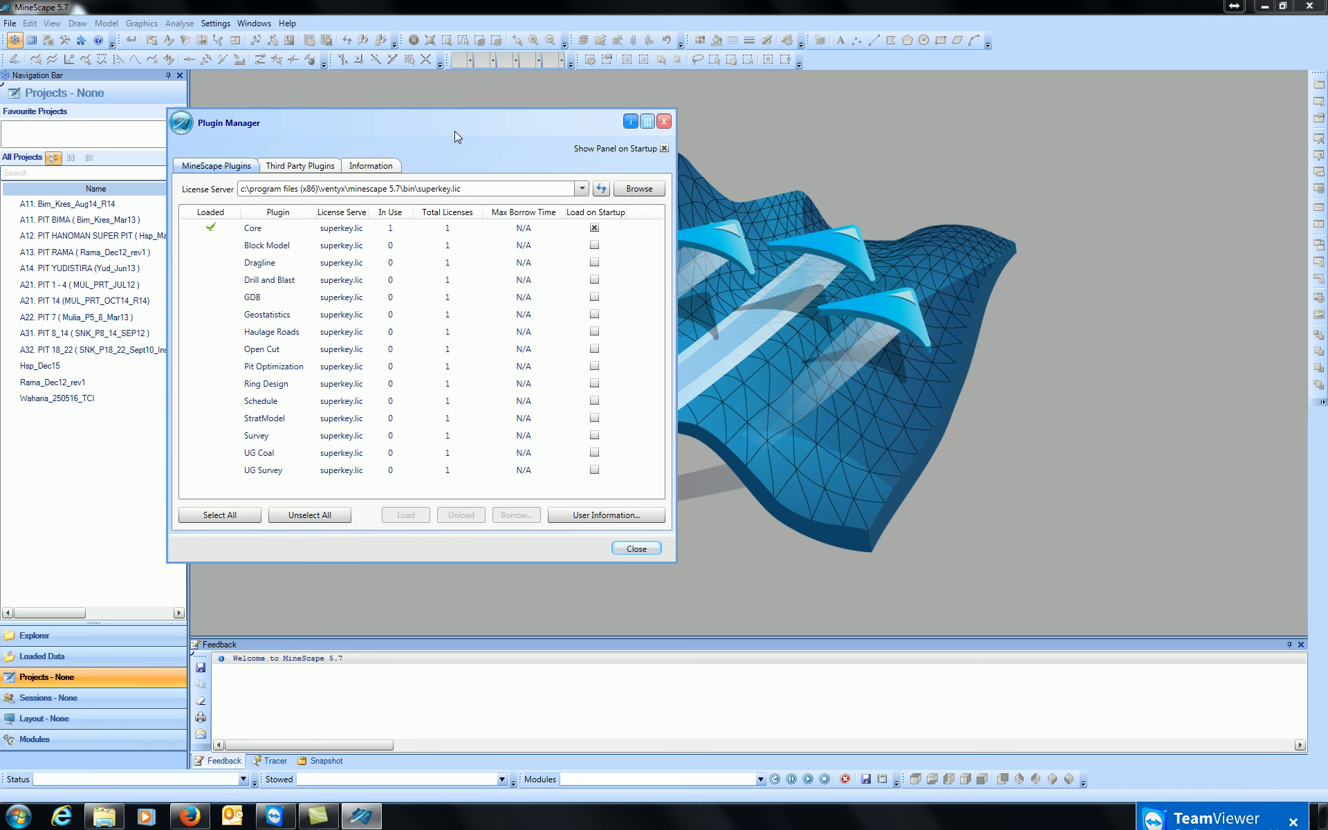
- Review the third-party plugins and plugin version information in the Plugin Manager, returning to the MineScape plugins list
drag(455, 131, 668, 132)
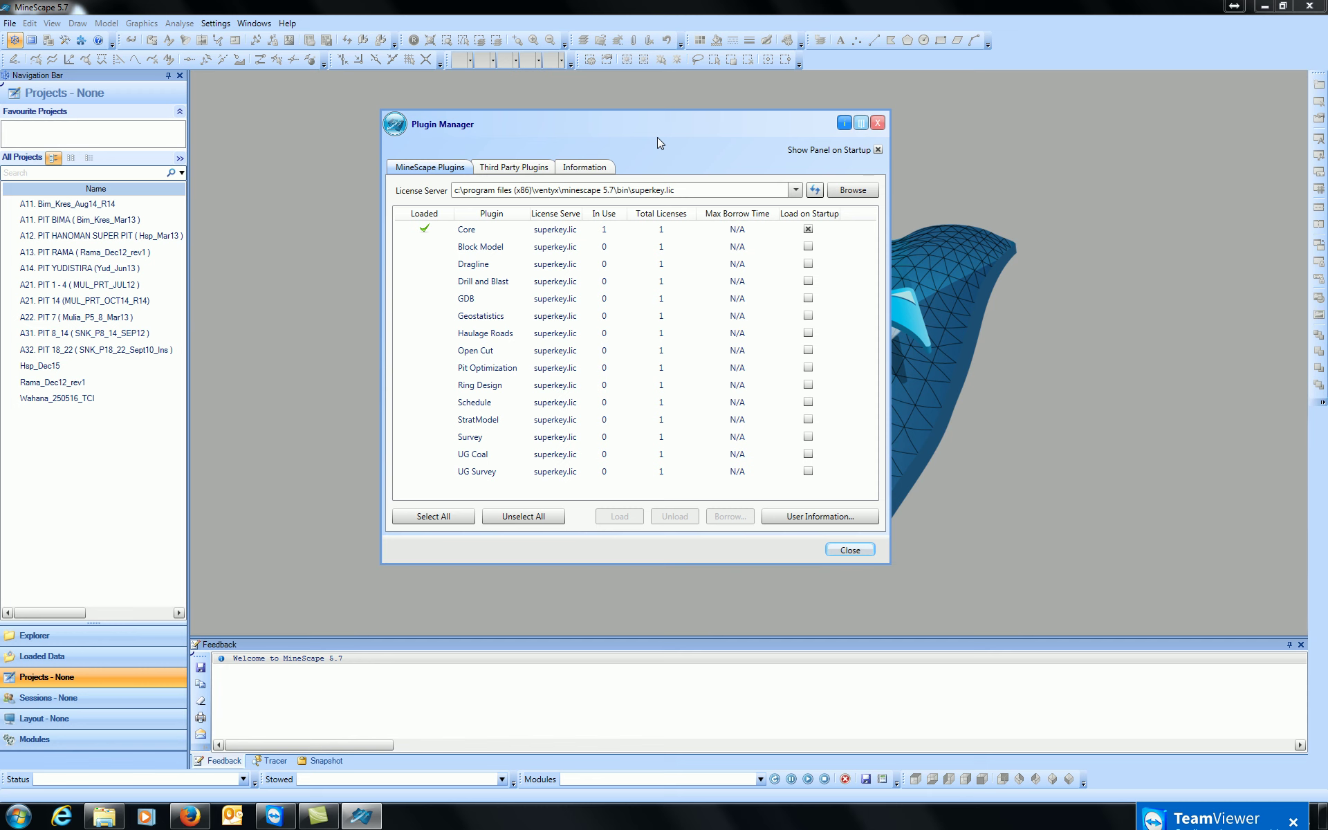
click(533, 168)
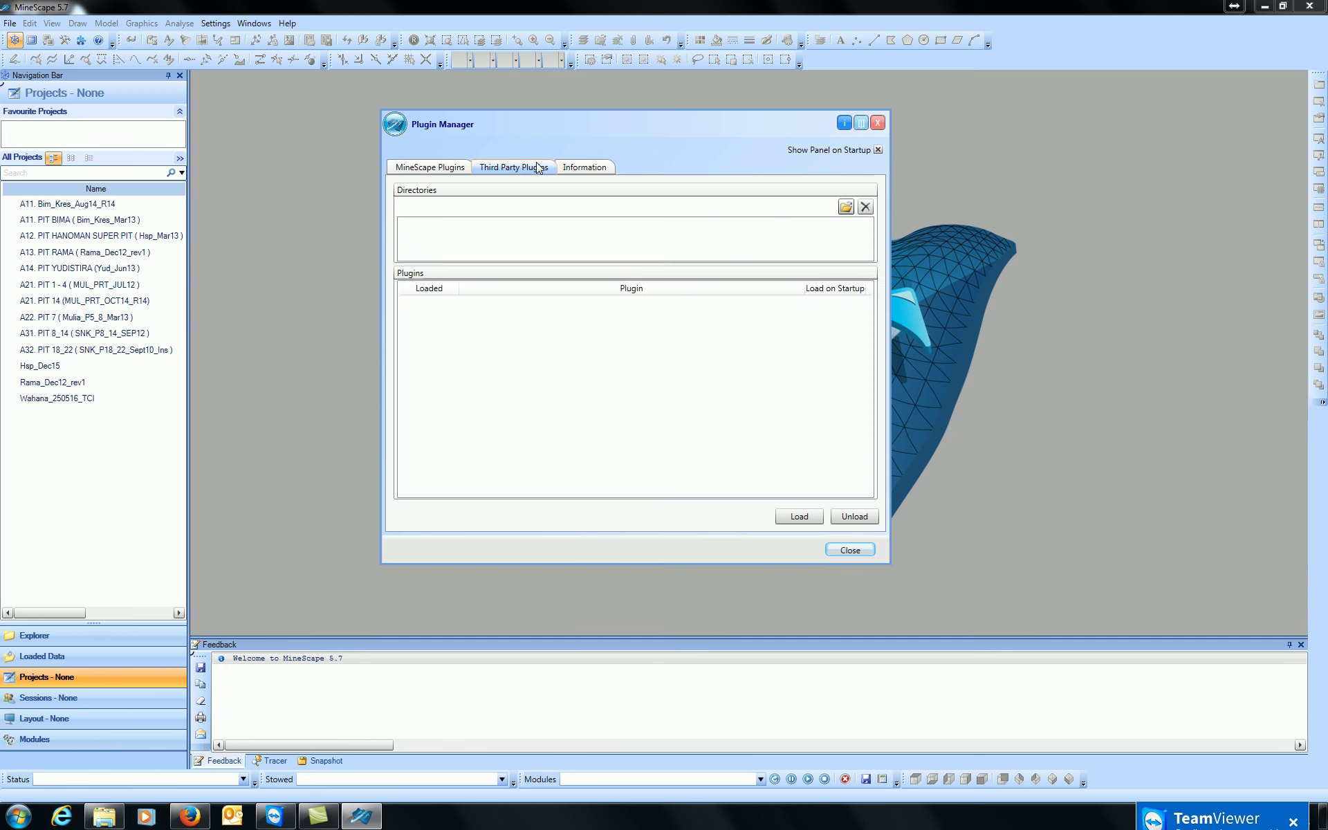
click(582, 173)
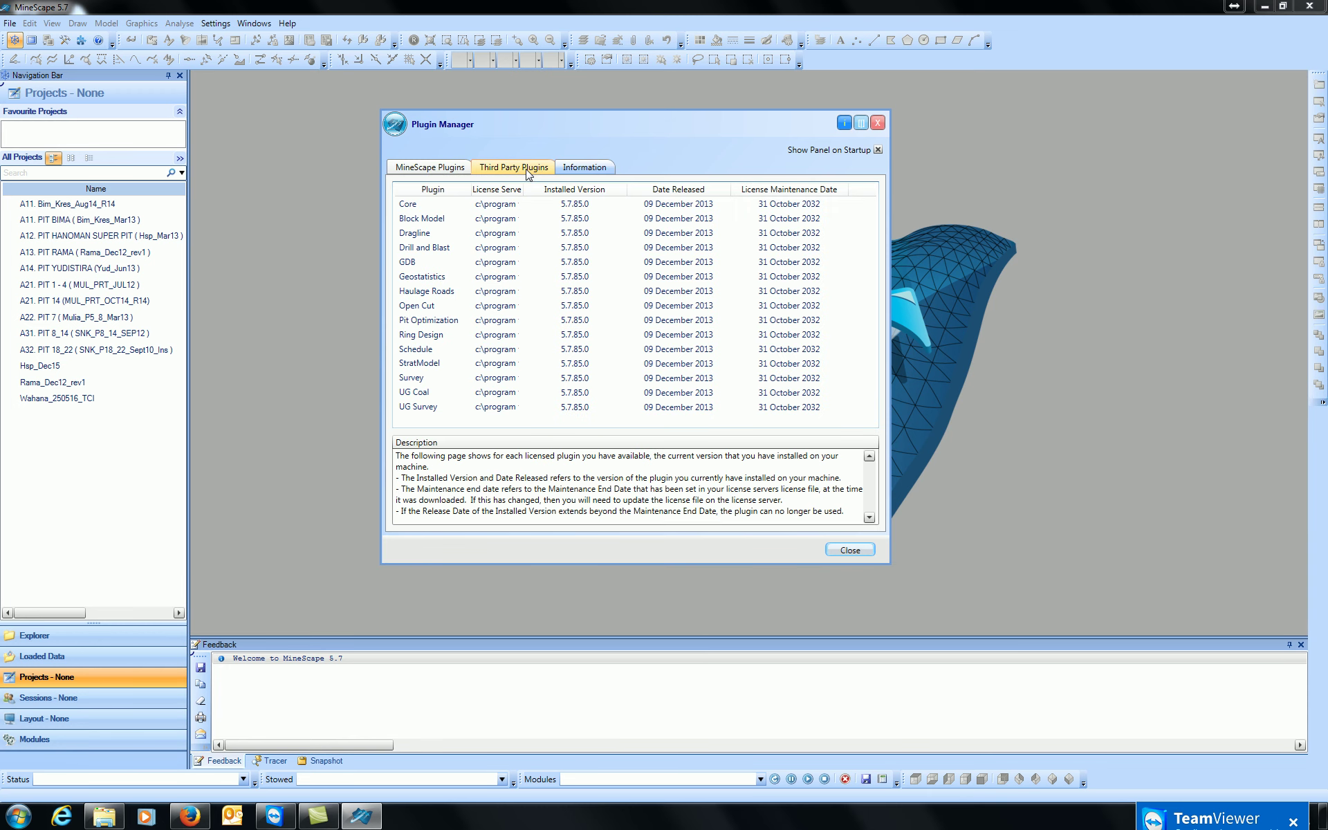
click(529, 169)
click(429, 167)
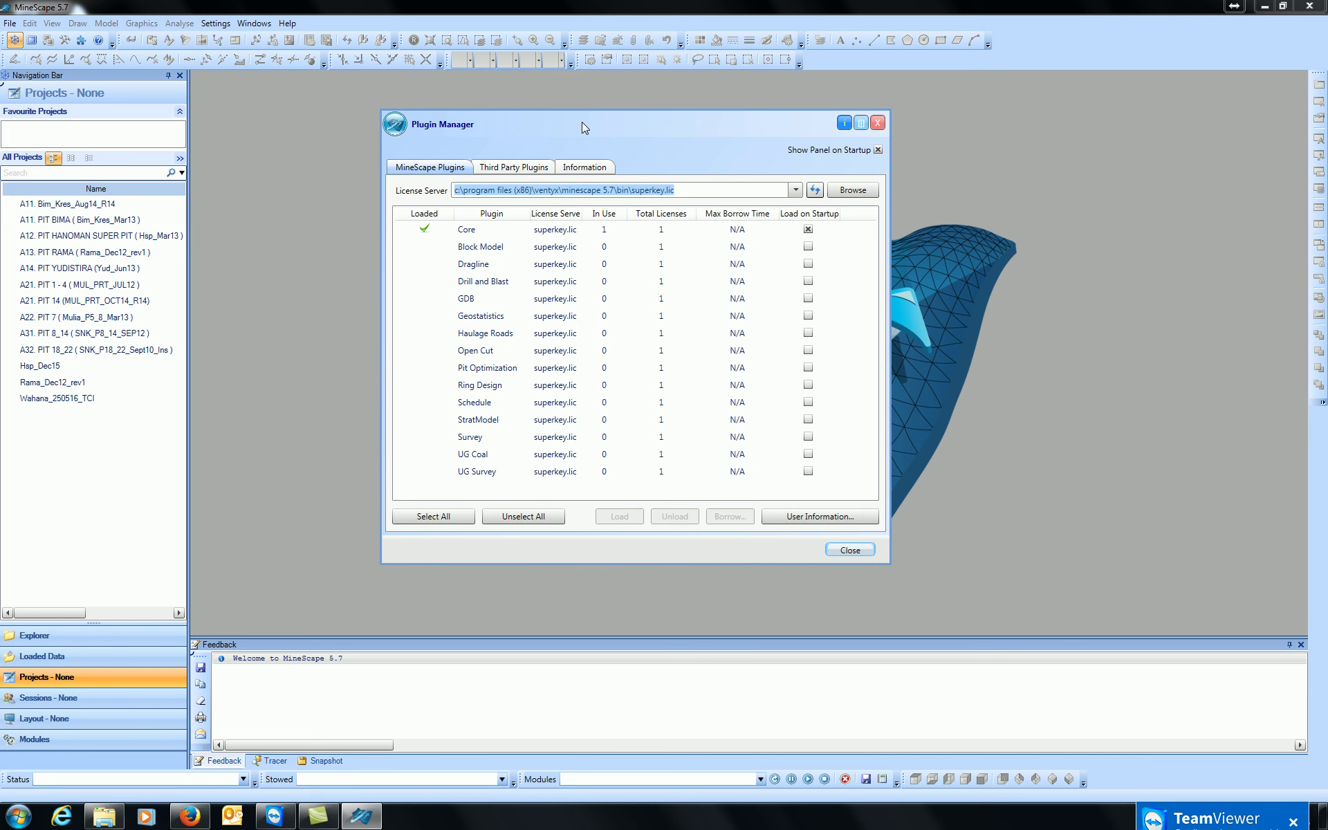
- Select the Core plugin in the list and close the Plugin Manager
drag(583, 122, 592, 110)
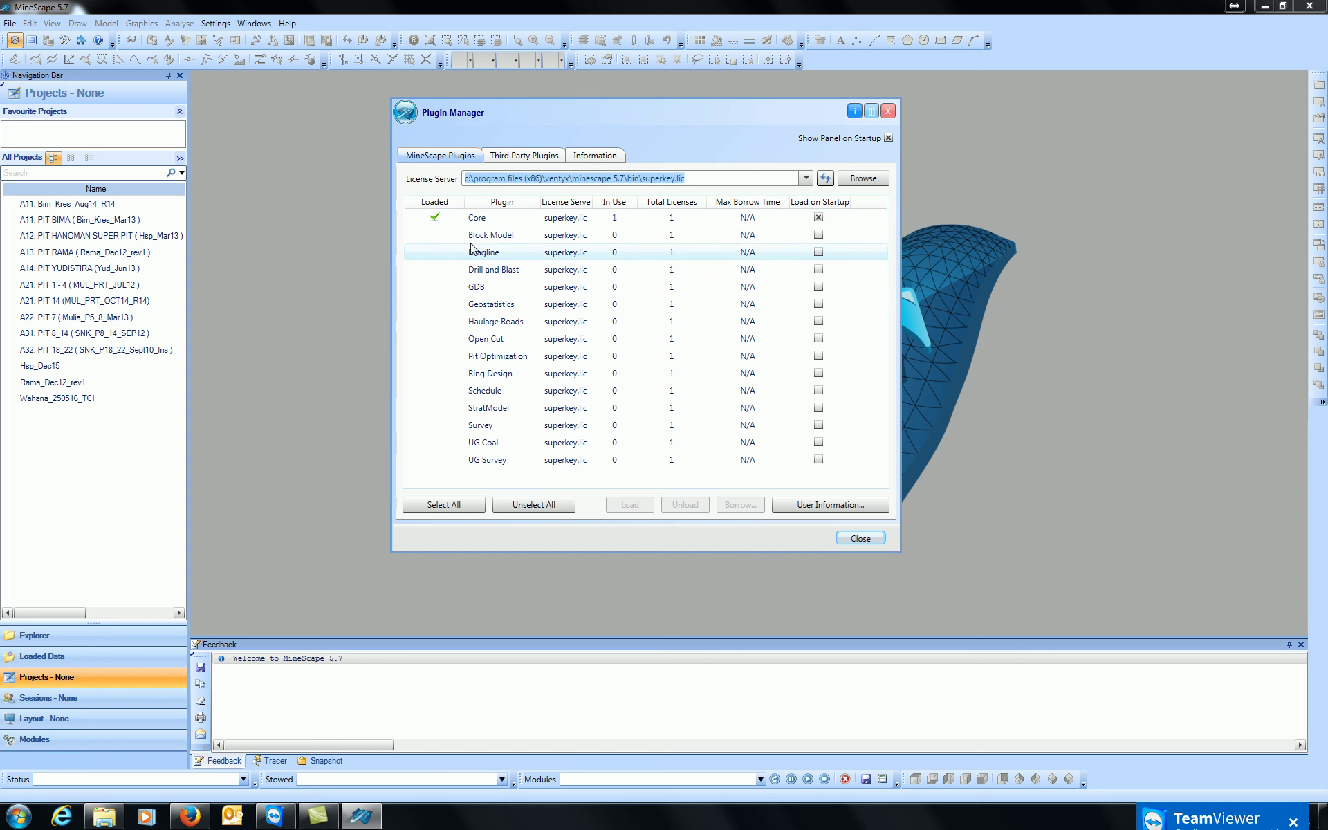
click(475, 217)
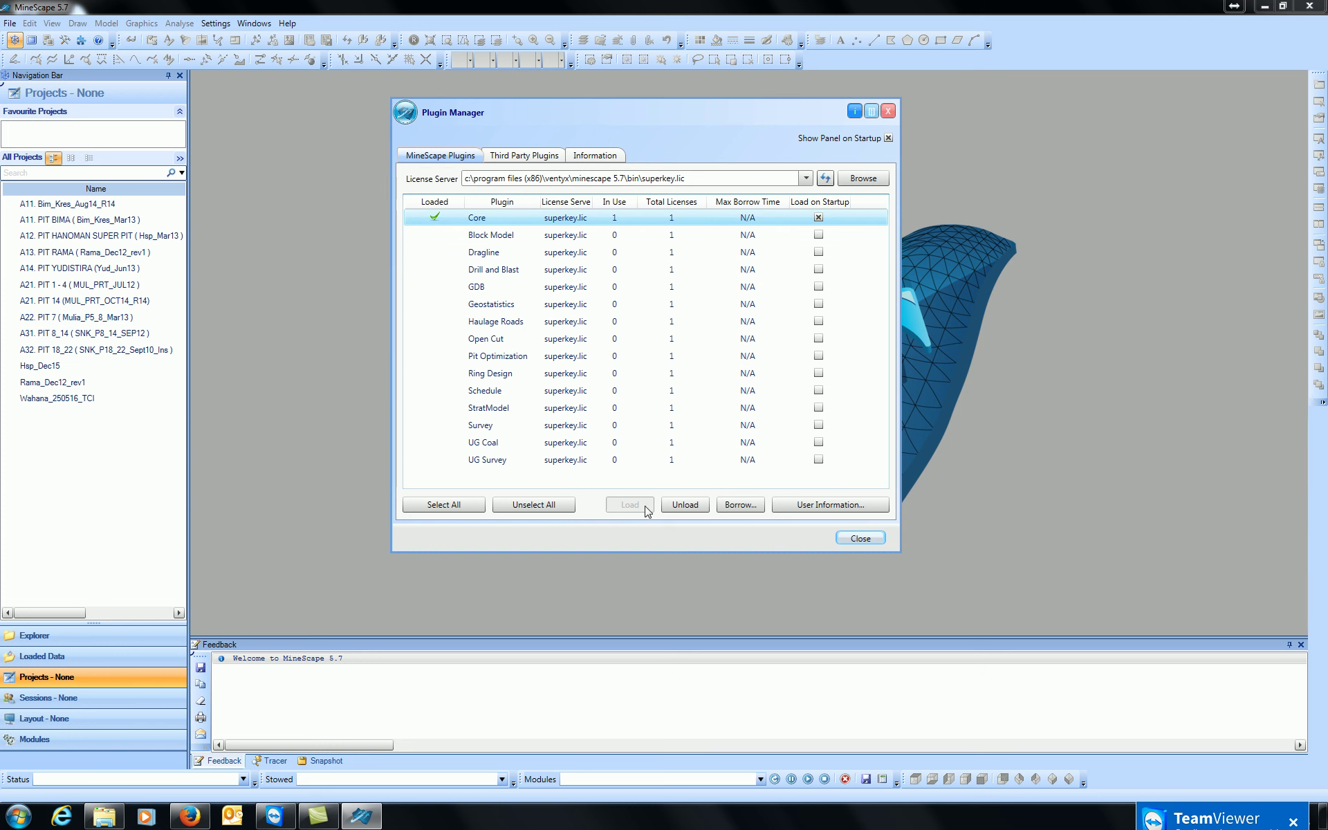
click(861, 539)
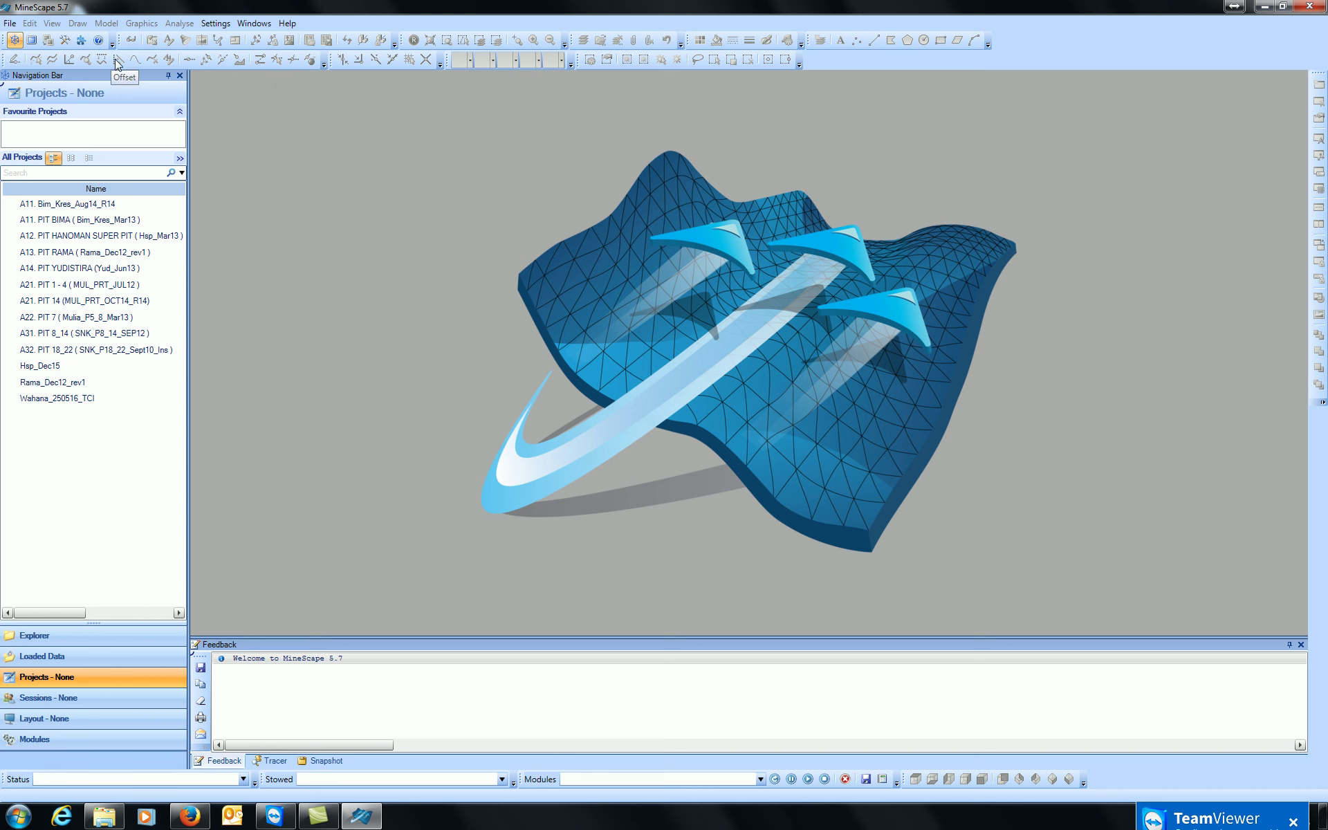
- Start creating a new project and clear its default name
click(10, 24)
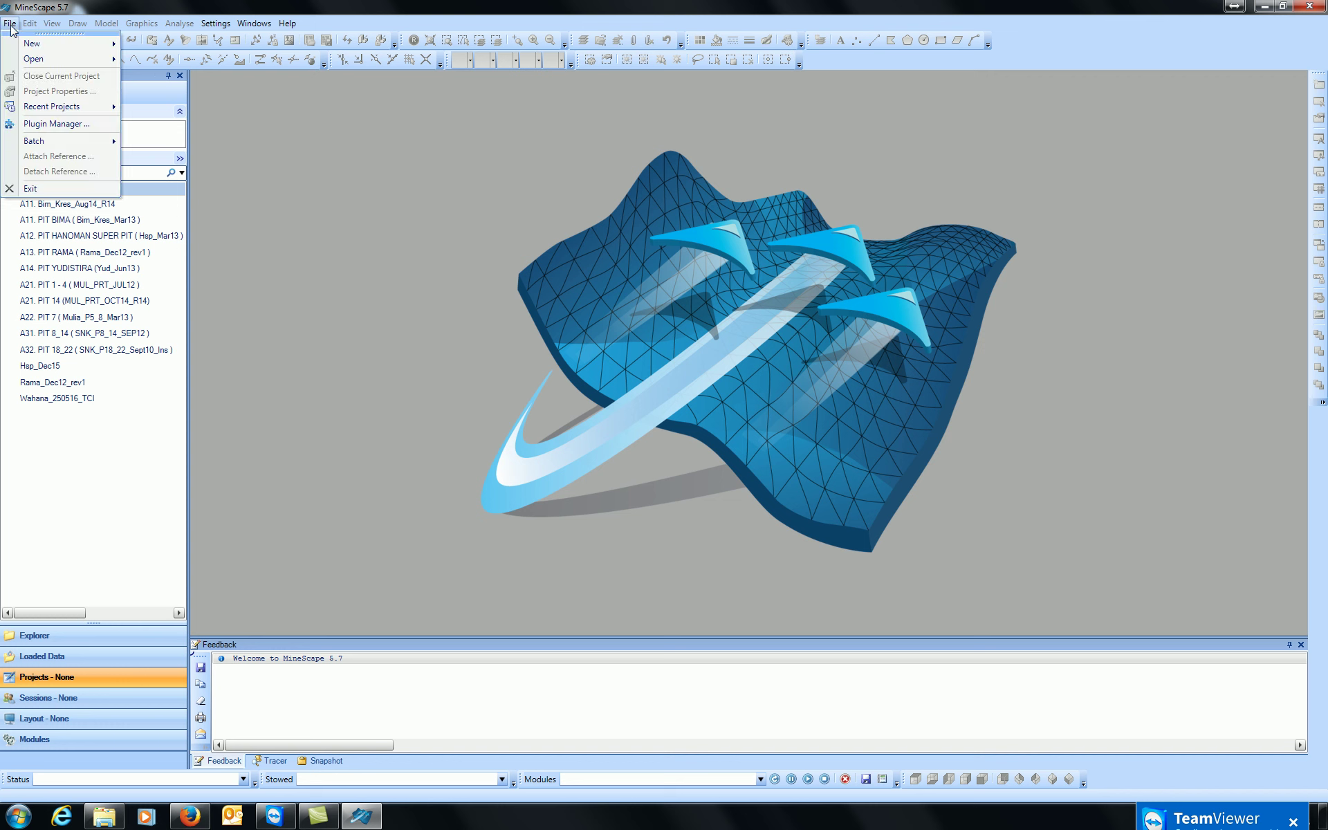
mouse_move(23, 47)
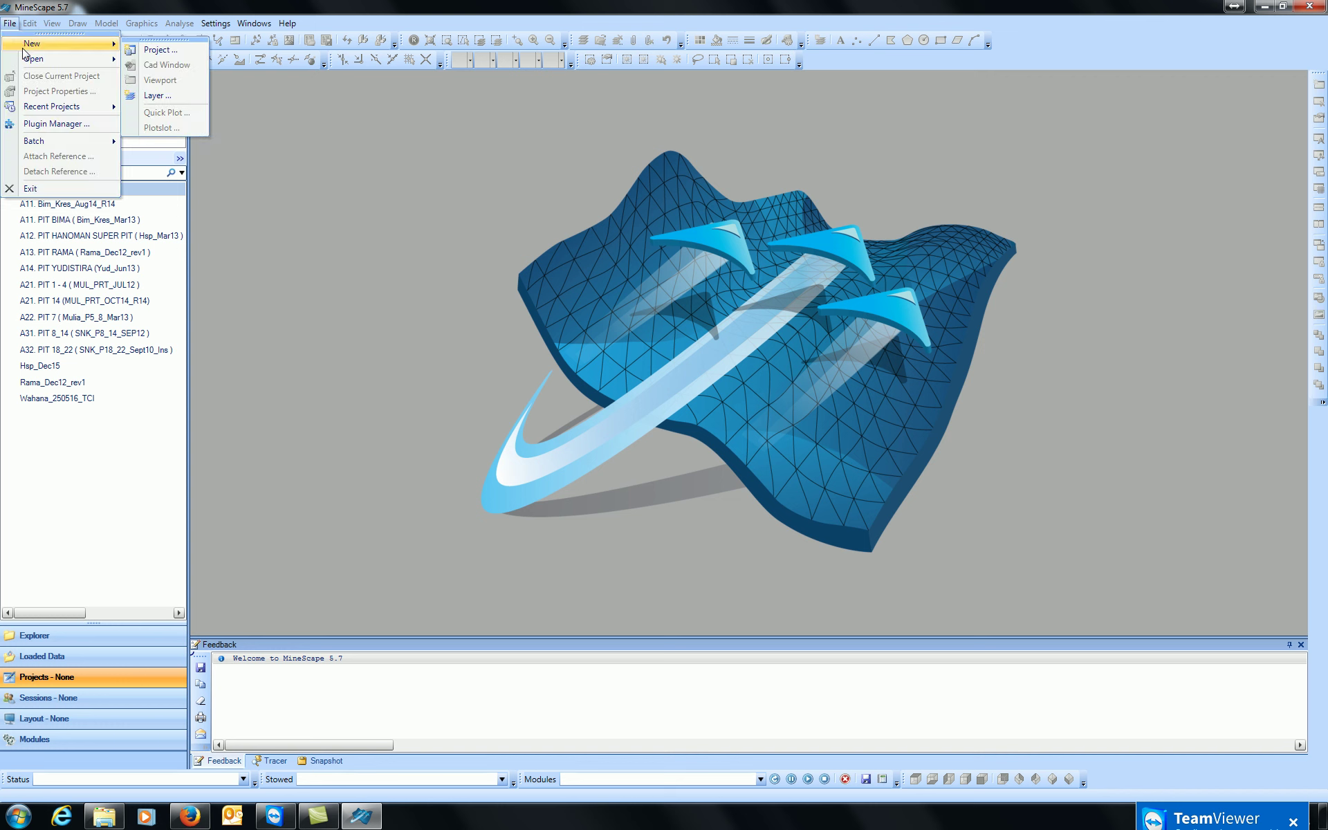
click(136, 50)
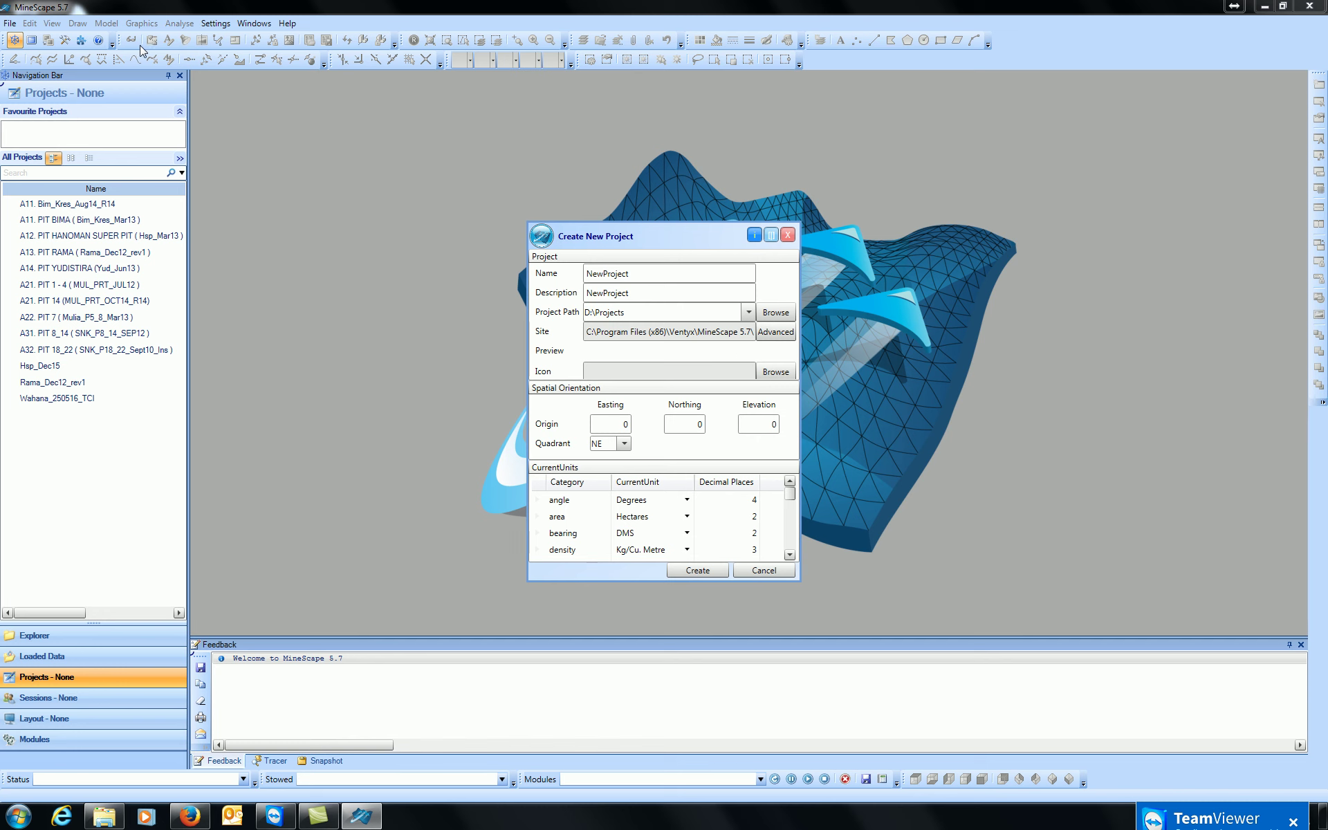
drag(636, 234, 644, 159)
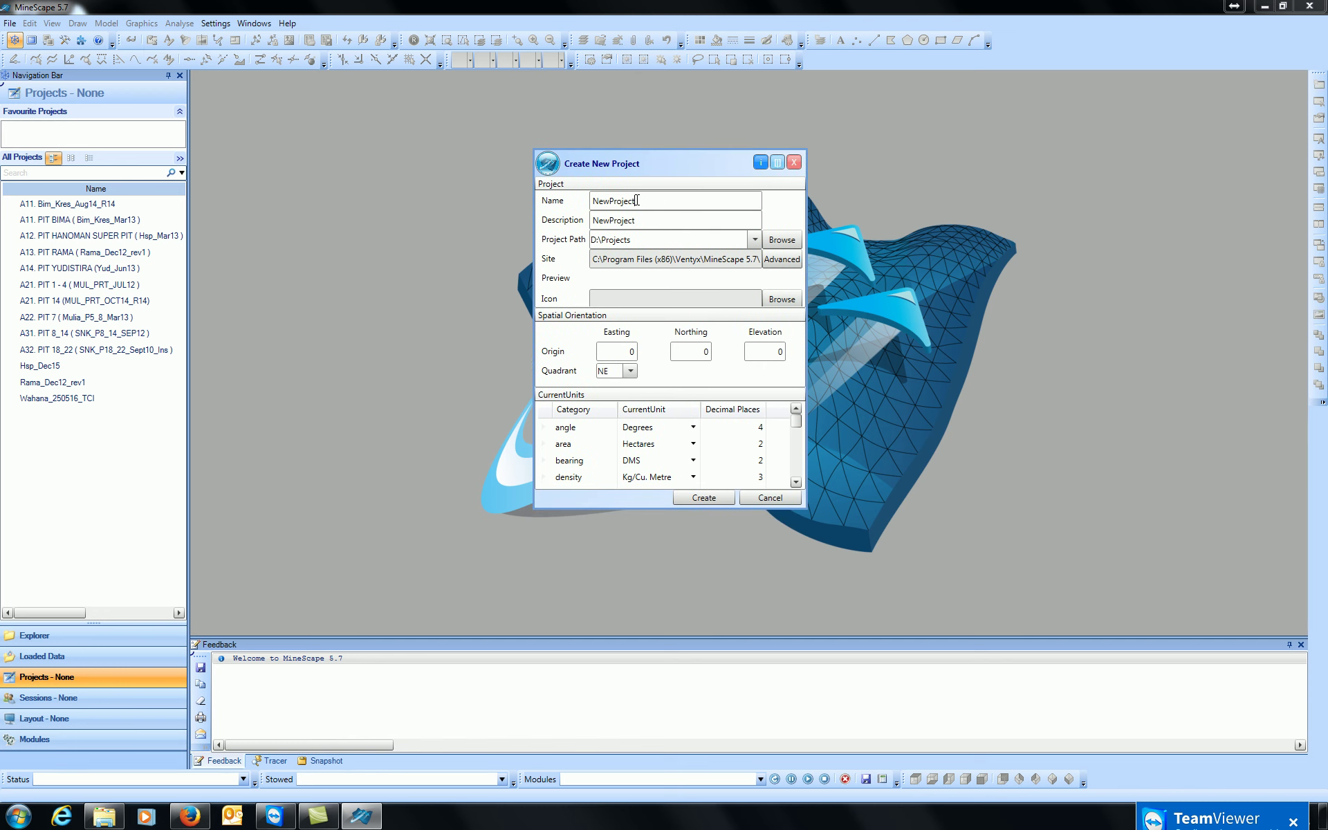
key(BackSpace)
key(BackSpace)
key(BackSpace)
key(BackSpace)
key(BackSpace)
key(BackSpace)
key(BackSpace)
key(BackSpace)
key(BackSpace)
text(zzzzzzzzzzt)
key(BackSpace)
key(BackSpace)
key(BackSpace)
key(BackSpace)
key(BackSpace)
key(BackSpace)
key(BackSpace)
key(BackSpace)
key(BackSpace)
key(BackSpace)
key(BackSpace)
key(BackSpace)
- Set the new project's name and description to Train_STC and choose D:\Projects as the project path
text(Train_STC)
drag(636, 220, 588, 229)
text(Train_STC)
click(781, 239)
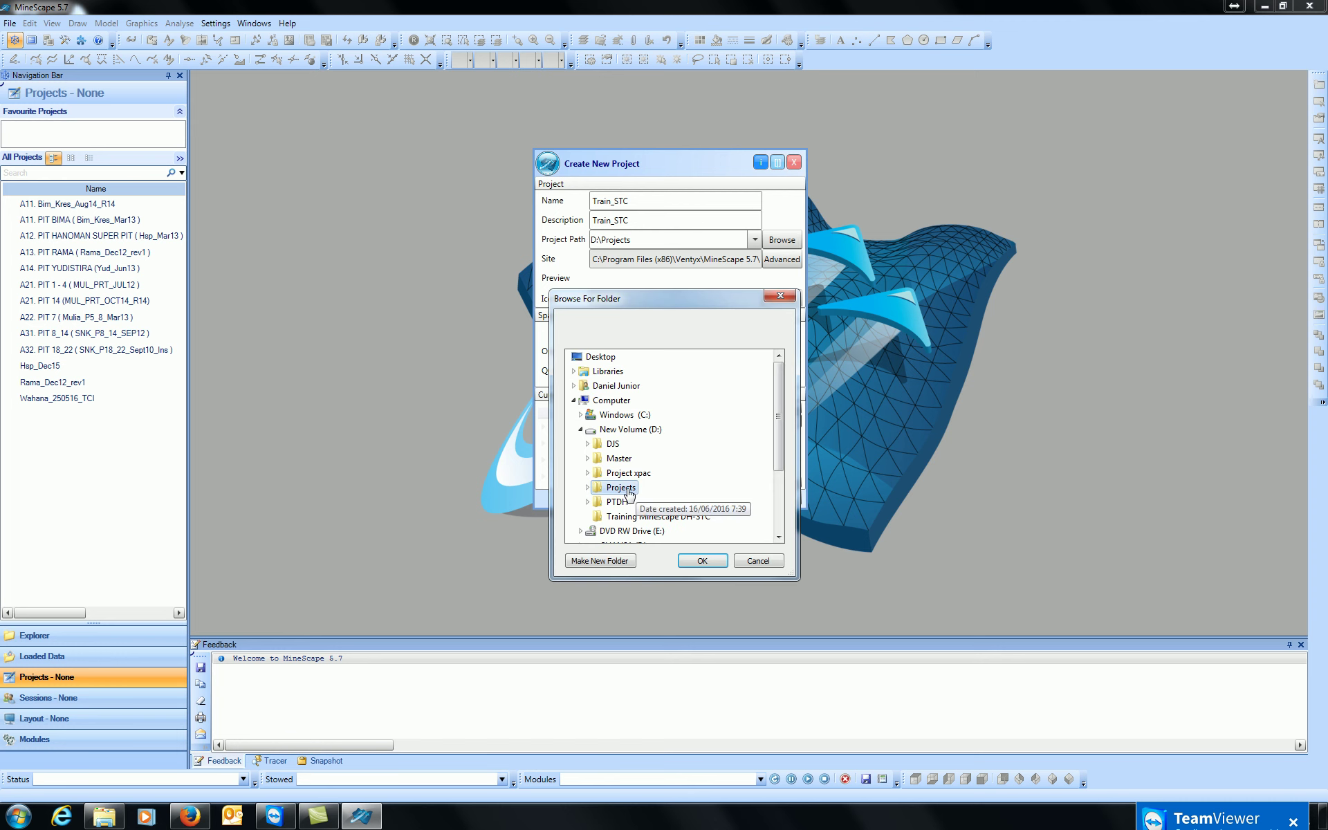
click(702, 560)
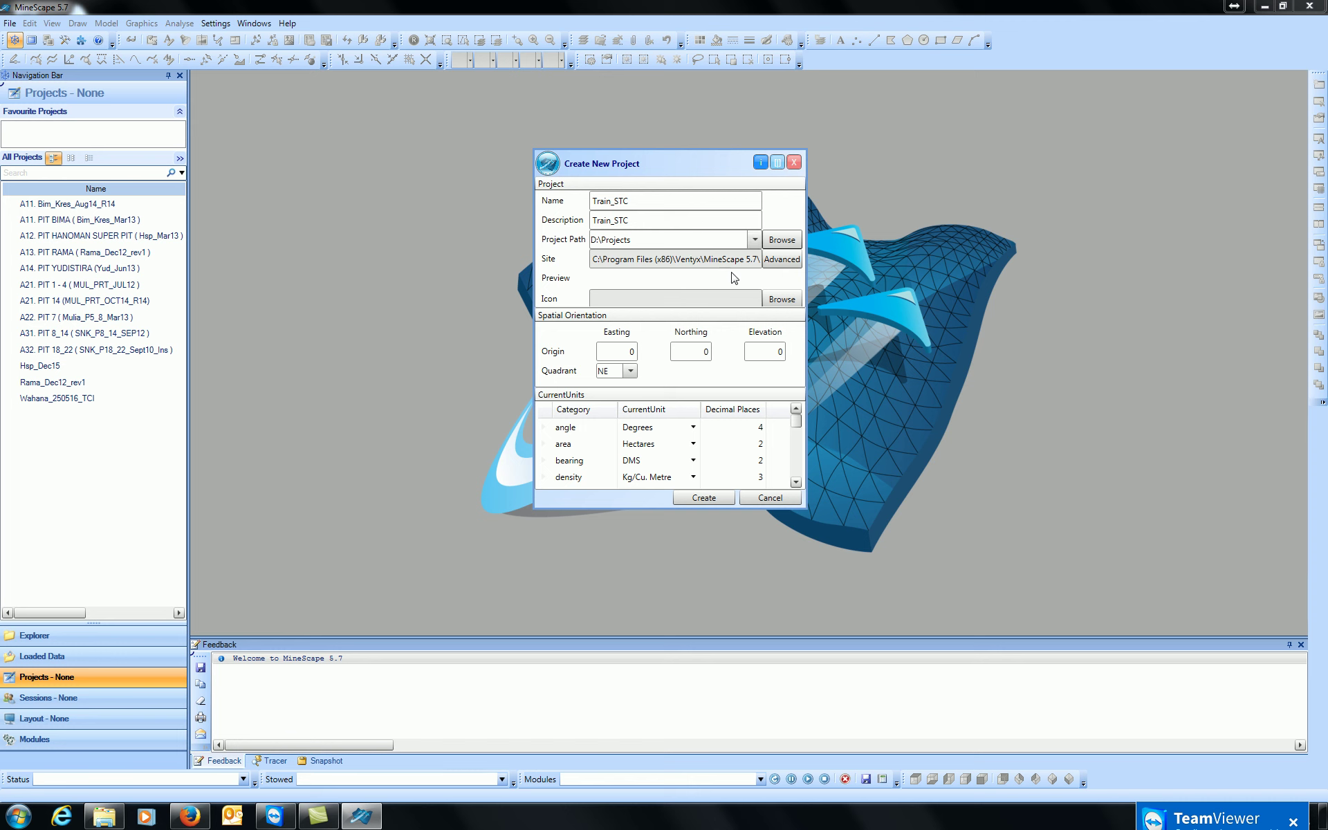
- Examine the origin coordinates and quadrant options in the new project's spatial orientation settings
click(619, 352)
click(767, 354)
drag(731, 169, 503, 126)
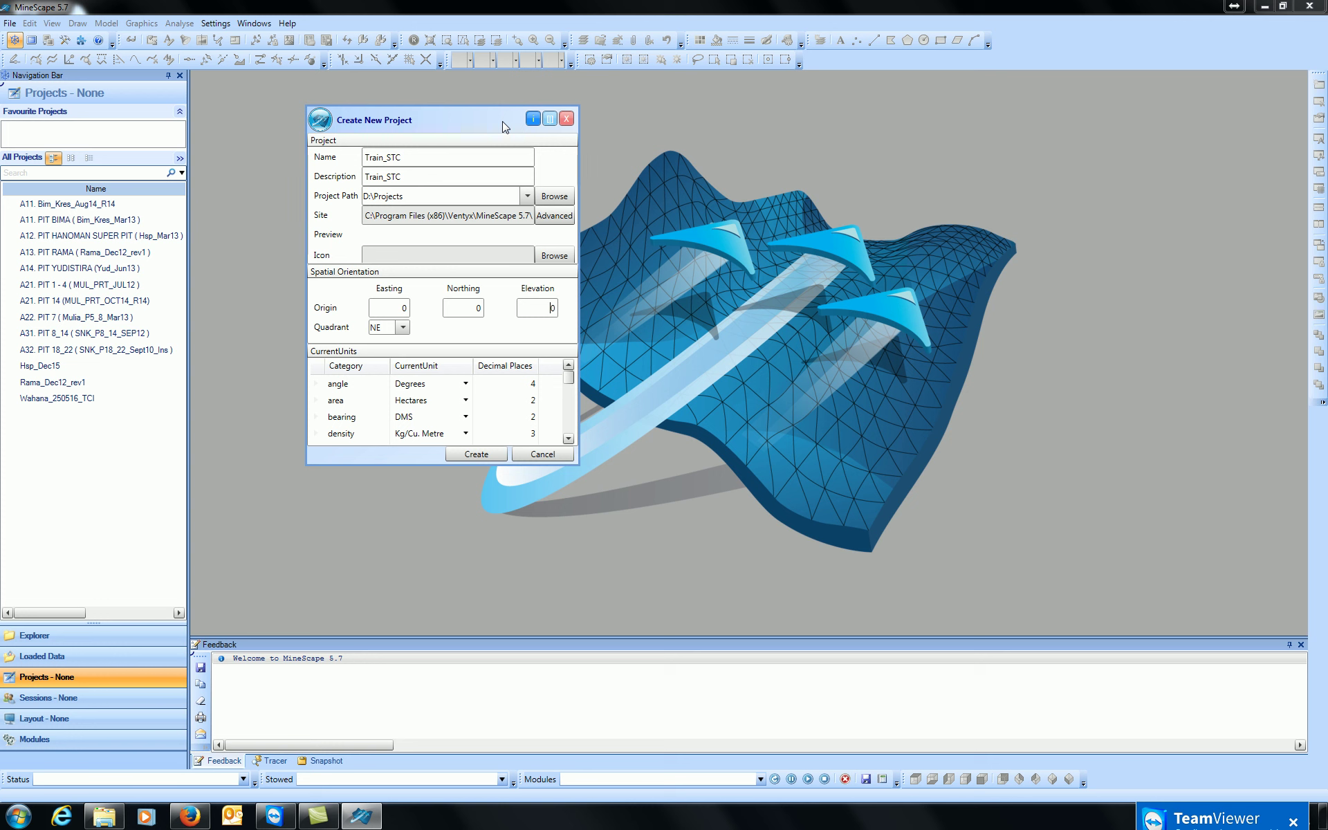
drag(503, 127, 488, 161)
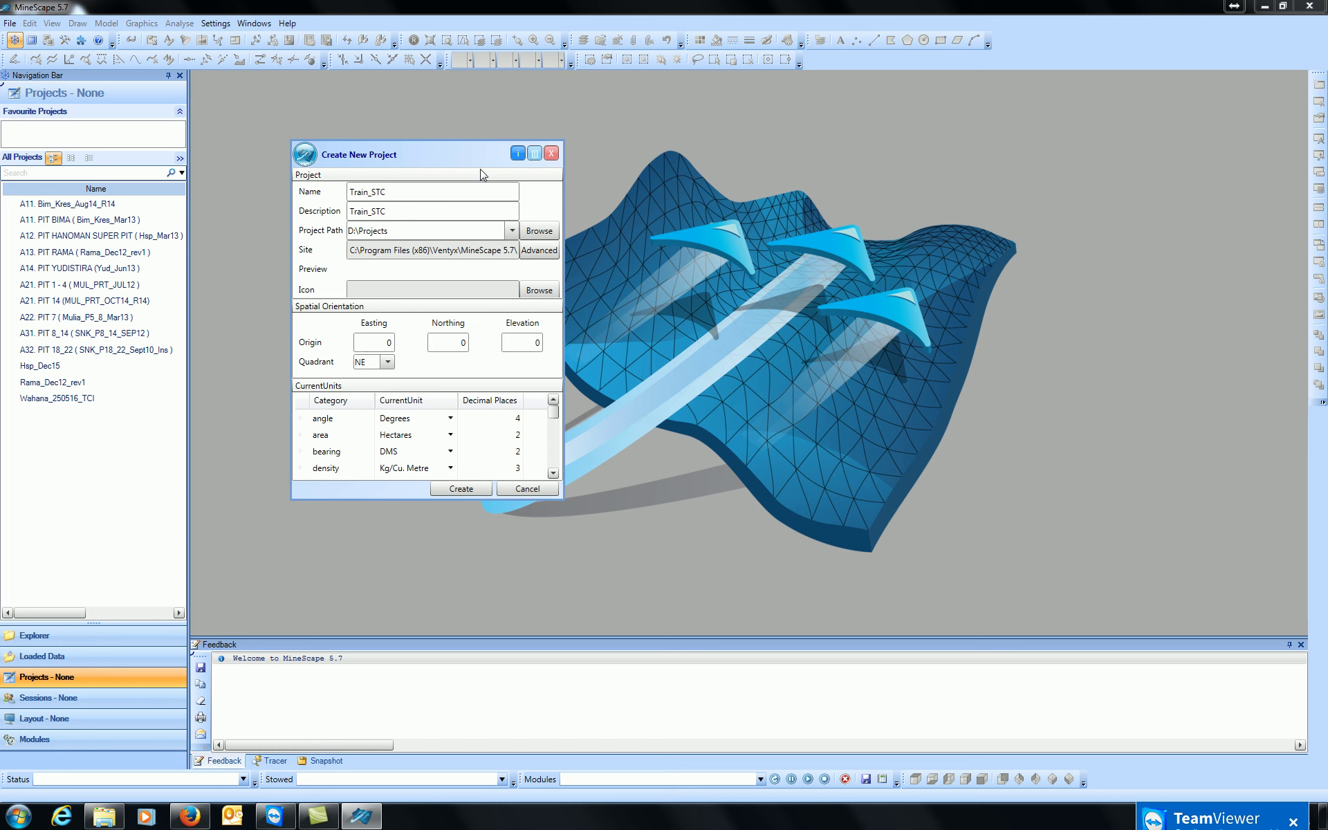
drag(482, 158, 522, 117)
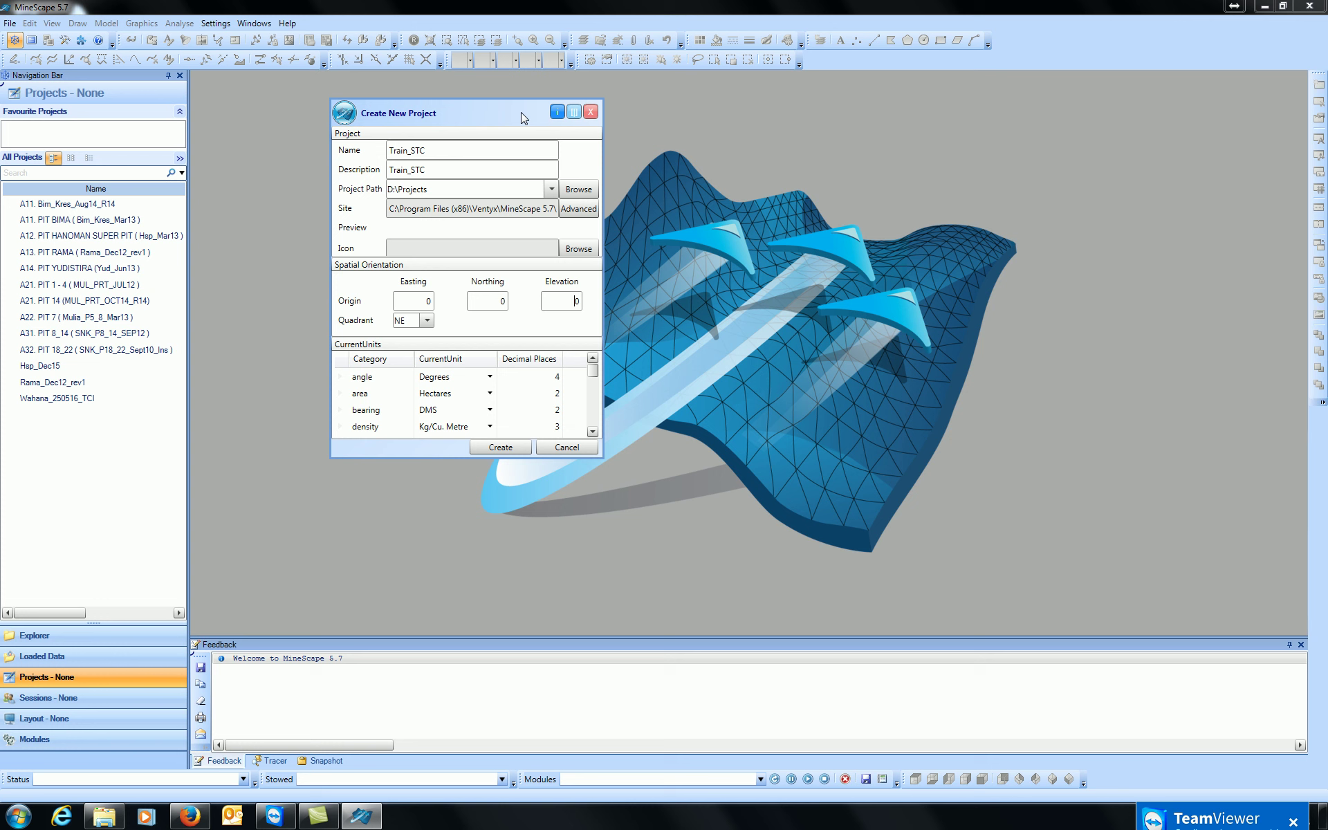
click(484, 301)
click(427, 320)
click(429, 322)
click(428, 322)
click(428, 322)
click(428, 321)
click(428, 321)
- Examine the available units for the angle and area categories of the new project
click(490, 377)
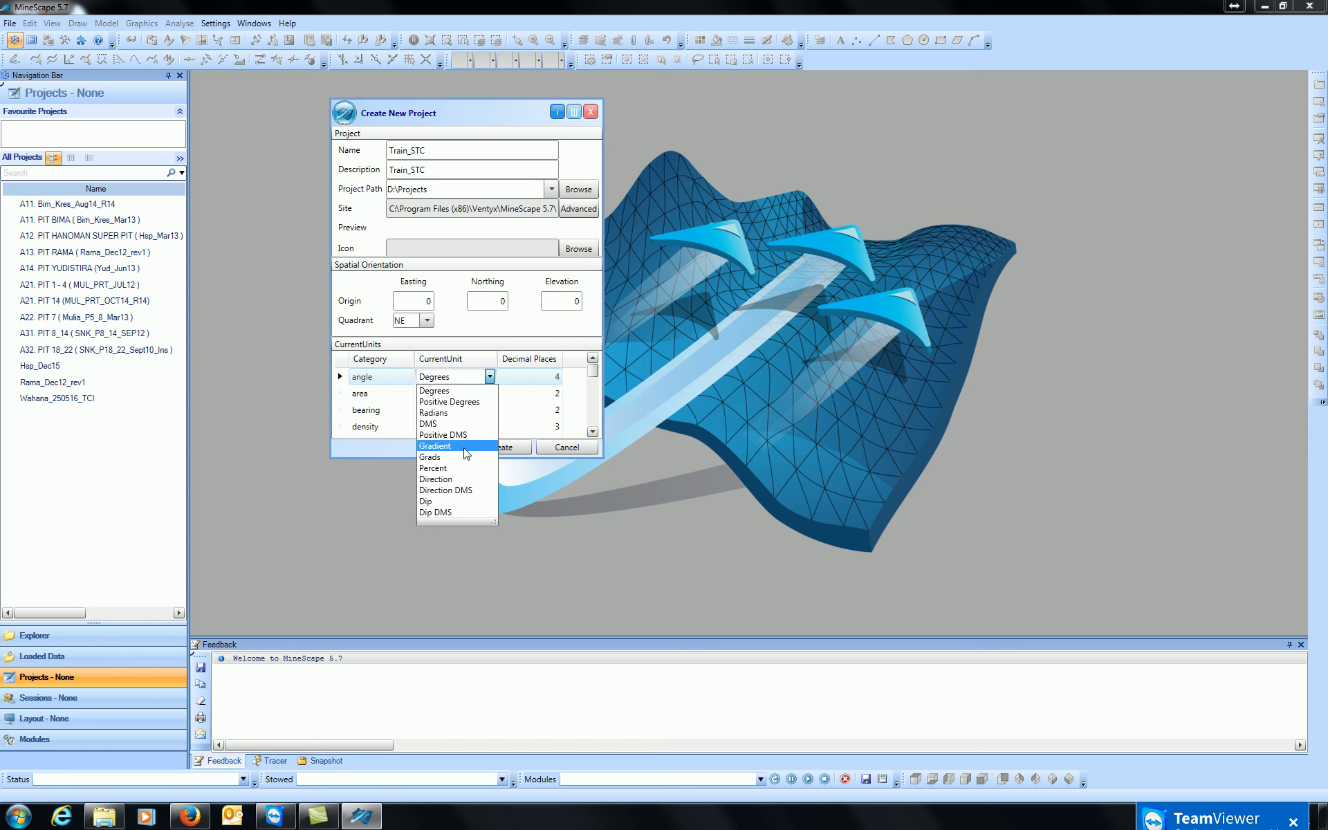
click(490, 377)
click(490, 392)
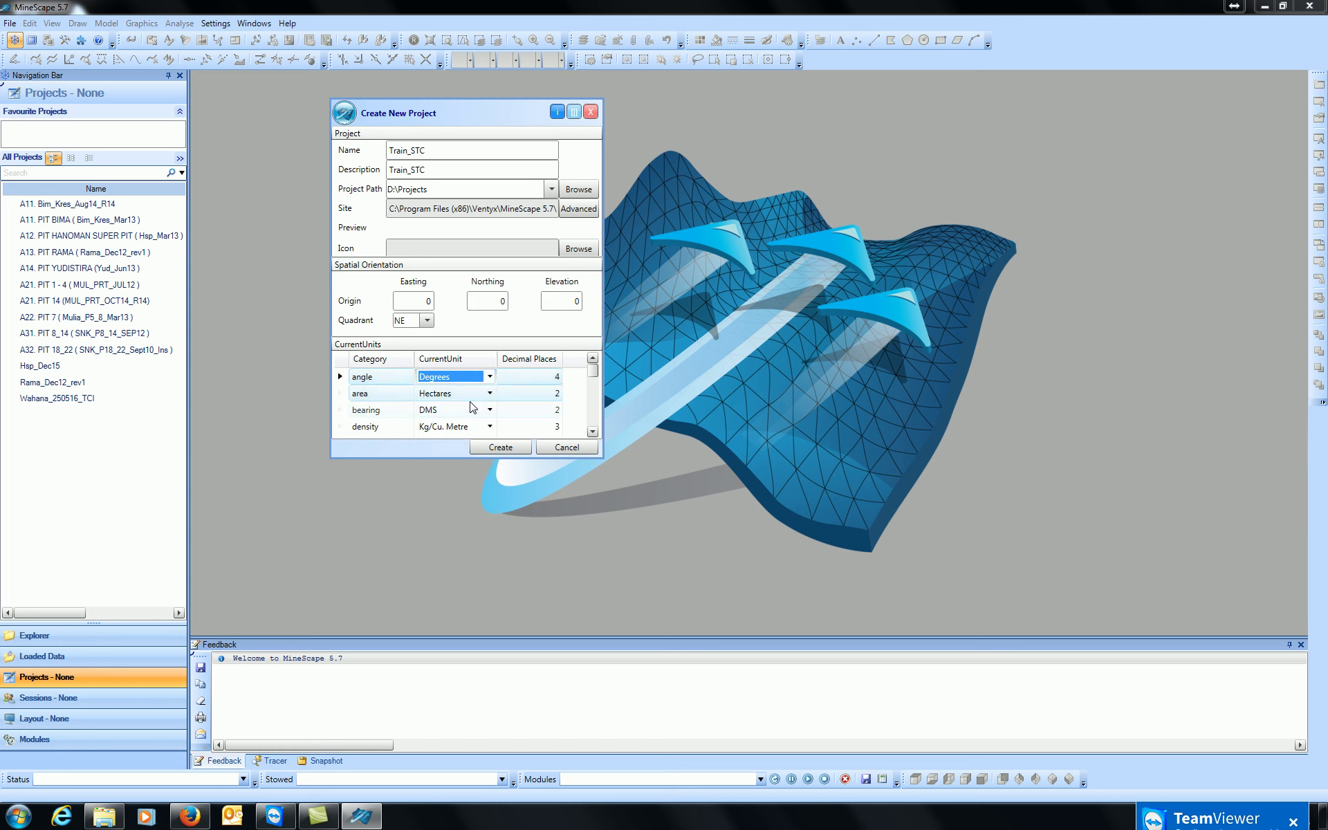
click(489, 393)
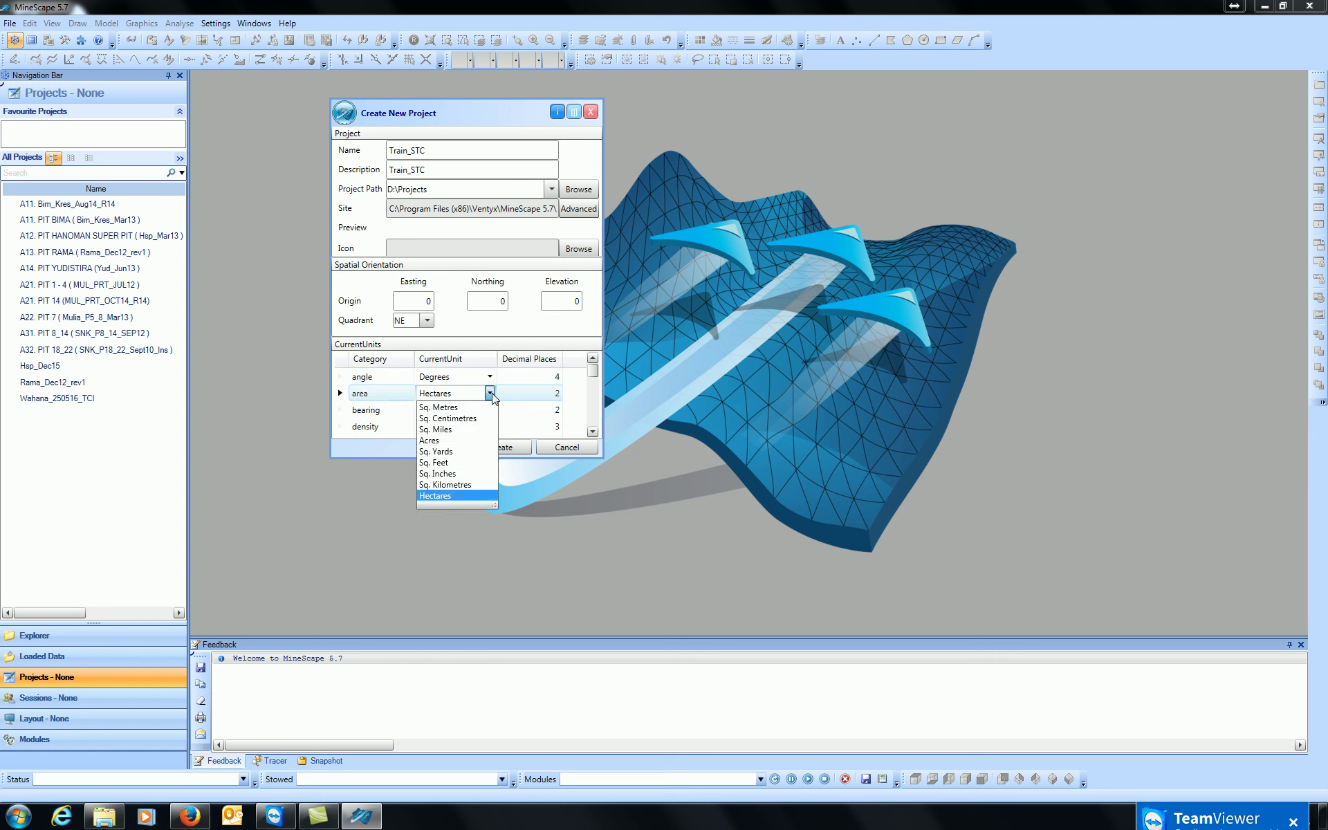
click(488, 408)
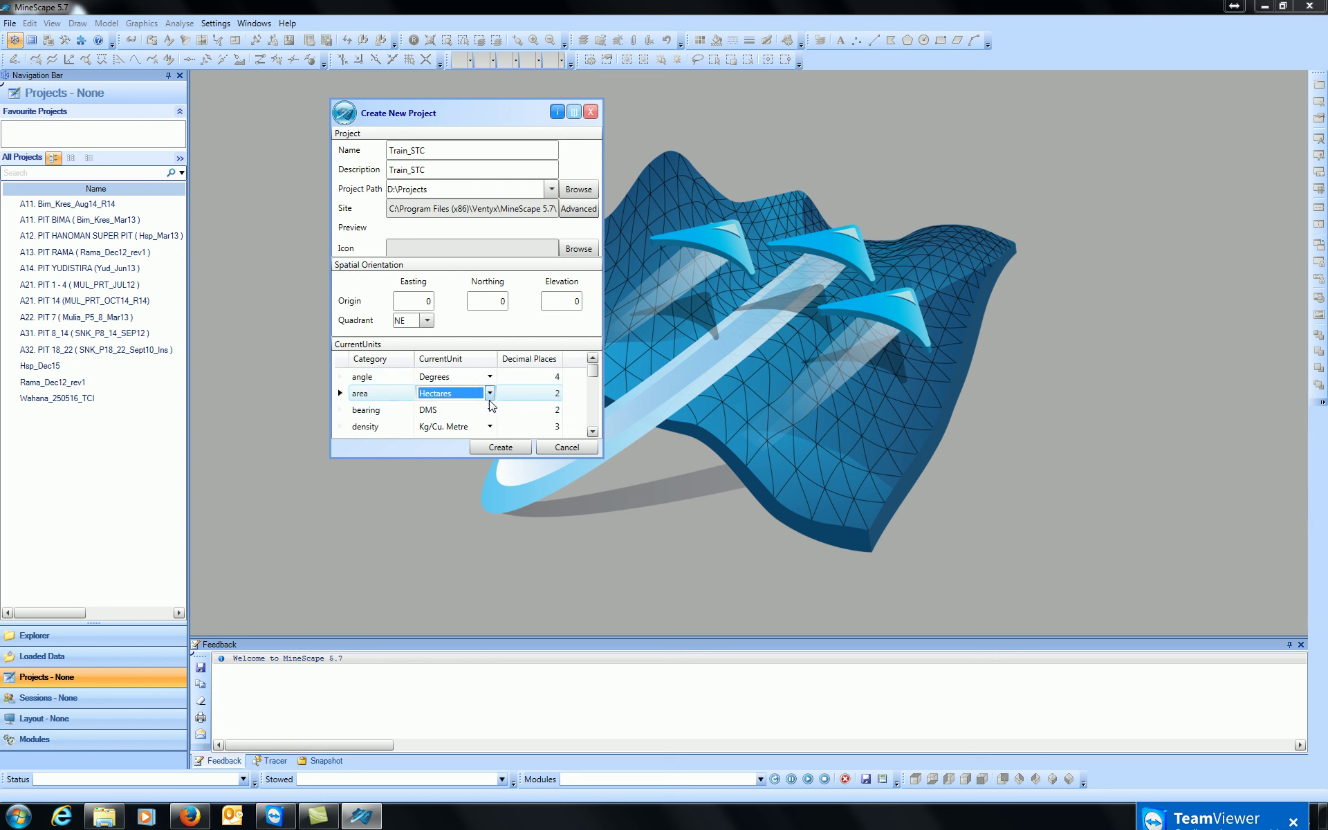
scroll(490, 408, down, 1)
click(491, 394)
click(492, 394)
click(492, 394)
- Check the remaining unit categories and create the Train_STC project
scroll(491, 398, down, 3)
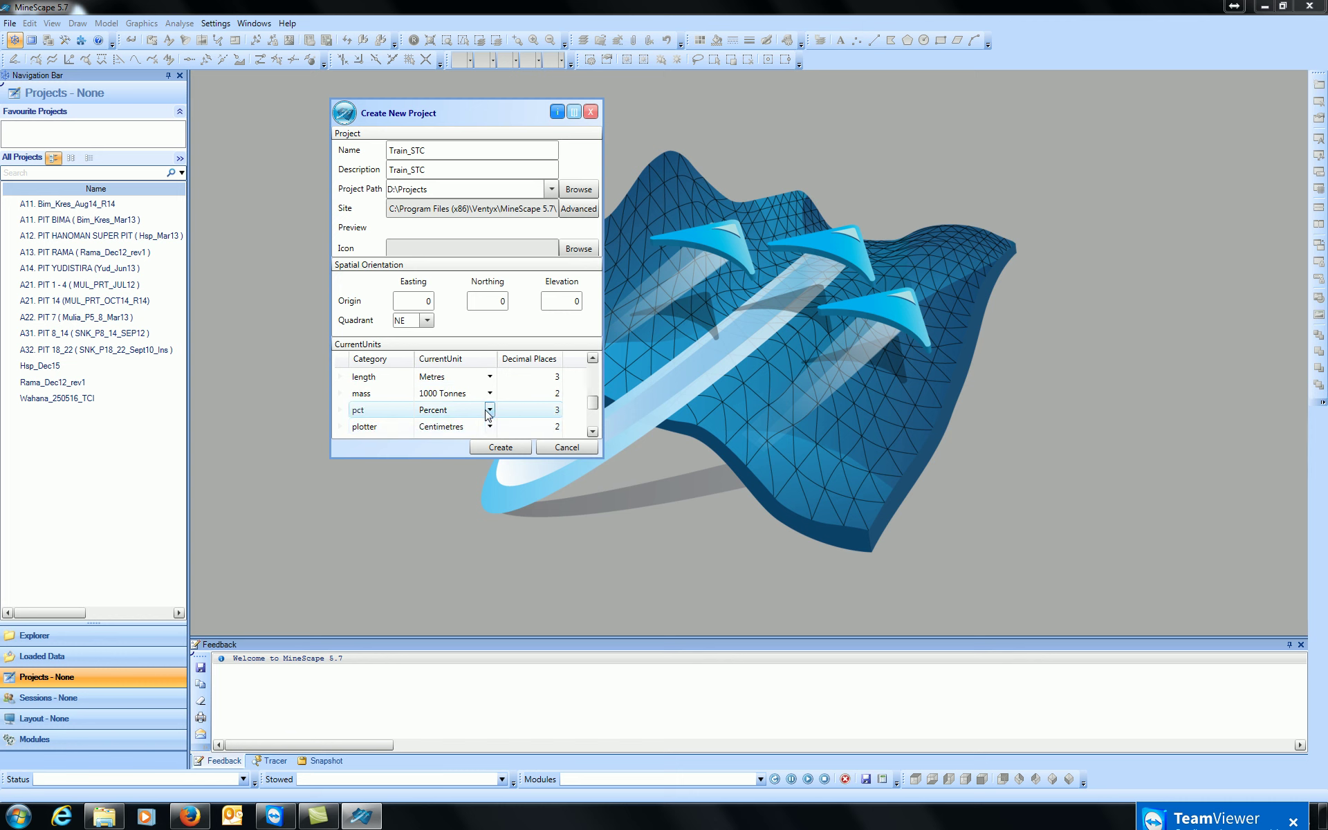
scroll(489, 413, down, 2)
scroll(489, 414, up, 4)
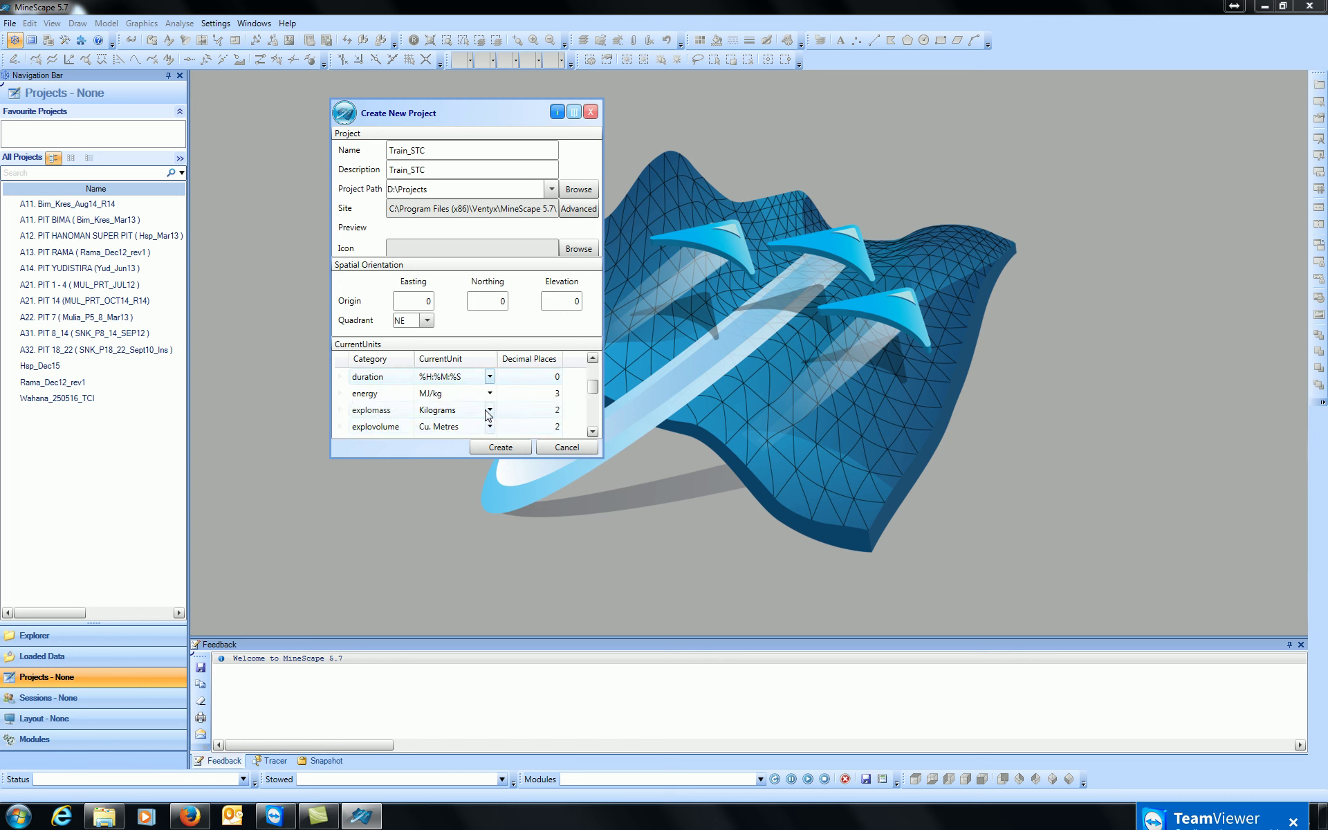
click(500, 447)
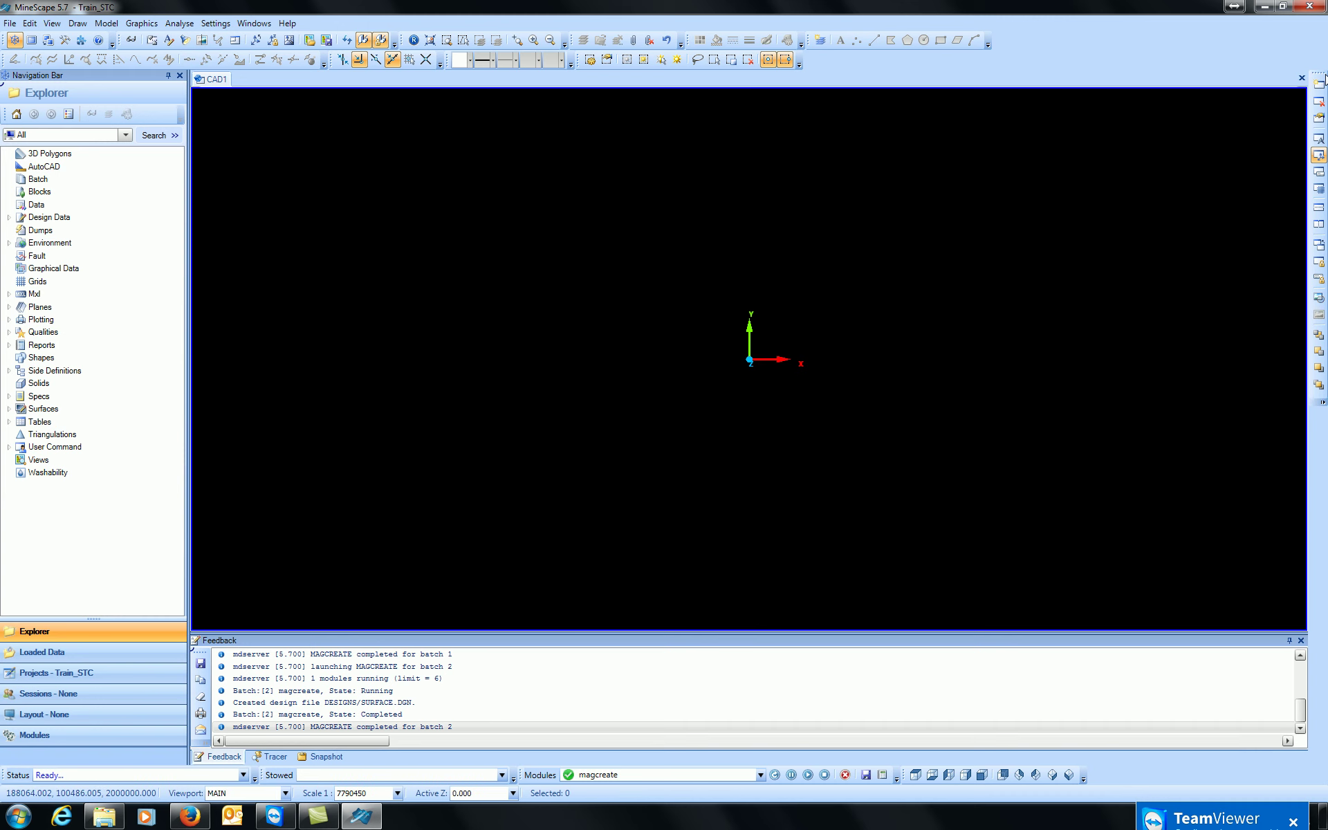
- Dock the vertical toolbar horizontally on its own row beneath the other toolbars and shift the TeamViewer meeting panel aside
drag(1320, 79, 13, 77)
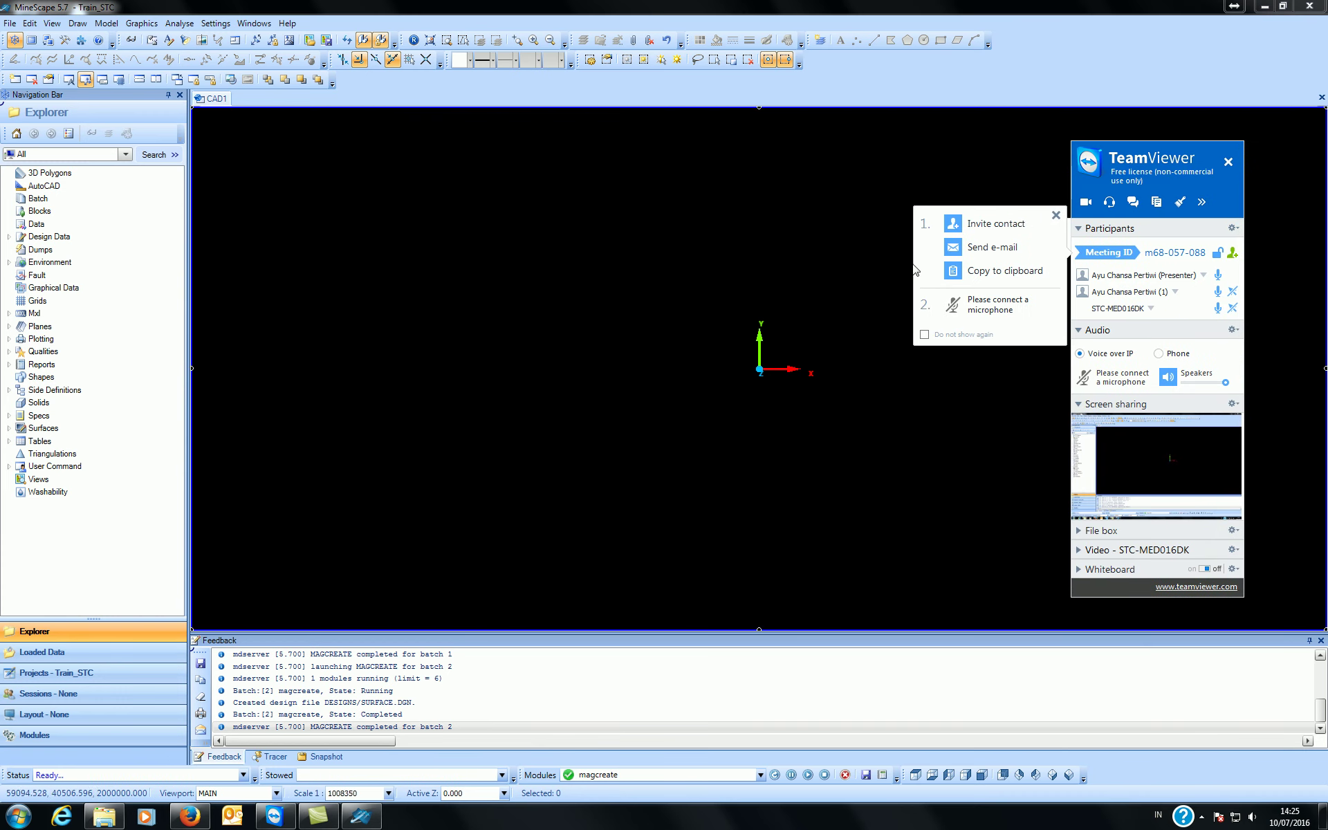
drag(1138, 153, 1174, 125)
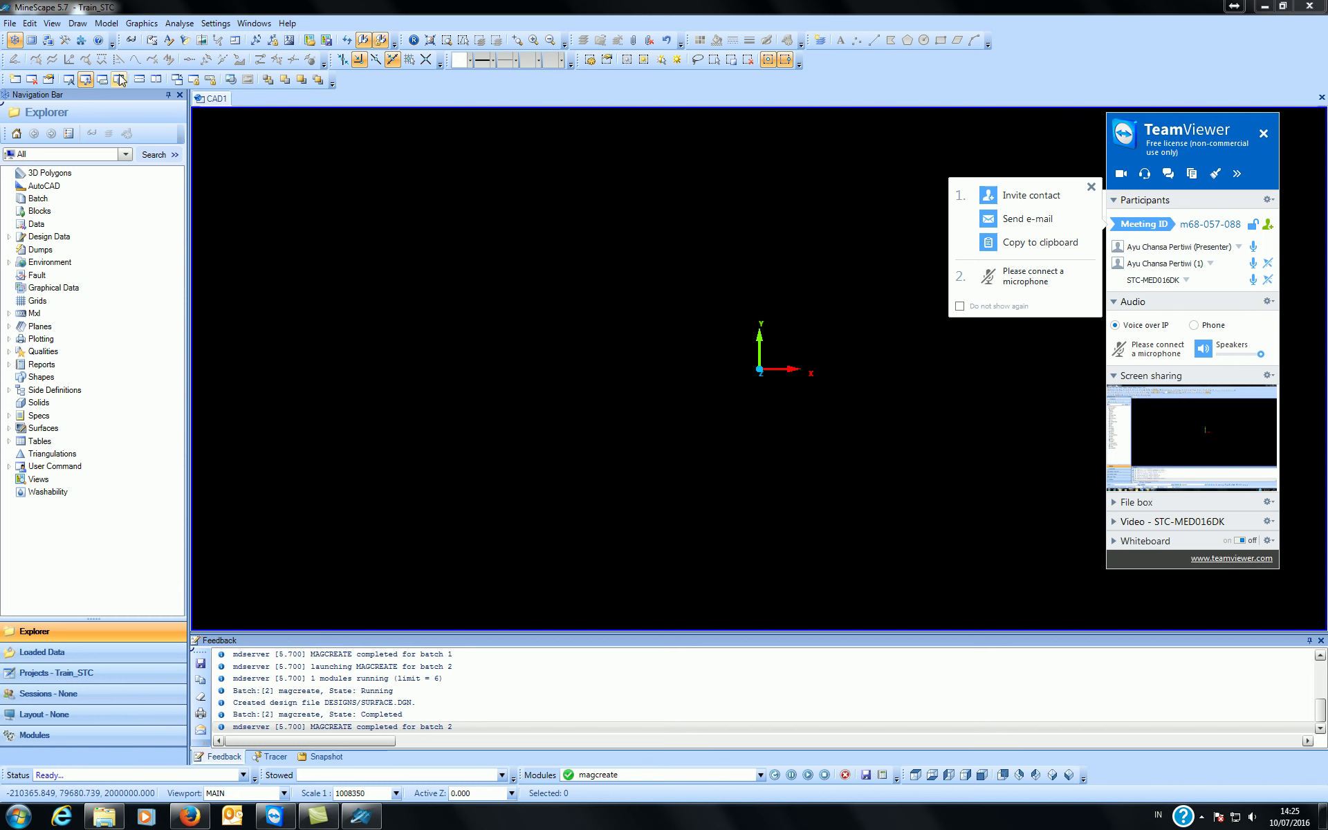
- Turn off the axes display in the CAD window and move the TeamViewer meeting panel clear of the drawing area
click(87, 80)
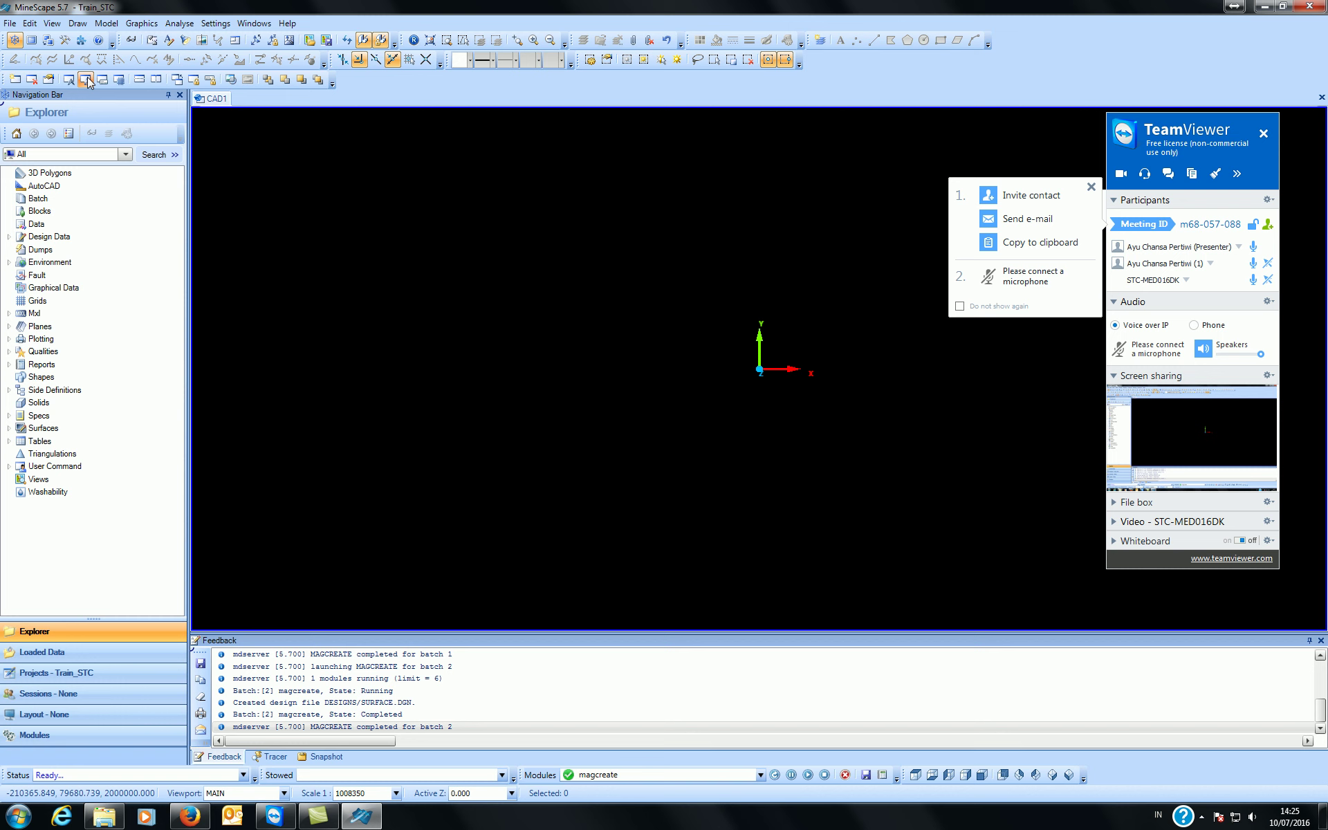
click(86, 79)
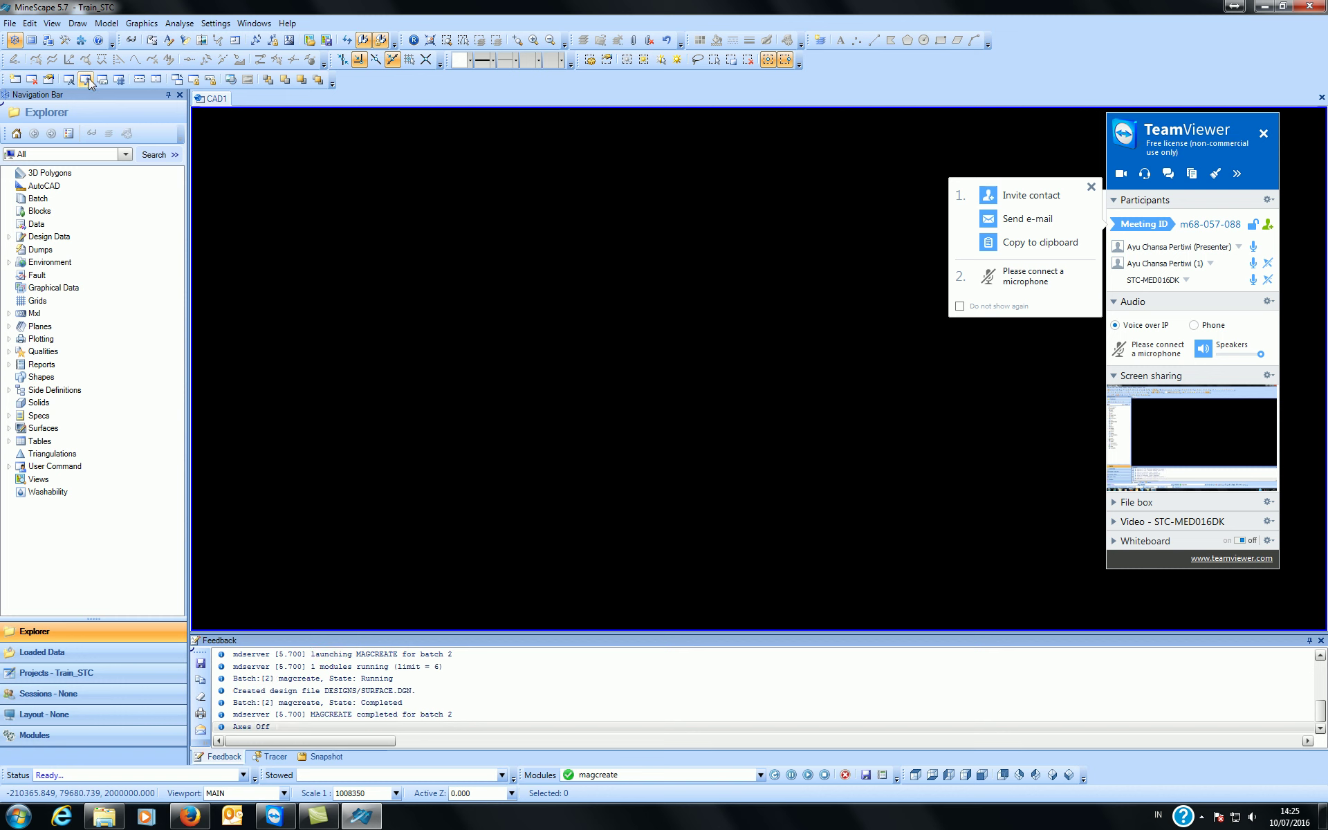
drag(1214, 120, 1255, 767)
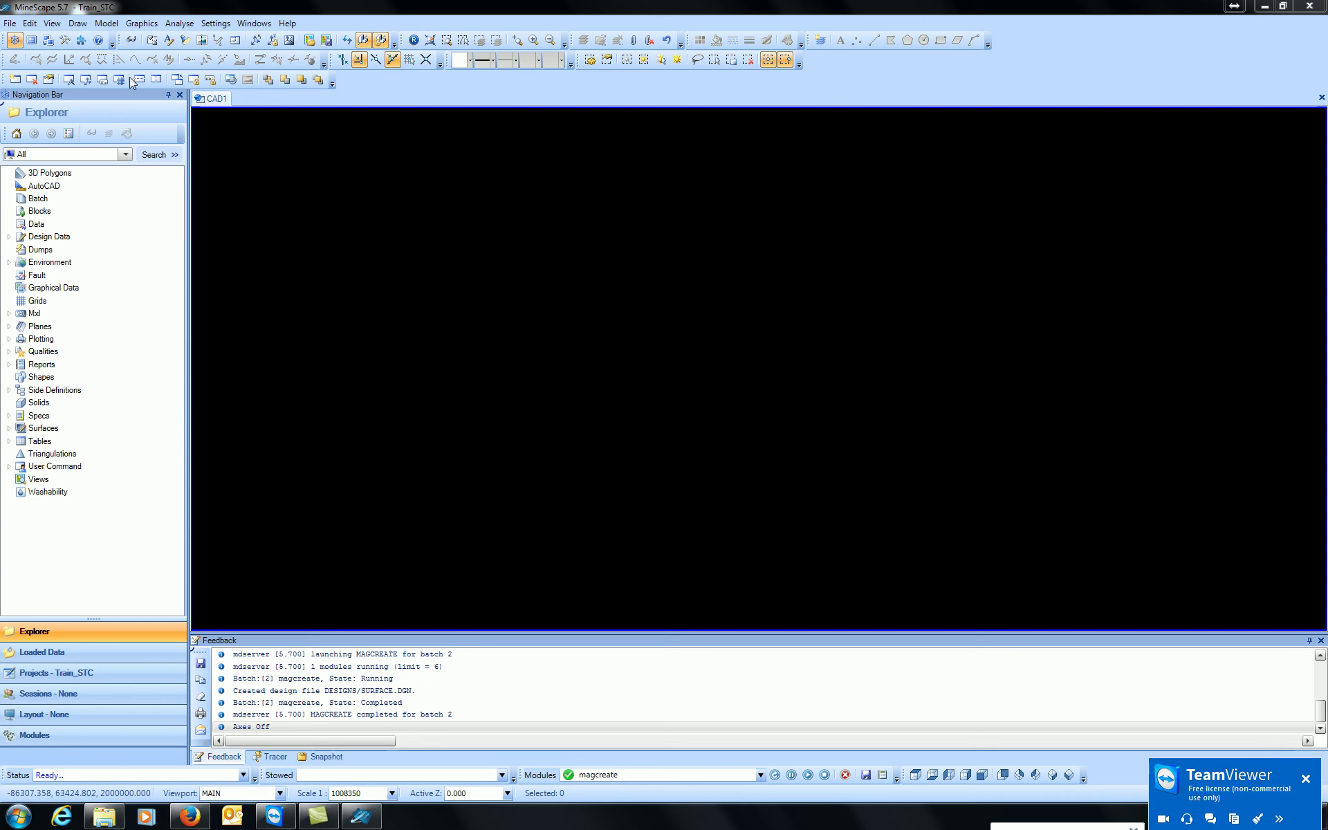
- Try docking the lowest toolbar at the end of the second row and vertically beside the drawing area, and return it to its own row
mouse_move(4, 77)
mouse_down()
mouse_move(615, 80)
mouse_move(1096, 130)
mouse_move(1263, 104)
mouse_move(1213, 78)
mouse_move(831, 90)
mouse_move(5, 78)
mouse_up()
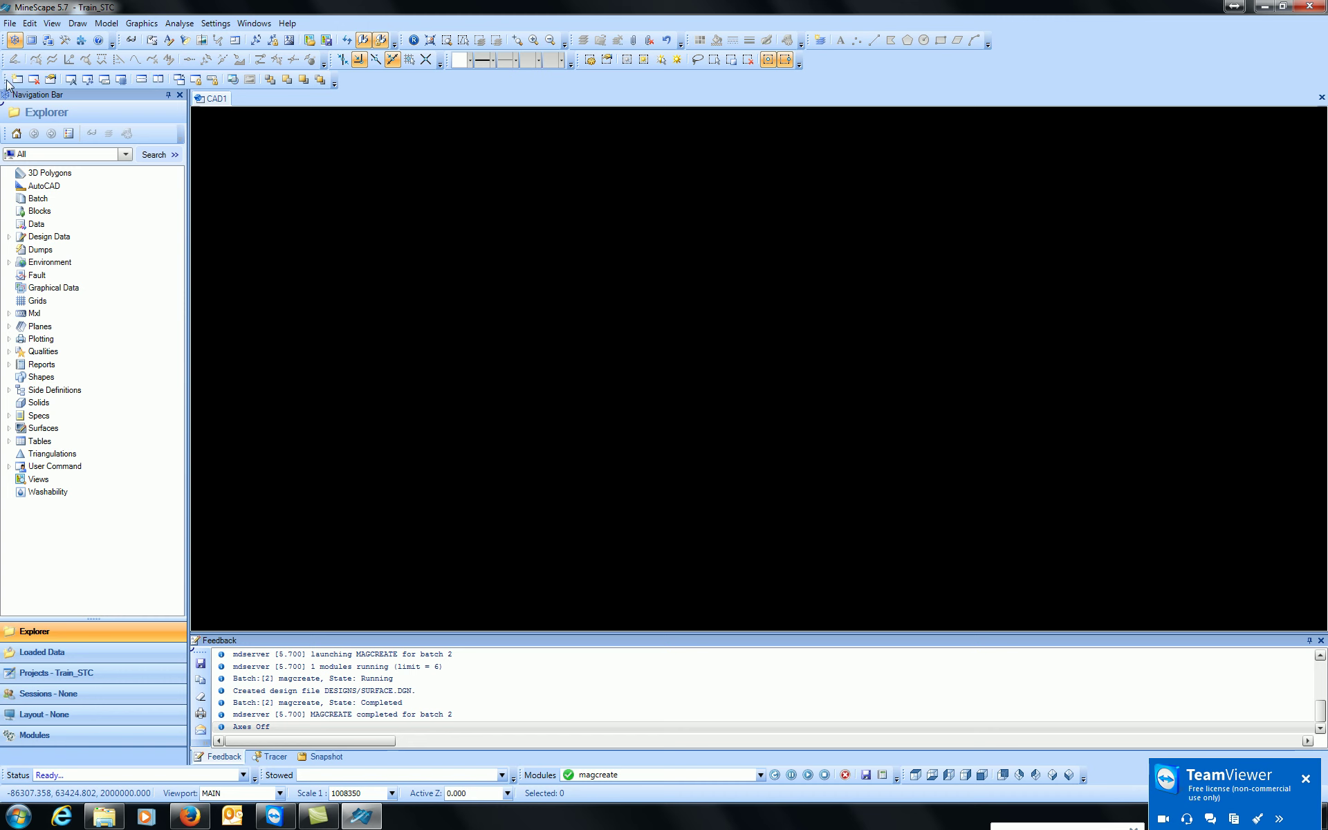
drag(5, 84, 3, 79)
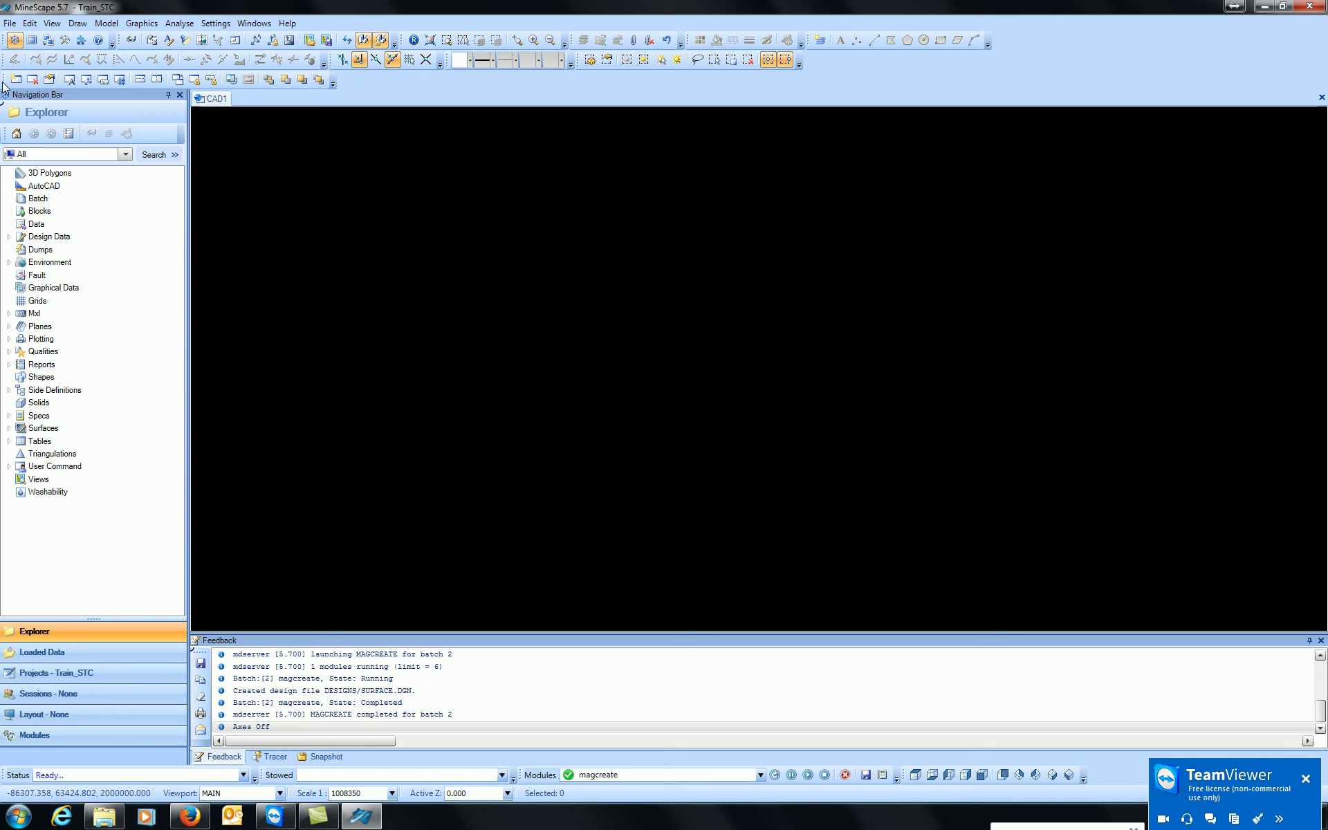
drag(5, 78, 812, 60)
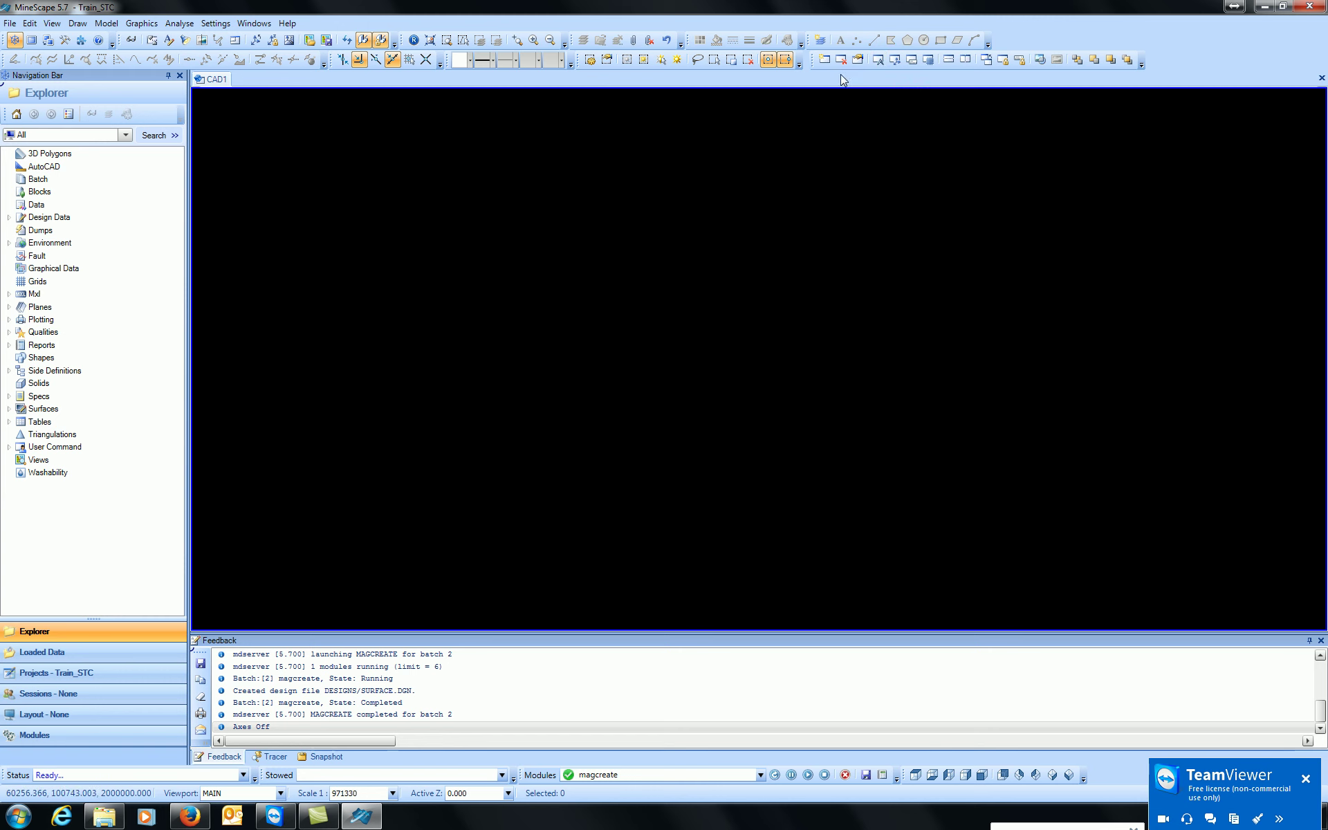
click(9, 23)
click(770, 91)
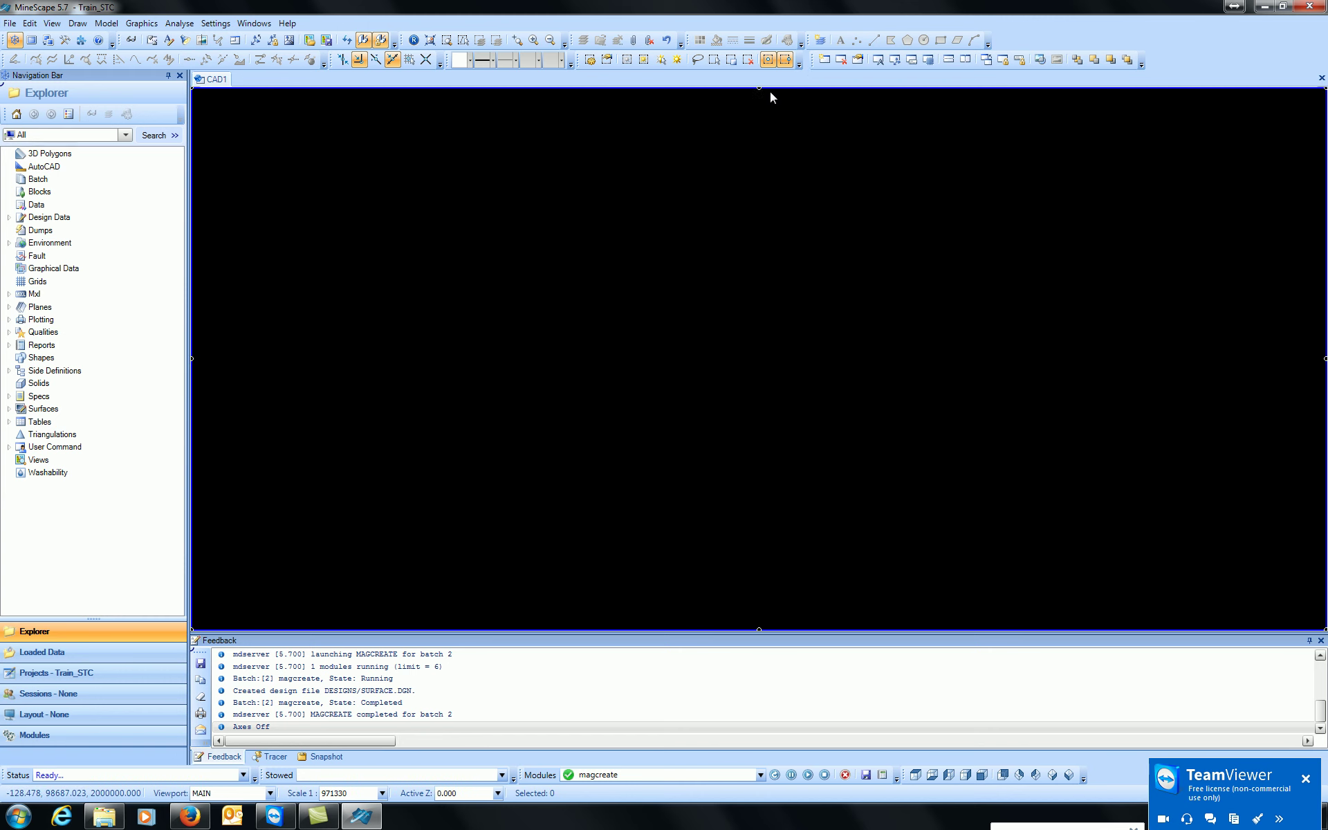
drag(811, 62, 1318, 142)
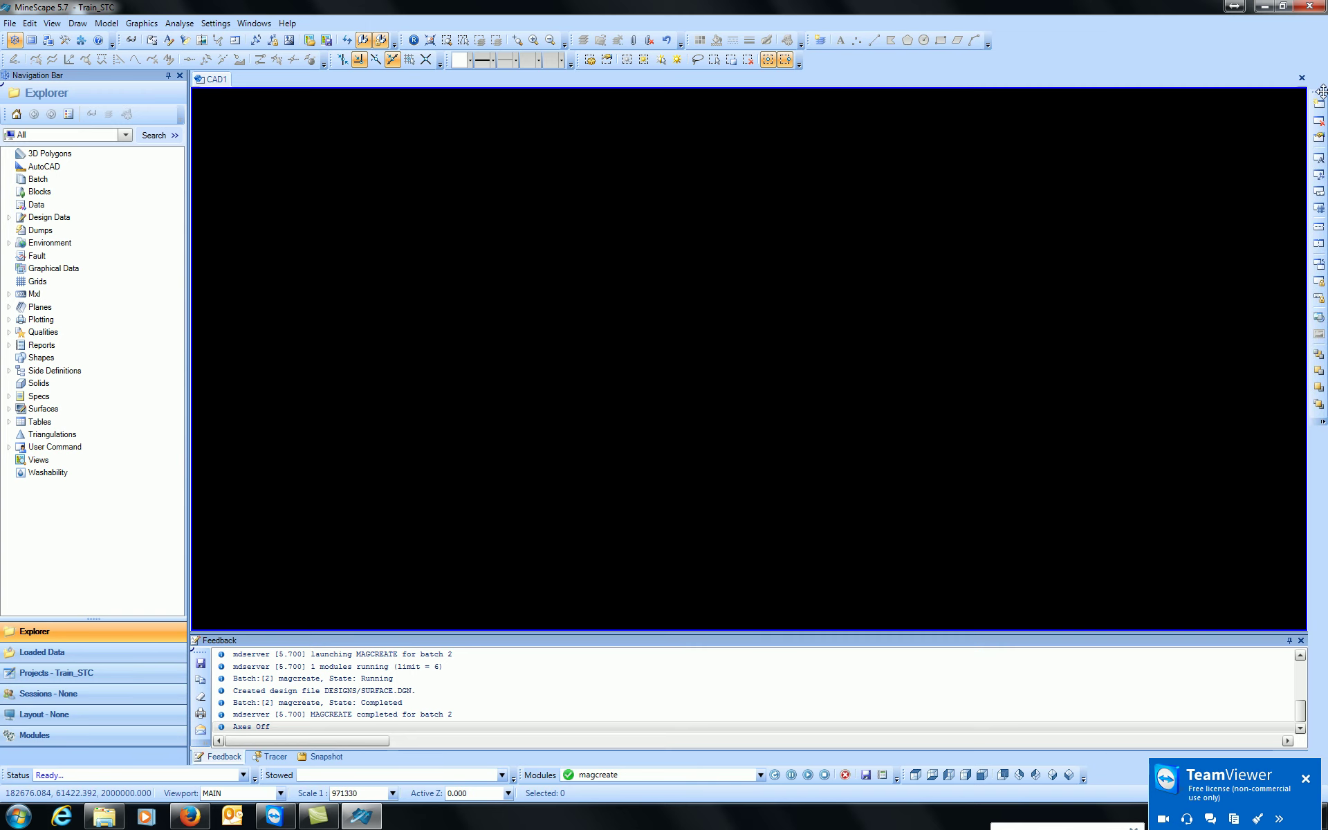
drag(1321, 91, 73, 77)
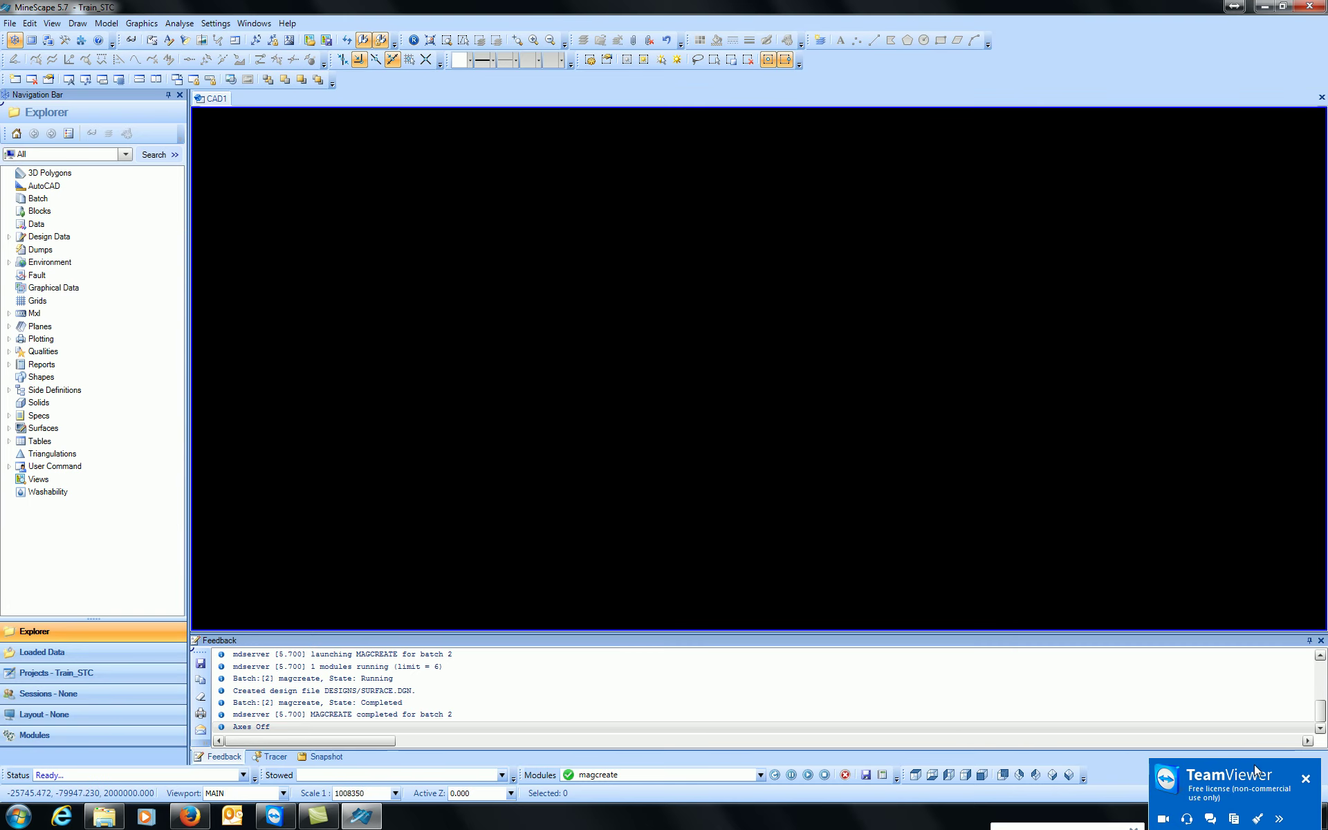
- End the TeamViewer meeting for everyone and dismiss the sponsored session notice
click(1288, 770)
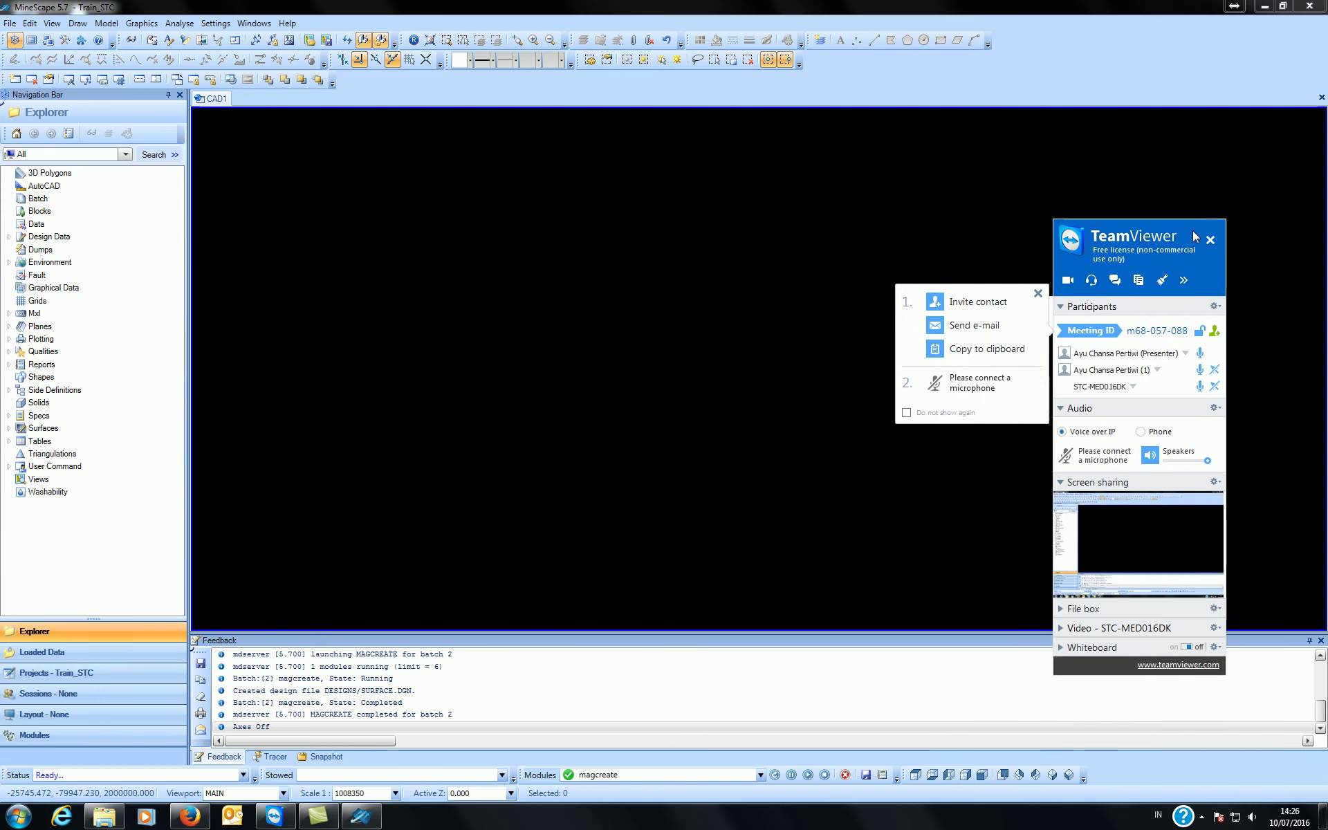
drag(1193, 236, 1190, 217)
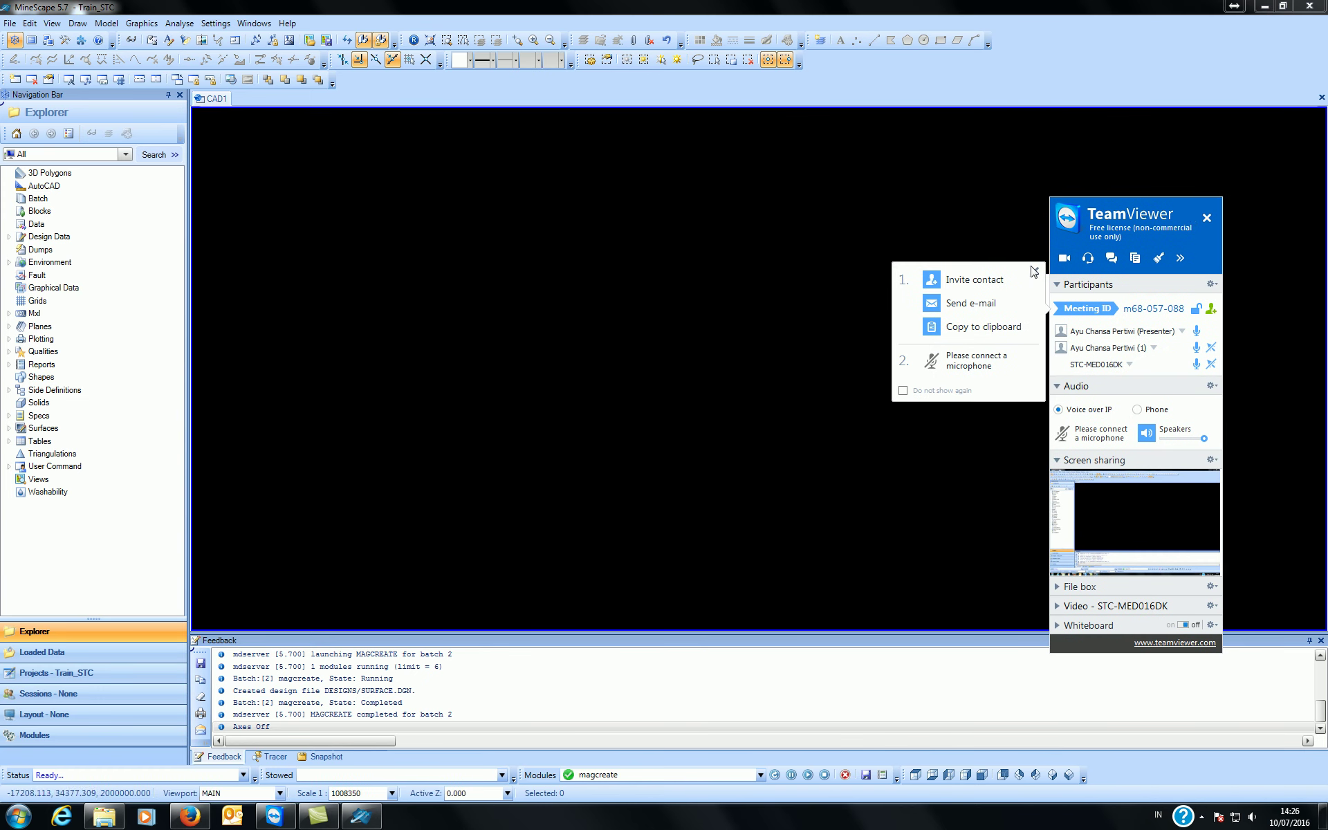
click(1207, 219)
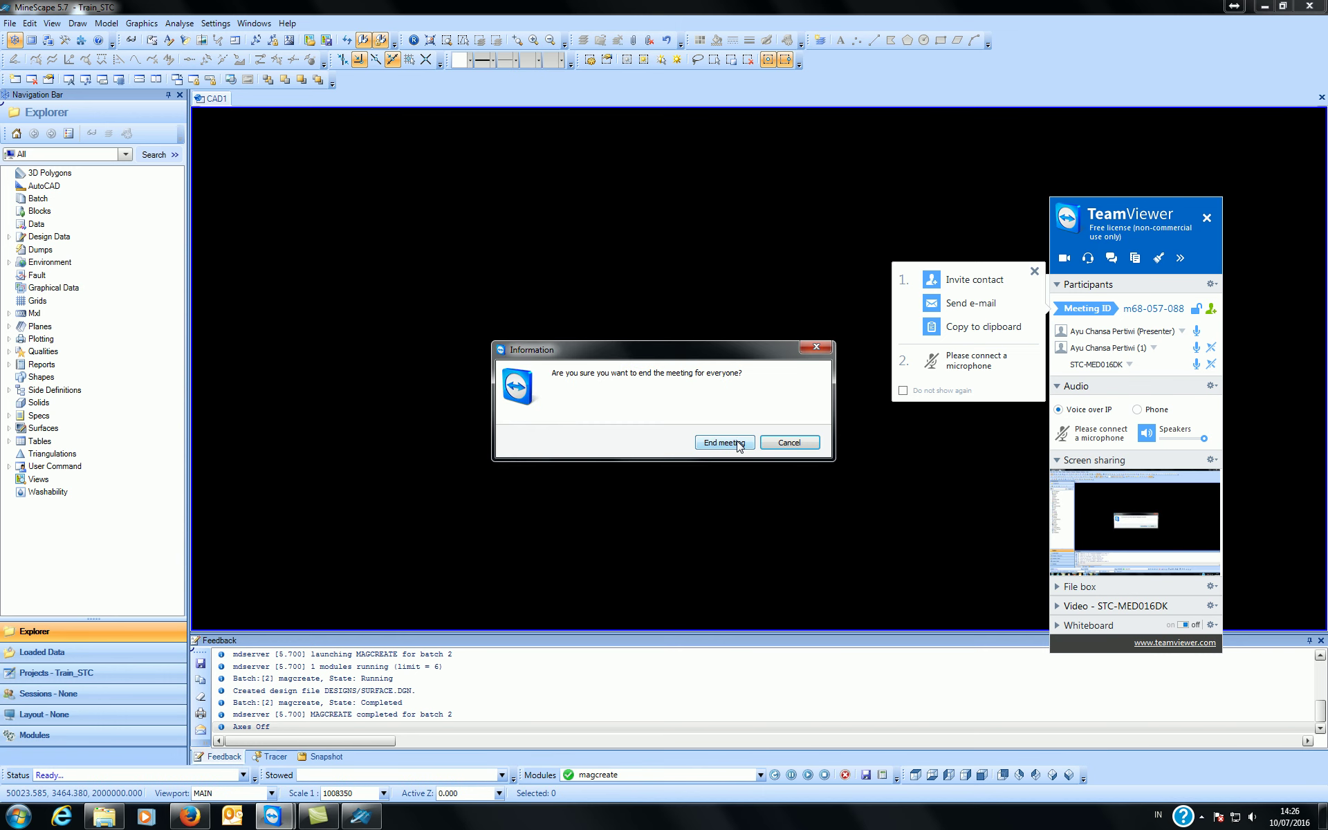
click(738, 445)
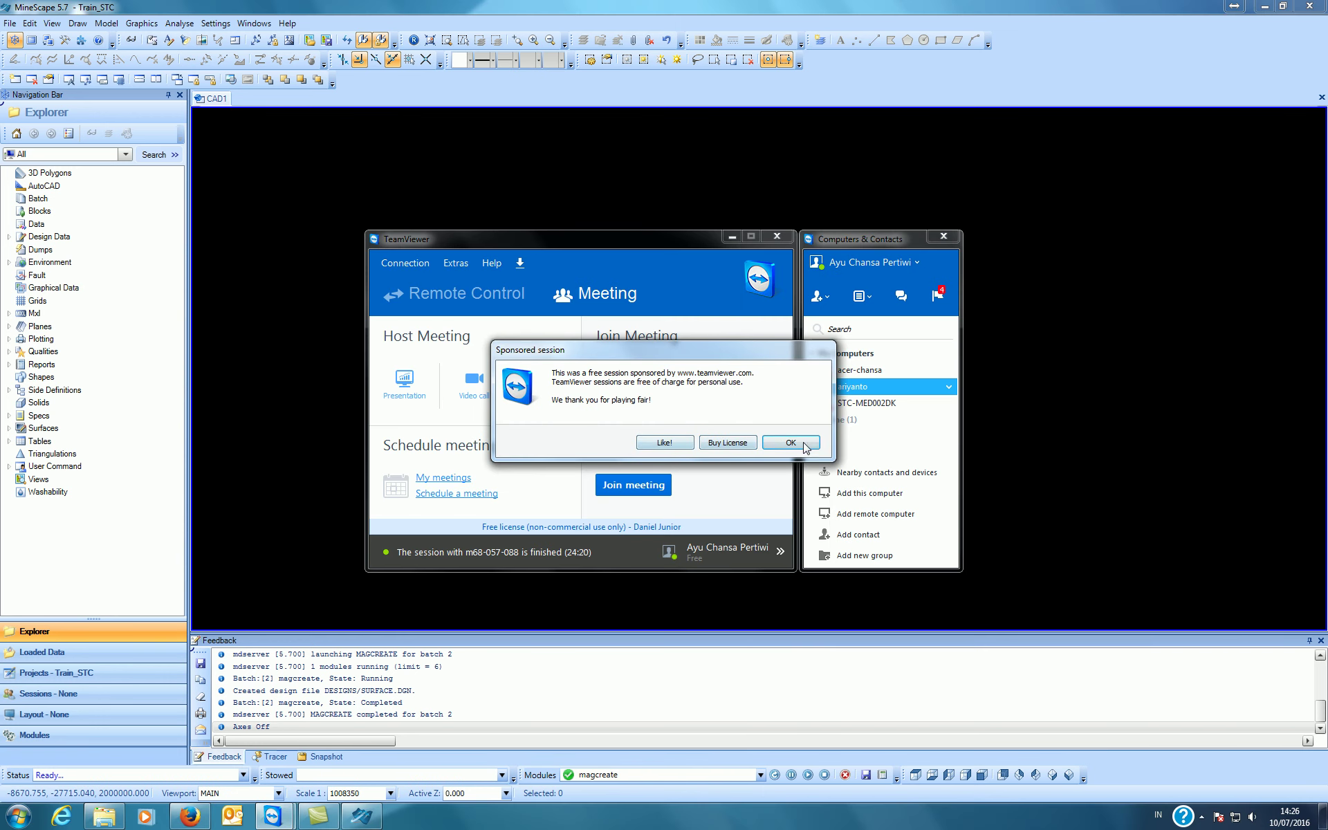
click(805, 446)
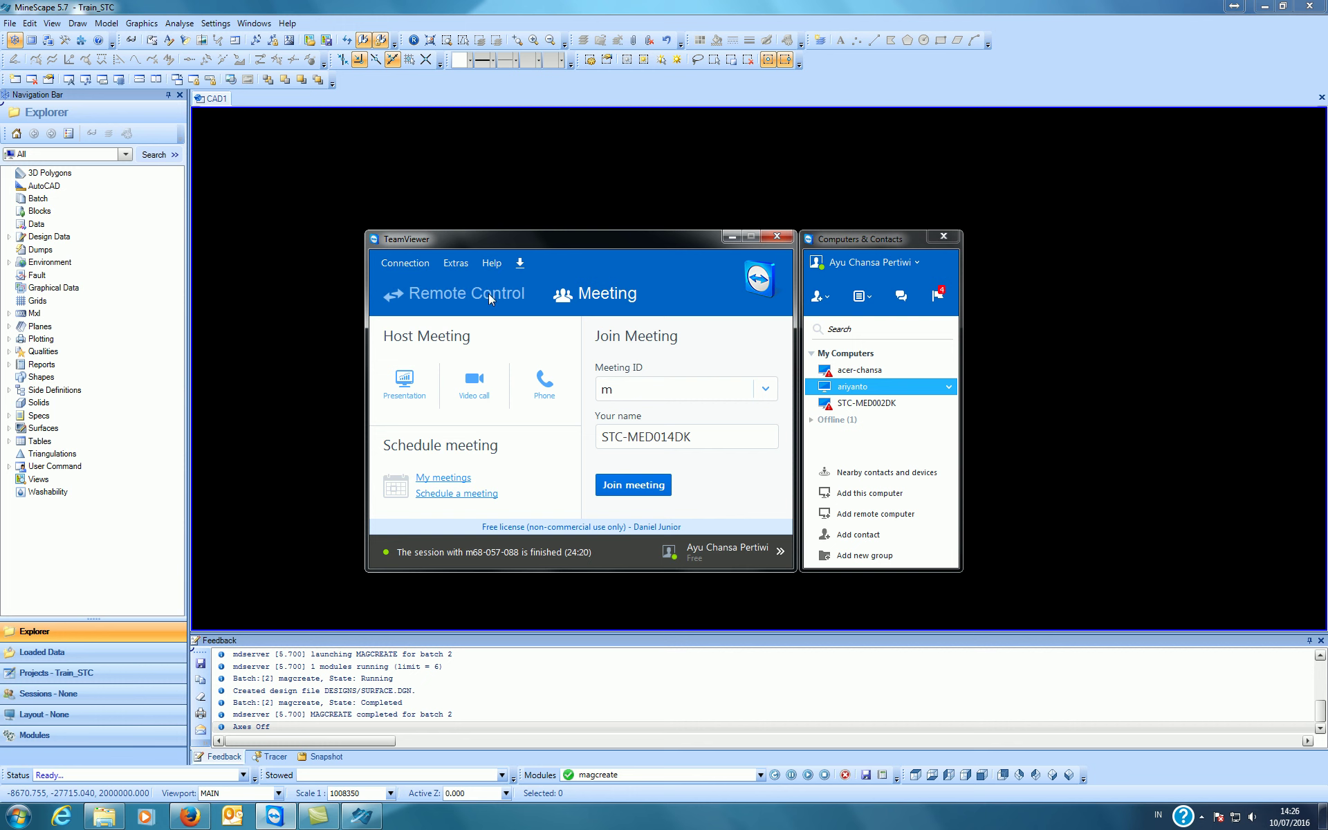
- Start a new TeamViewer presentation meeting and invite the available computer from My Computers
click(415, 393)
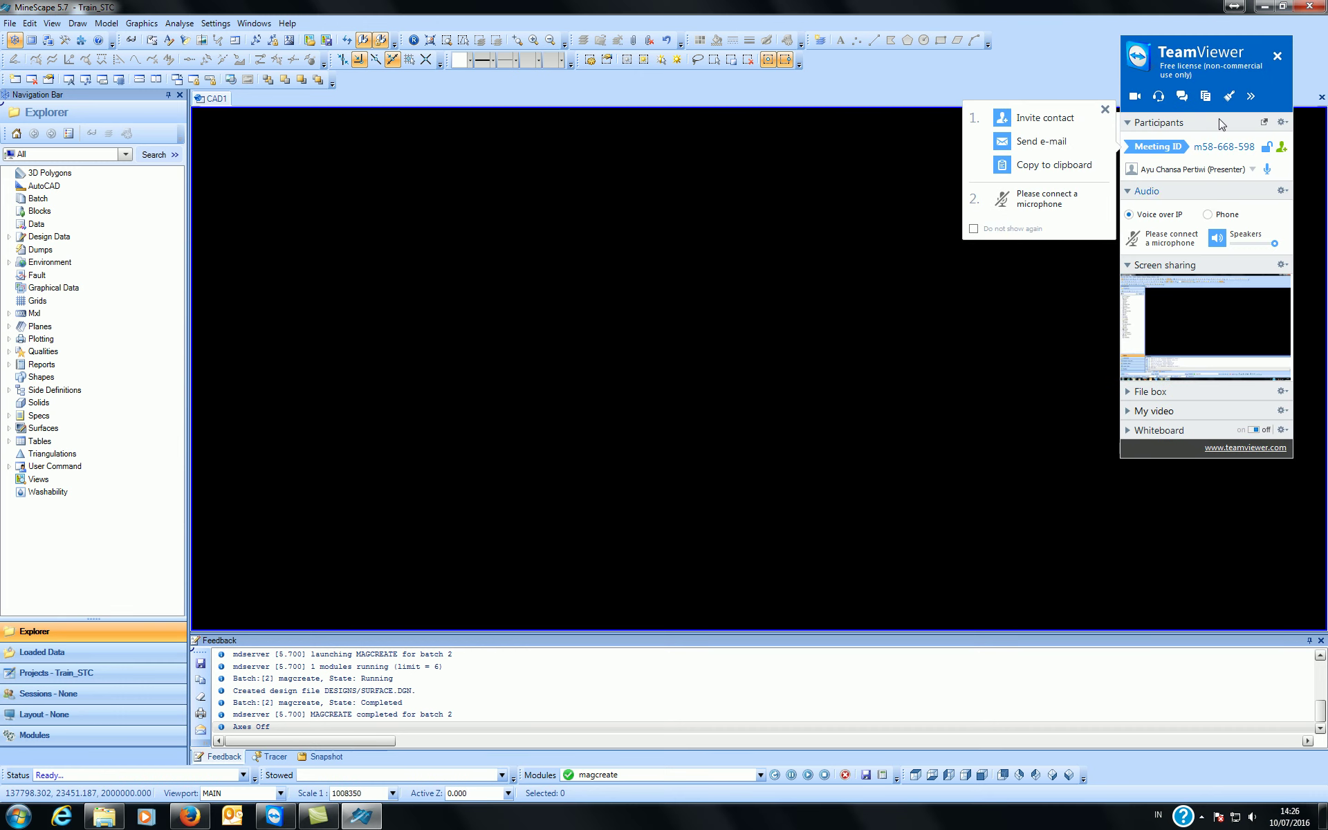
click(1282, 147)
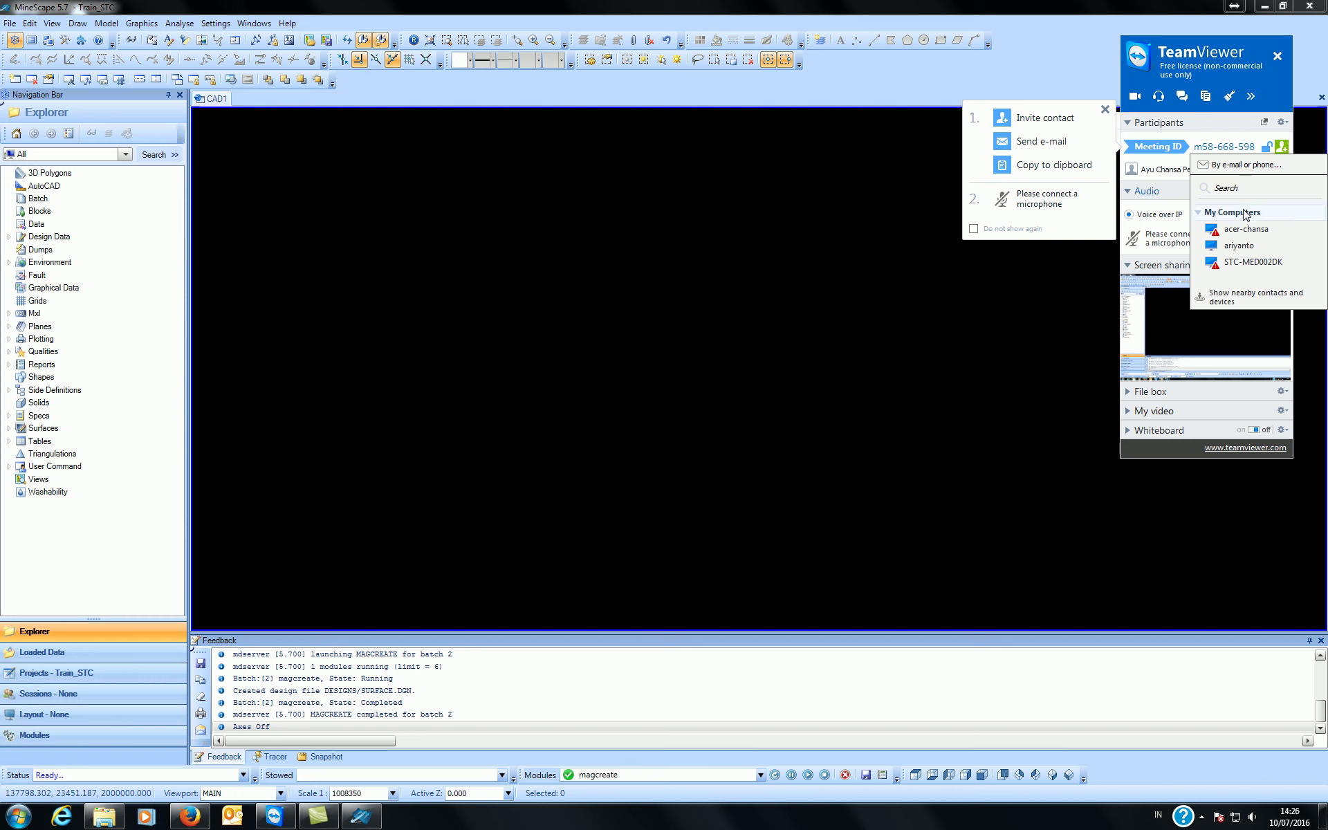
click(1244, 248)
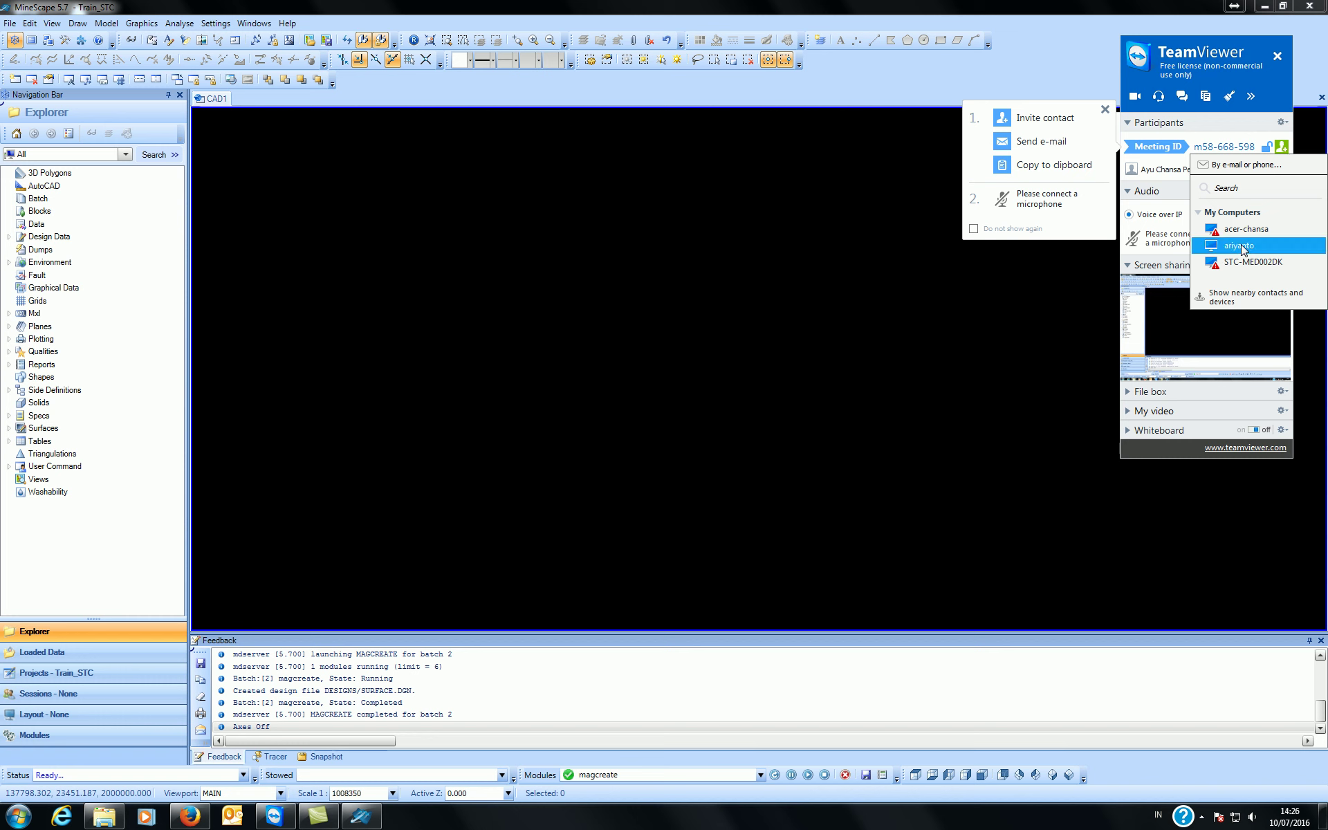
click(1242, 247)
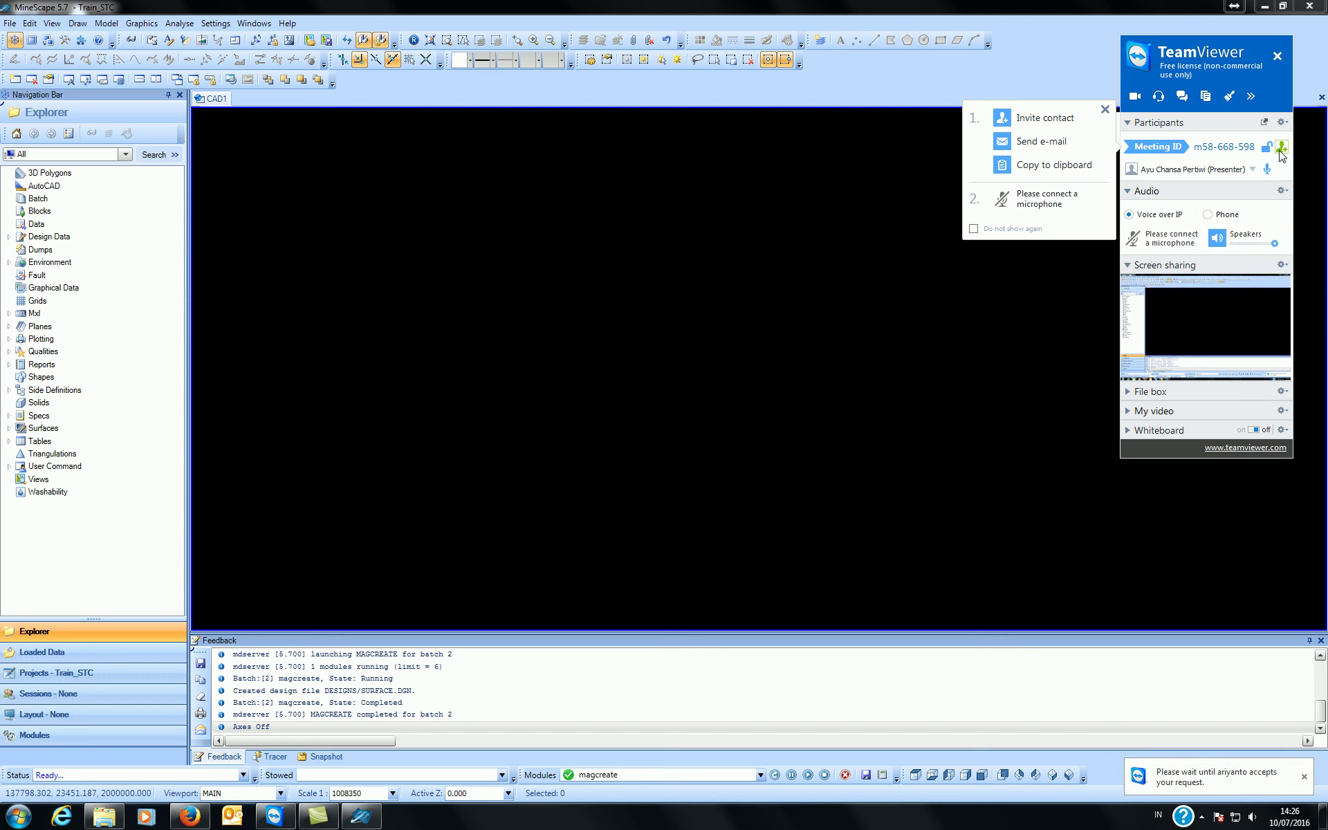
click(1282, 147)
click(1242, 246)
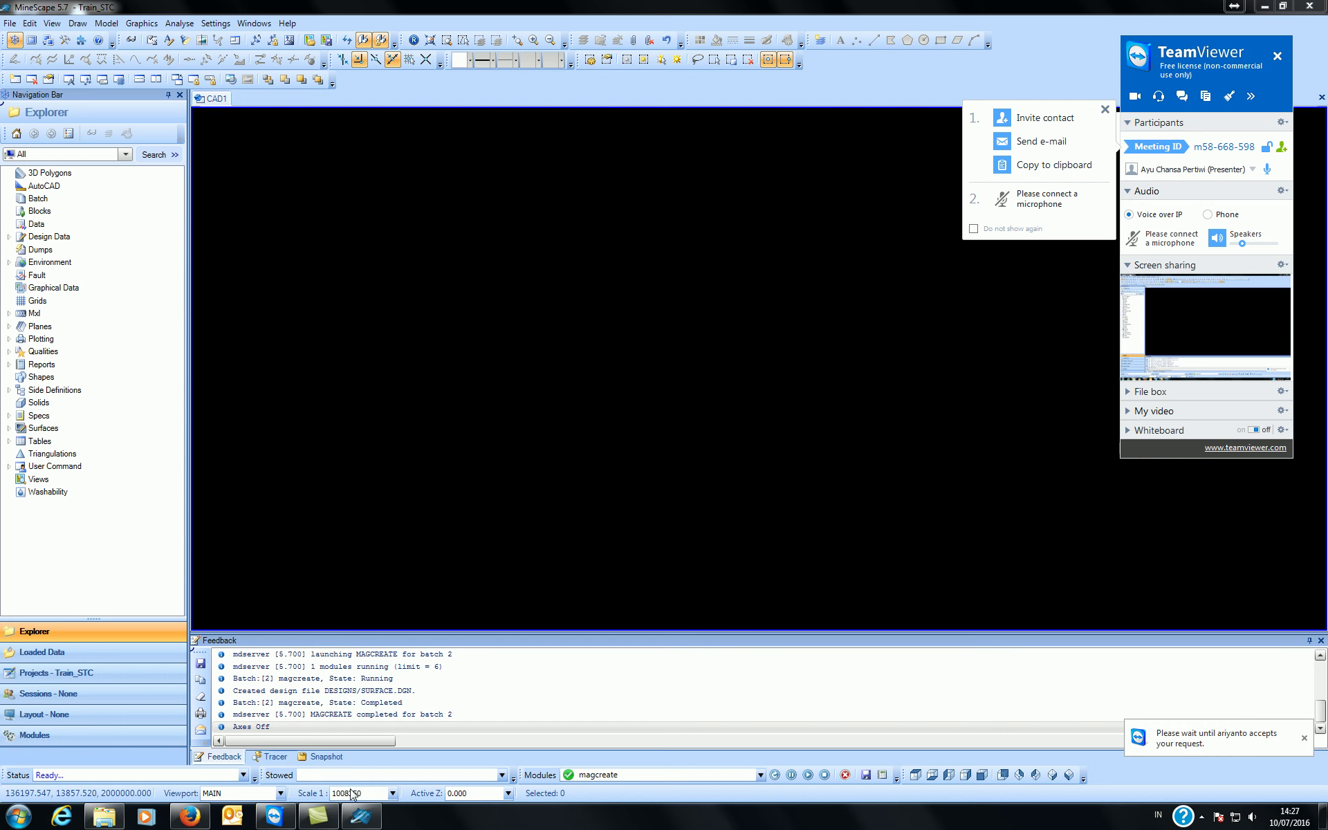
click(311, 818)
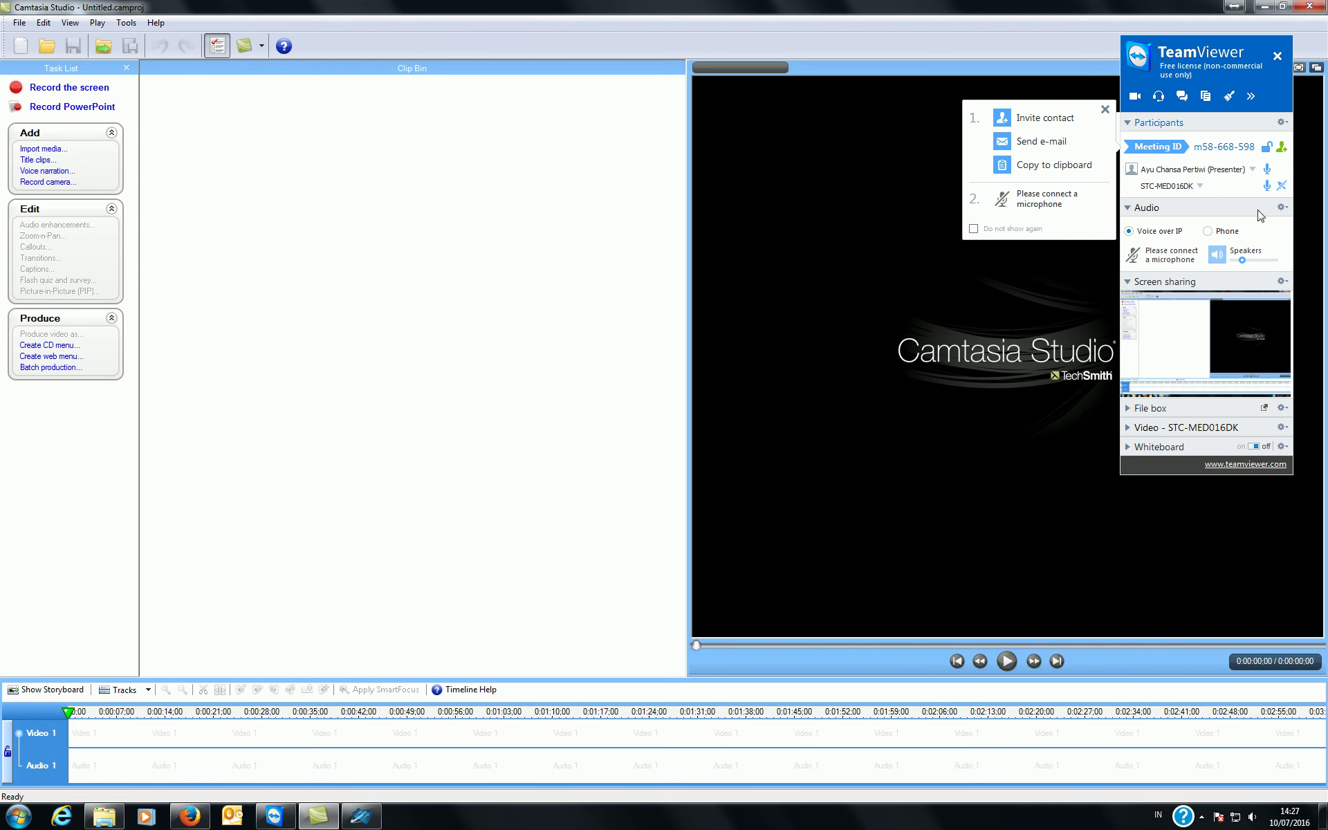
click(1264, 6)
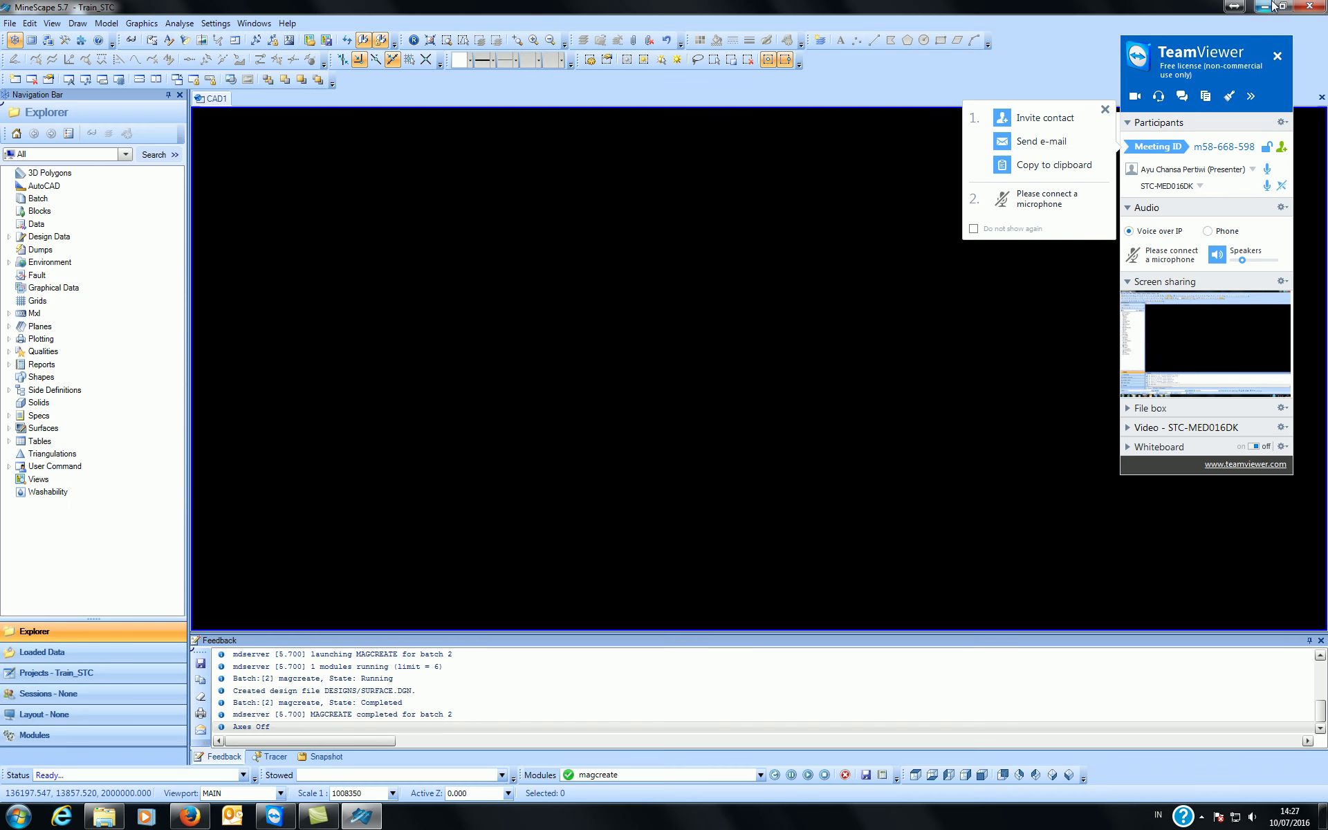
click(316, 821)
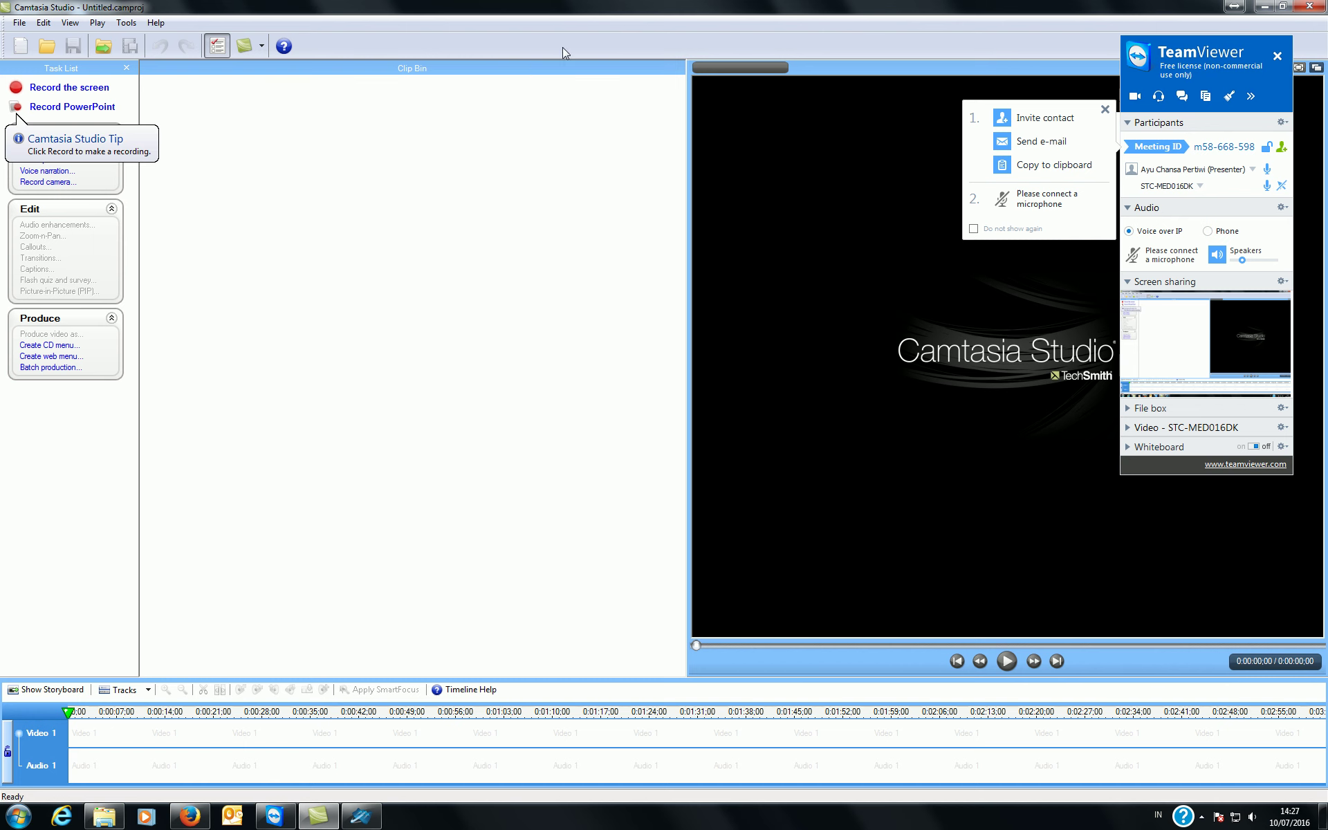
click(1265, 6)
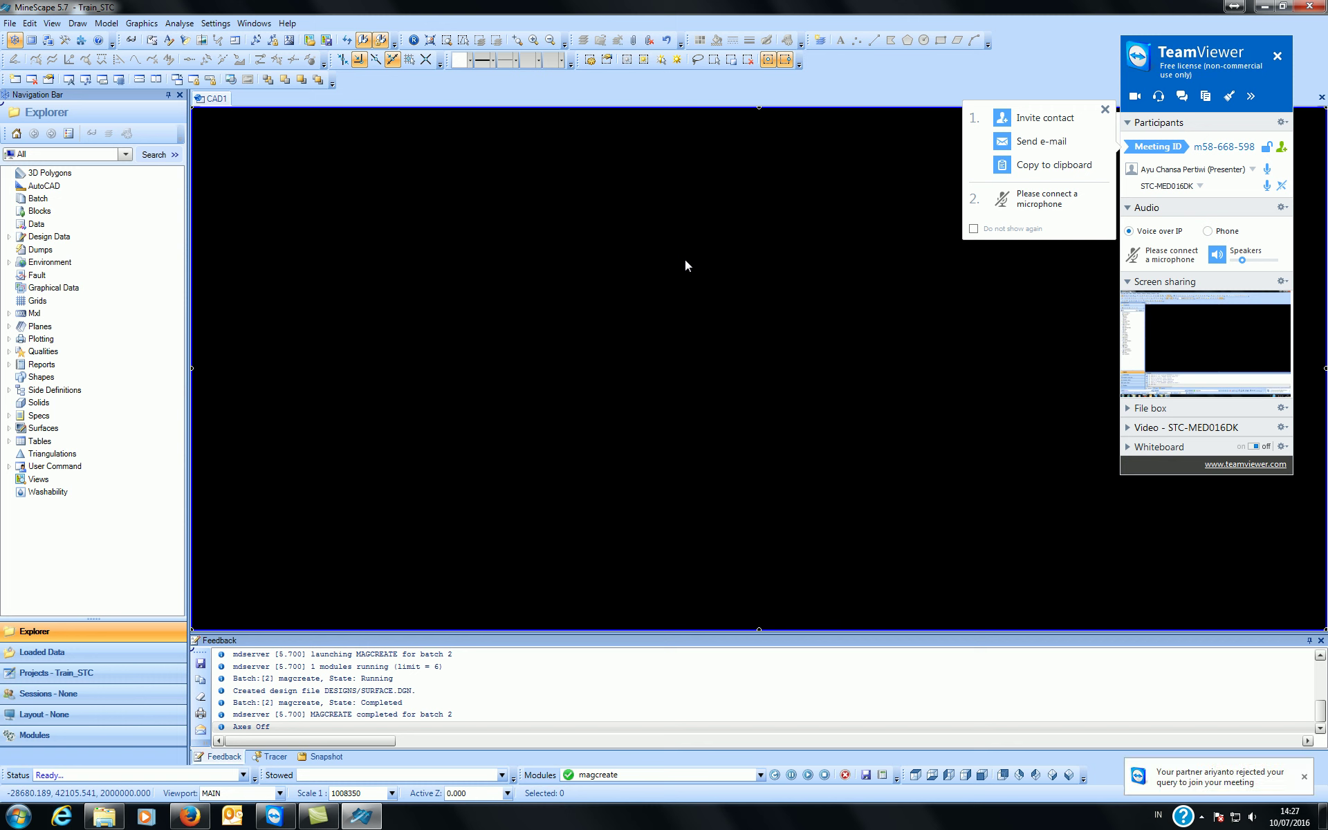
click(1201, 816)
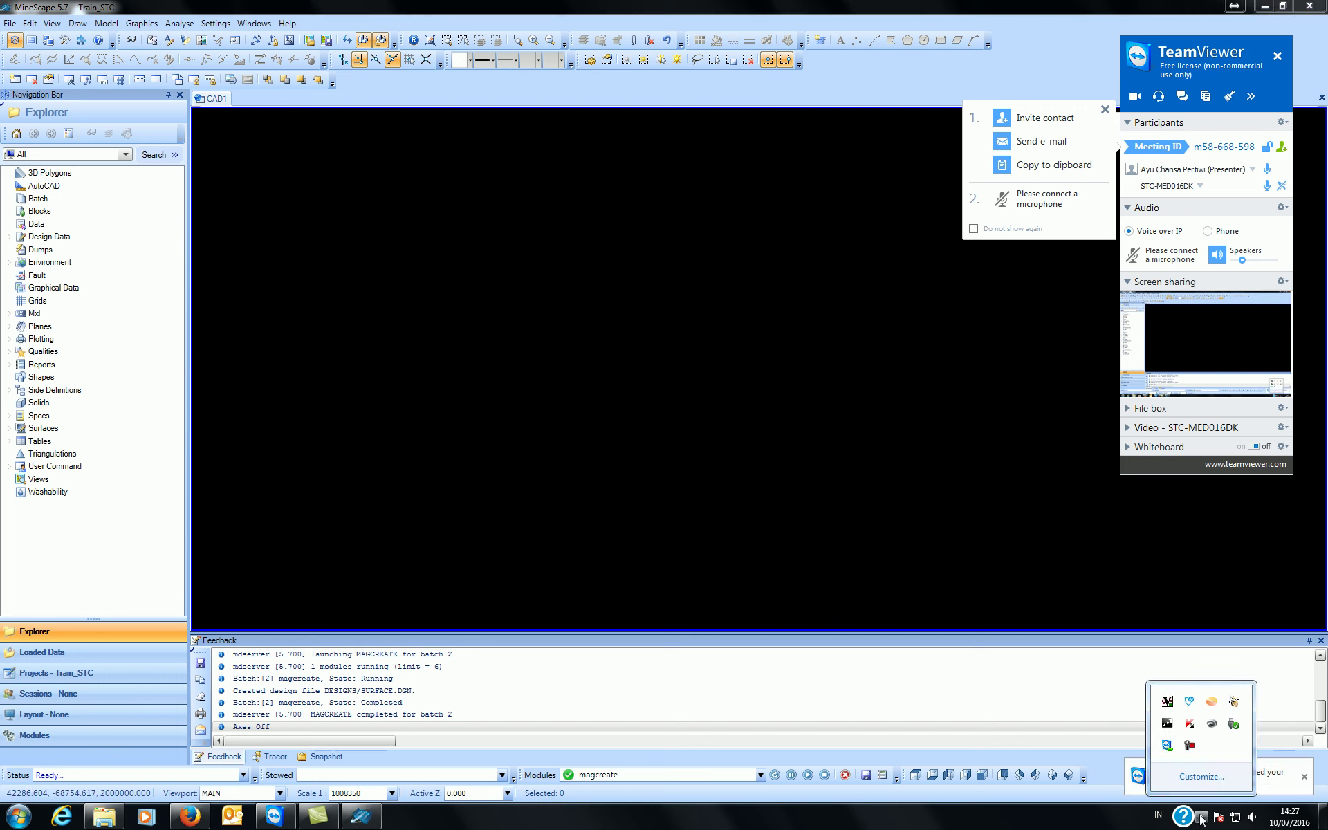
click(1187, 749)
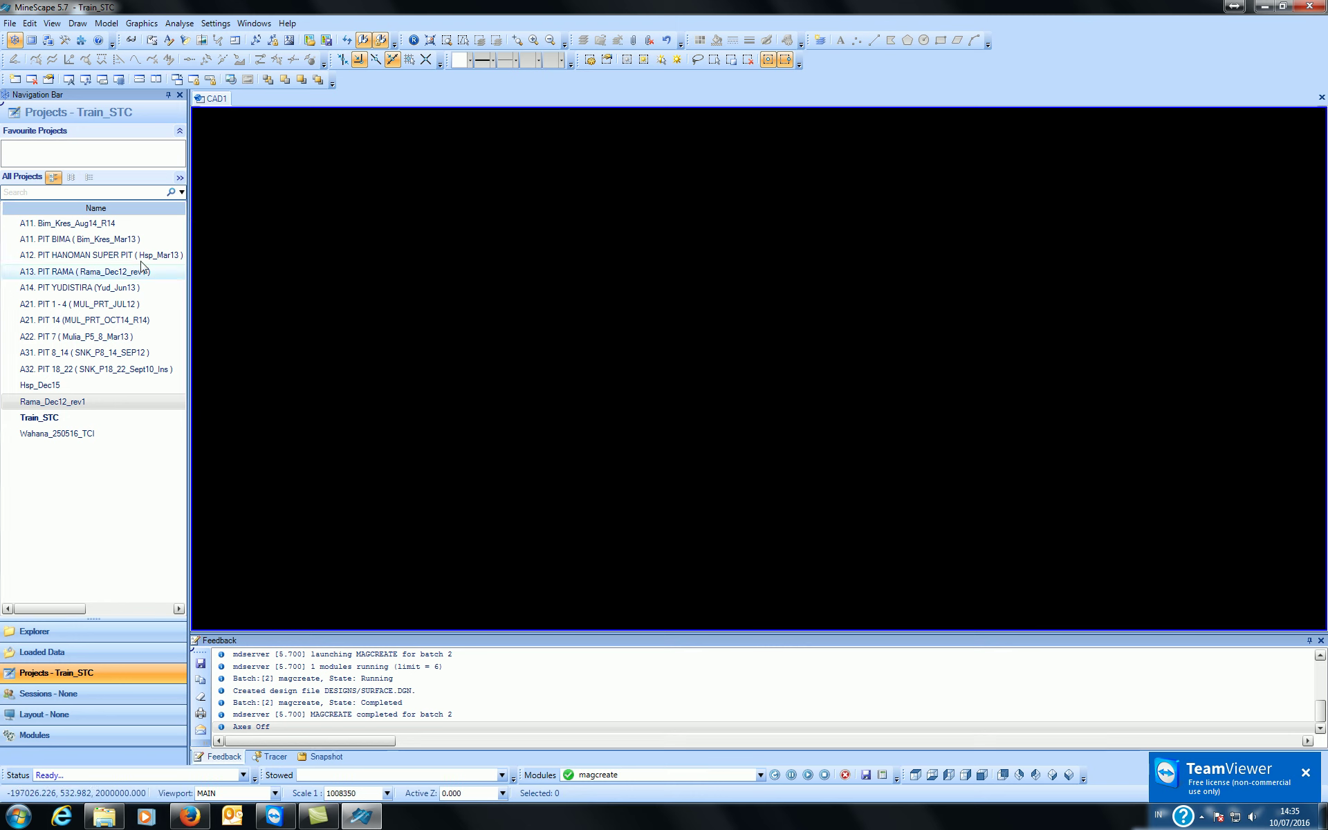
- Refresh the project list and compare the commands offered for Train_STC and Rama_Dec12_rev1
click(83, 420)
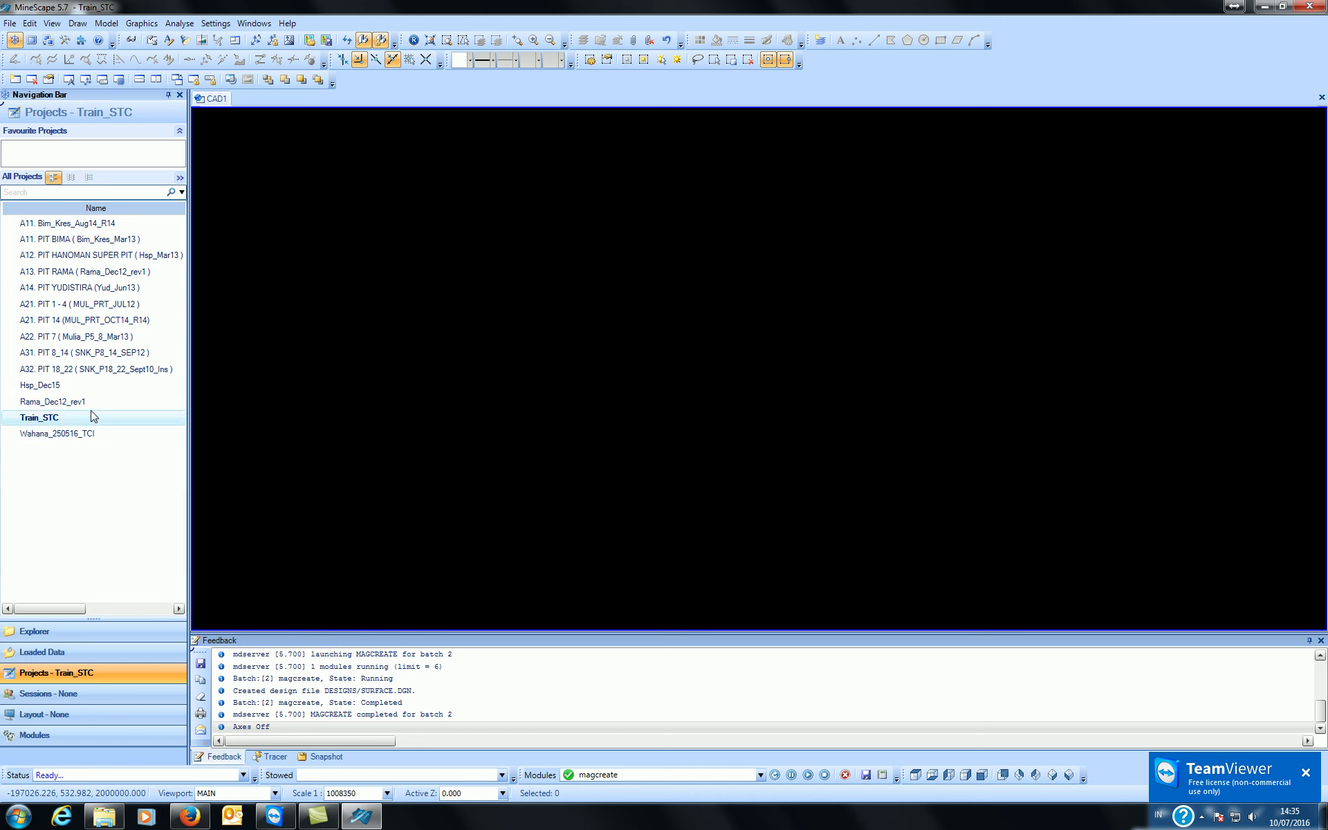
right_click(95, 425)
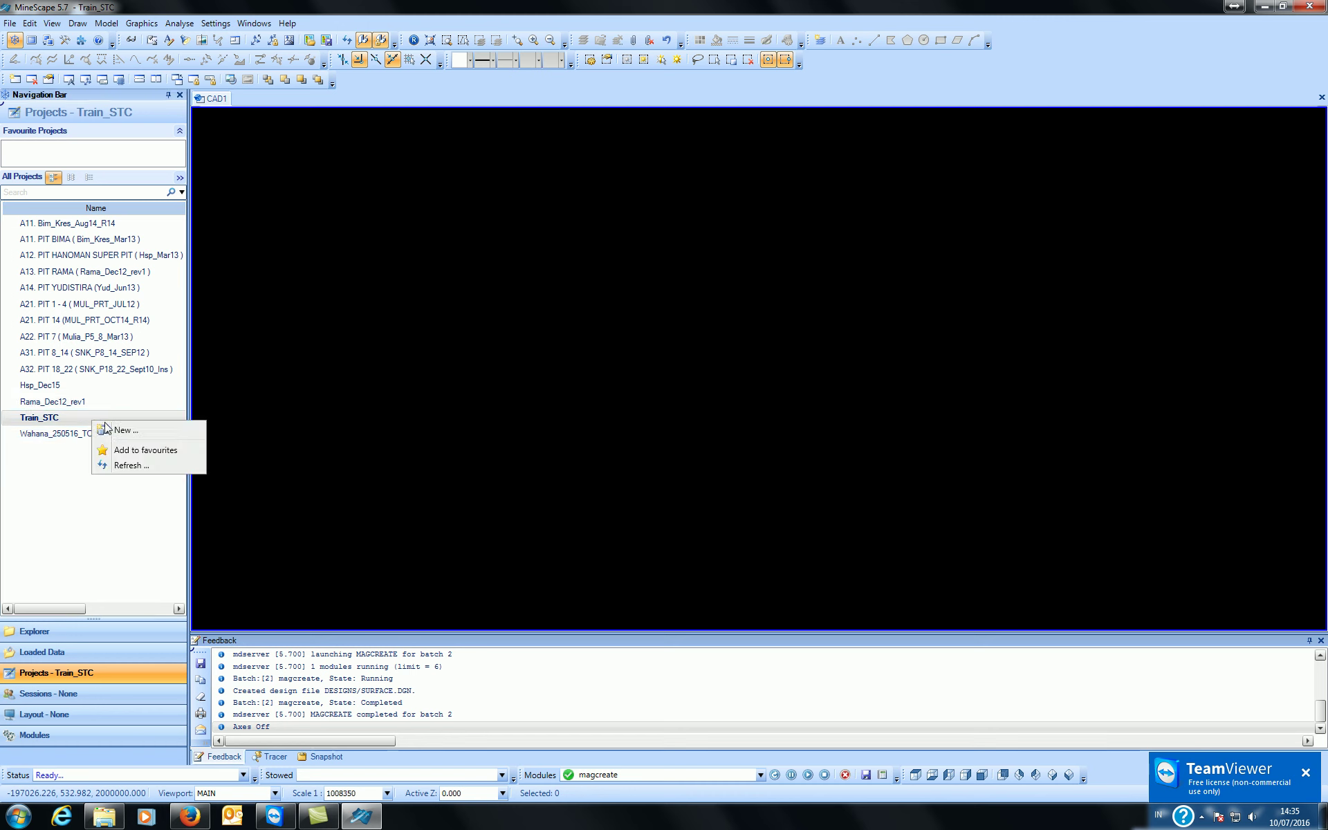
click(104, 467)
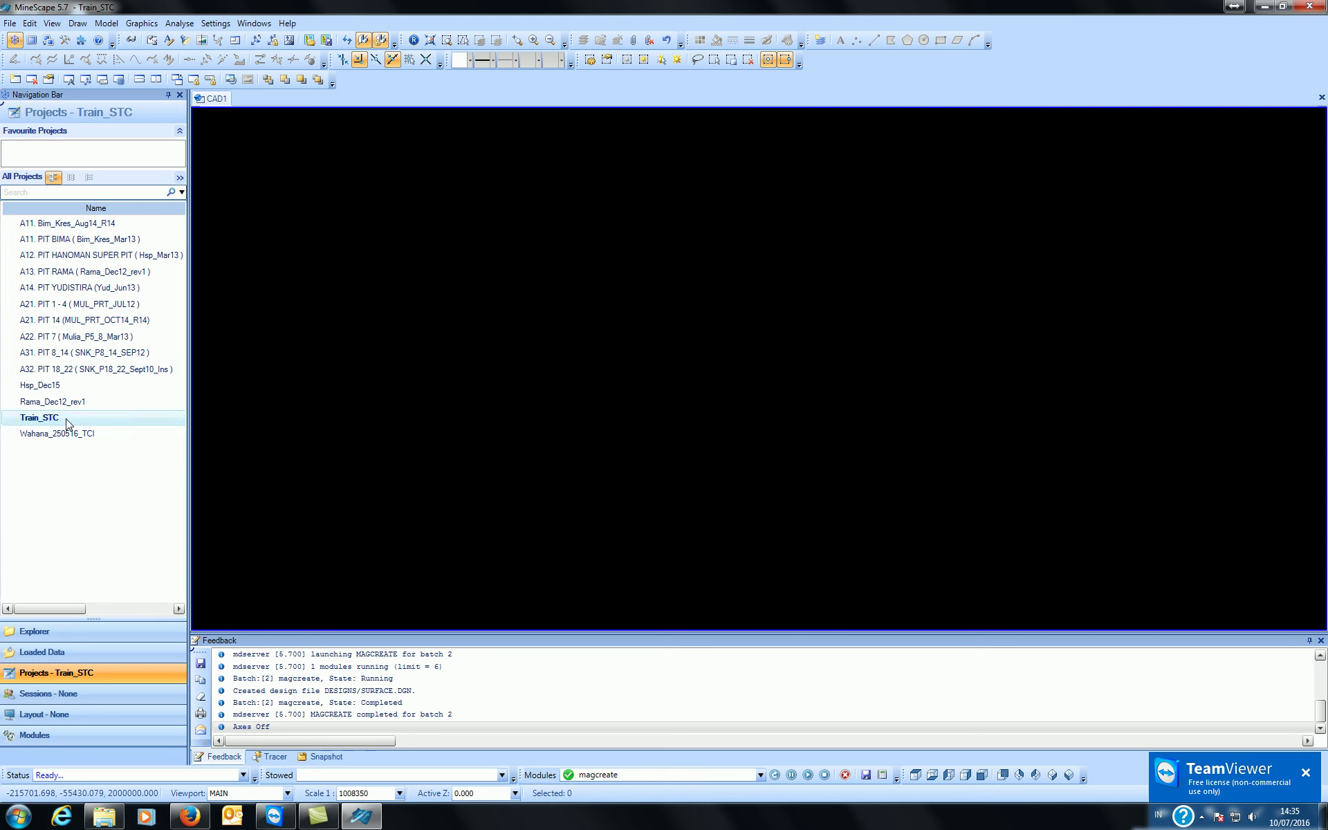
right_click(67, 422)
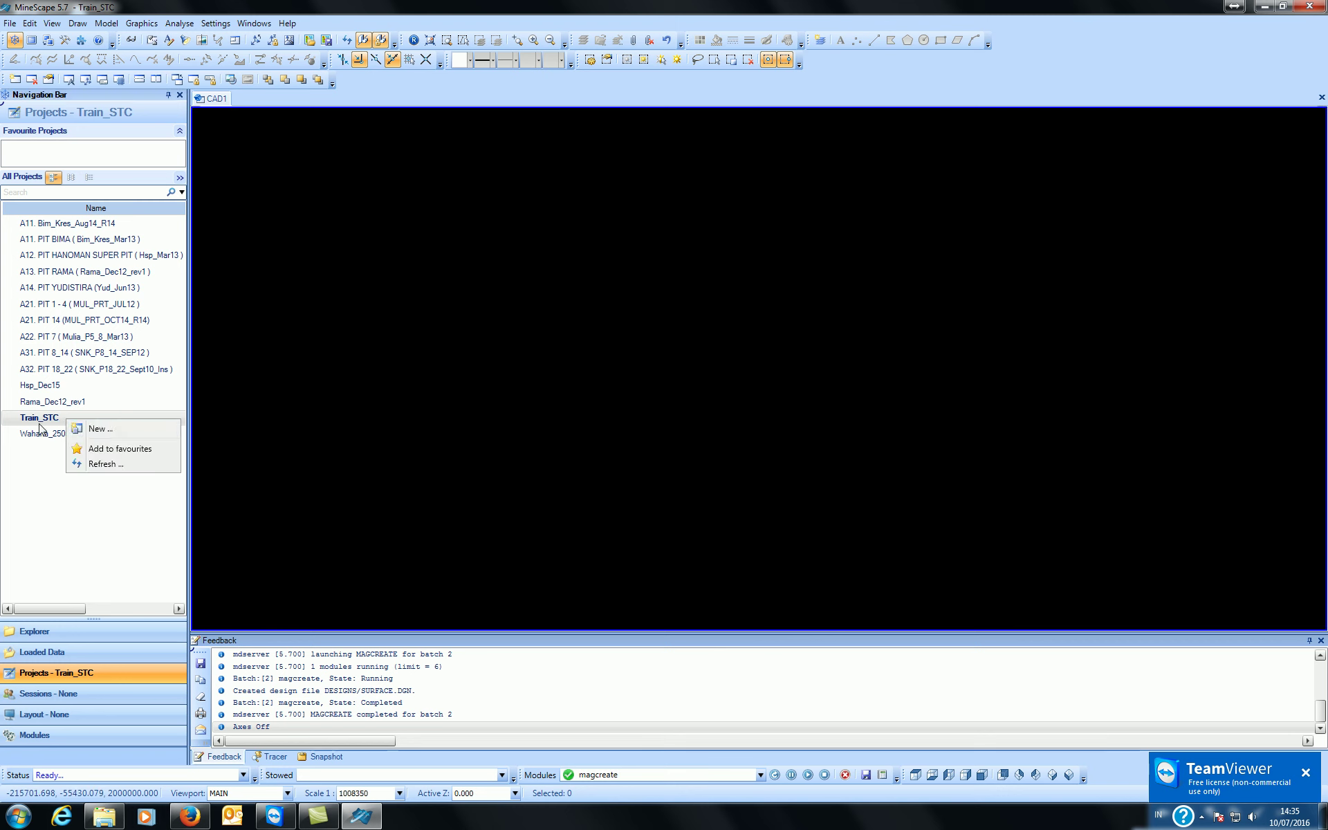
click(38, 423)
right_click(38, 423)
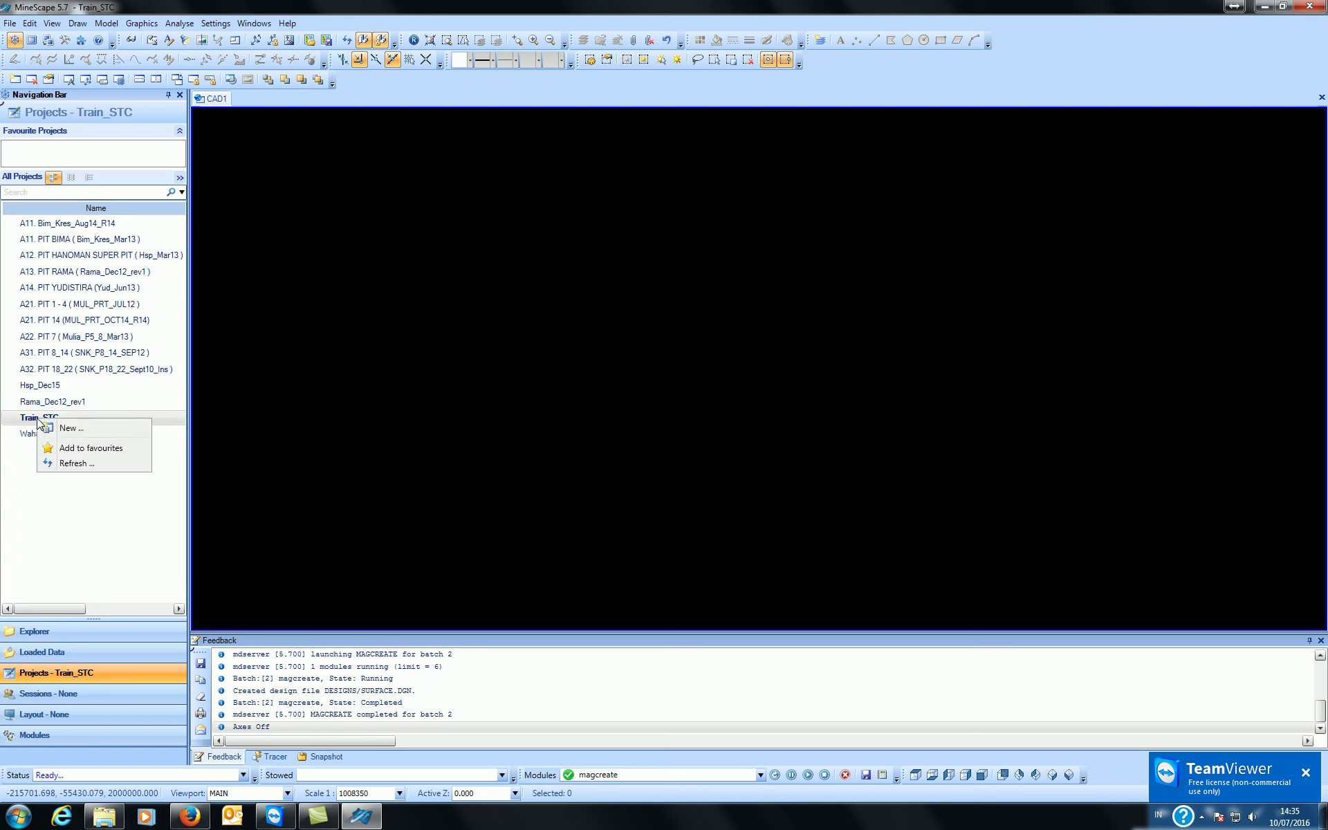
right_click(80, 404)
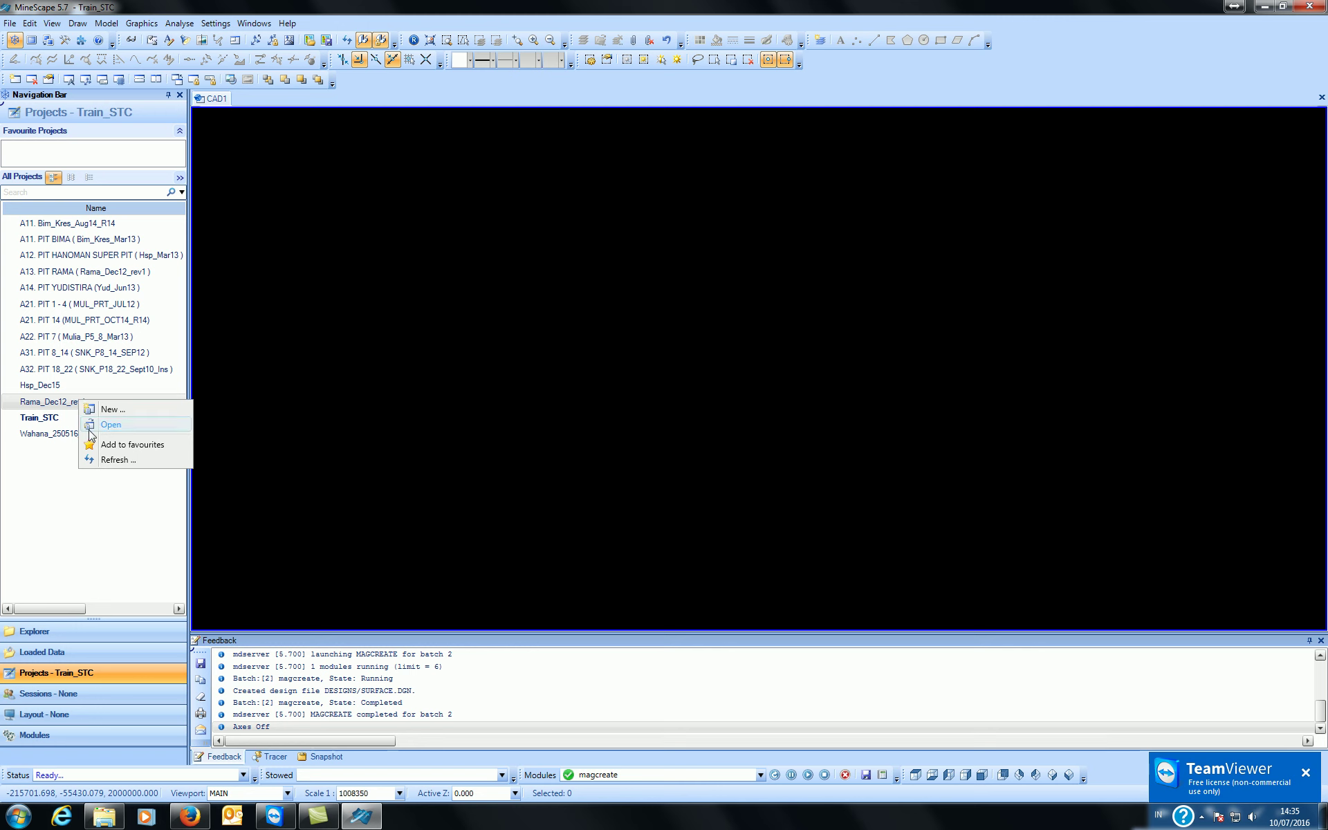
click(38, 420)
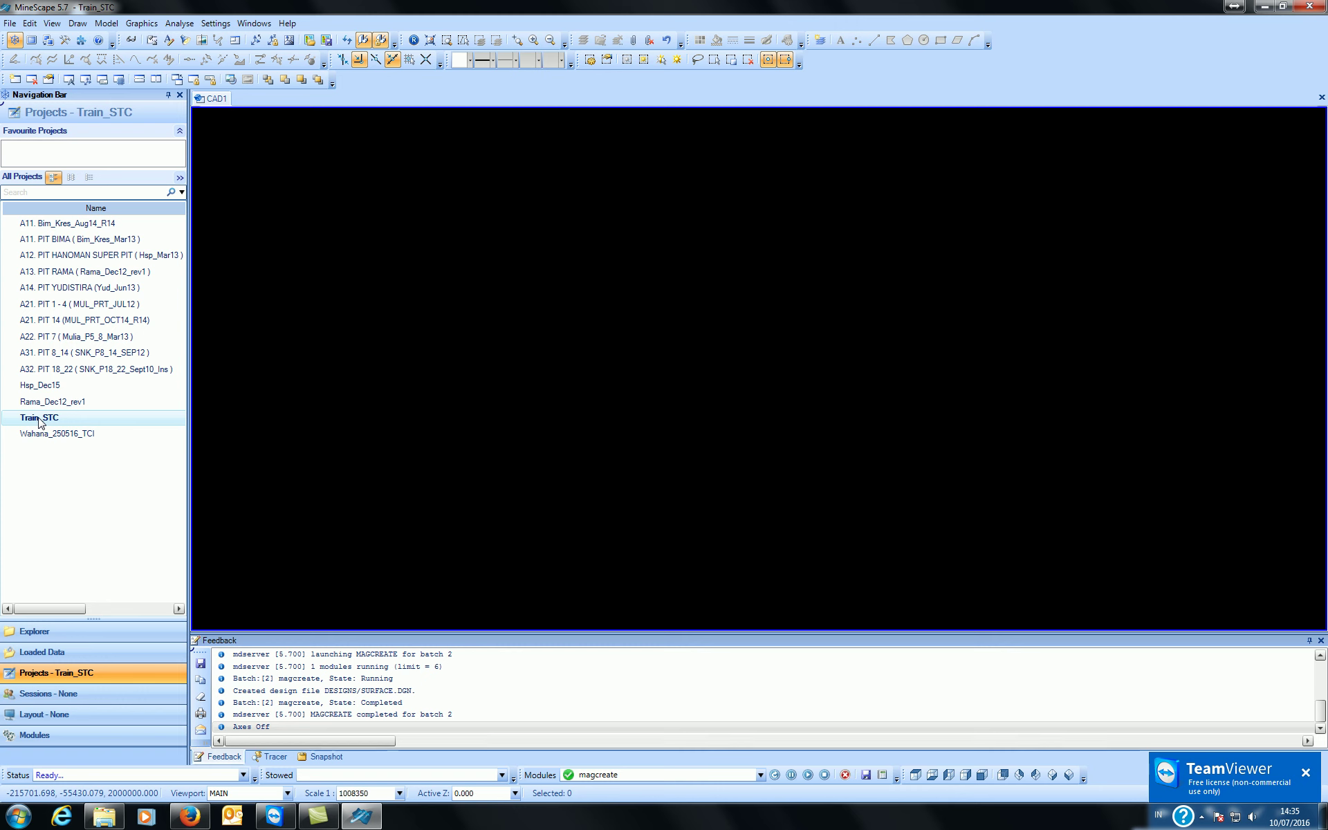
right_click(39, 419)
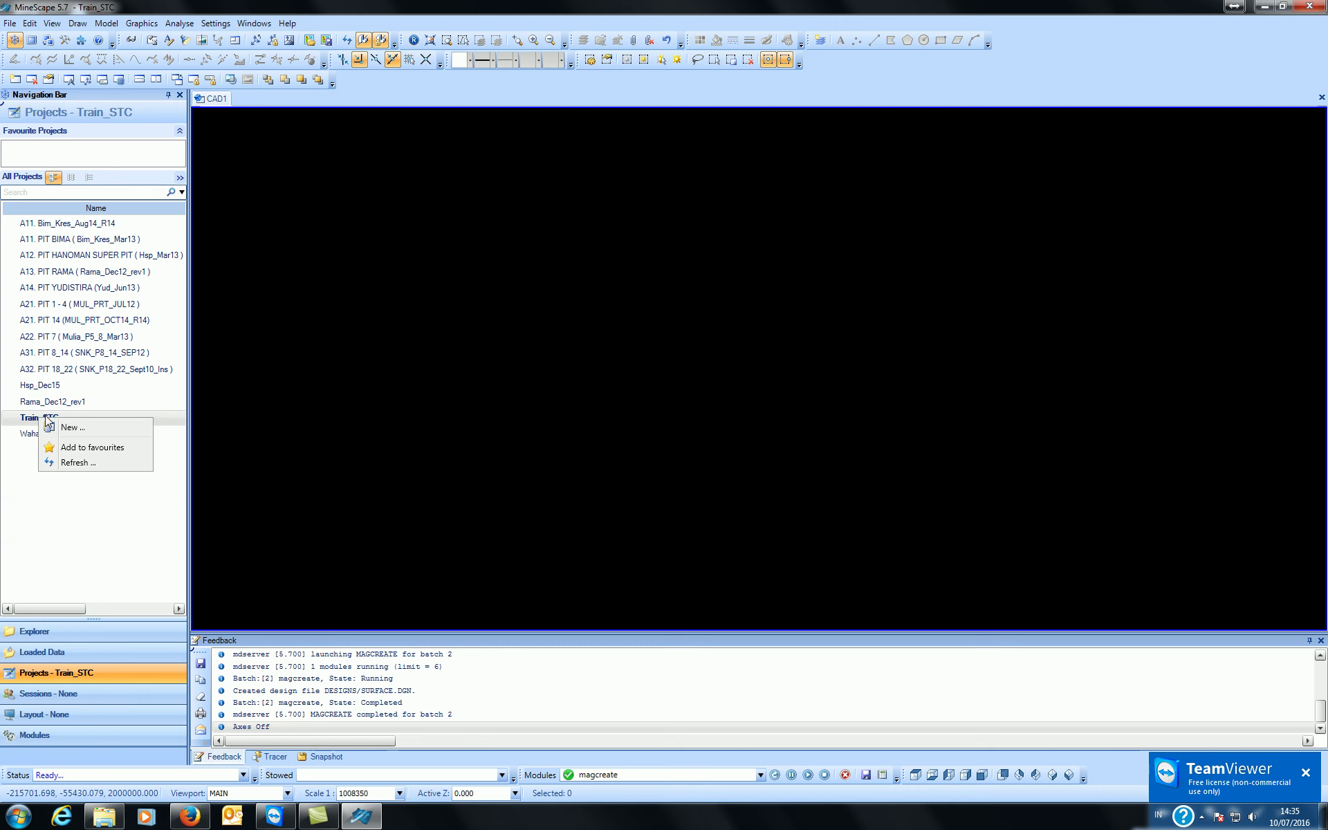
click(51, 428)
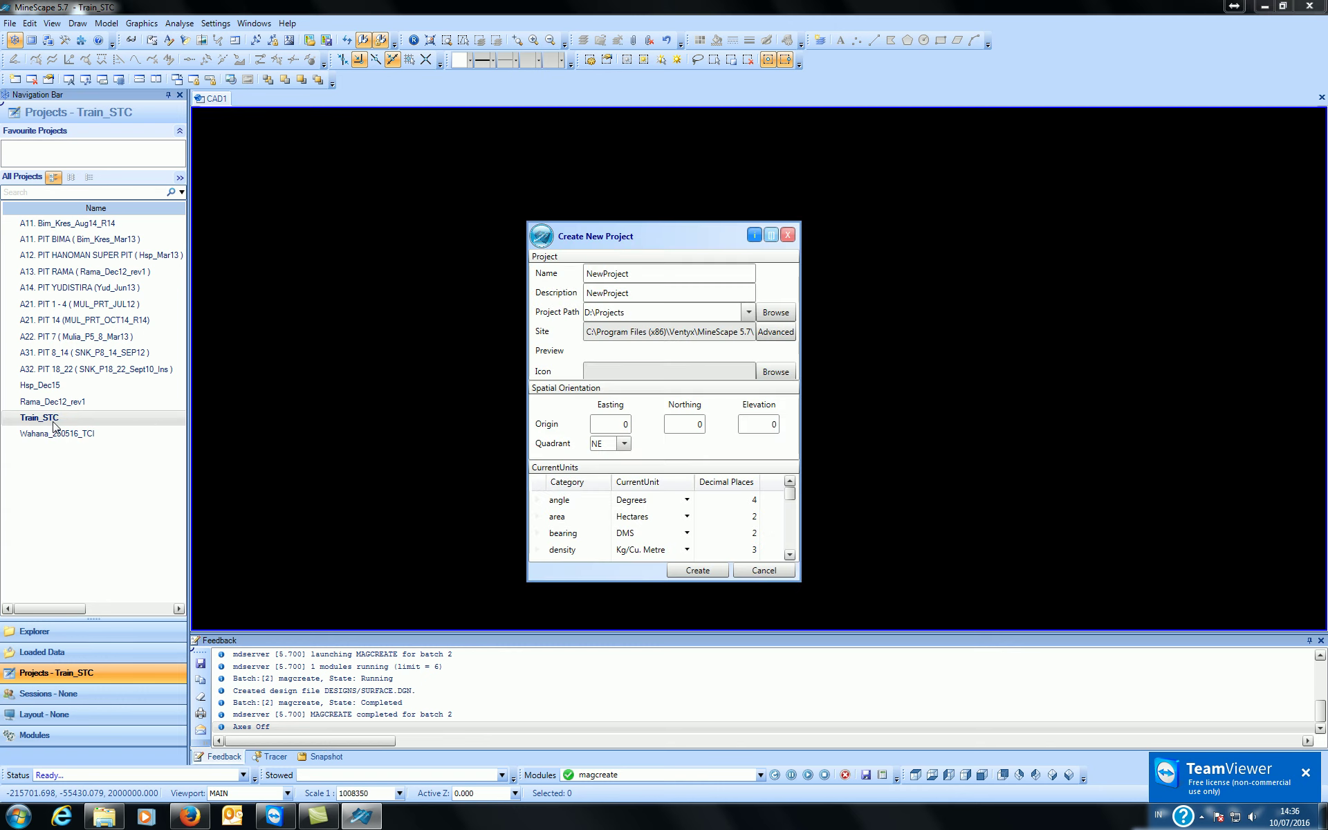
click(761, 571)
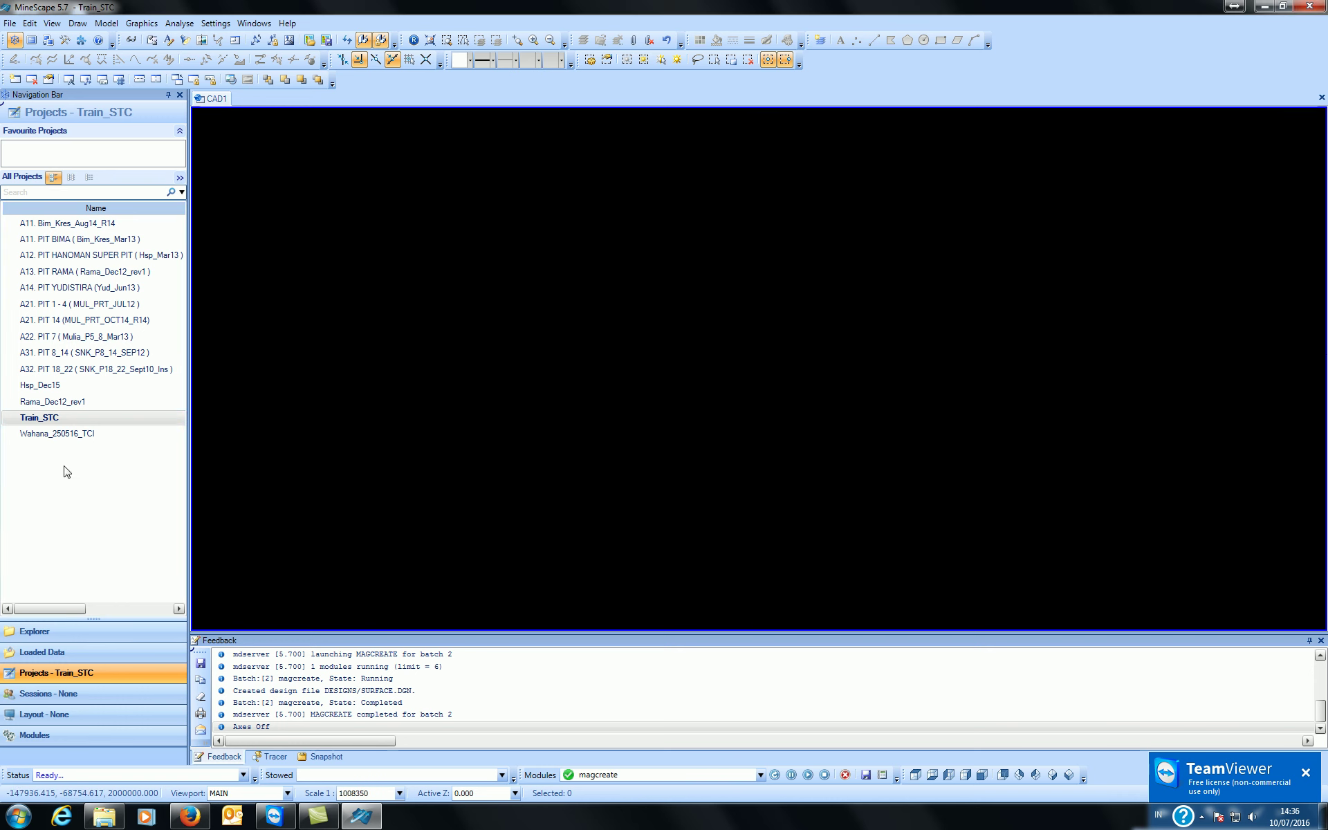
- Recheck which project commands are offered for the active Train_STC project and for the inactive Rama_Dec12_rev1
right_click(40, 424)
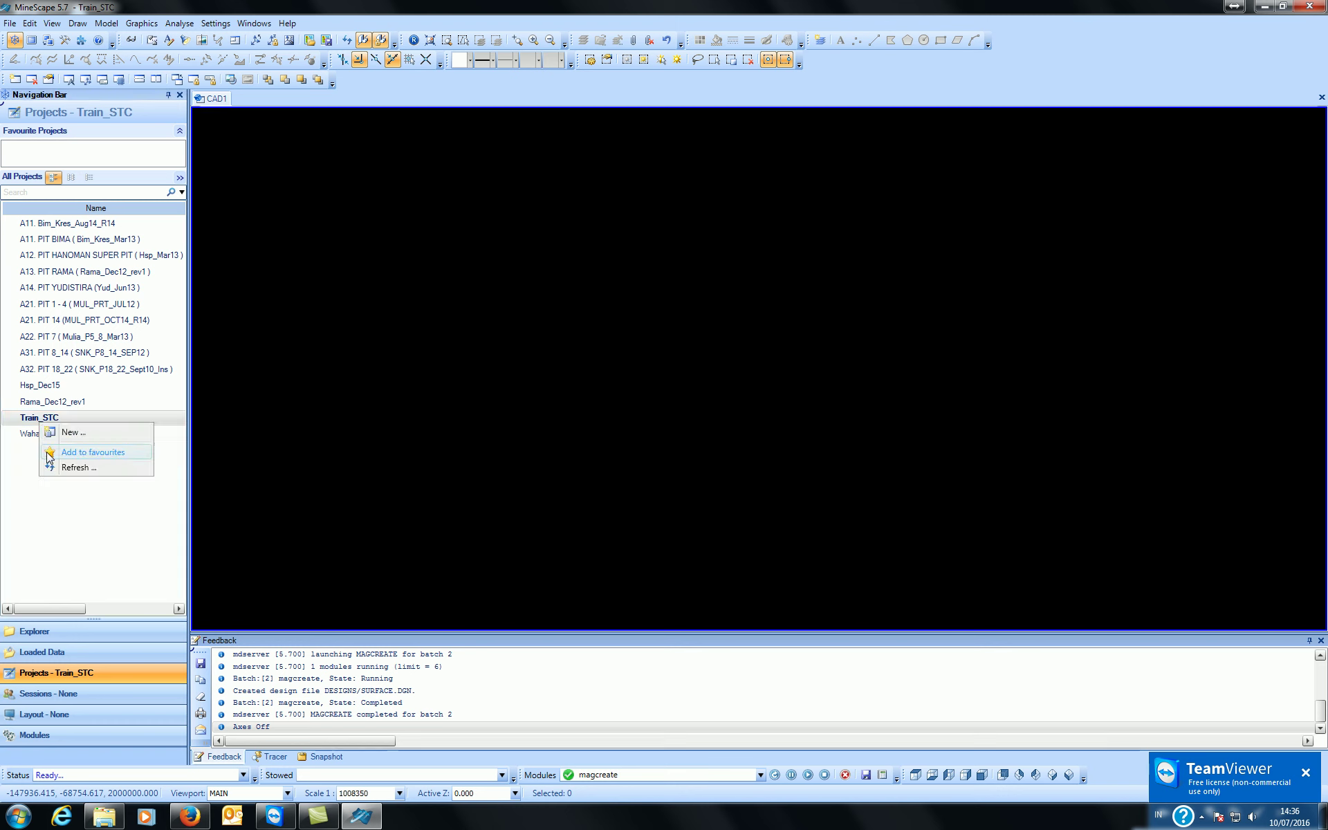
click(70, 434)
right_click(53, 418)
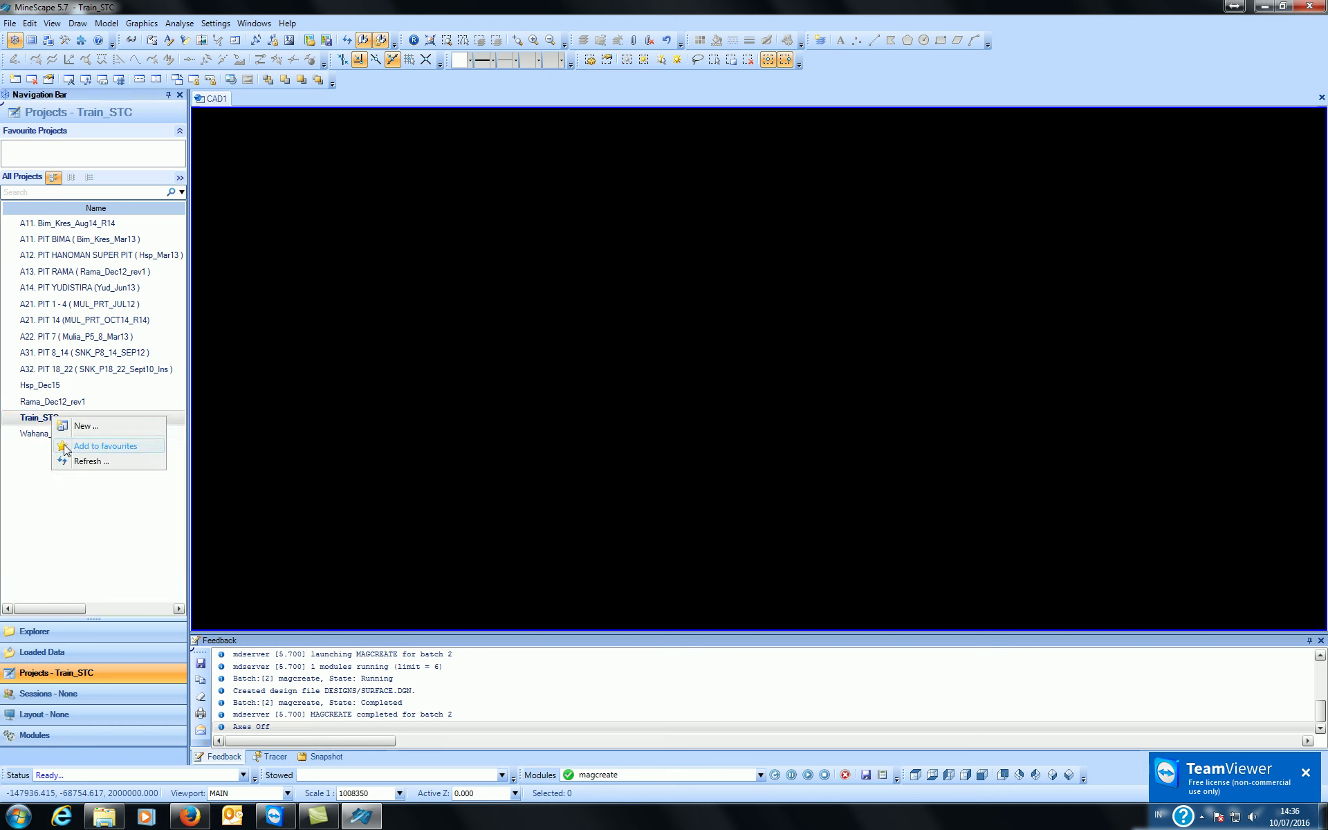
click(42, 403)
right_click(43, 403)
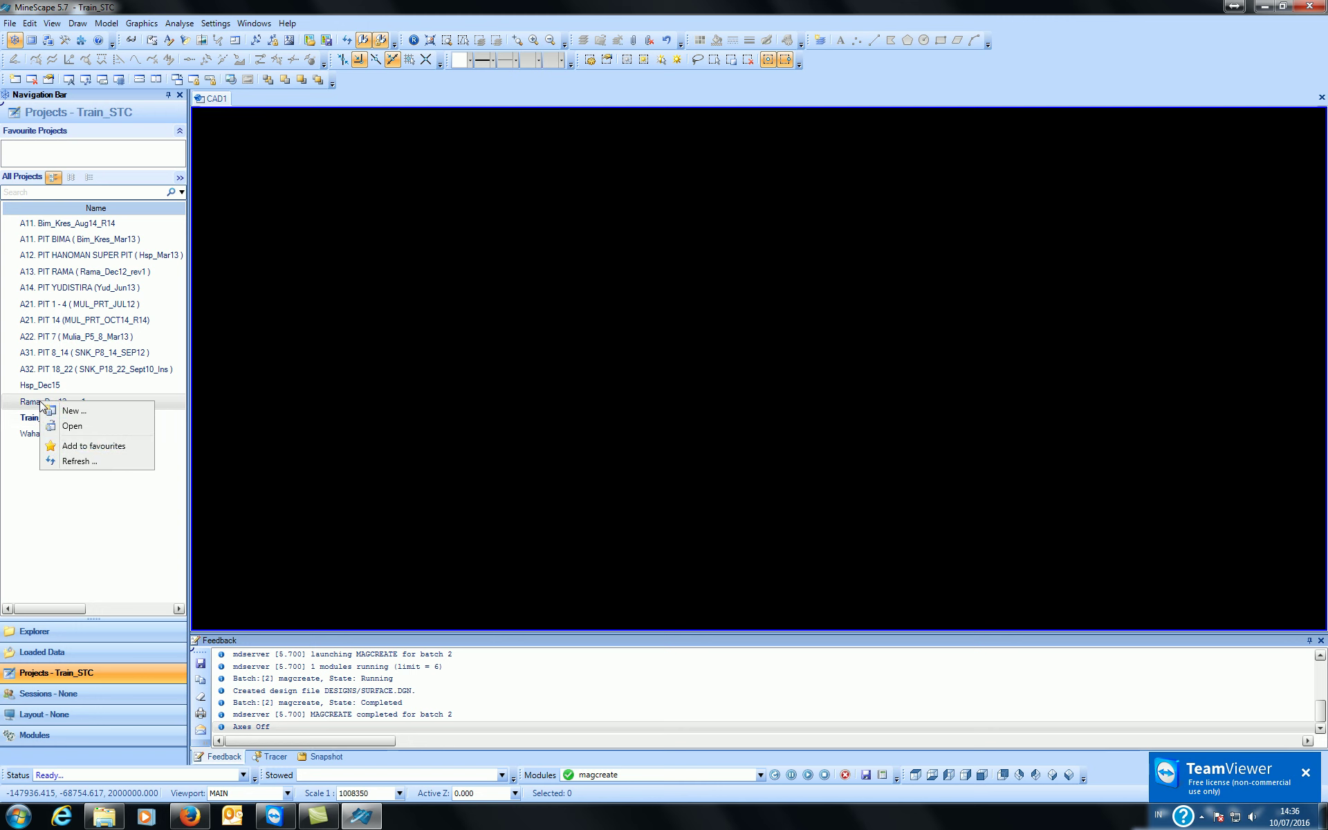
click(33, 421)
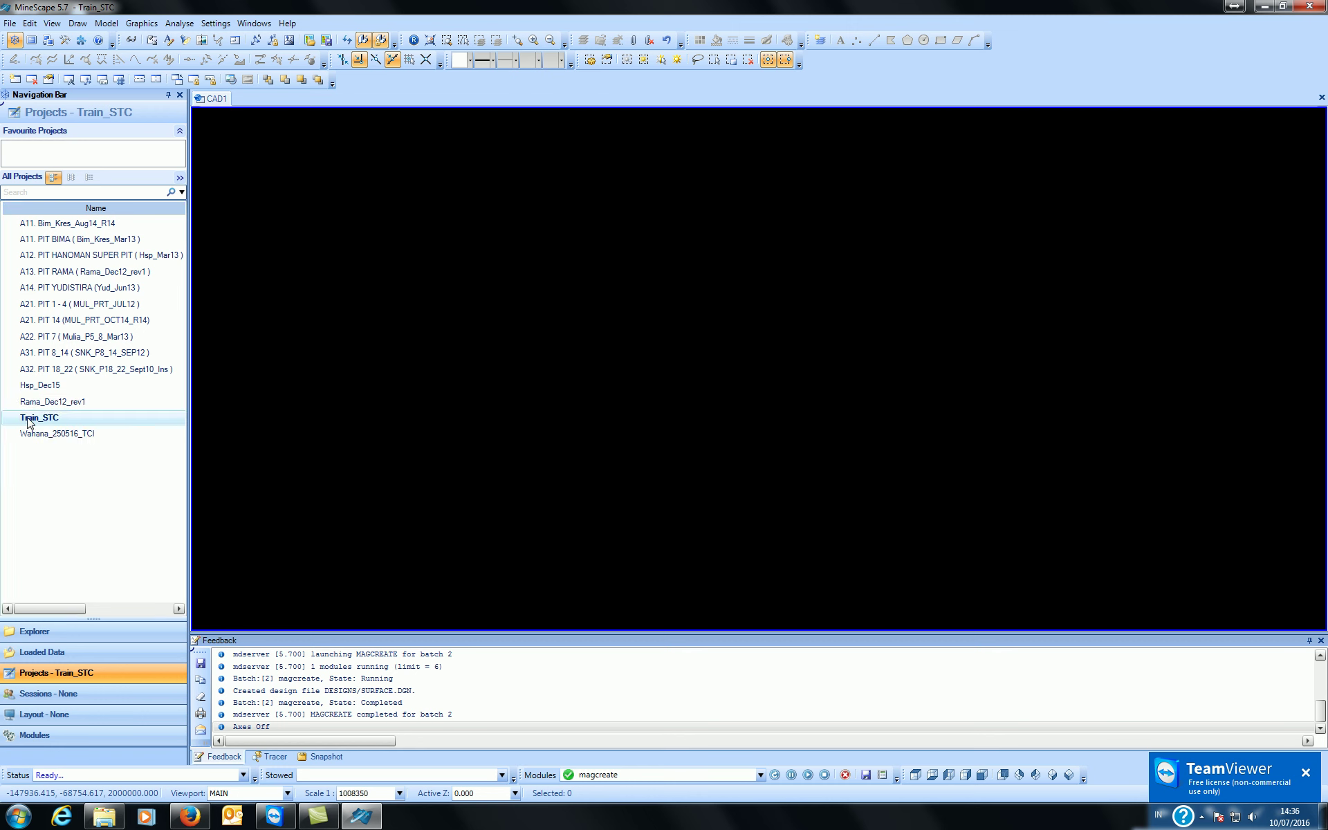
- Close the current Train_STC project and confirm the closure
click(10, 23)
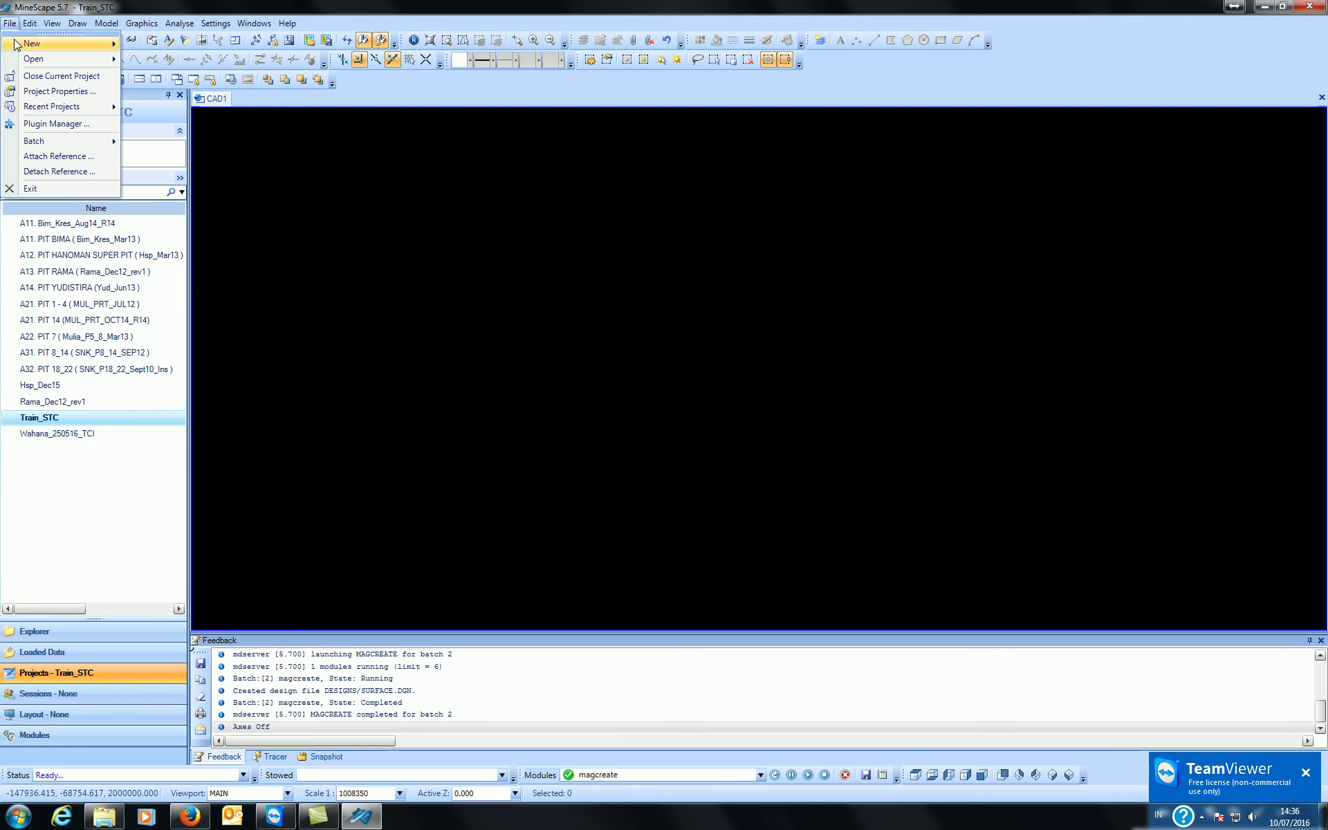
click(23, 76)
click(675, 460)
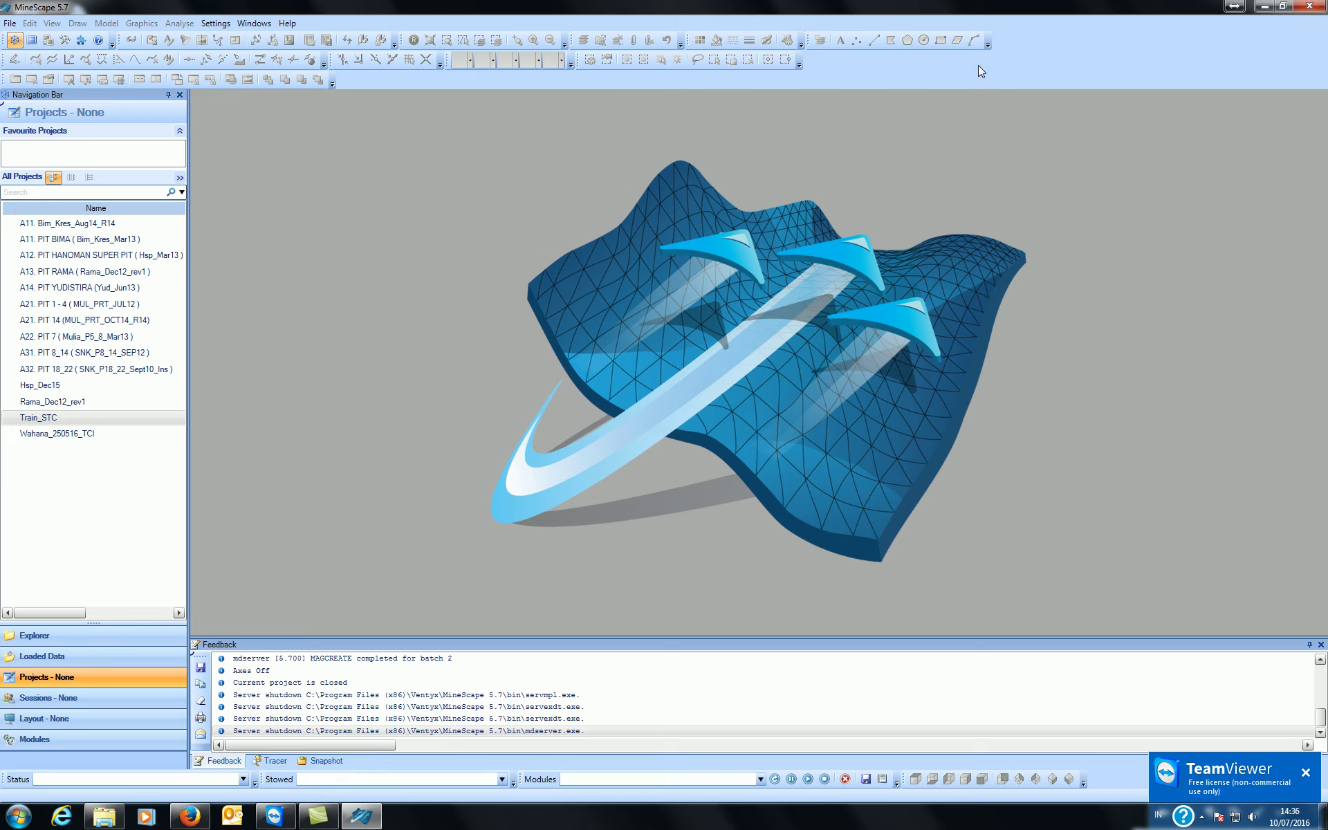
click(1264, 6)
right_click(726, 142)
click(766, 178)
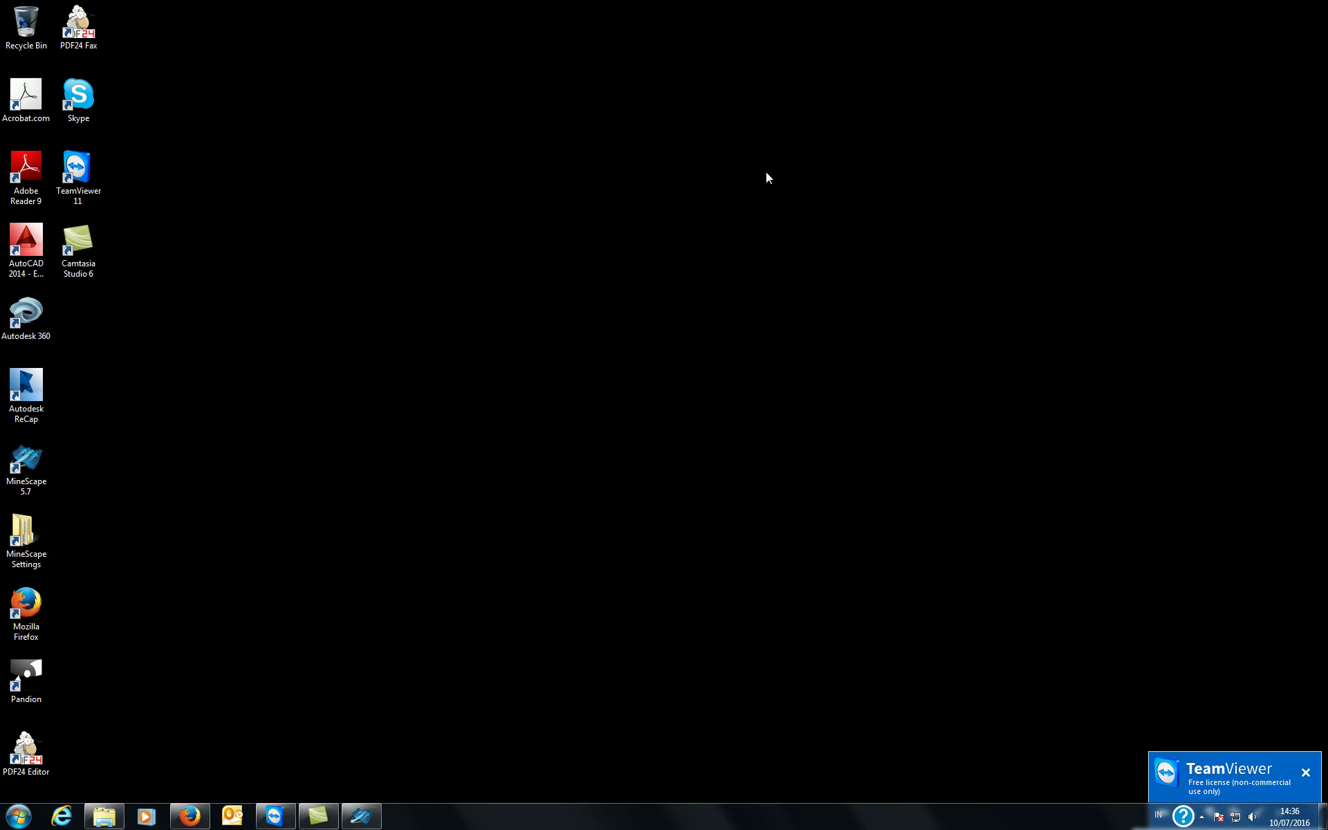
- Return to MineScape and reopen the Train_STC project from the list of all projects
click(361, 816)
right_click(83, 422)
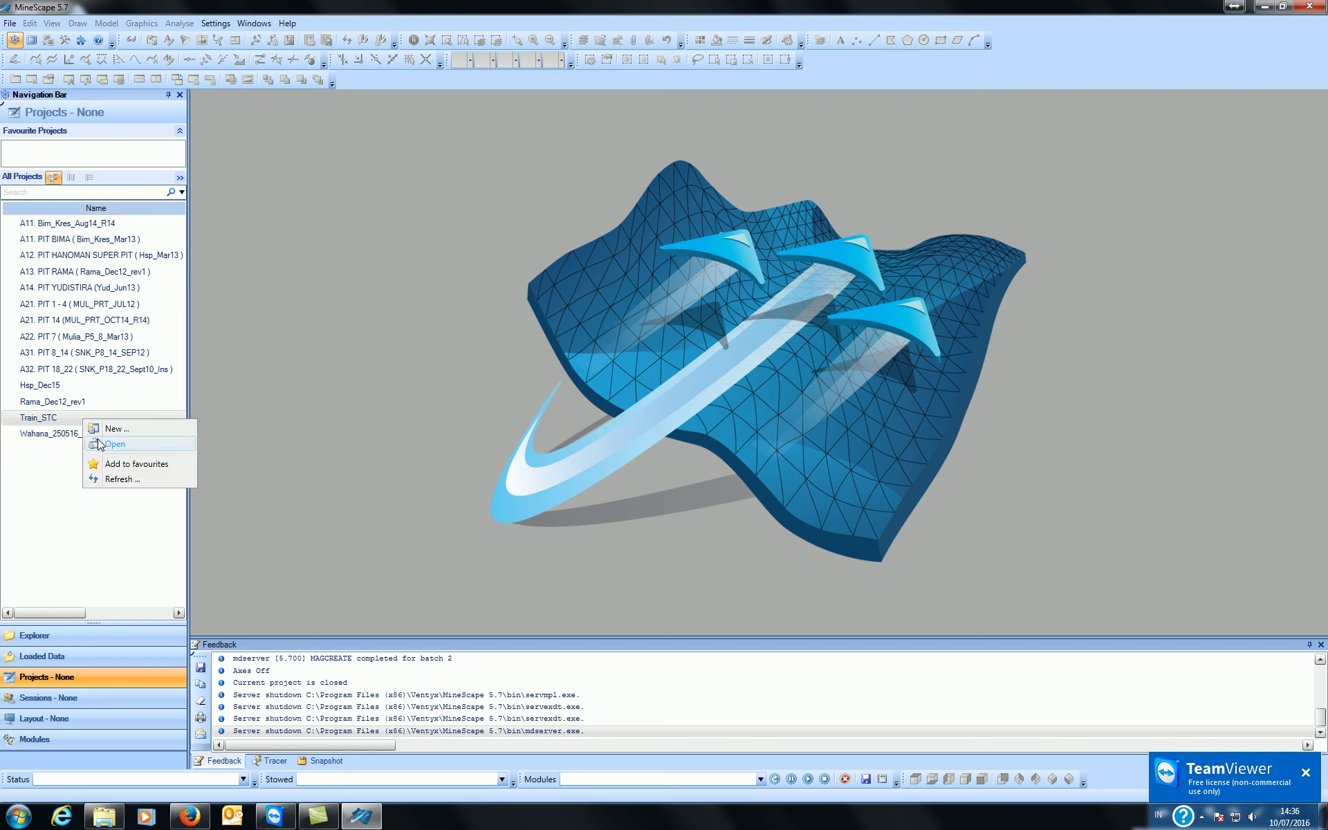
click(101, 443)
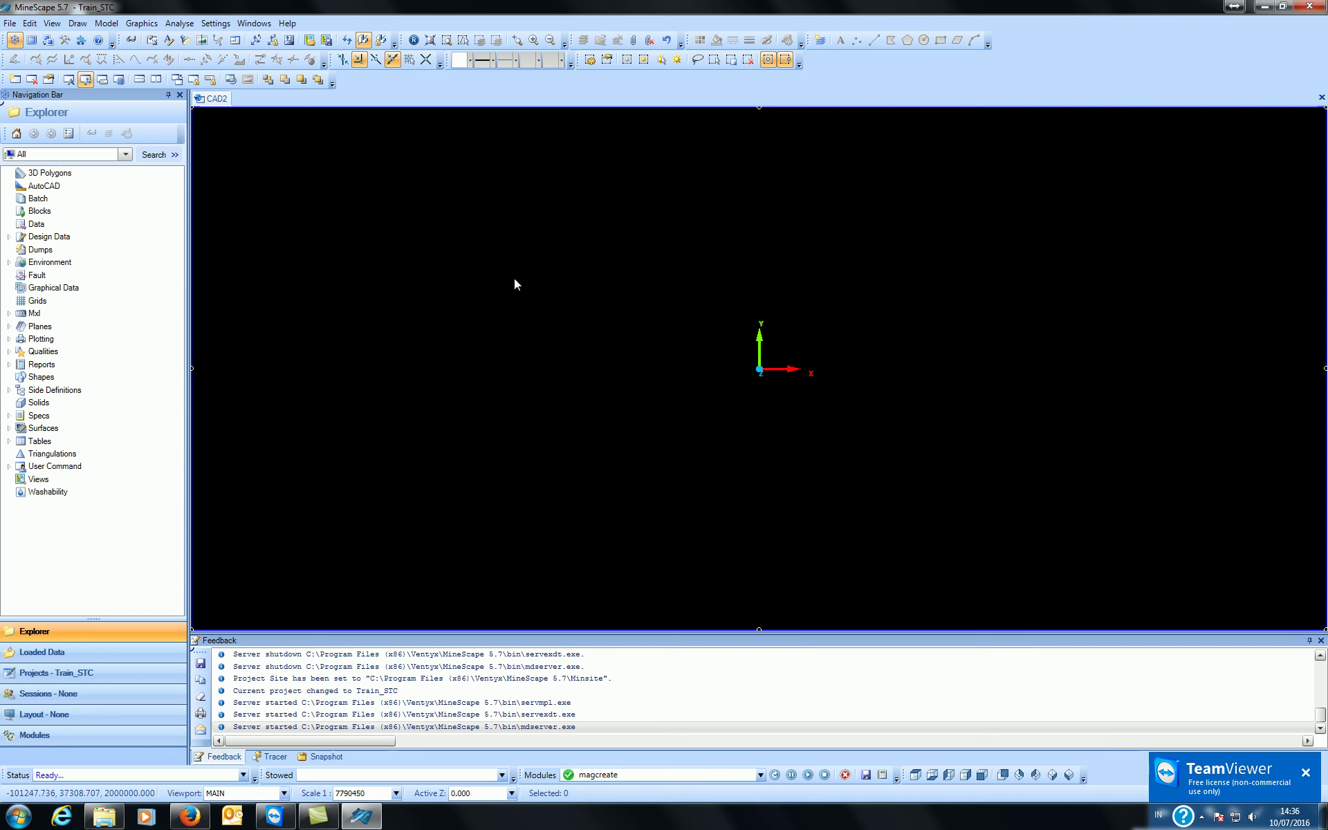
- Toggle the axes display in the empty CAD2 window and leave the axes off
click(780, 383)
click(85, 81)
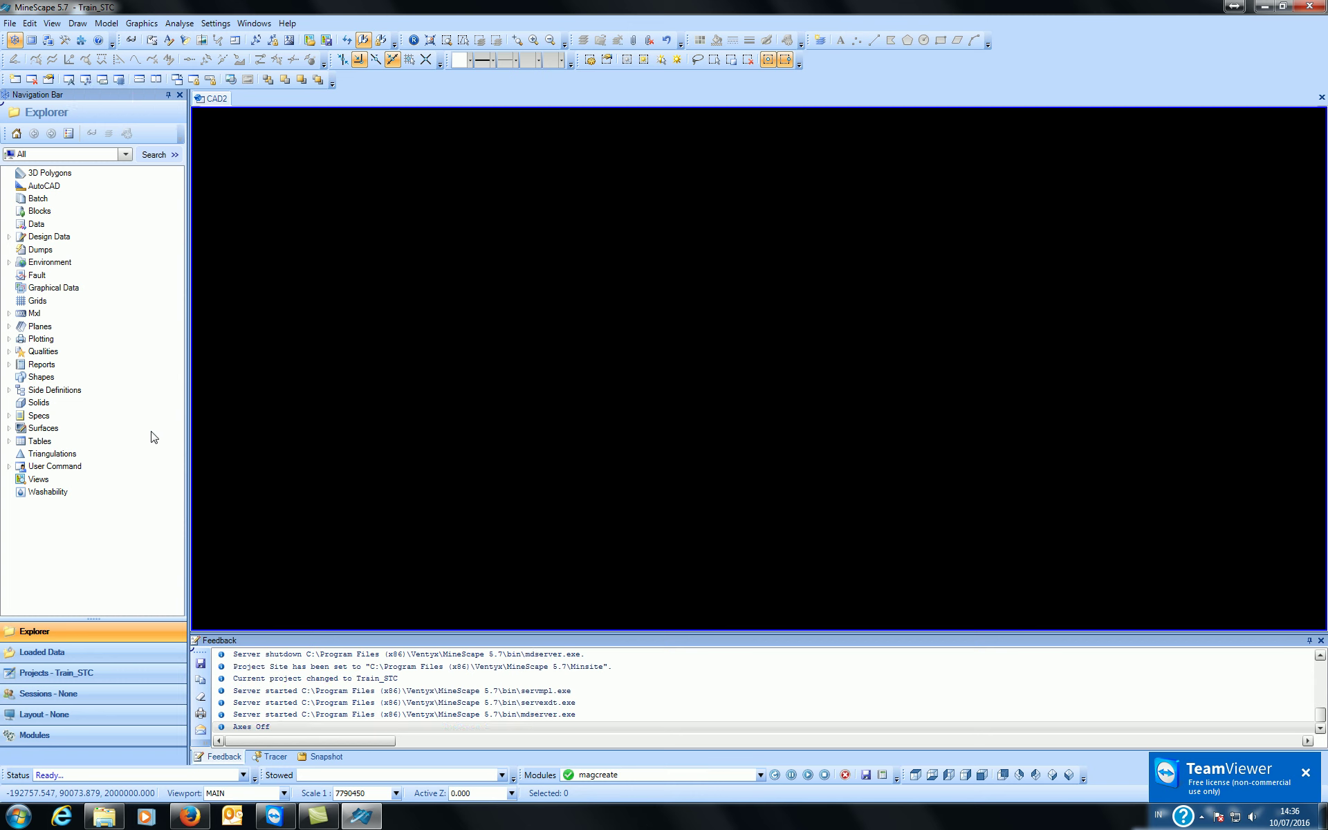
click(86, 80)
click(85, 80)
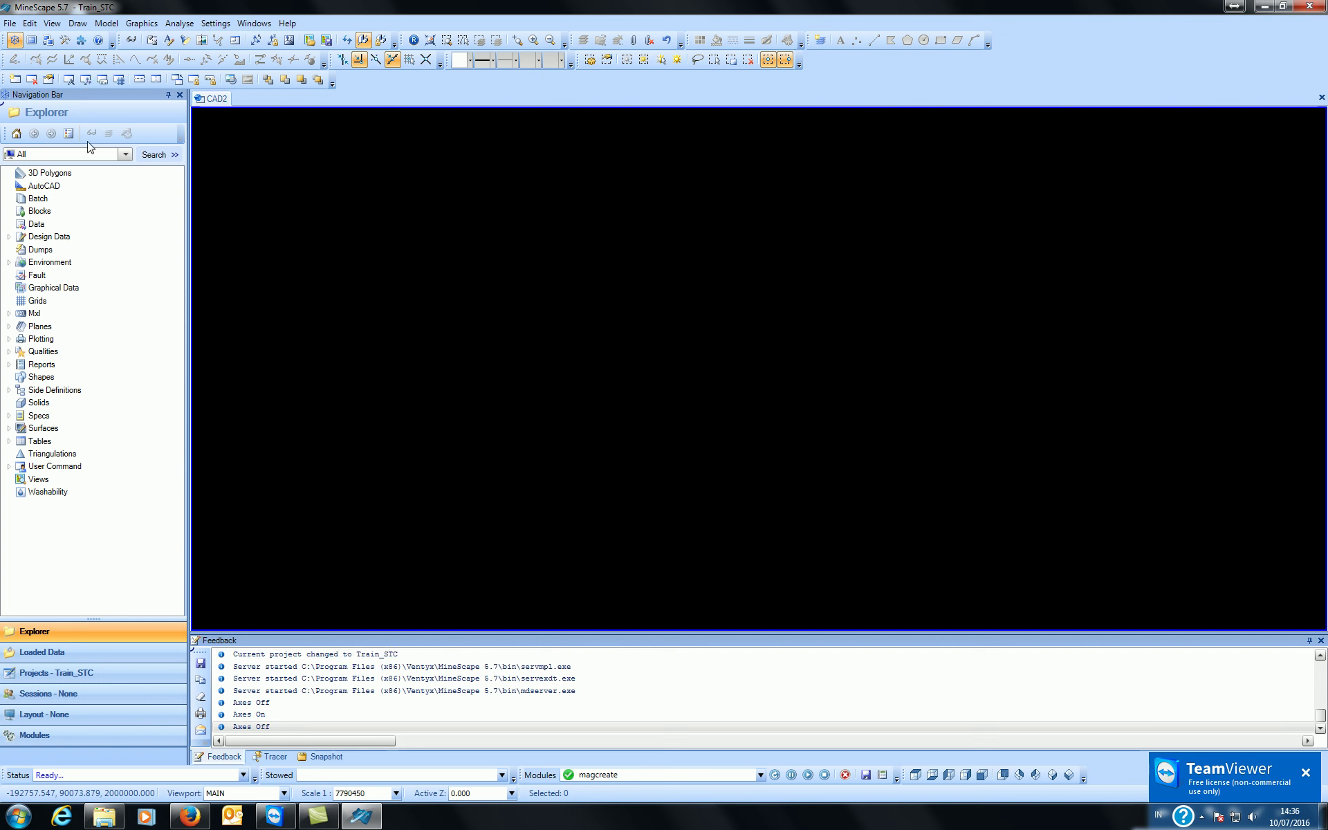
- Create a design file named Topo under Design Data, with origin 0.000, 3D dimension, NE quadrant and internal units in Metres
click(8, 238)
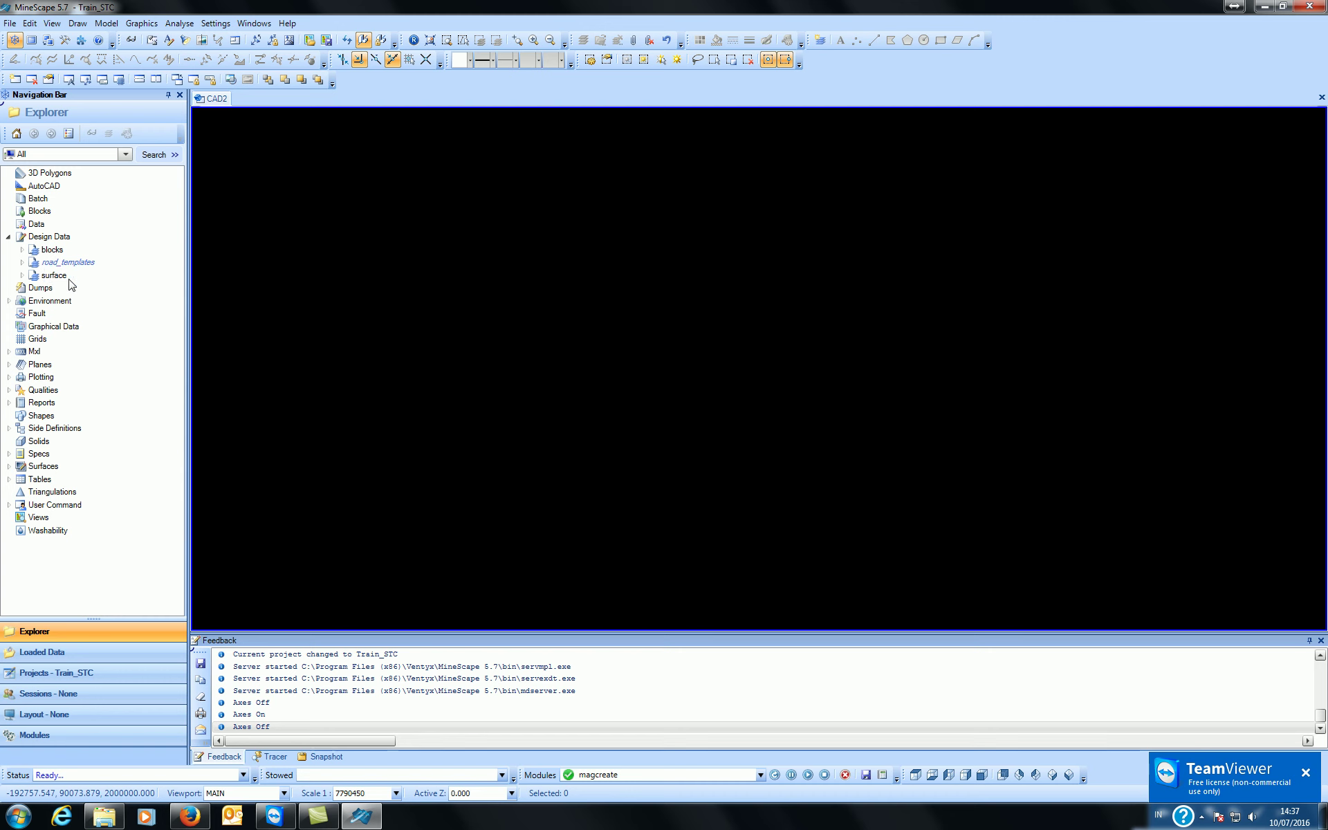
right_click(61, 238)
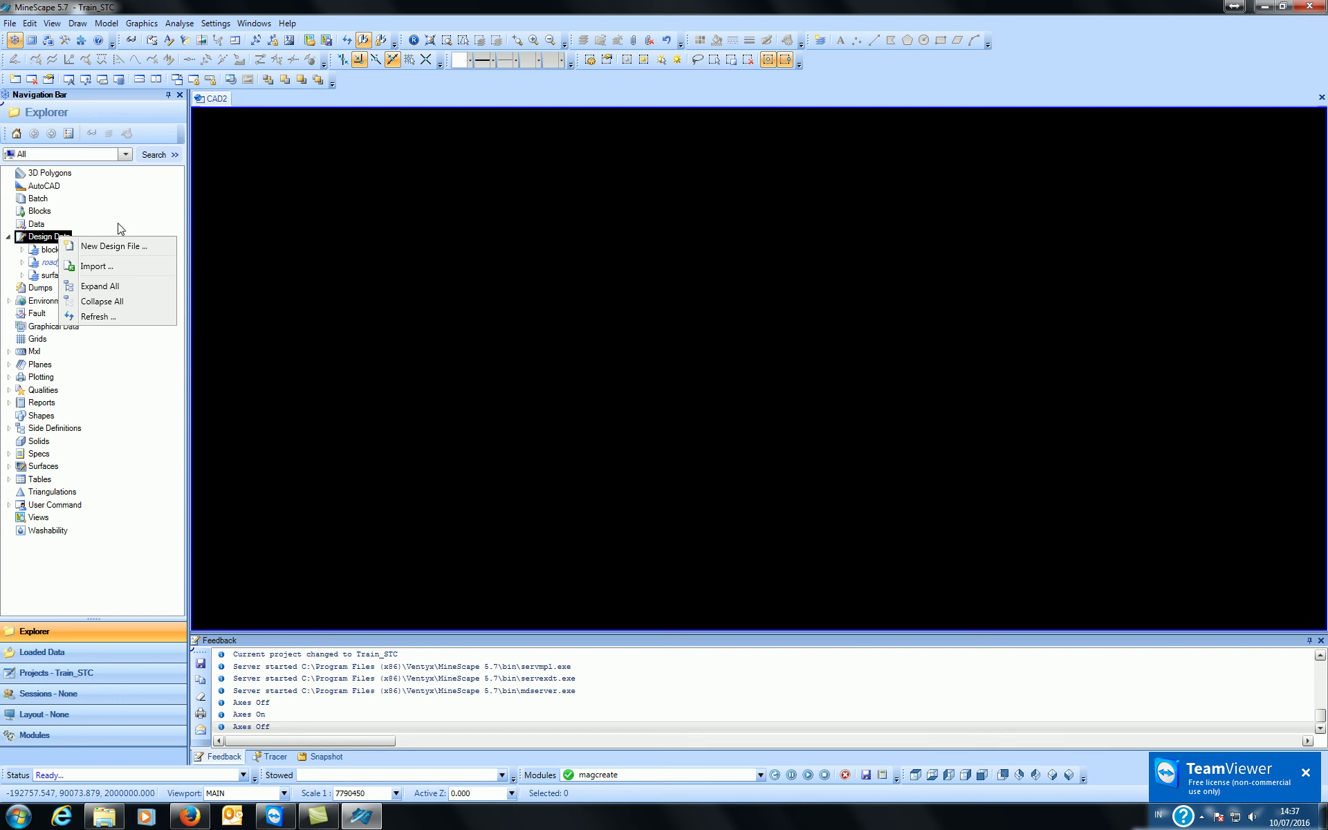
click(74, 248)
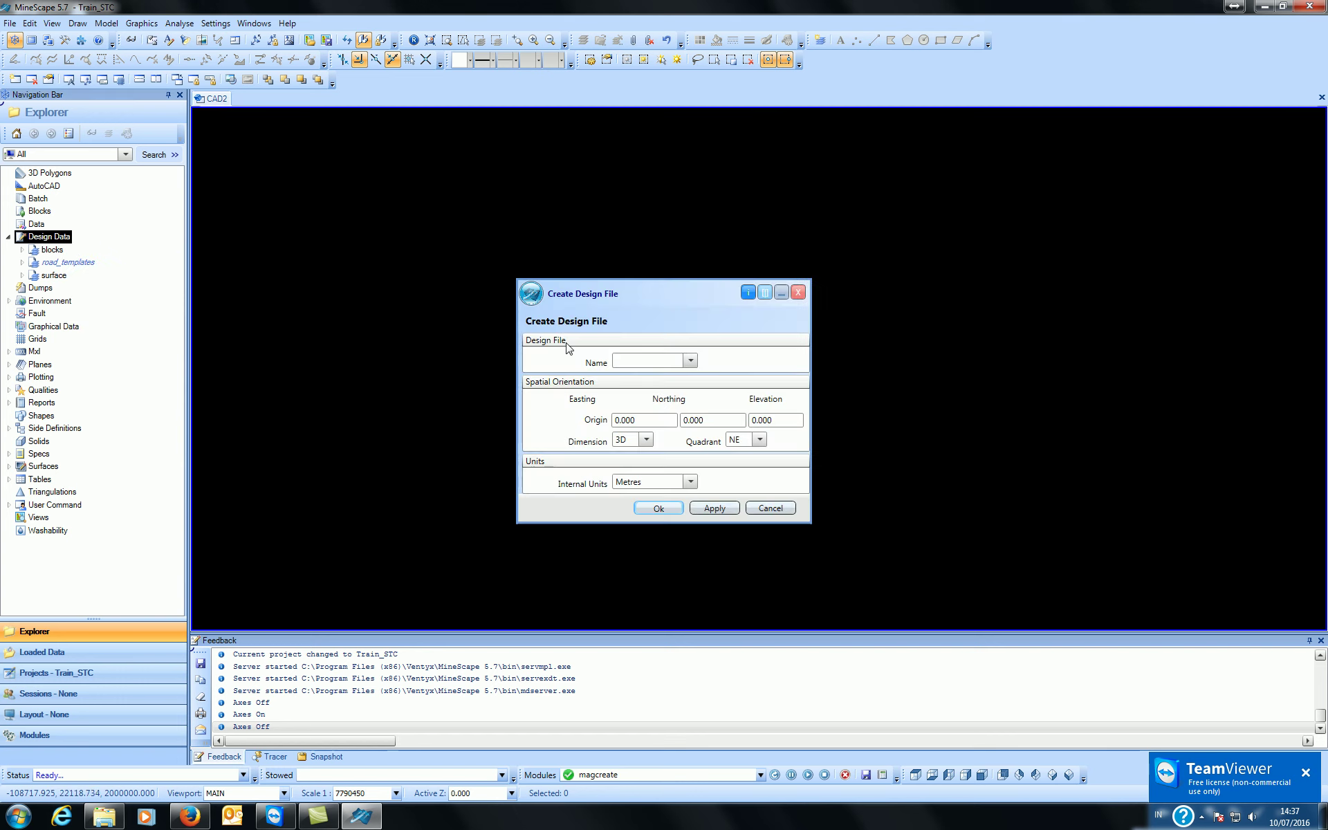
click(626, 365)
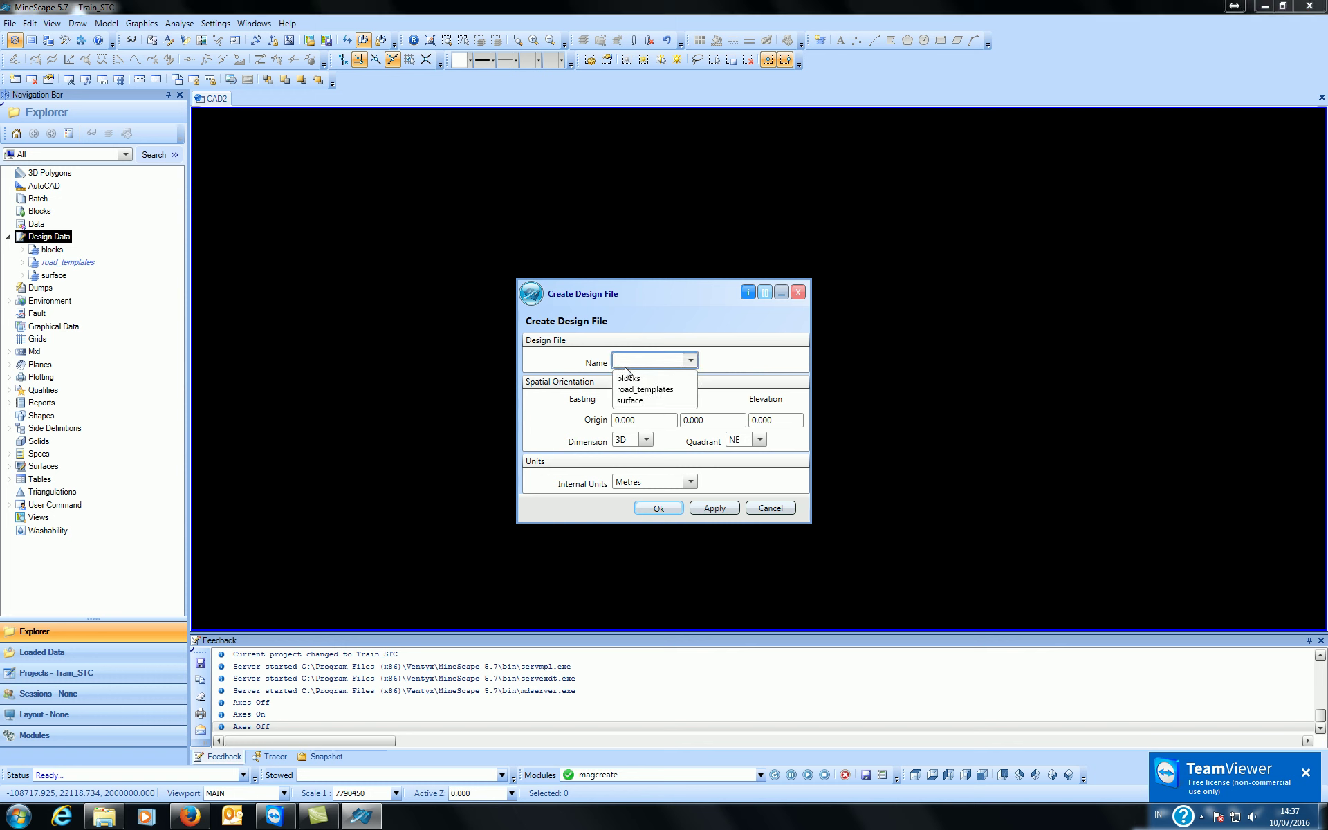
text(Topo)
click(648, 419)
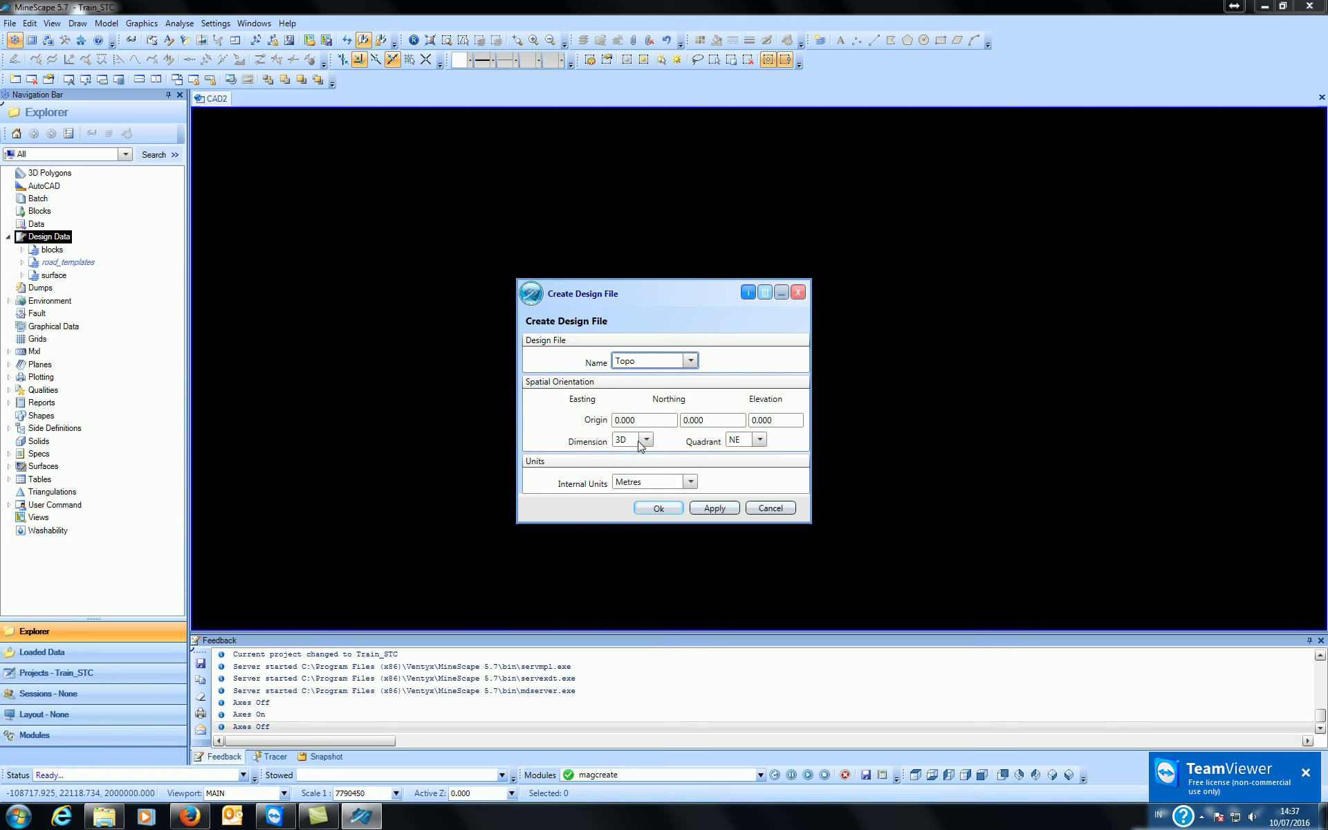
click(646, 441)
click(690, 482)
click(690, 482)
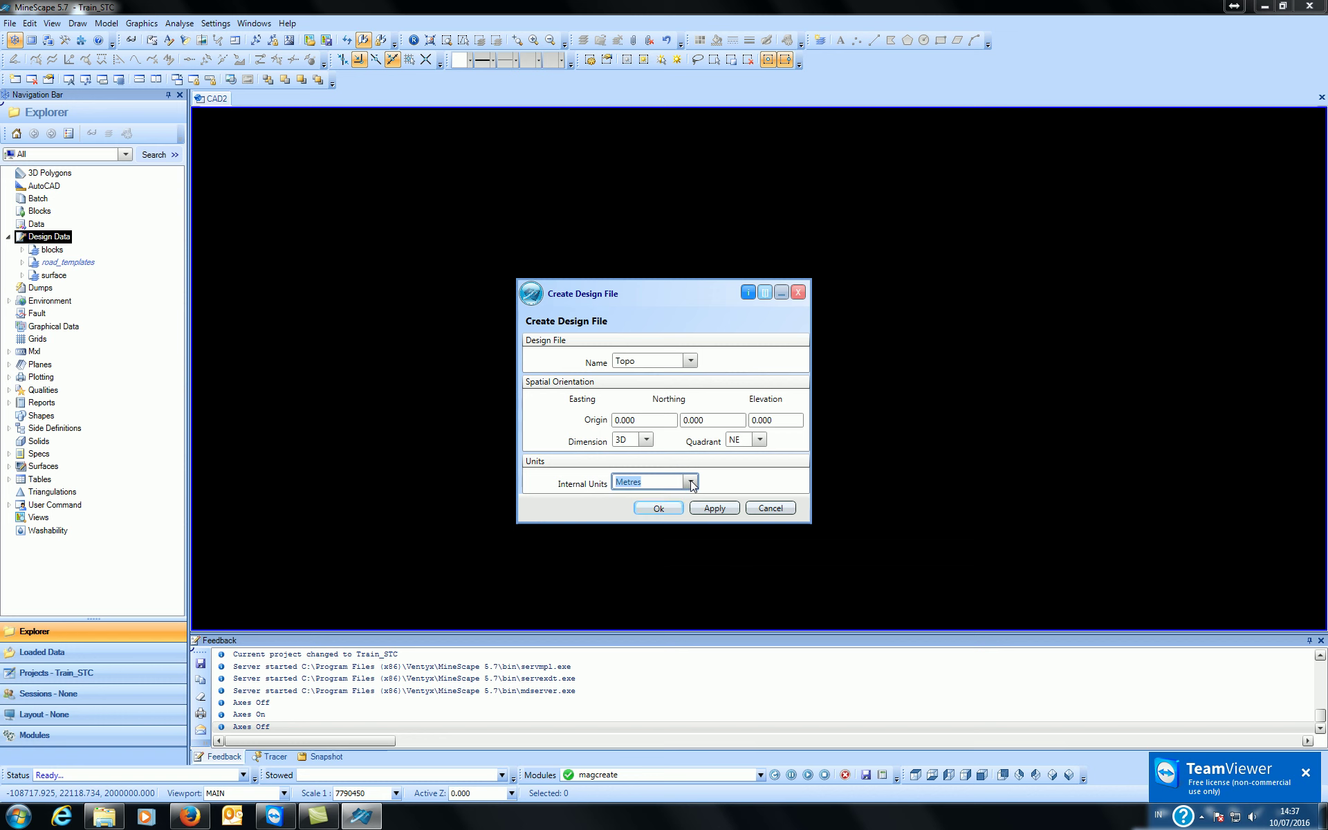
click(660, 509)
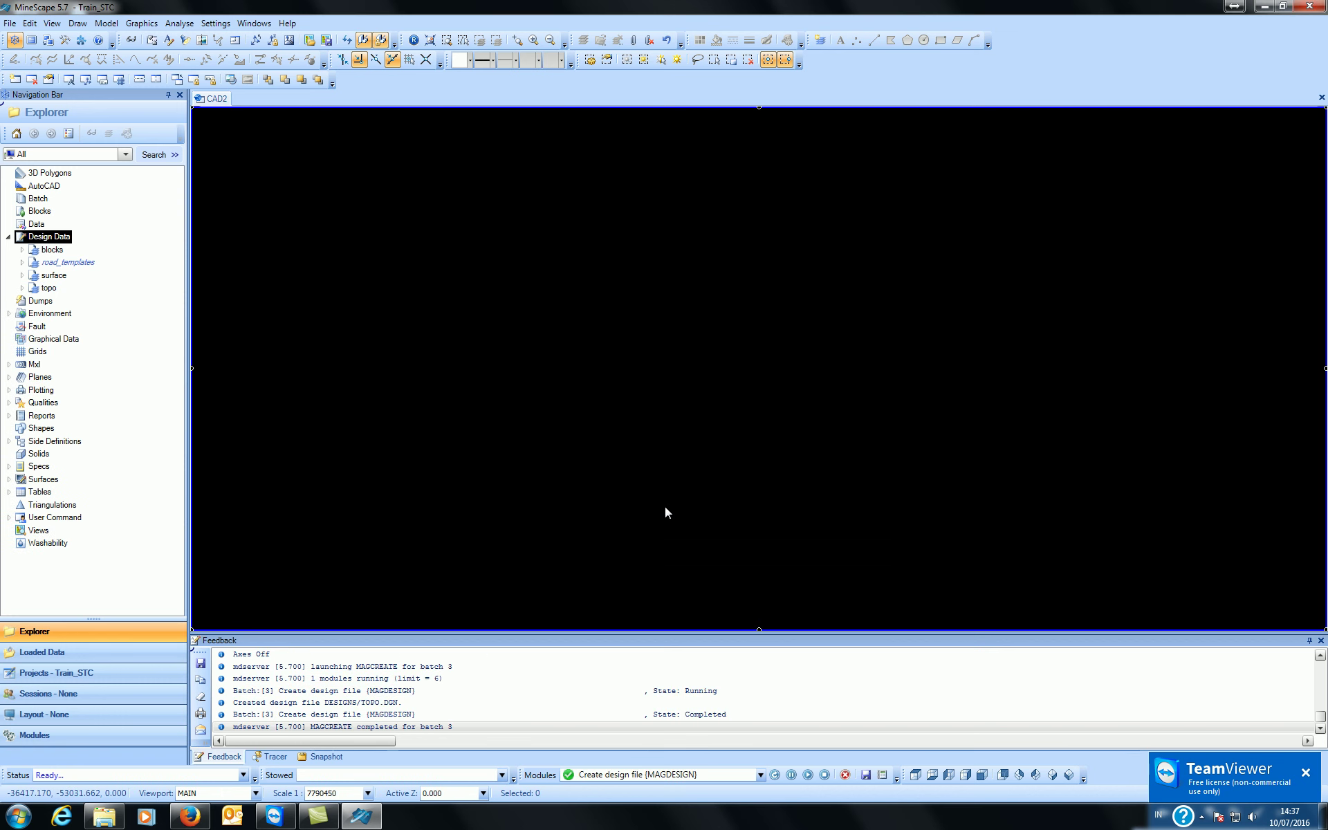
- Create a new layer named Topo_EOM_0716 in the topo design file
click(50, 288)
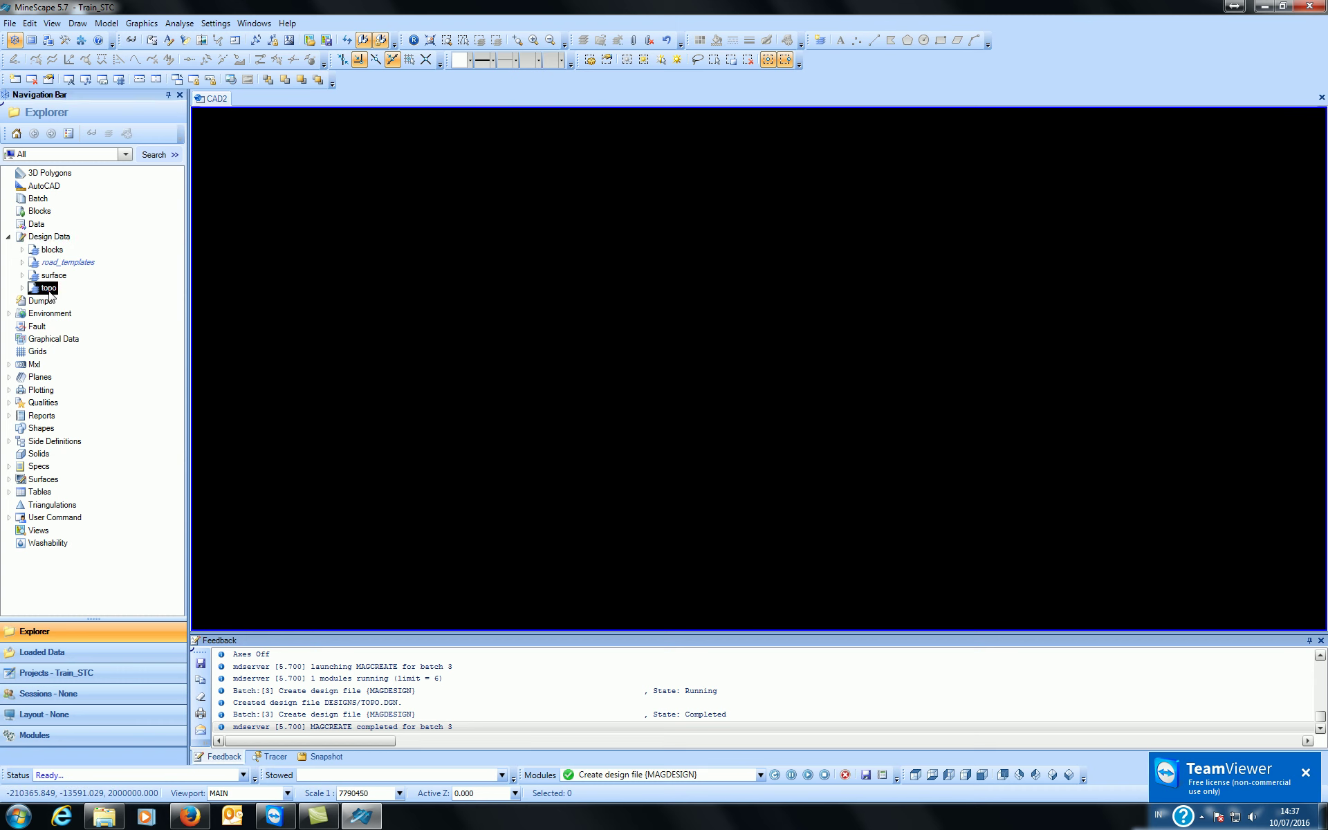
right_click(45, 291)
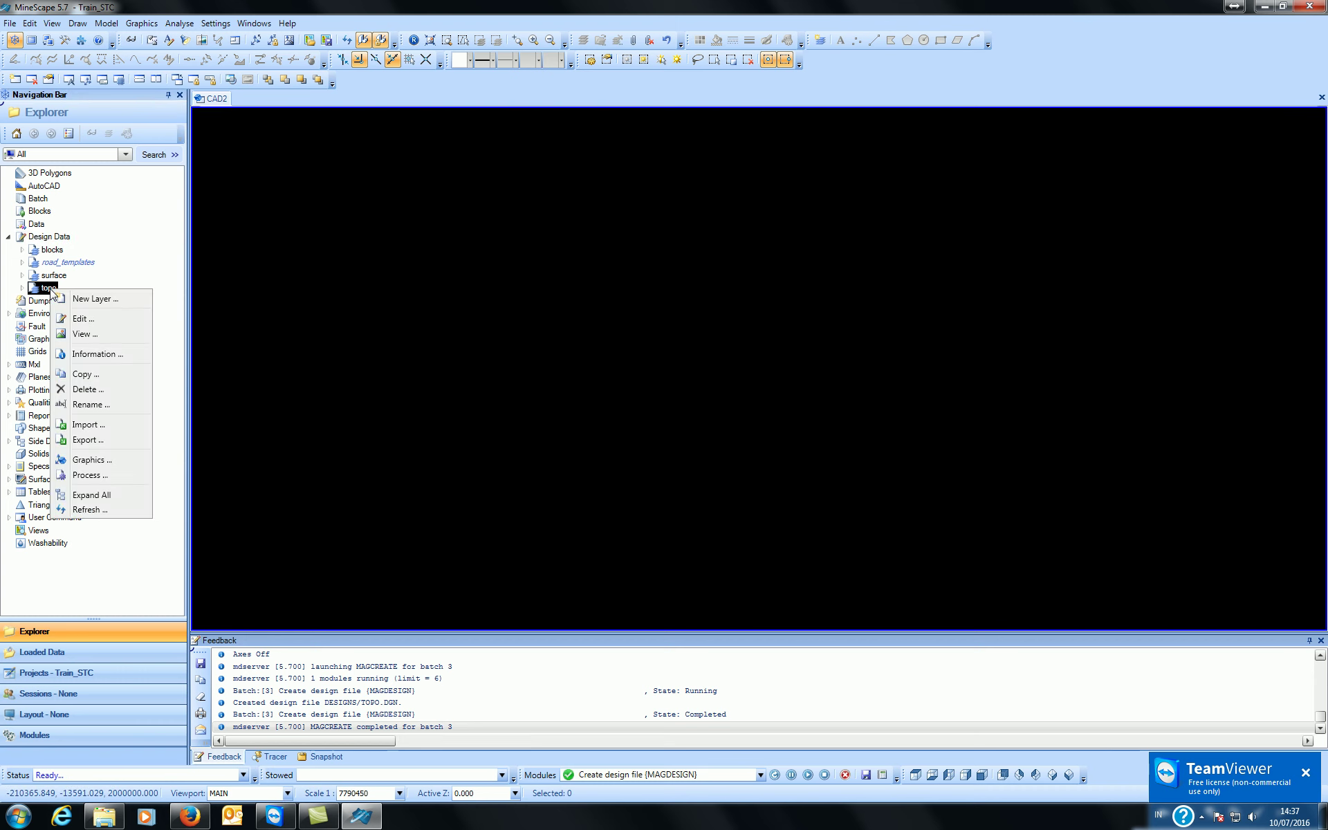
click(83, 299)
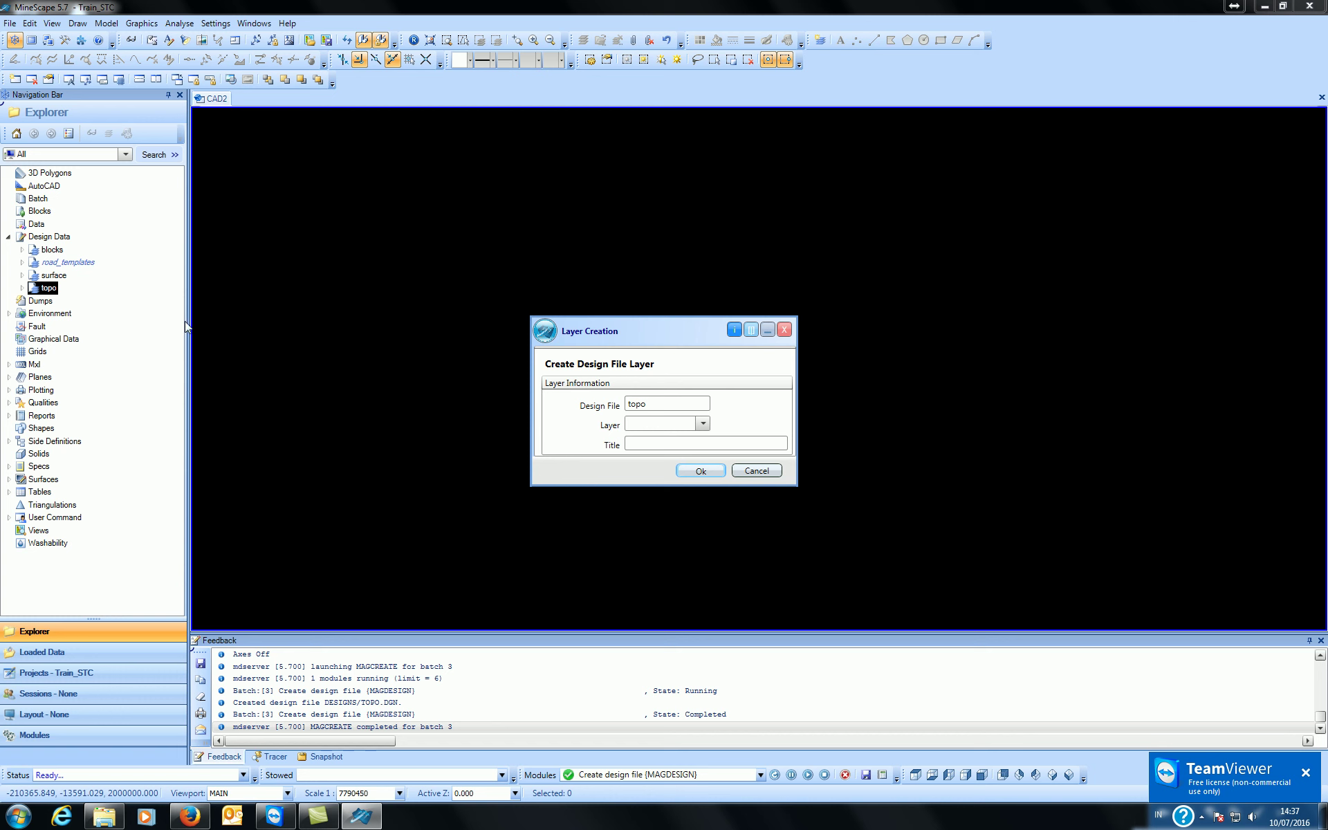
click(636, 428)
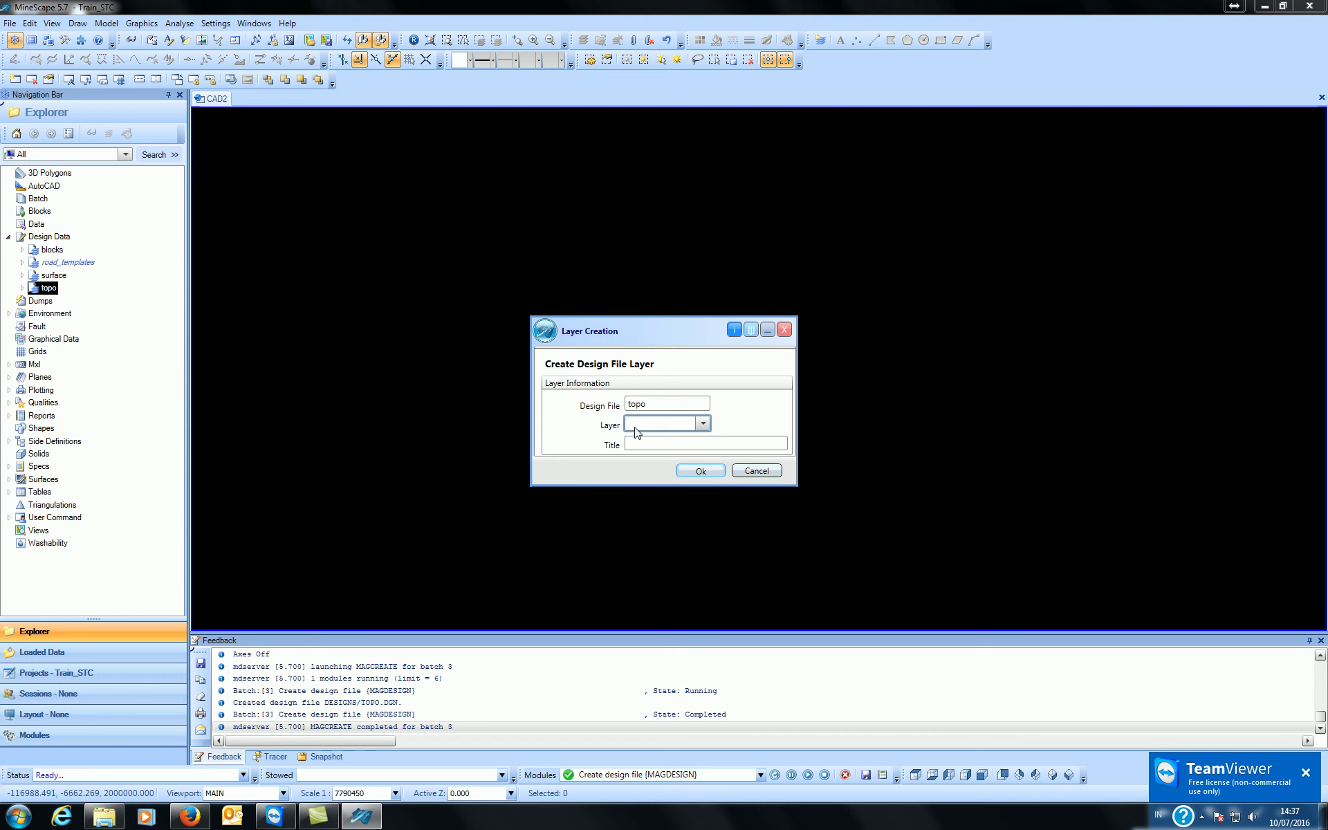
text(Topo_EOM_0716)
click(689, 472)
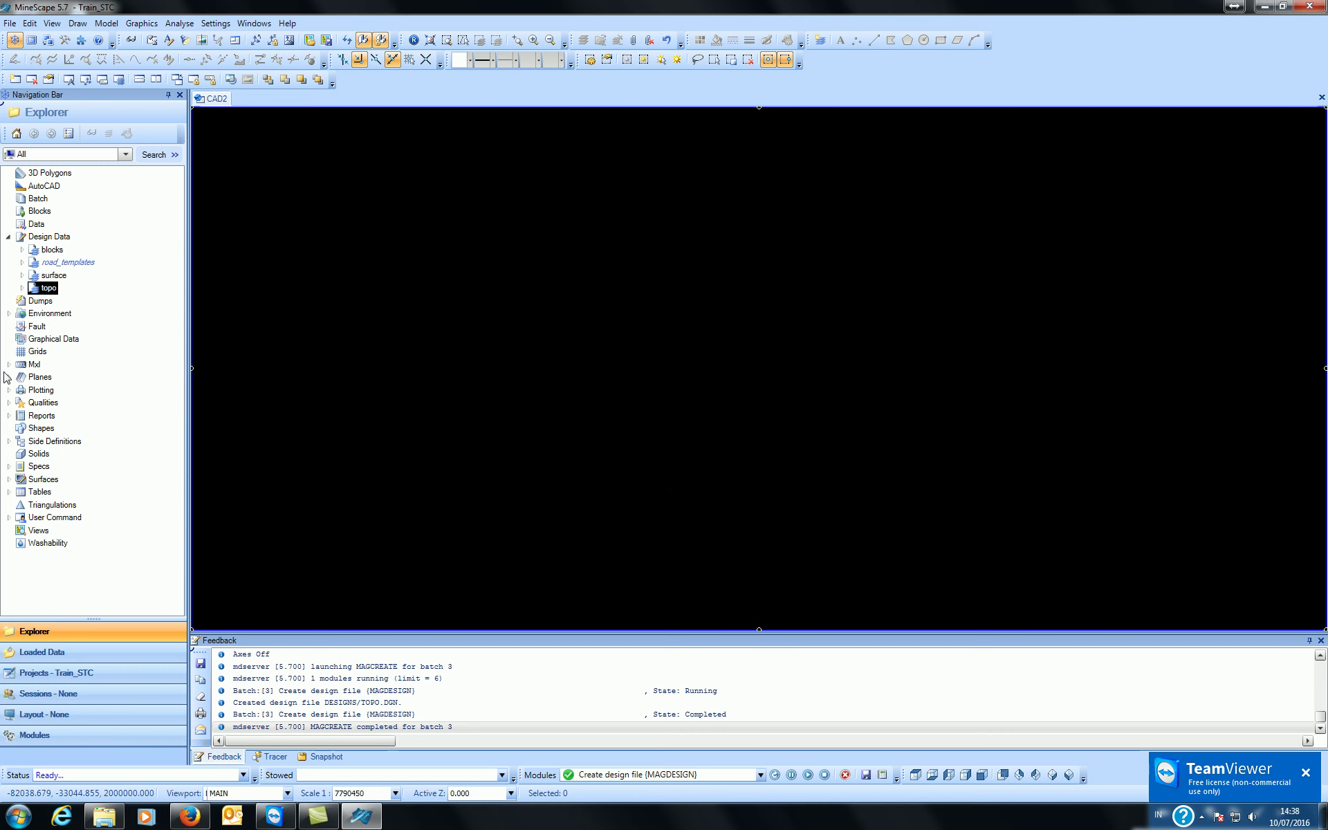
- Refresh the topo design file, expand it and load its TOPO_EOM_0716 layer for display
right_click(30, 288)
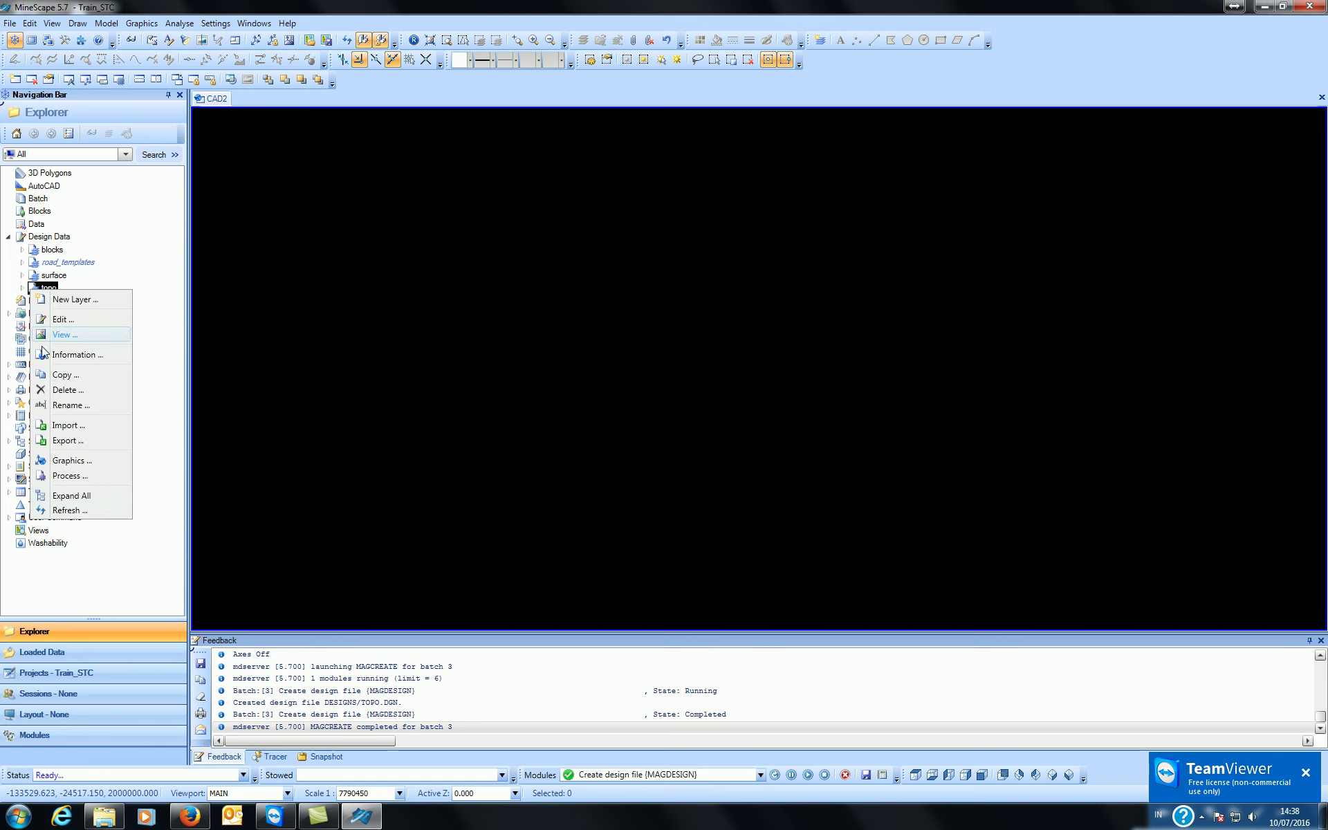
click(67, 510)
click(22, 289)
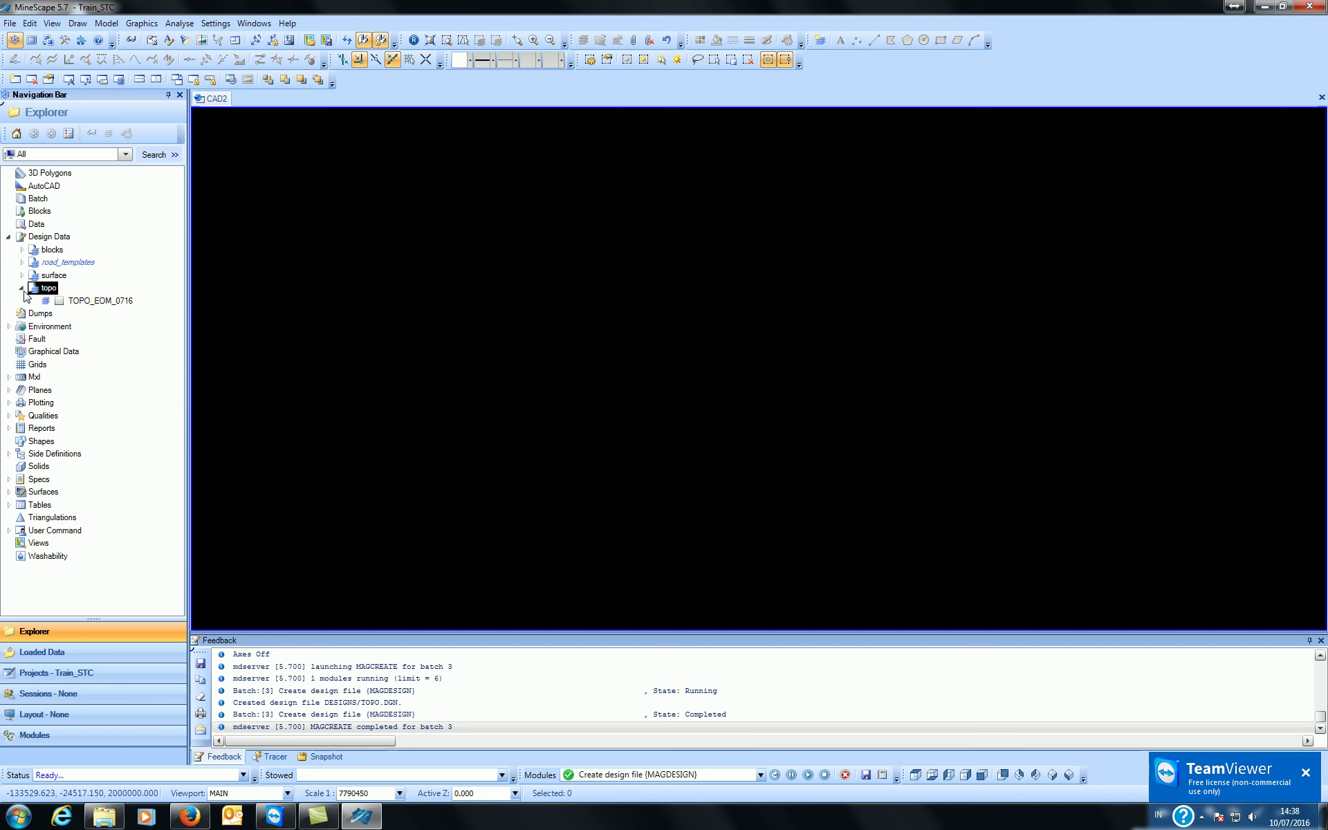
click(59, 301)
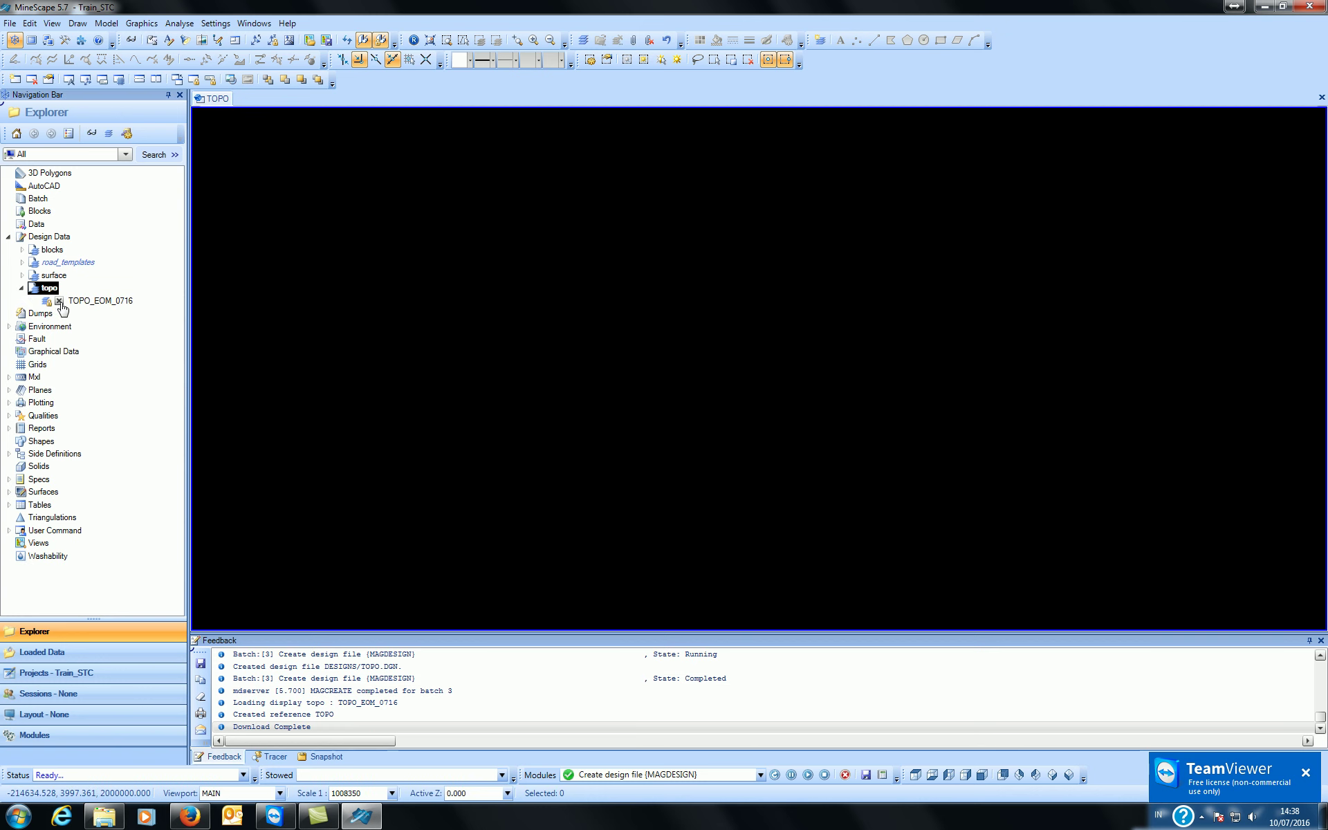
click(60, 302)
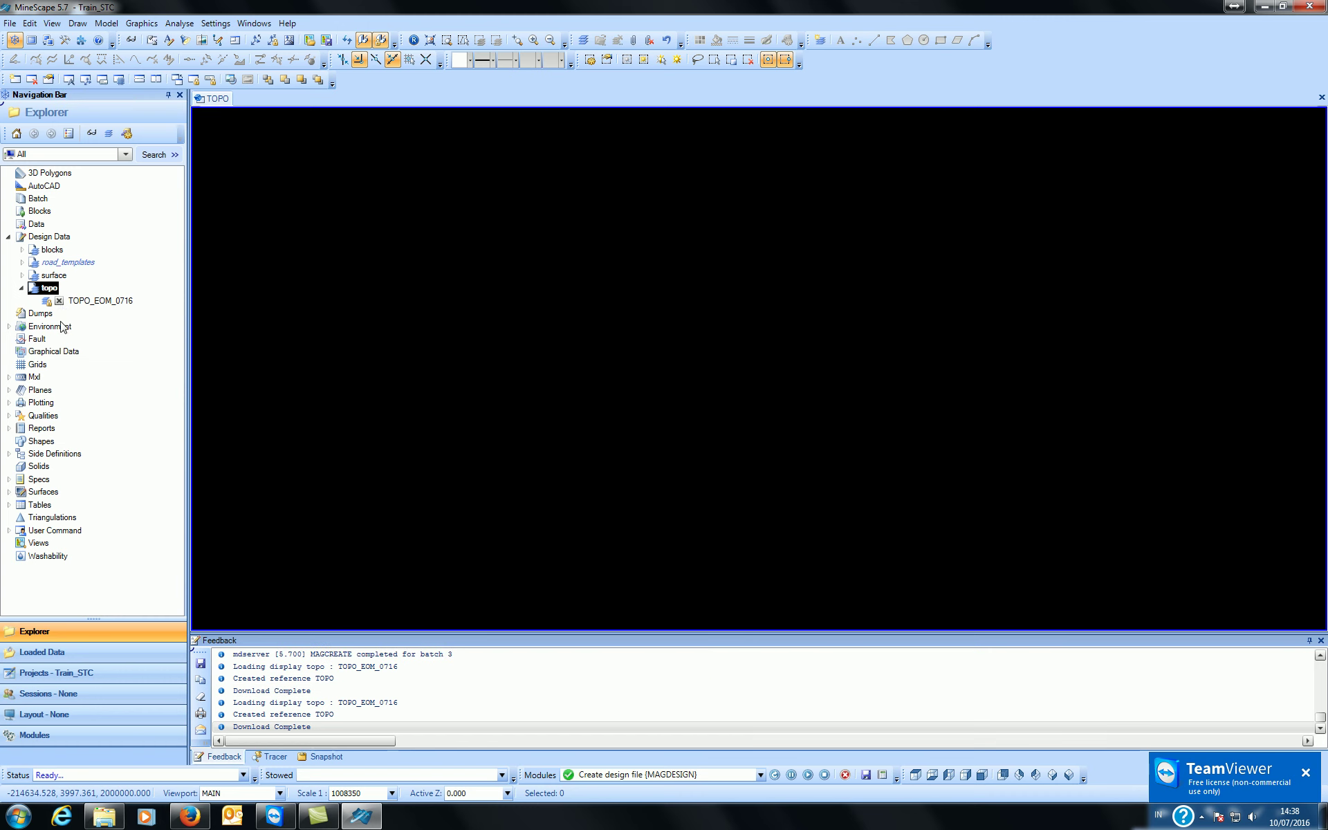
click(60, 303)
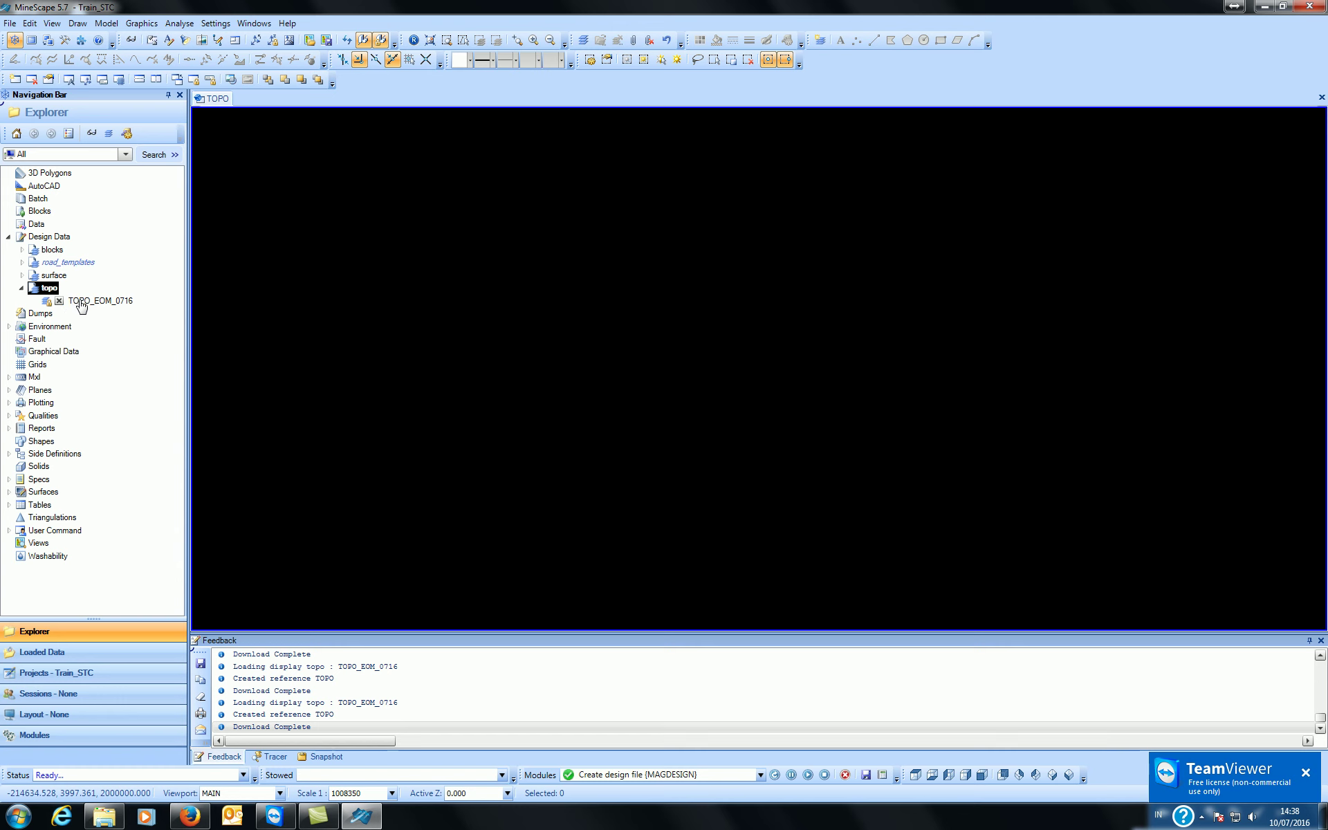
- Open the TOPO_EOM_0716 layer of the topo design file for editing
click(76, 302)
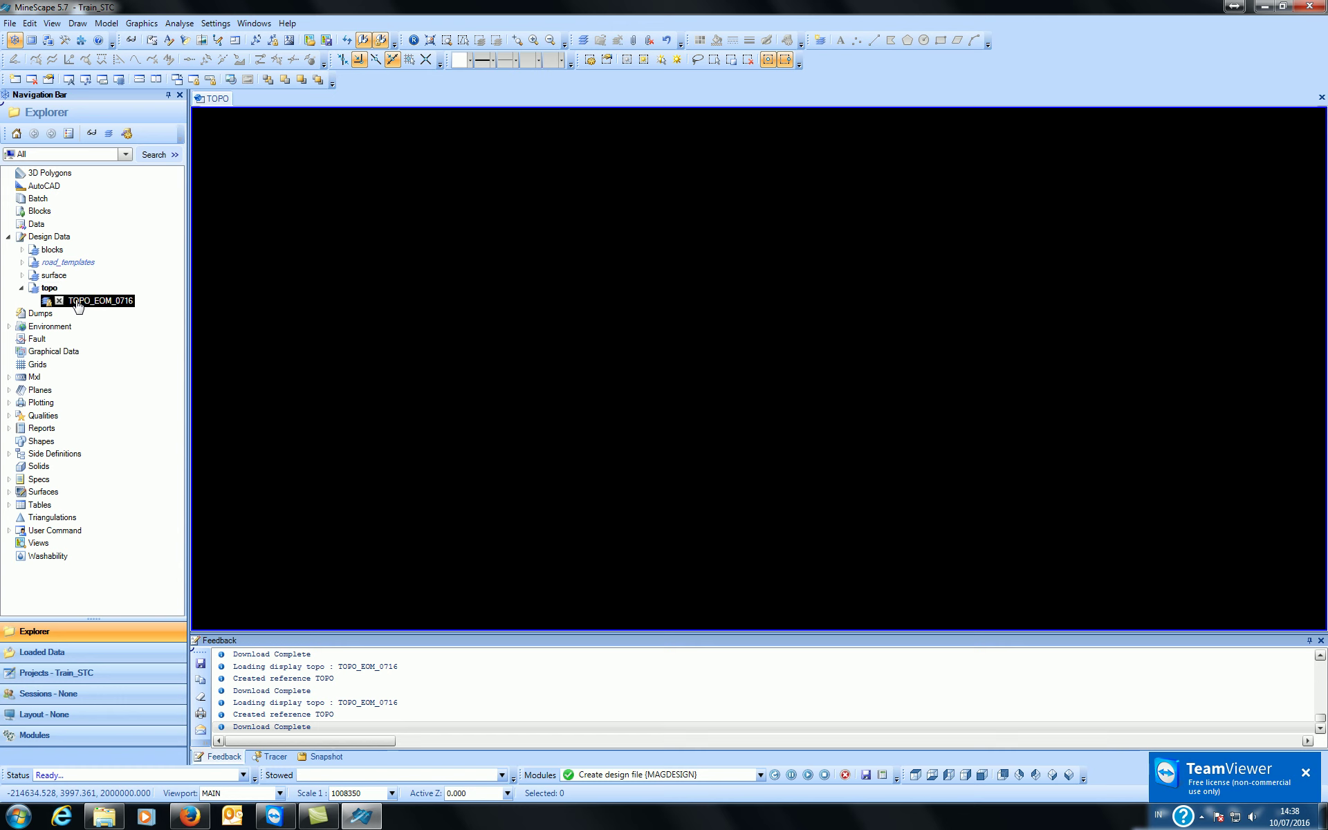
right_click(79, 304)
click(105, 310)
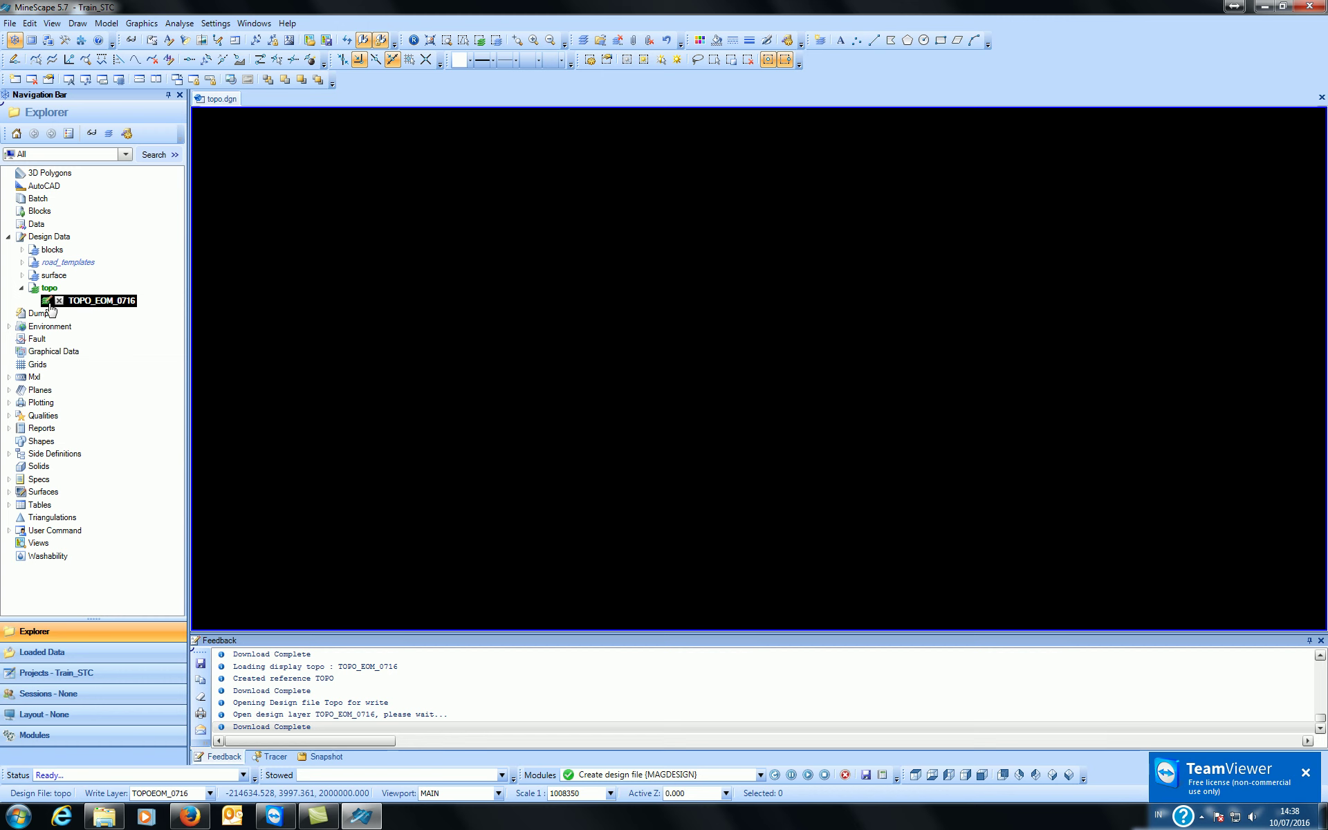
click(253, 284)
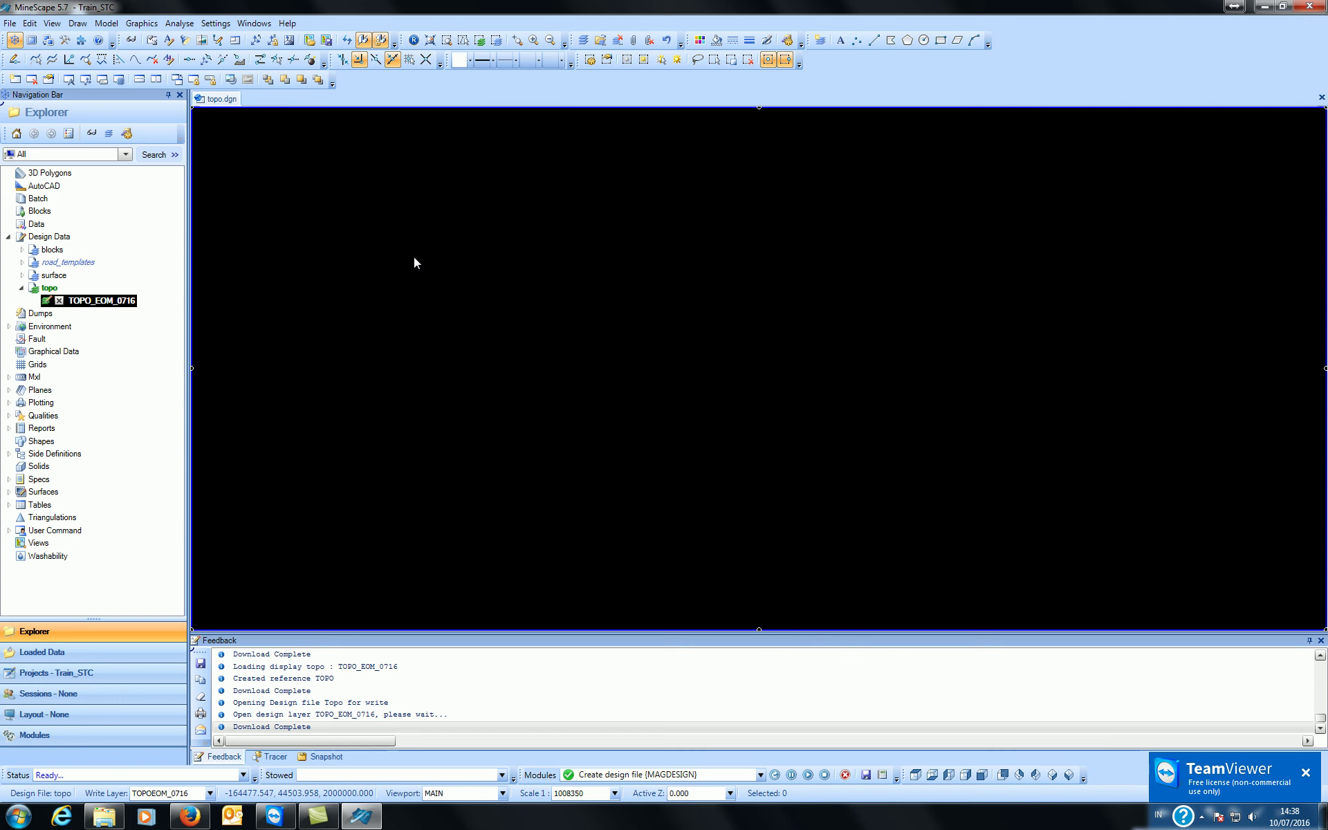
- Unload the TOPO_EOM_0716 layer from the CAD window
click(58, 305)
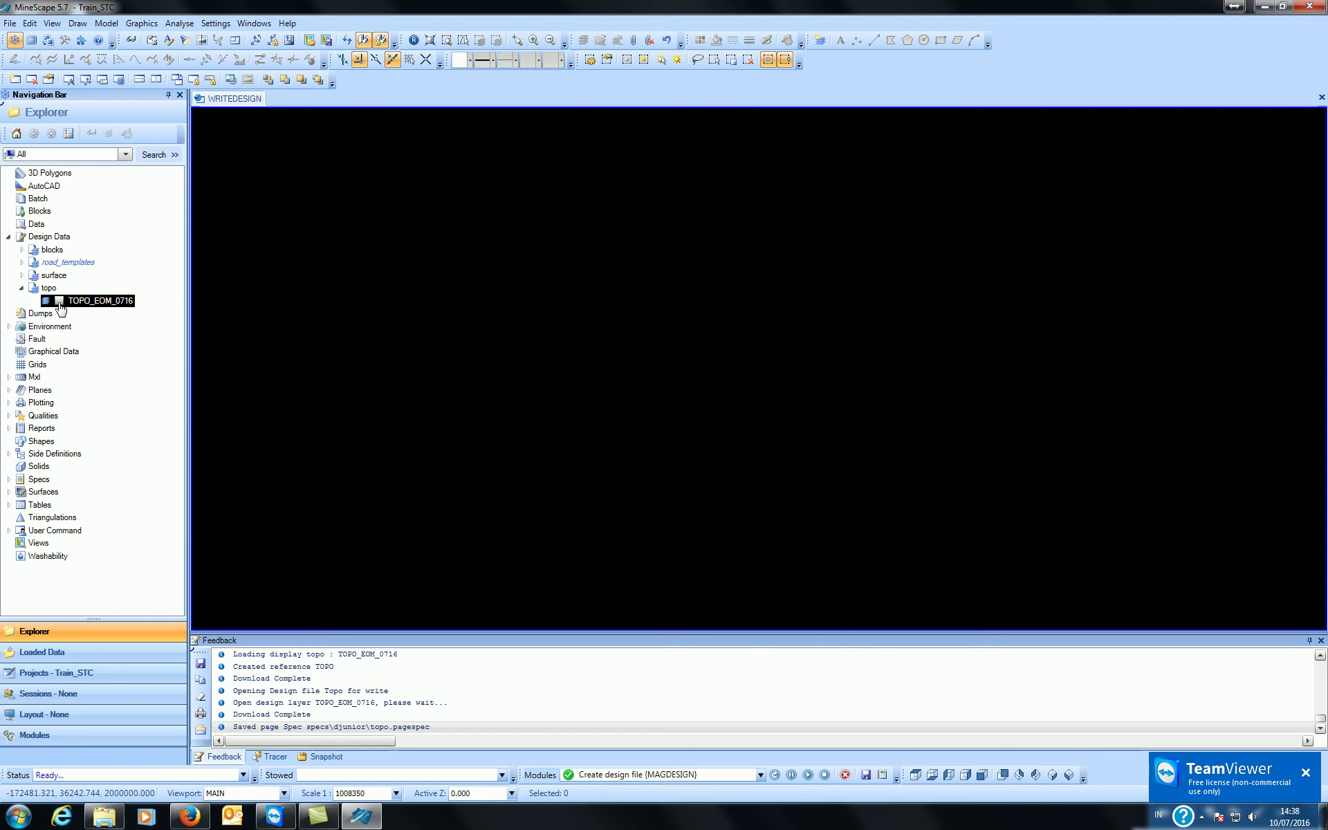
click(590, 294)
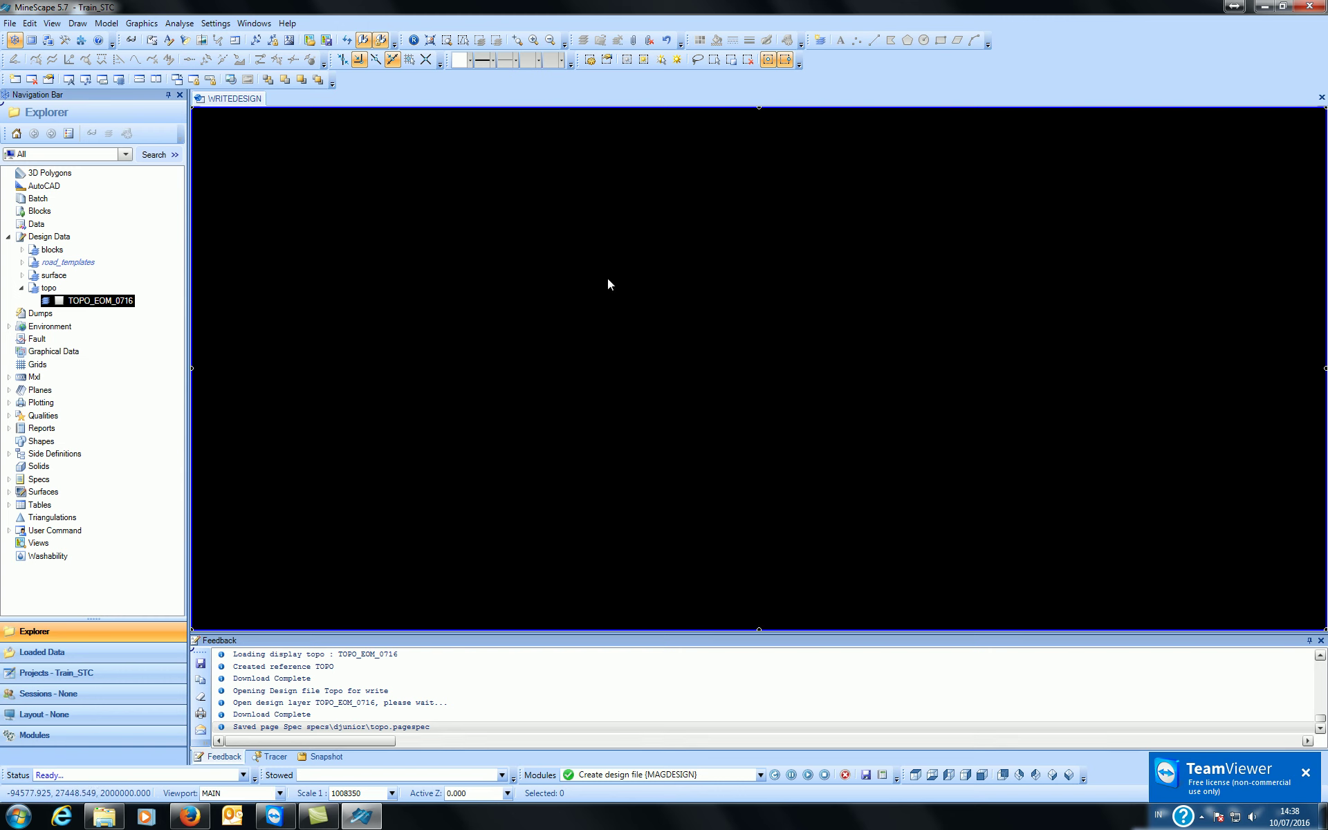
click(99, 305)
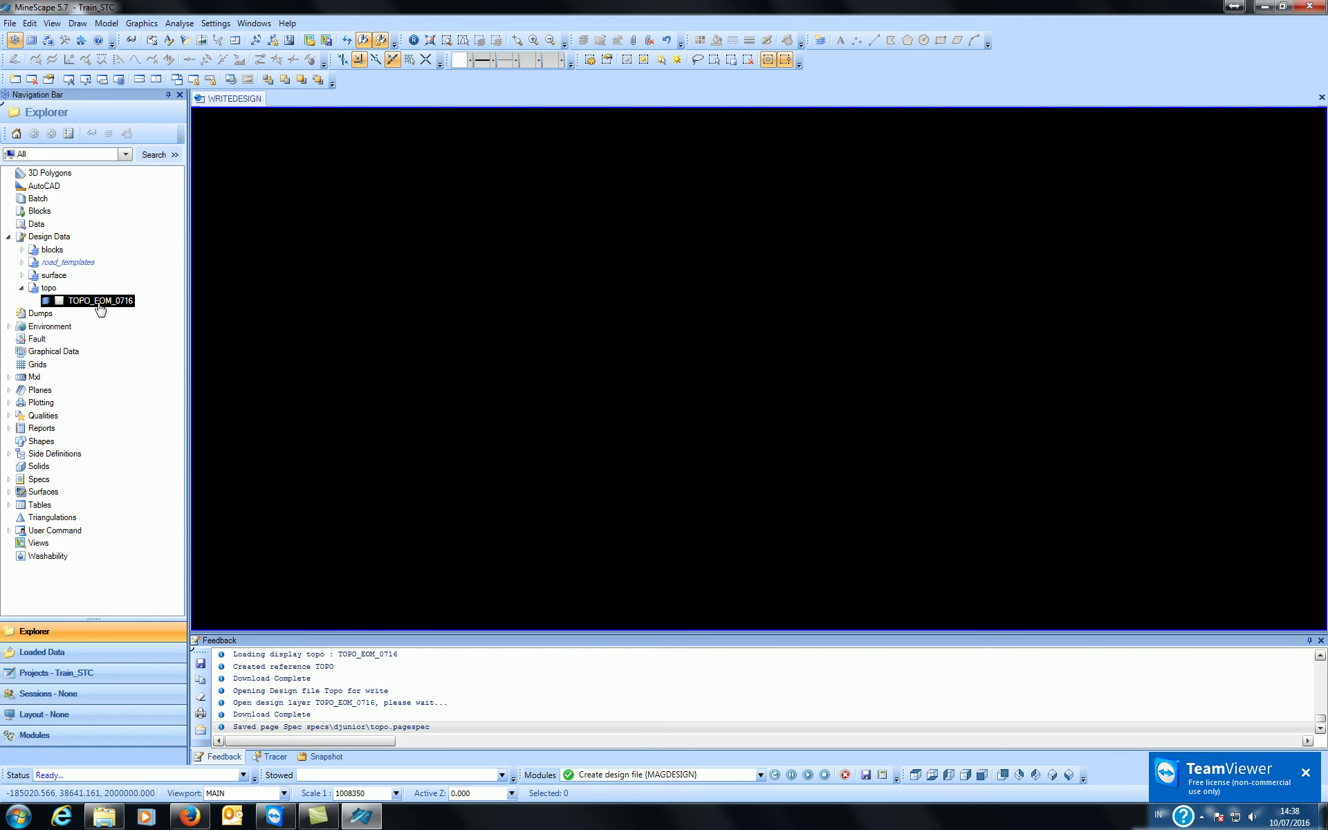
click(410, 303)
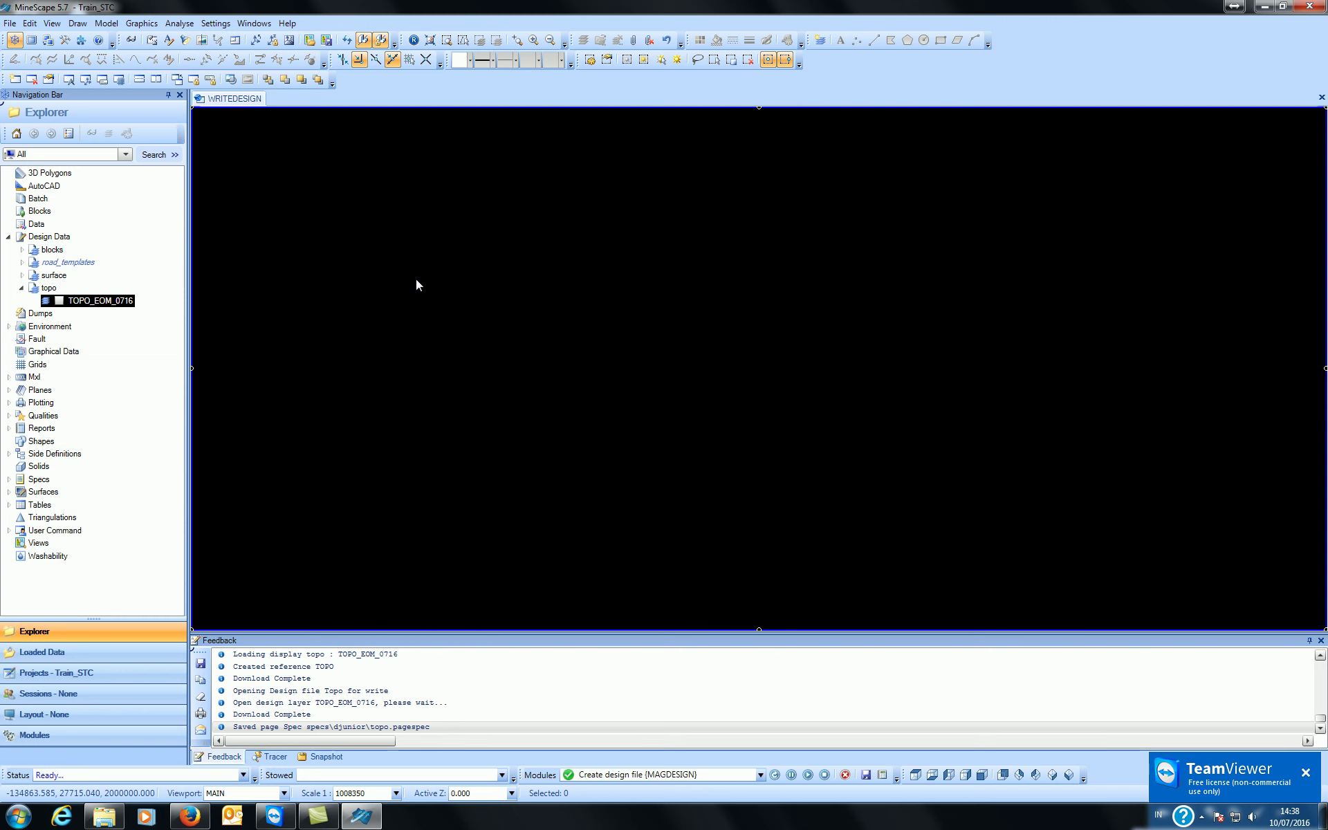
scroll(423, 288, down, 2)
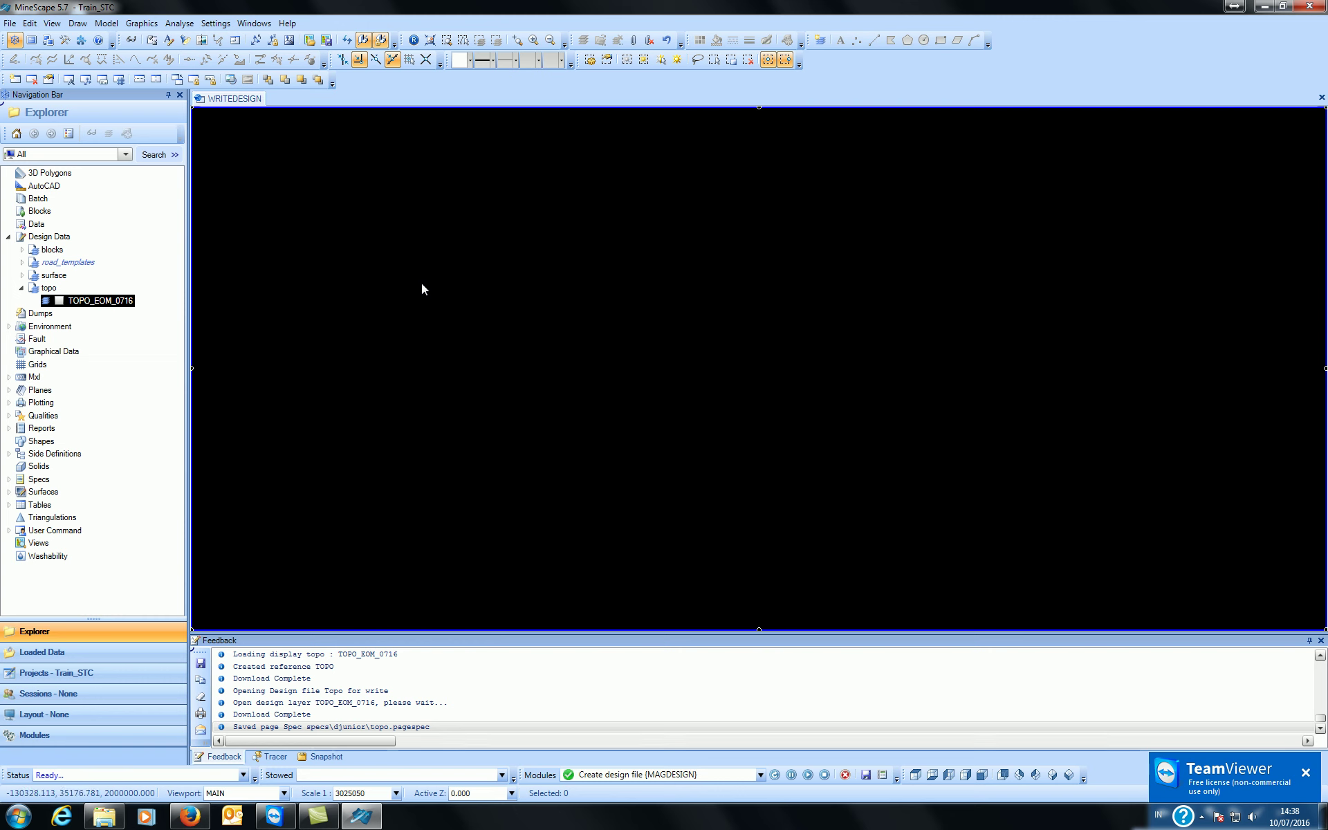
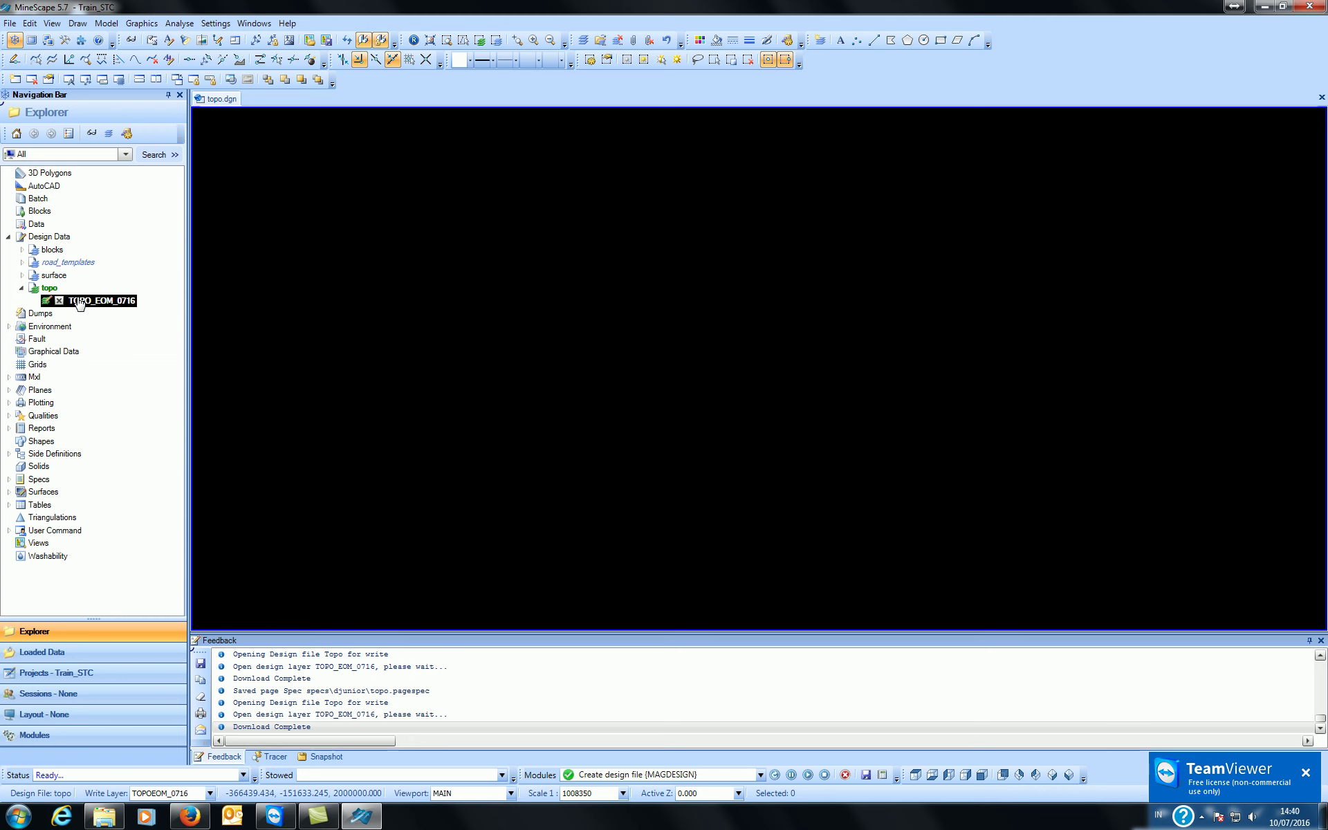
right_click(79, 303)
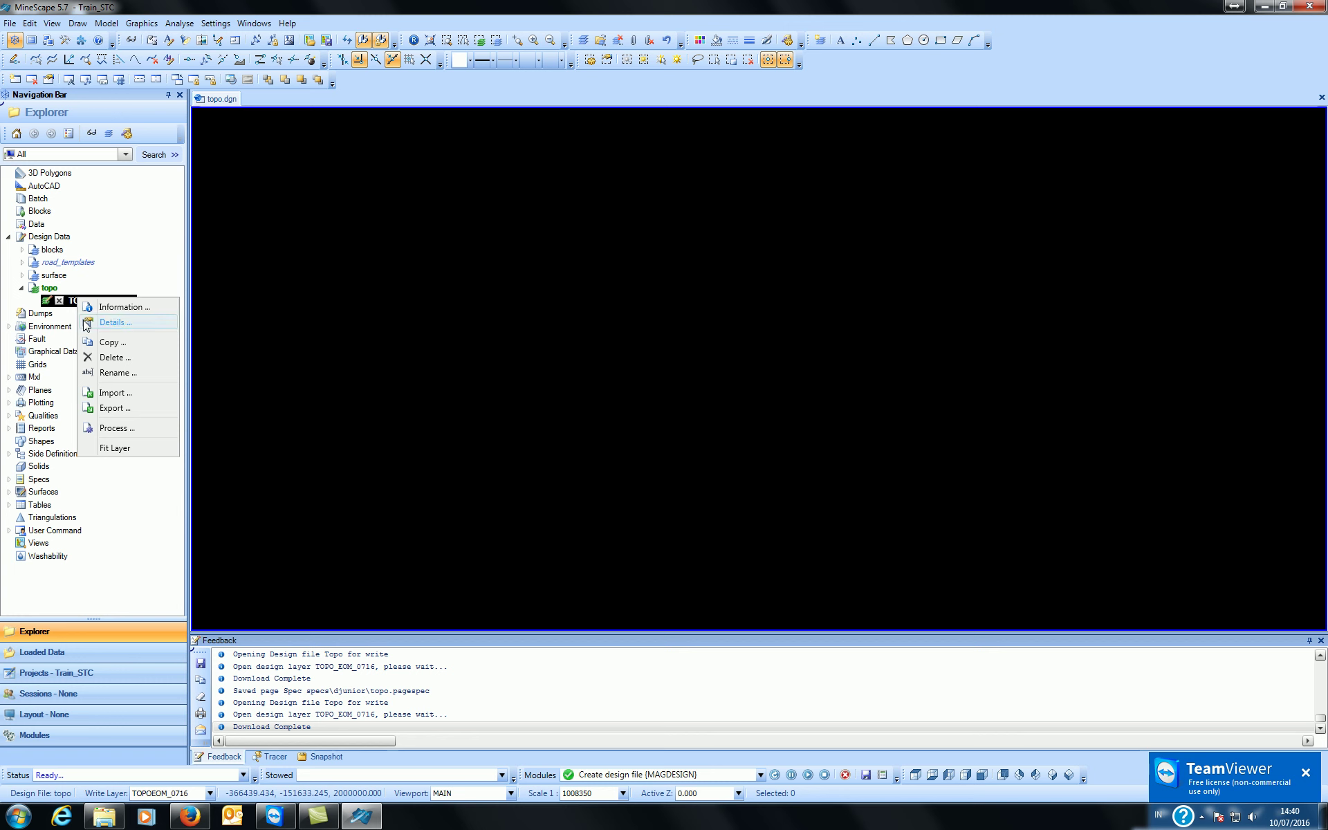
click(114, 392)
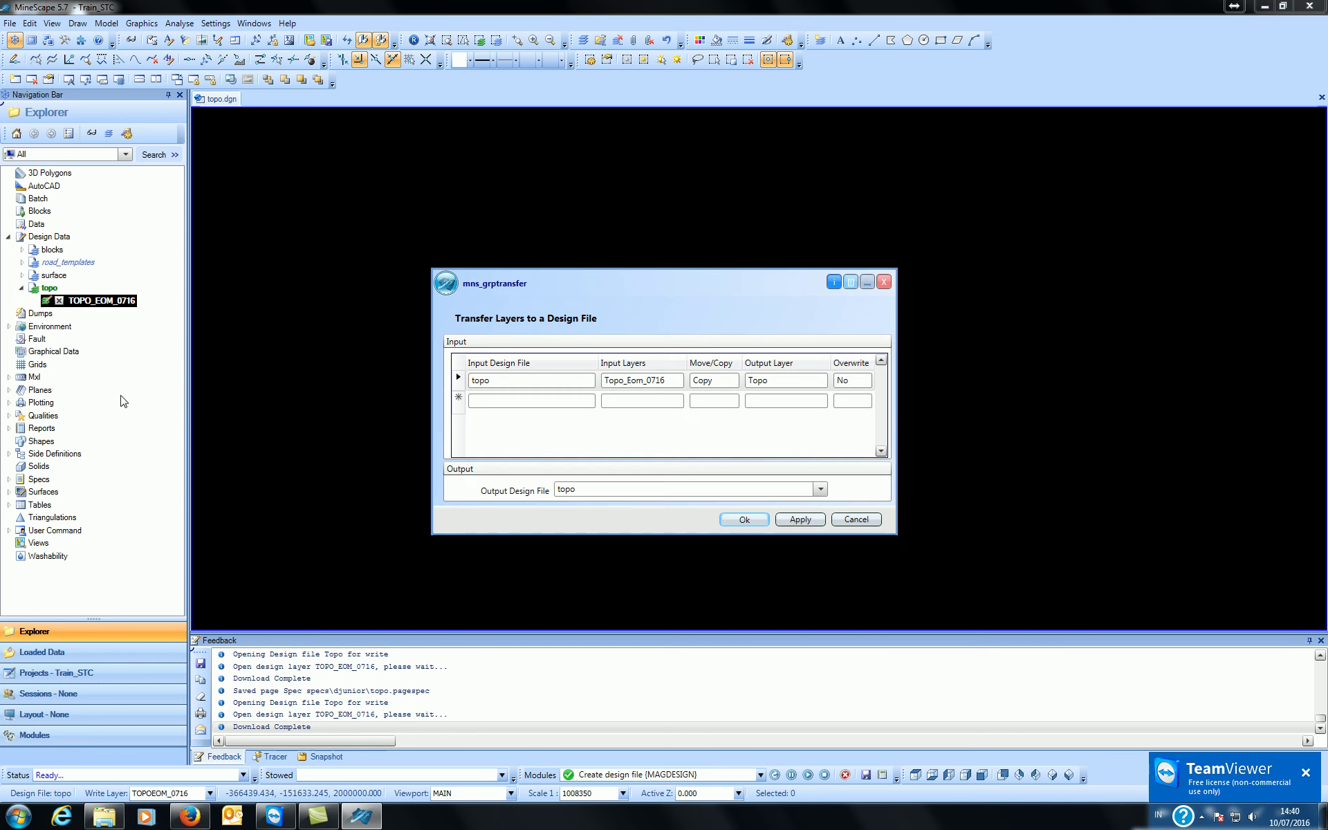
drag(674, 285, 773, 206)
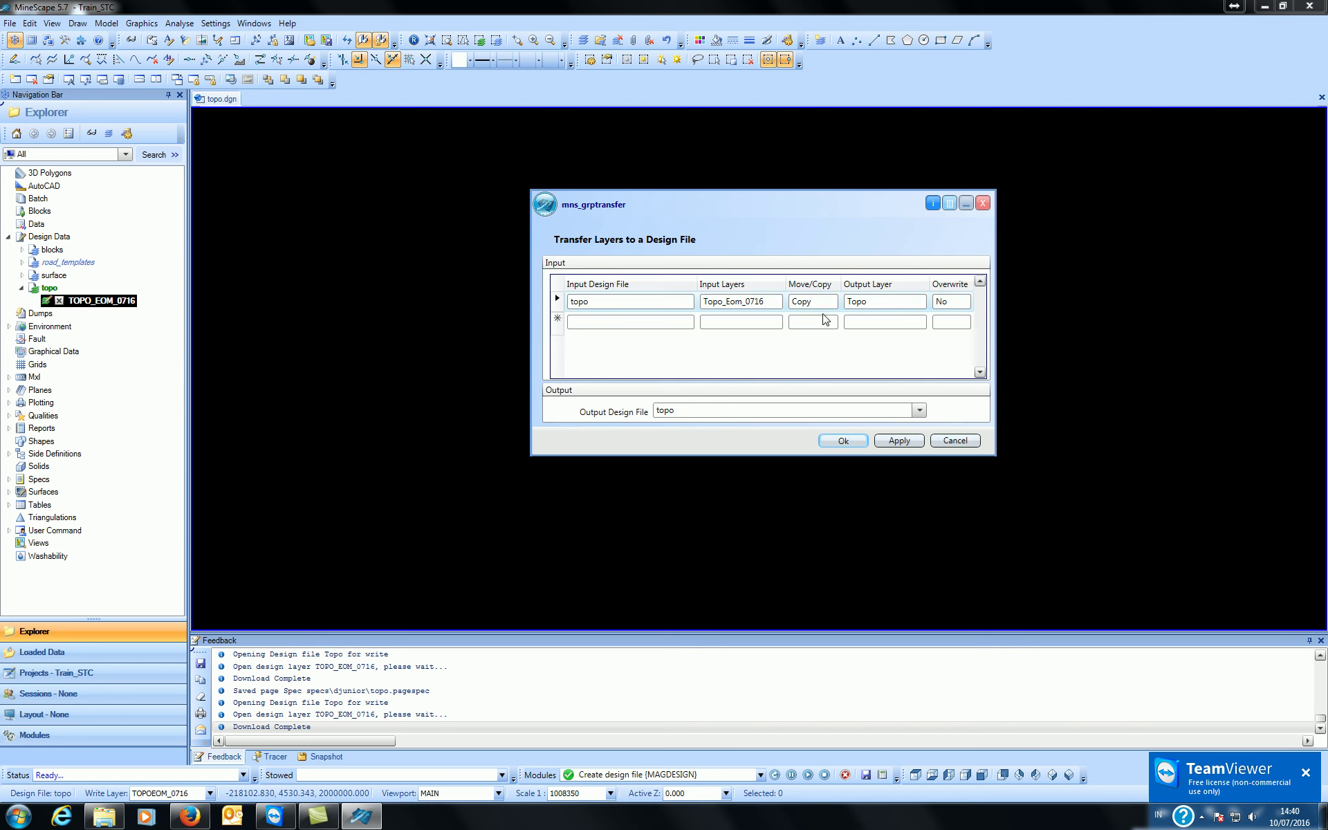
click(946, 440)
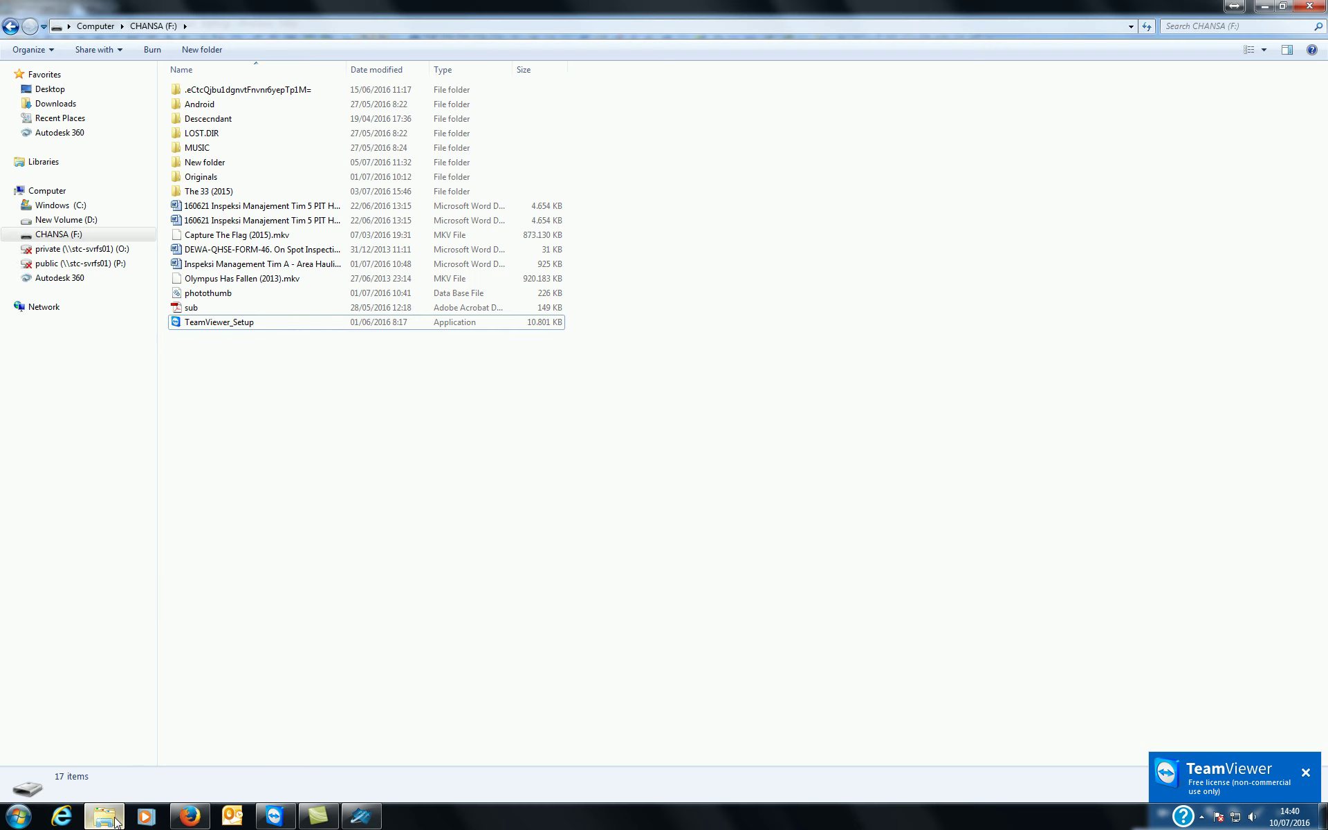
- Switch to Windows Explorer and open the Projects folder on New Volume (D:)
click(135, 755)
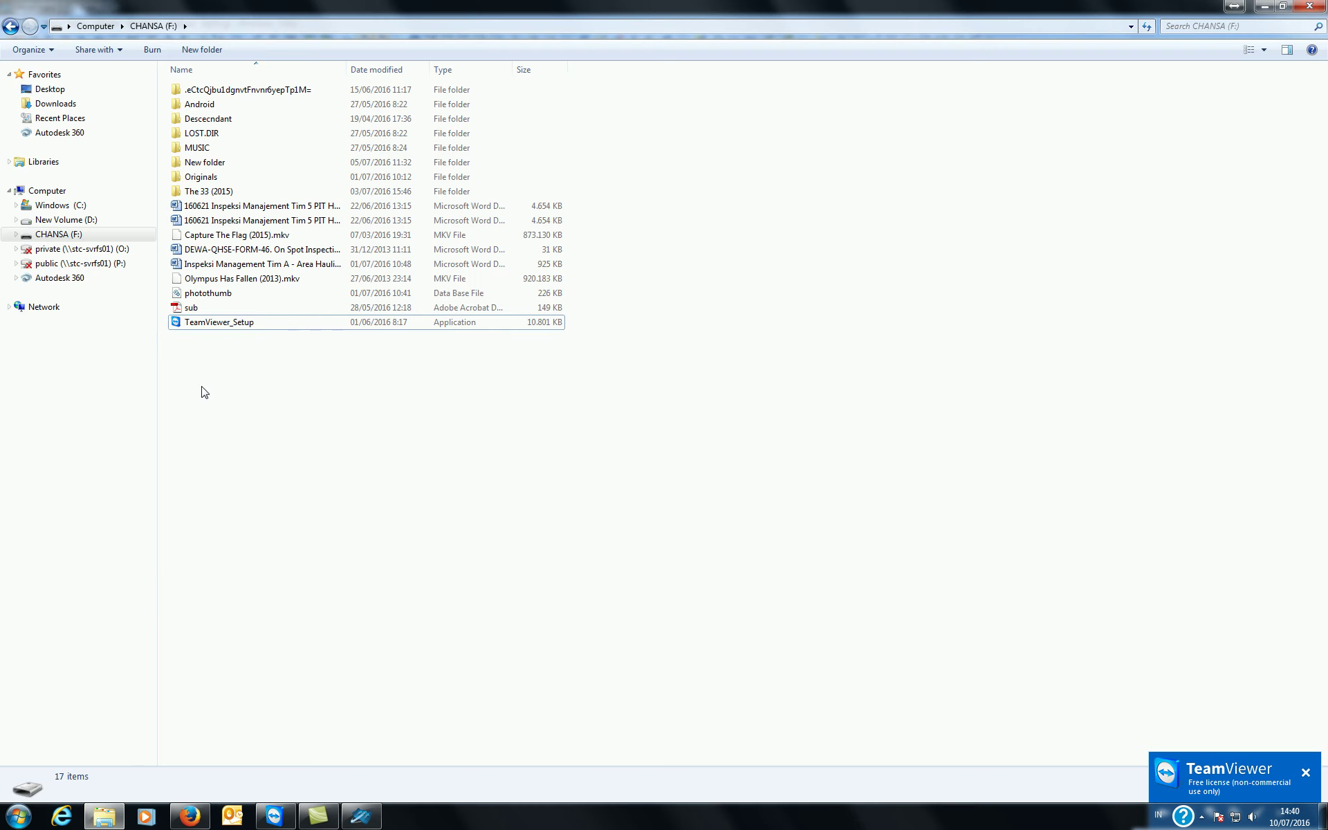
click(70, 220)
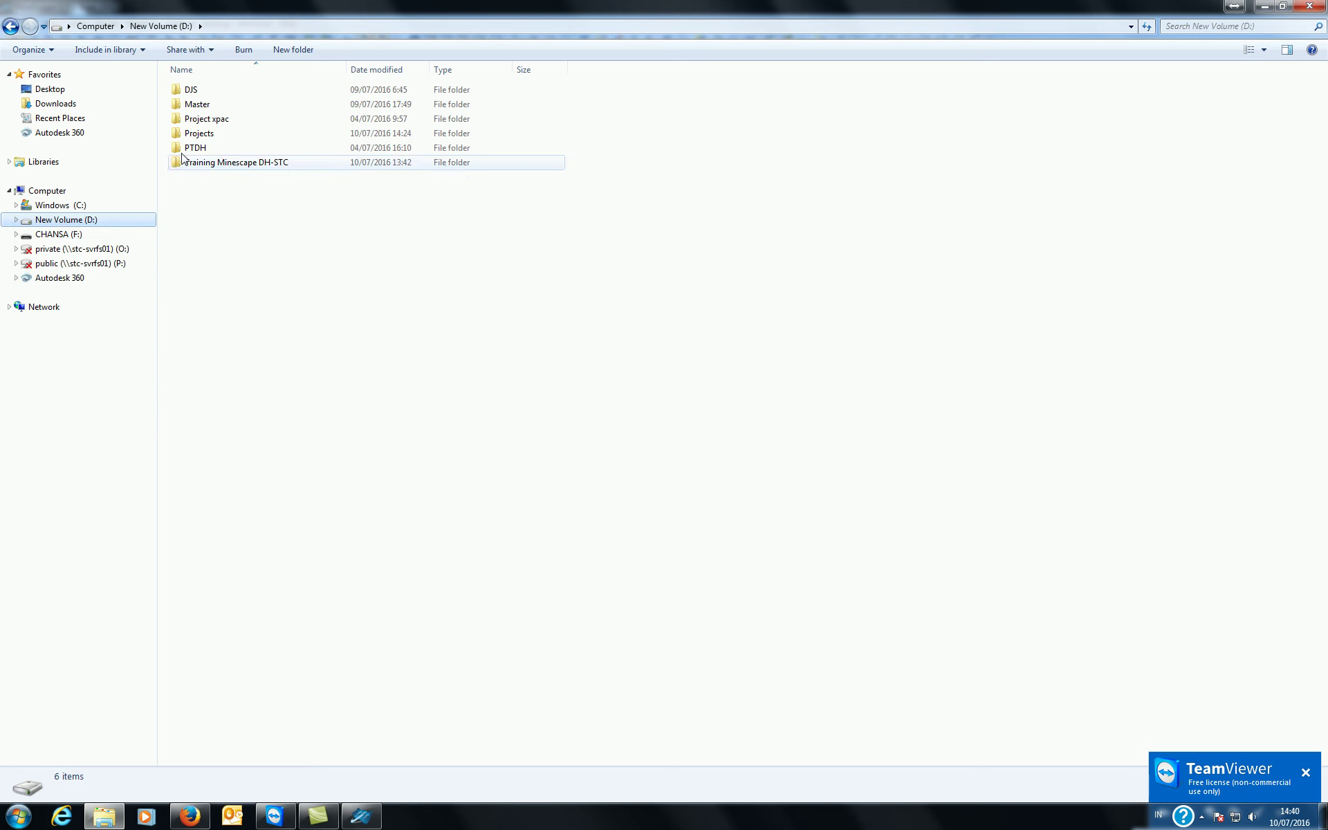
double_click(215, 138)
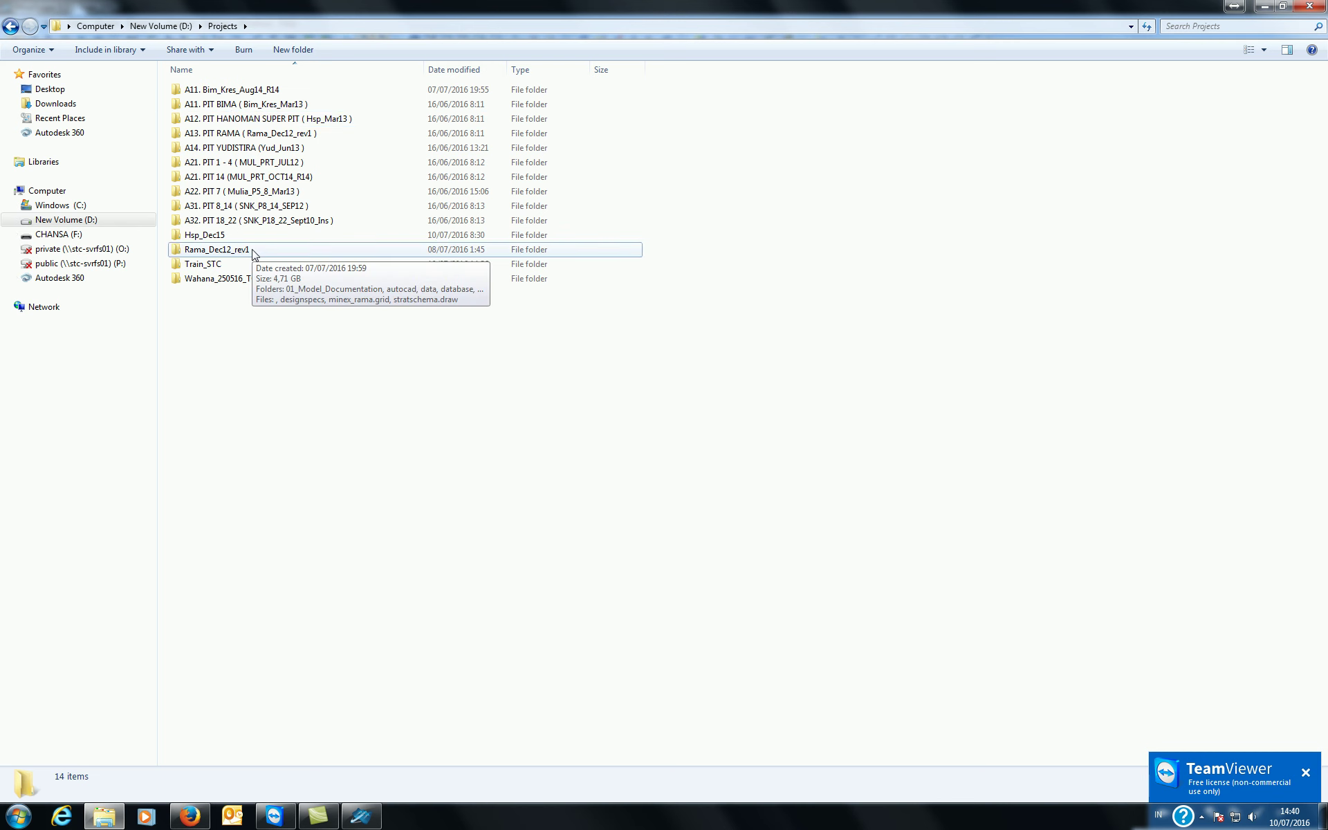
- Copy the R1605_RAMA_EOM AutoCAD drawing from the autocad folder of the Rama_Dec12_rev1 project
double_click(254, 249)
double_click(260, 105)
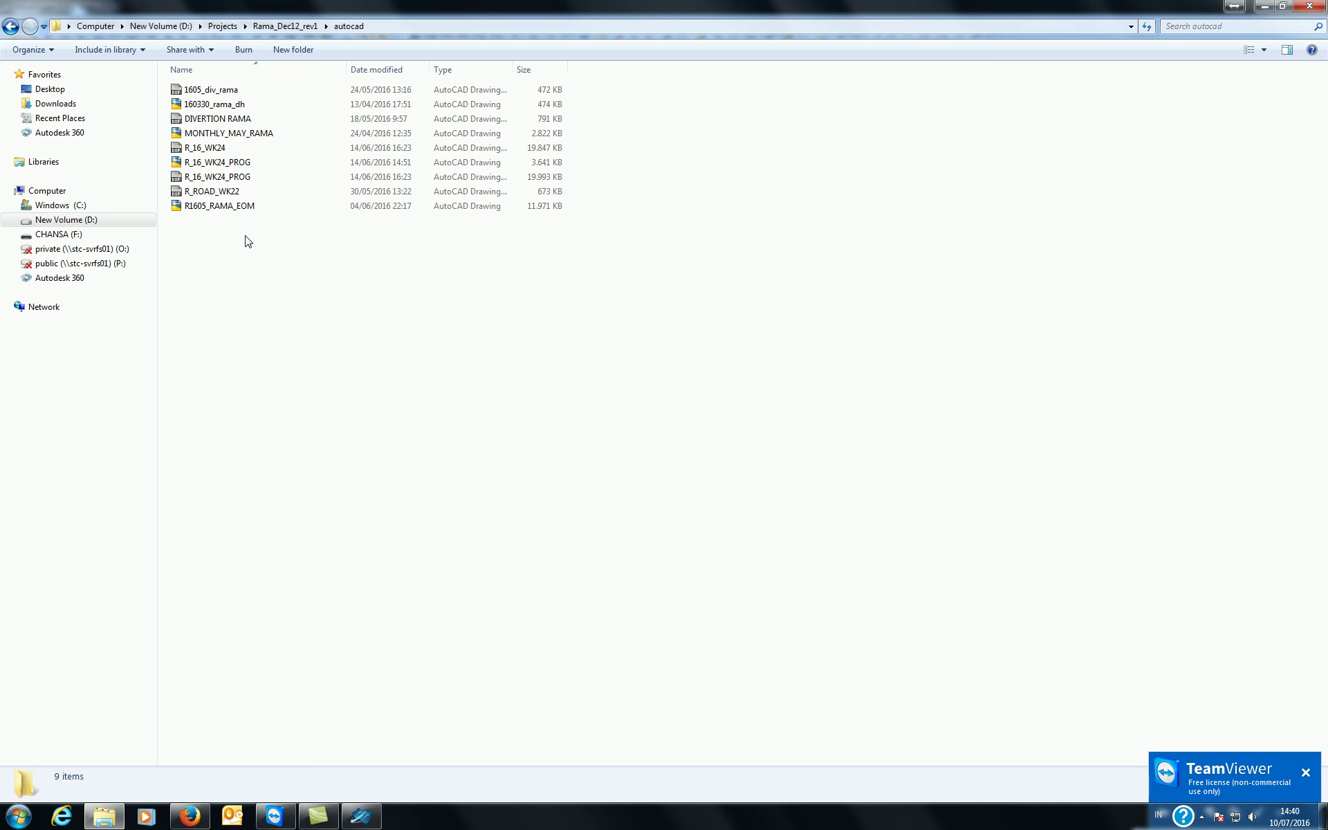
click(245, 90)
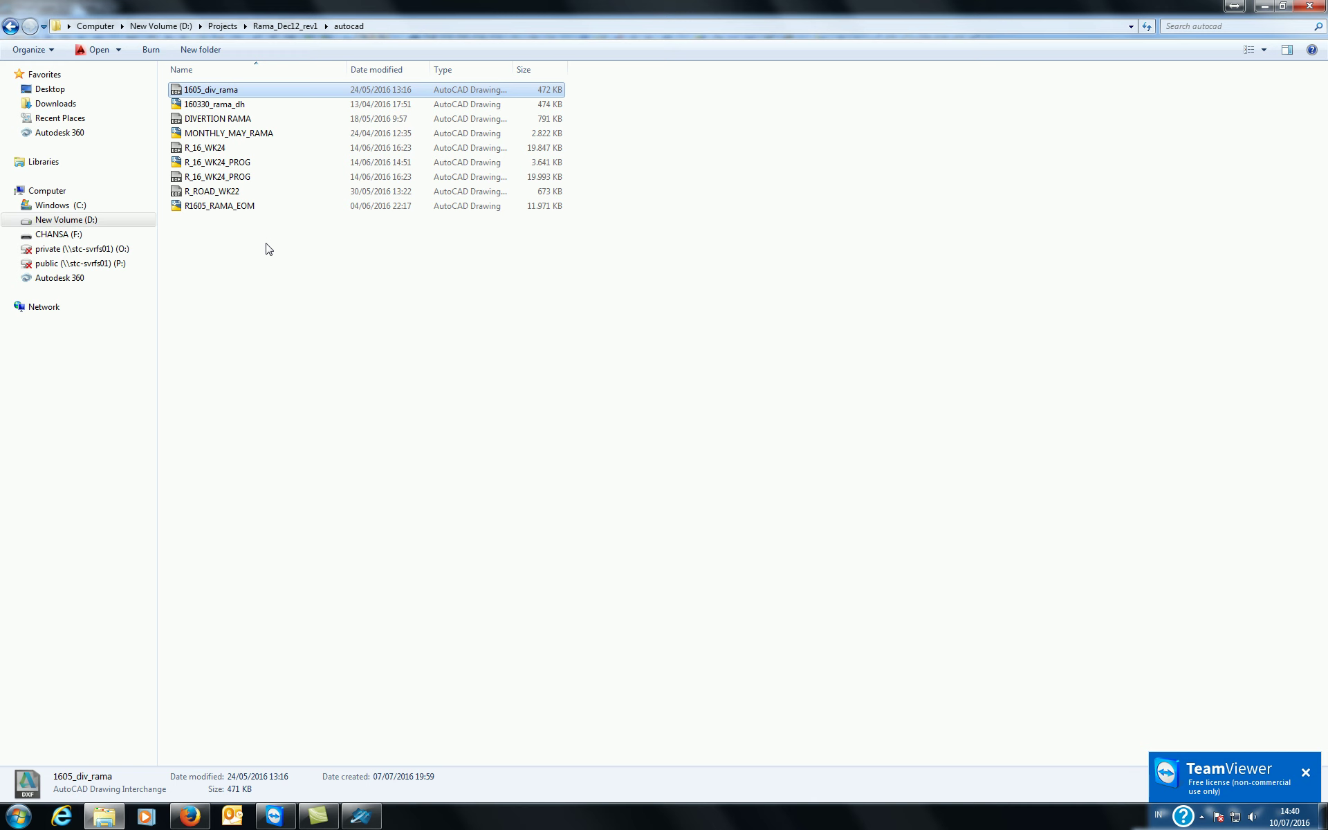
click(253, 209)
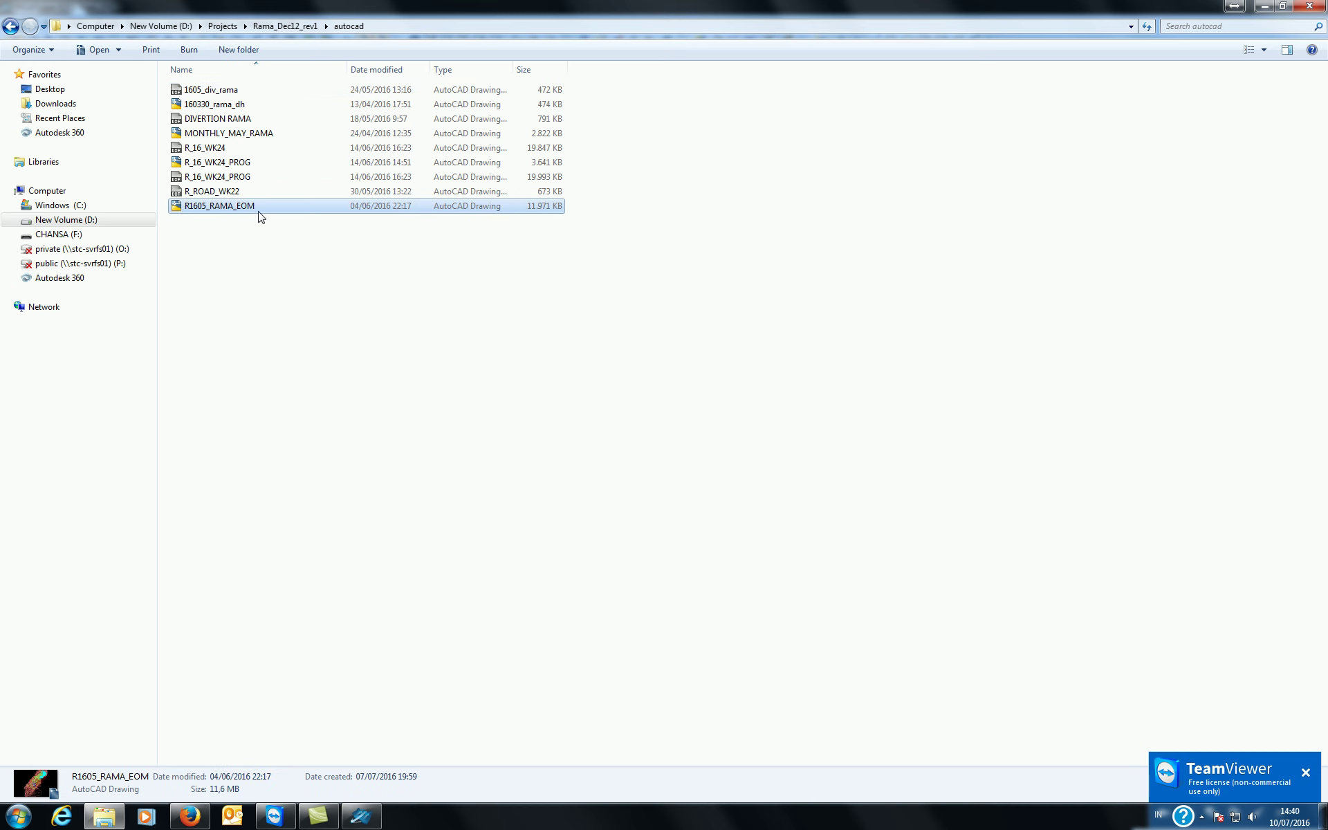
right_click(259, 216)
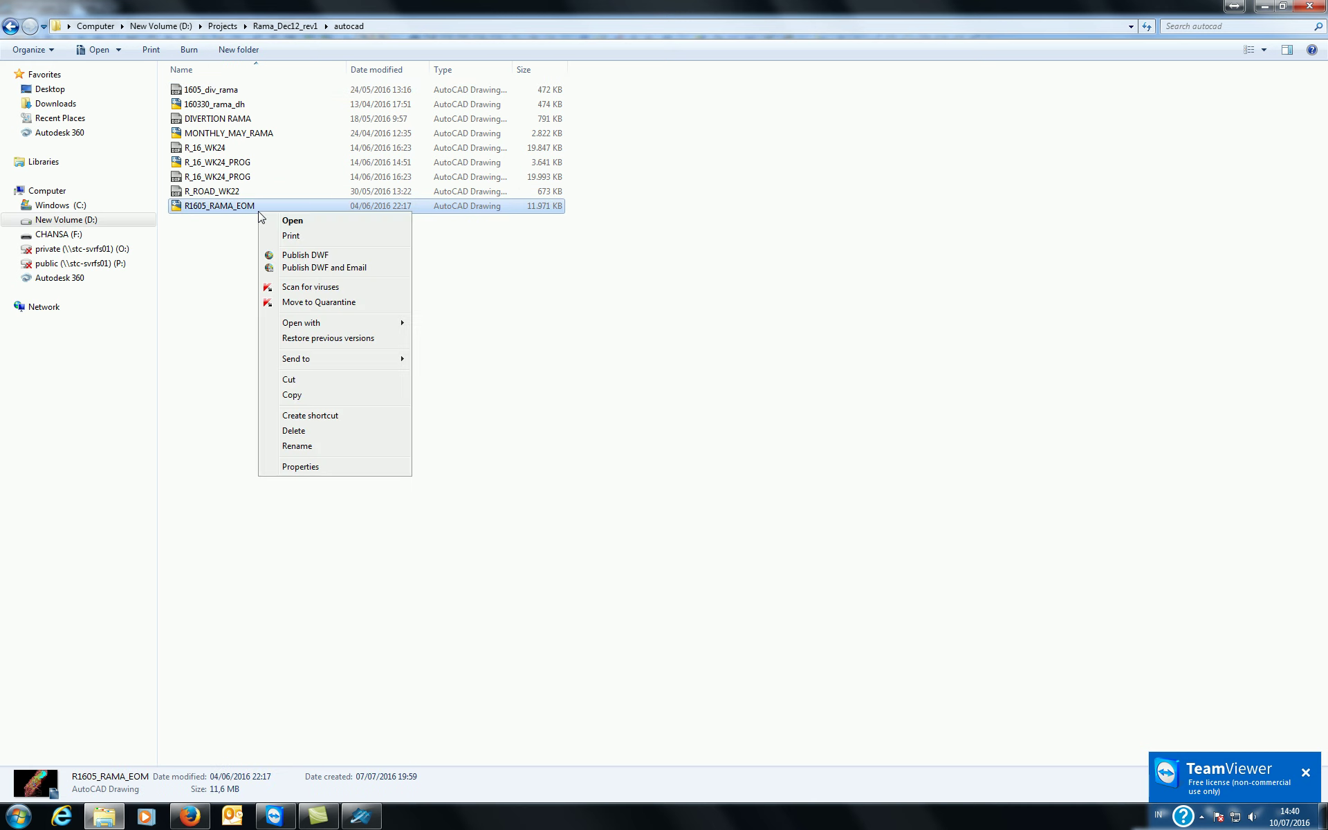
click(305, 399)
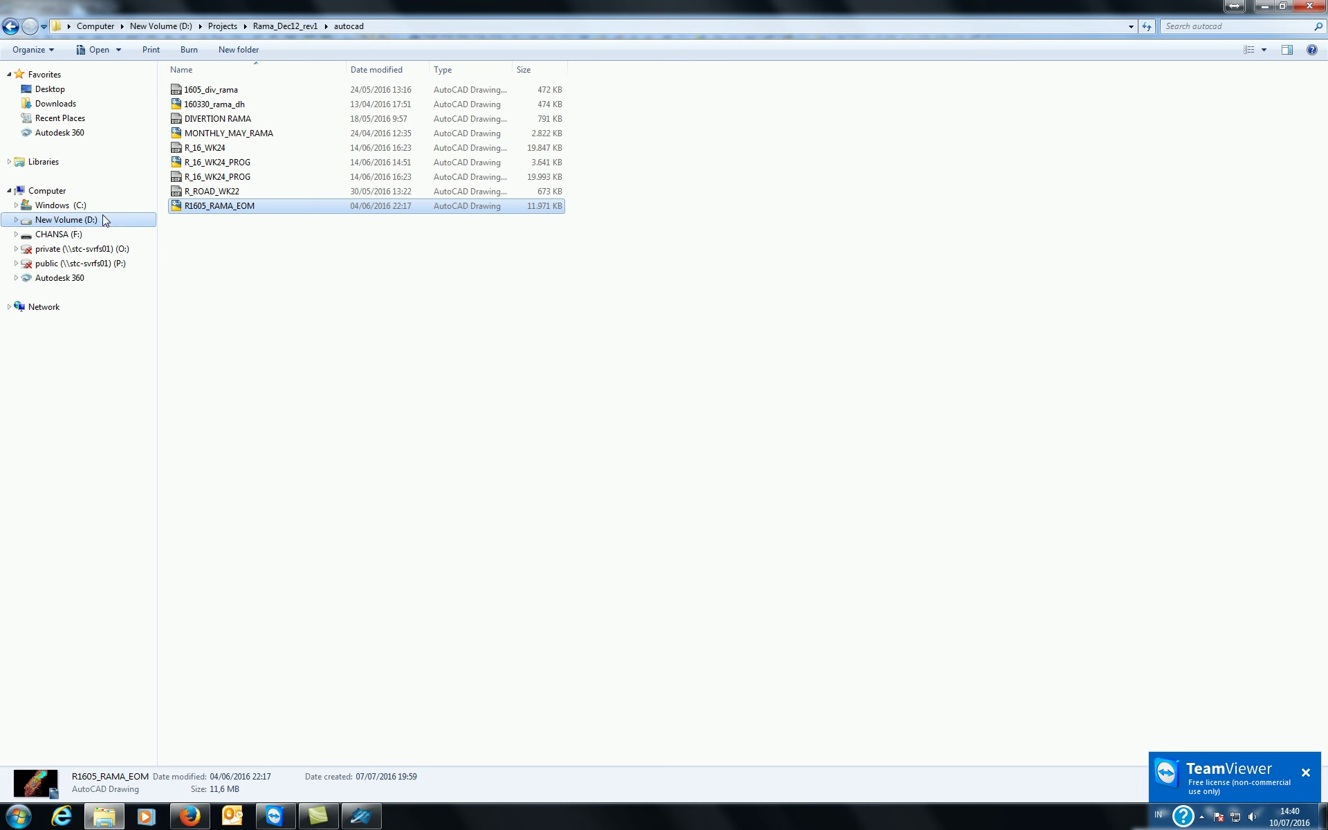
- Paste the copied drawing into the autocad folder of the Train_STC project
click(284, 26)
click(228, 27)
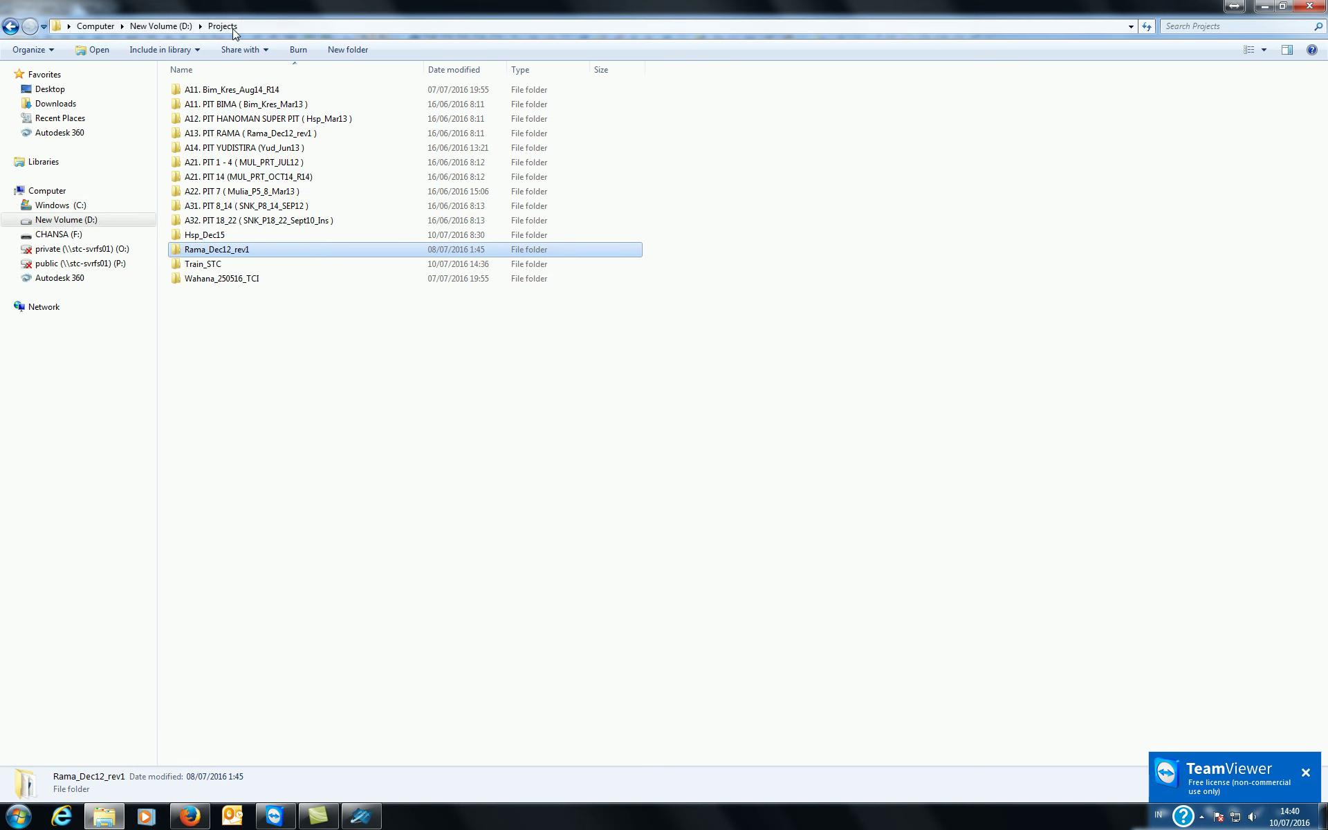
double_click(219, 267)
double_click(239, 96)
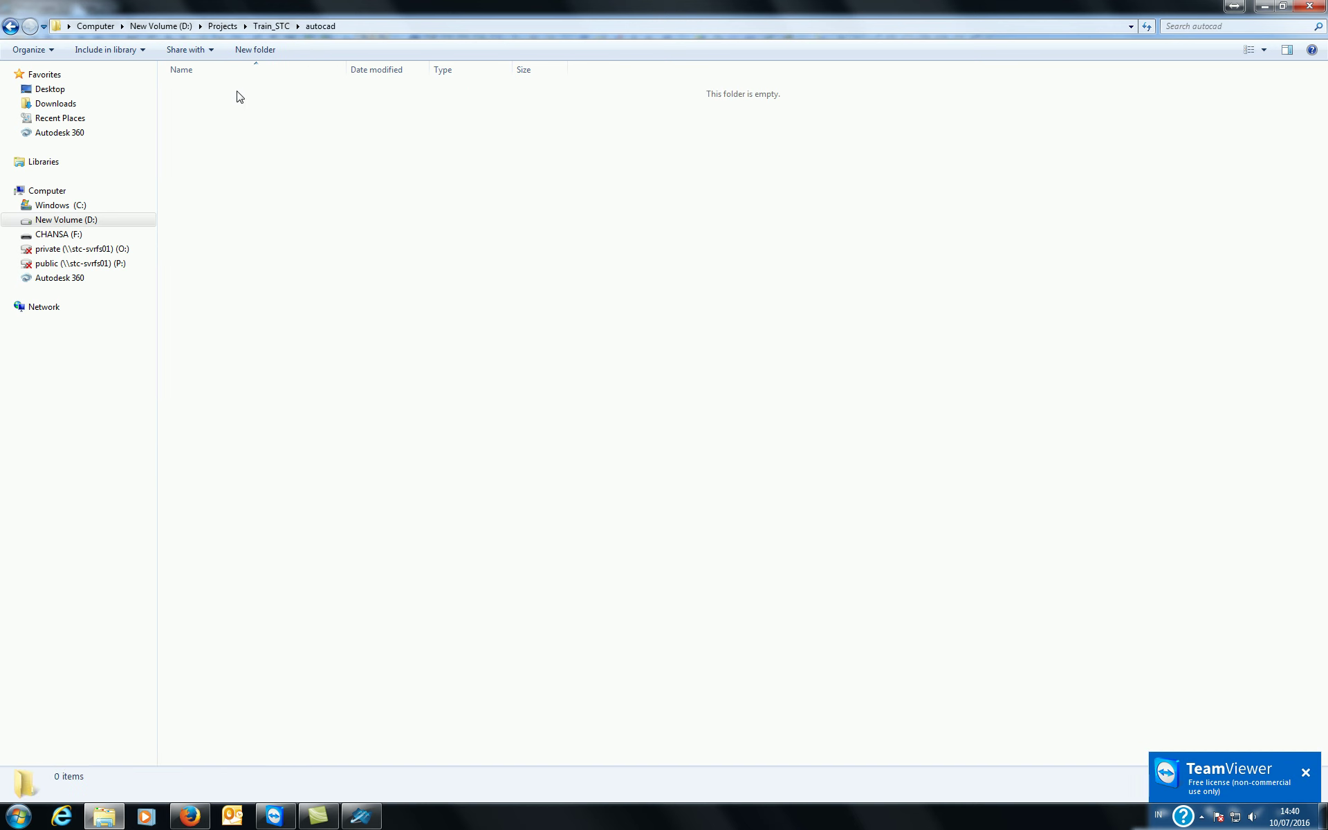
right_click(247, 137)
click(280, 234)
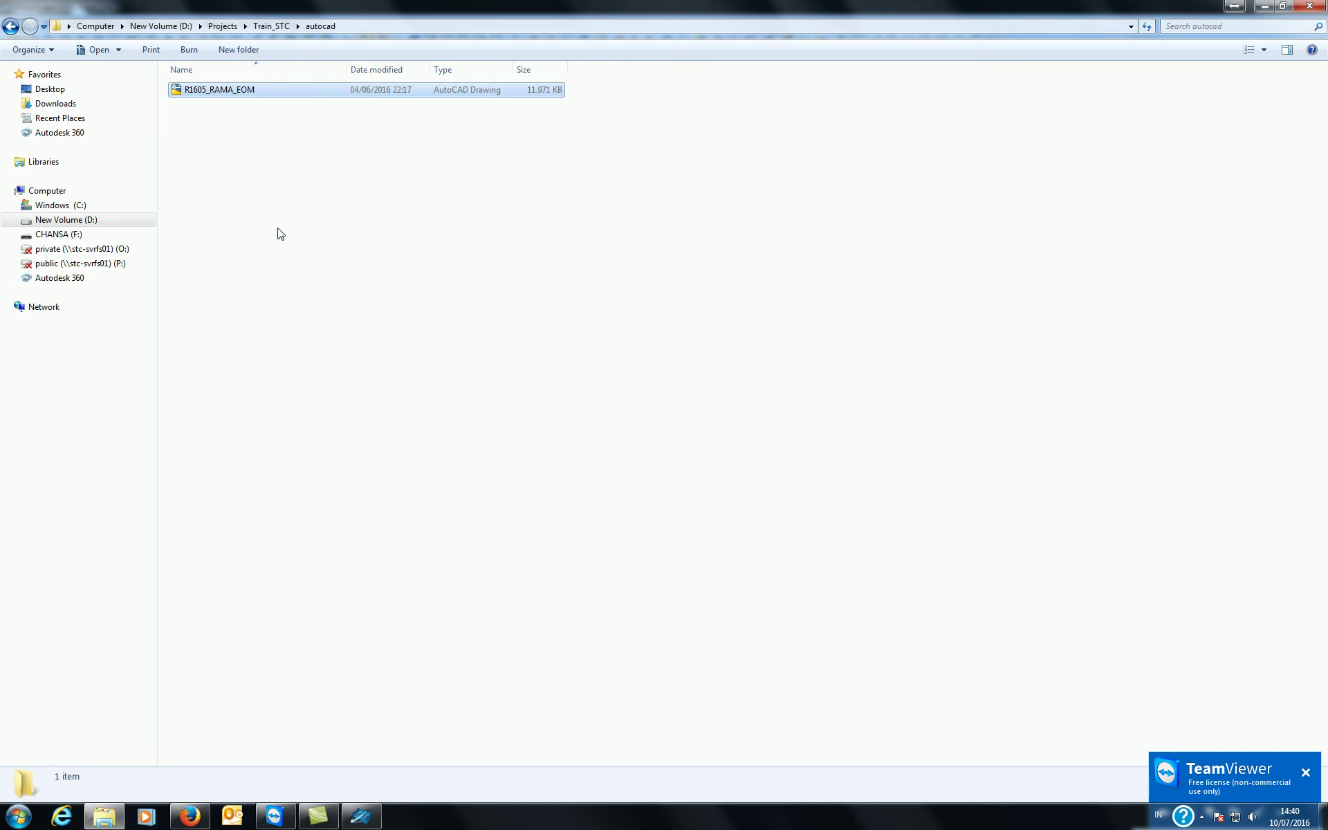
click(278, 231)
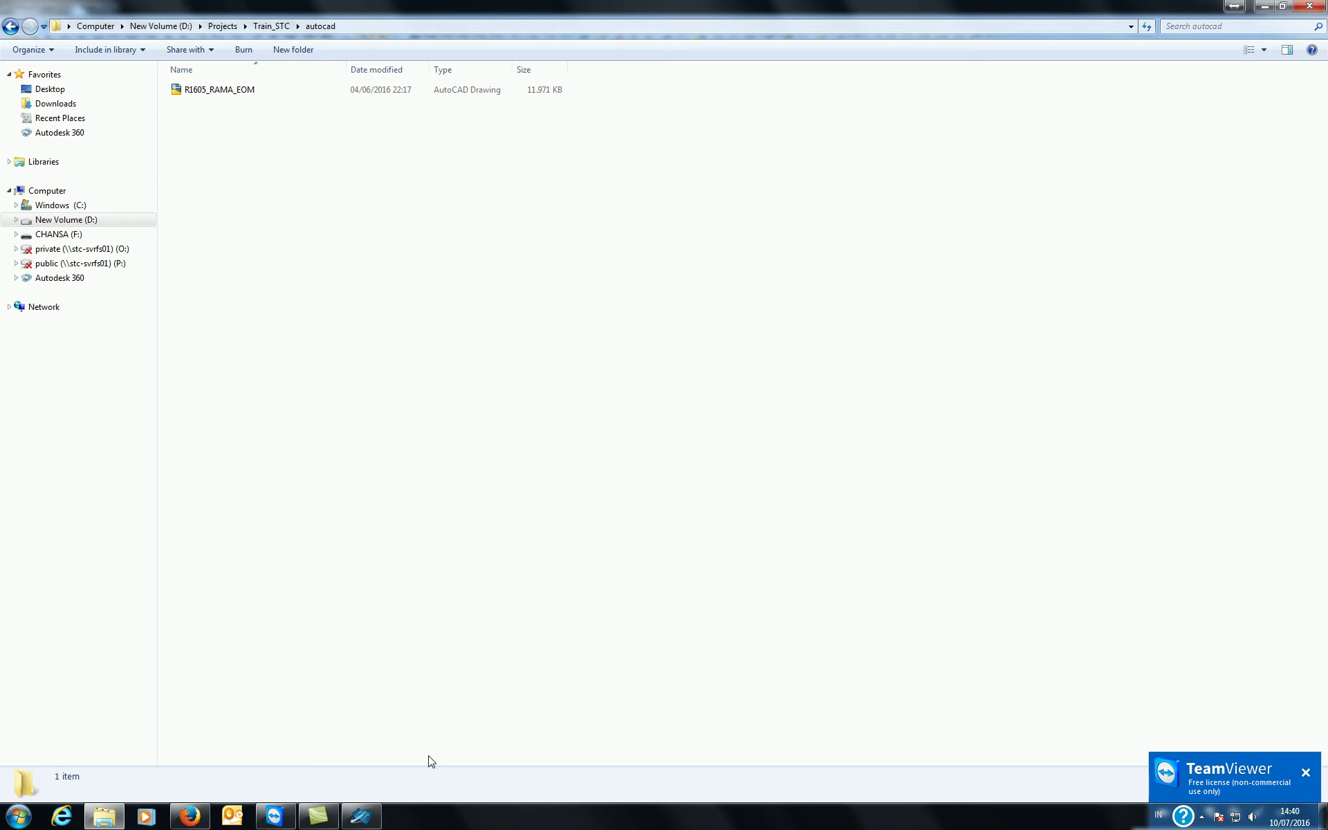
- Switch to MineScape and unload the TOPO_EOM_0716 layer of the topo design file
click(363, 818)
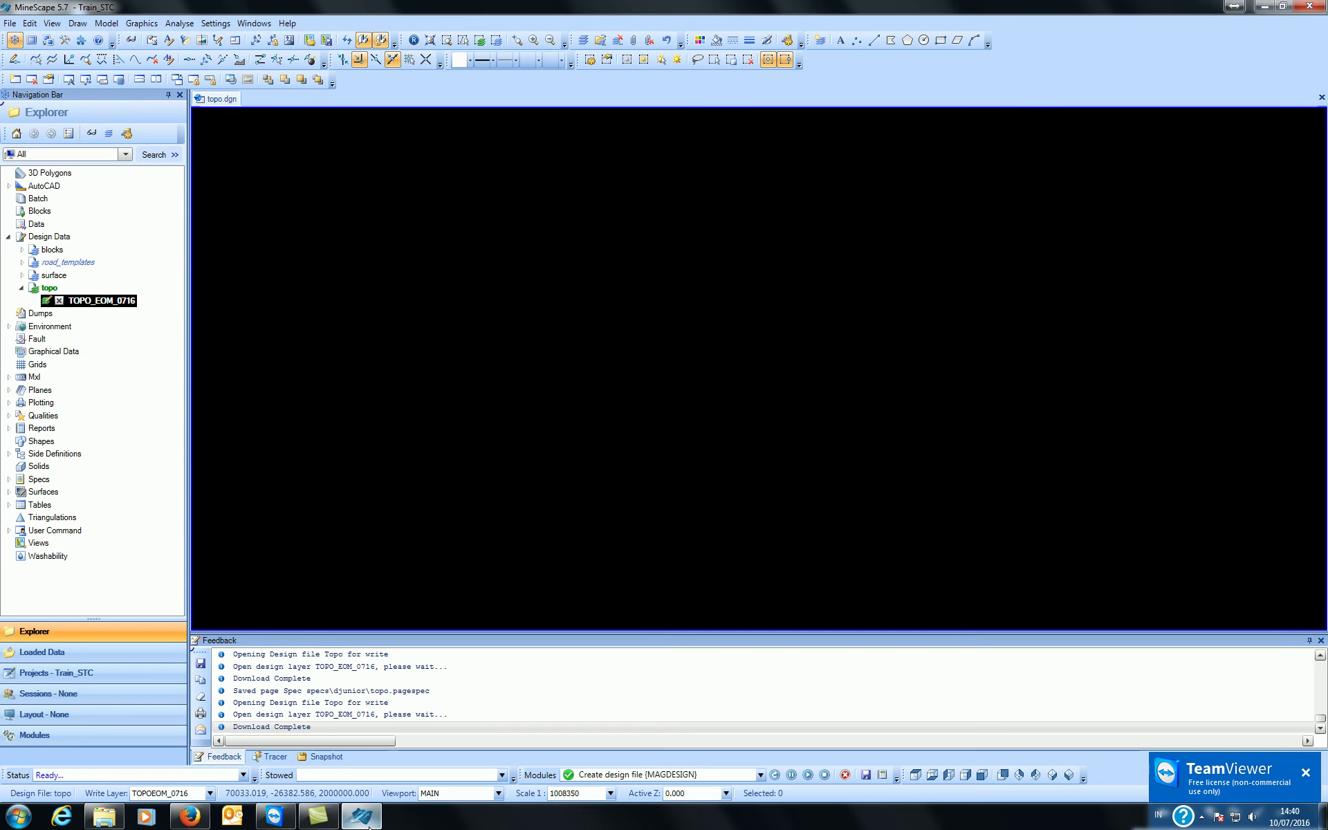
click(62, 302)
click(60, 301)
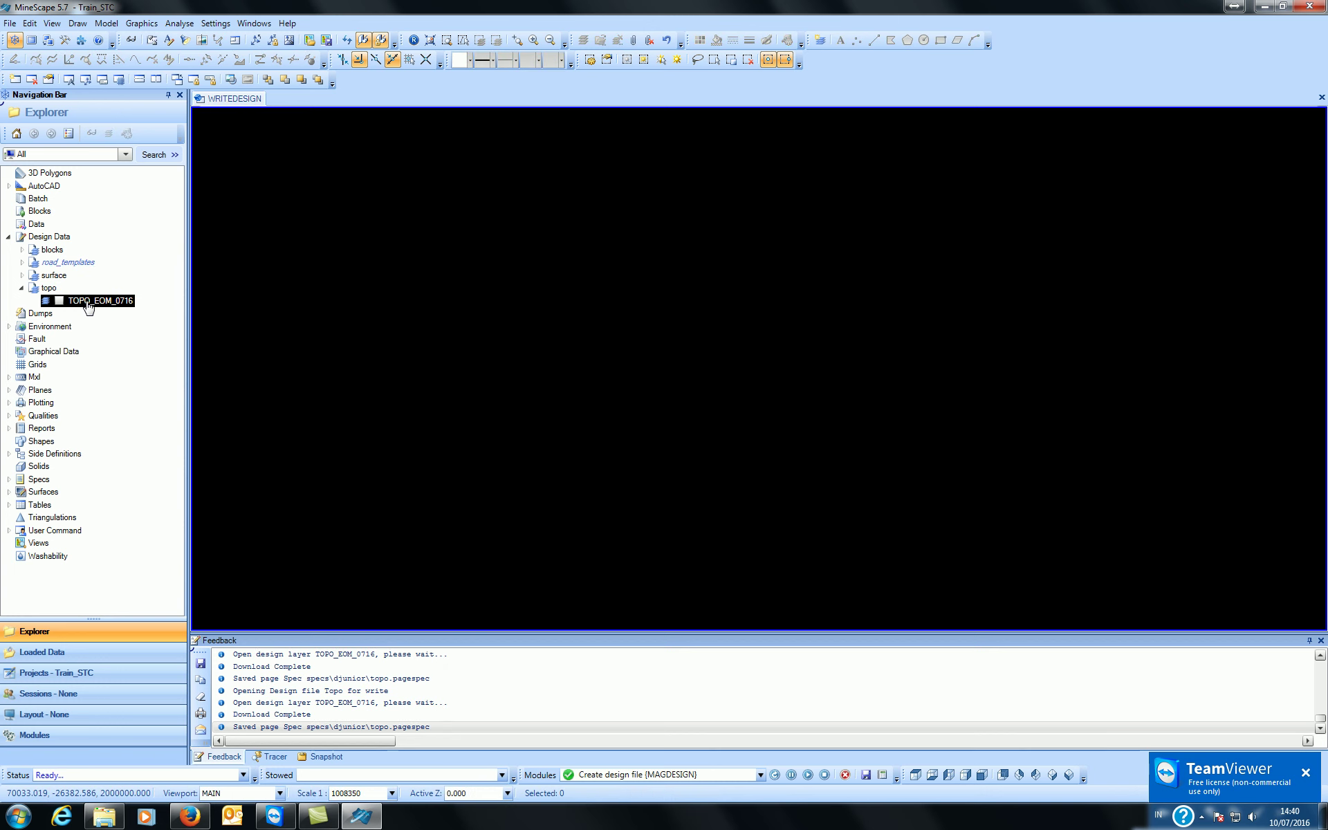
- Rename the TOPO_EOM_0716 layer of the topo design file as Topo_Eom_0516
right_click(84, 303)
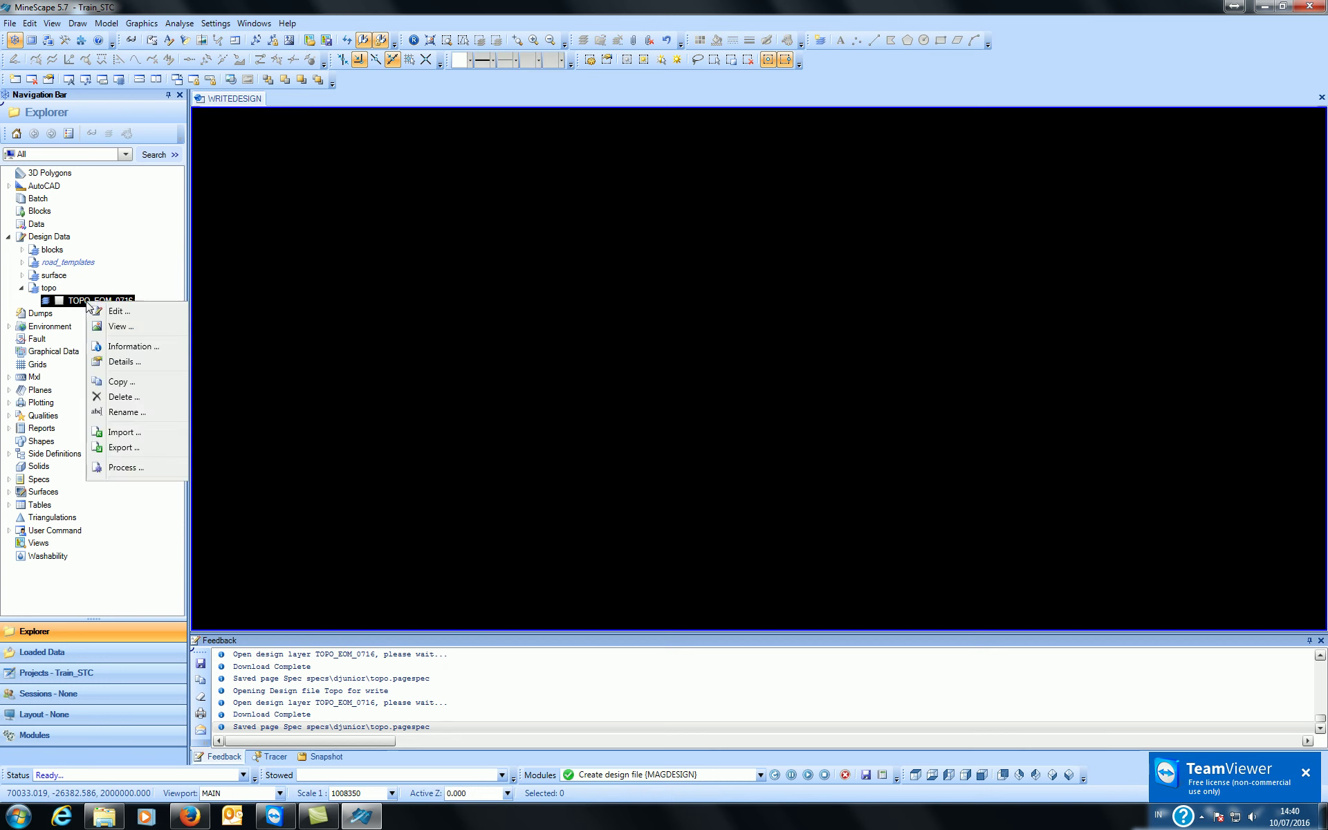
click(127, 412)
click(678, 426)
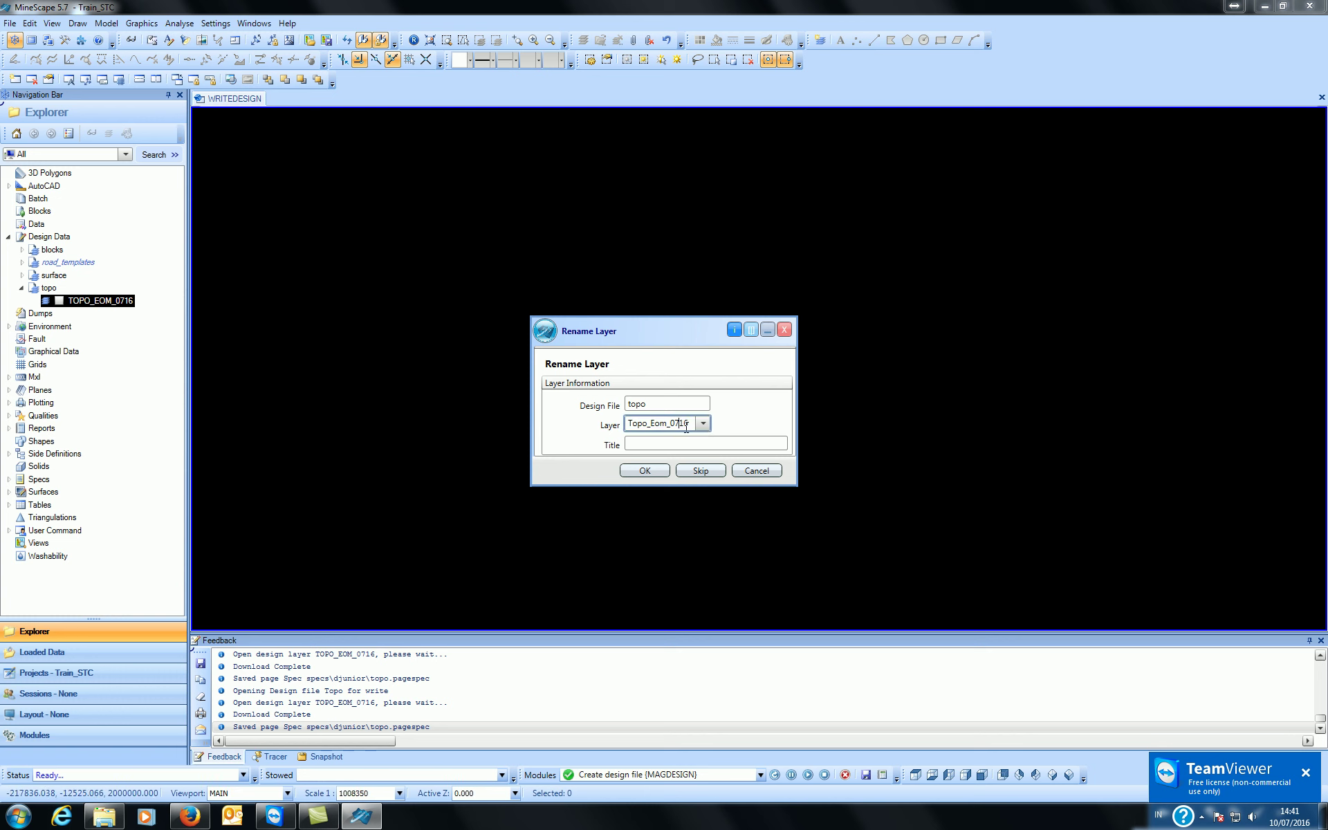
key(BackSpace)
text(5)
click(643, 471)
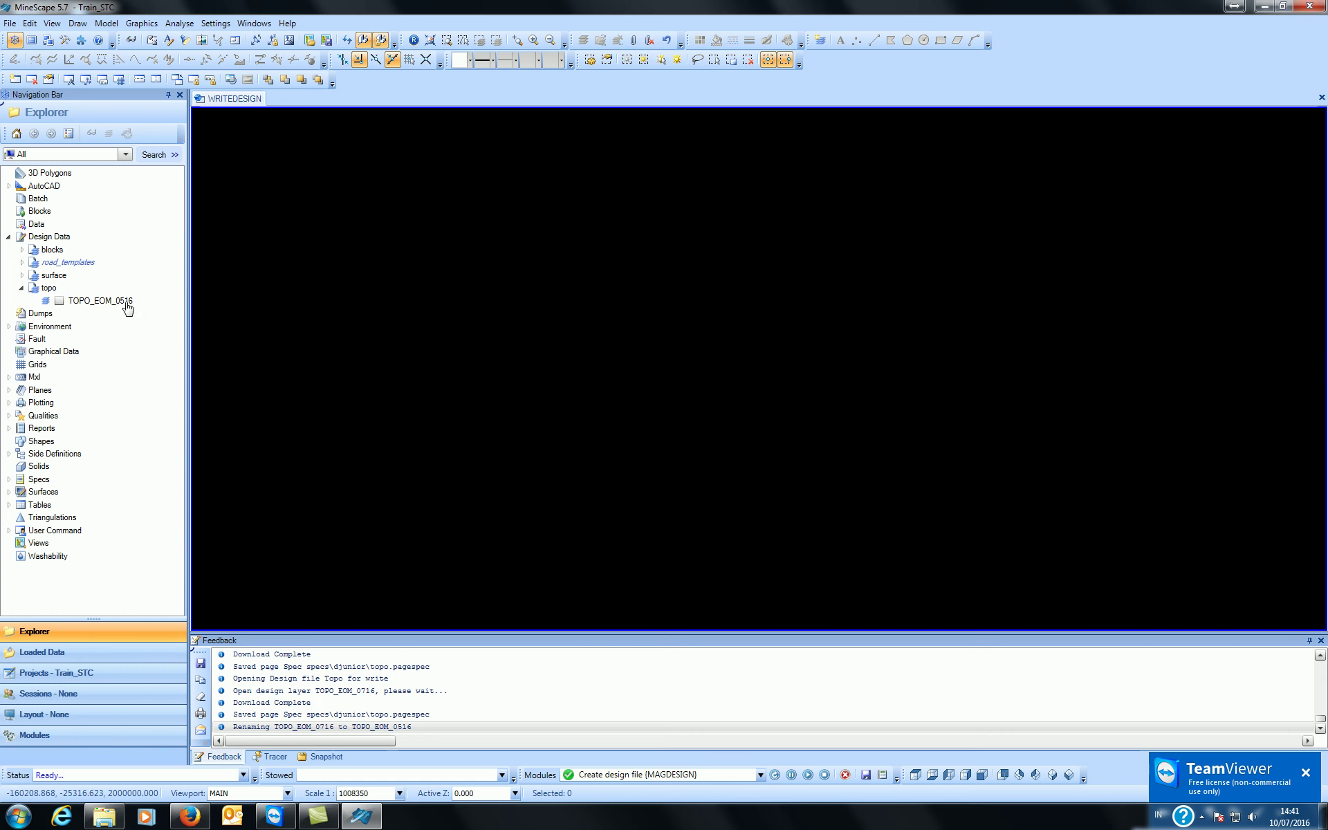
- Open the TOPO_EOM_0516 layer of the topo design file for editing
click(127, 307)
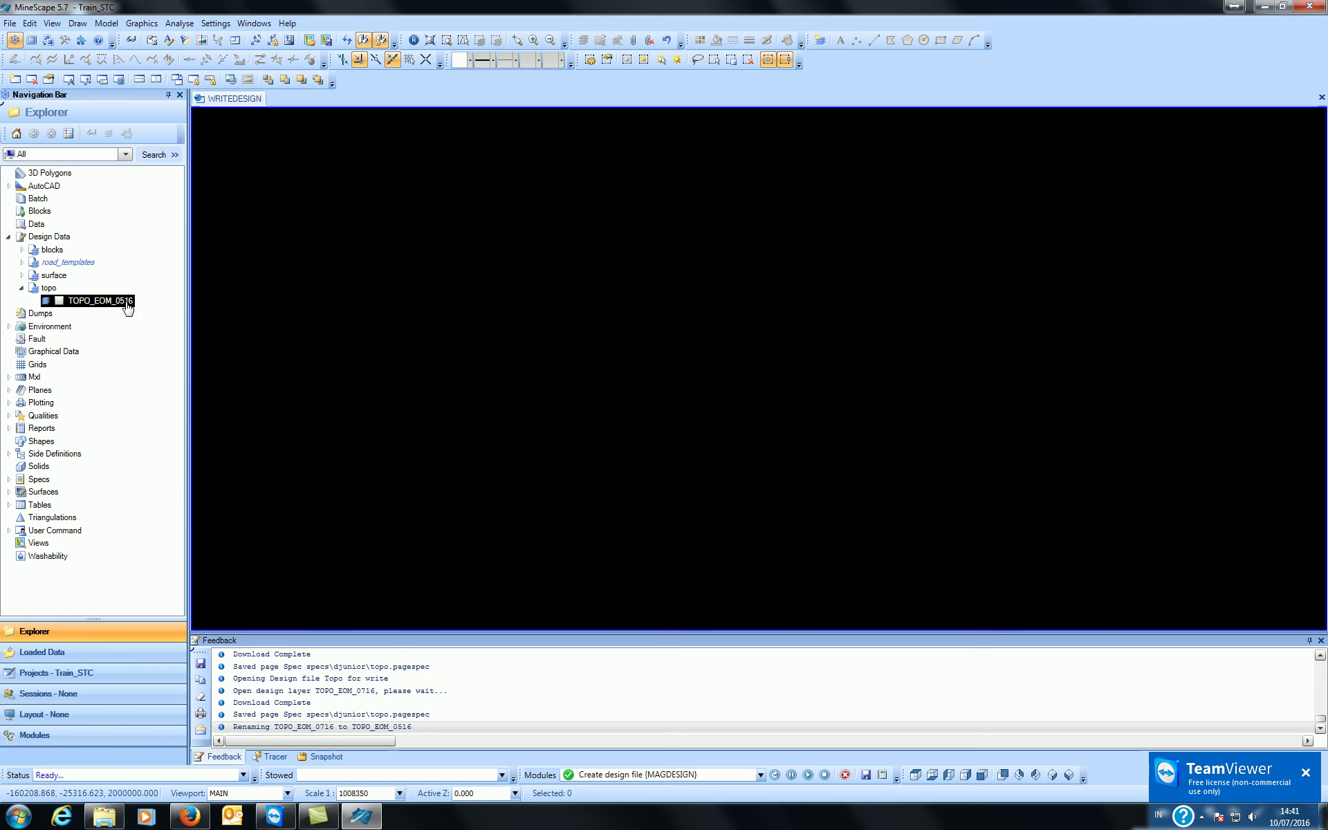
right_click(65, 304)
click(67, 311)
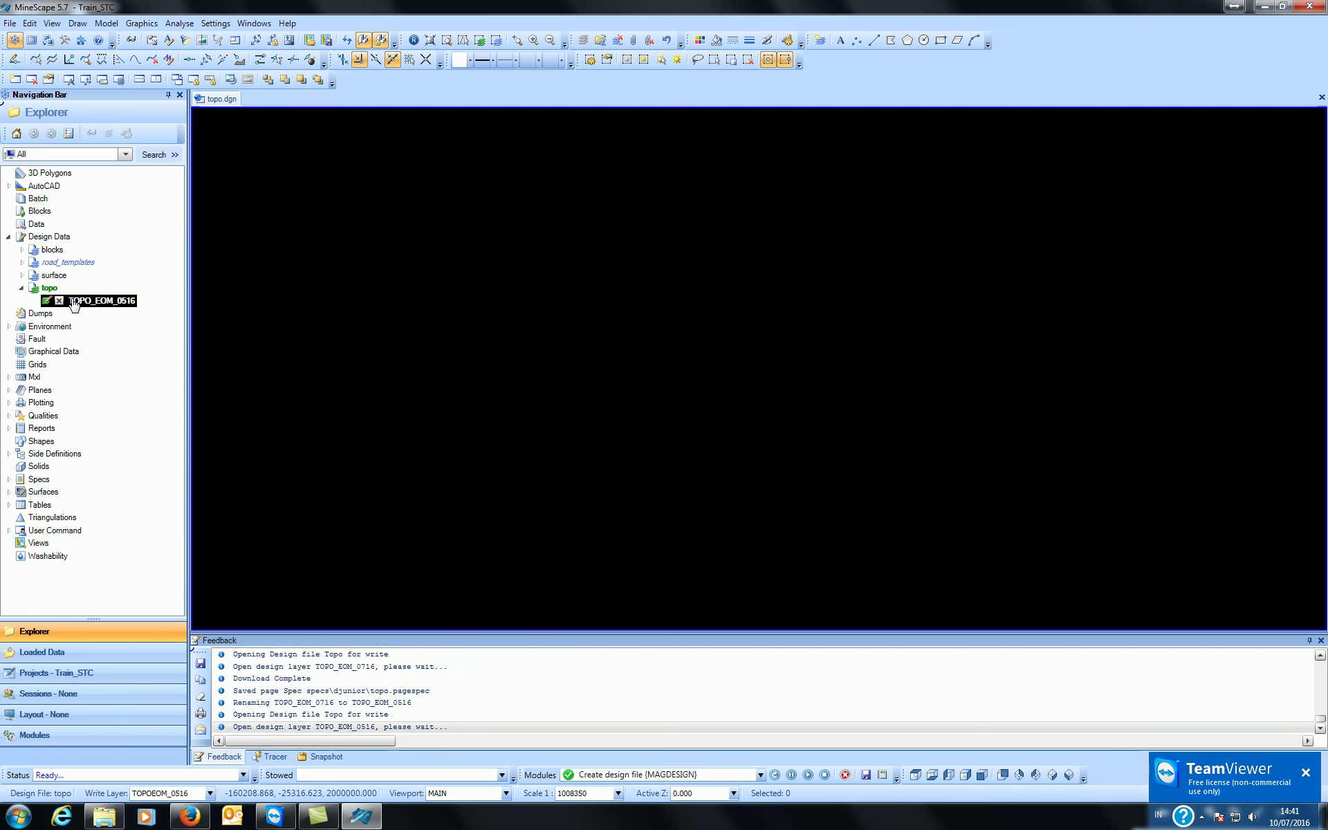
right_click(71, 300)
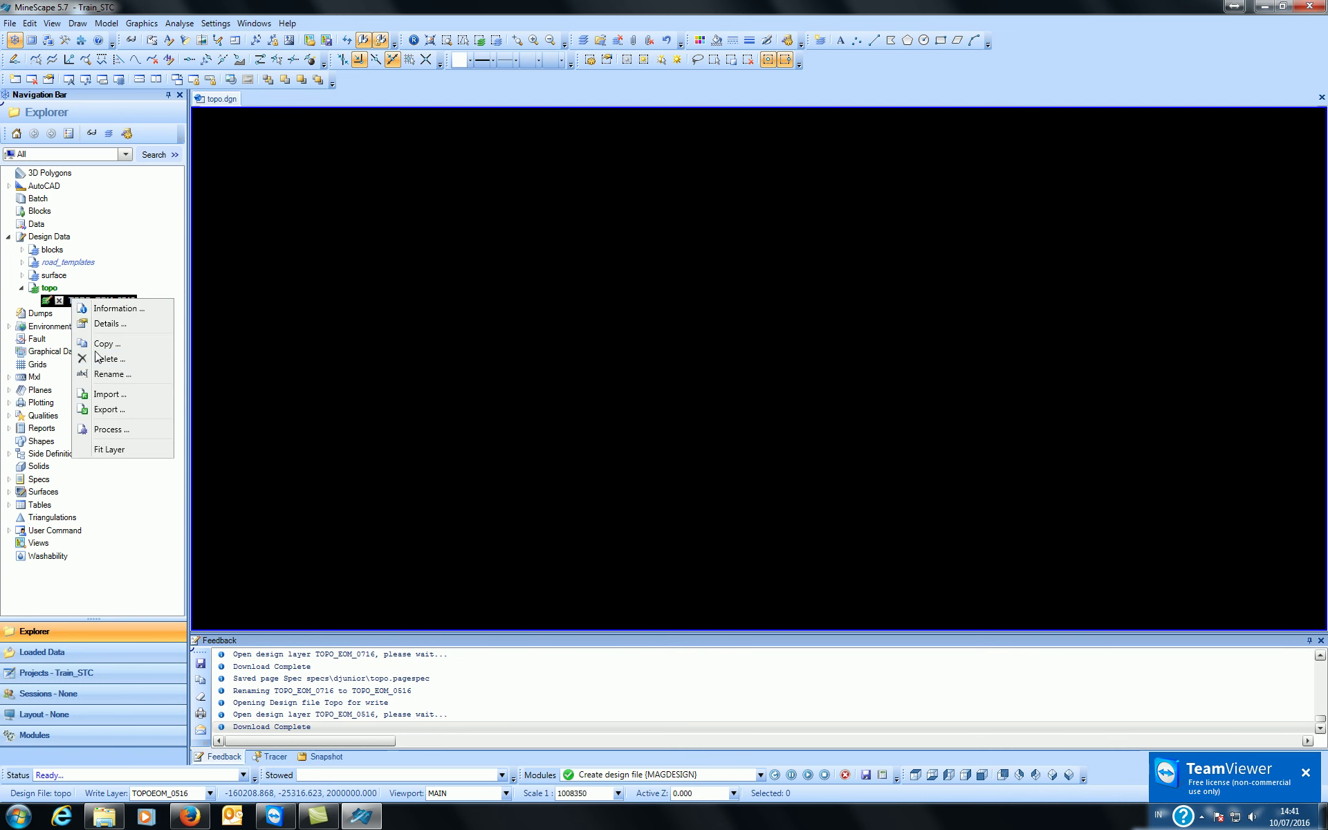
click(105, 394)
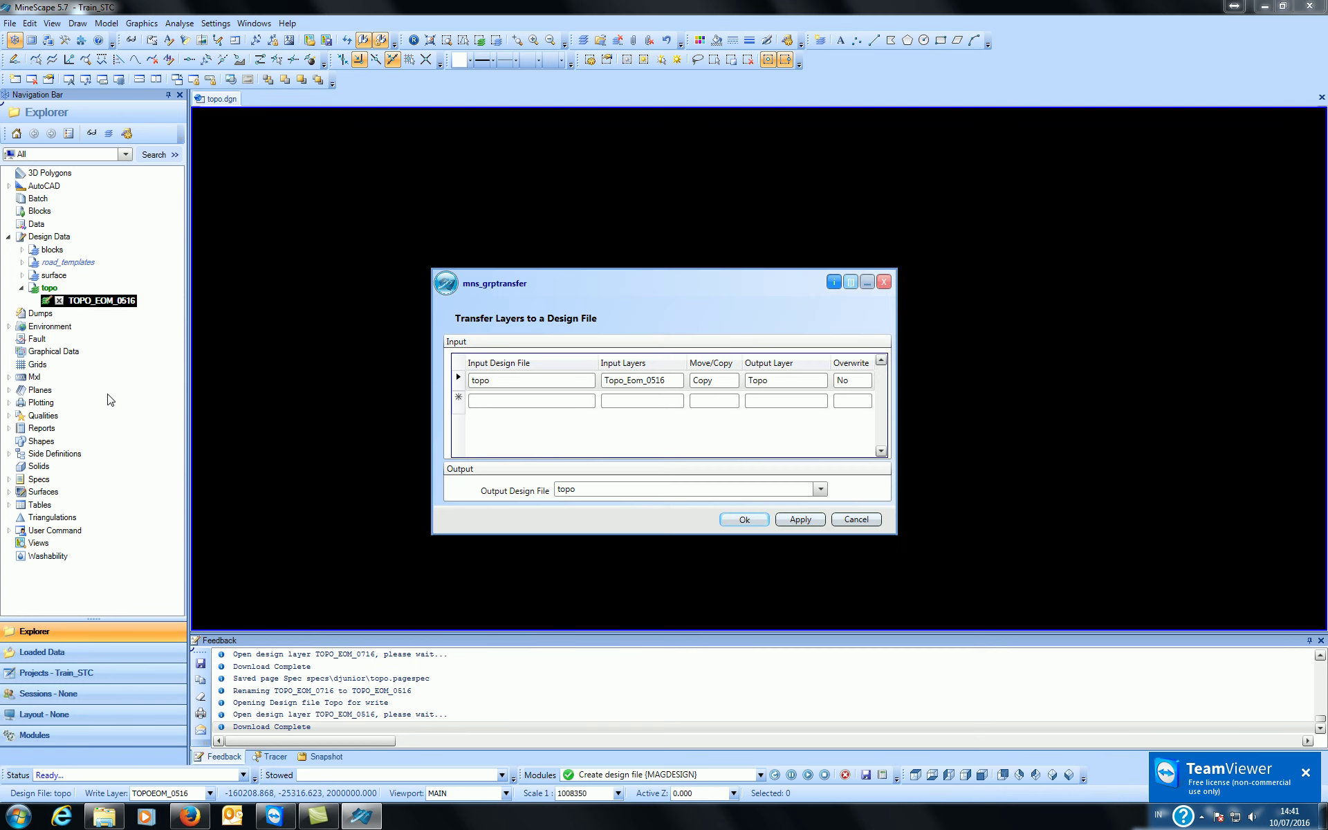
click(848, 523)
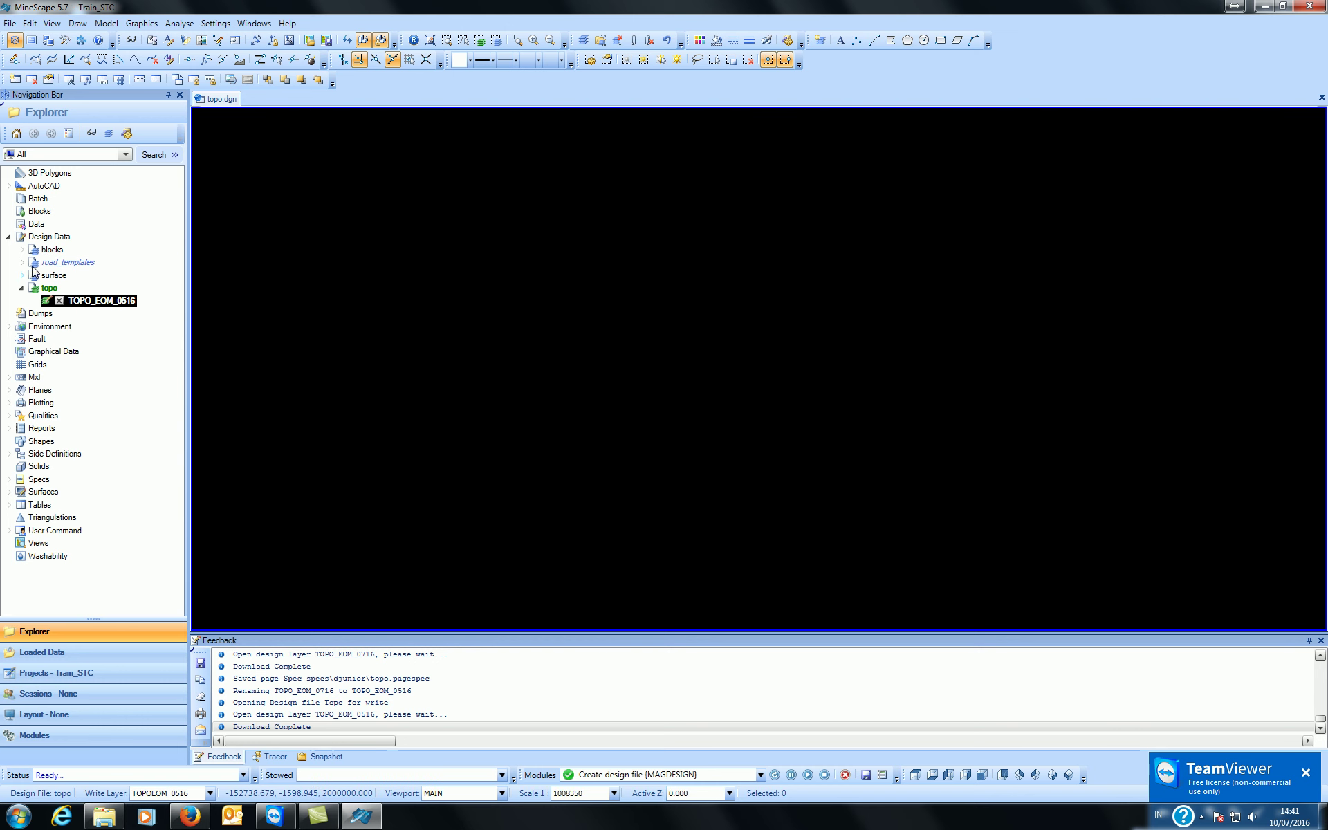
- Start a DXF/DWG import into the topo design file with R1605_RAMA_EOM as the input drawing
right_click(49, 288)
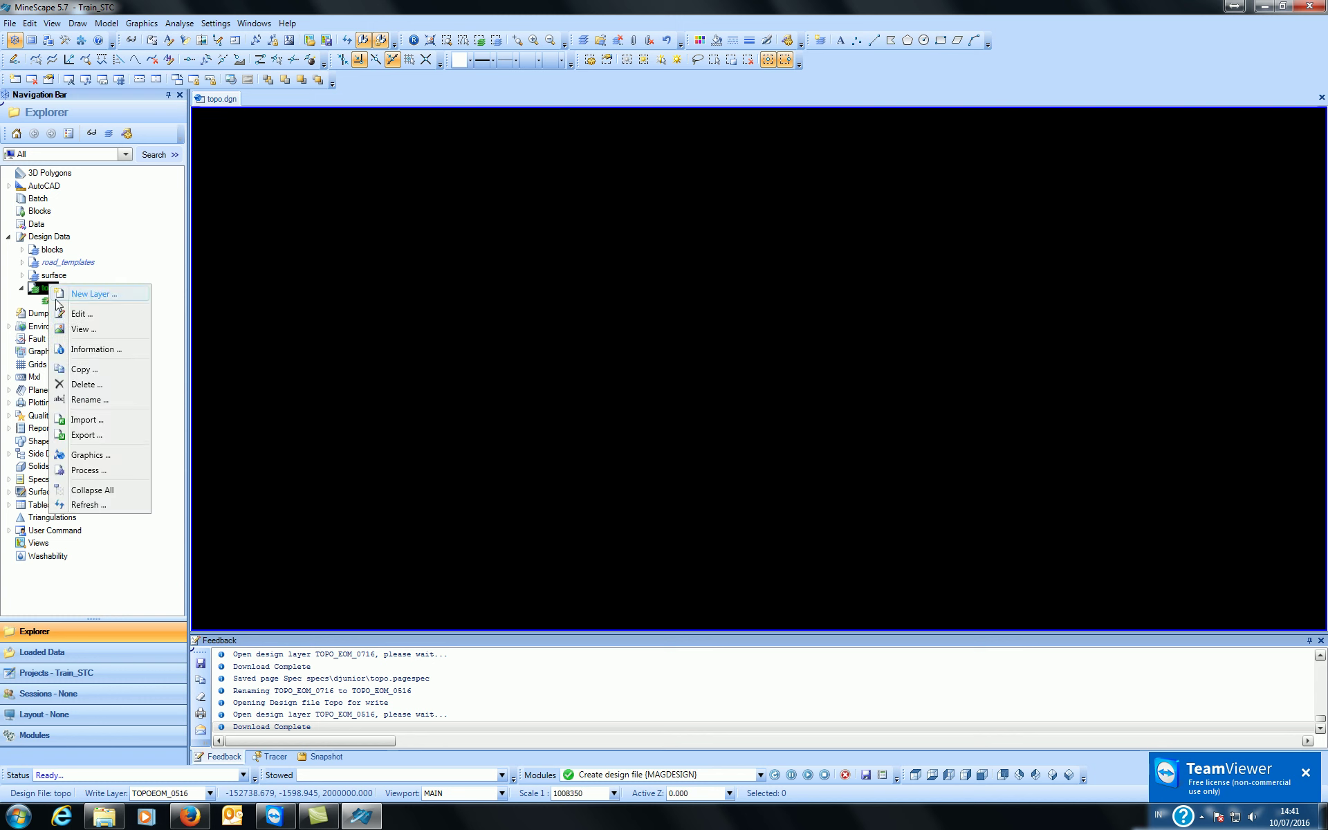
click(86, 421)
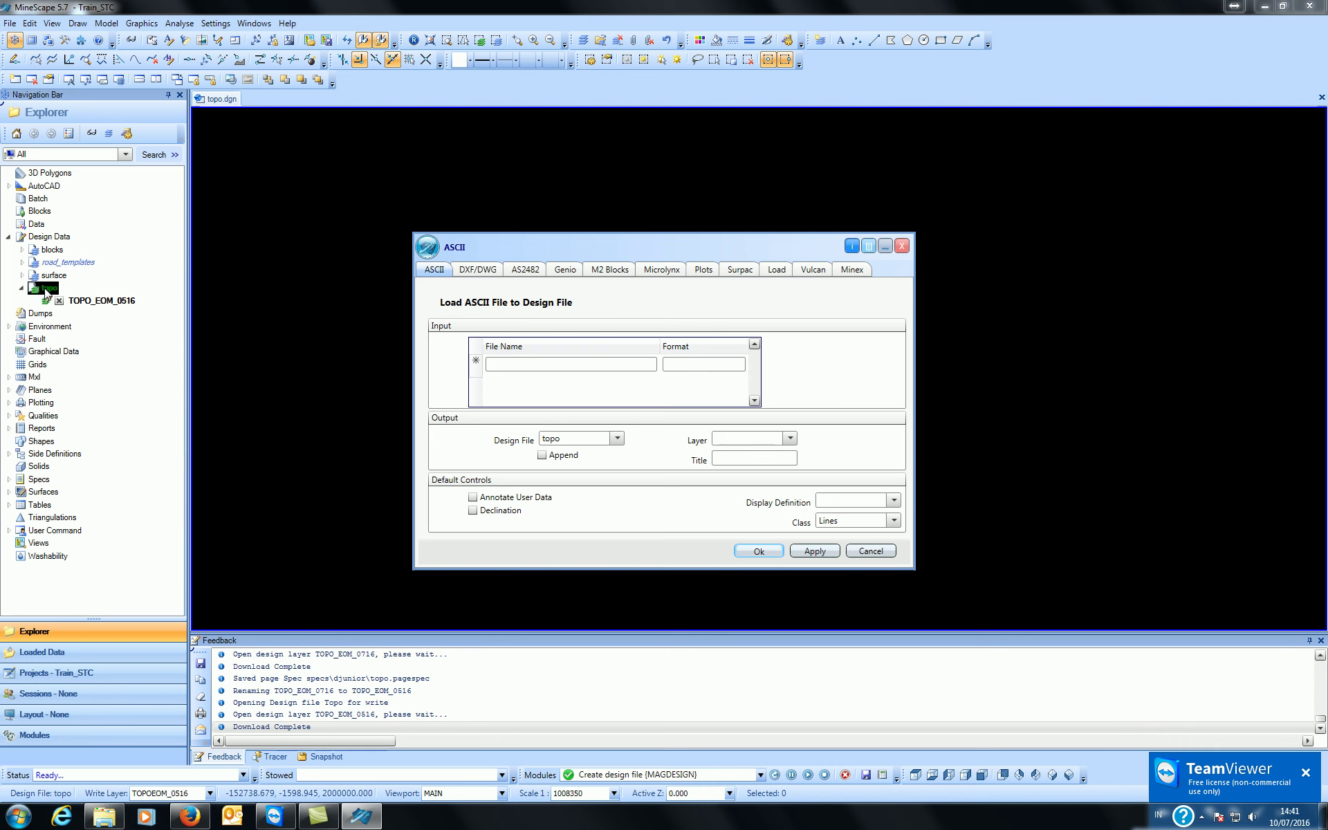
click(478, 270)
click(602, 346)
click(602, 364)
- Pick R1605_Eom_Rama from the drawing's file layers as the search layer for the import
click(862, 369)
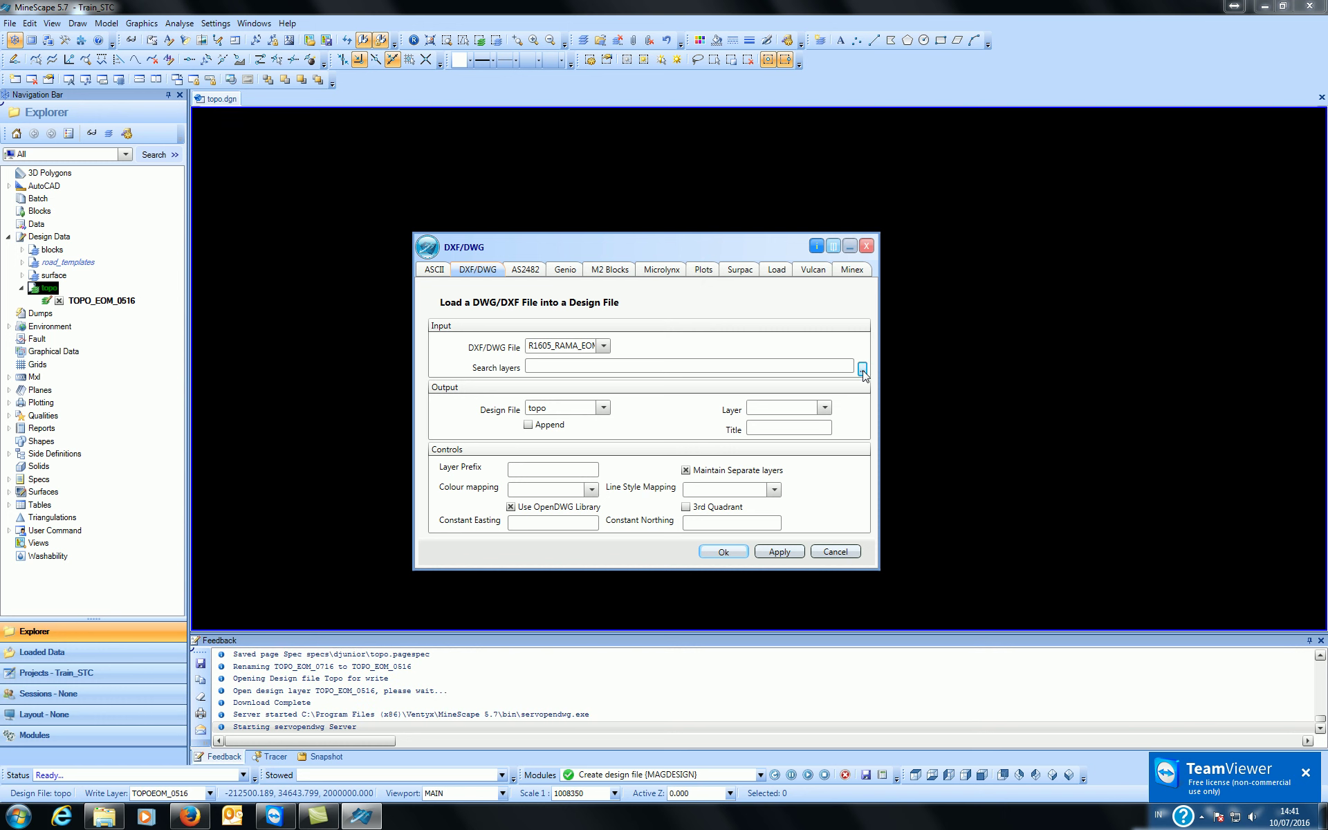
click(792, 488)
click(792, 488)
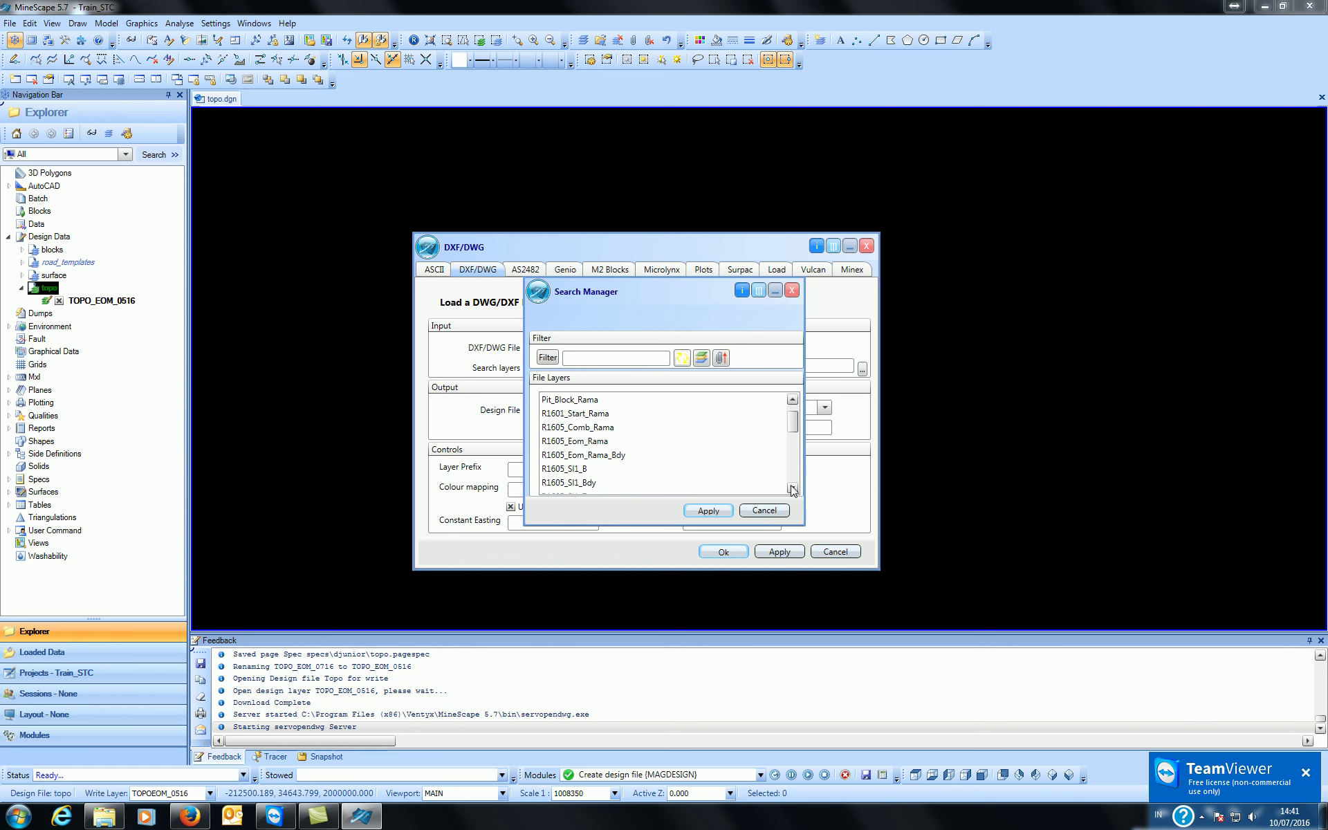
click(601, 430)
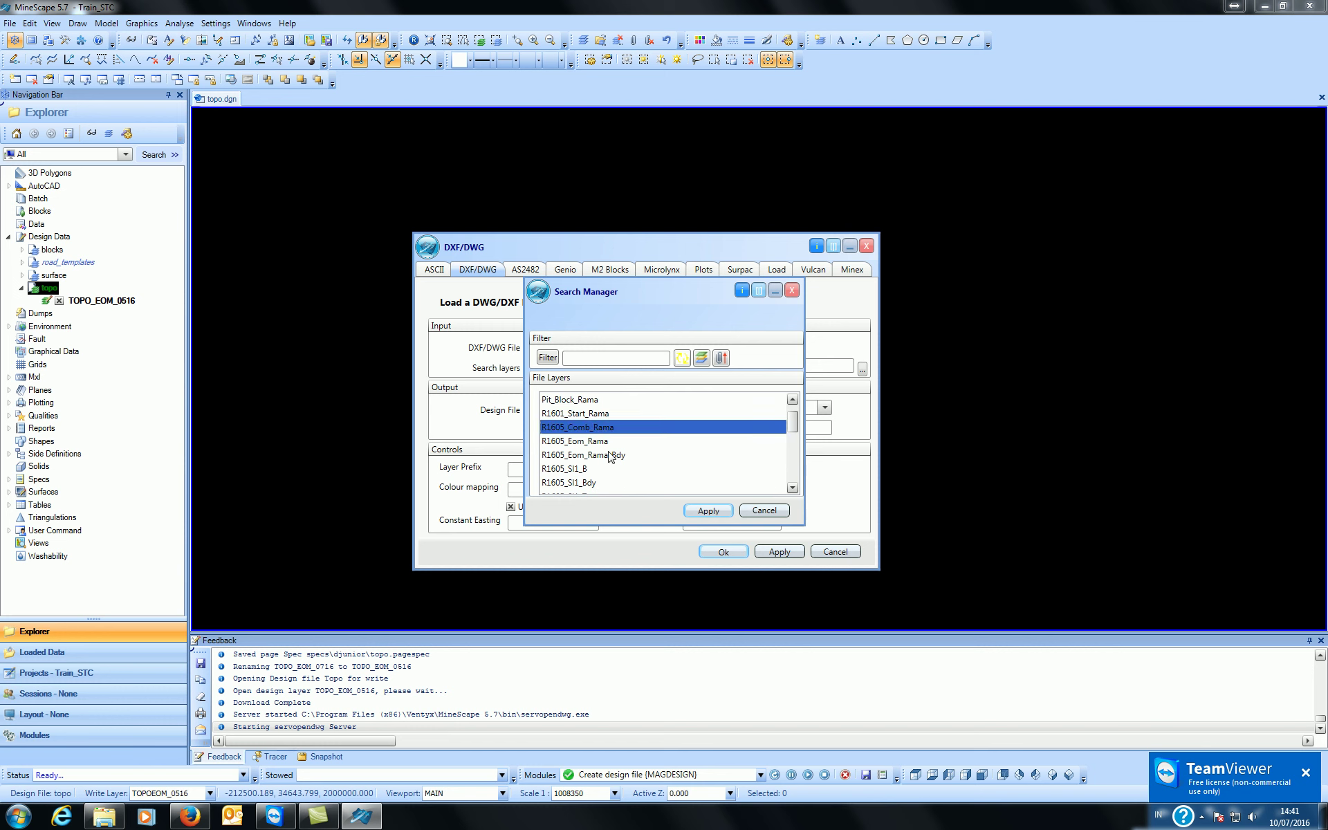
click(606, 443)
click(607, 455)
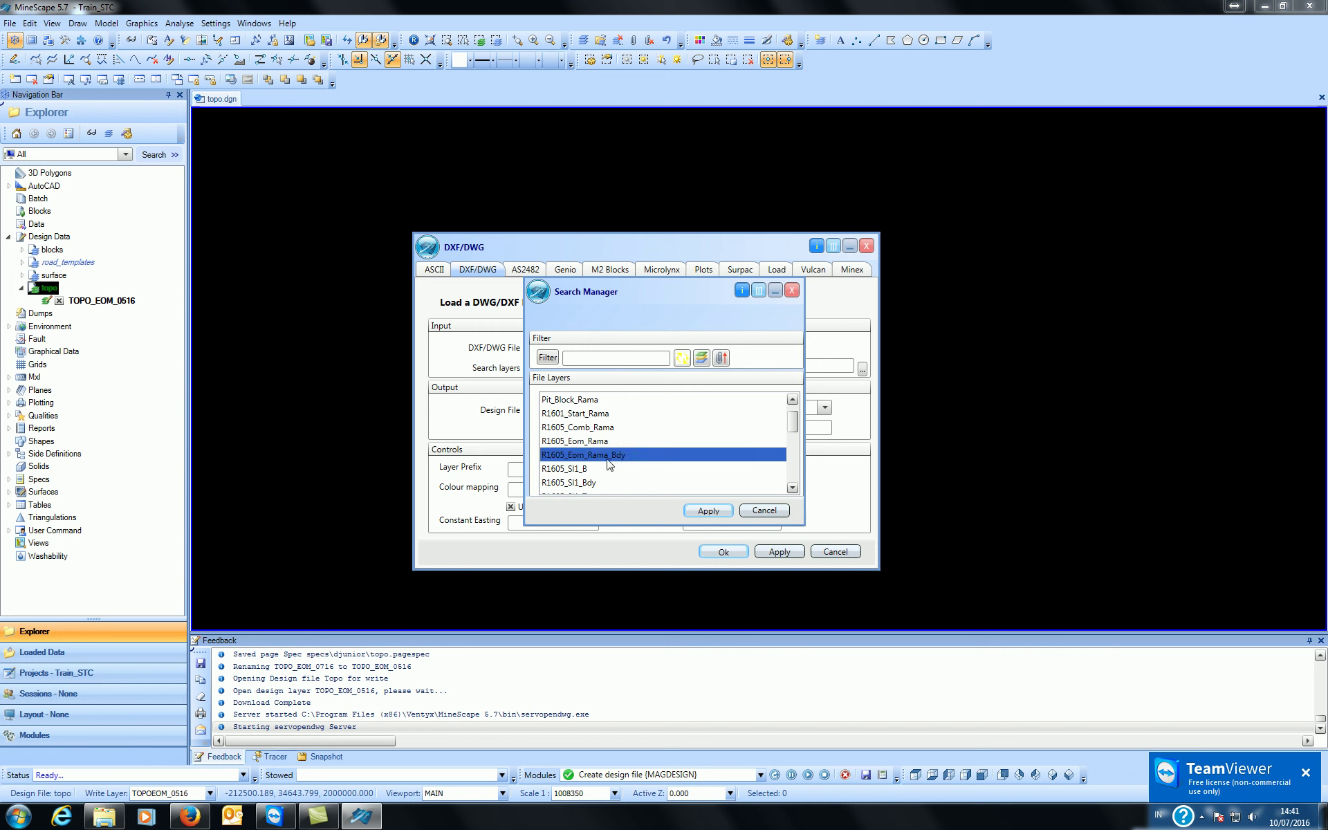
click(609, 430)
scroll(630, 463, down, 1)
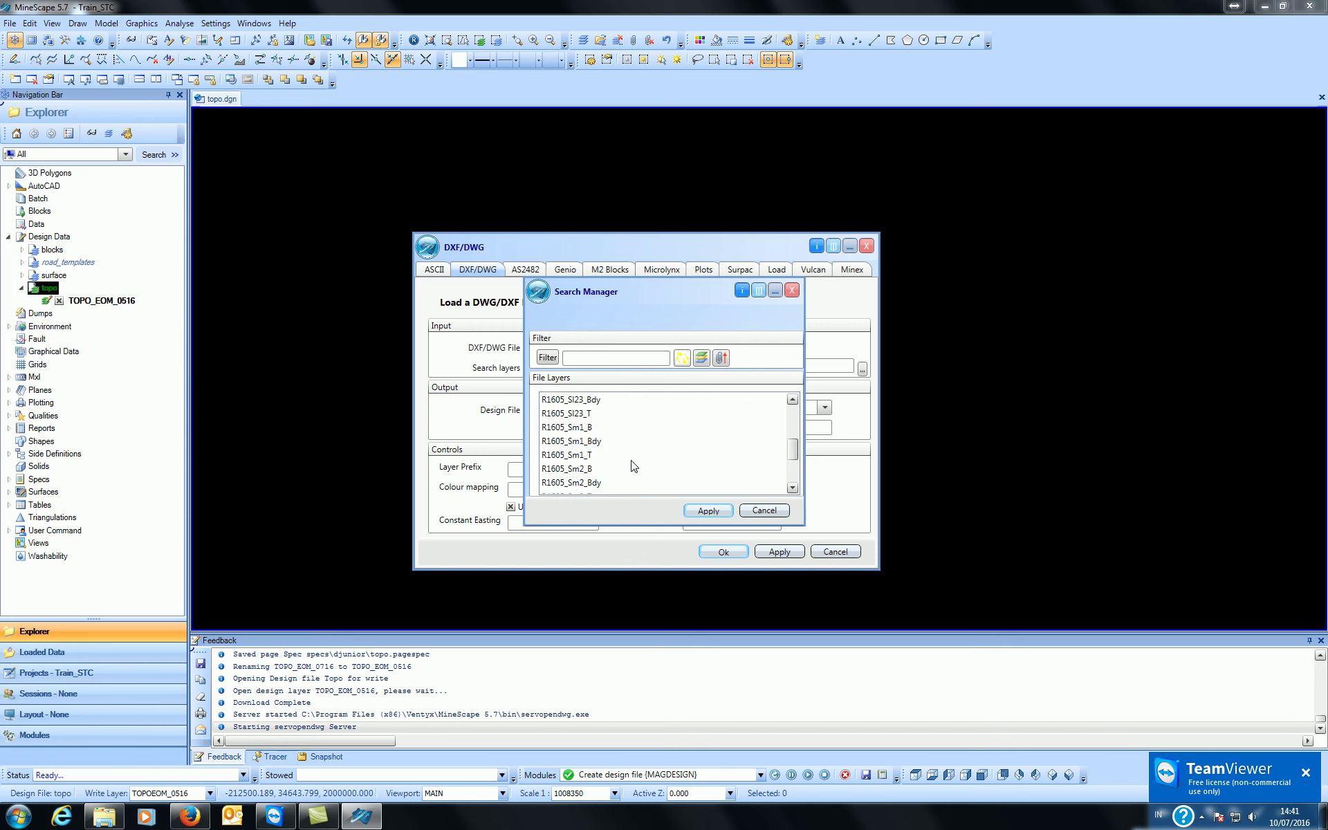
scroll(630, 464, up, 1)
scroll(631, 465, down, 5)
scroll(632, 465, up, 5)
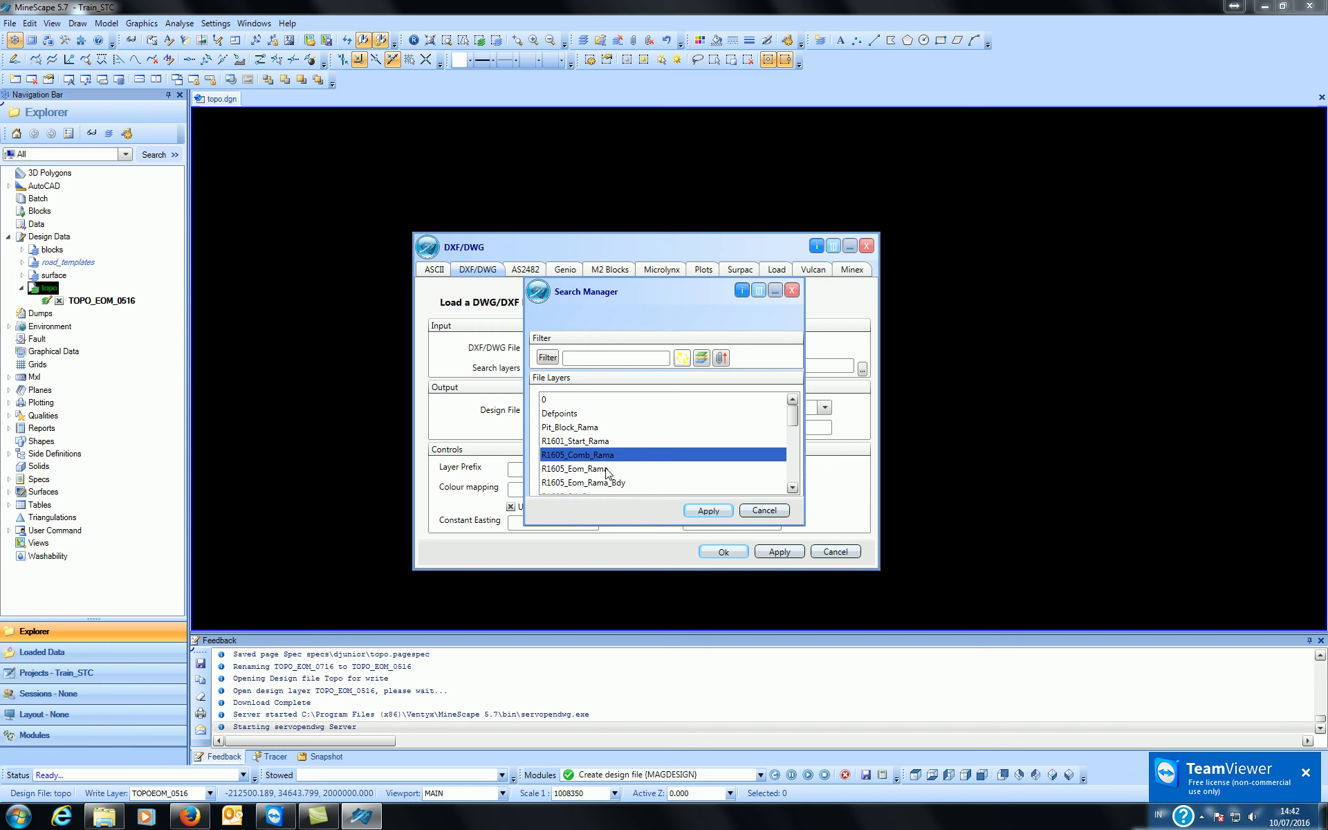
click(612, 469)
scroll(707, 456, down, 1)
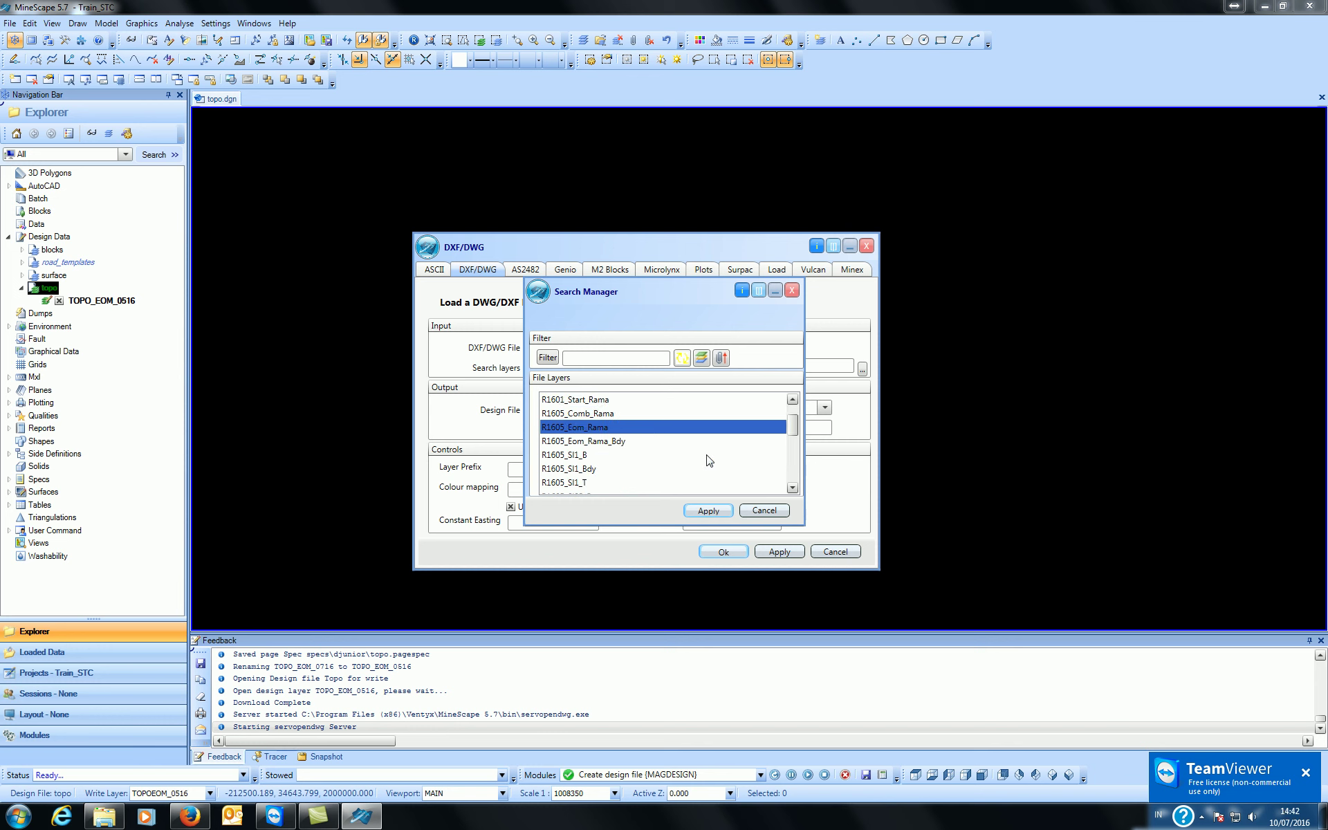
click(709, 510)
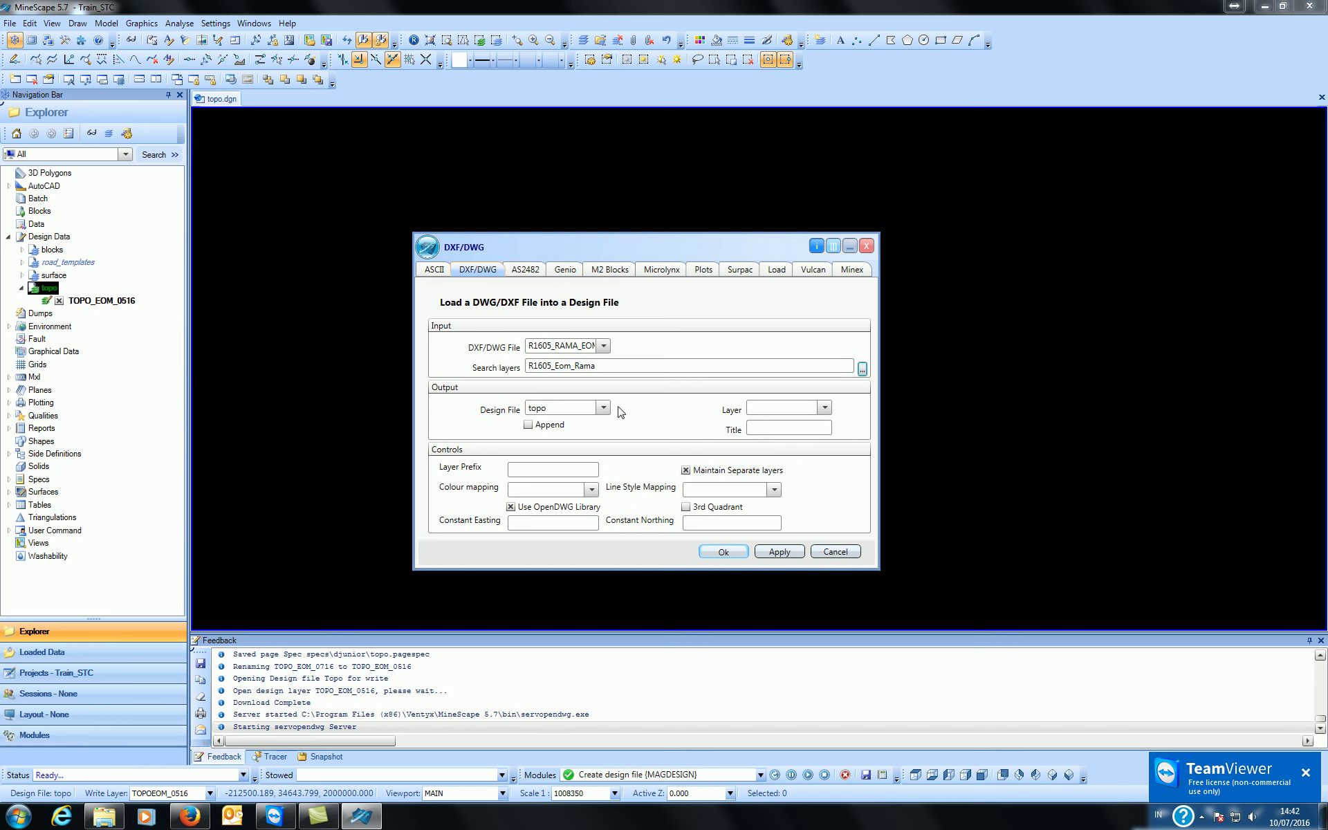
- Set the output layer of the DWG import to TOPO_EOM_0516
click(794, 412)
click(824, 410)
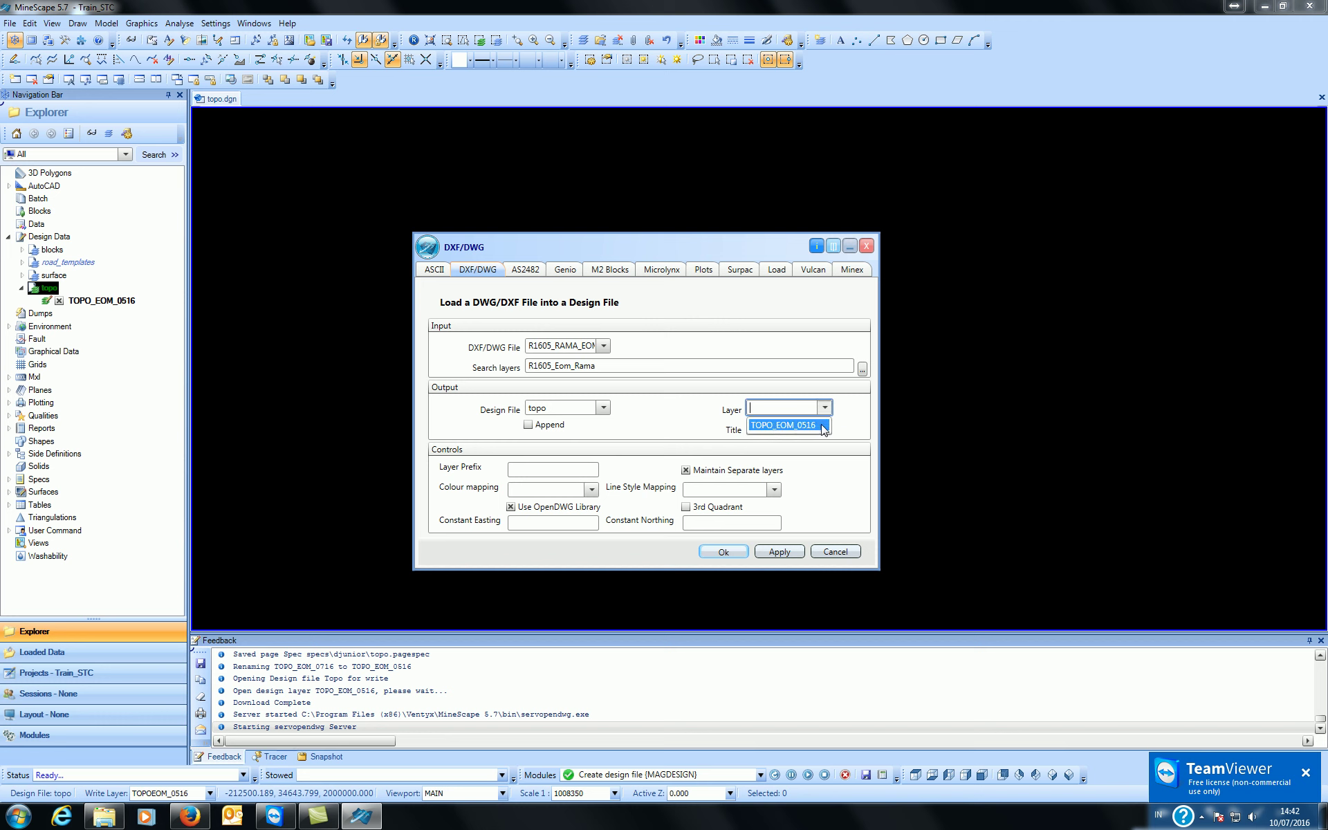
click(823, 427)
- Reopen the drawing's layer search and cancel it without a selection, and try the layer prefix x before clearing it
click(585, 472)
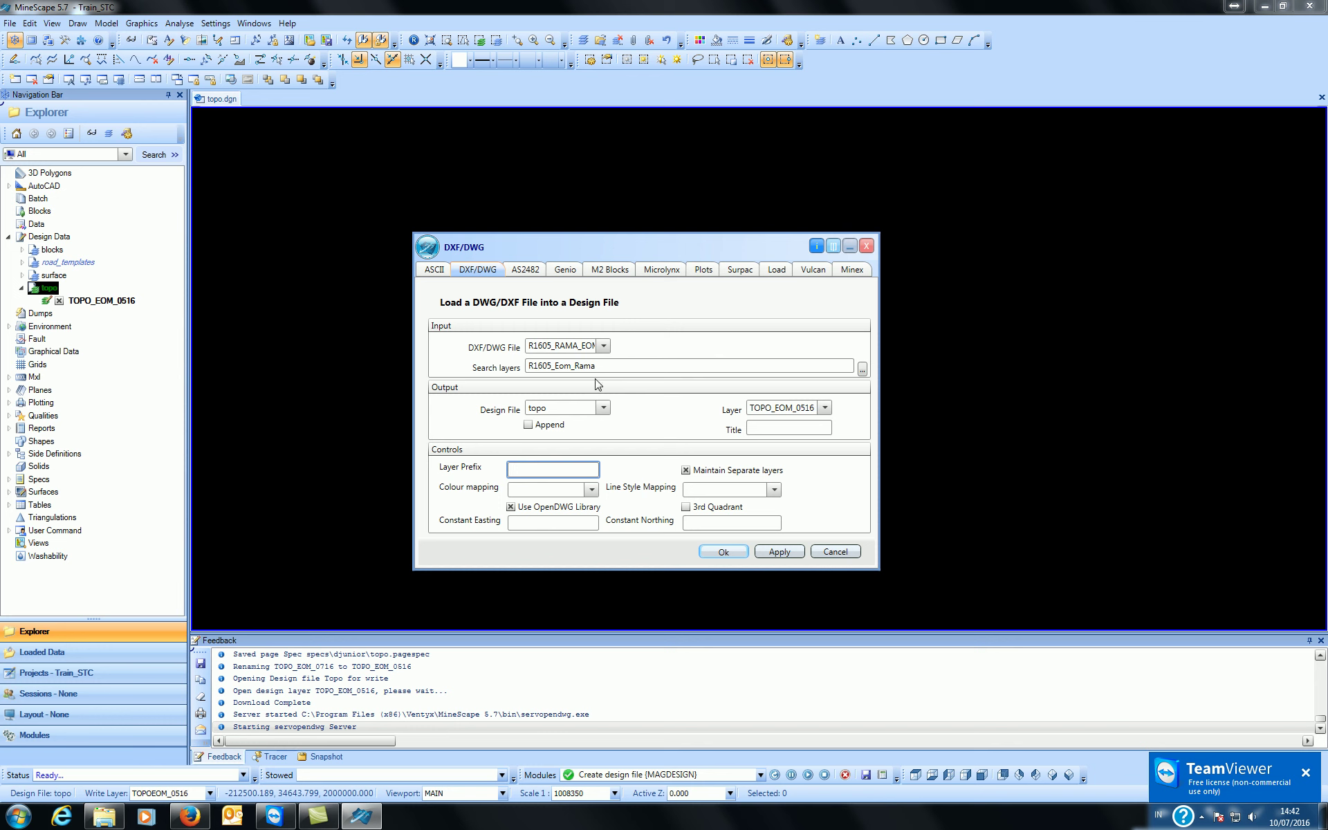
click(863, 368)
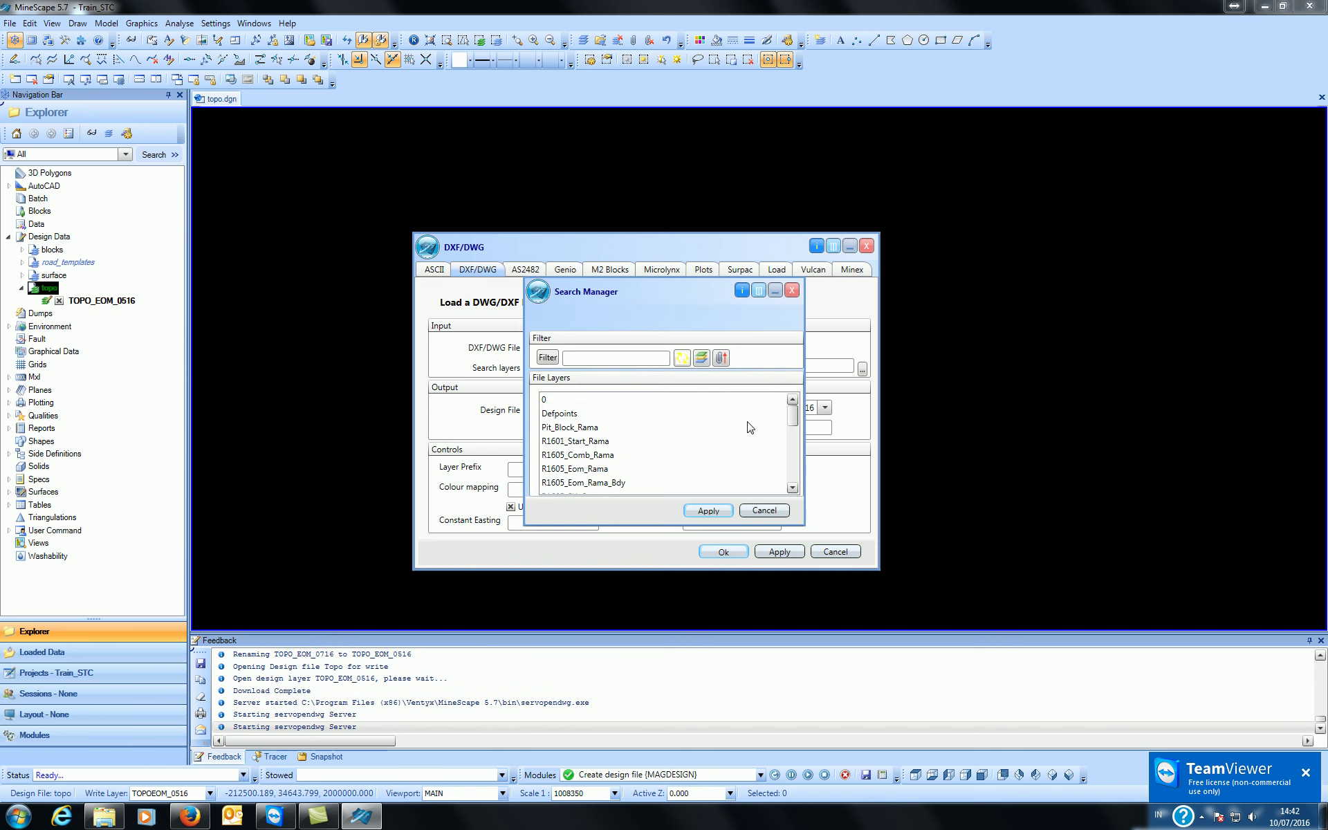
click(763, 511)
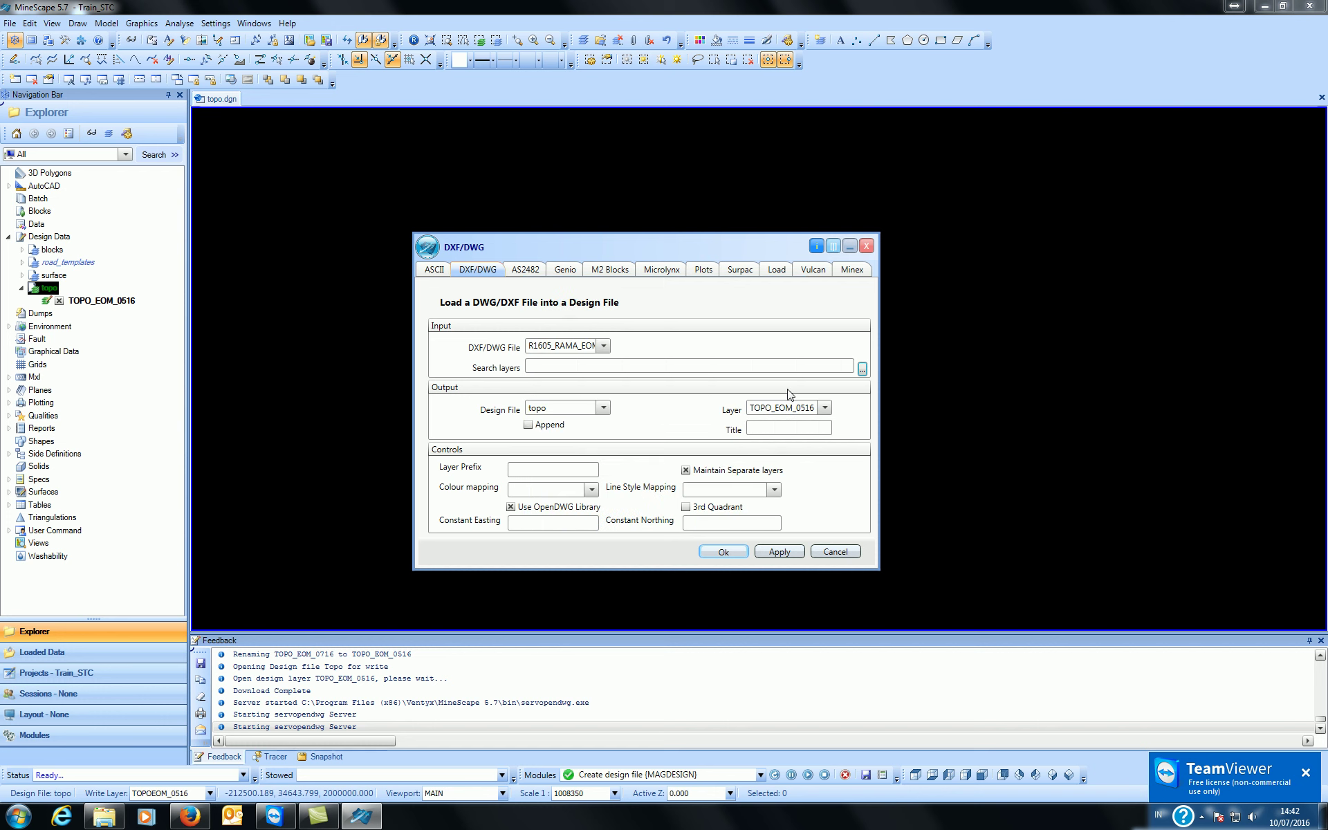
click(580, 471)
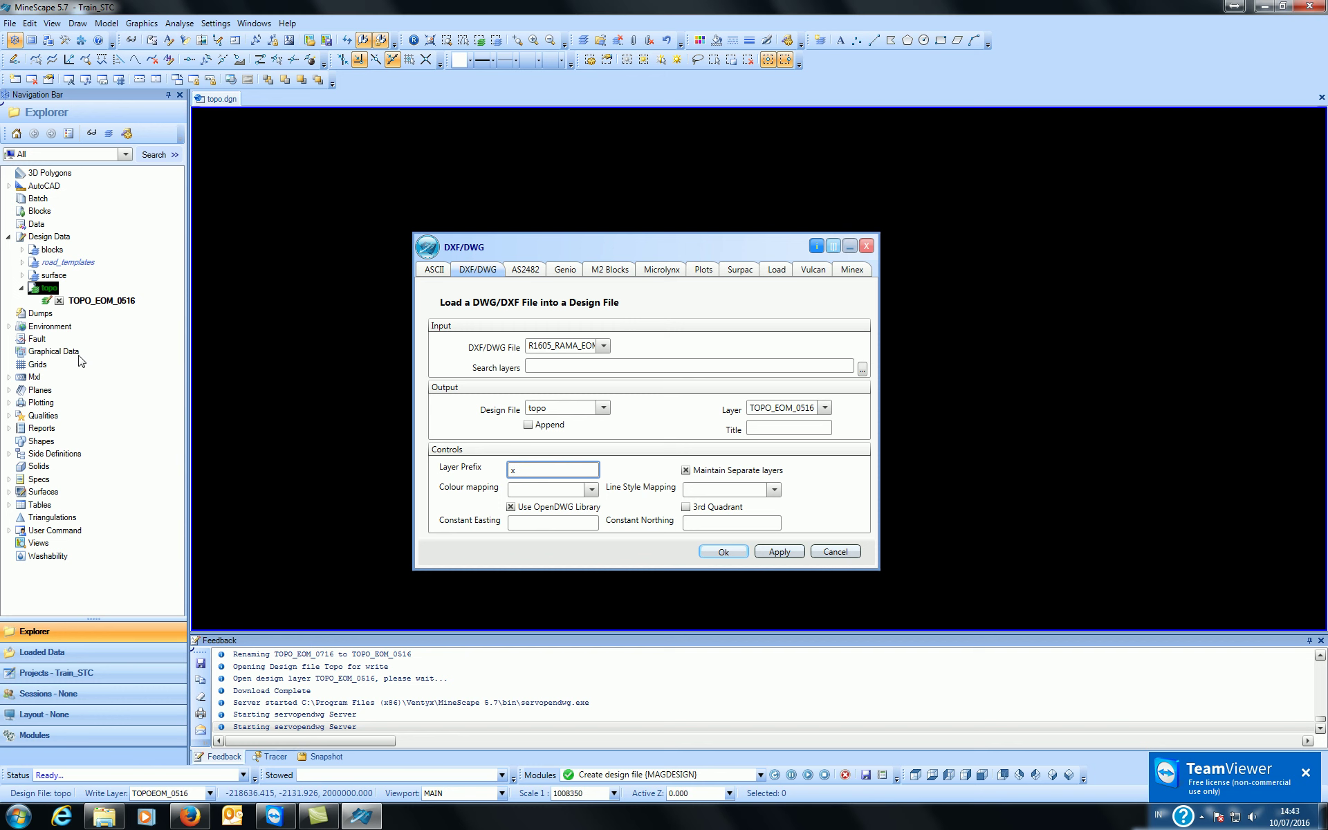
double_click(535, 471)
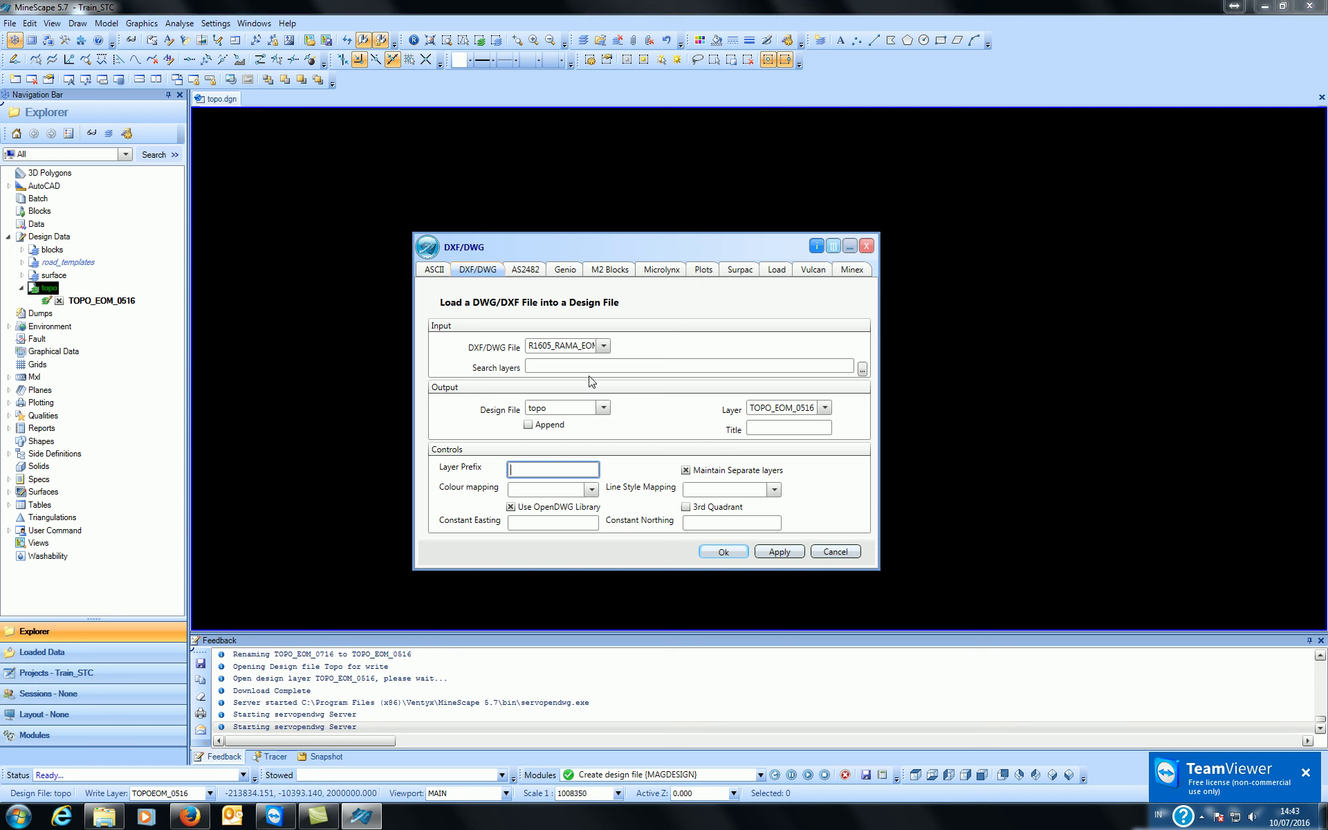
- Choose R1605_Eom_Rama from the drawing's file layers again as the import's search layer
click(862, 370)
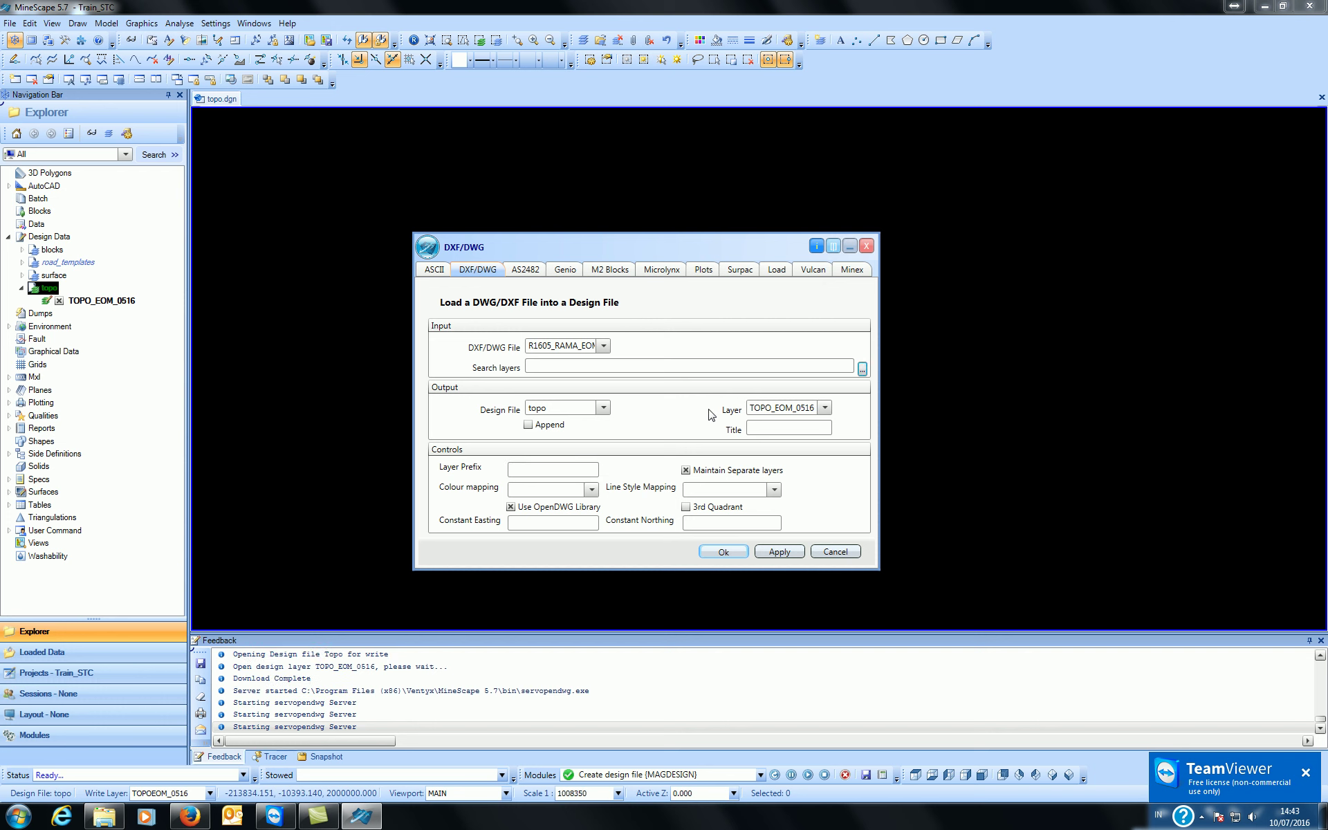
click(602, 469)
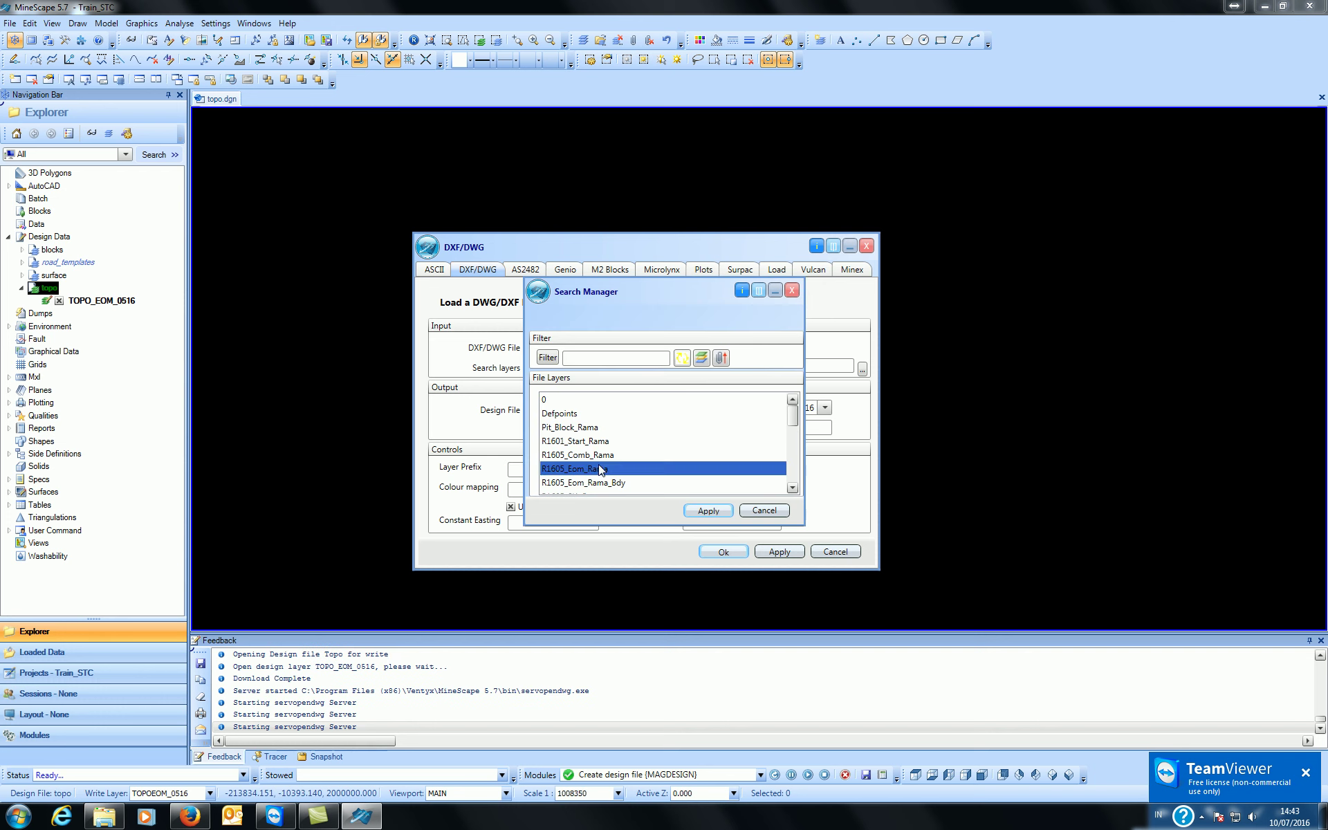
click(705, 511)
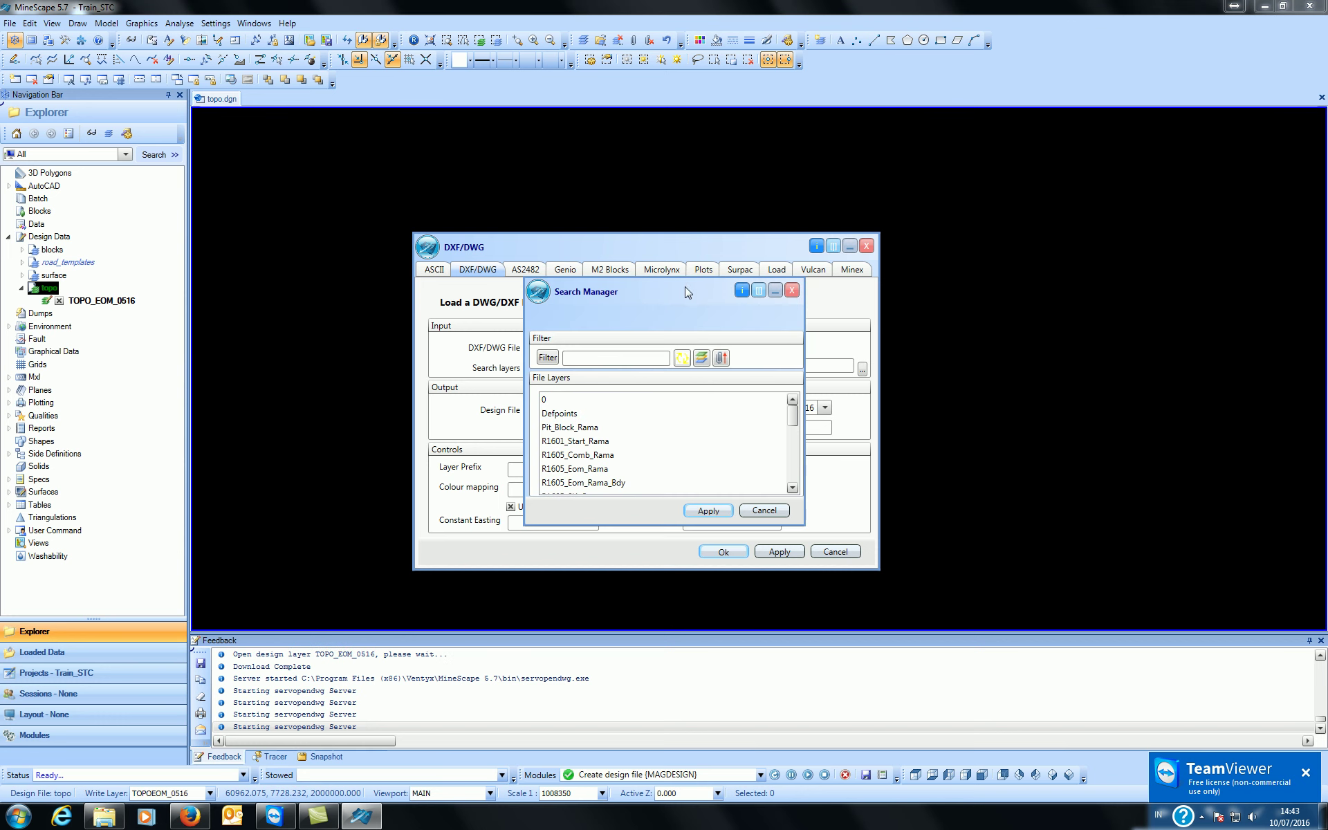
- Reopen the drawing's layer search and try selecting a continuous range of file layers starting at Pit_Block_Rama
drag(684, 289, 585, 143)
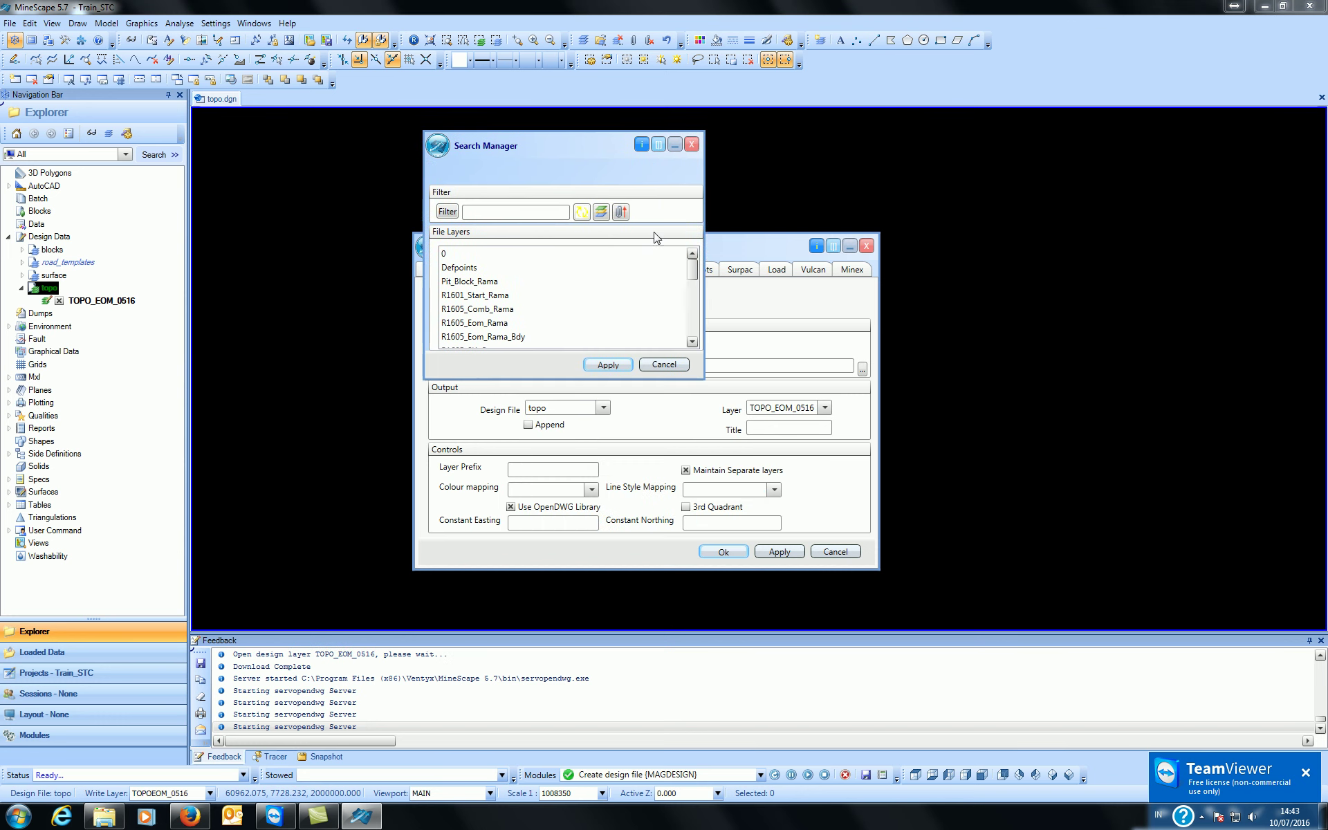
scroll(691, 277, down, 3)
scroll(691, 277, up, 2)
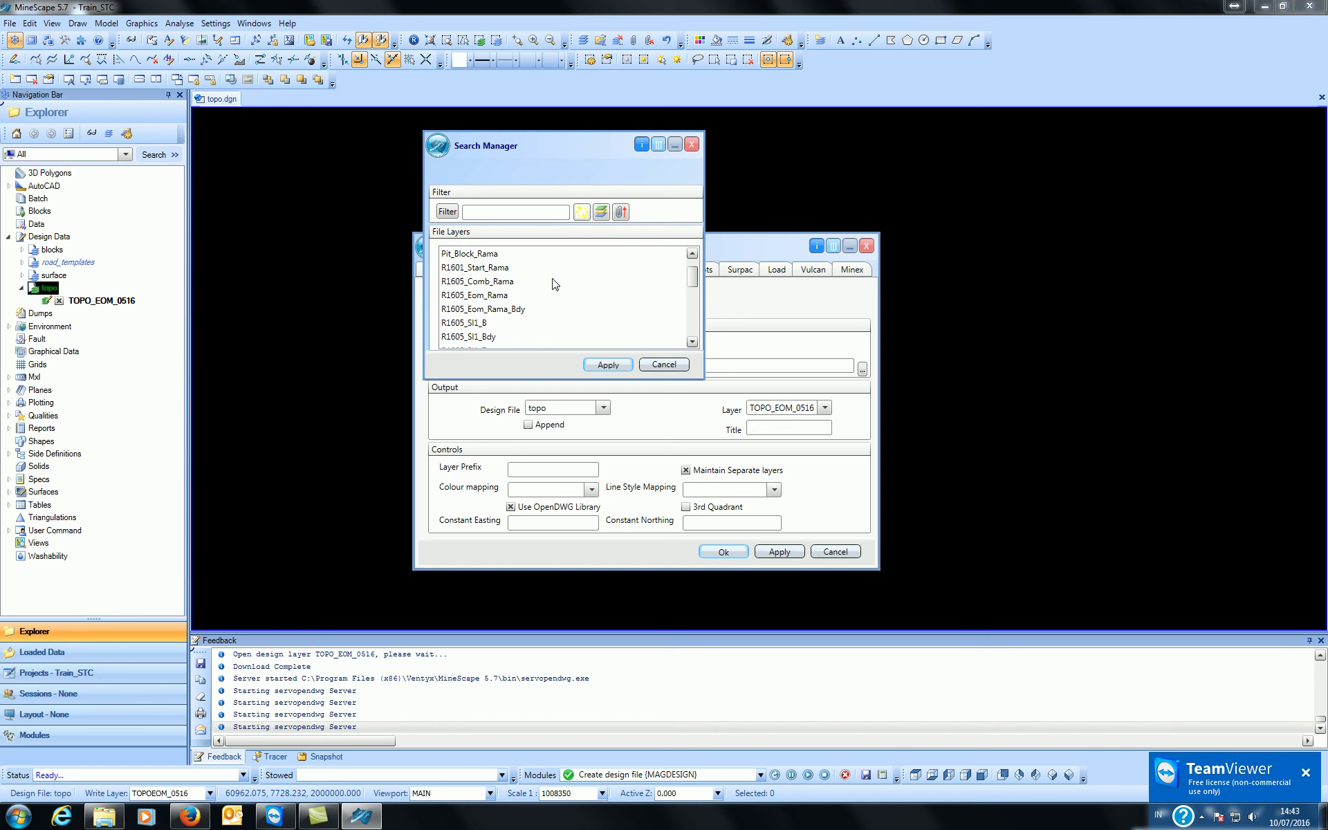
click(503, 255)
scroll(519, 308, down, 4)
scroll(527, 346, down, 2)
shift+click(497, 337)
scroll(559, 321, up, 10)
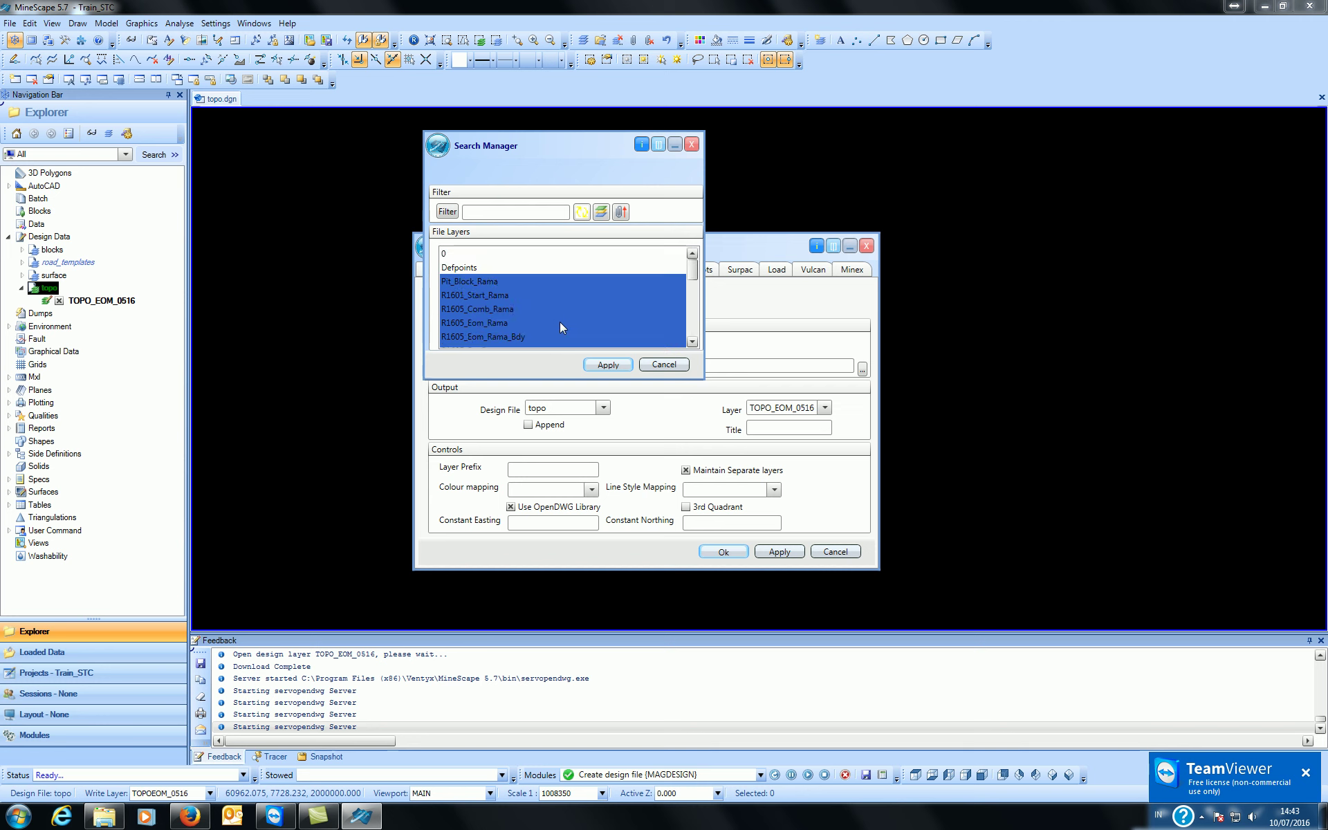
- Turn off Maintain Separate layers for the import and set both the colour mapping and line style mapping to standard
click(685, 471)
click(686, 471)
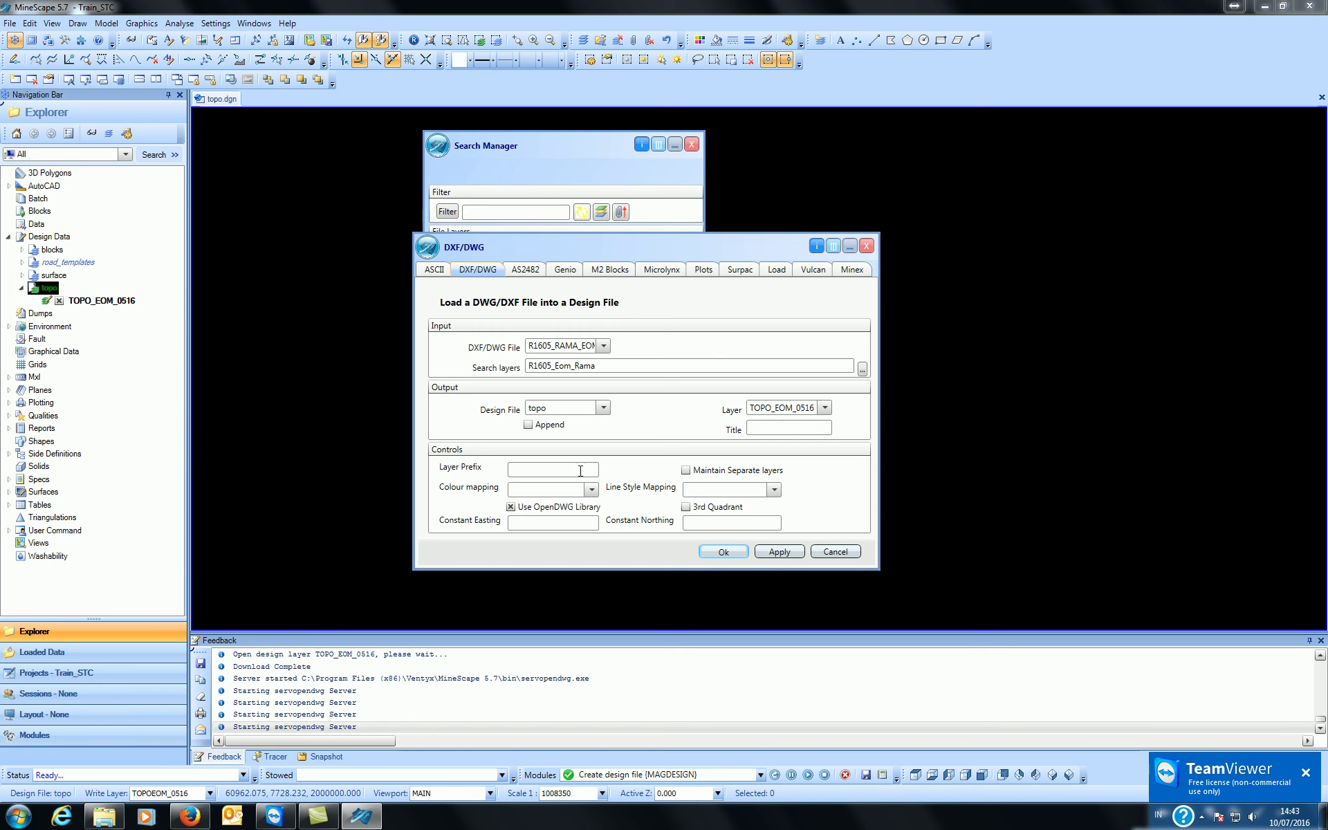
click(685, 470)
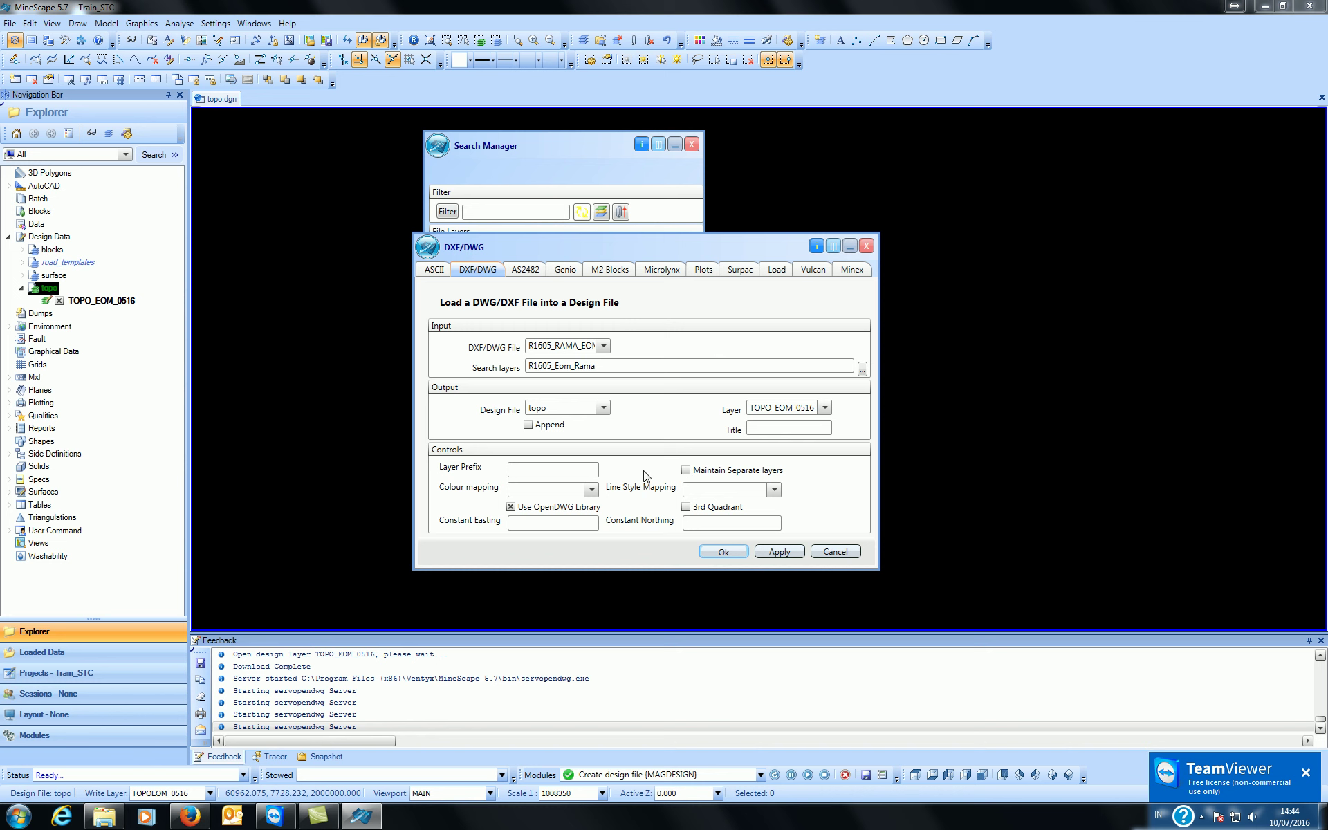
click(591, 490)
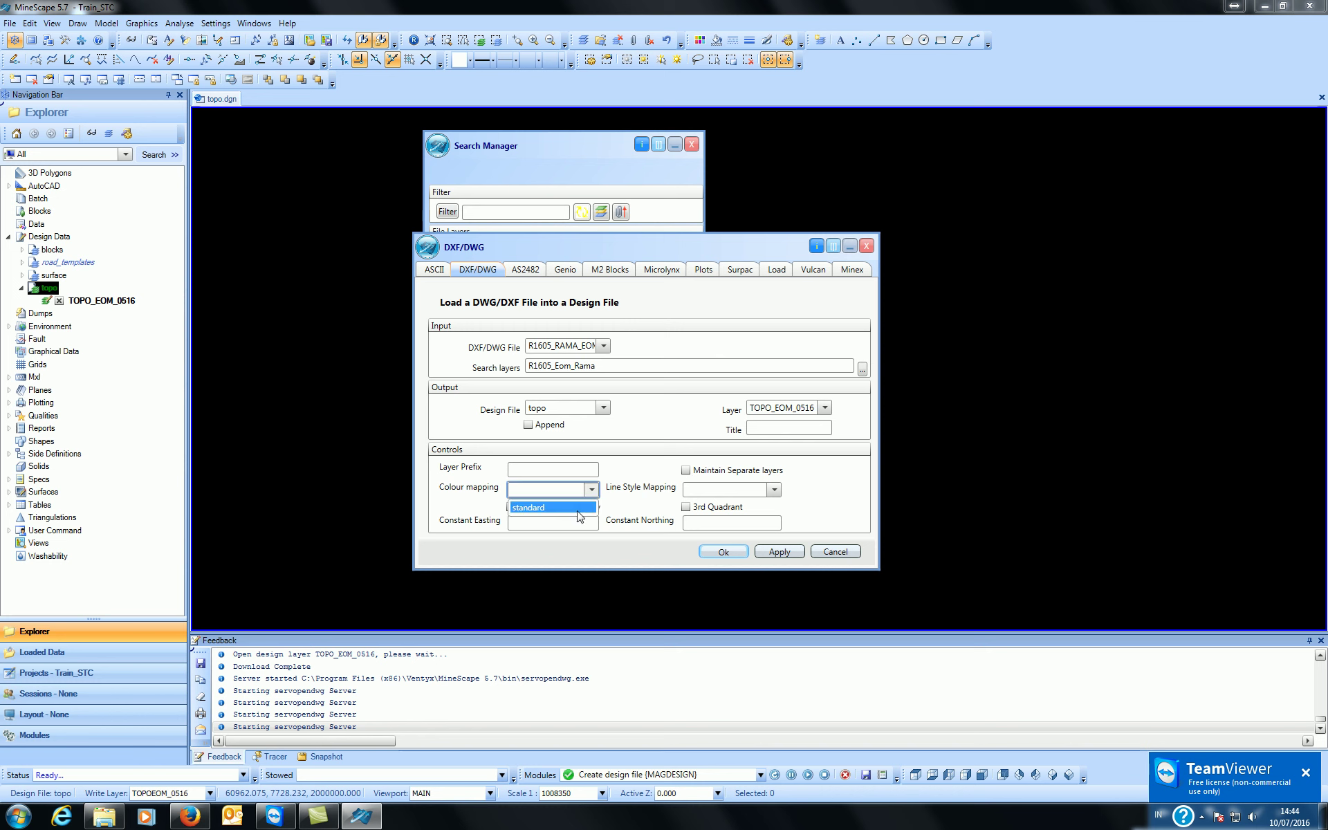
click(578, 510)
click(775, 490)
click(733, 509)
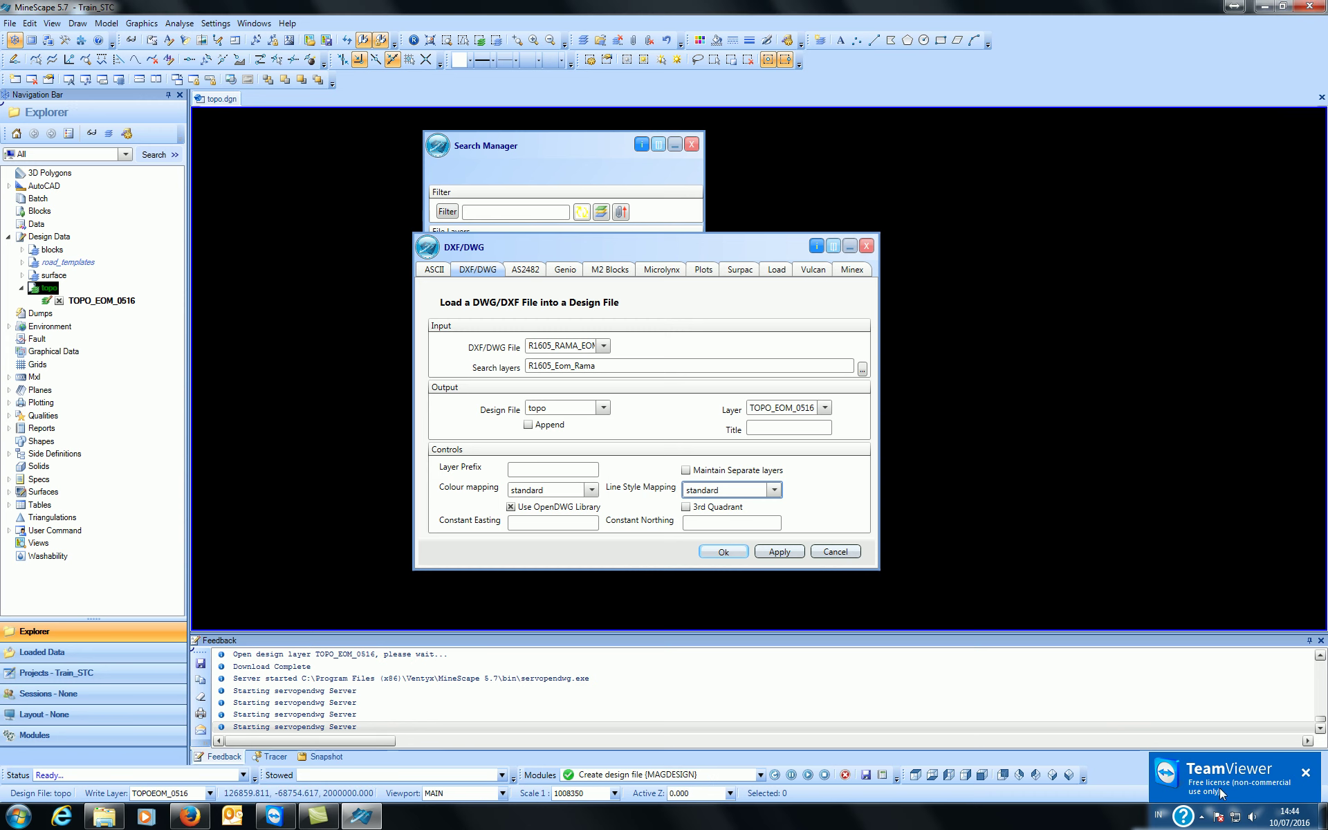
click(1201, 817)
click(1188, 747)
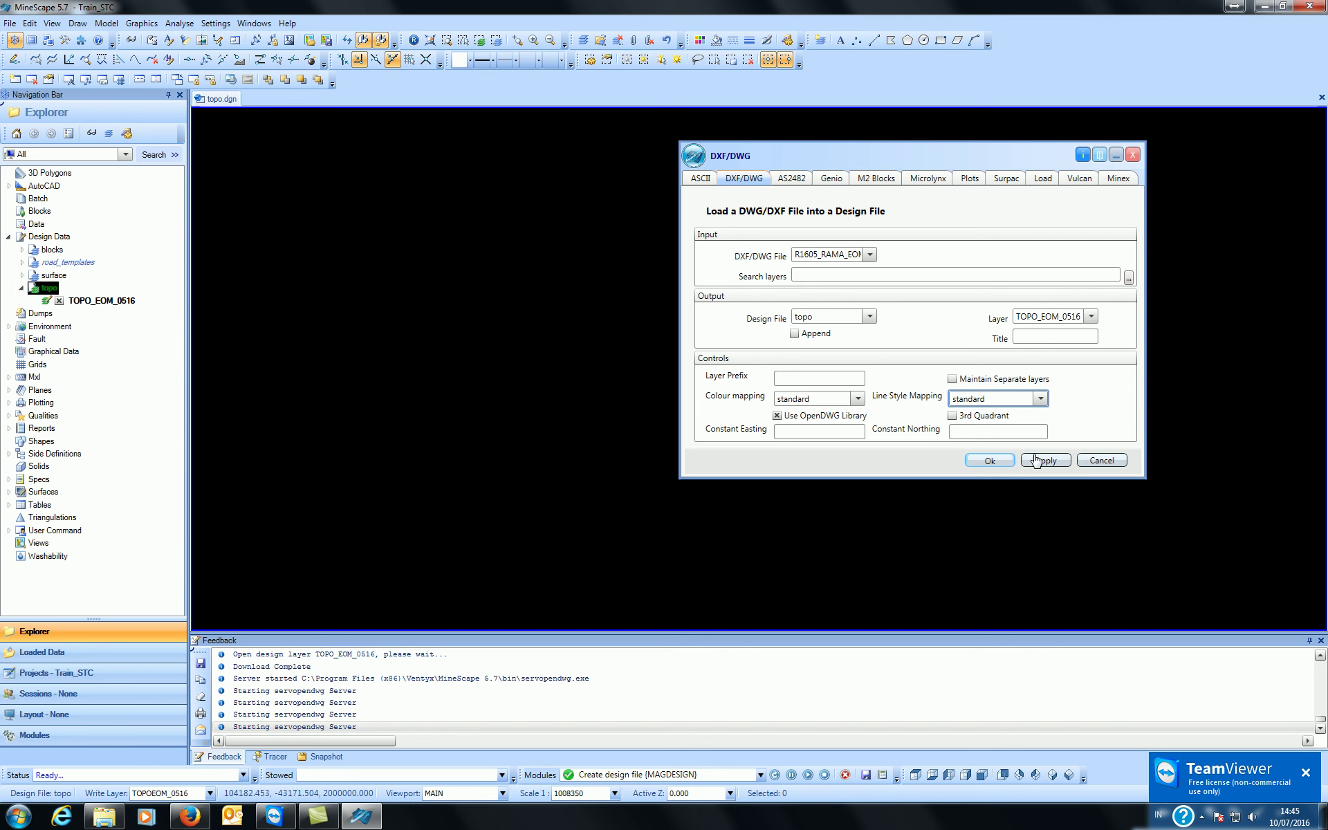
- Run the DWG import into the existing layer TOPO_EOM_0516, accept the overwrite, and check the job in the modules list
click(1001, 463)
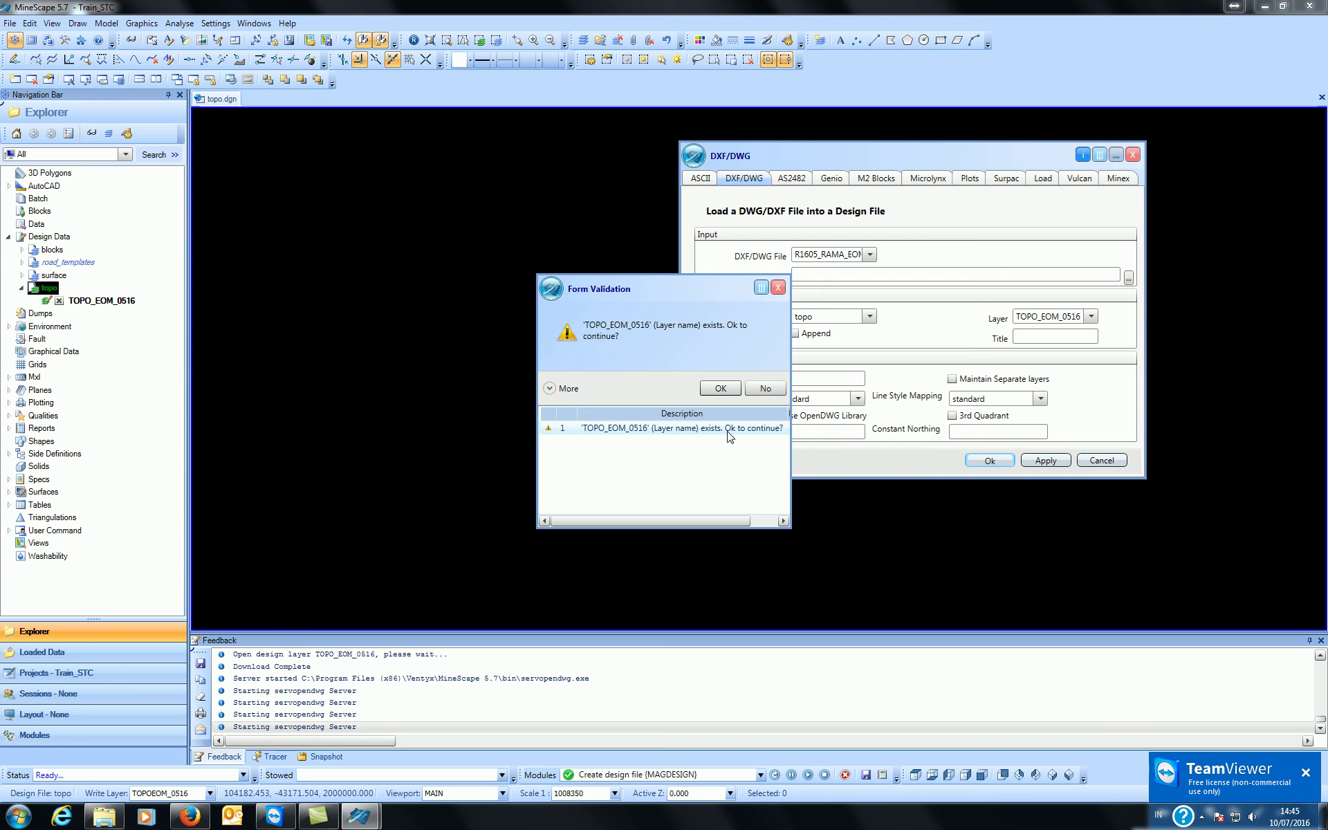
click(734, 391)
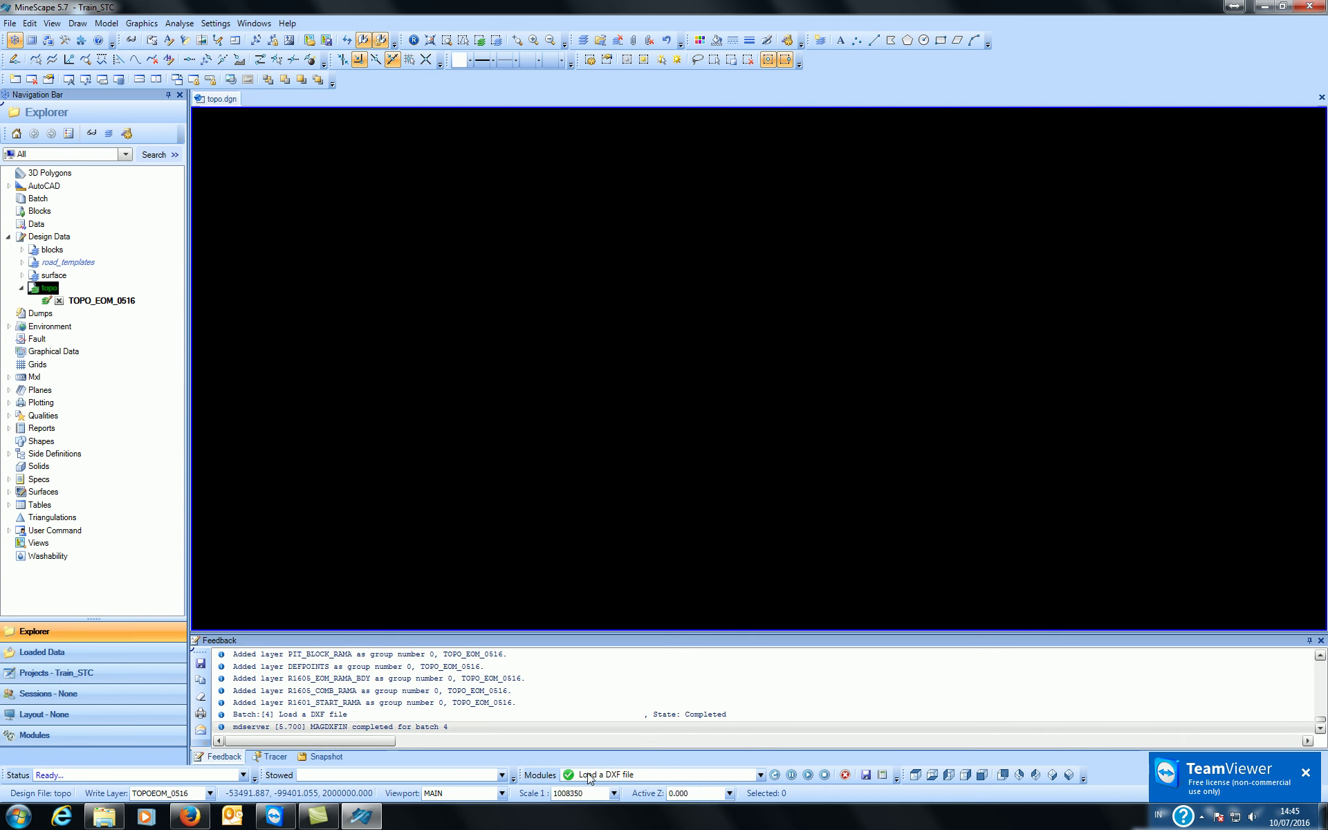
click(760, 776)
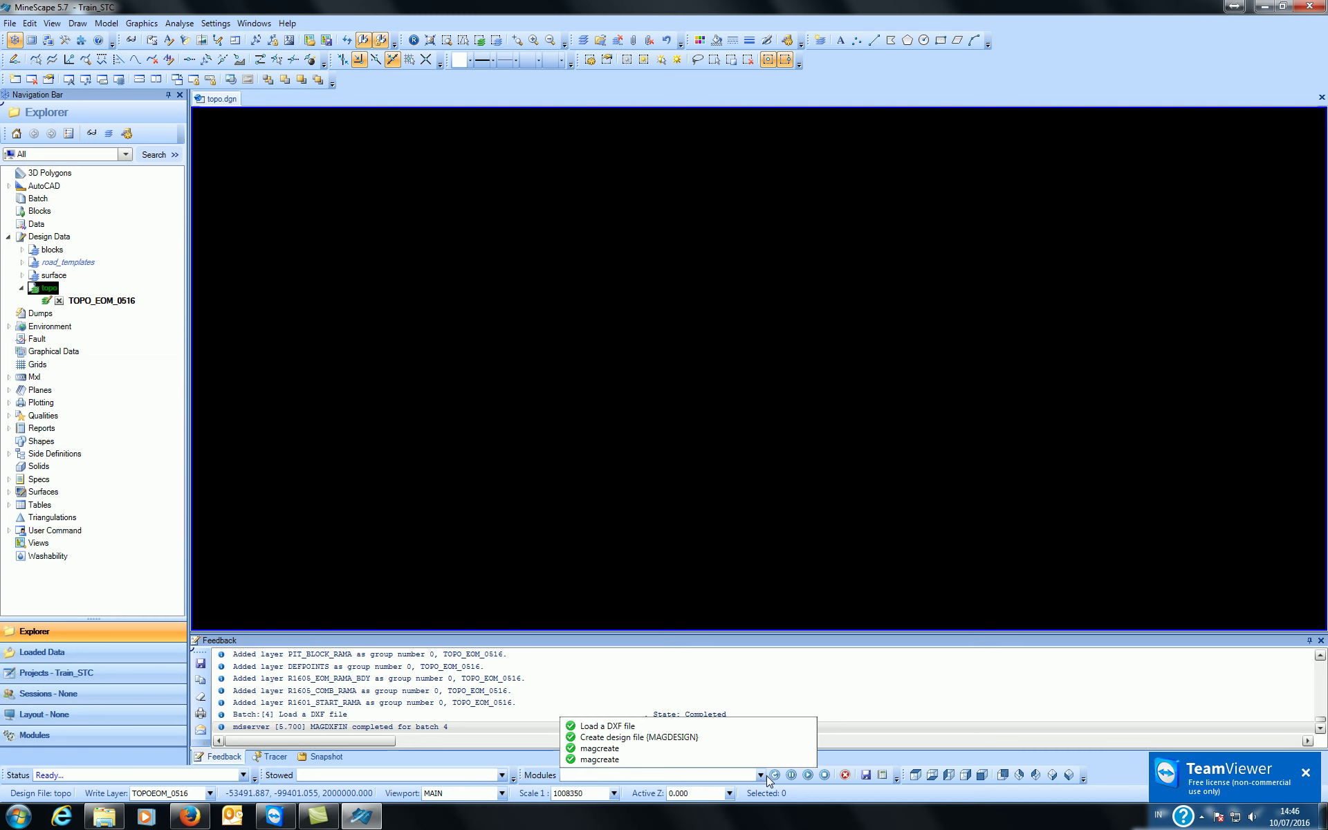
click(768, 780)
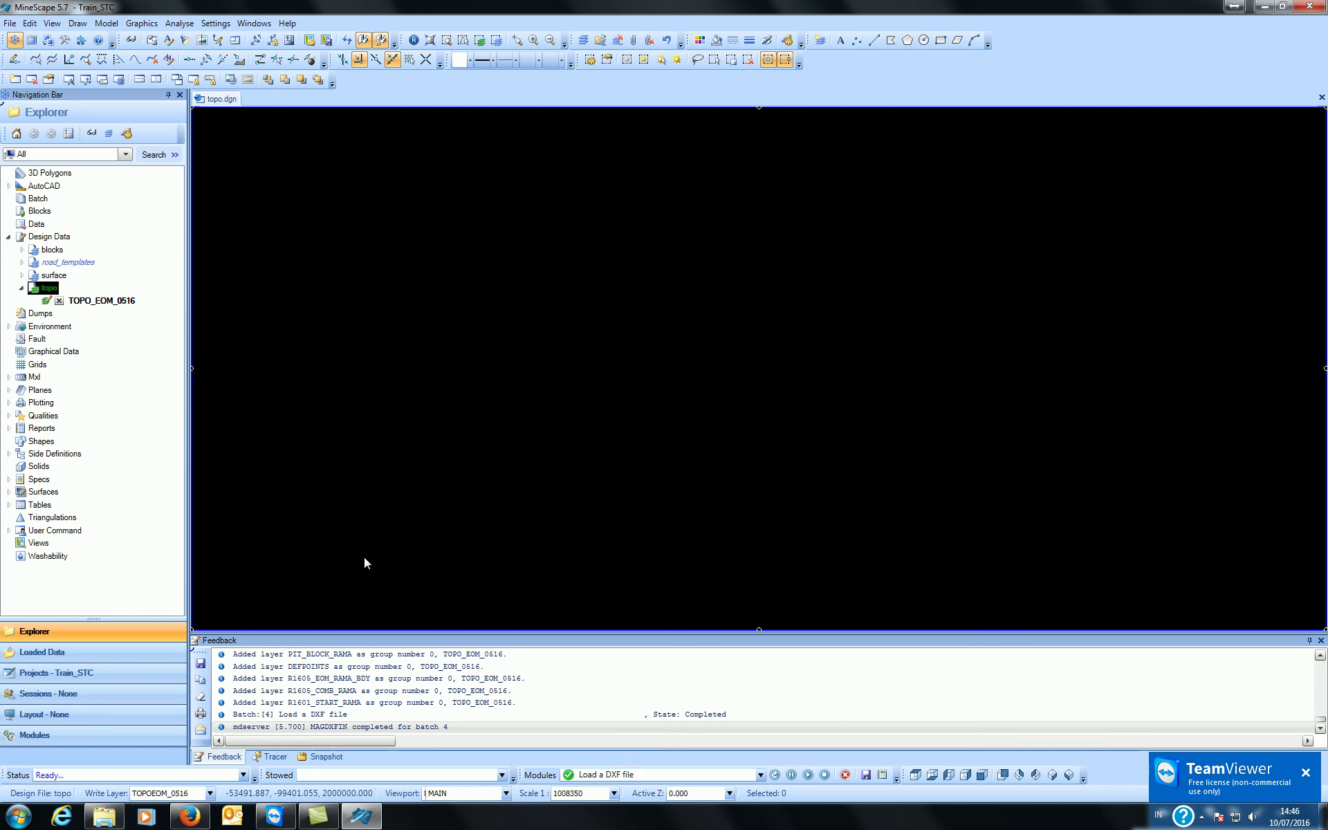
- Examine the imported topography in plan view, from tilted 3D angles, and close up around the pit
right_click(455, 184)
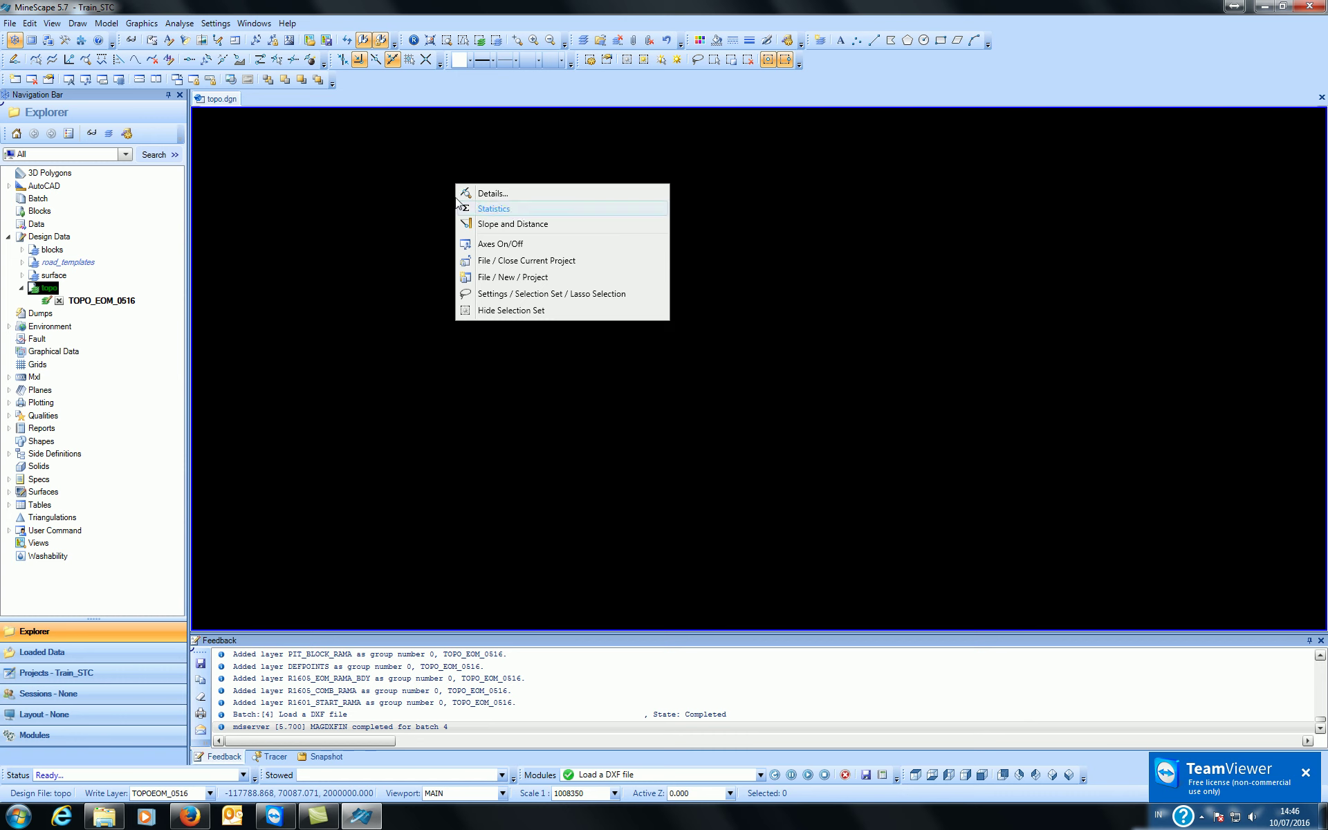
click(401, 188)
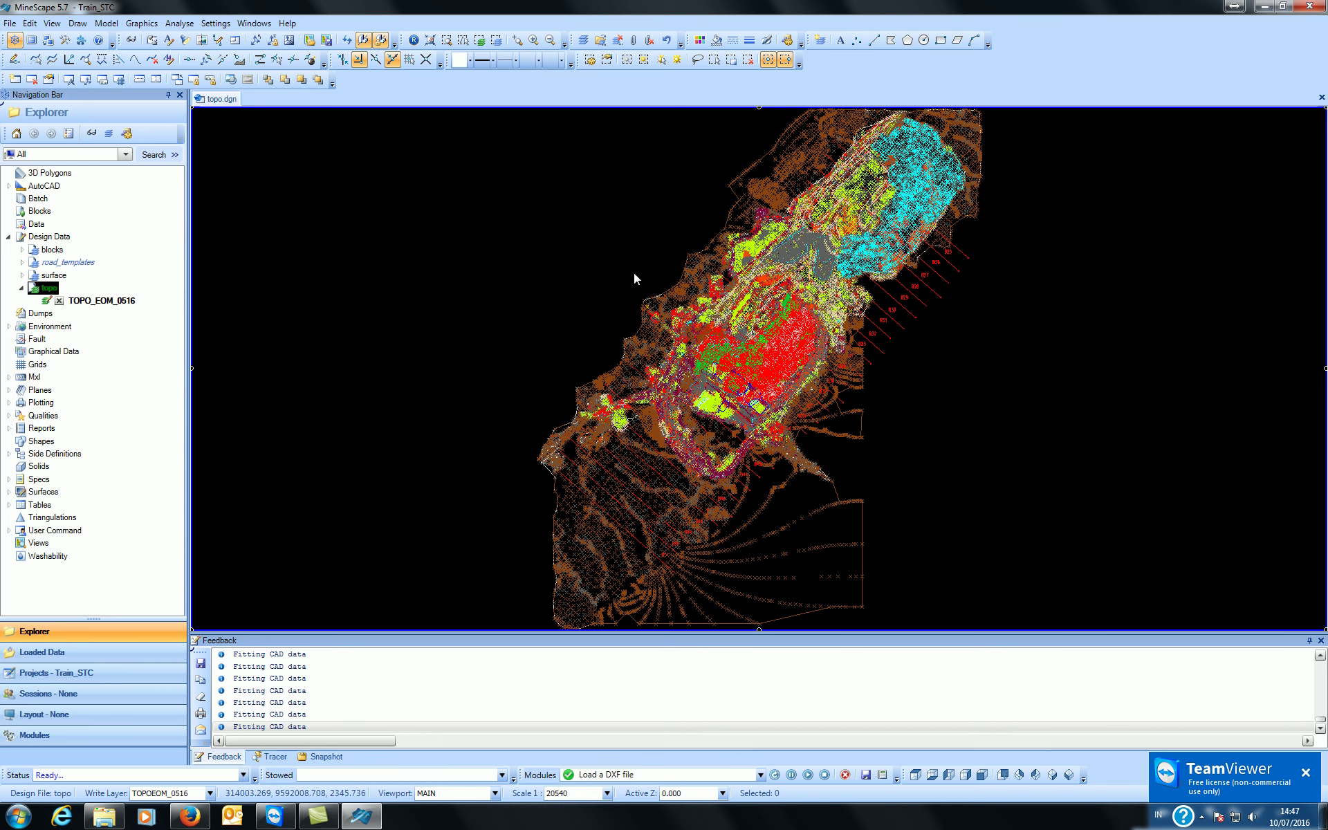
scroll(876, 297, up, 3)
scroll(893, 342, down, 3)
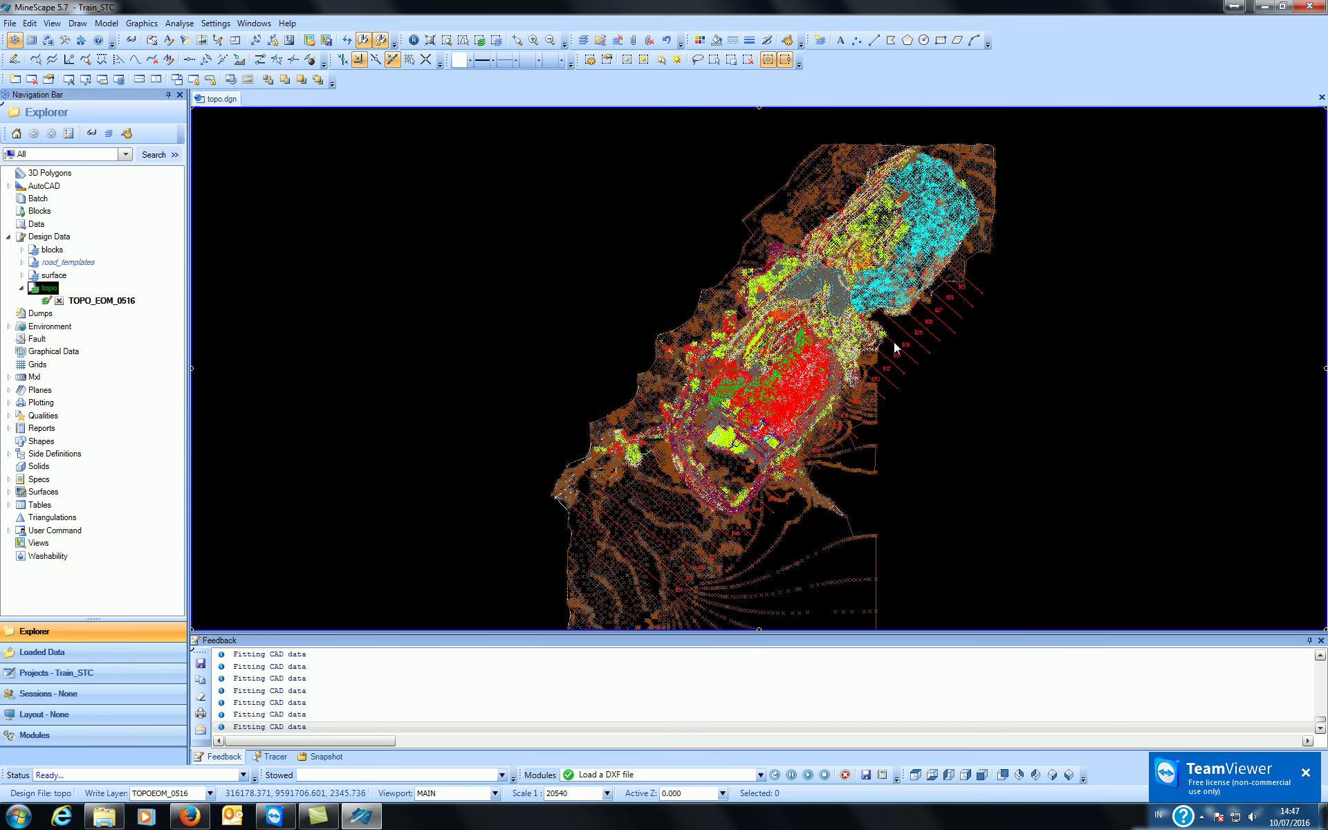
scroll(722, 323, up, 3)
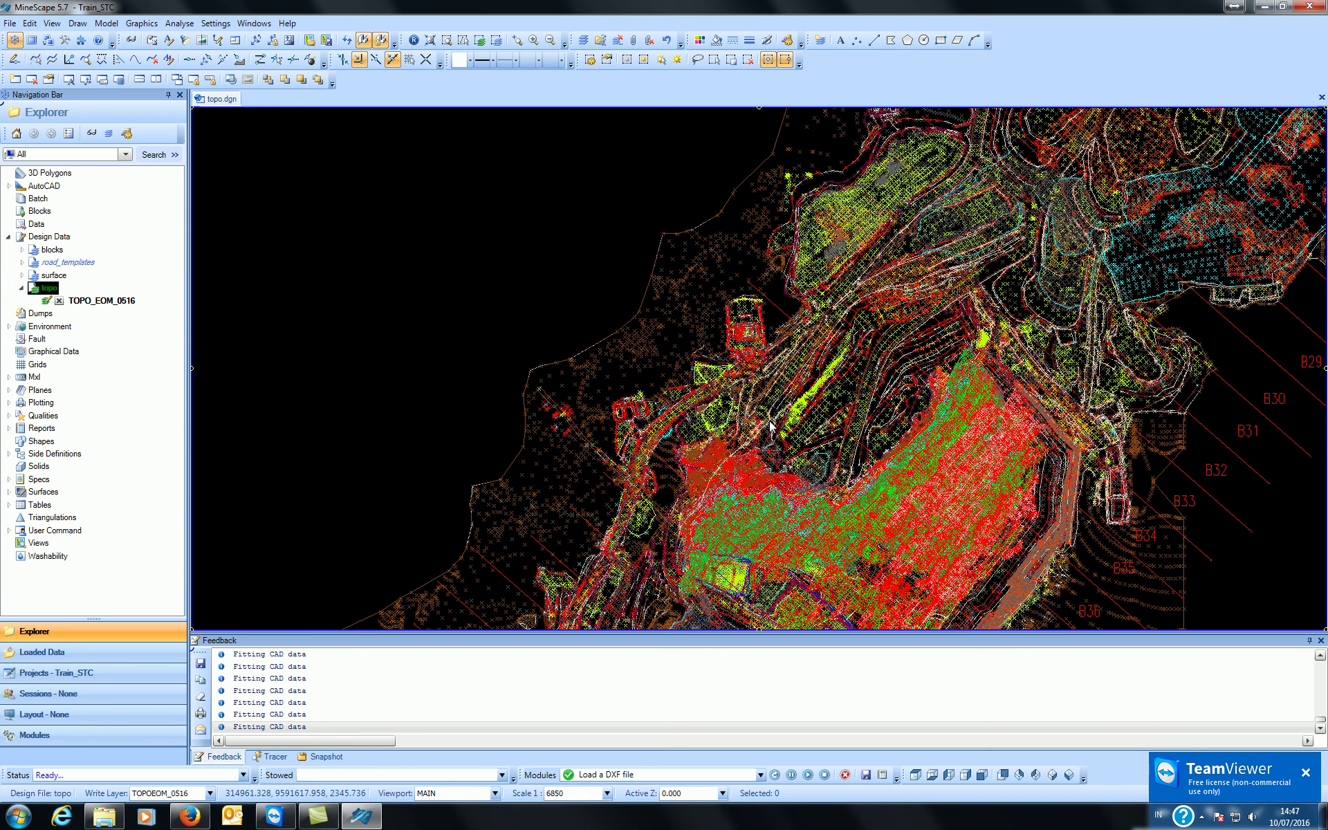
middle_drag(770, 426, 1138, 214)
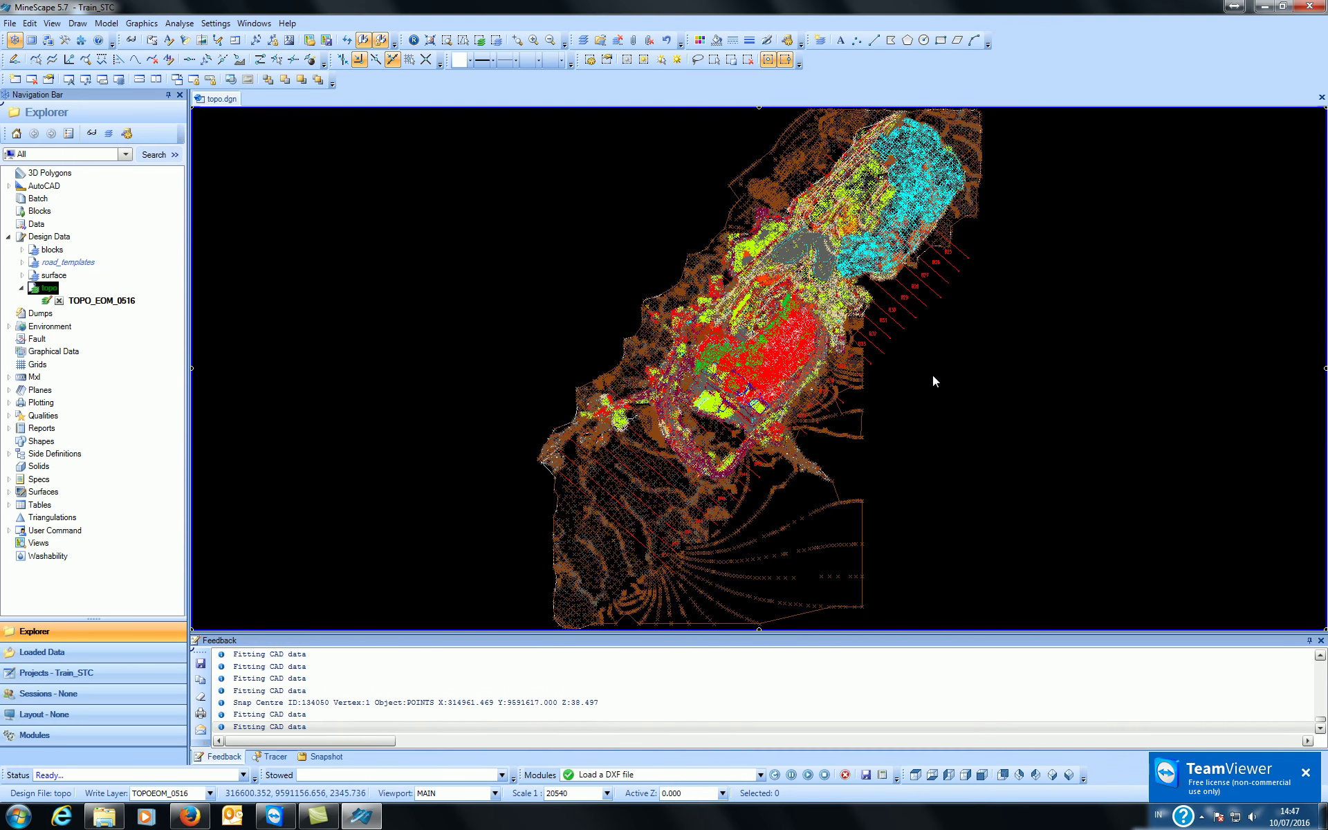
scroll(740, 296, up, 3)
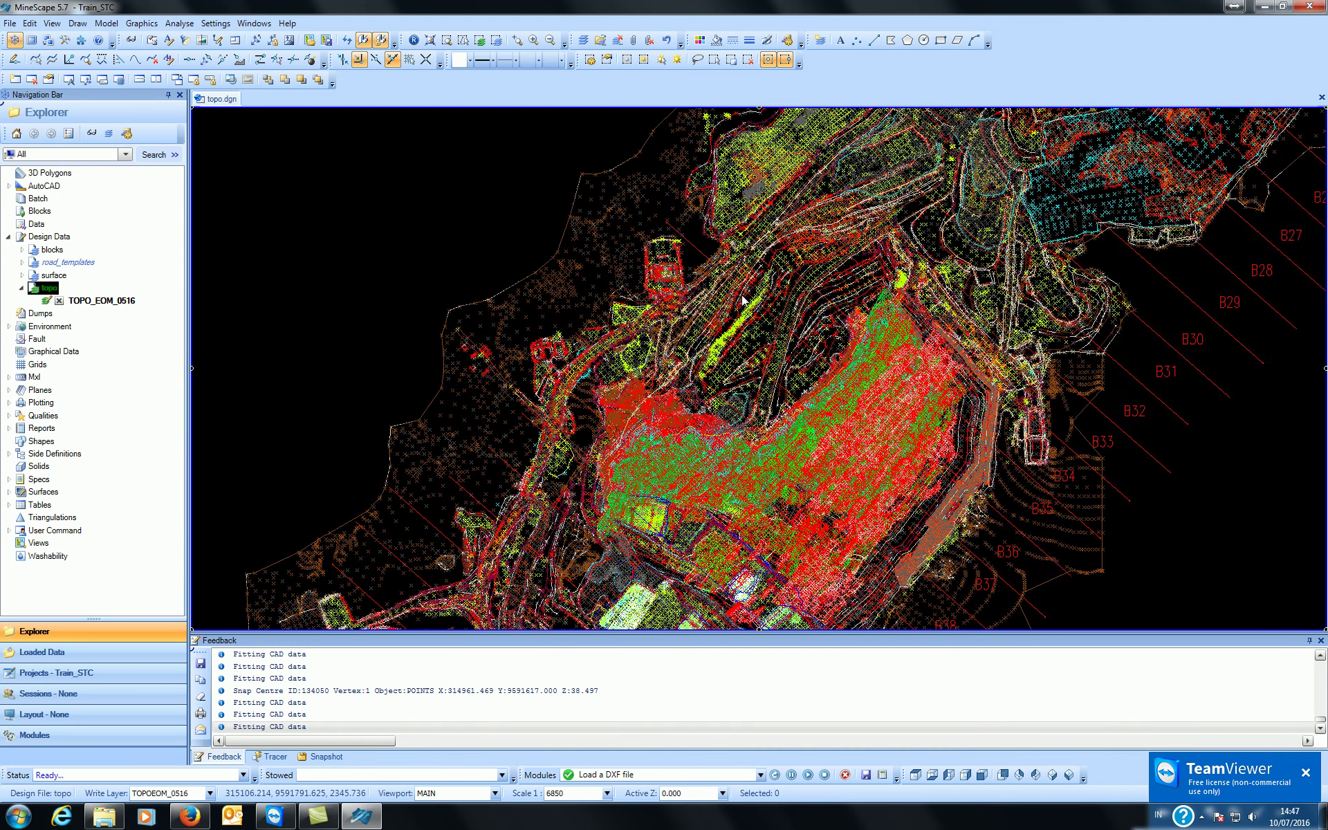
middle_drag(772, 436, 781, 378)
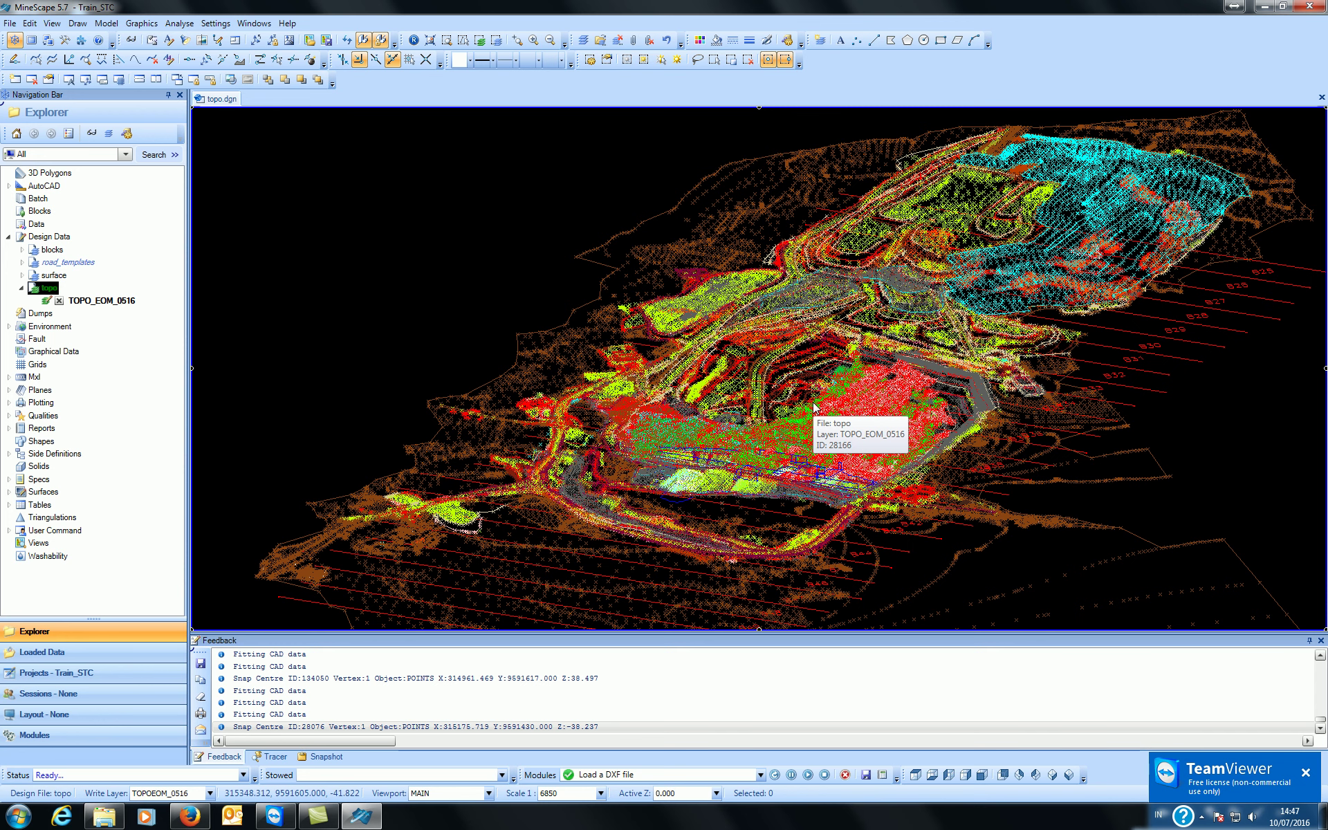
mouse_move(813, 408)
middle_down()
mouse_move(822, 397)
mouse_move(795, 387)
middle_up()
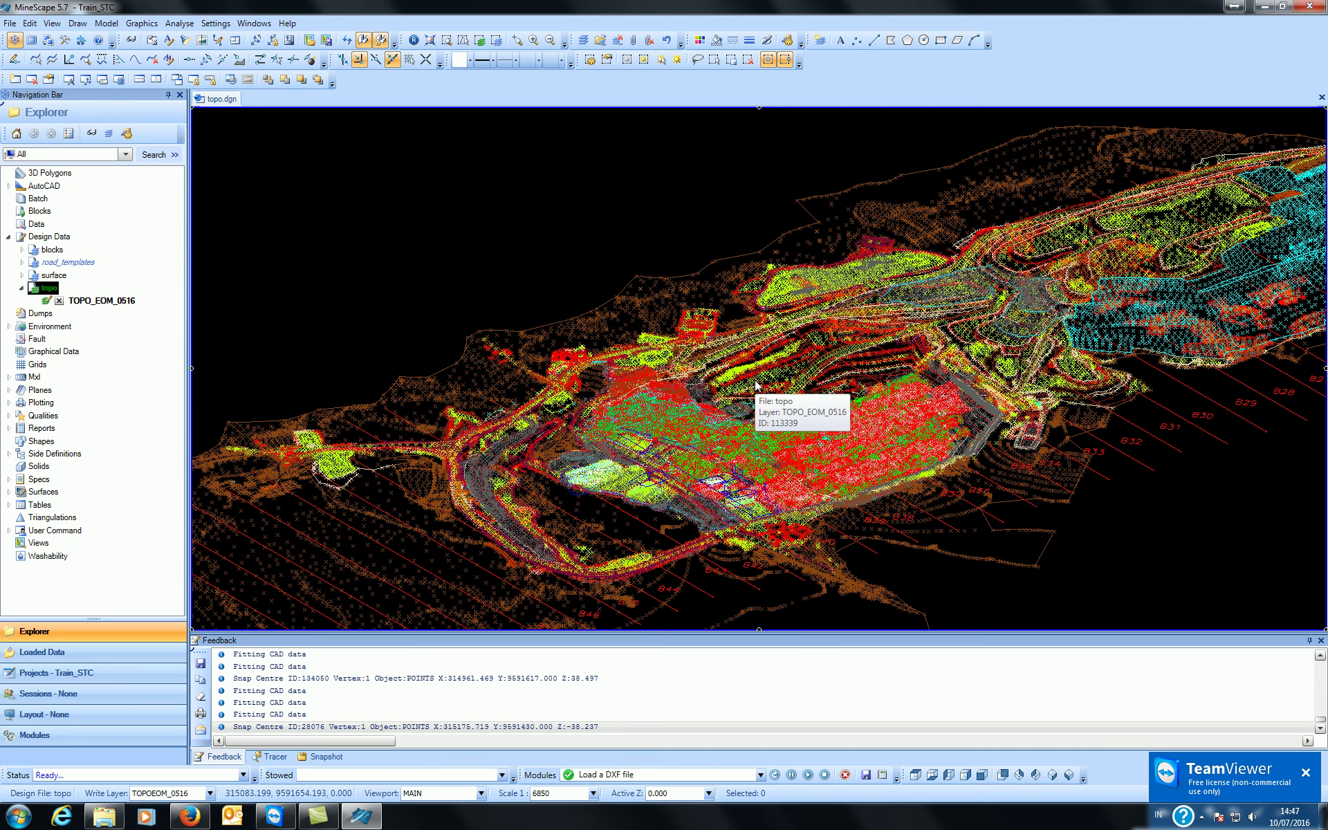
scroll(764, 384, up, 2)
mouse_move(765, 388)
scroll(763, 388, up, 10)
scroll(719, 391, down, 8)
mouse_move(675, 407)
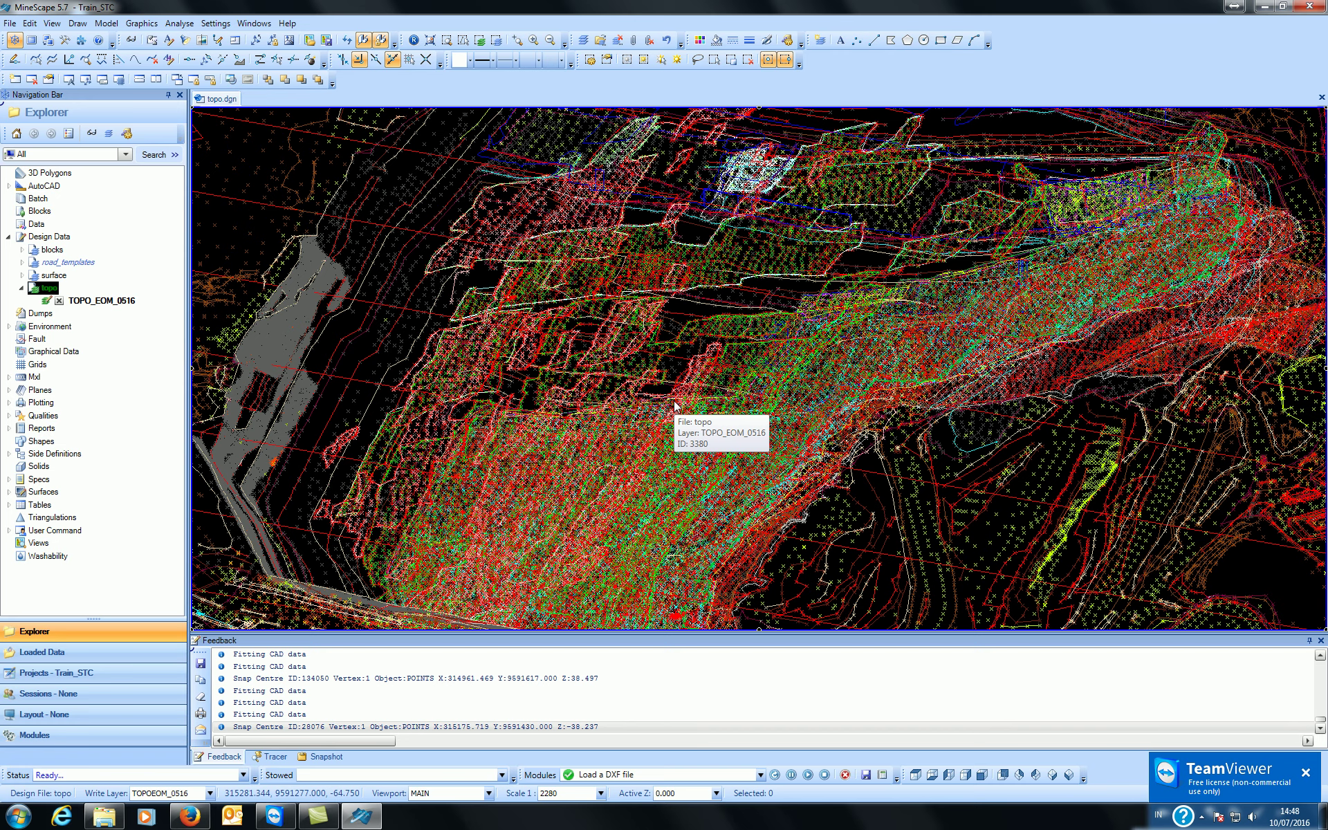
scroll(675, 407, down, 5)
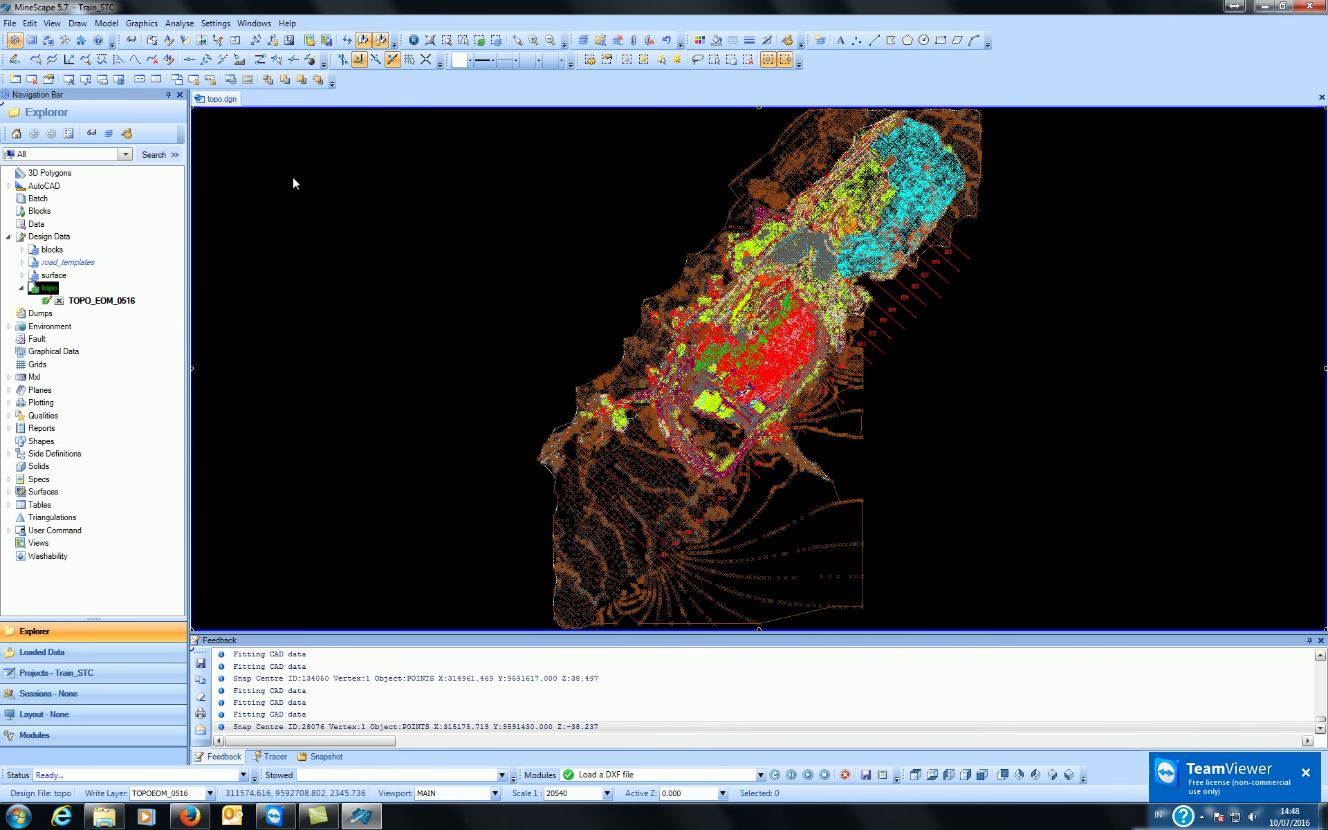
scroll(466, 284, down, 3)
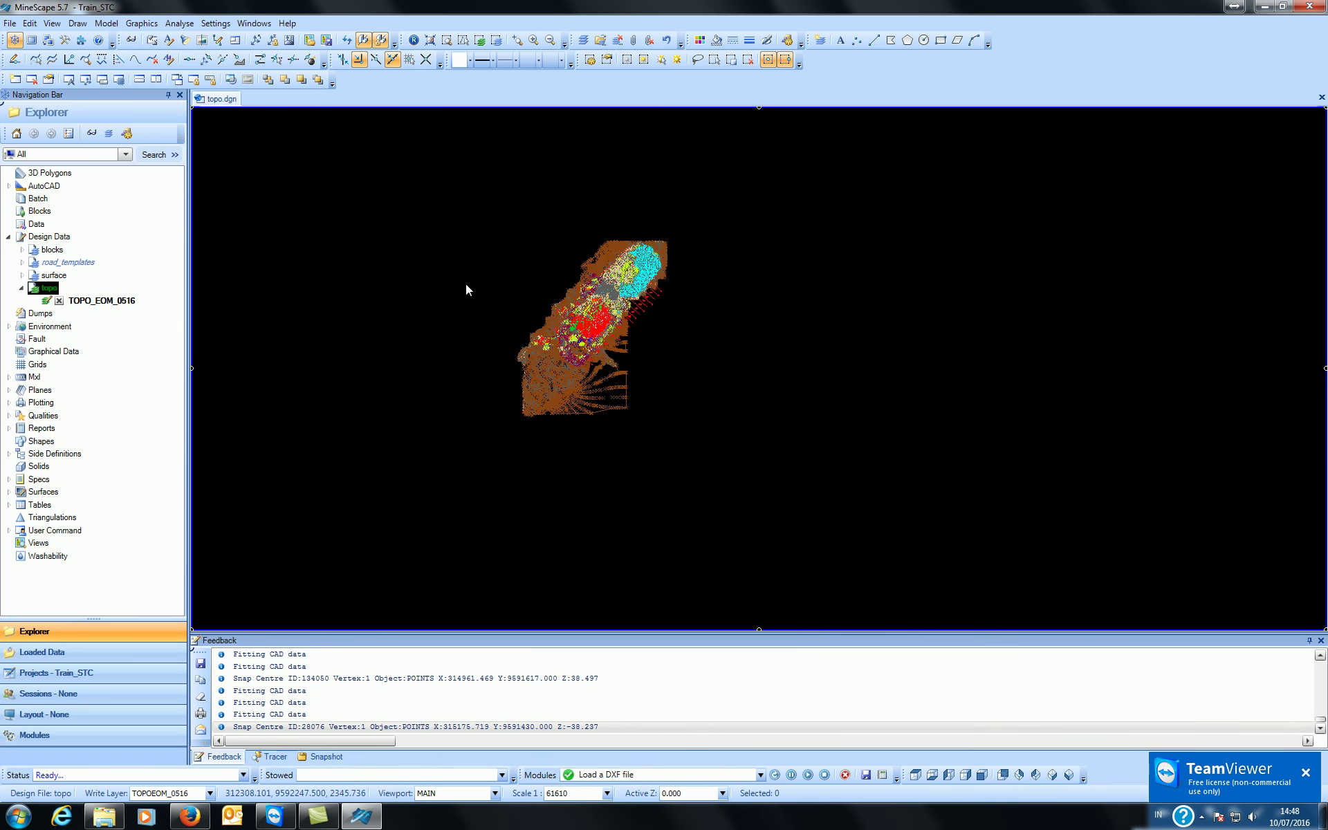
- Select all imported elements in layer TOPO_EOM_0516 and delete them
click(55, 304)
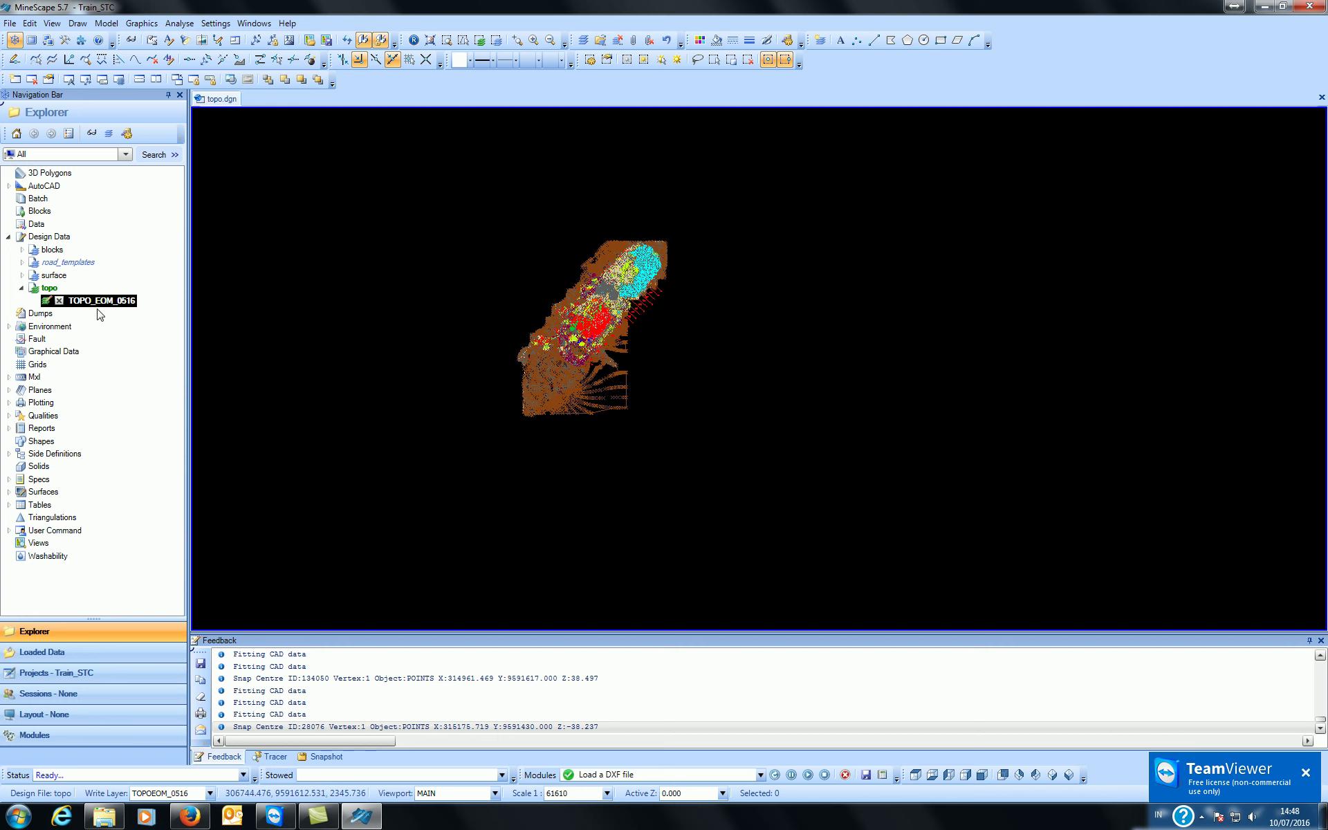
drag(415, 160, 442, 200)
drag(452, 185, 691, 453)
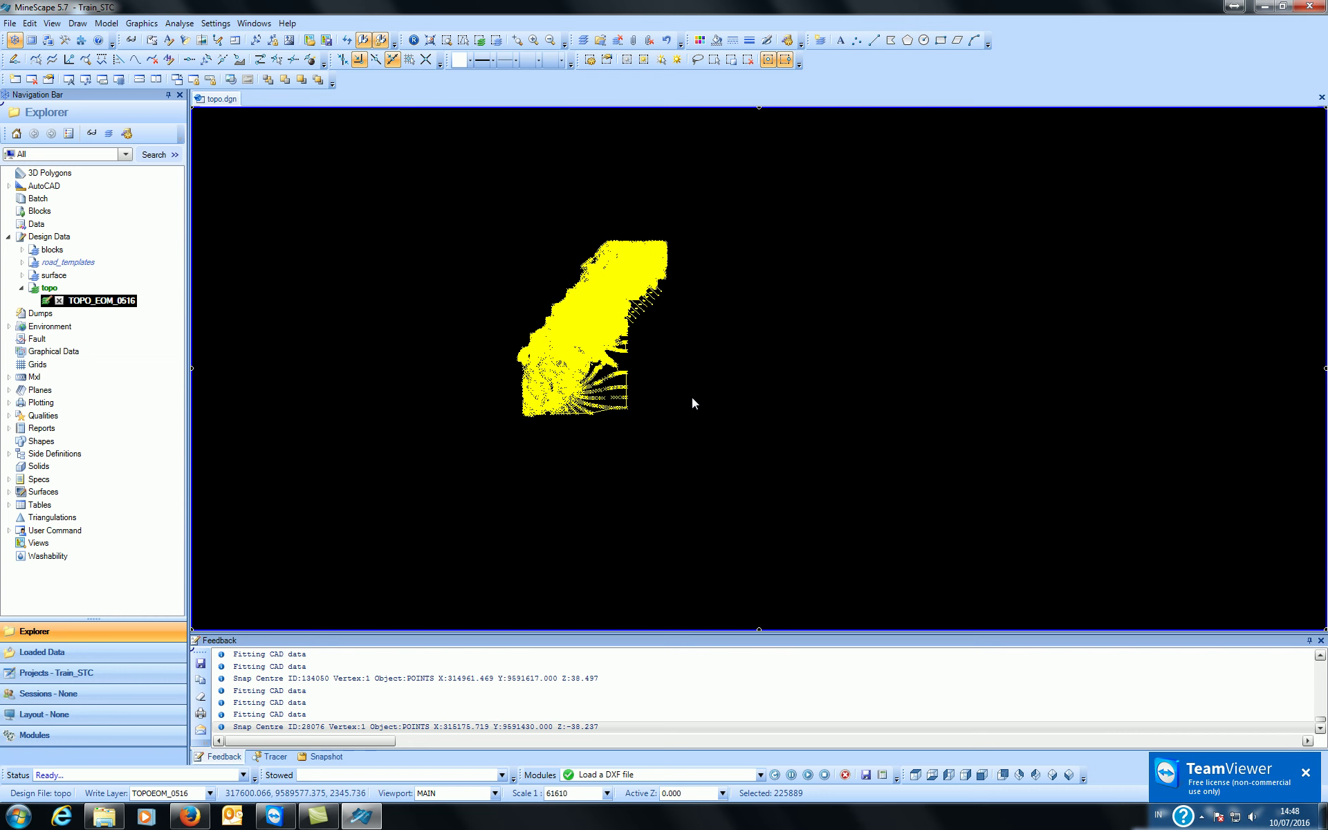
key(Delete)
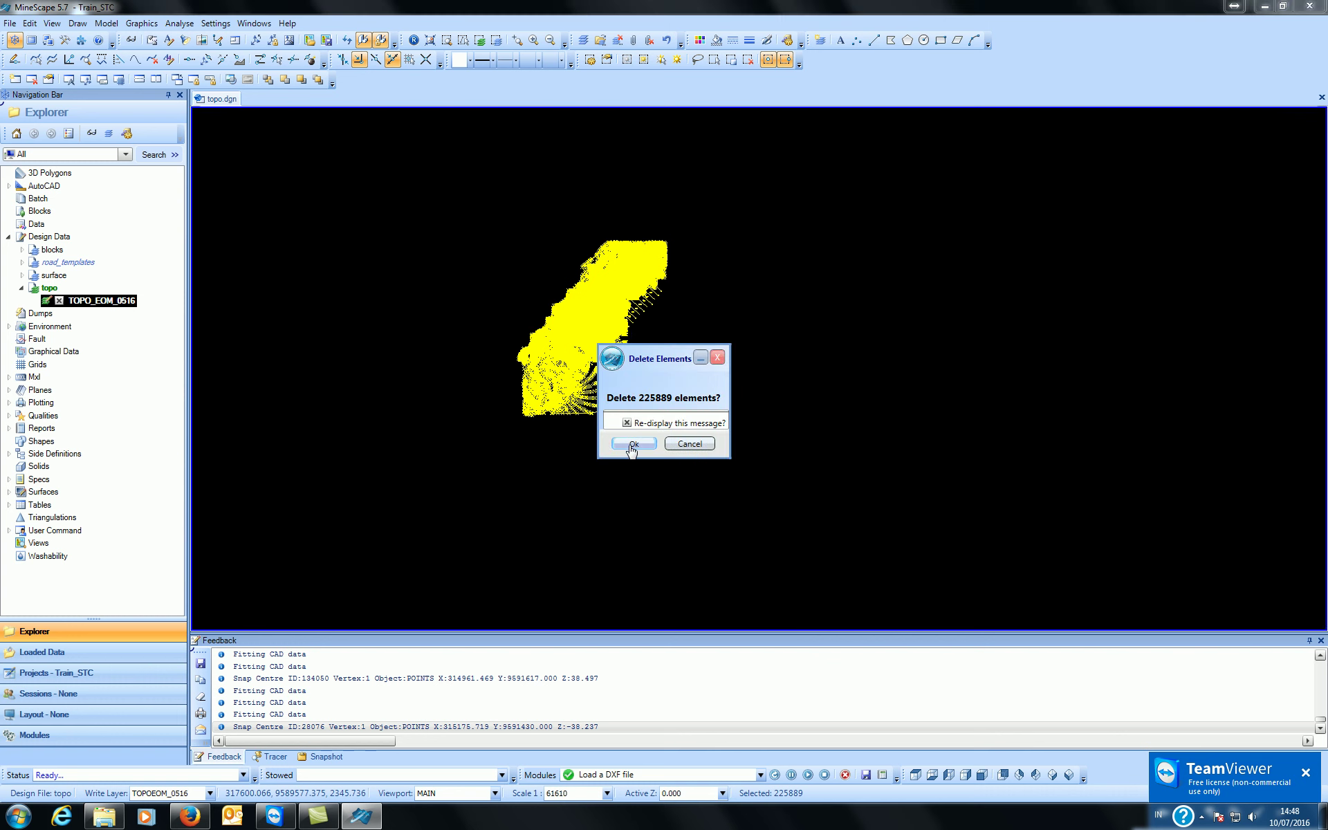
click(632, 444)
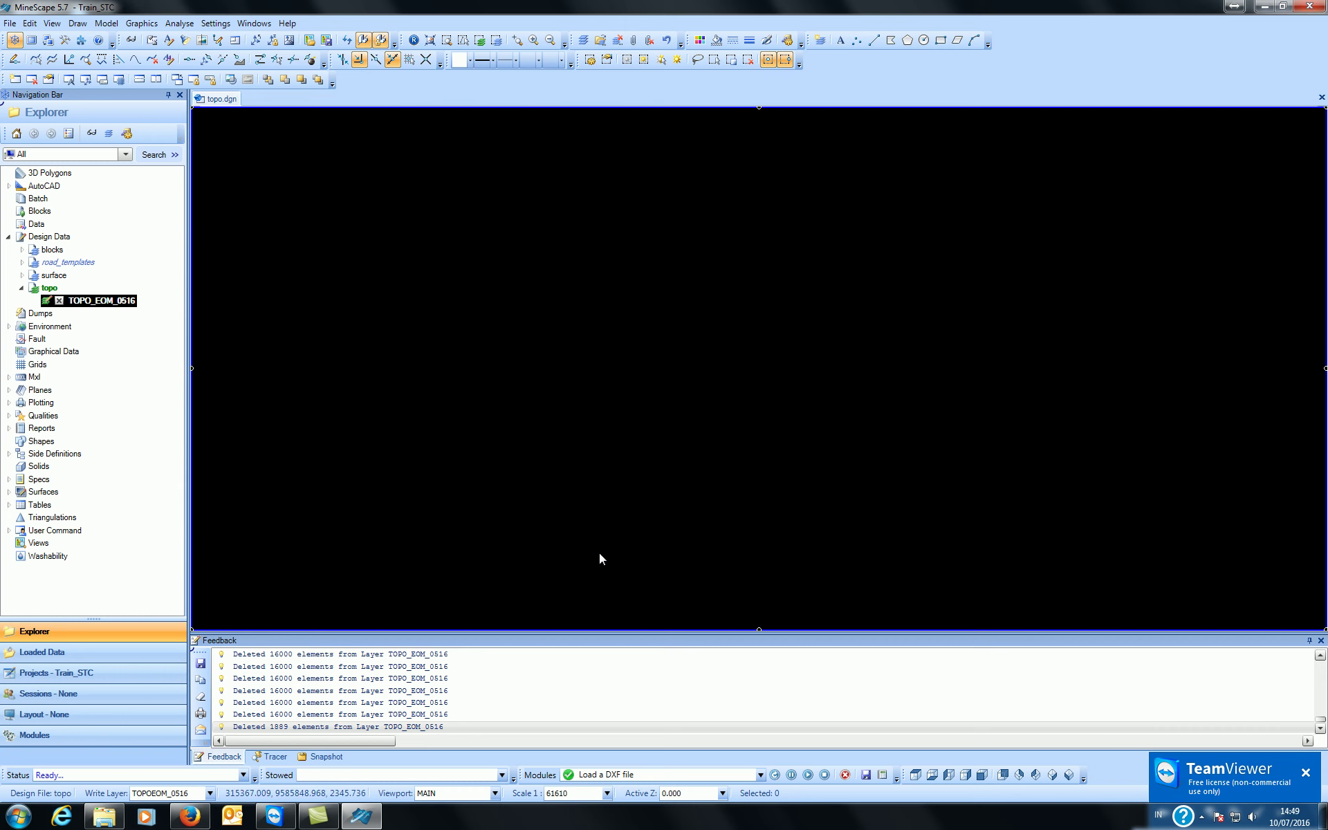
scroll(625, 447, down, 5)
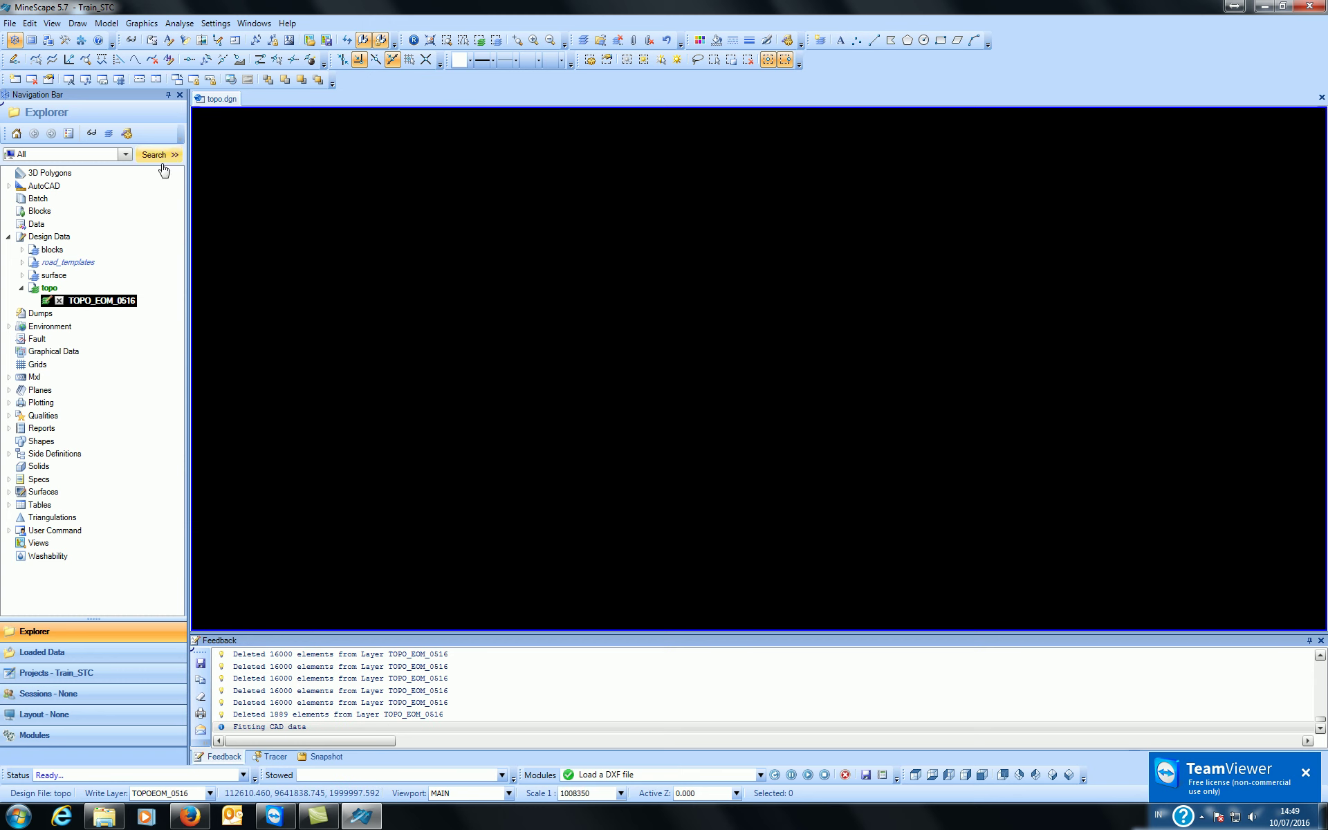
- Start a DWG import into the topo design file from R1605_RAMA_EOM and restrict the search layers to R1605_Eom_Rama
right_click(53, 289)
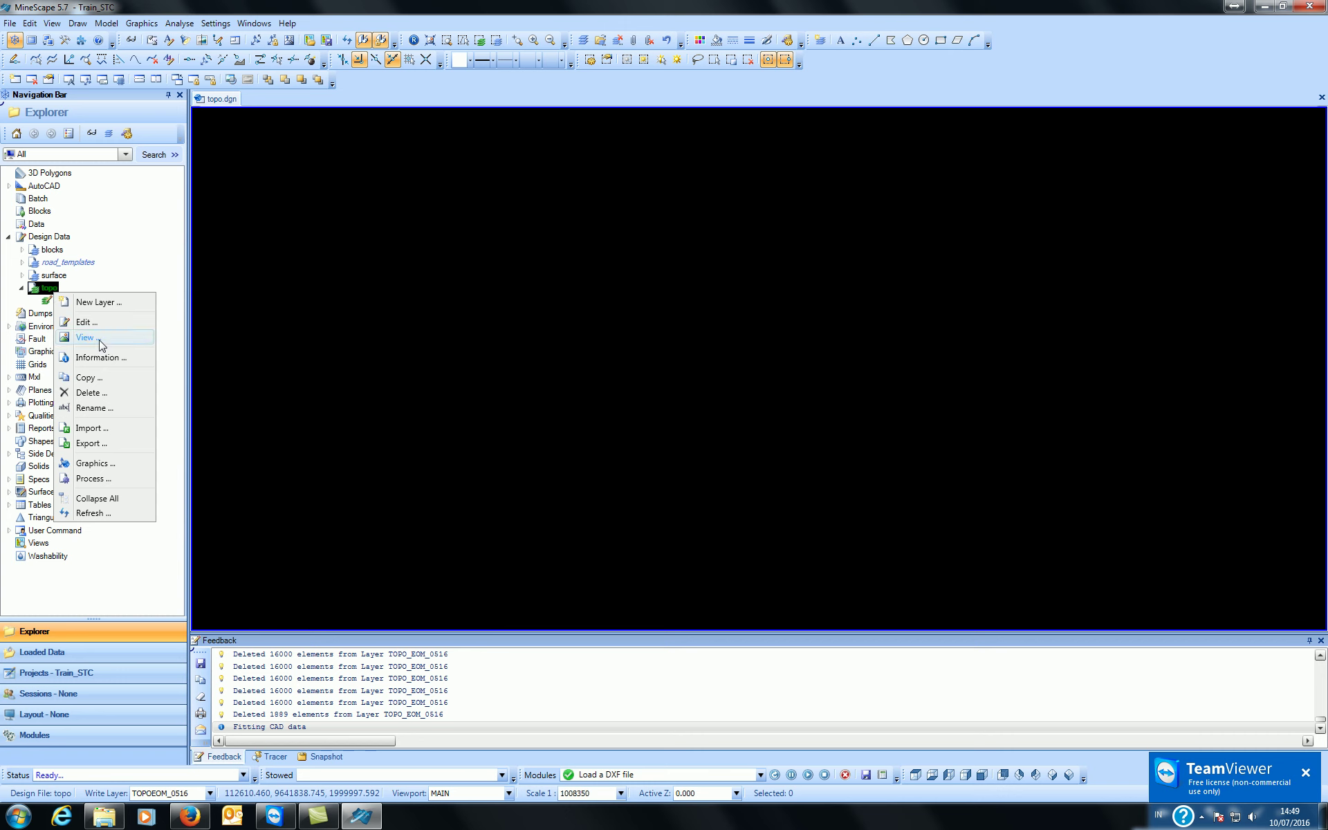
click(117, 429)
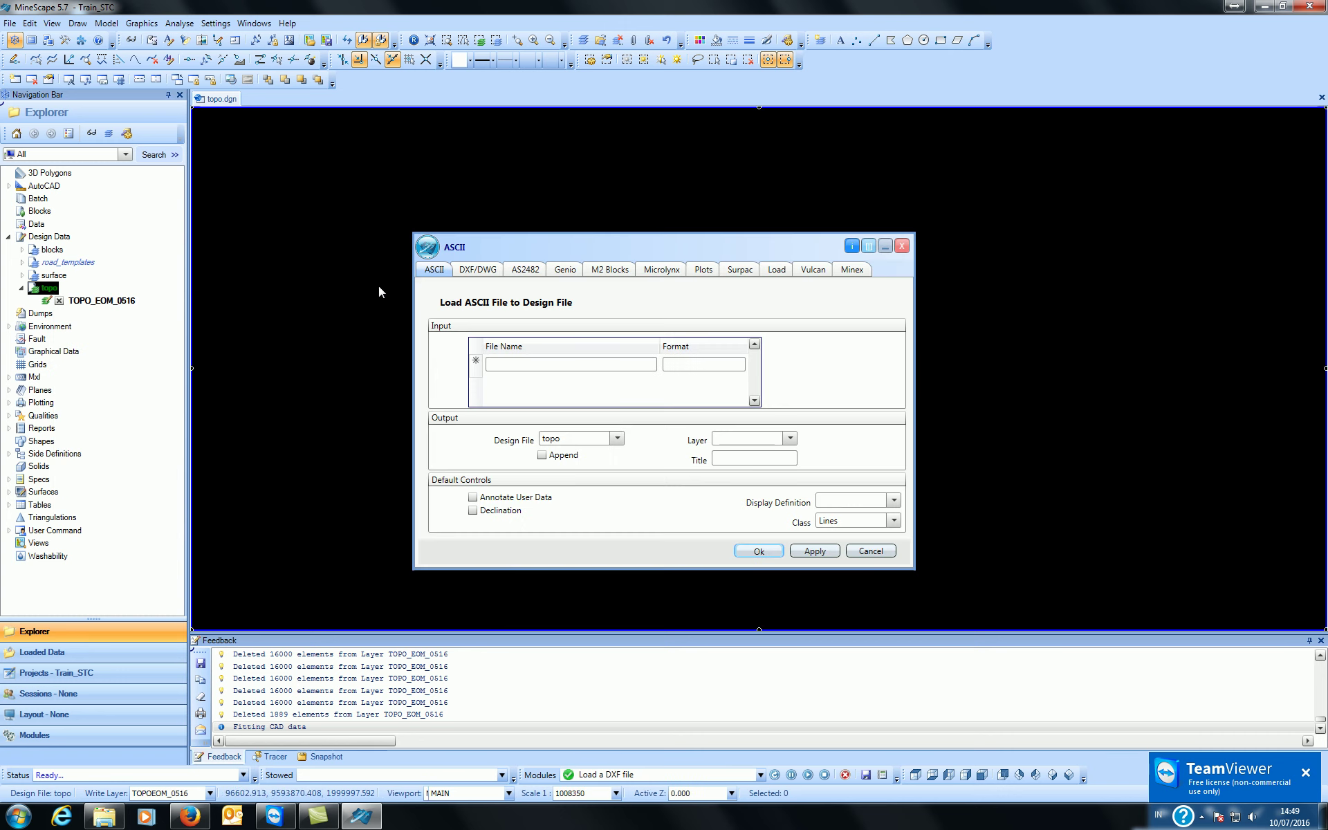
click(468, 271)
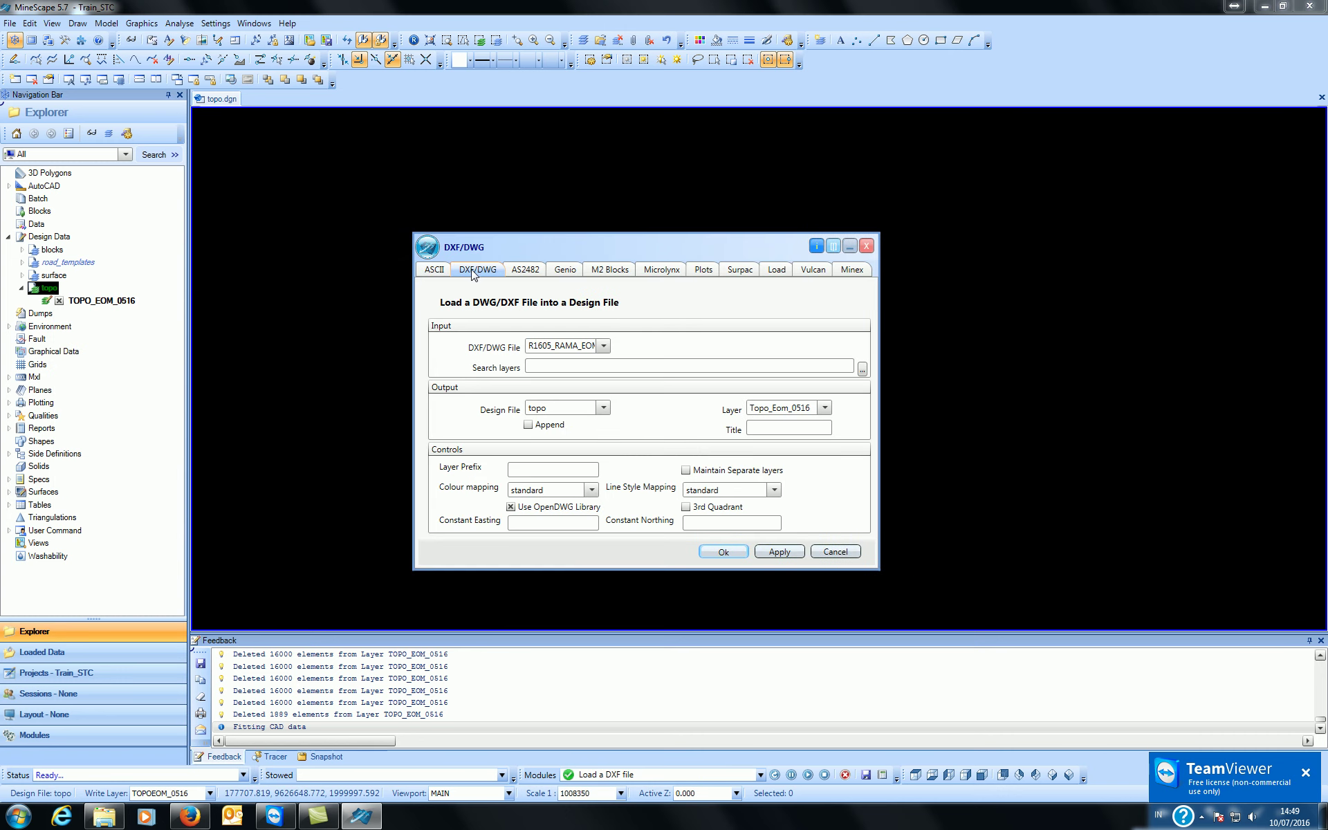
click(862, 370)
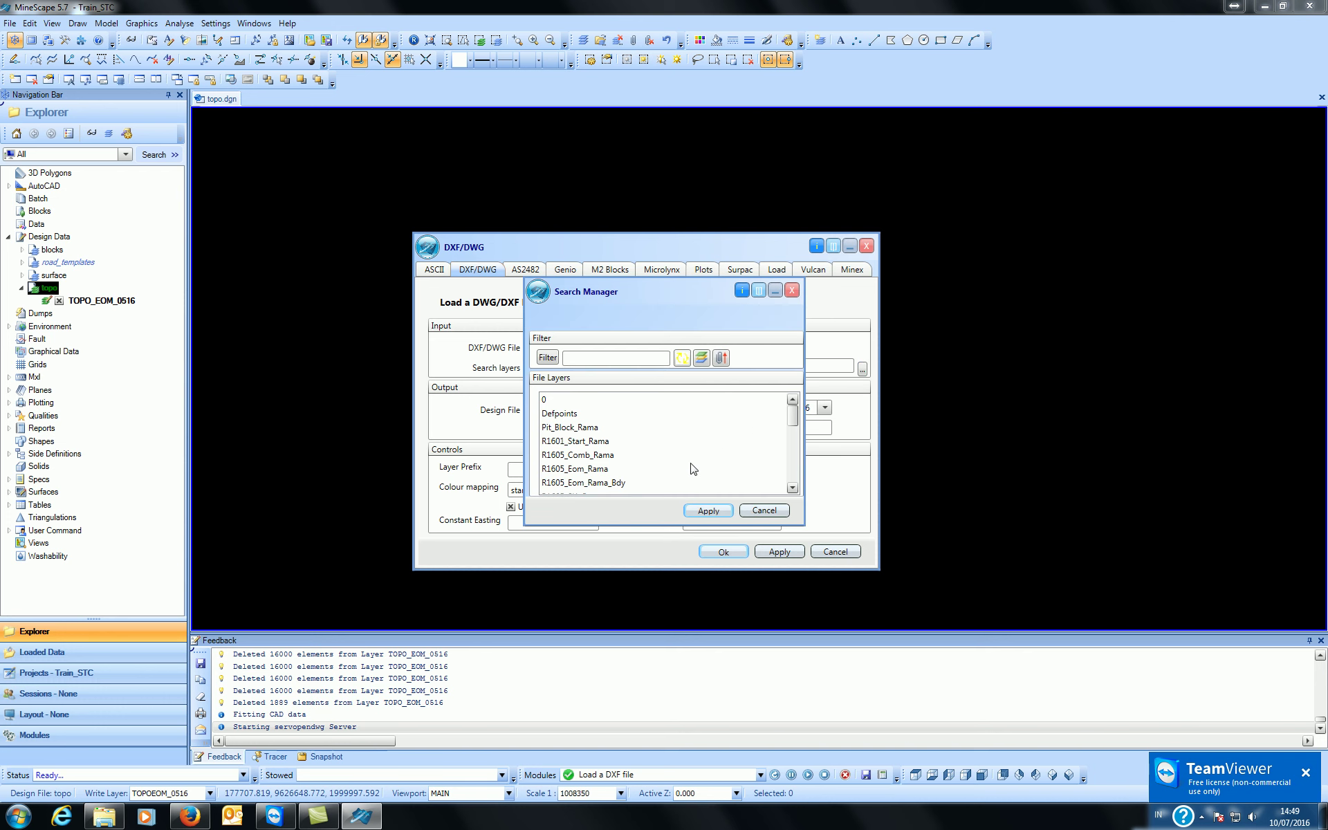
click(584, 469)
click(708, 511)
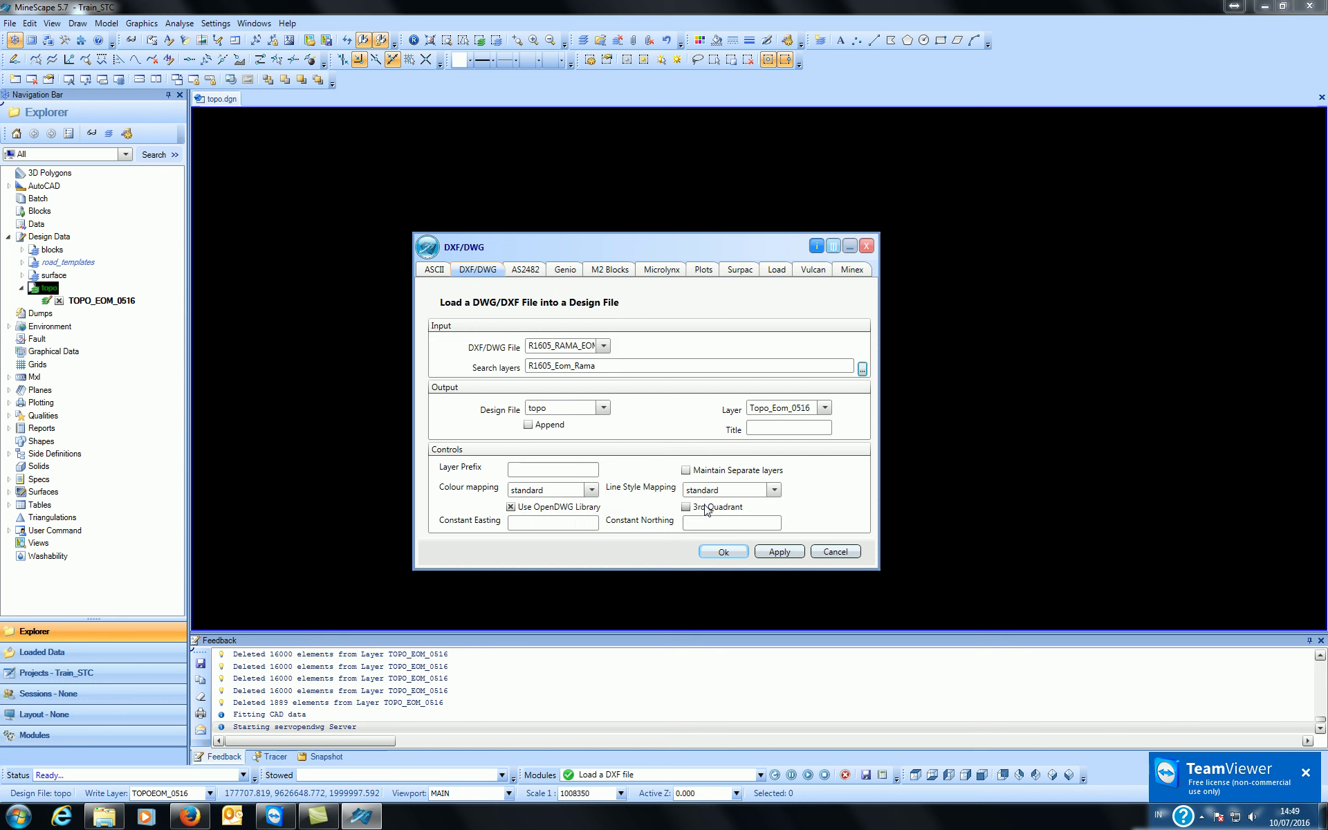
- Run the import into layer Topo_Eom_0516, accept that the layer already exists, and close the import dialog
click(775, 554)
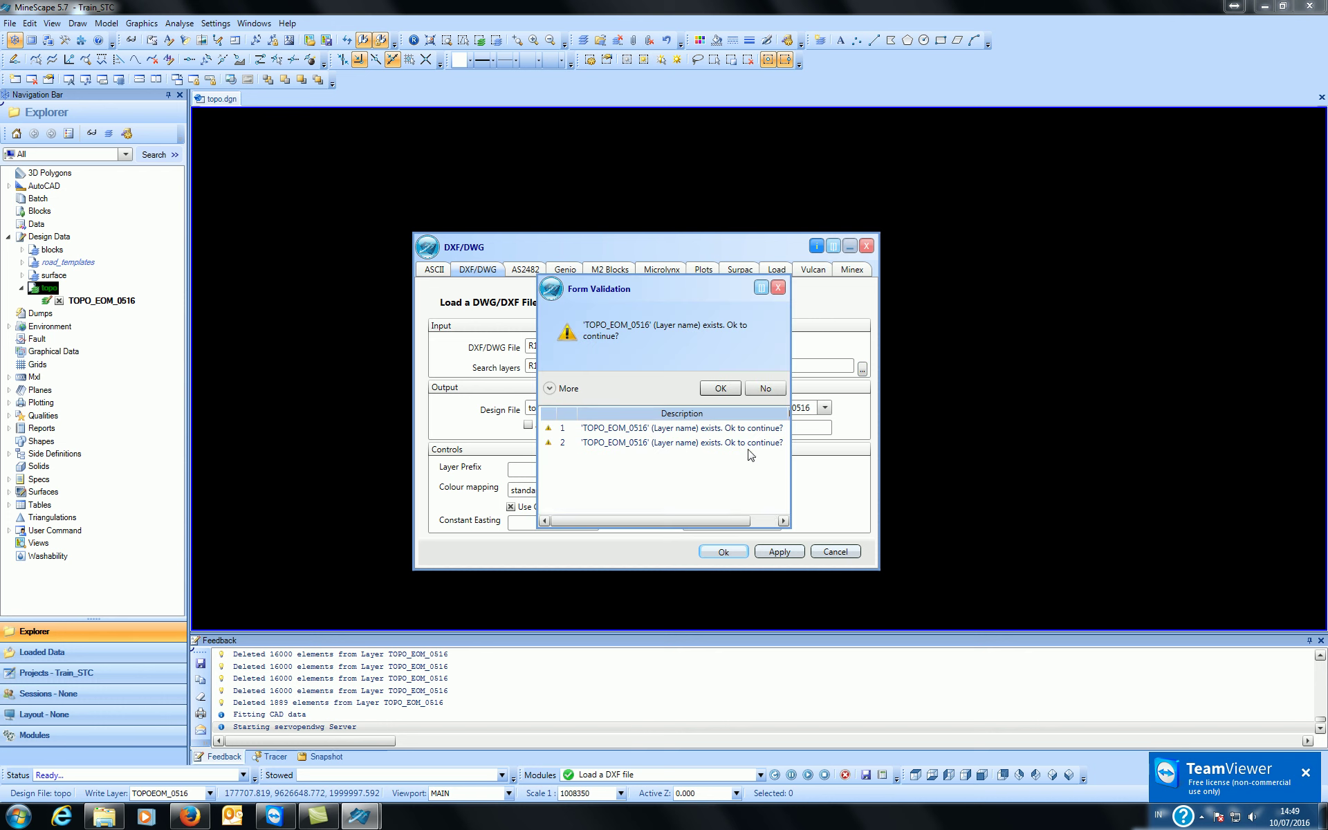
click(734, 395)
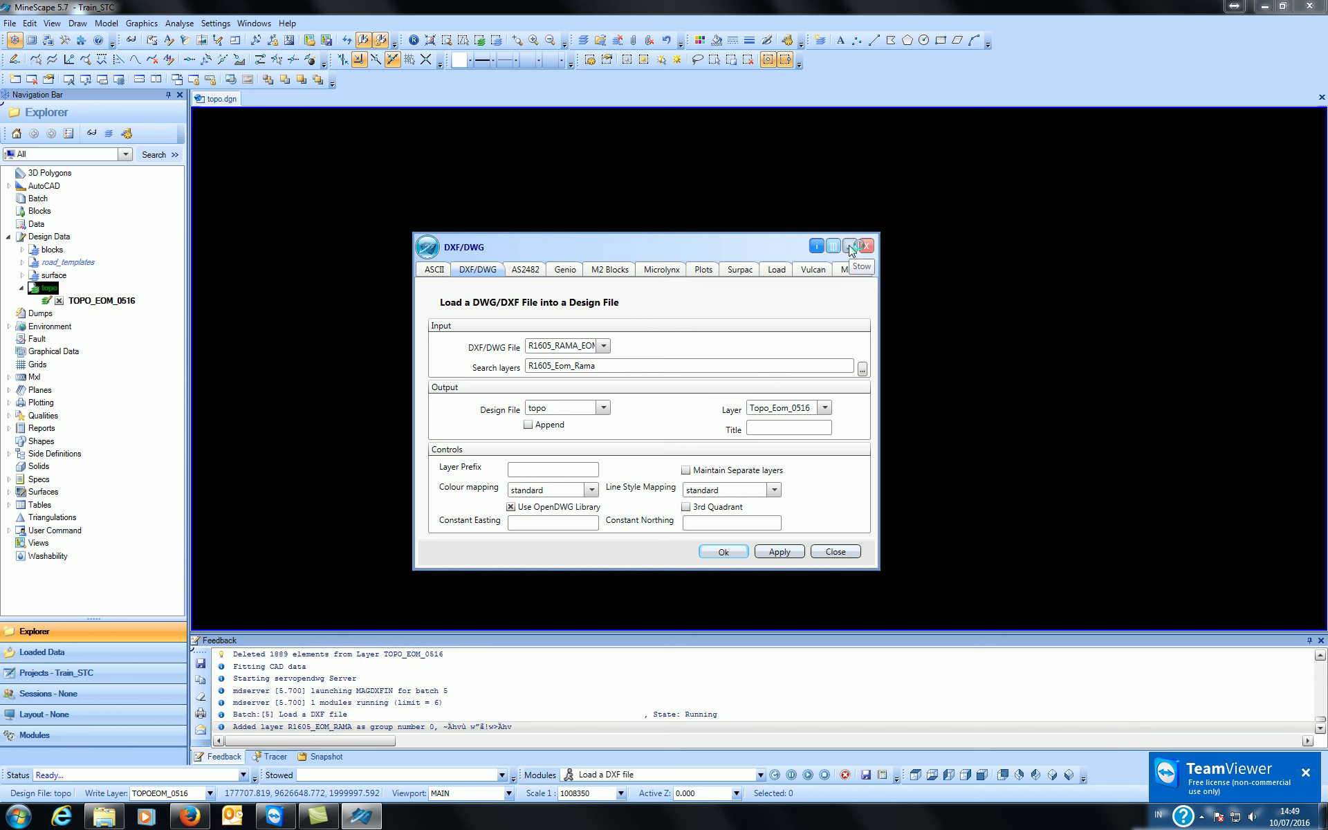
click(833, 552)
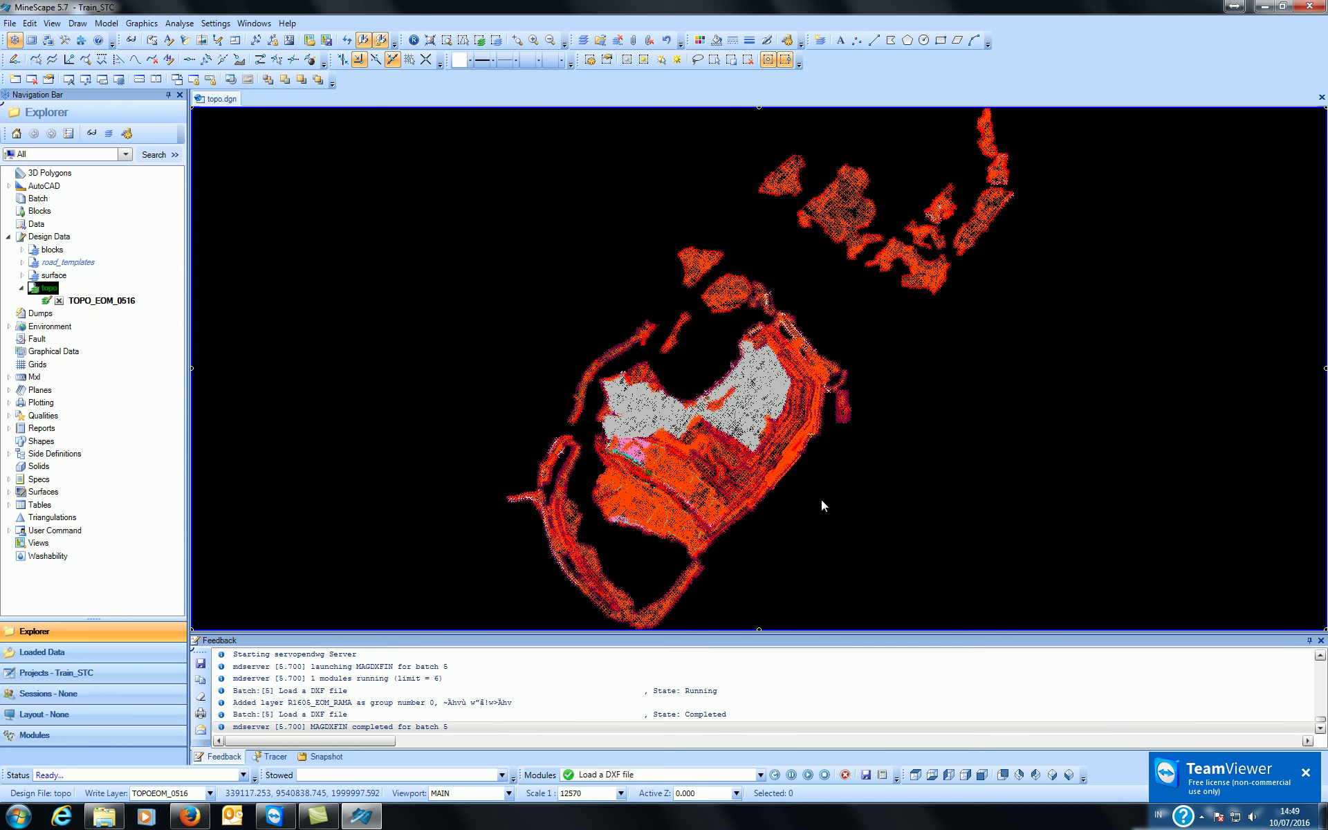
- Examine the imported R1605_Eom_Rama topography in plan view, tilted in 3D, and close up around the pit
middle_drag(821, 496, 836, 495)
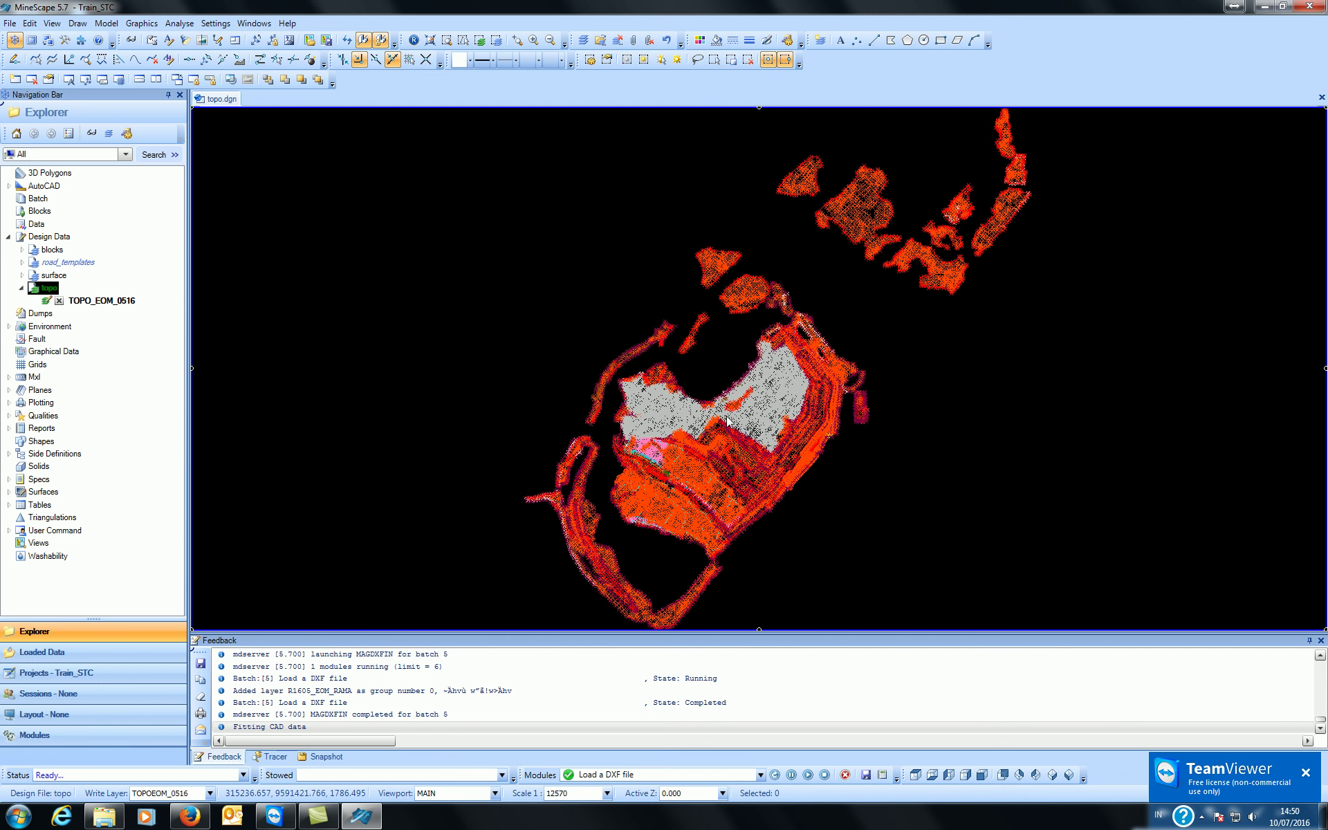
mouse_move(728, 426)
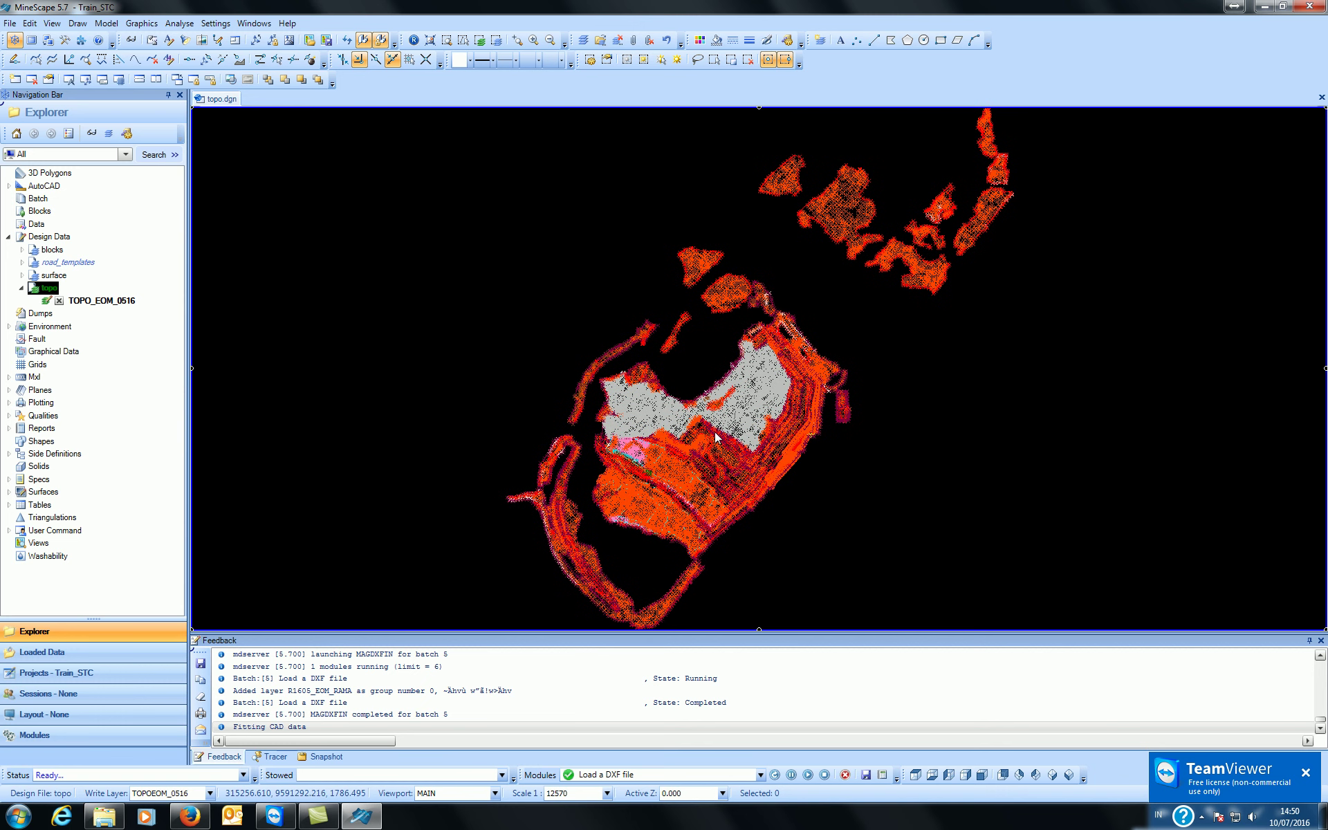
middle_drag(688, 436, 688, 393)
scroll(688, 393, up, 3)
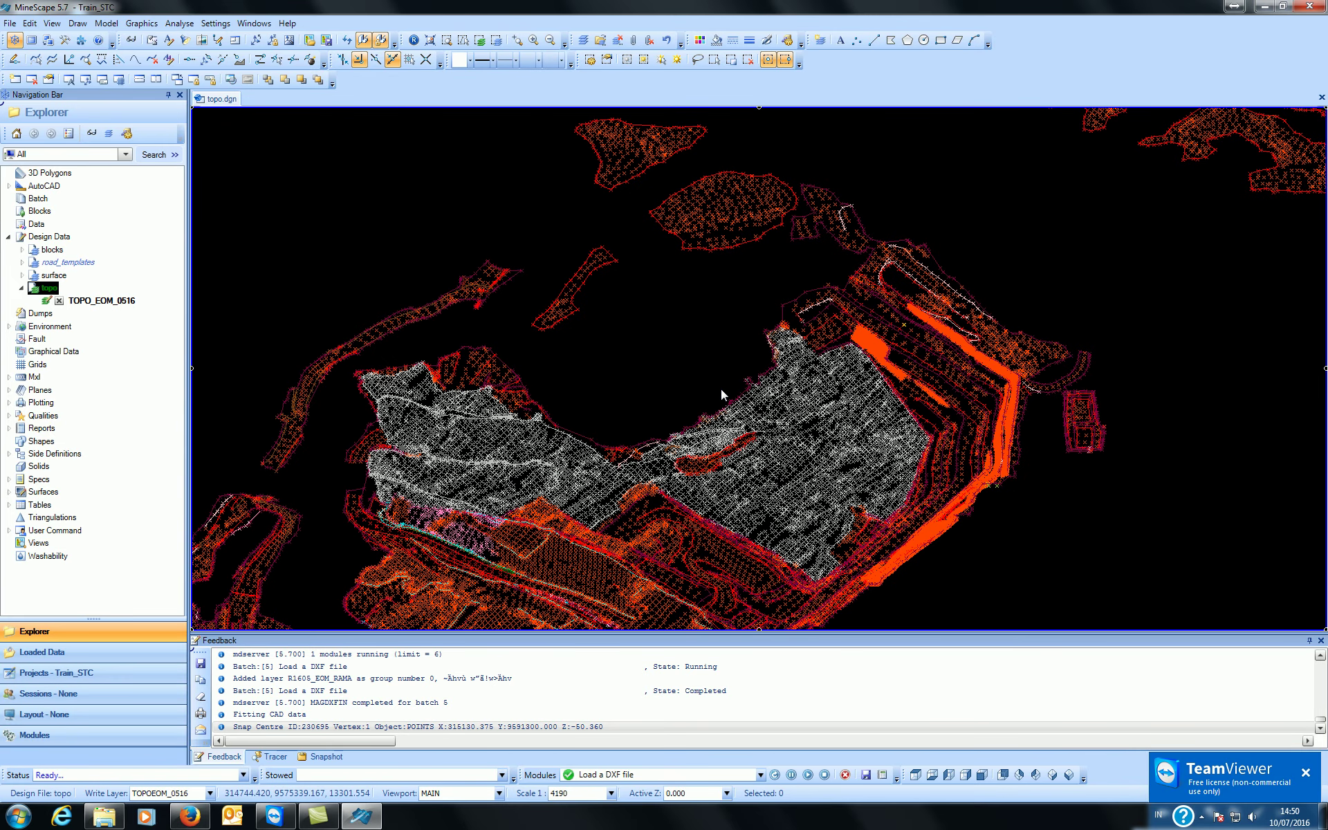
scroll(720, 388, down, 3)
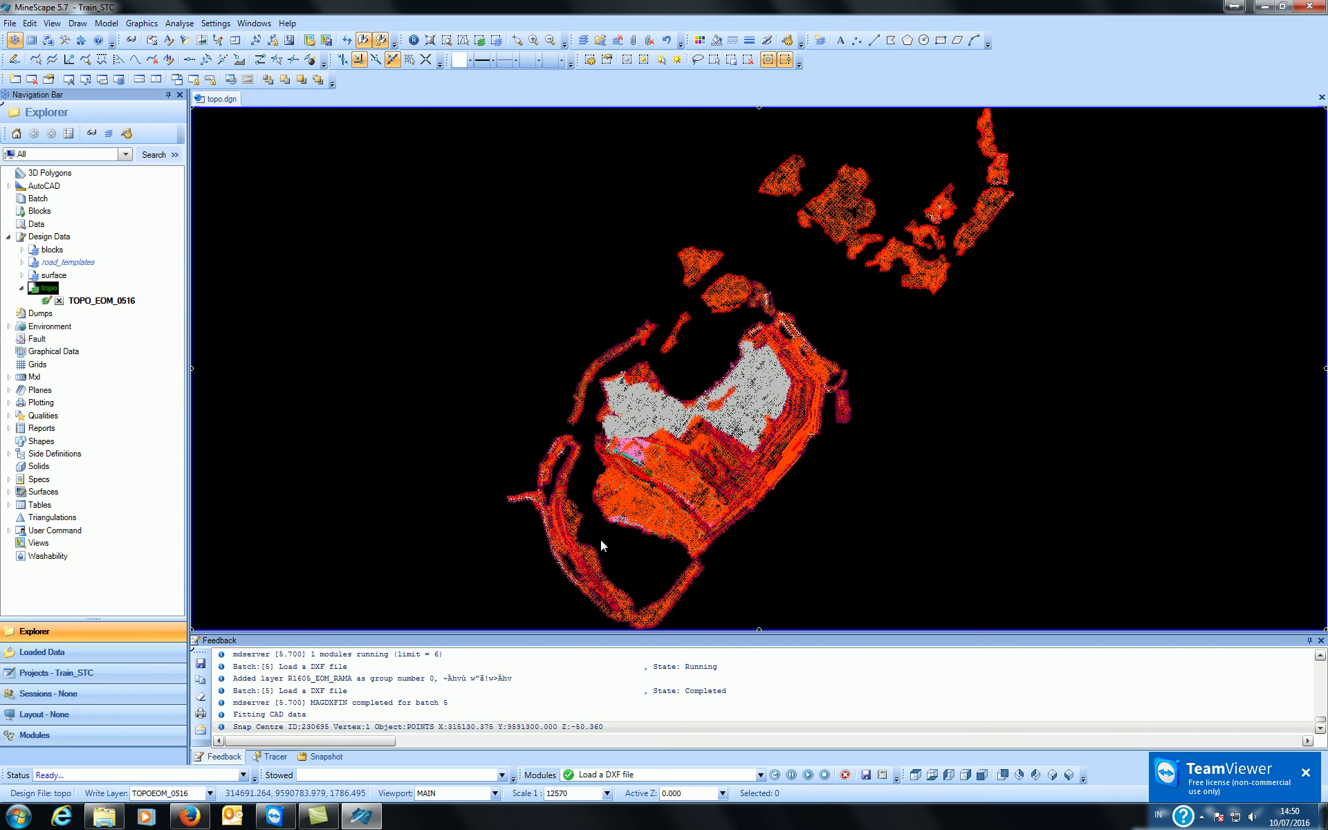
middle_drag(600, 540, 602, 534)
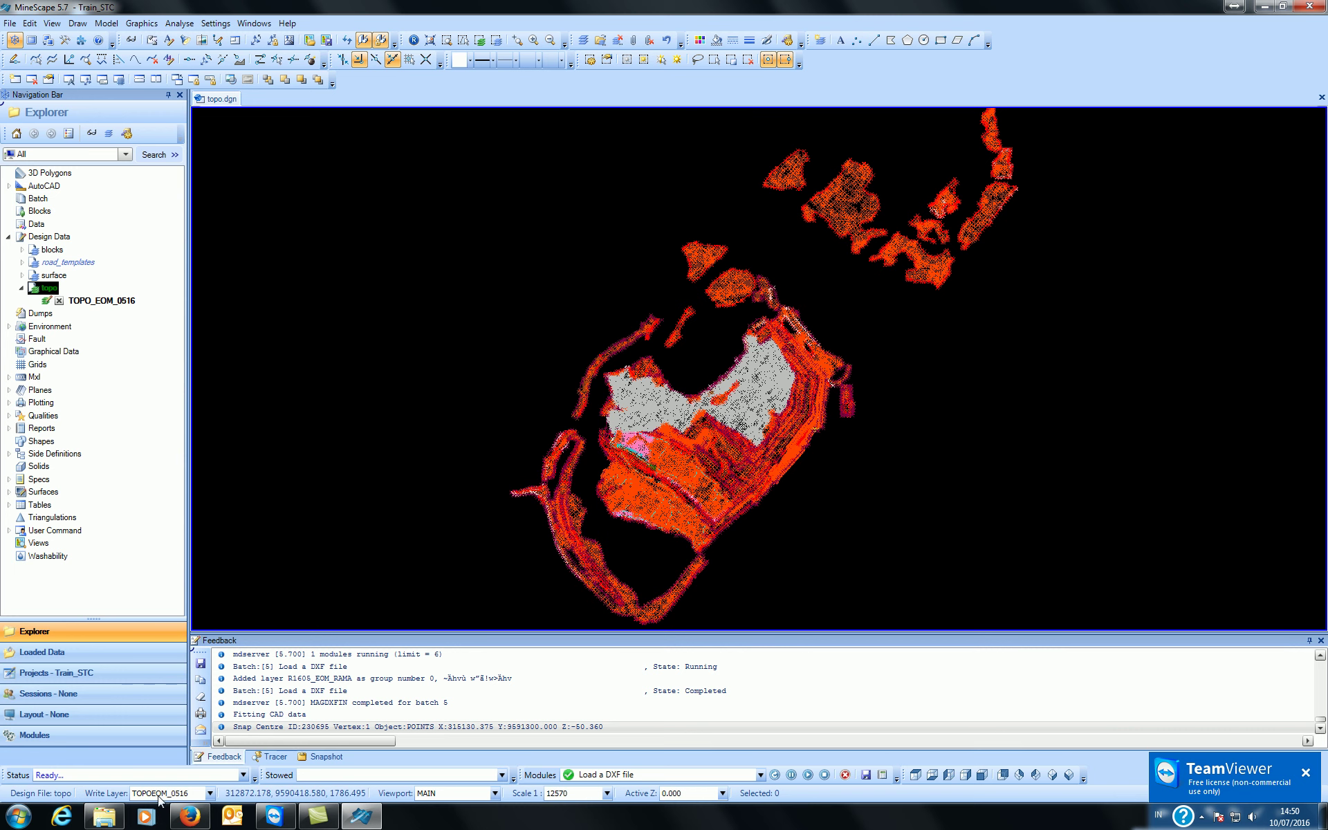
mouse_move(111, 825)
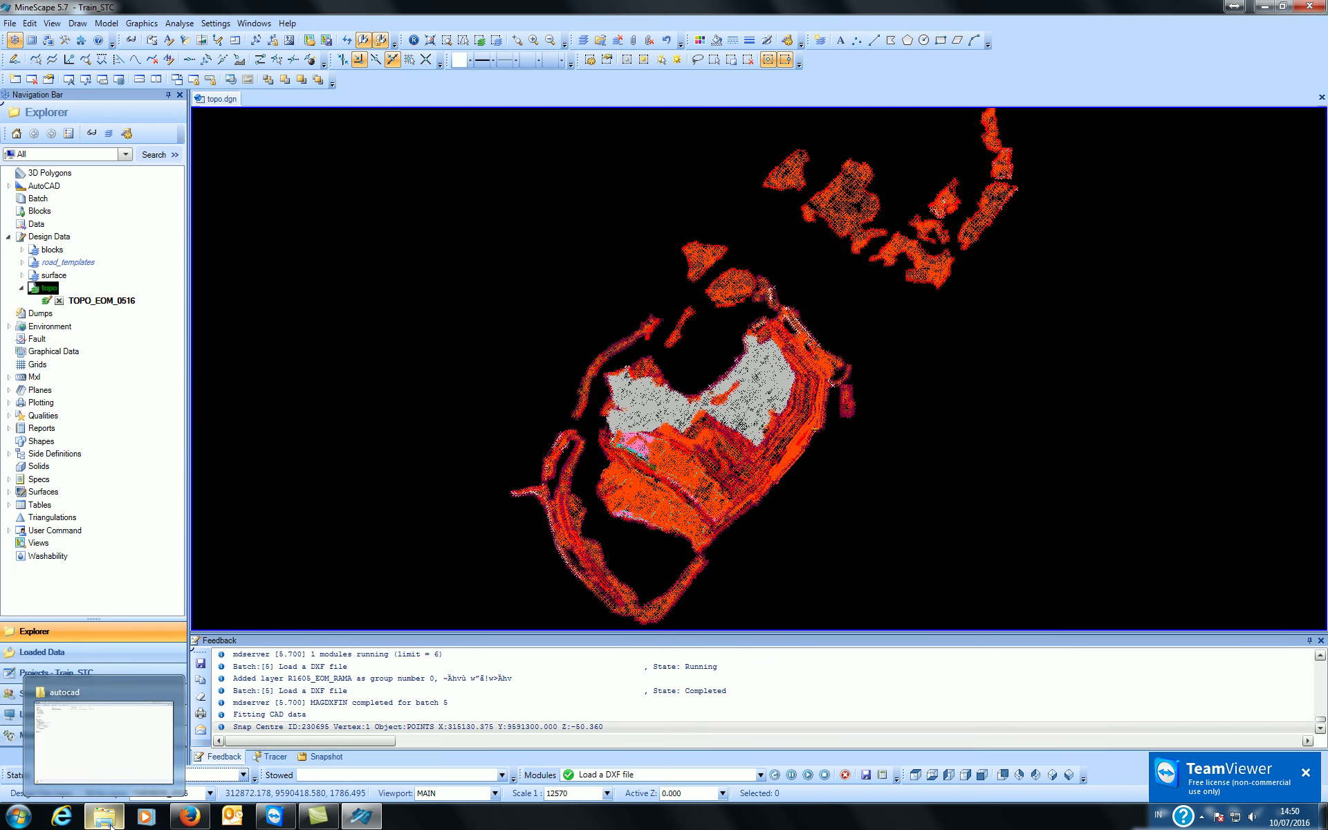
click(110, 825)
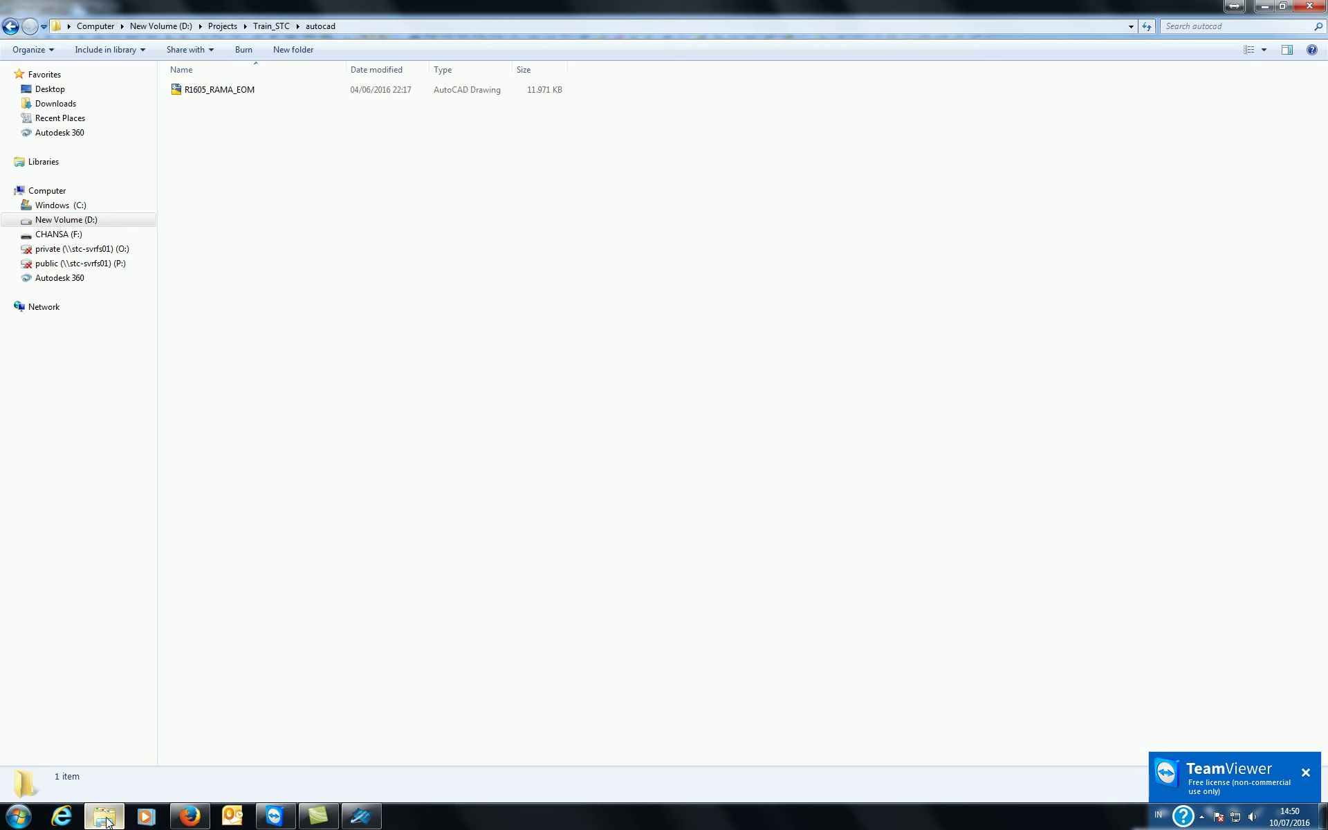
click(111, 822)
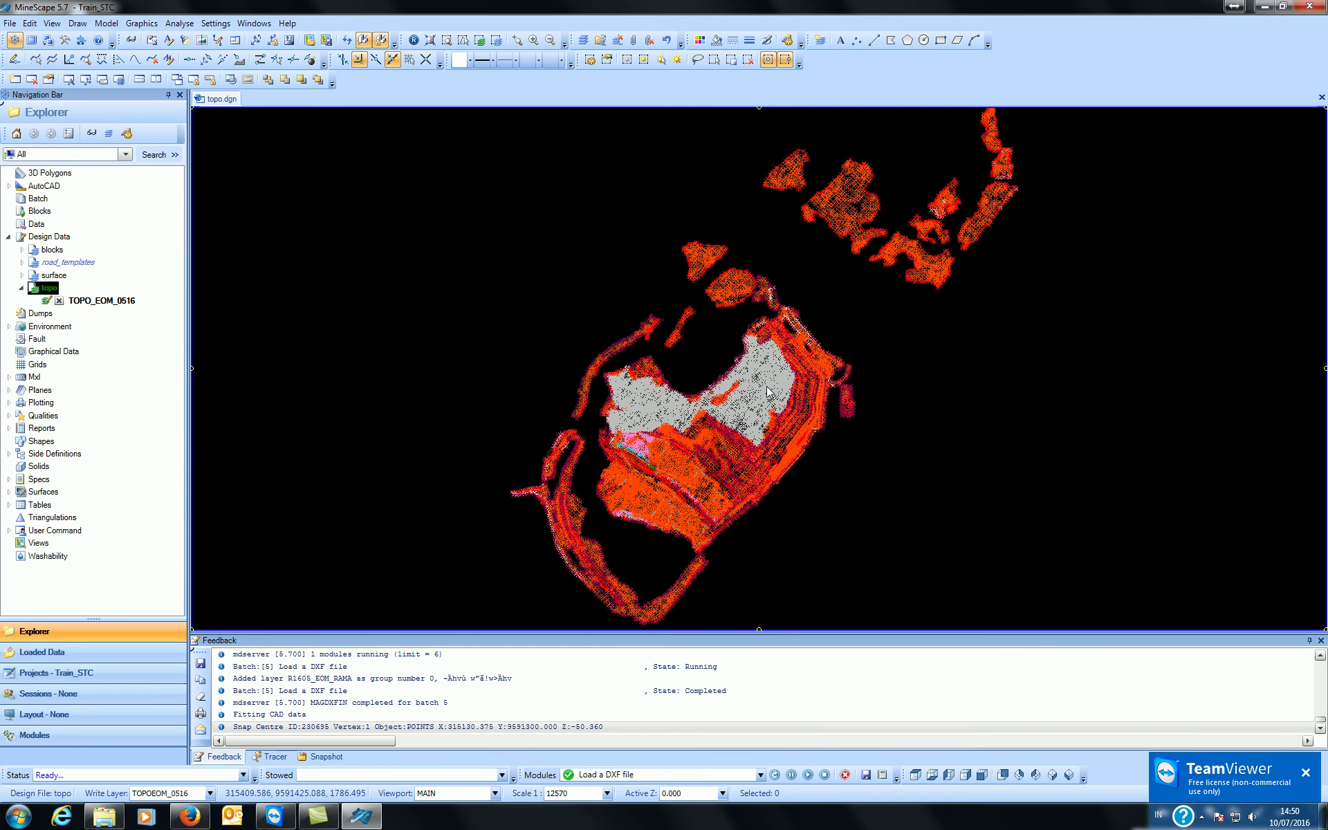
scroll(754, 429, up, 2)
middle_drag(720, 469, 728, 439)
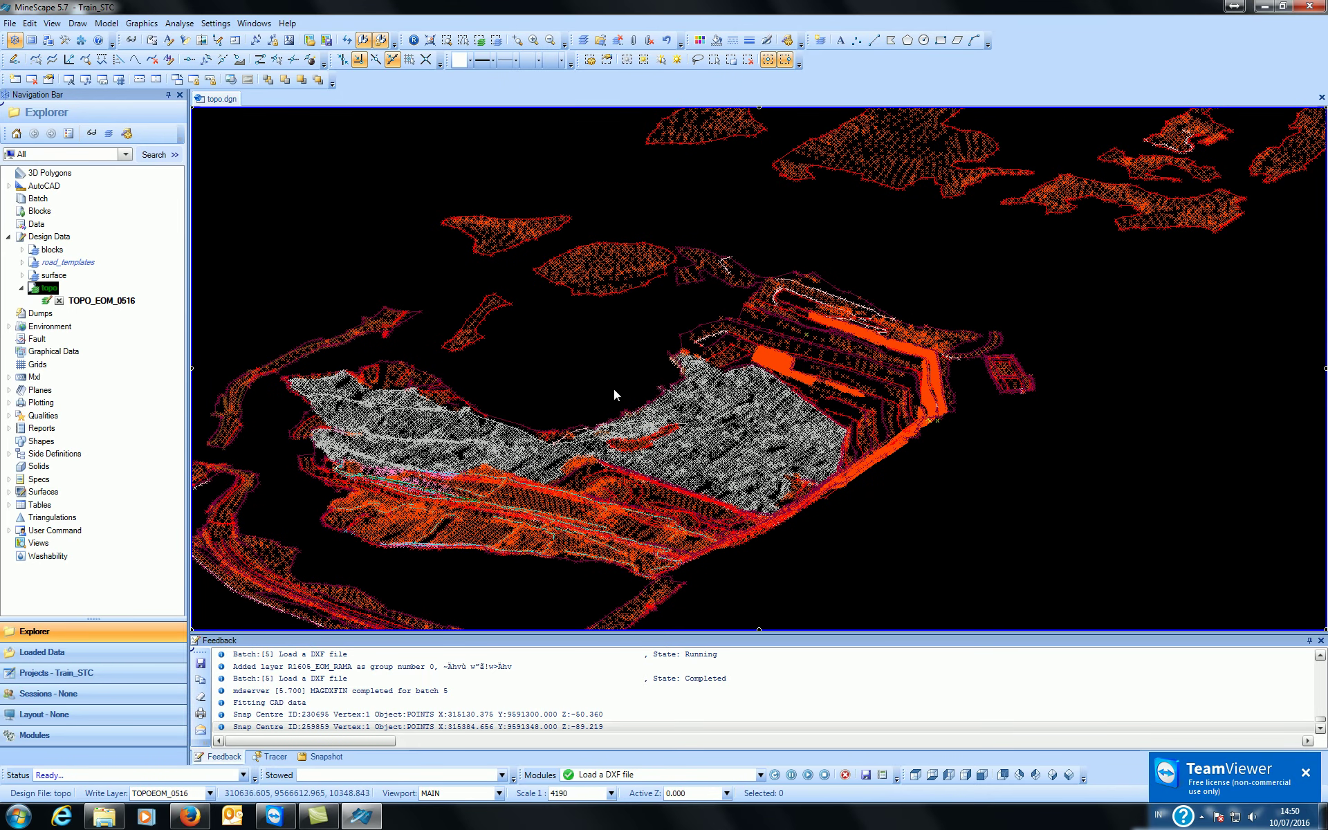
middle_drag(584, 380, 587, 386)
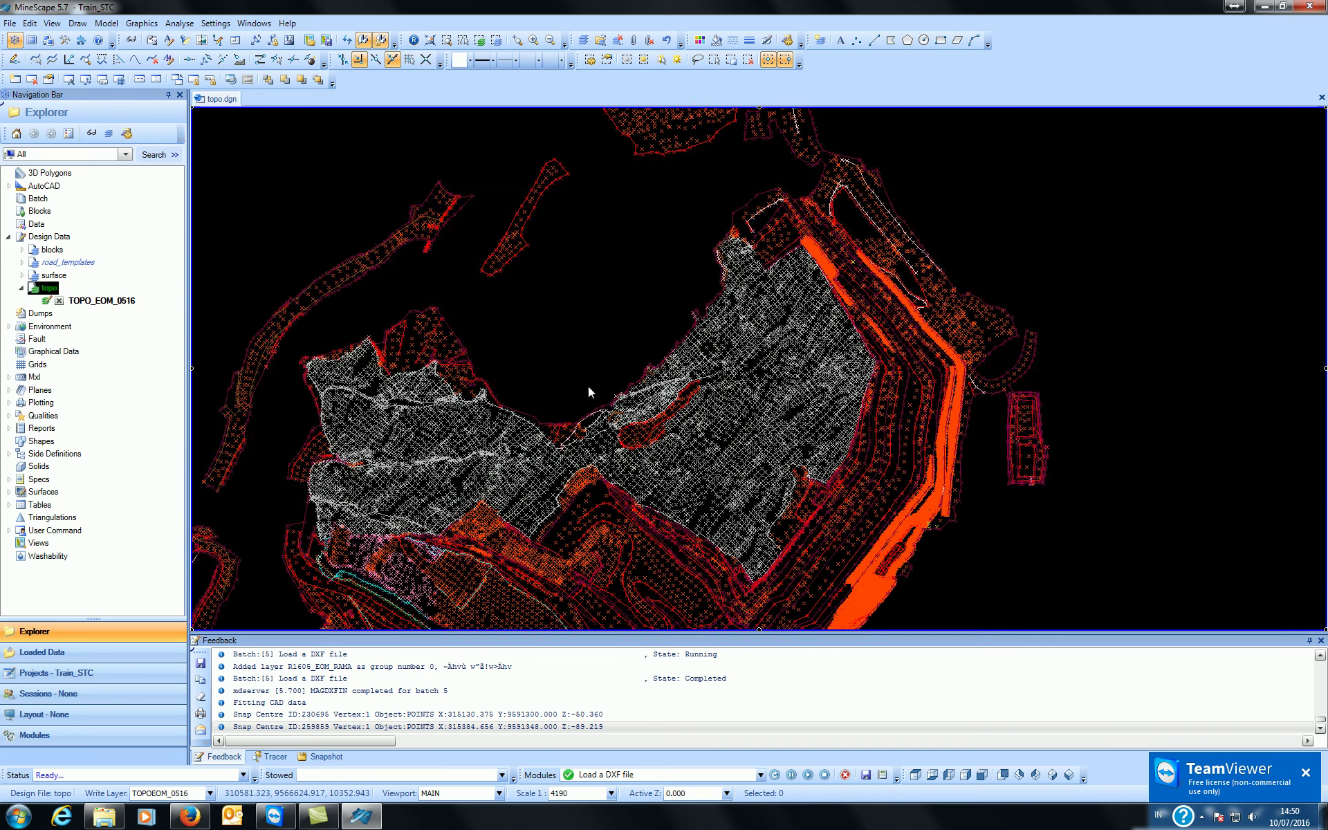
scroll(587, 386, down, 3)
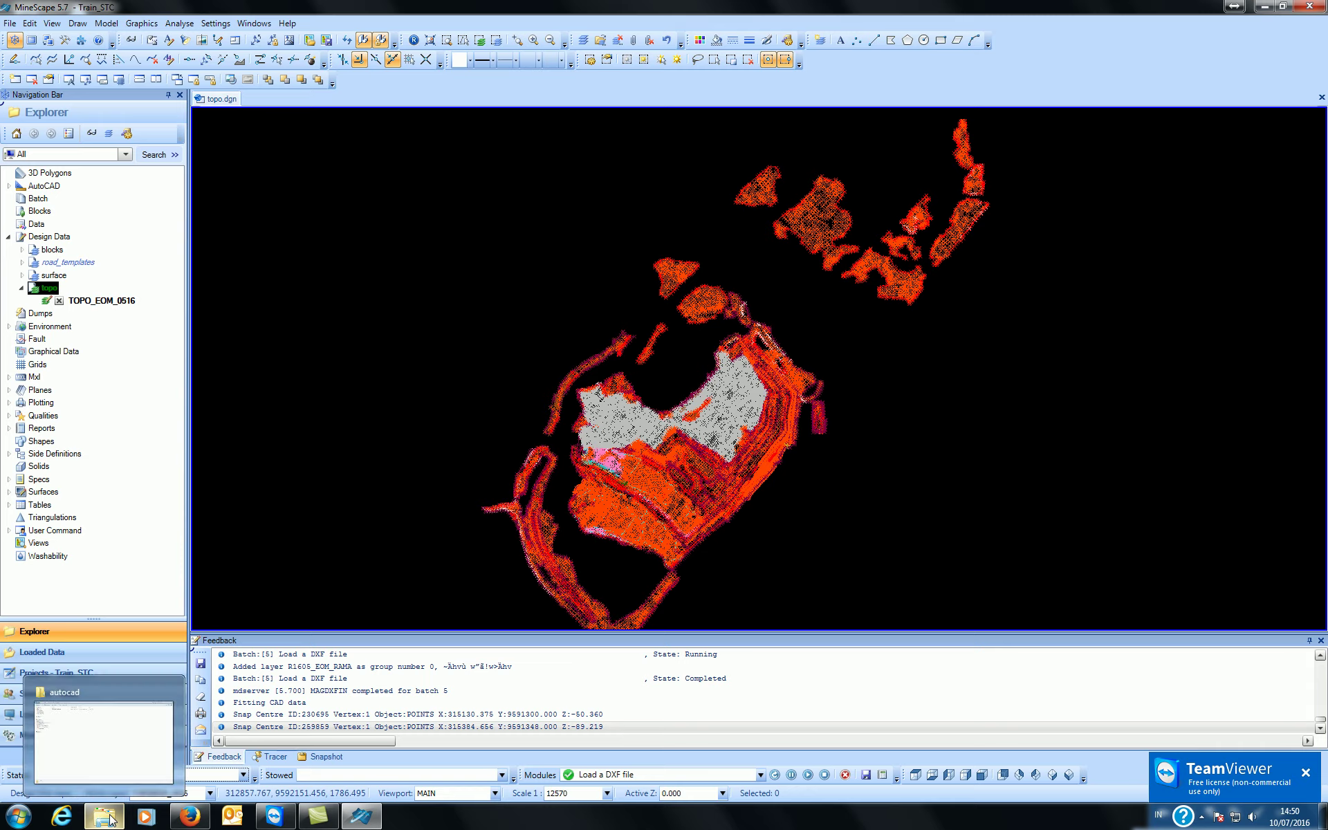
- Switch to Windows Explorer, check the autocad folder of project Rama_Dec12_rev1 and the Projects folder, and return to MineScape
click(111, 820)
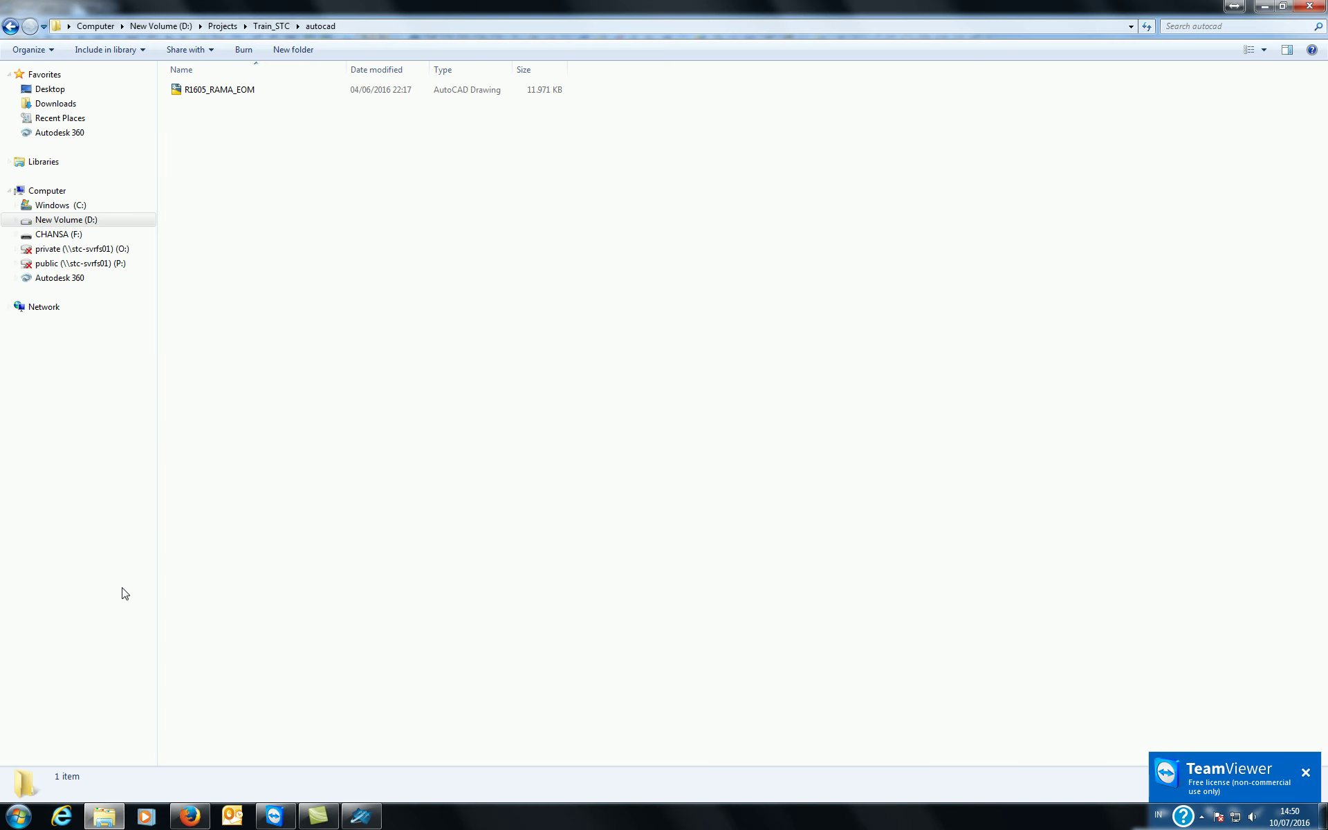
click(279, 29)
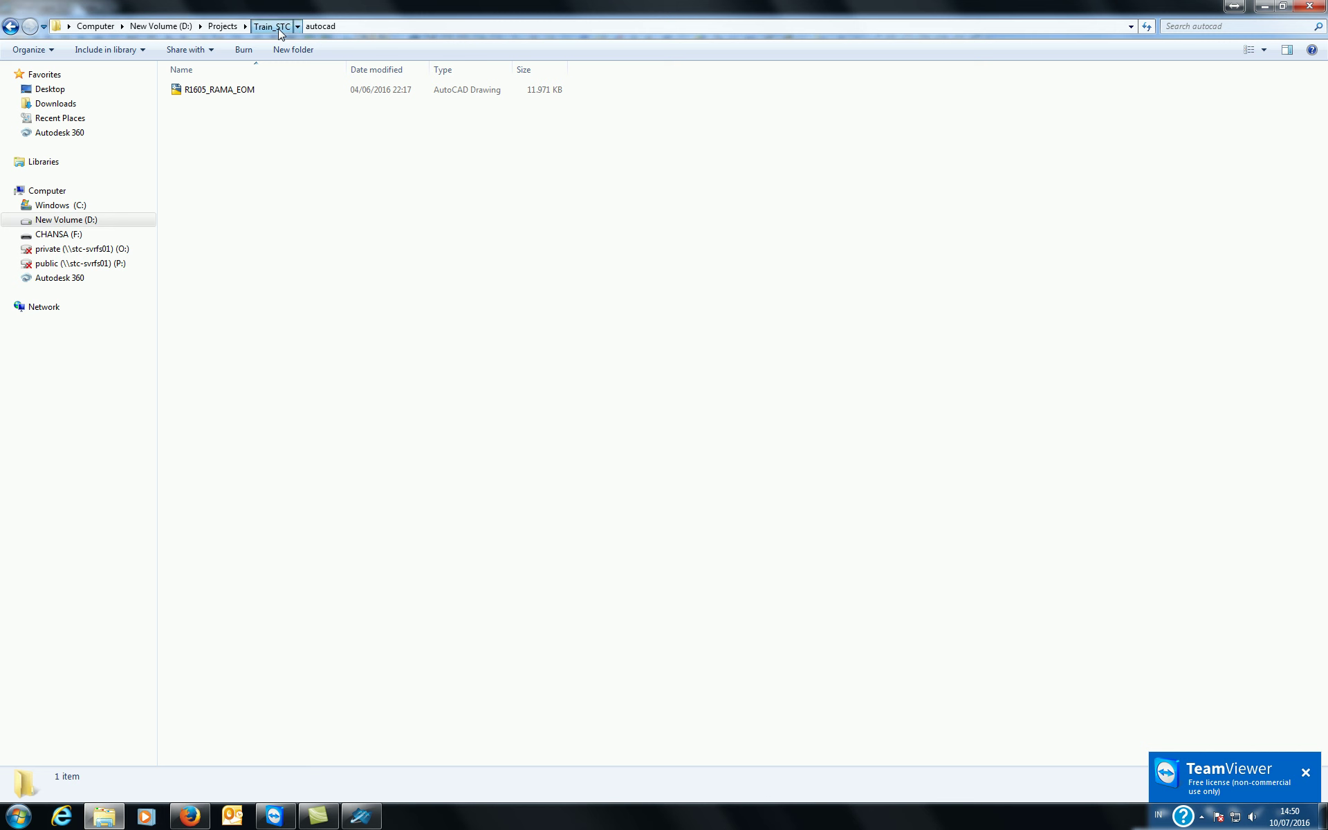
click(225, 26)
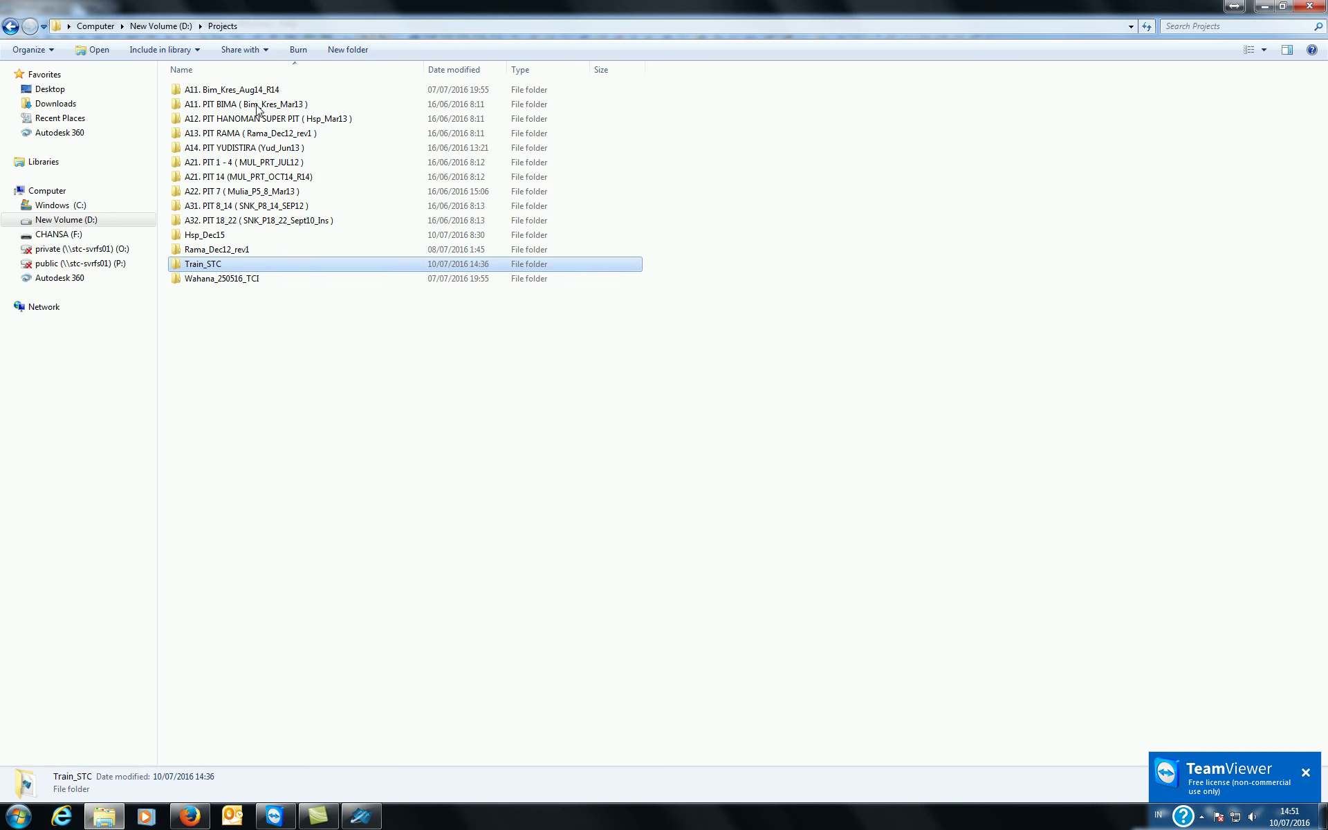
click(233, 250)
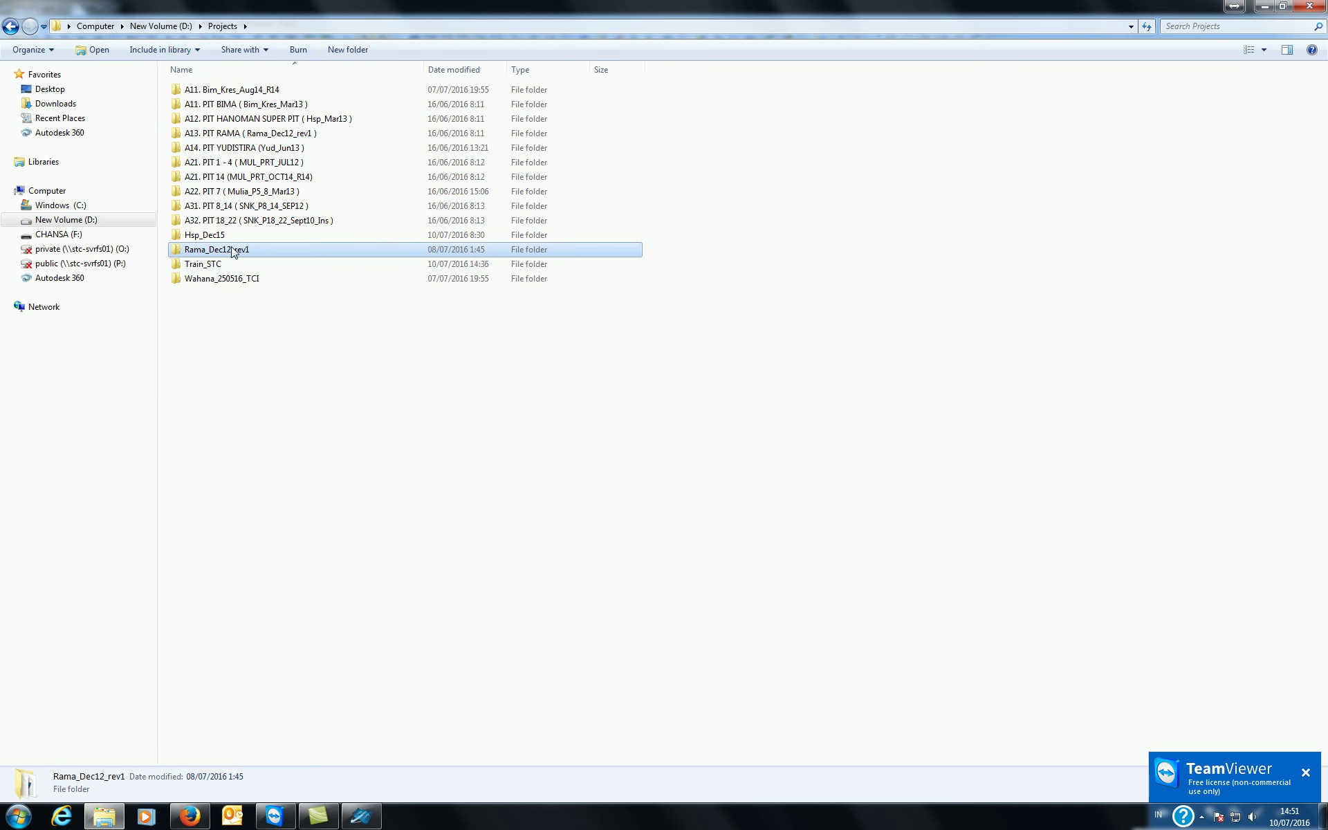
double_click(233, 249)
double_click(225, 107)
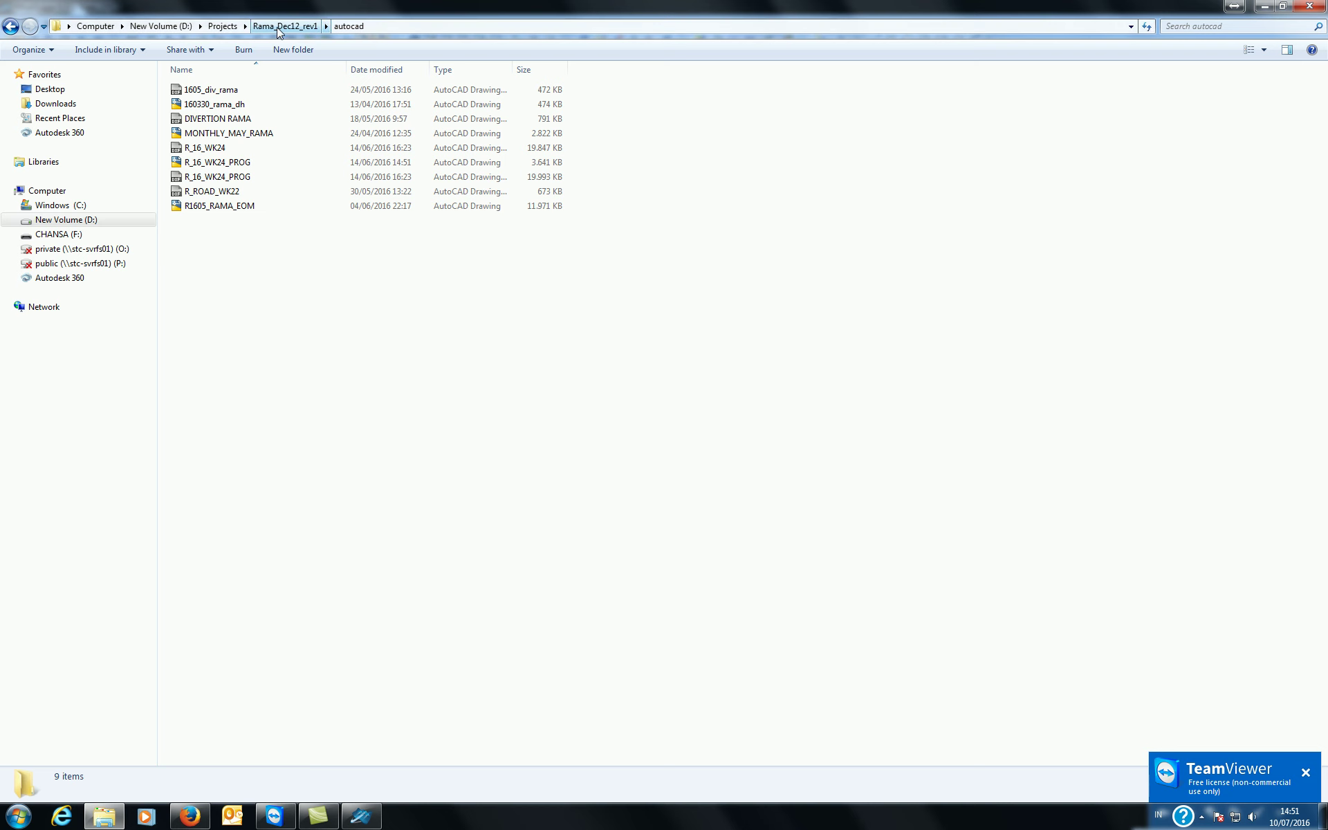
click(232, 26)
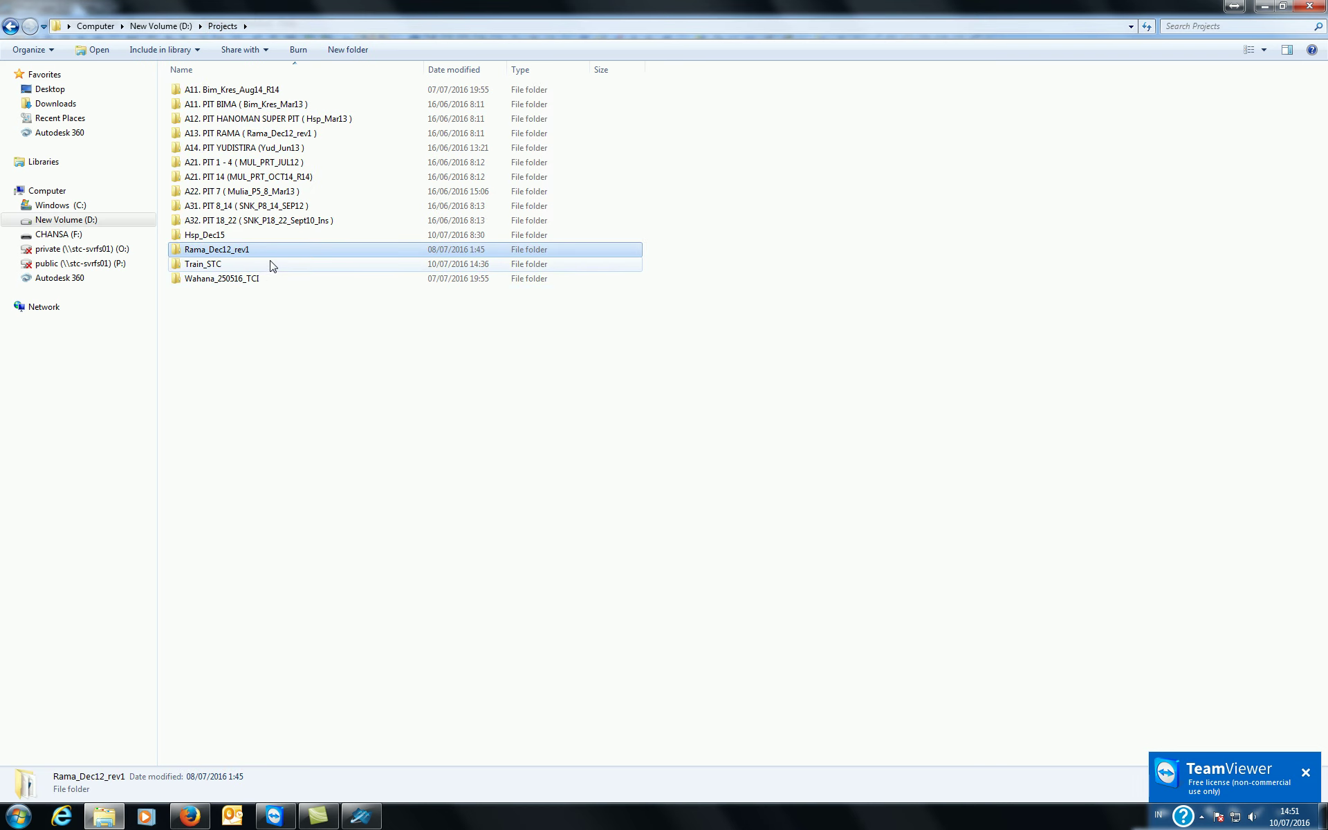
click(333, 357)
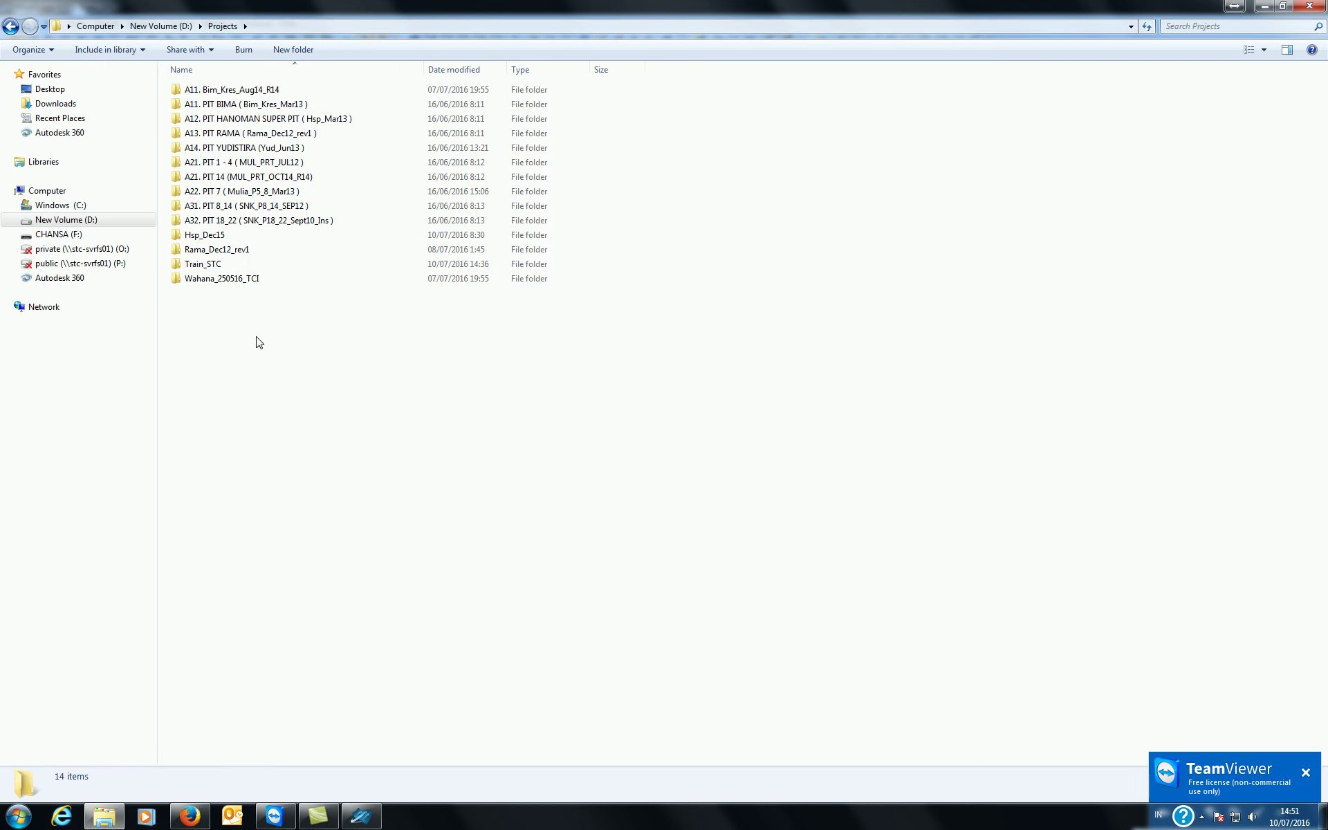
right_click(223, 330)
click(250, 383)
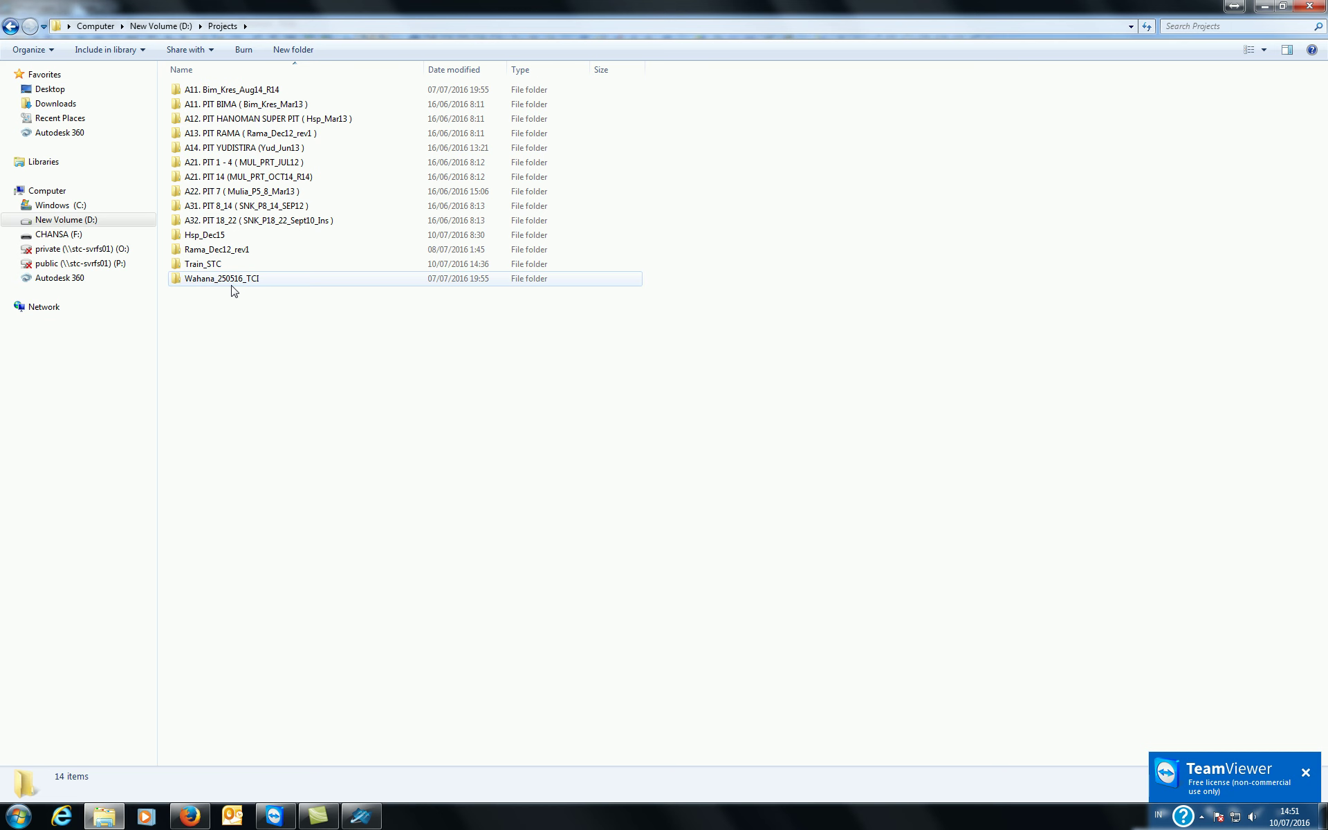
click(360, 816)
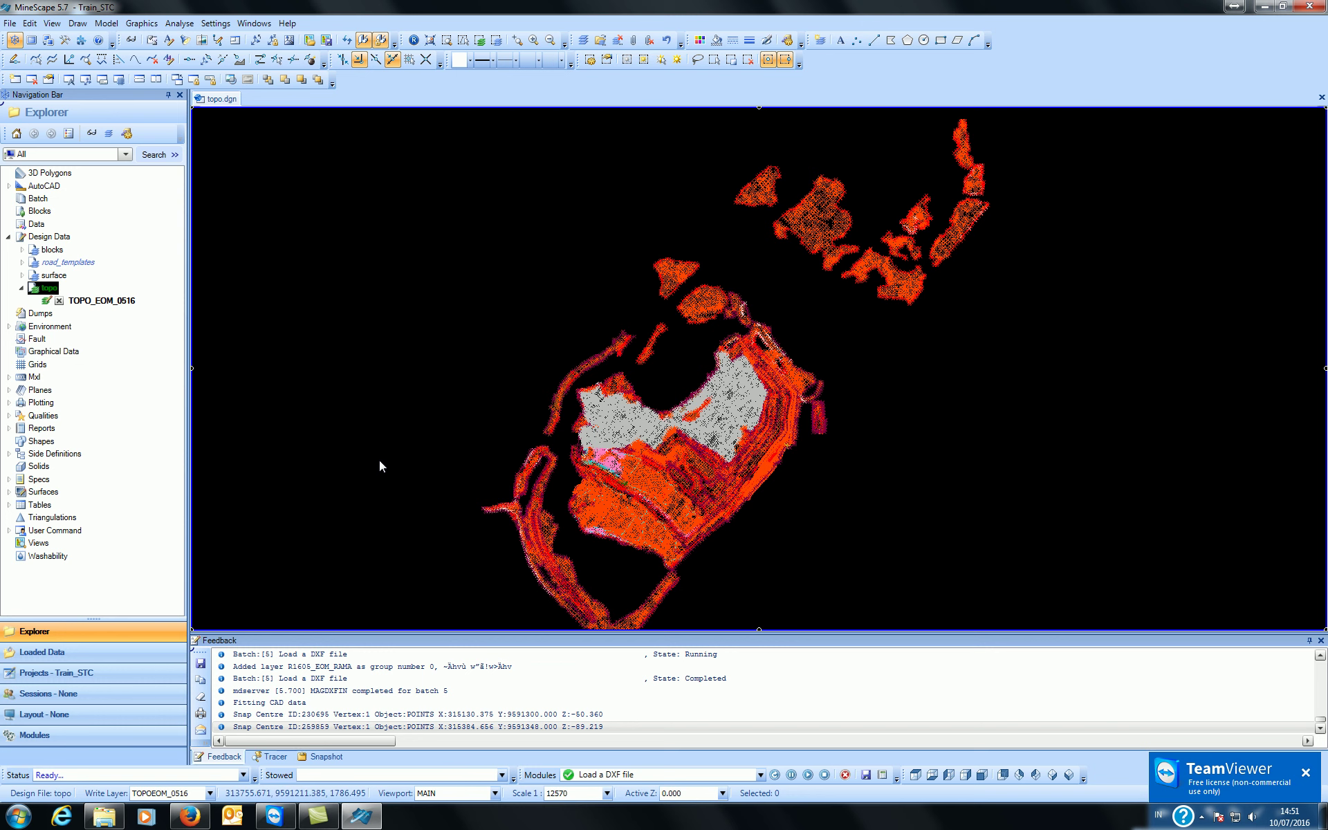
right_click(50, 292)
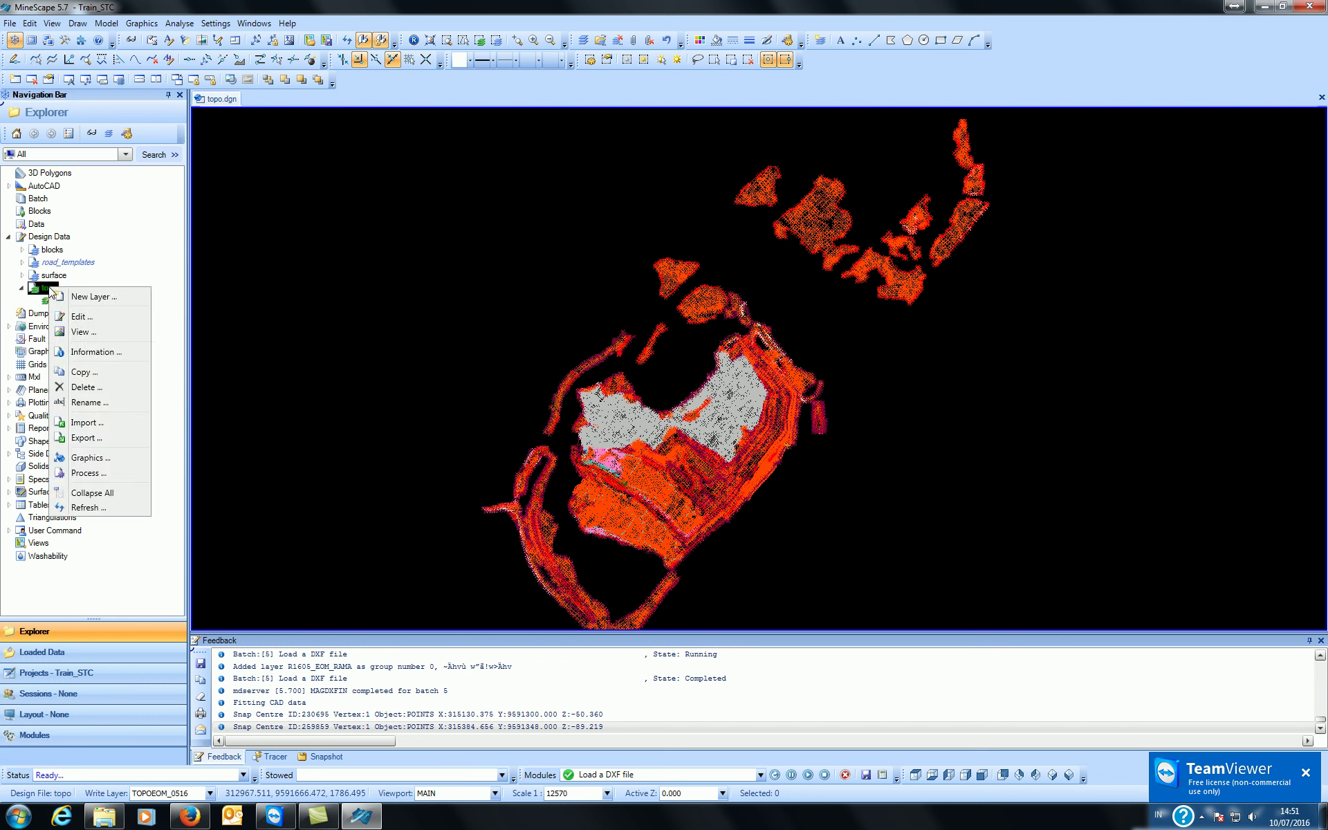
click(147, 278)
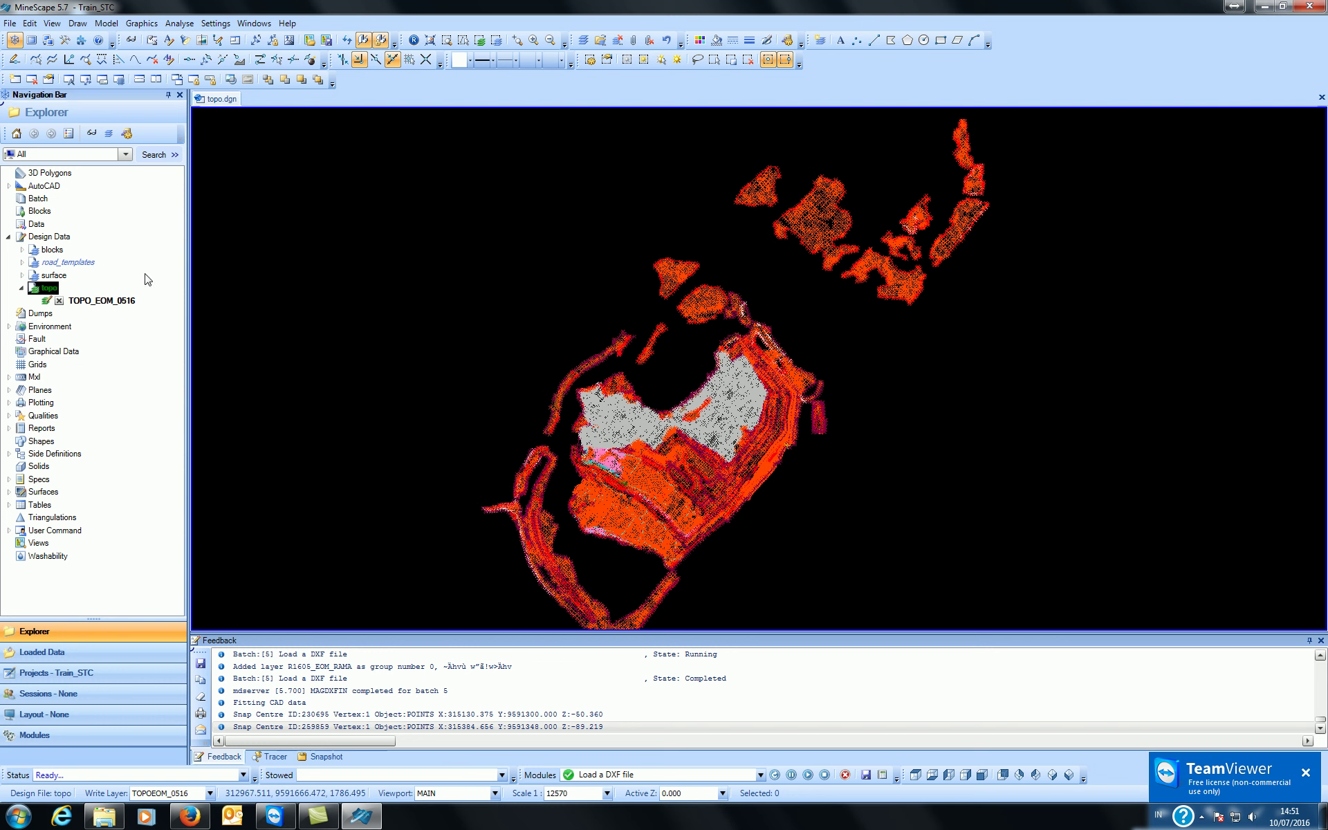
right_click(38, 289)
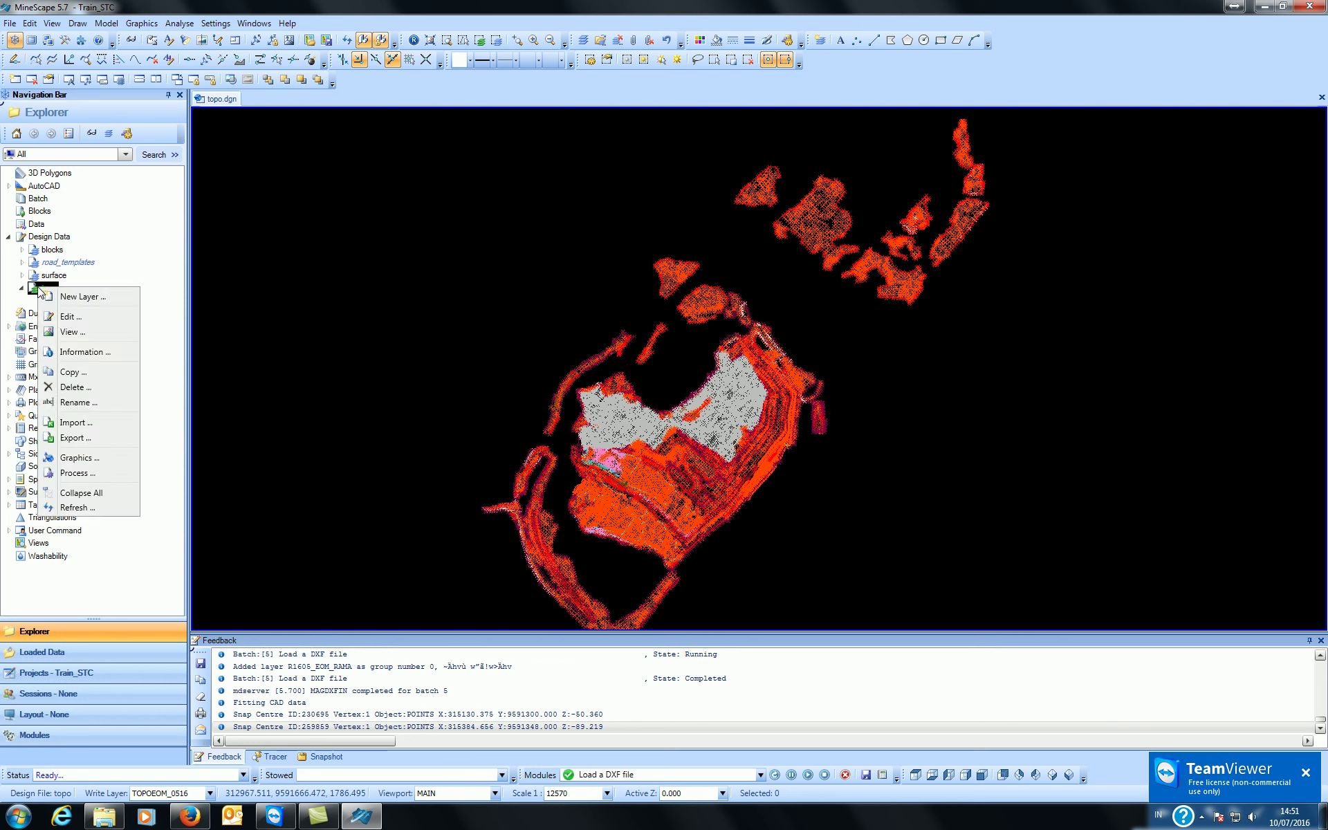
click(76, 373)
click(757, 377)
- Start copying design file layer TOPO_EOM_0516, clear the input design file, and open the project browser for it
right_click(117, 302)
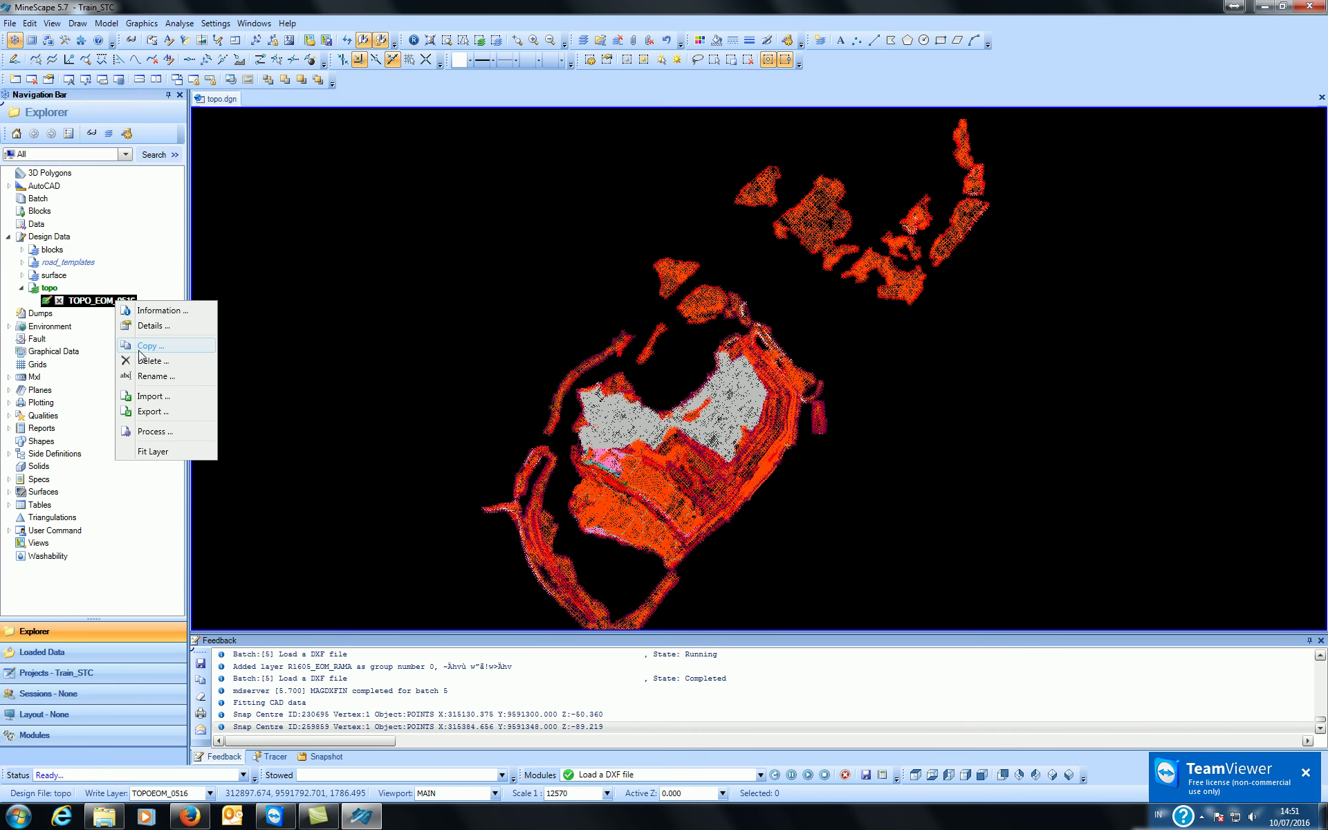
click(140, 348)
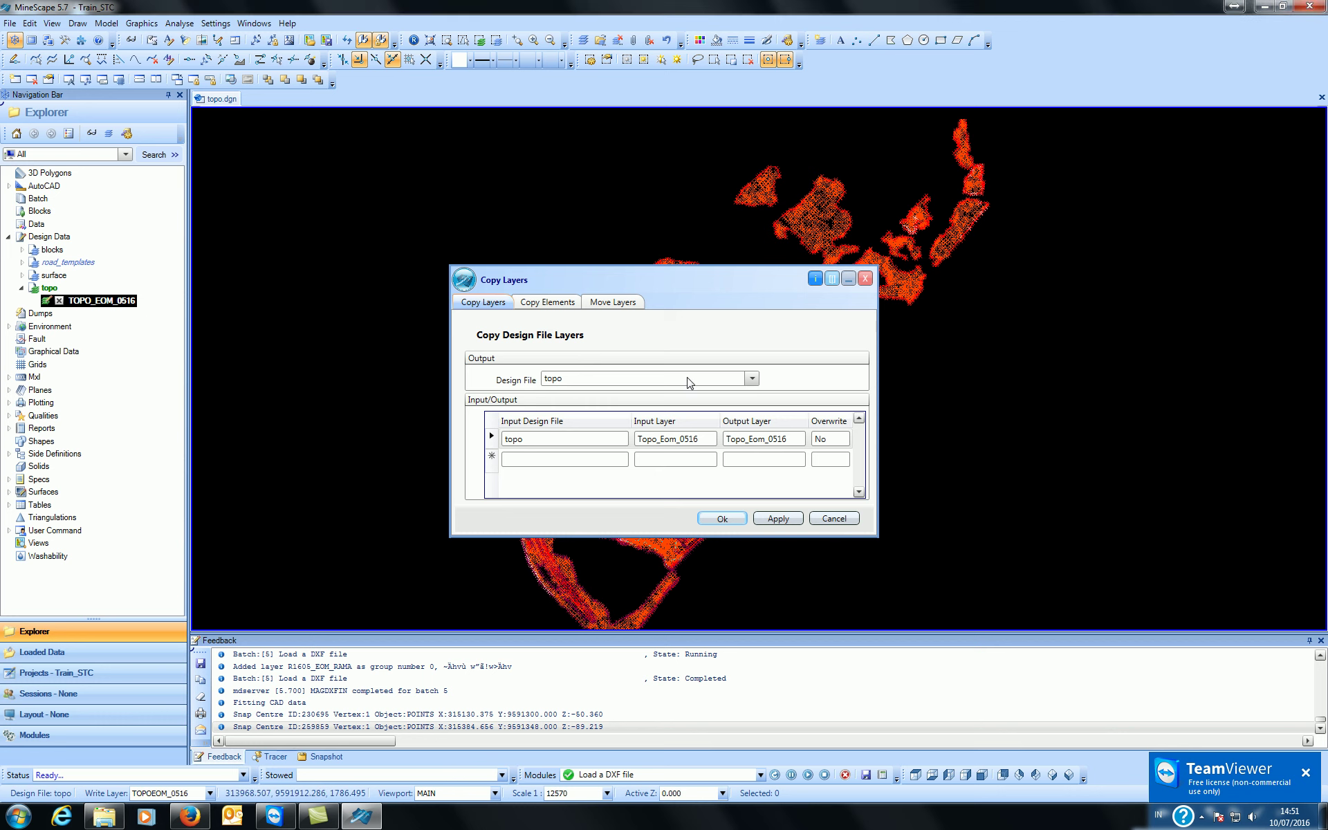
click(582, 441)
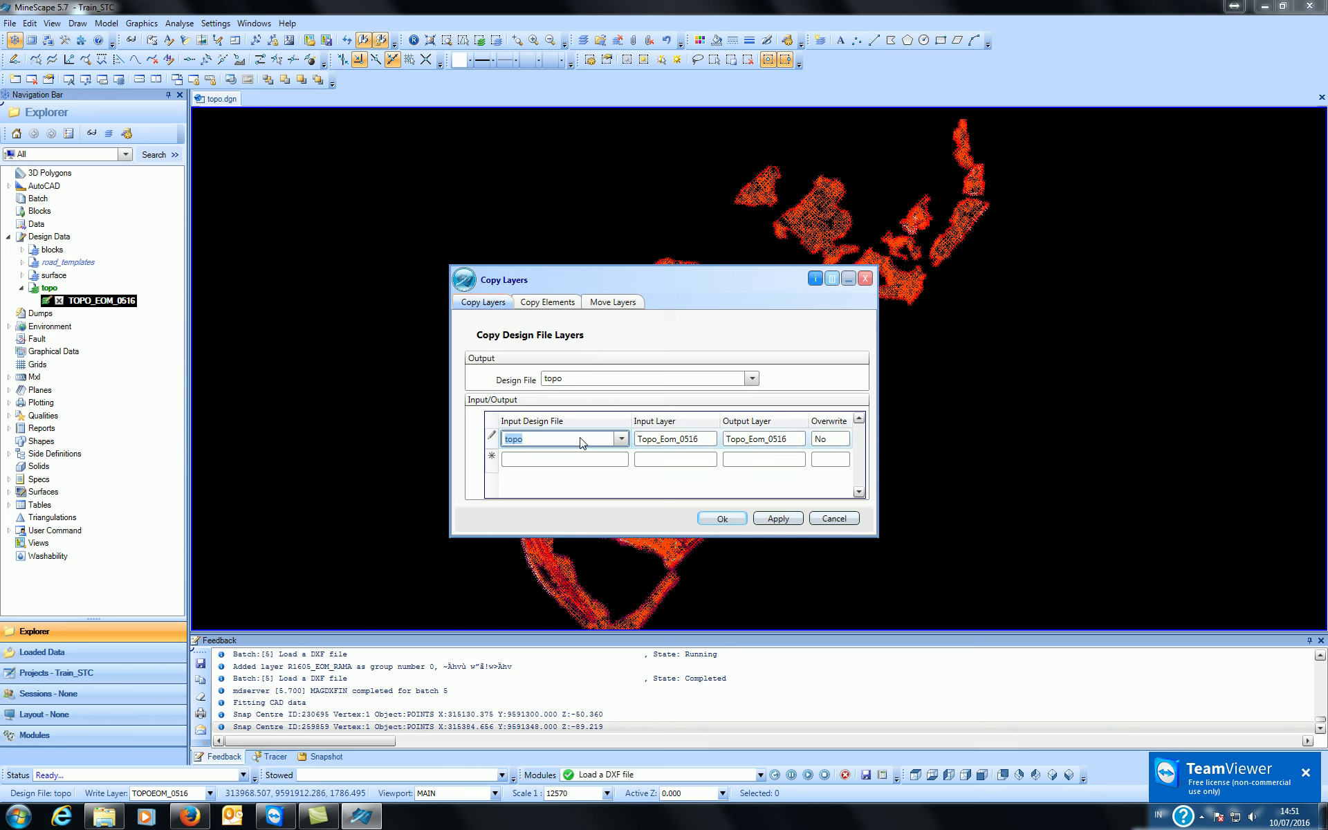
key(BackSpace)
right_click(582, 442)
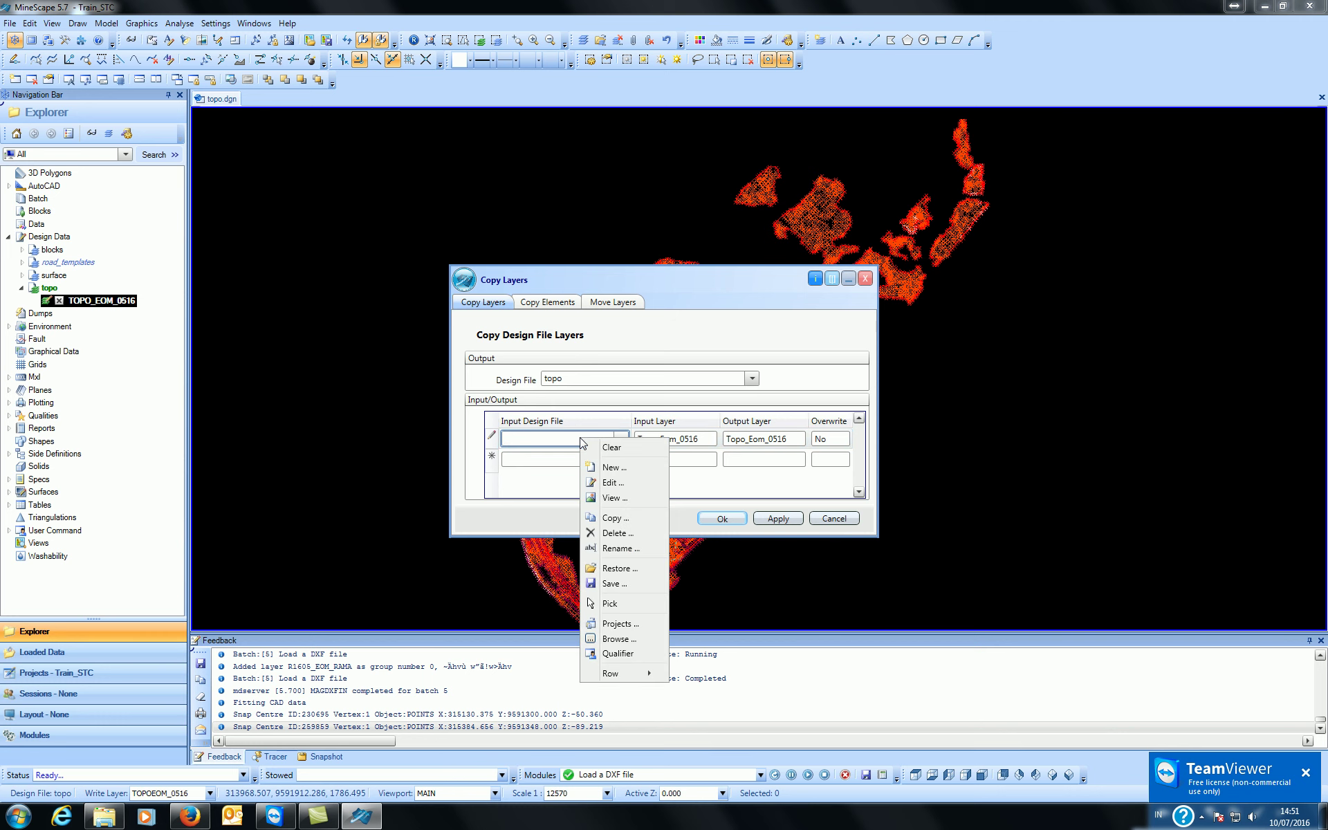
click(616, 629)
drag(709, 318, 1129, 283)
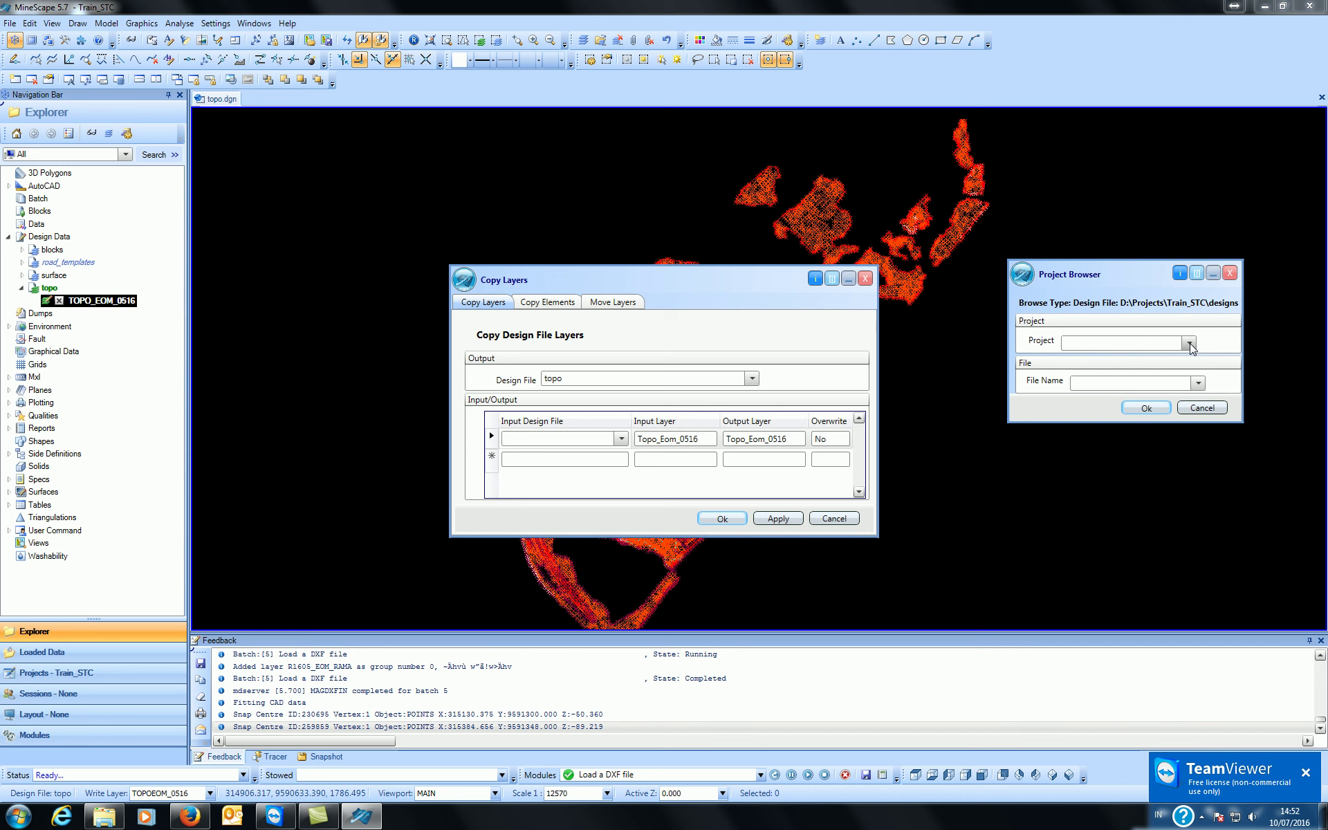
- Set the input design file to tp_update_svy from project Rama_Dec12_rev1
drag(1125, 276, 1121, 446)
click(1184, 523)
click(1184, 524)
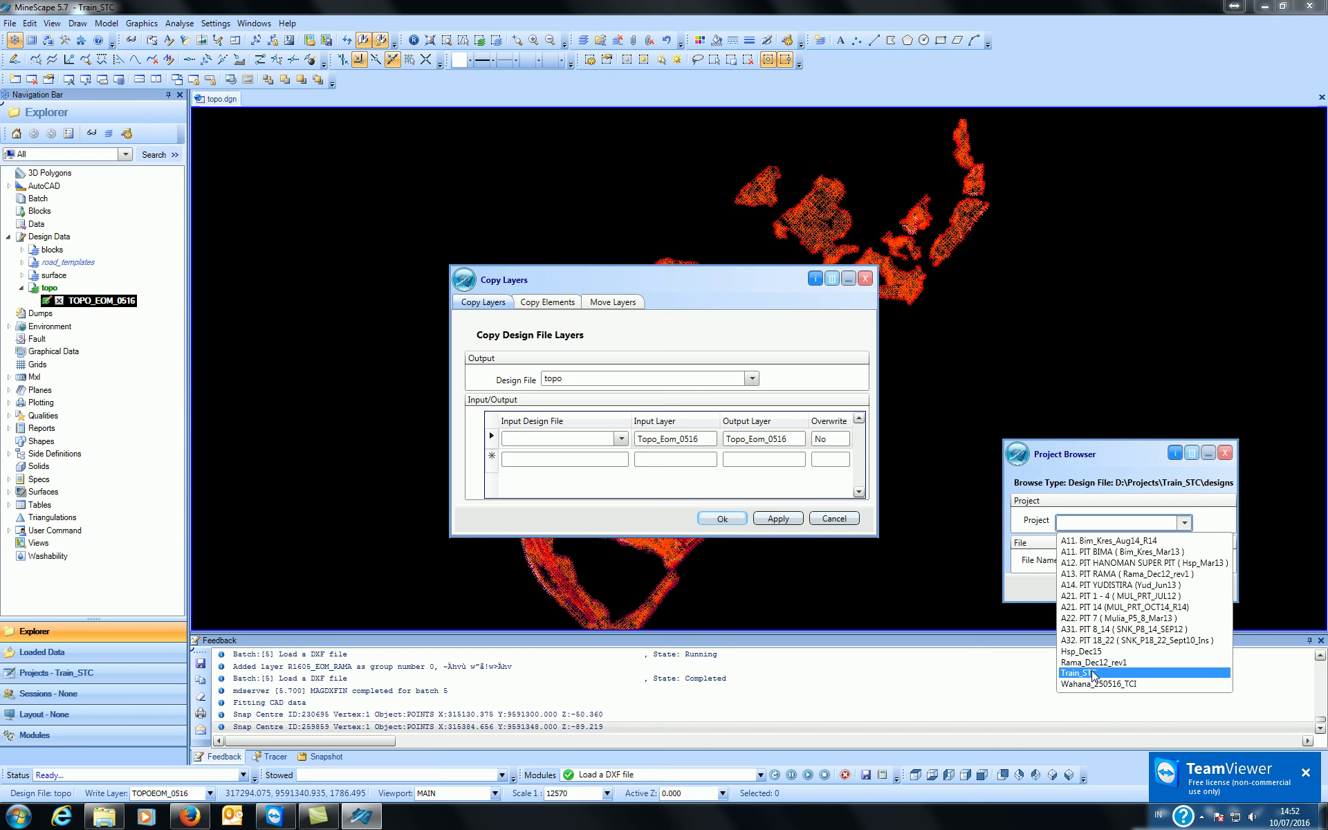
key(Up)
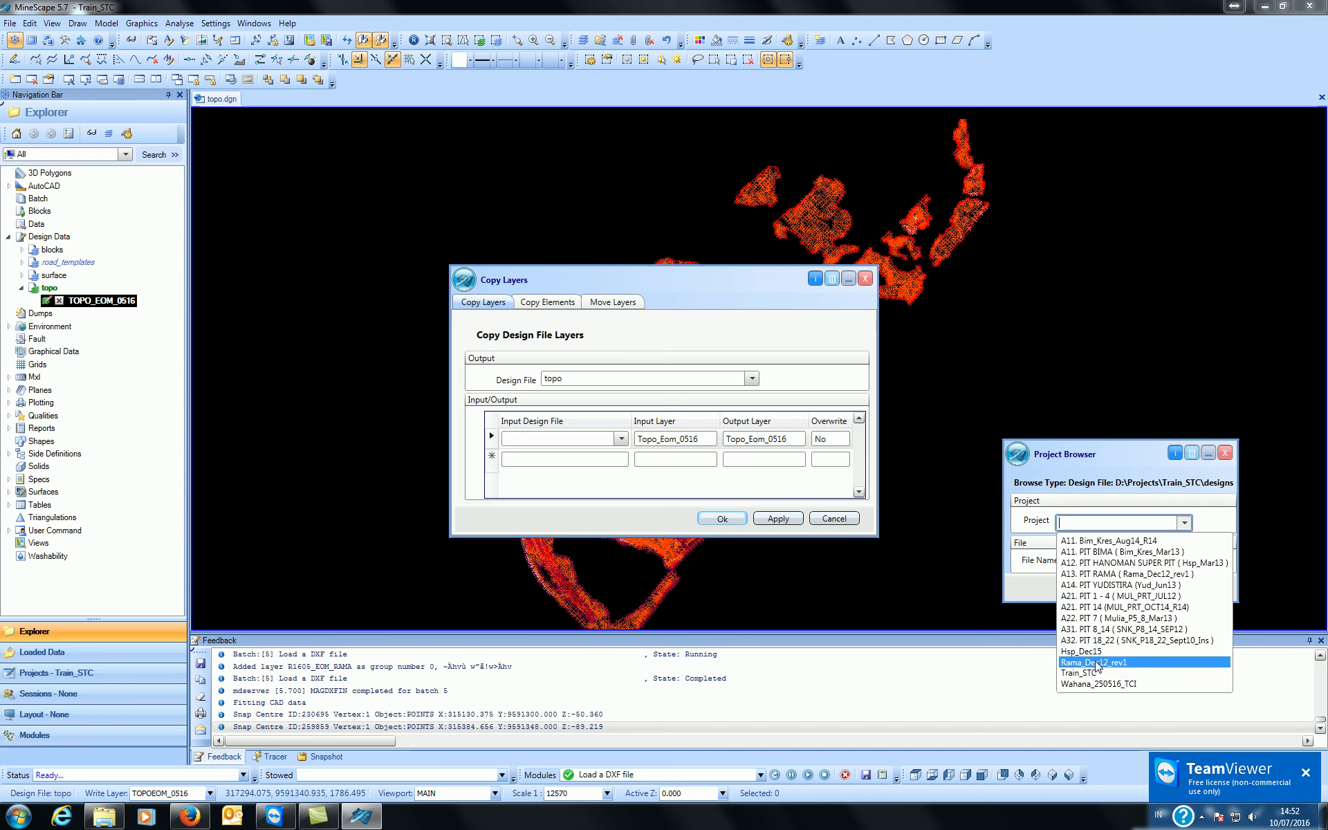
click(1097, 663)
drag(1171, 462, 1166, 431)
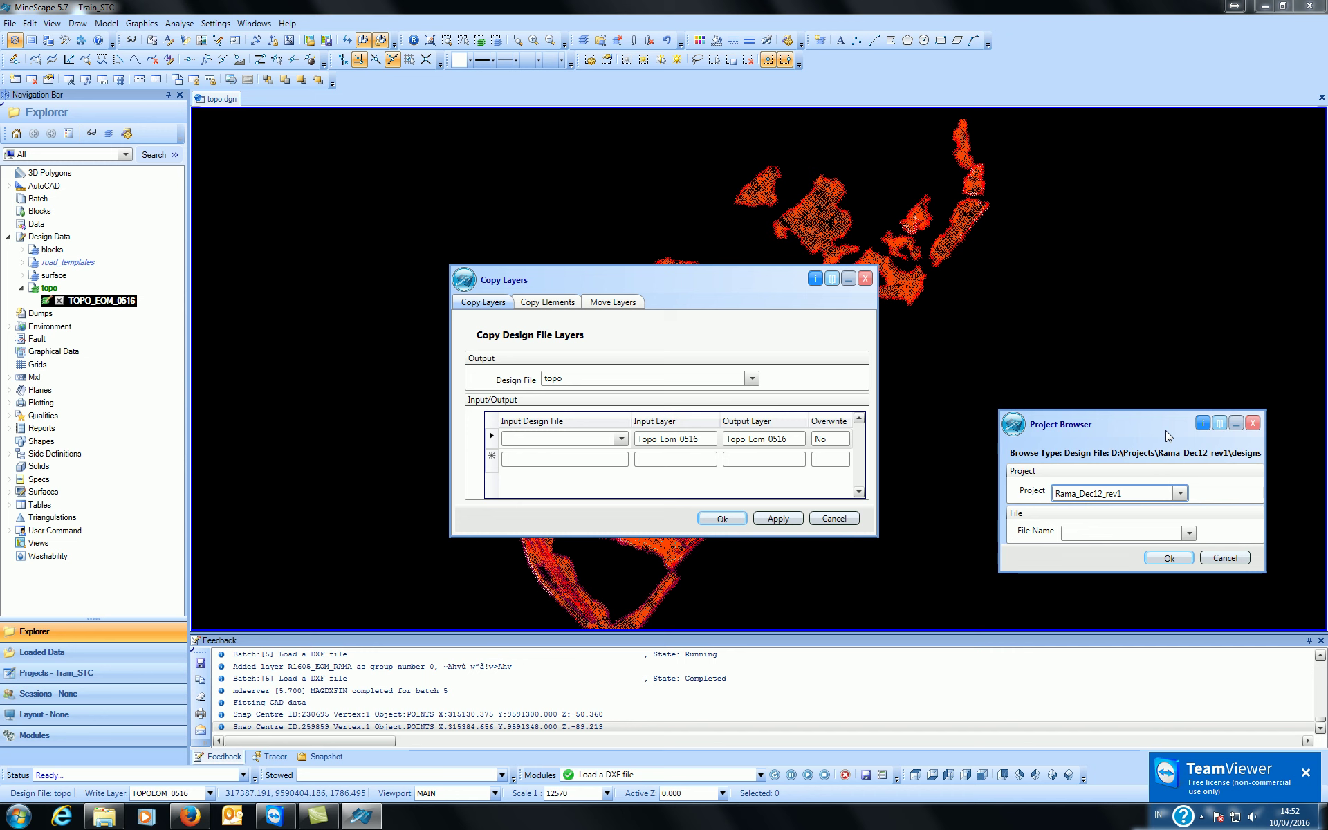
click(1188, 534)
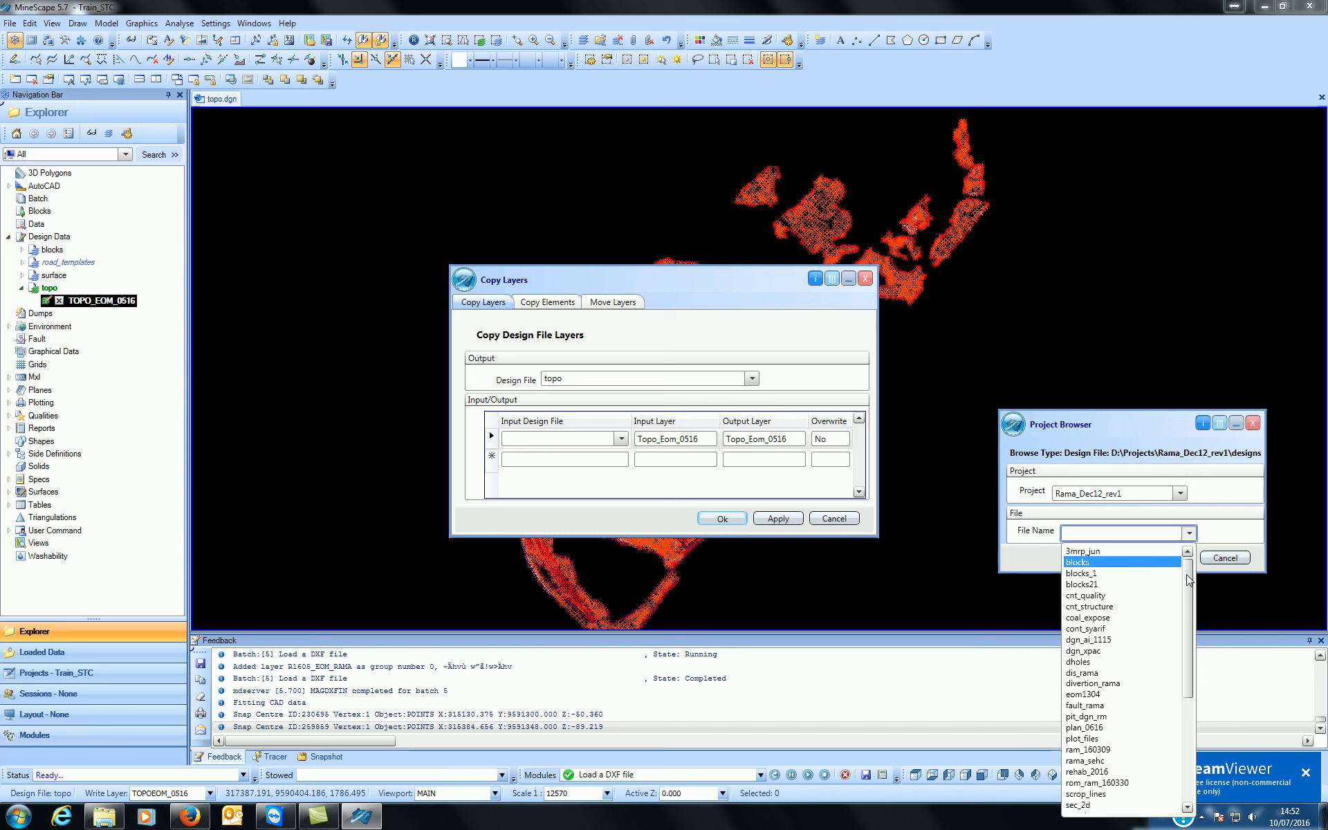
scroll(1188, 588, down, 1)
drag(1188, 591, 1188, 688)
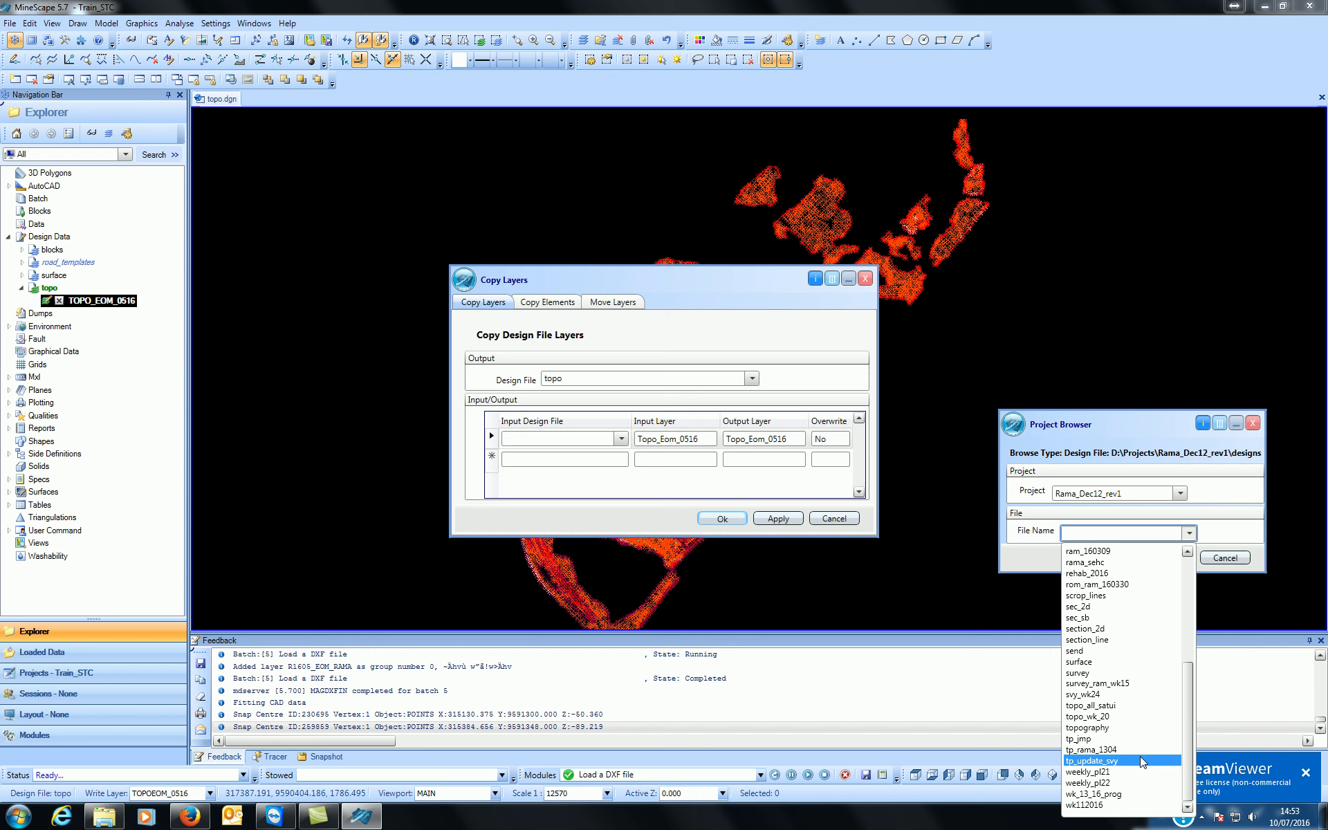
click(1143, 761)
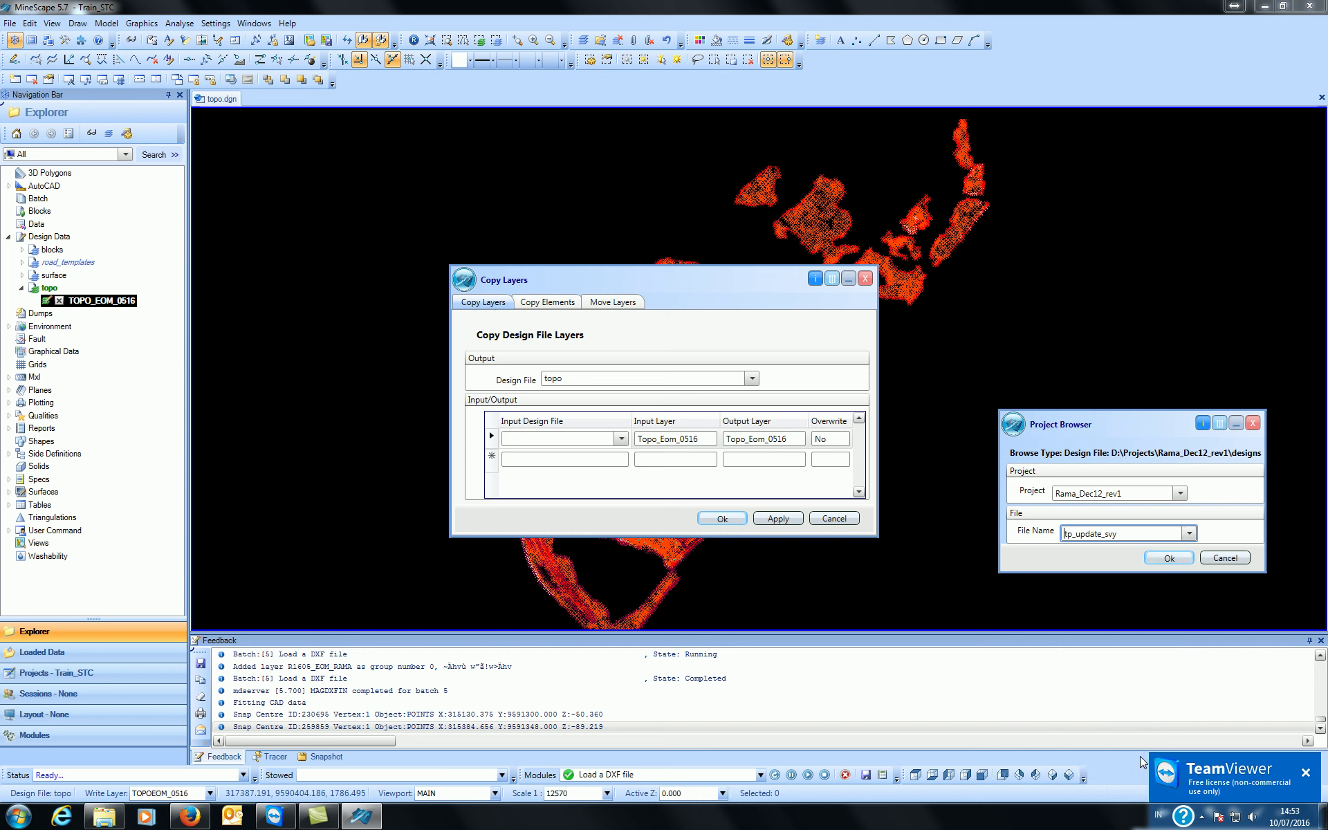
click(1168, 562)
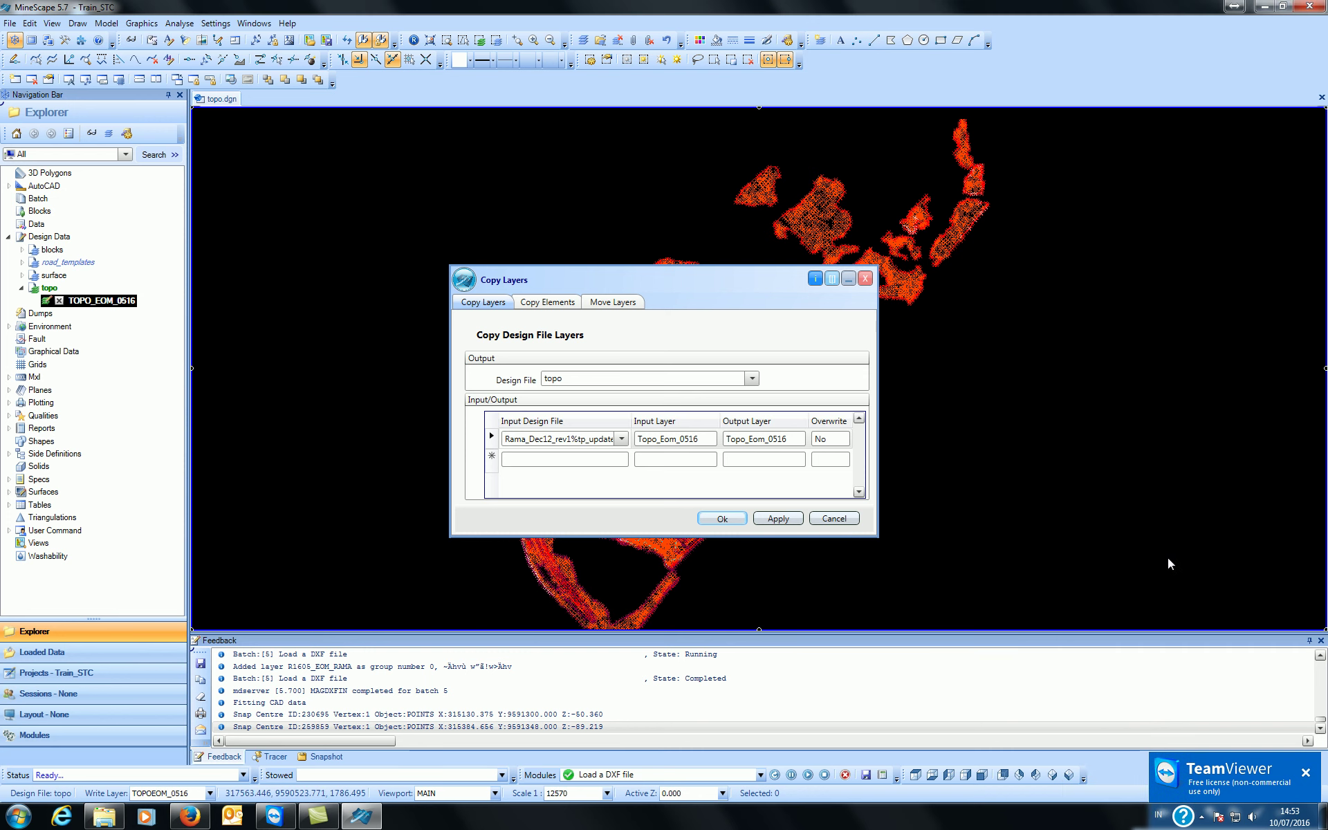
- Check which input layers the tp_update_svy design file offers for copying
click(703, 438)
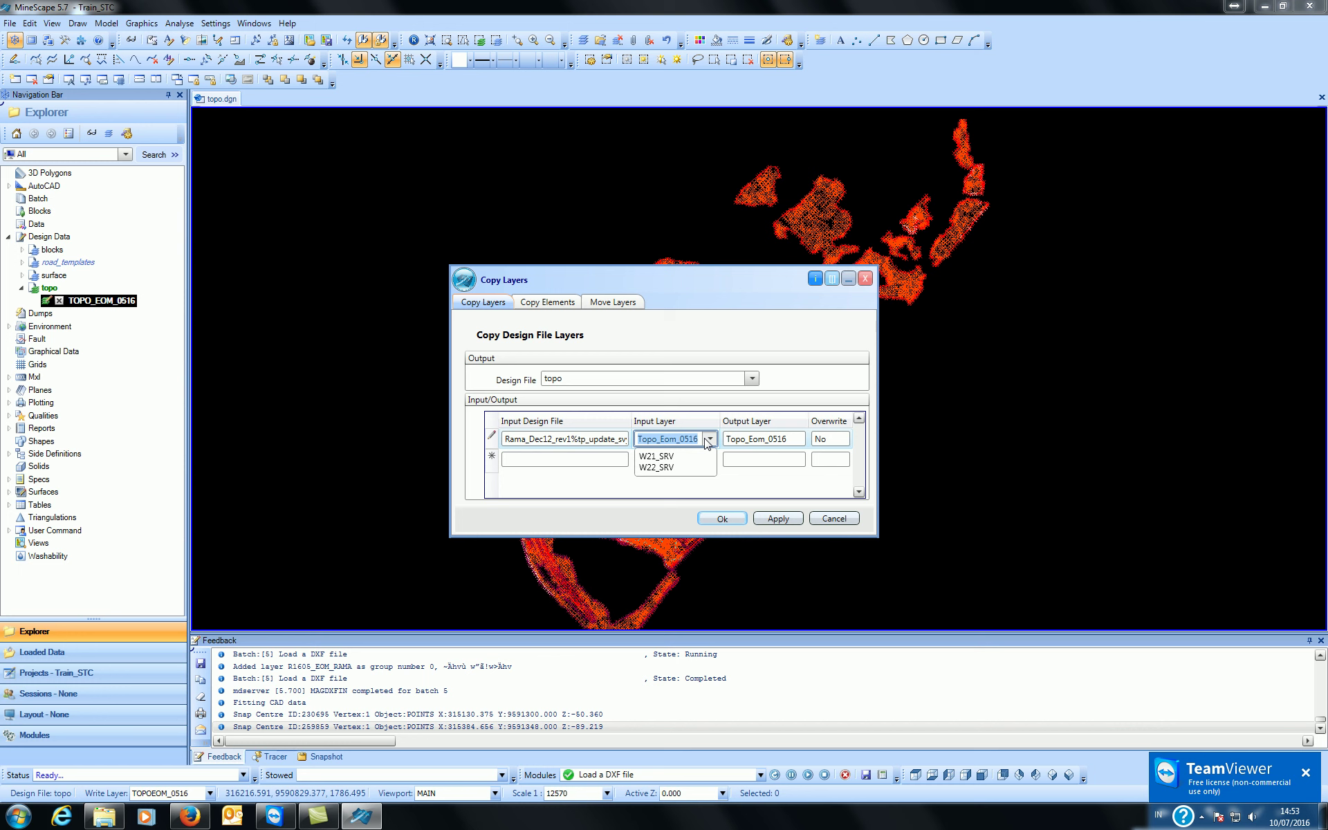
click(709, 440)
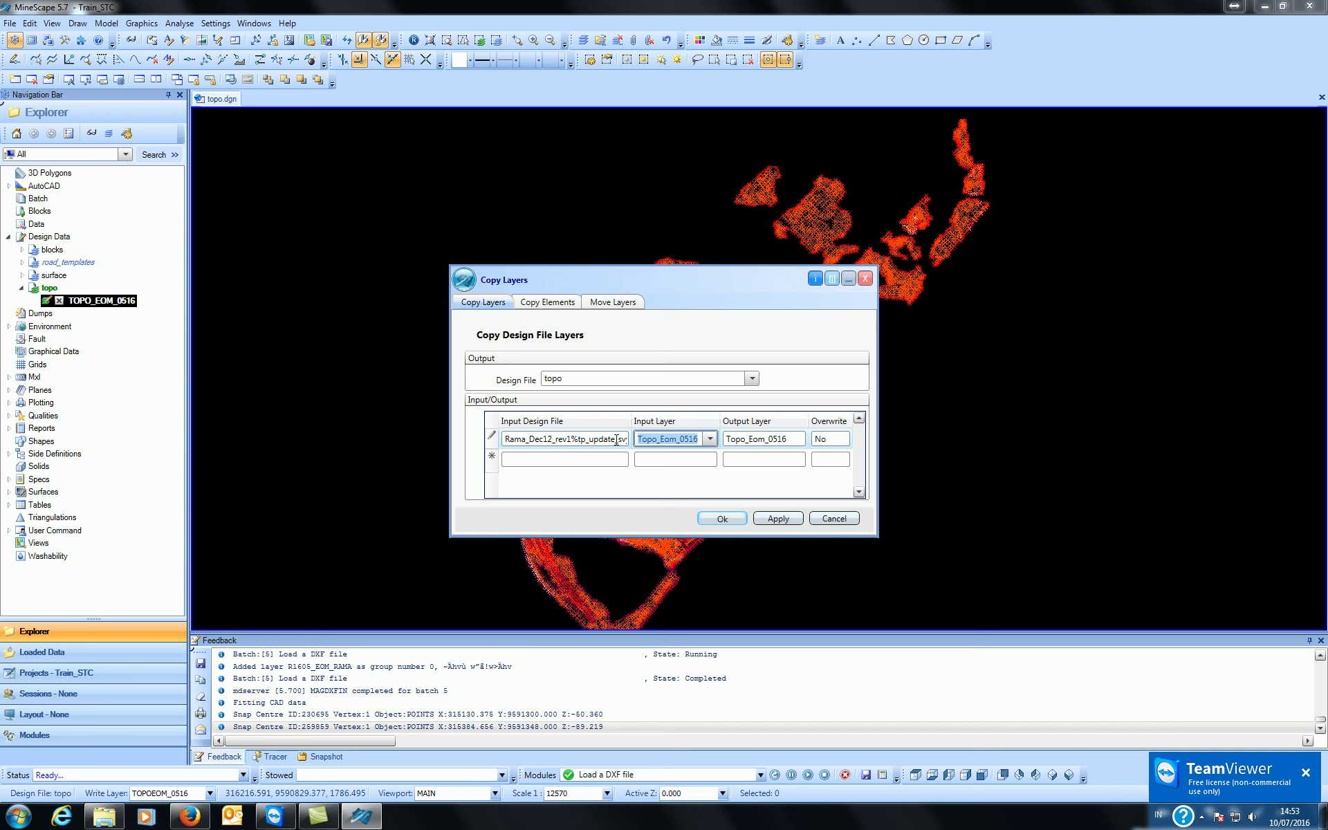
click(709, 439)
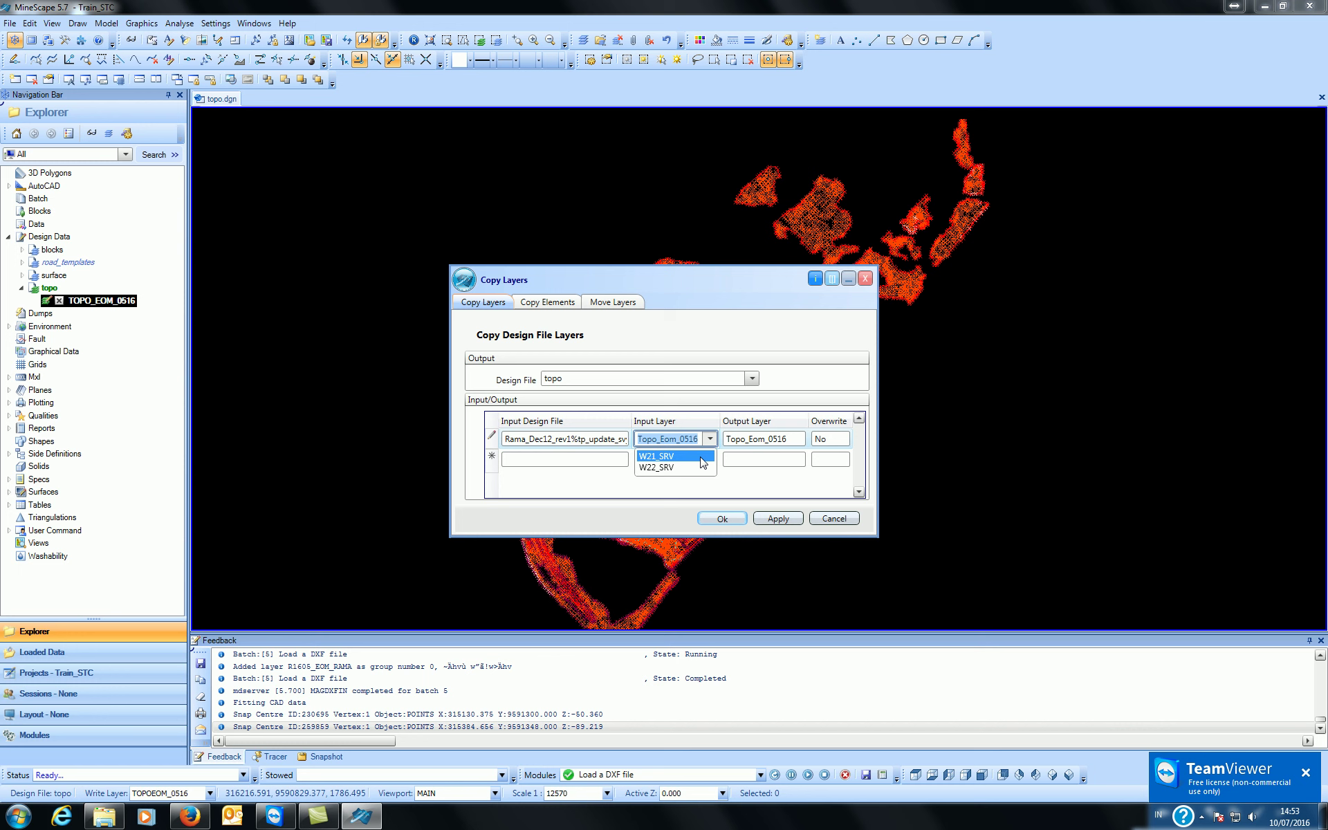
click(710, 437)
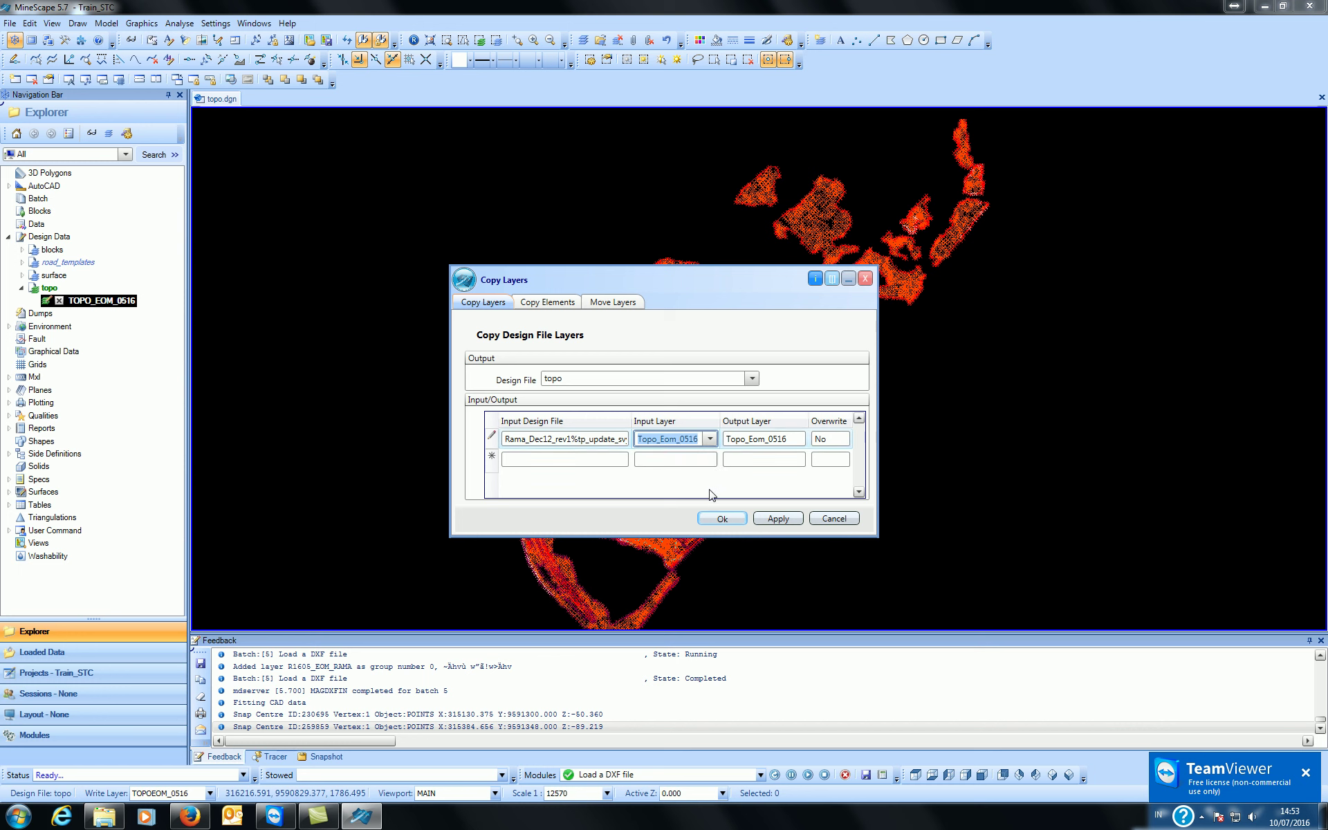
click(621, 439)
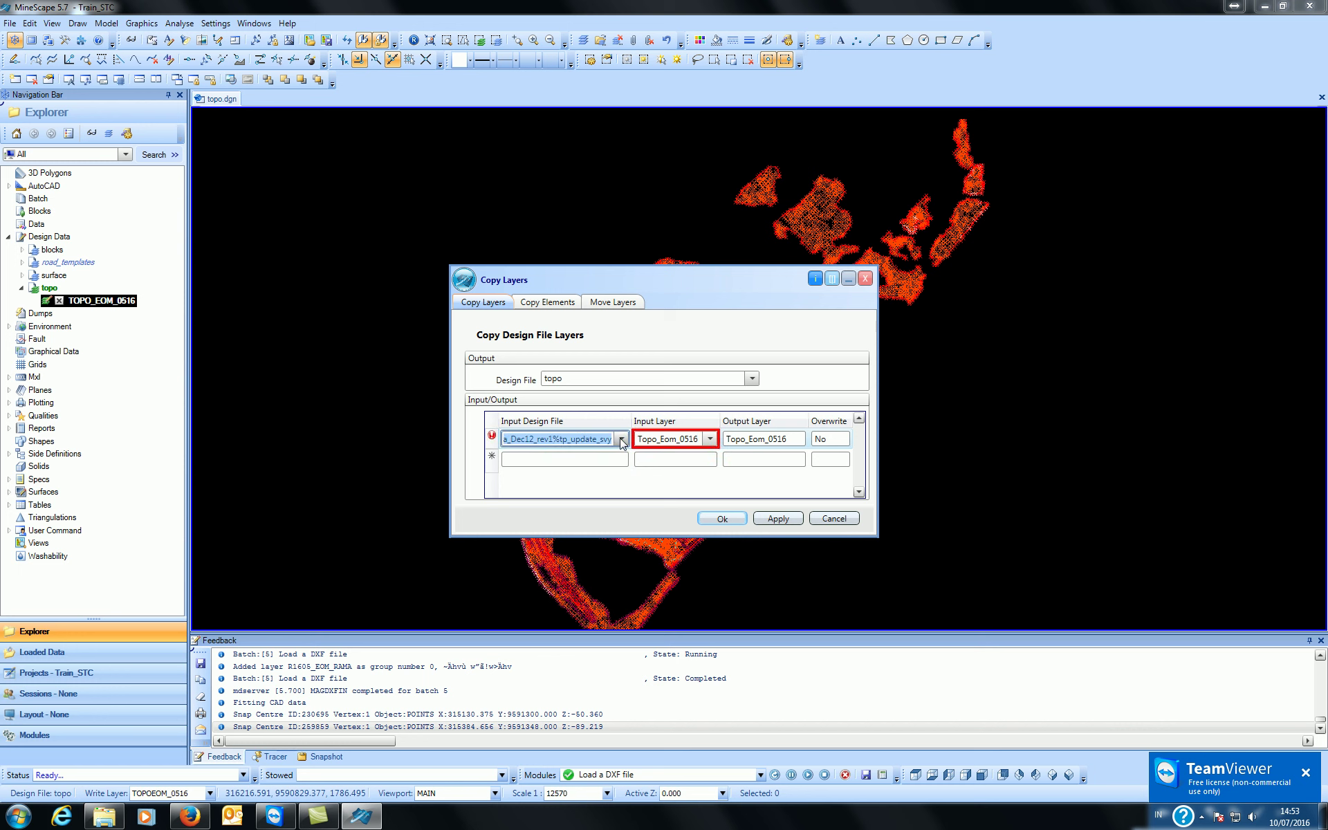
- Replace the input design file with topo_wk_20 from project Rama_Dec12_rev1
click(621, 439)
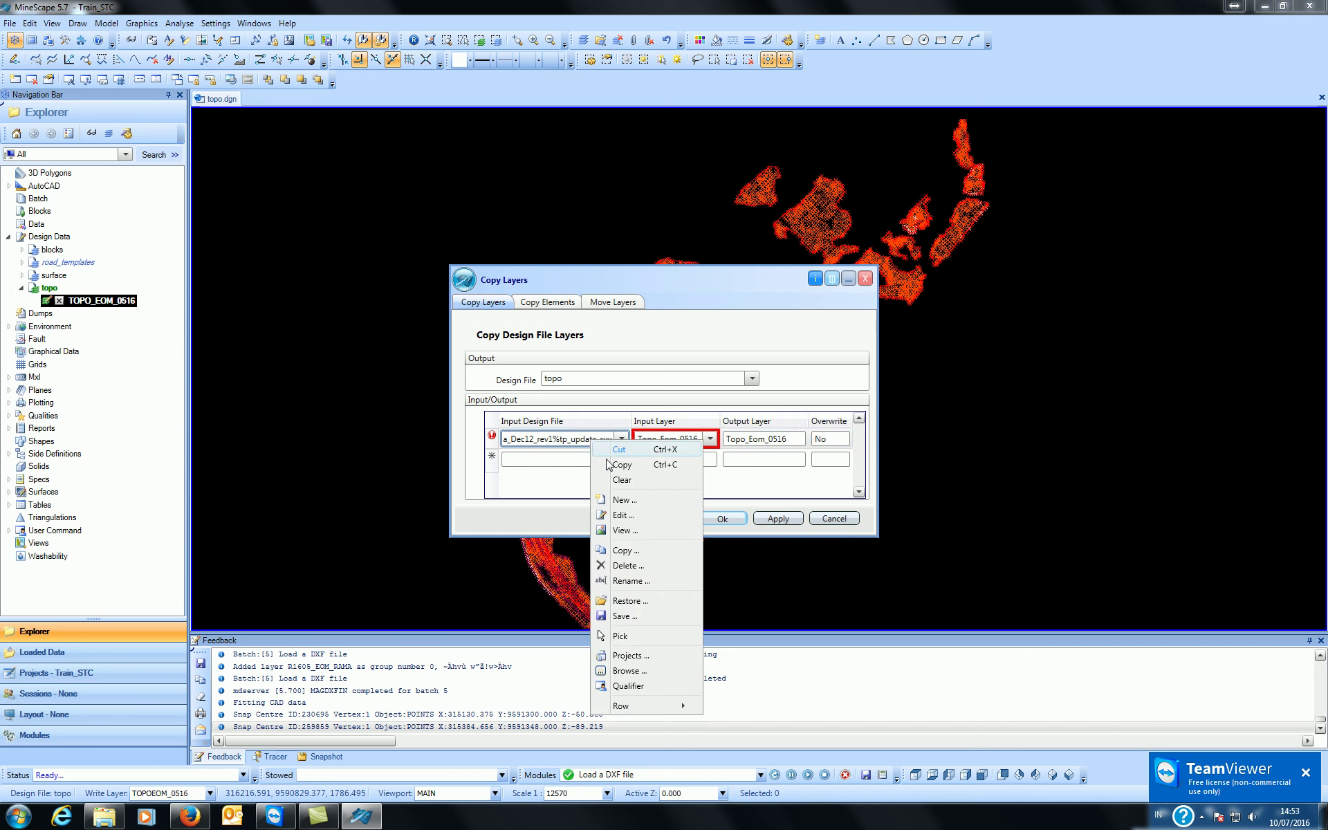
click(644, 657)
drag(681, 336, 975, 330)
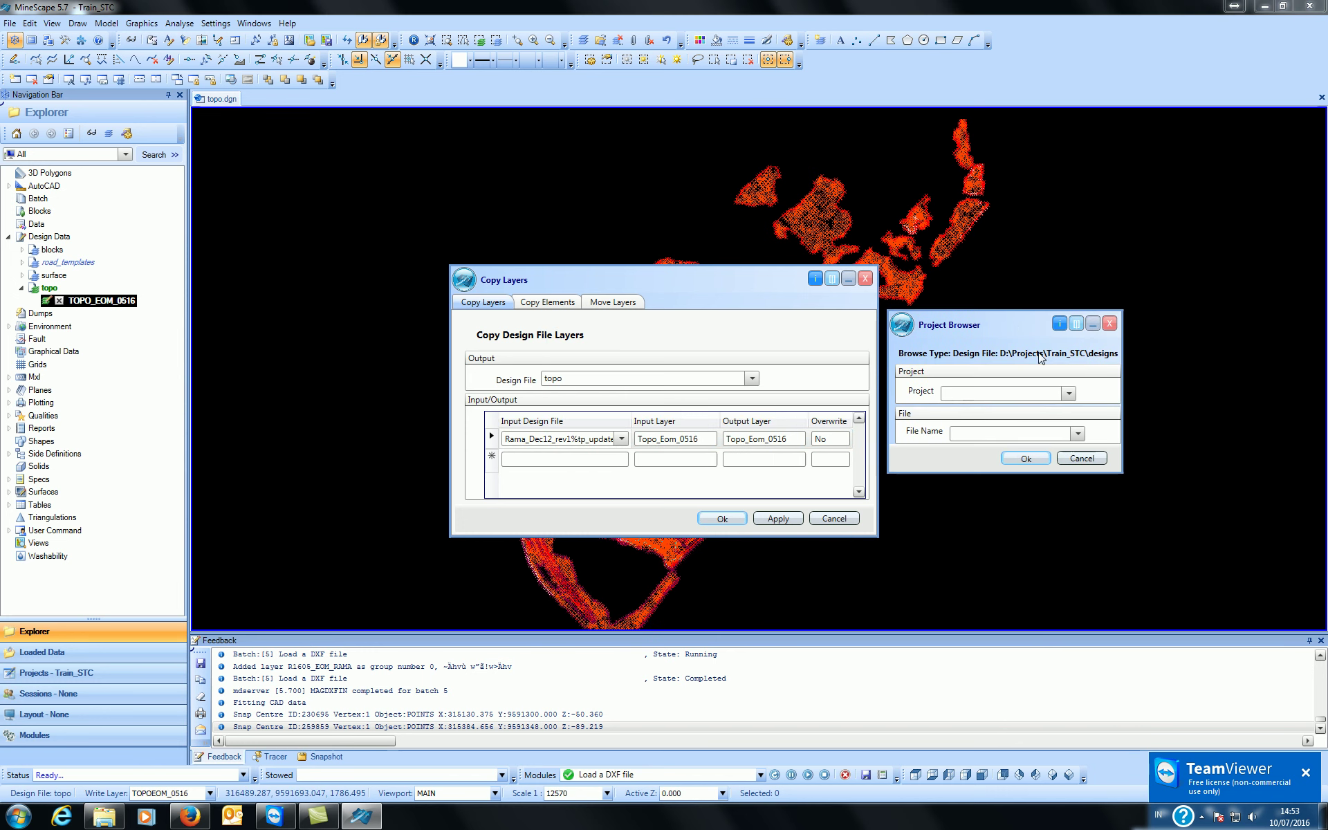
click(1068, 393)
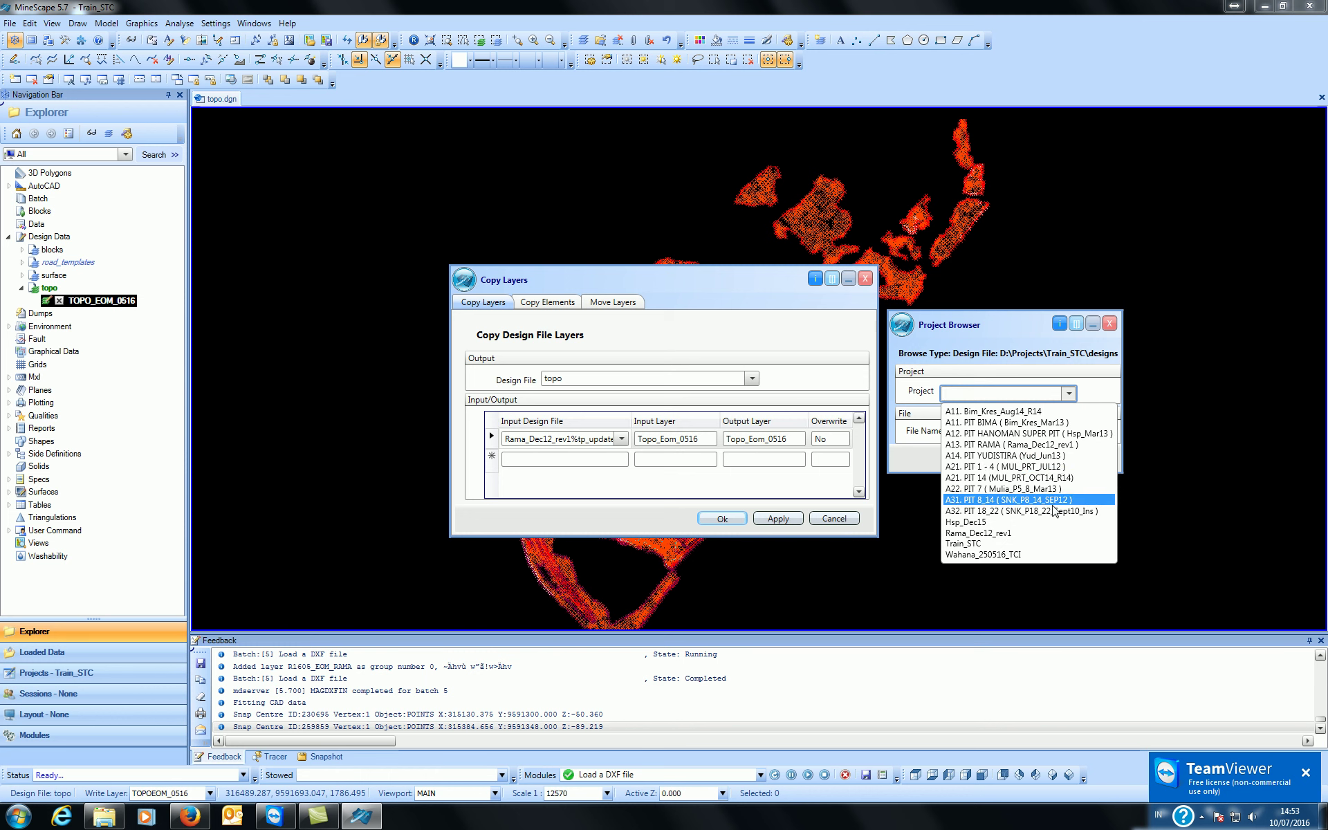
click(1050, 538)
click(1077, 434)
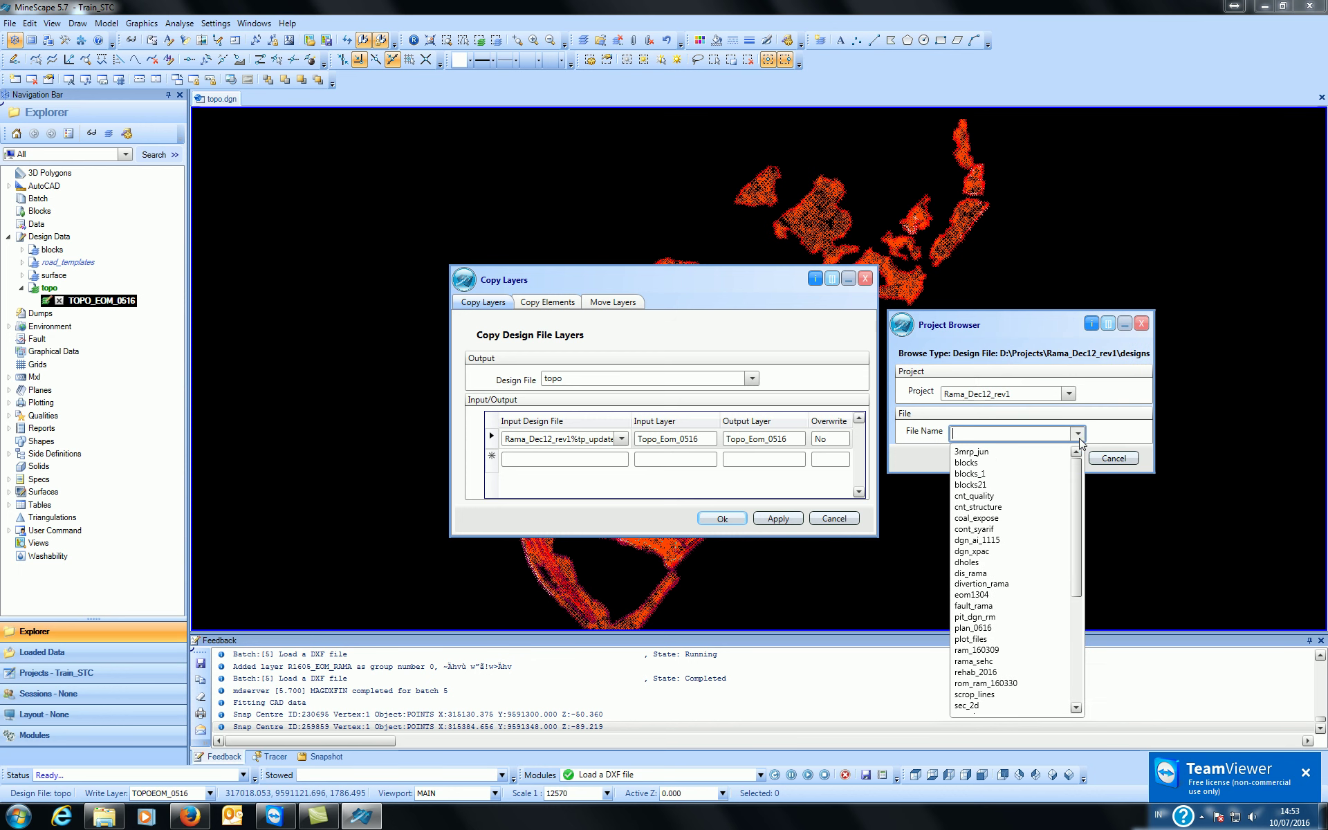
drag(1076, 490, 1077, 607)
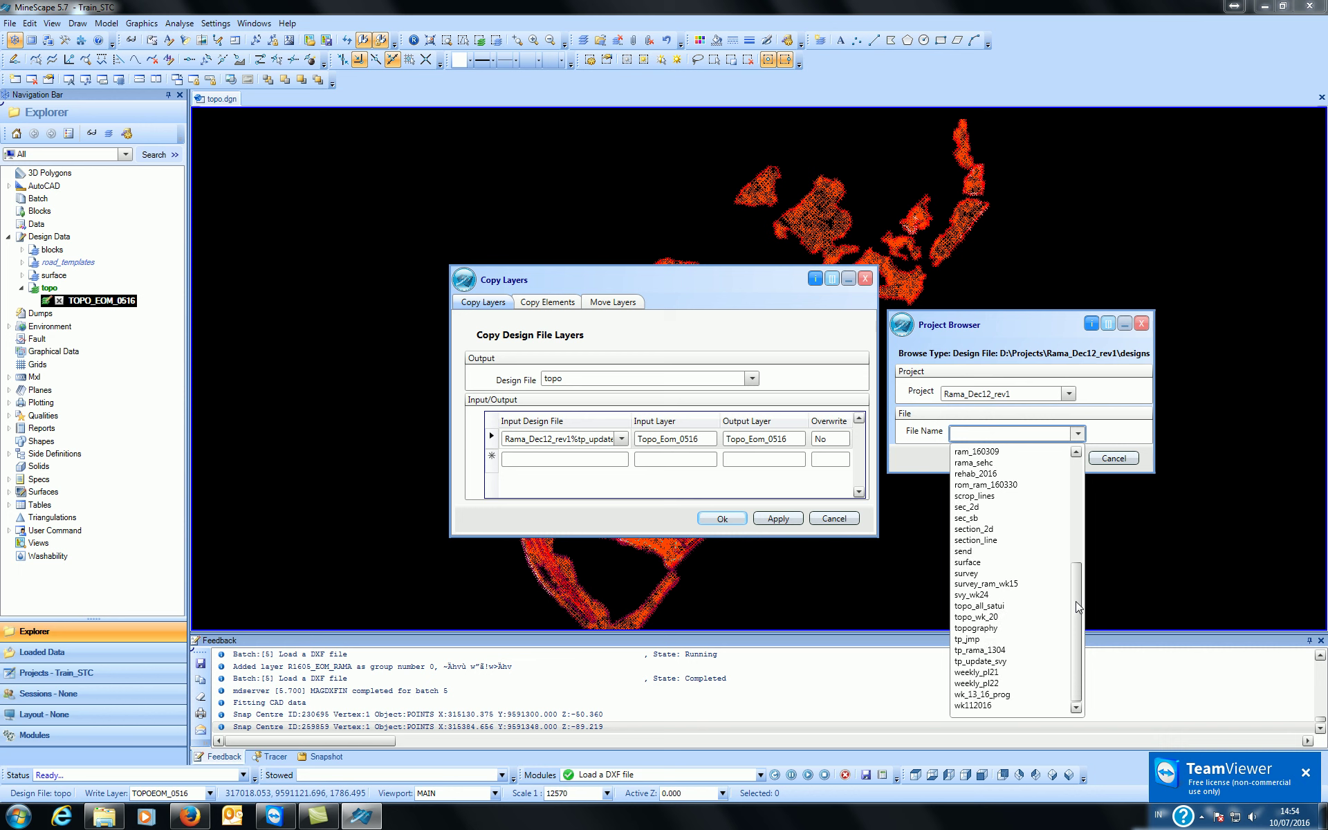
click(1033, 616)
click(1055, 458)
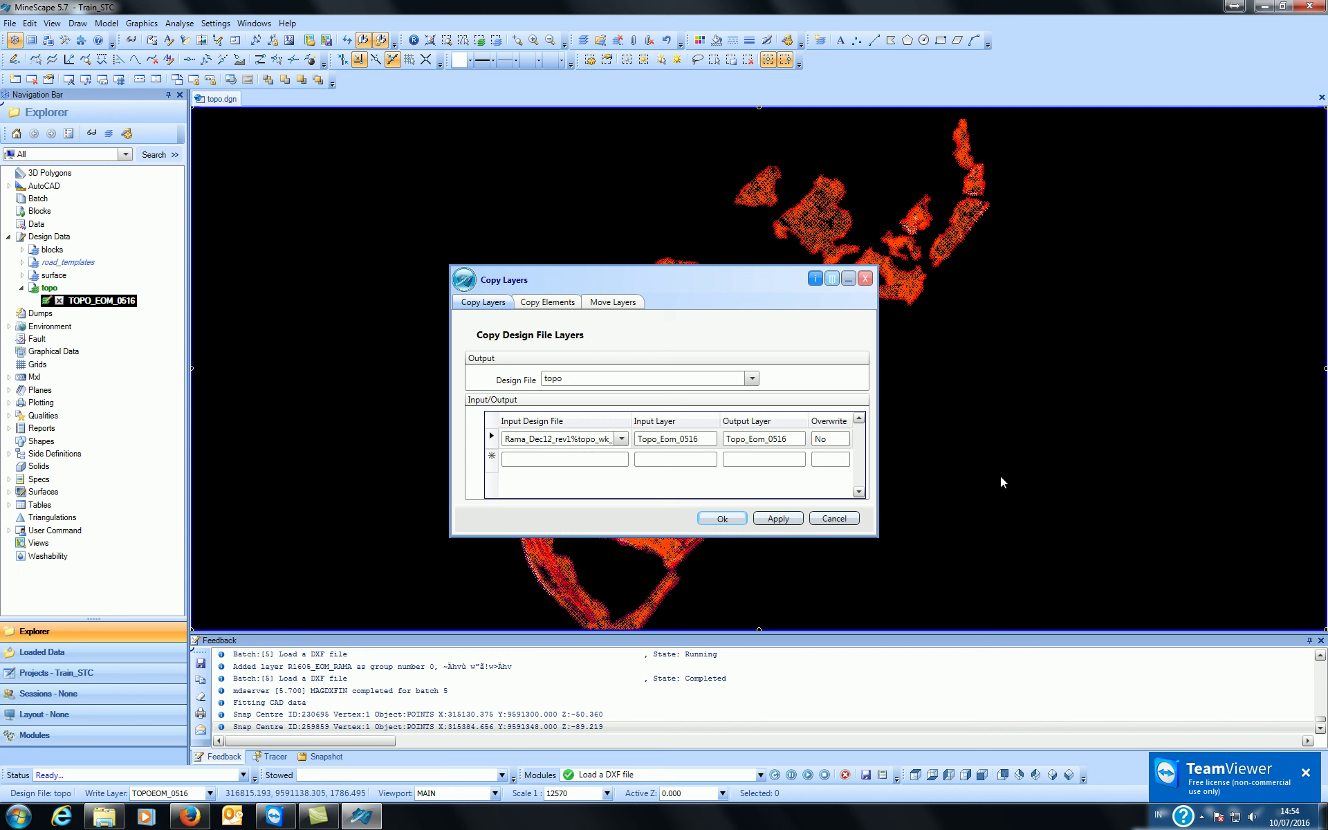
- Choose L3__H1605_EOM_HS as the input layer of the copy
click(709, 440)
click(708, 440)
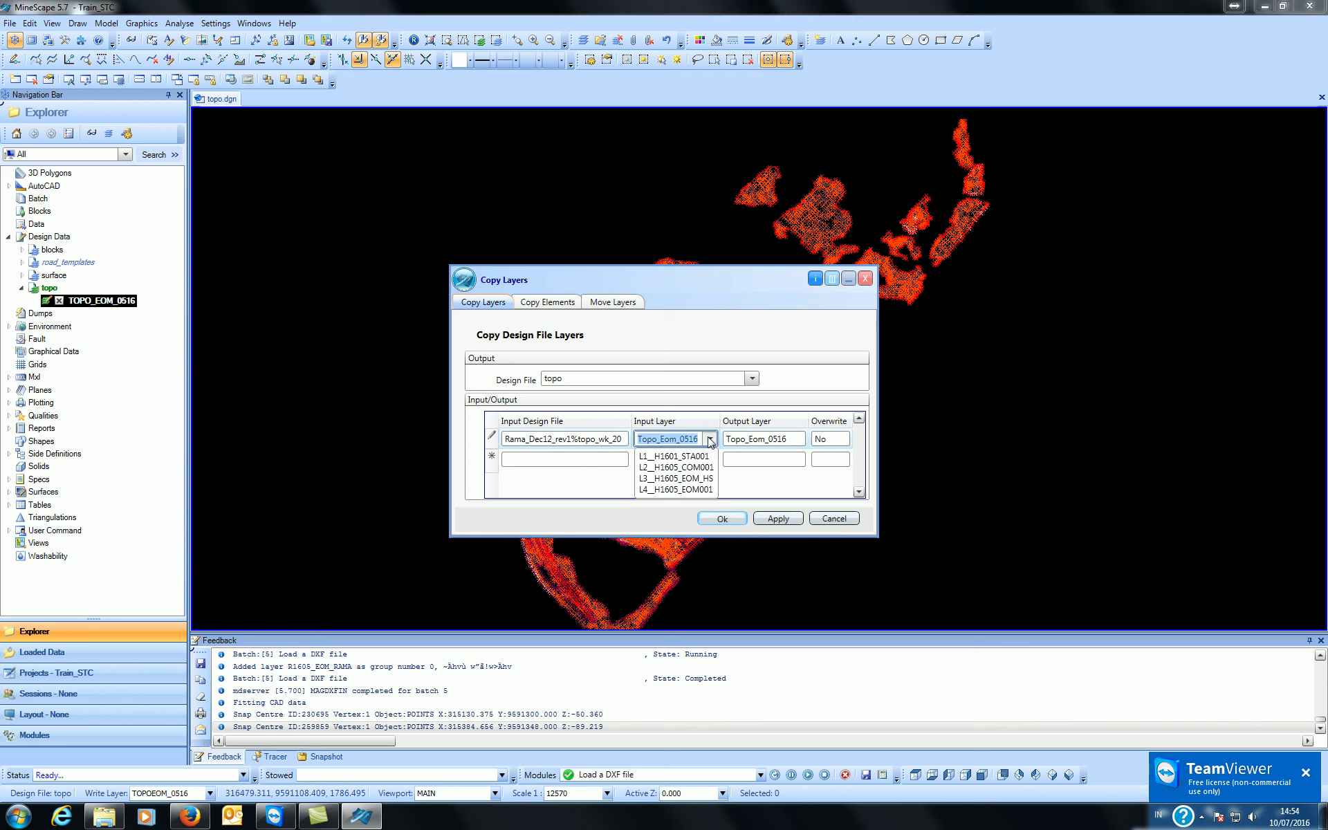
click(684, 482)
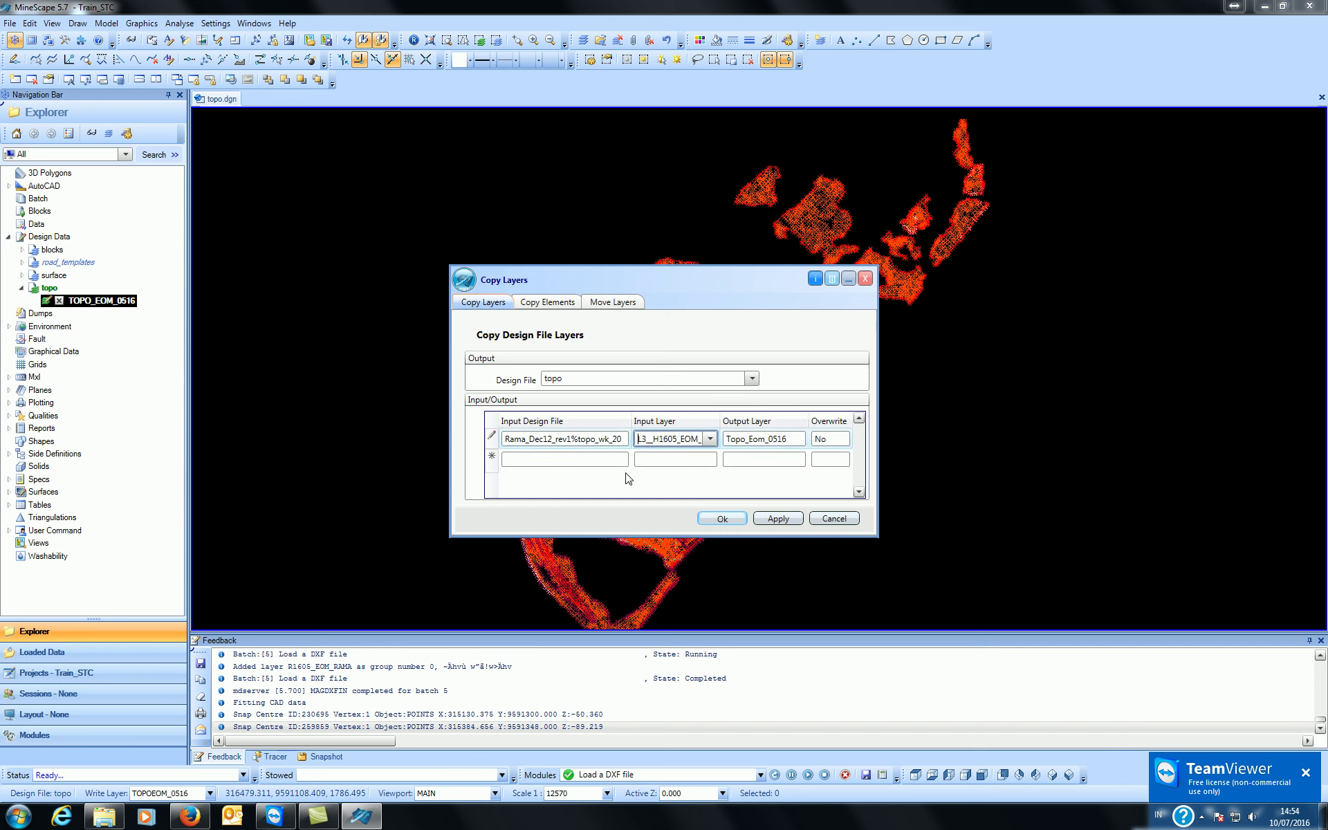
- Reopen the project browser for the input design file and select project Rama_Dec12_rev1
click(606, 444)
right_click(589, 440)
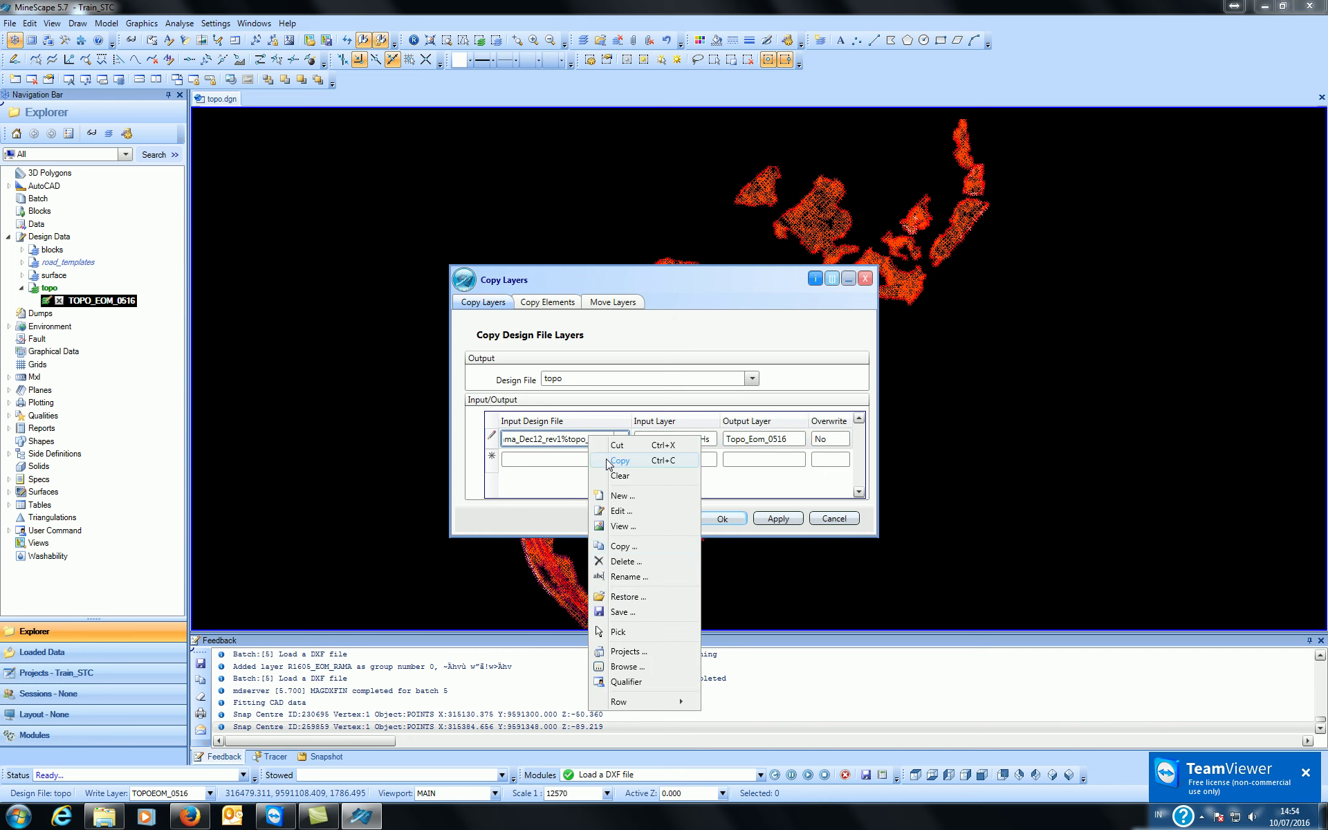
click(630, 654)
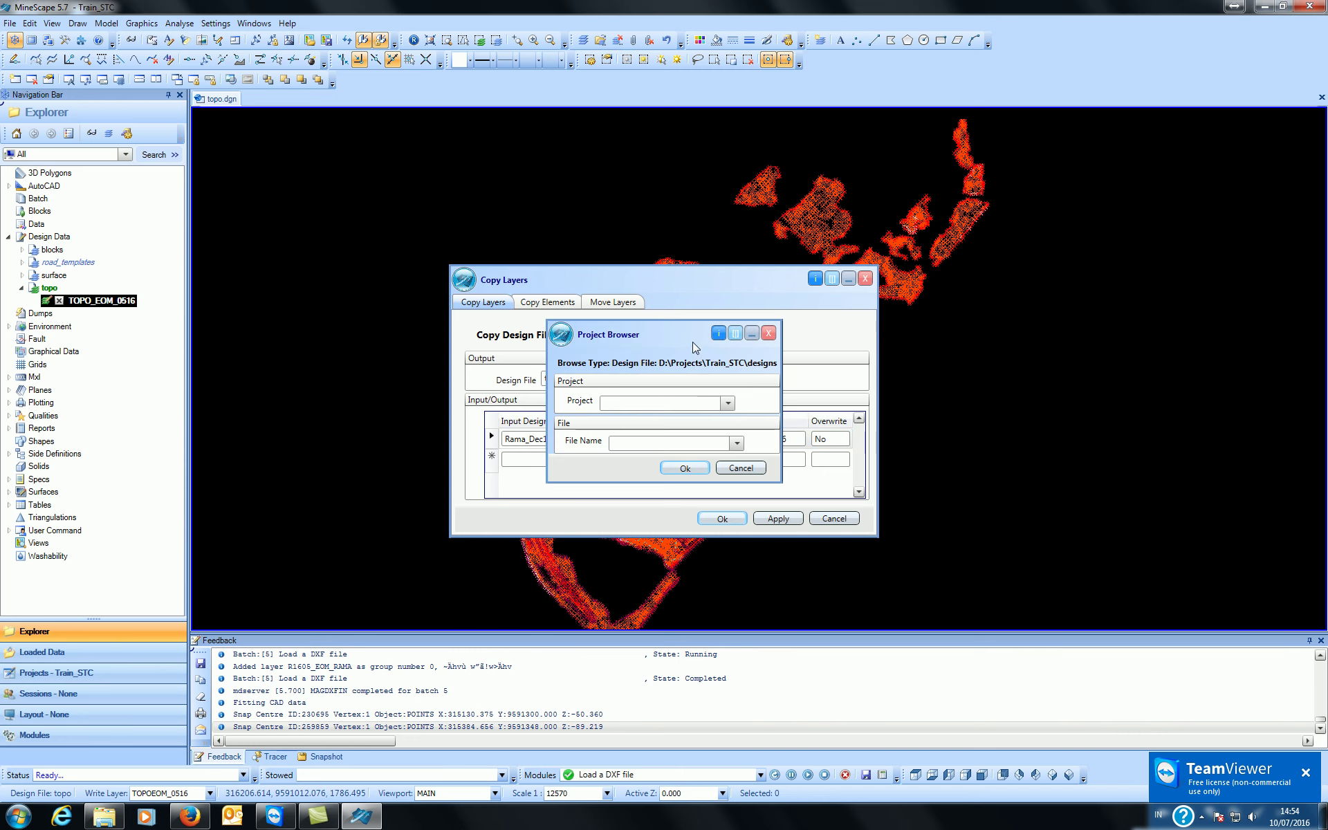
drag(694, 345, 1076, 343)
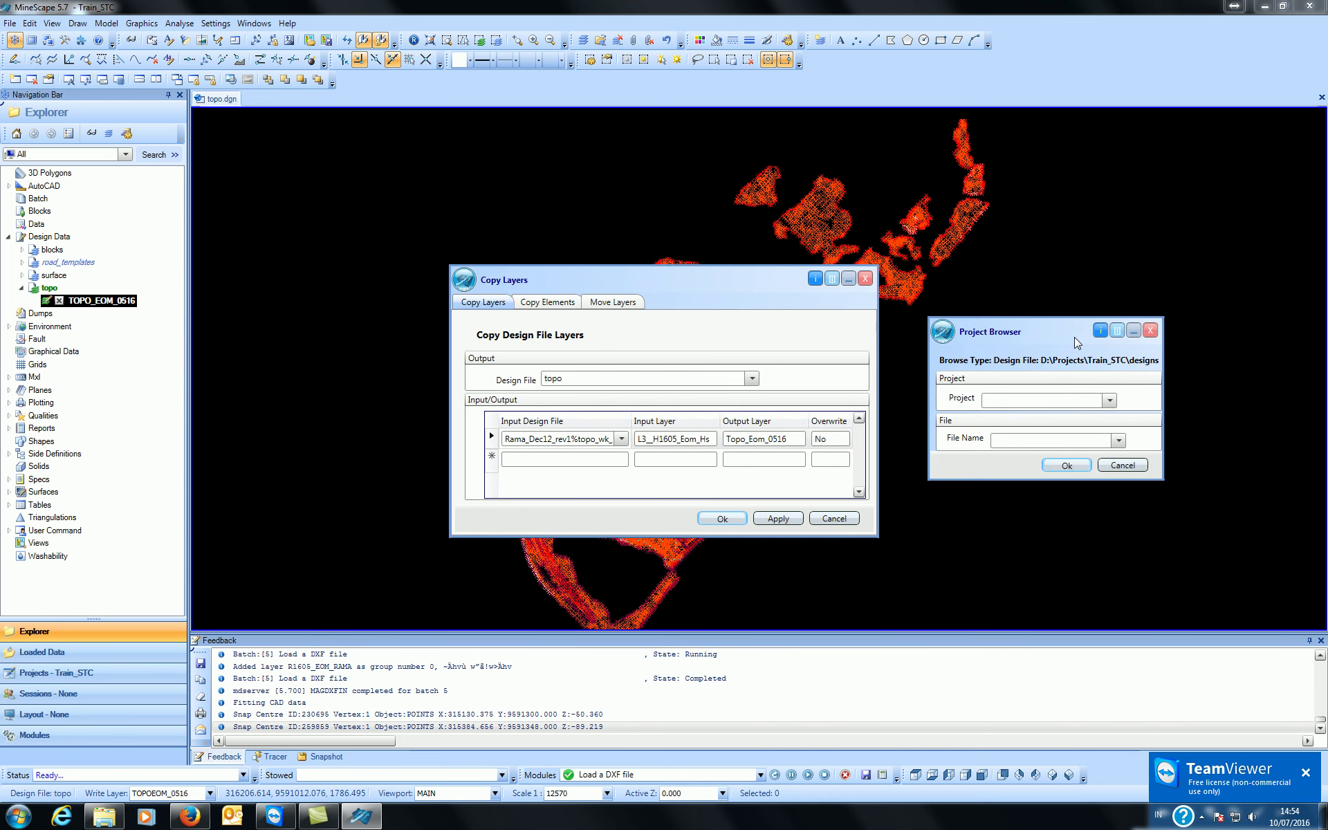
click(1109, 400)
click(1083, 540)
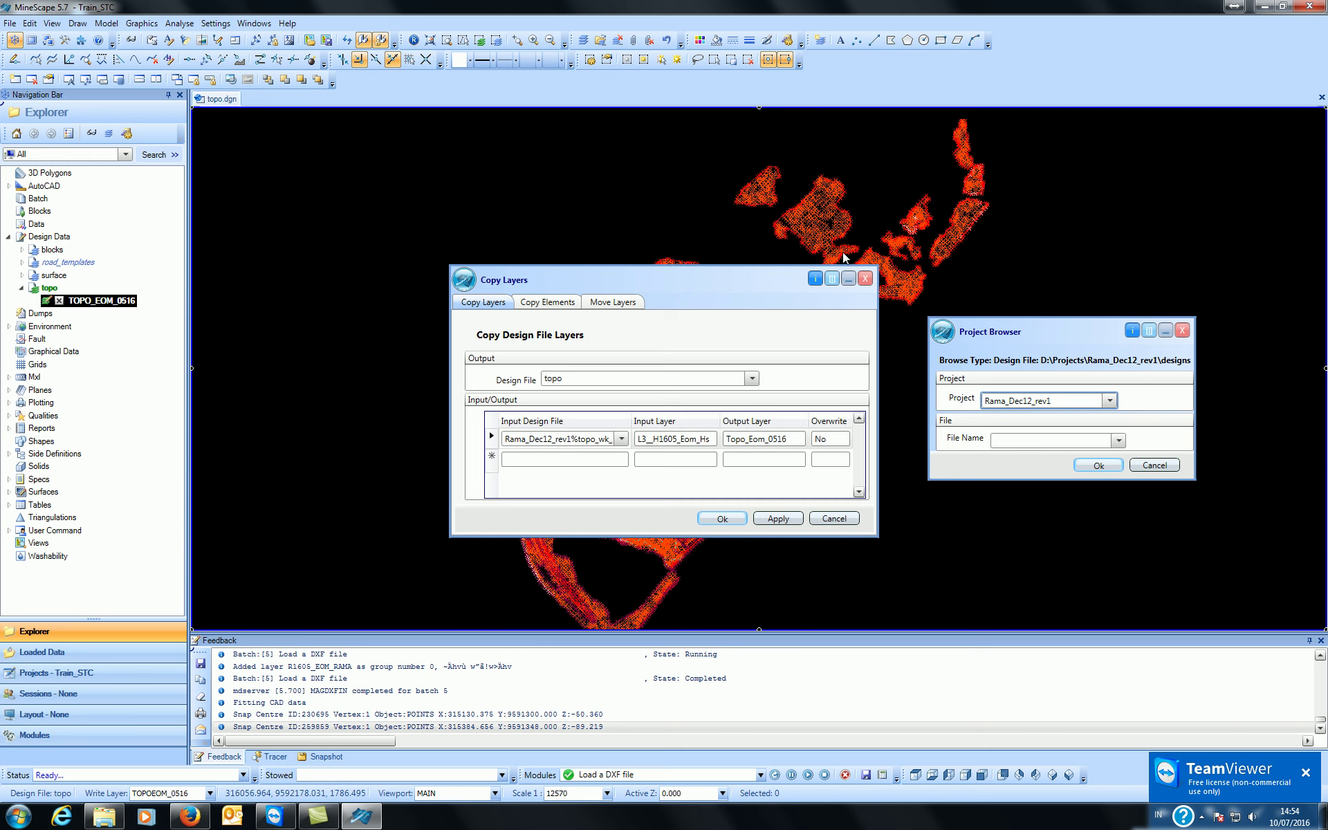
drag(779, 279, 635, 651)
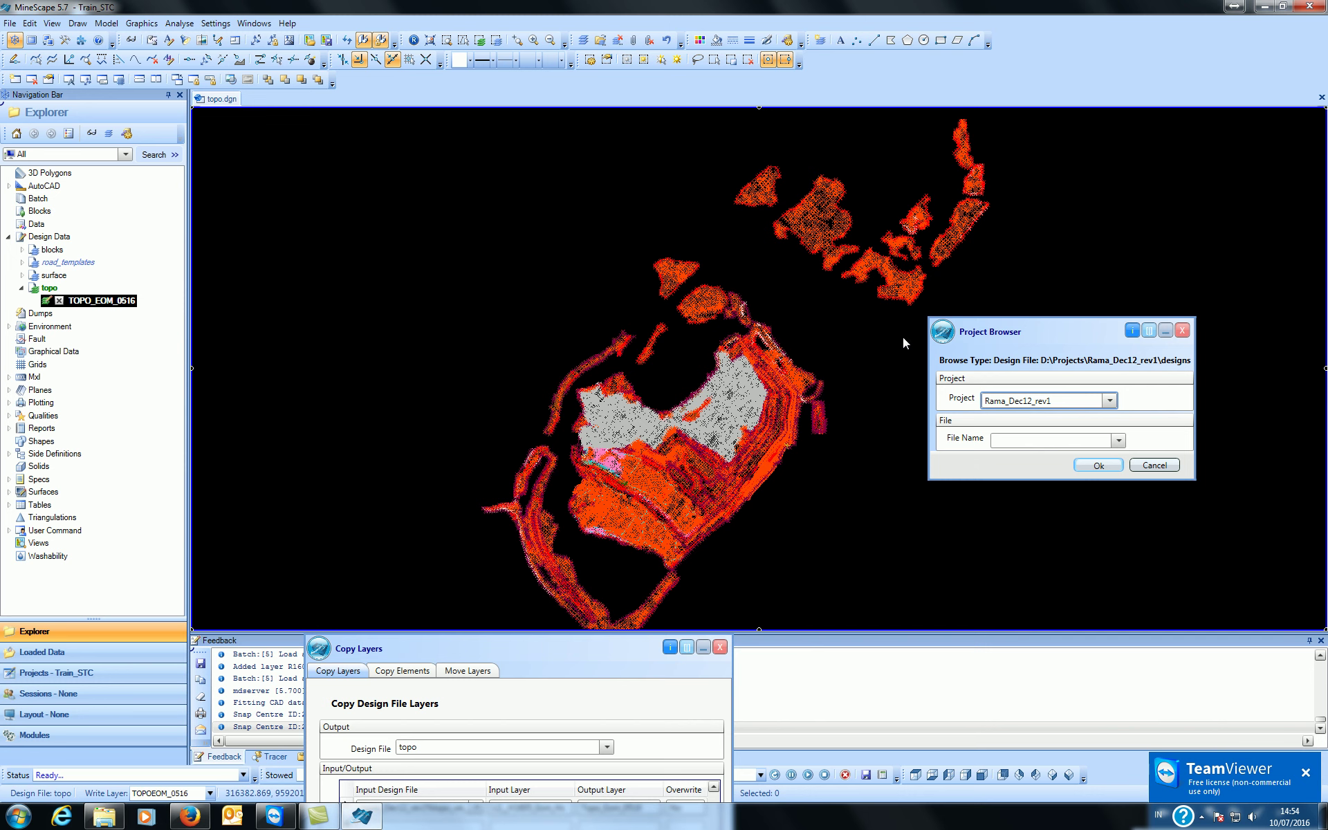
drag(630, 650, 703, 266)
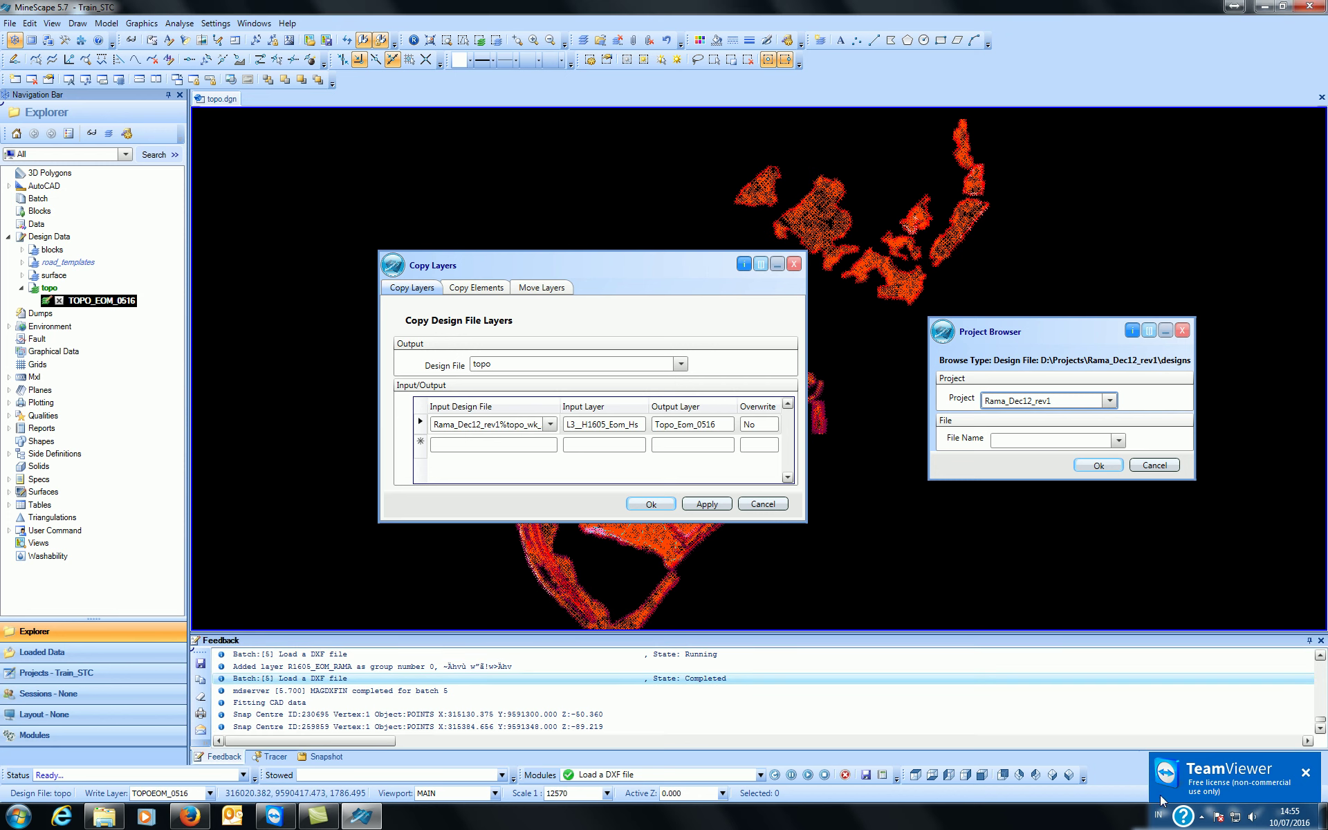
click(1201, 817)
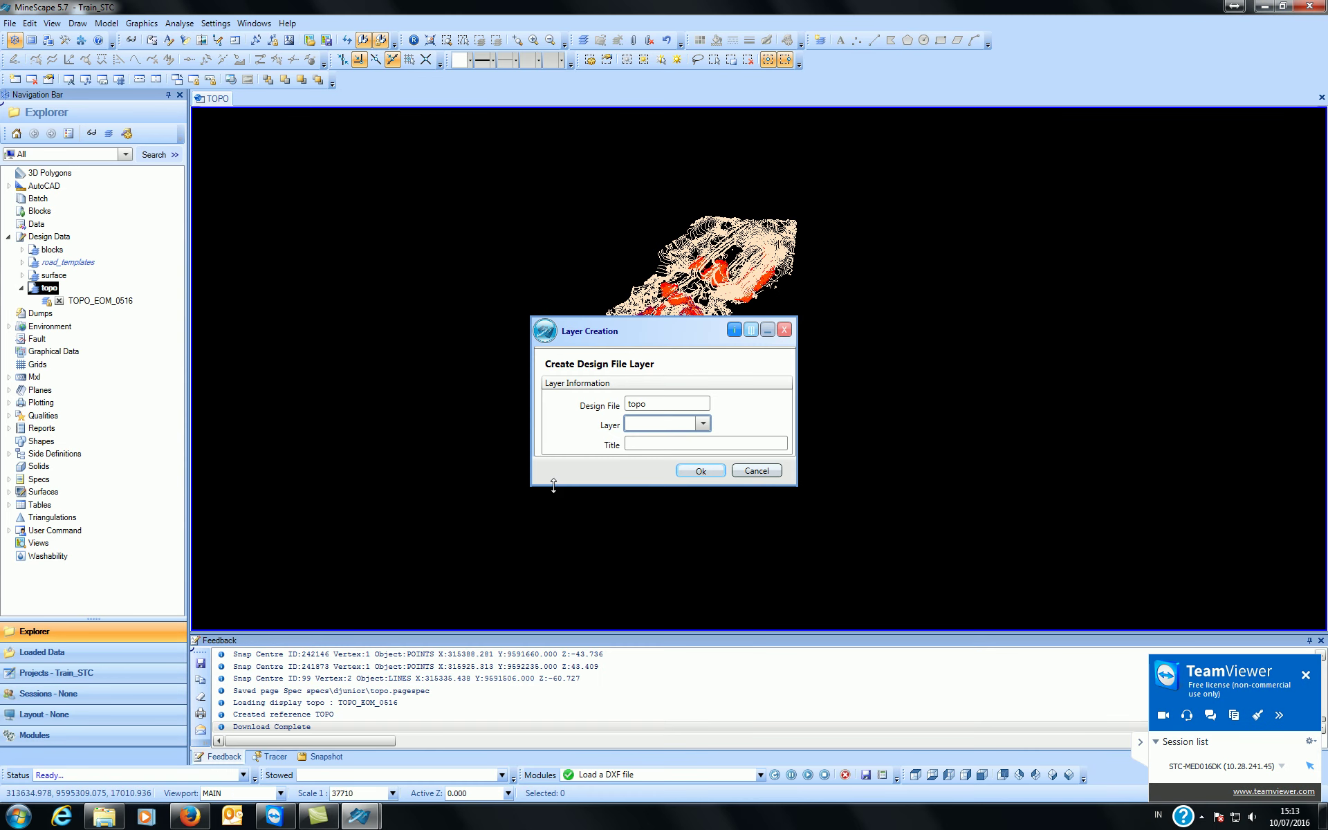
- Clear the display by unloading layer TOPO_EOM_0516 of topo and detaching the TOPOGRAPHY reference
click(750, 471)
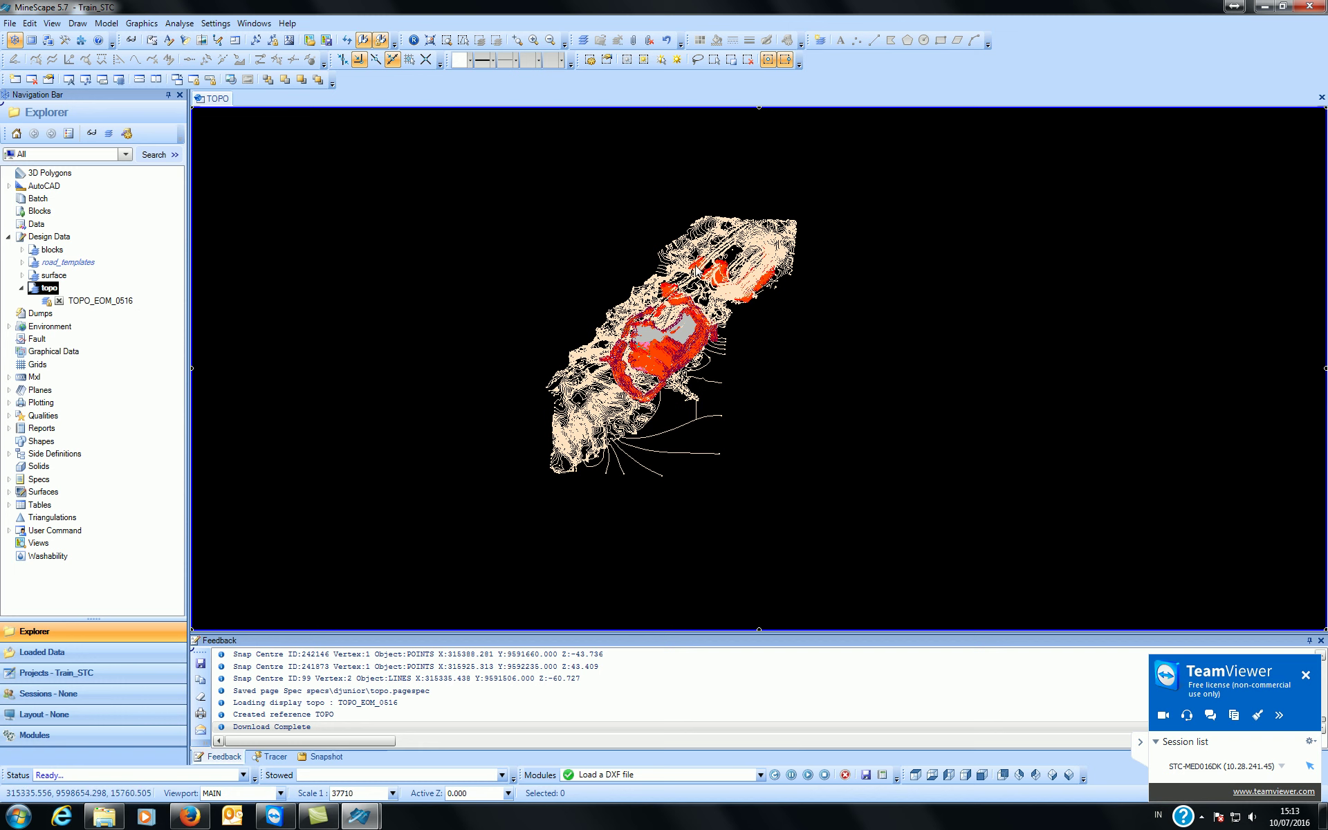
click(59, 301)
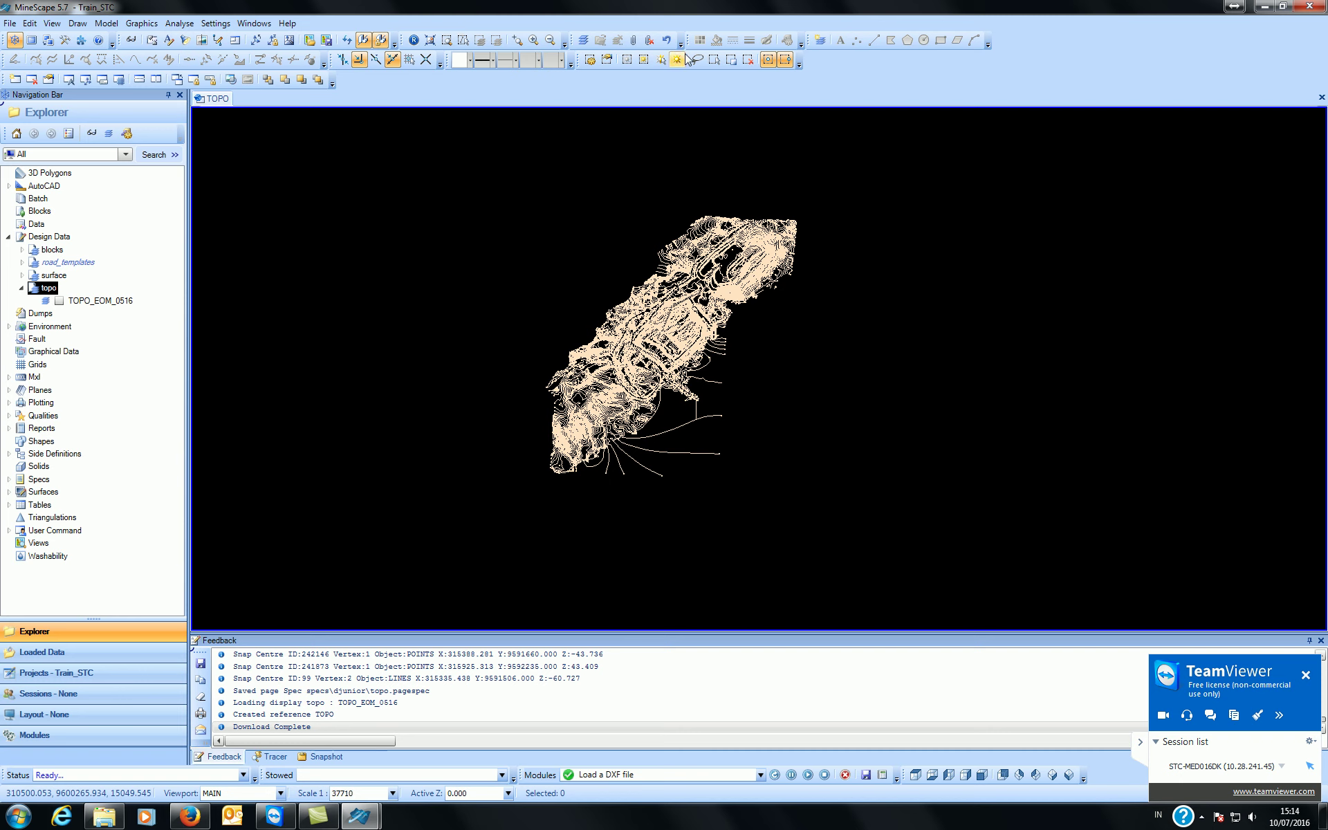
click(649, 40)
click(659, 458)
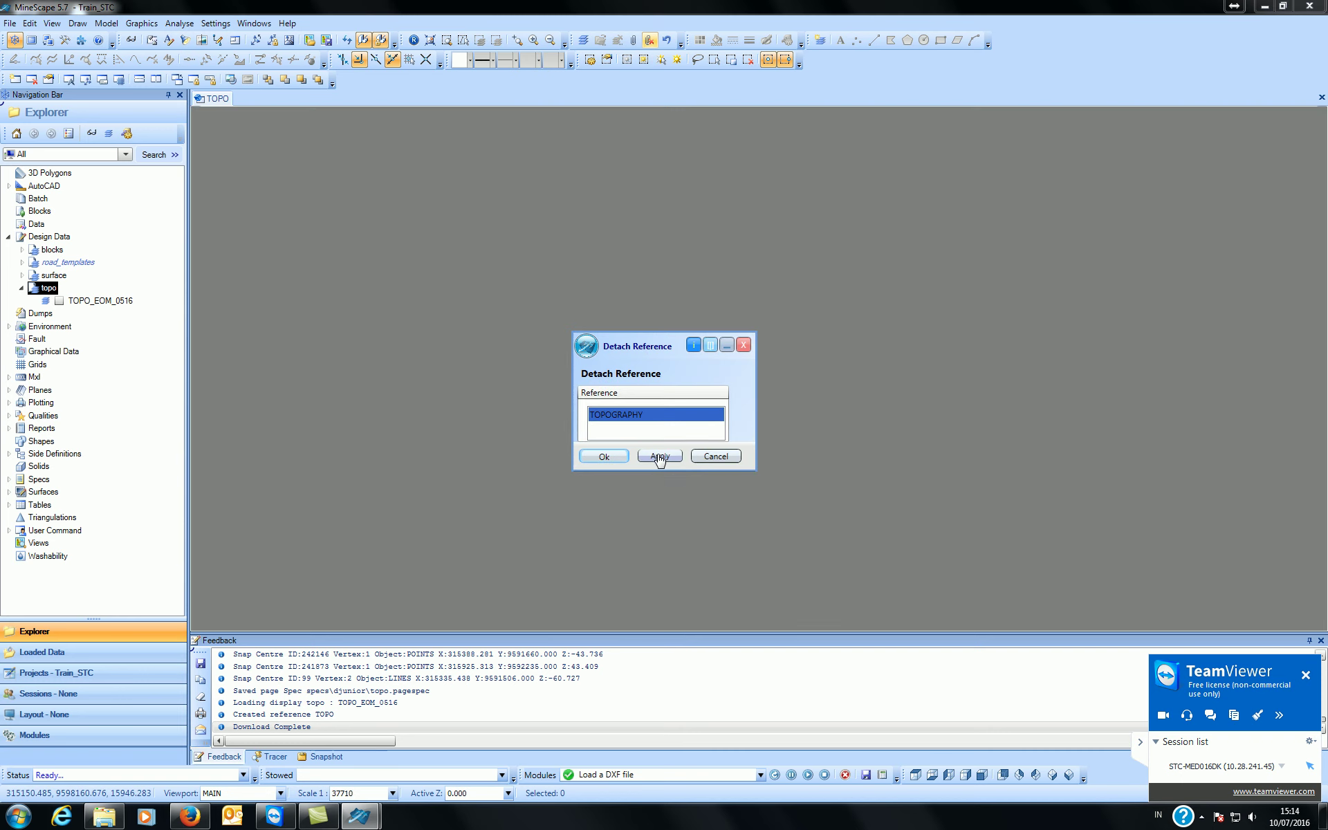
- Finish detaching references and open layer TOPO_EOM_0516 of design file topo for editing
click(715, 458)
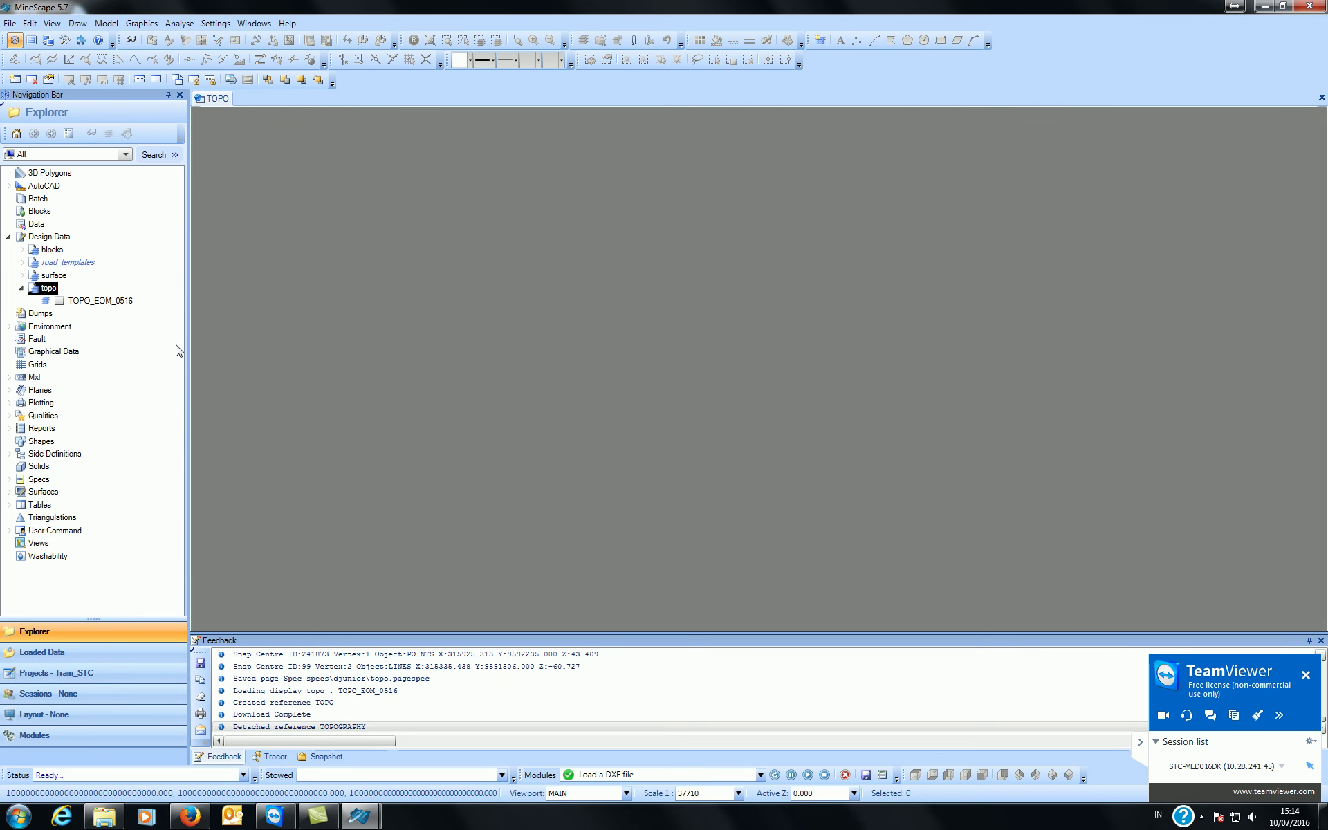
right_click(59, 304)
click(519, 394)
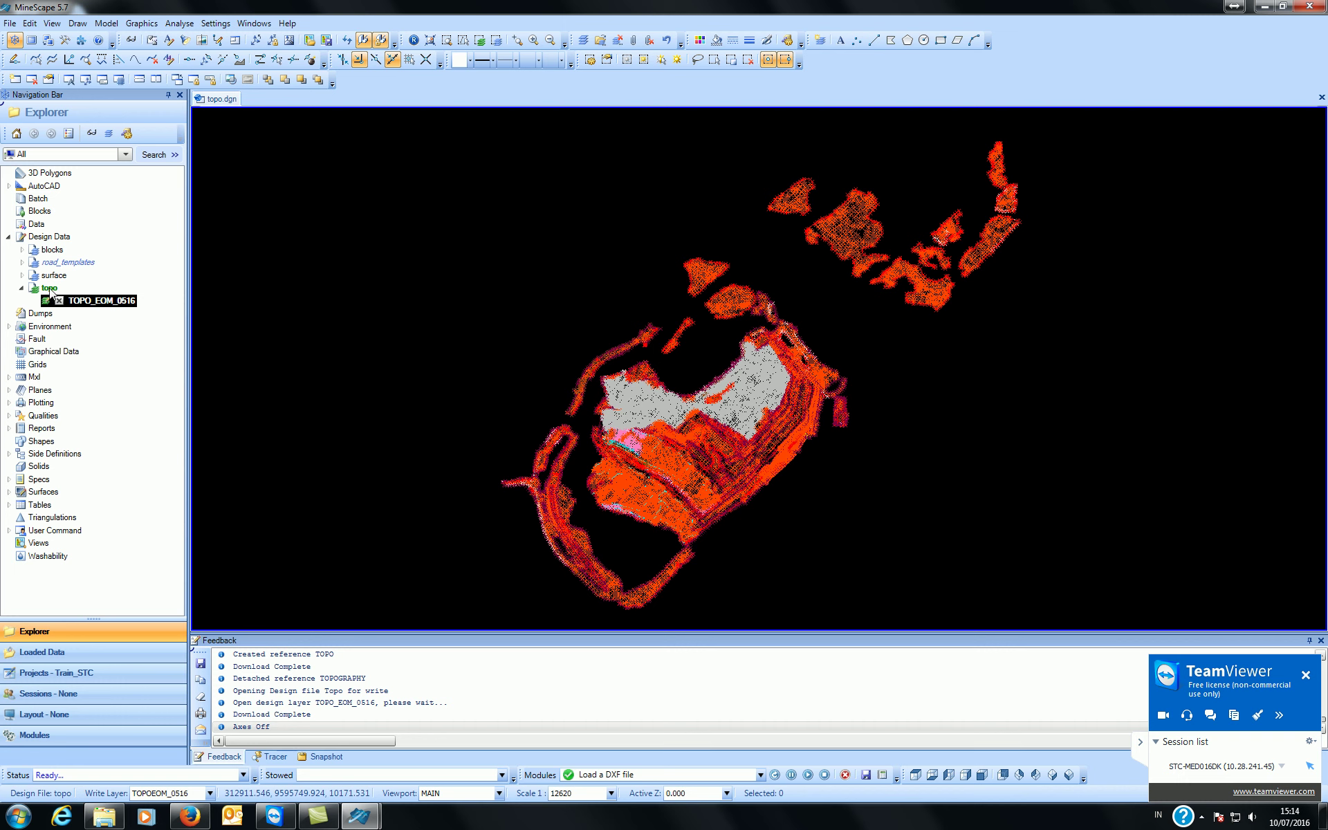
- Start a DXF/DWG import into design file topo and select 4. R_PROG_WK22_TO EOM.dwg as the input file
right_click(51, 291)
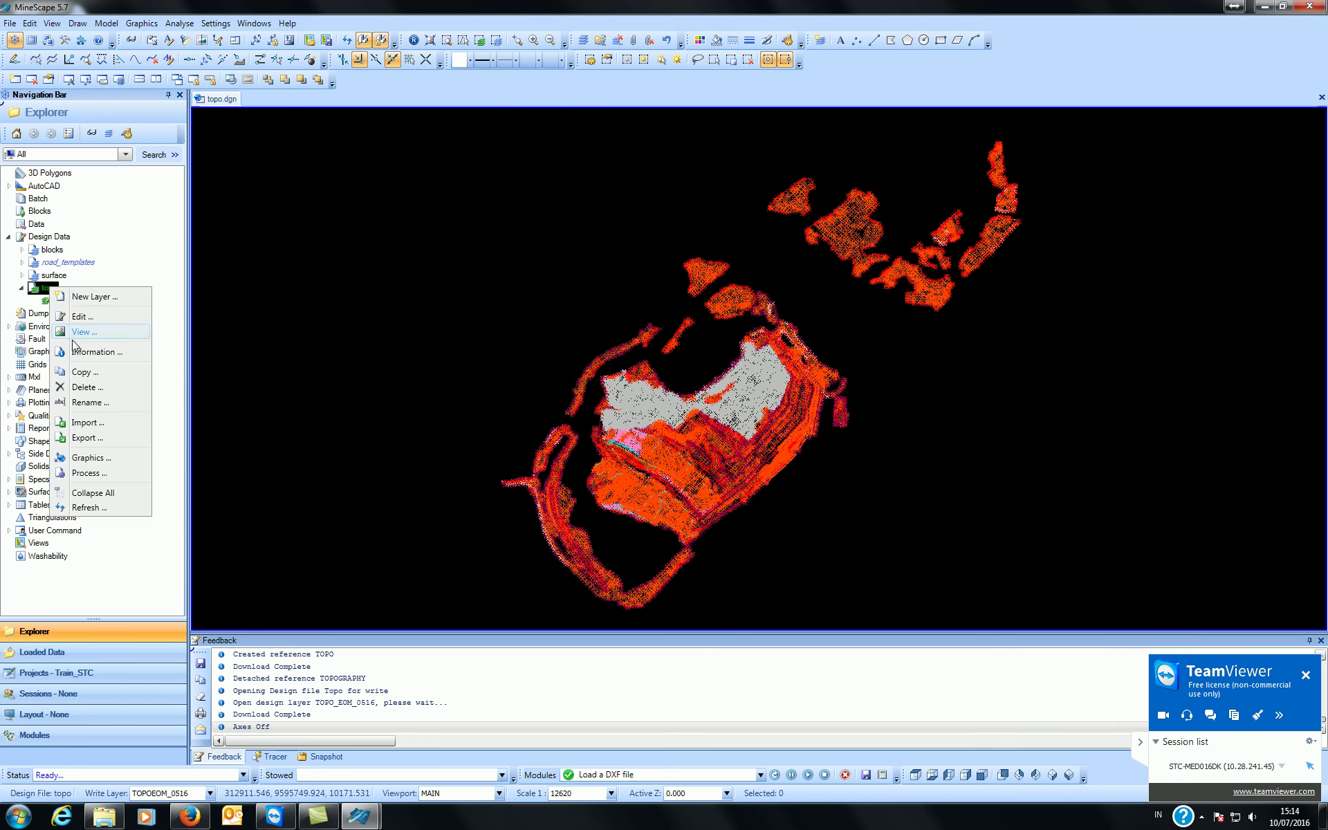
click(92, 424)
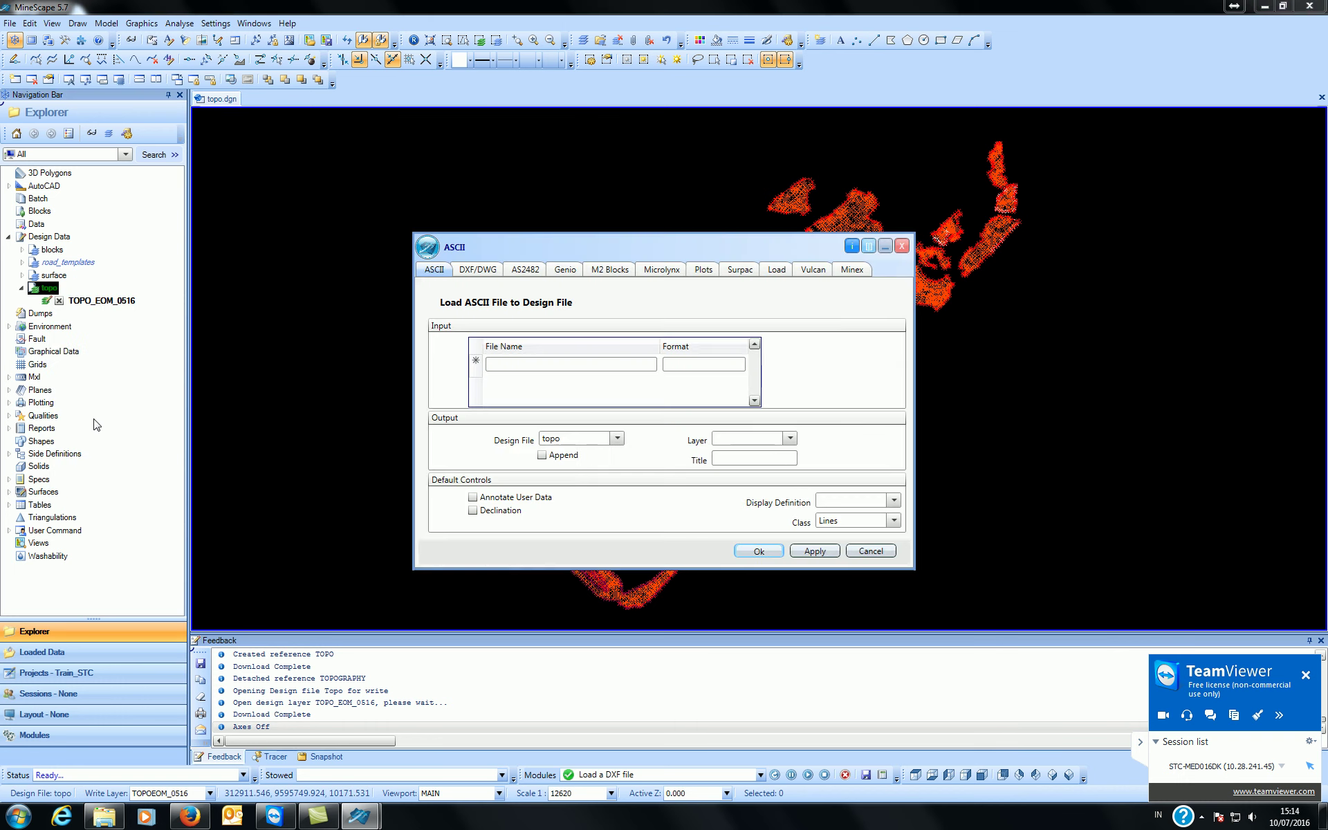
click(478, 269)
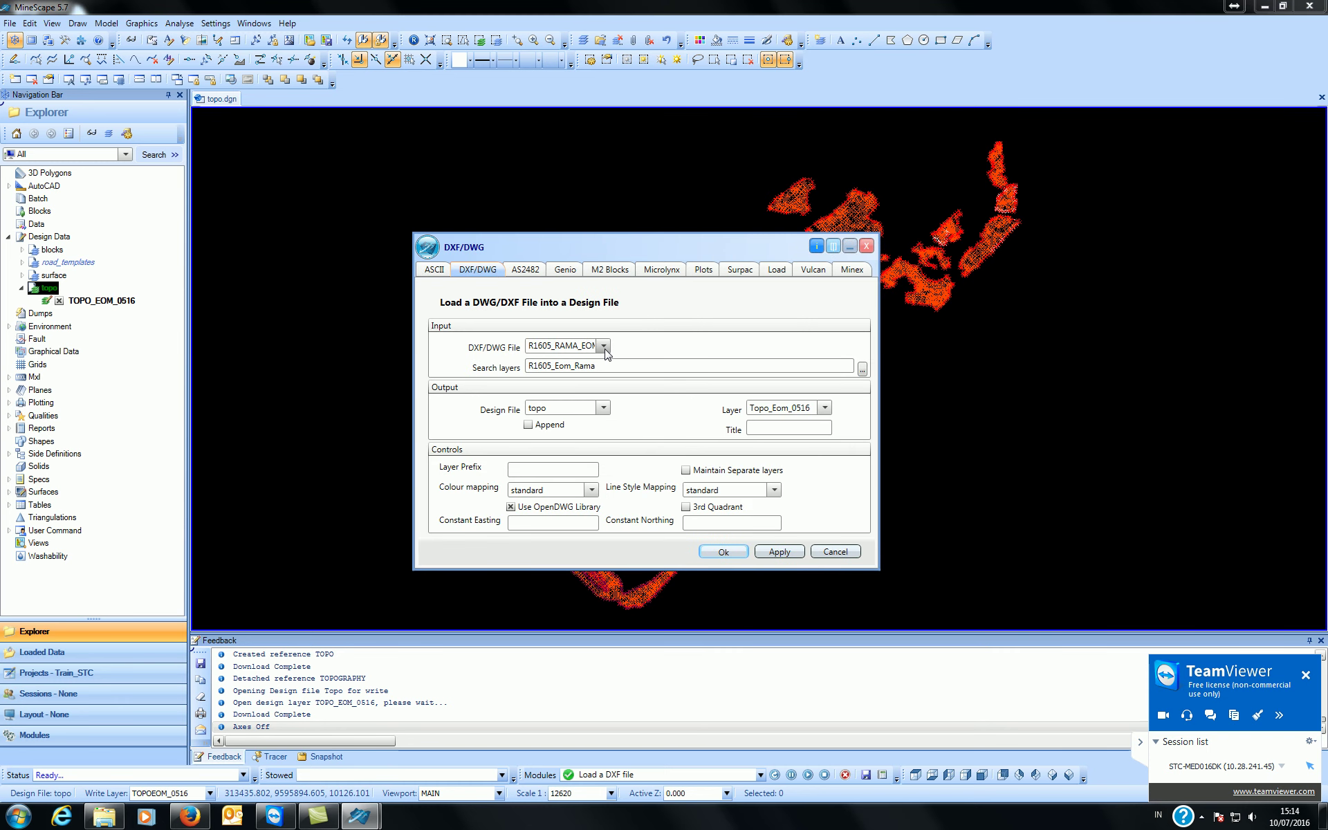
drag(629, 240, 412, 151)
mouse_move(761, 265)
middle_down()
mouse_move(865, 246)
mouse_move(997, 261)
middle_up()
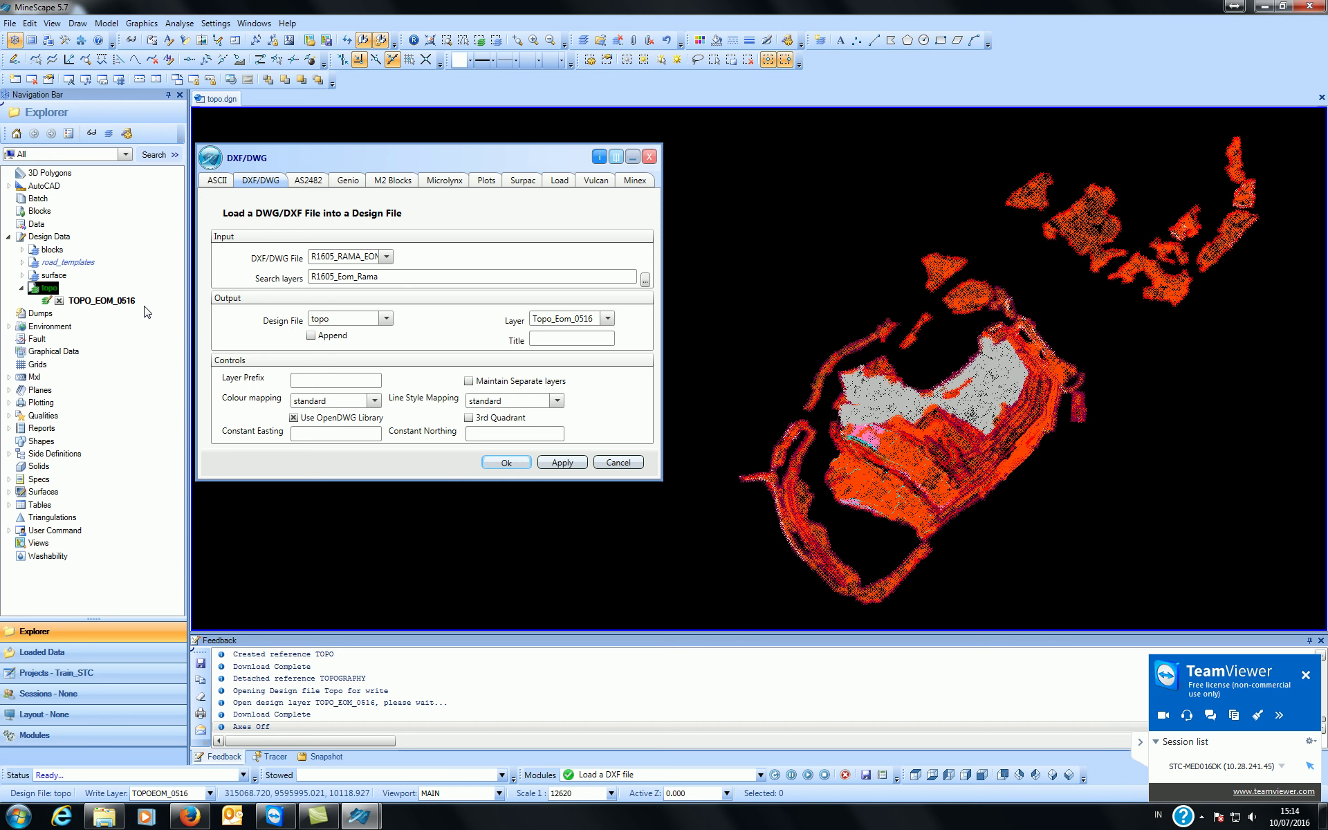
click(386, 257)
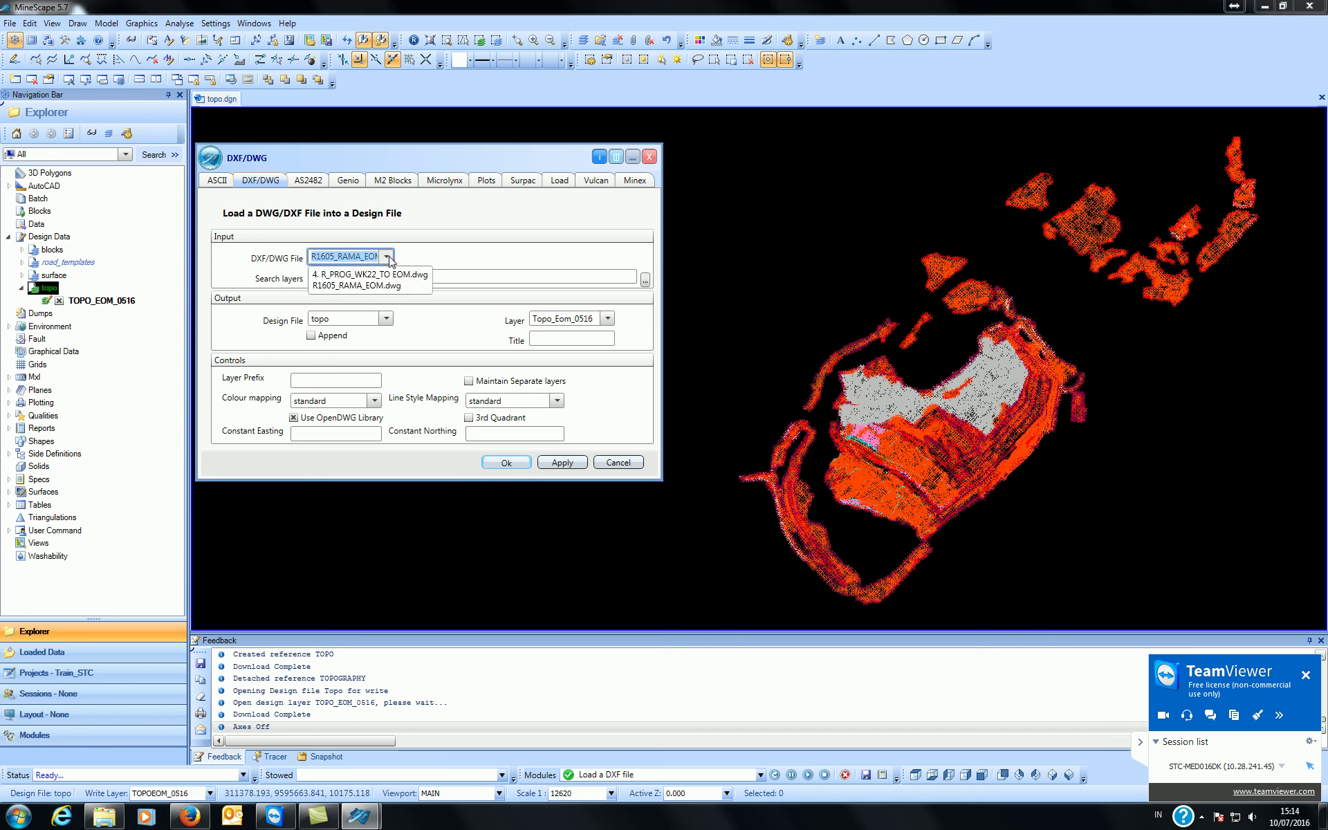
click(389, 275)
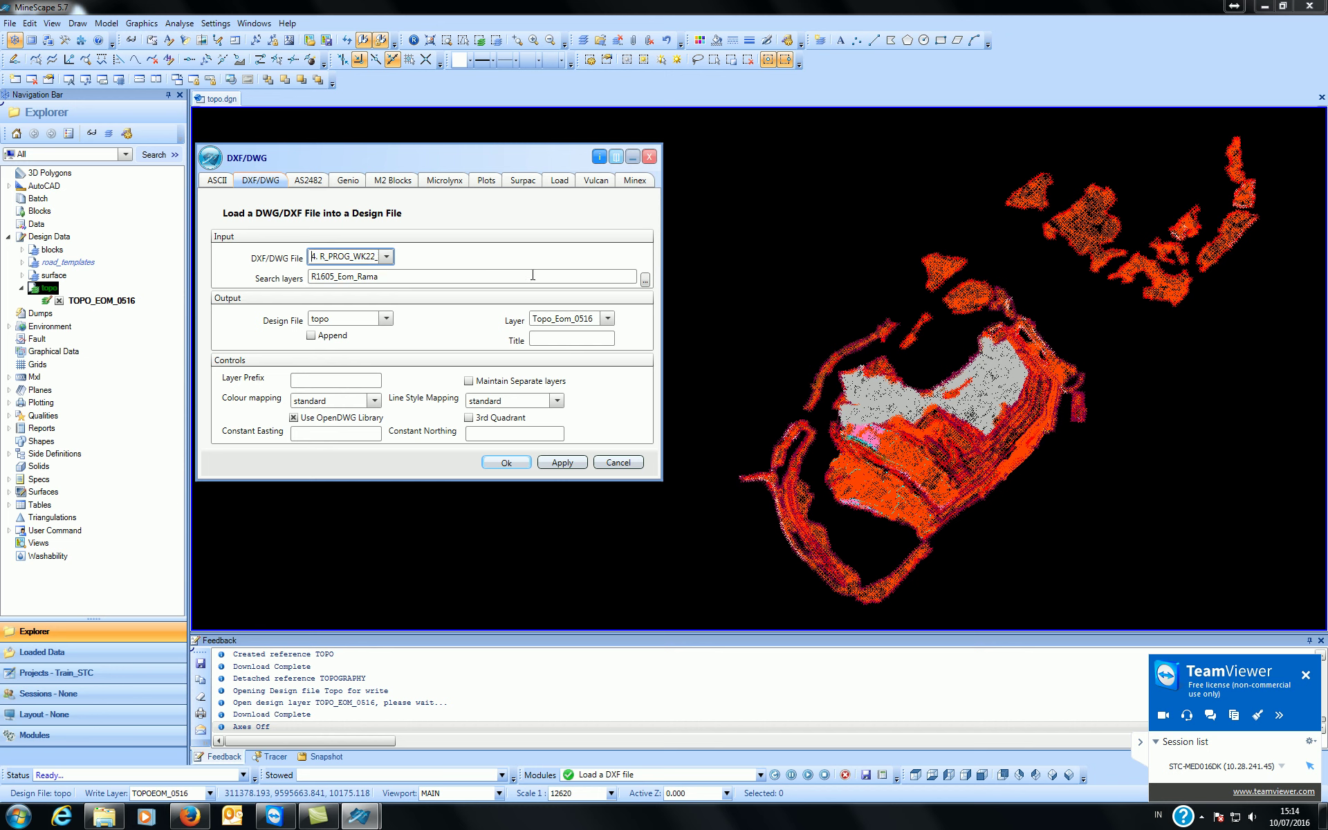
- Set the search layers of the import to 1. r1605_Eom_Rama and Bdy
click(643, 279)
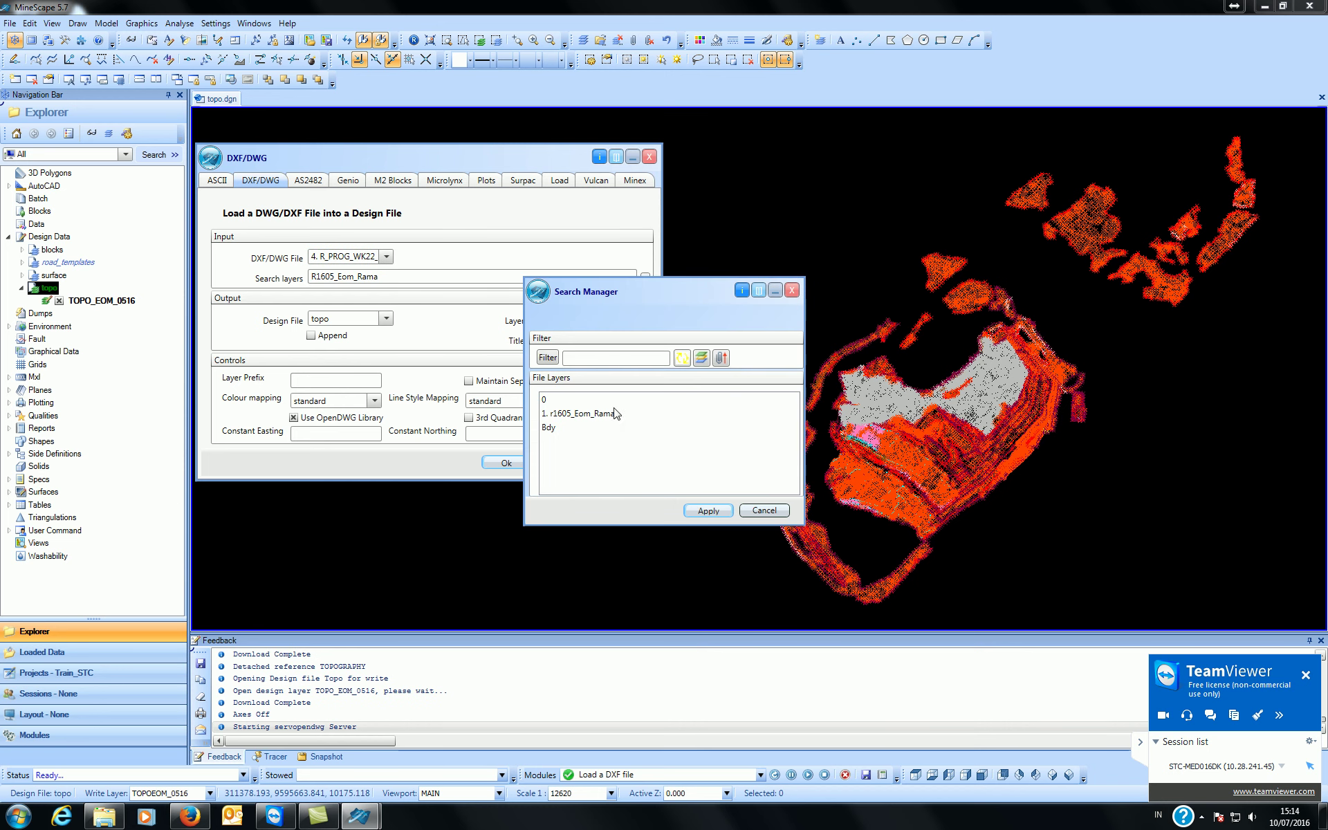
click(606, 415)
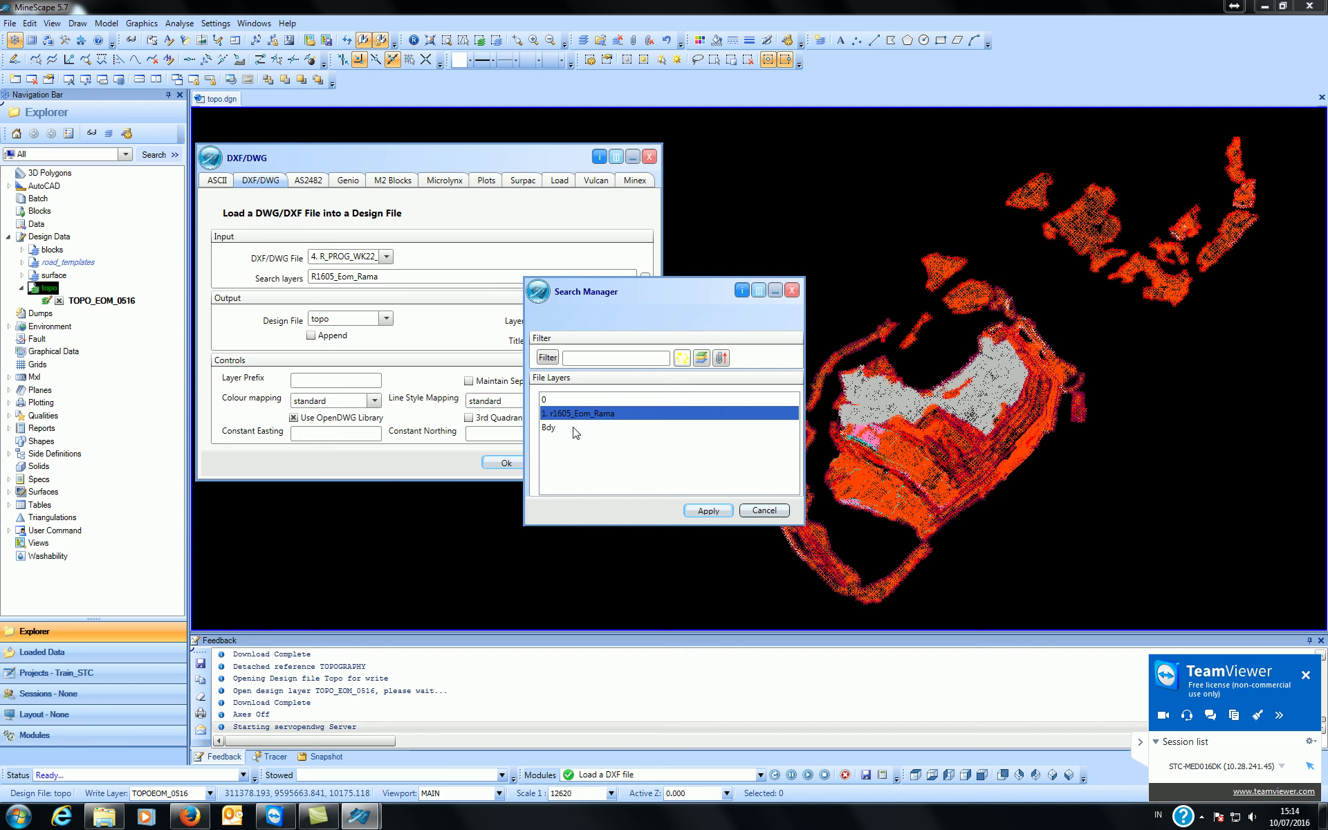
ctrl+click(573, 428)
click(694, 510)
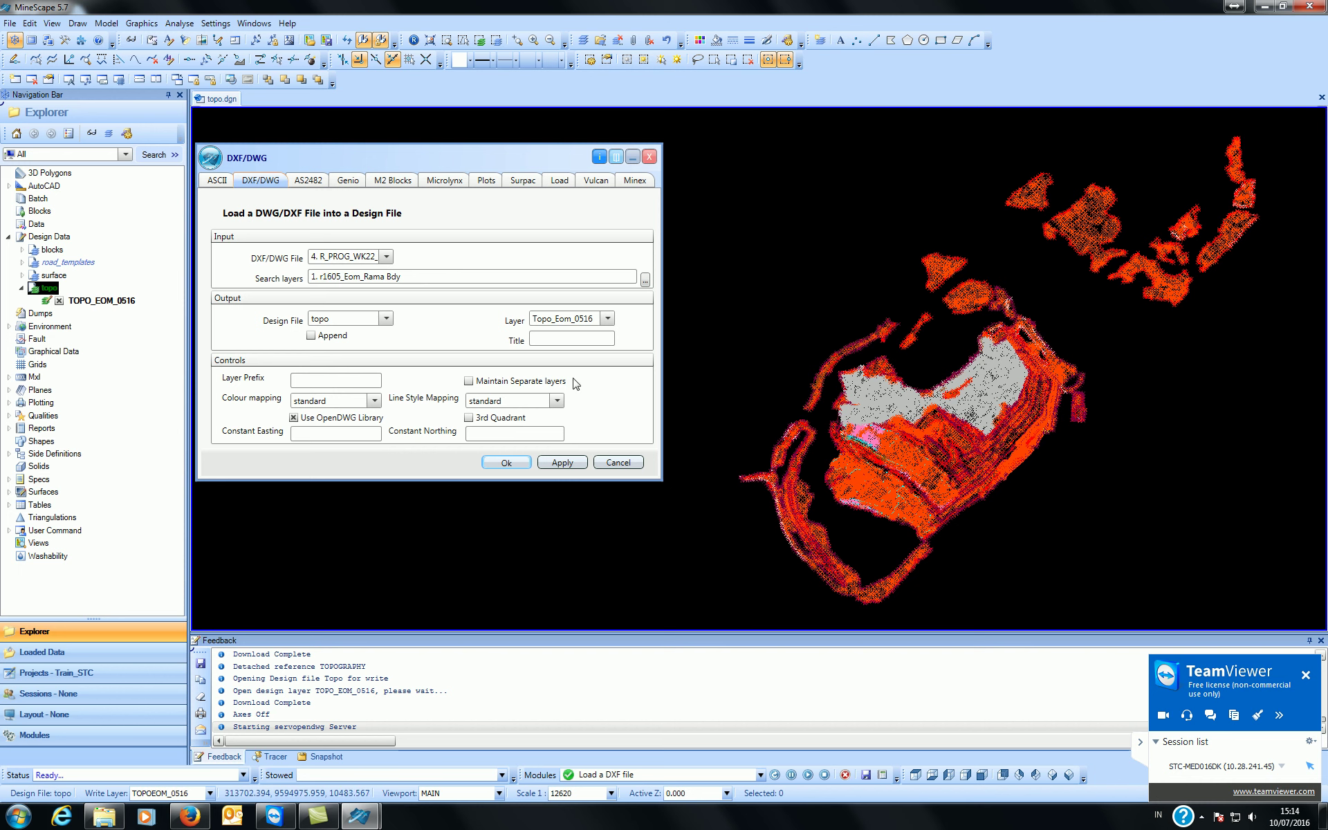
- Set the import's output layer to Prg_Week22_1606
click(595, 323)
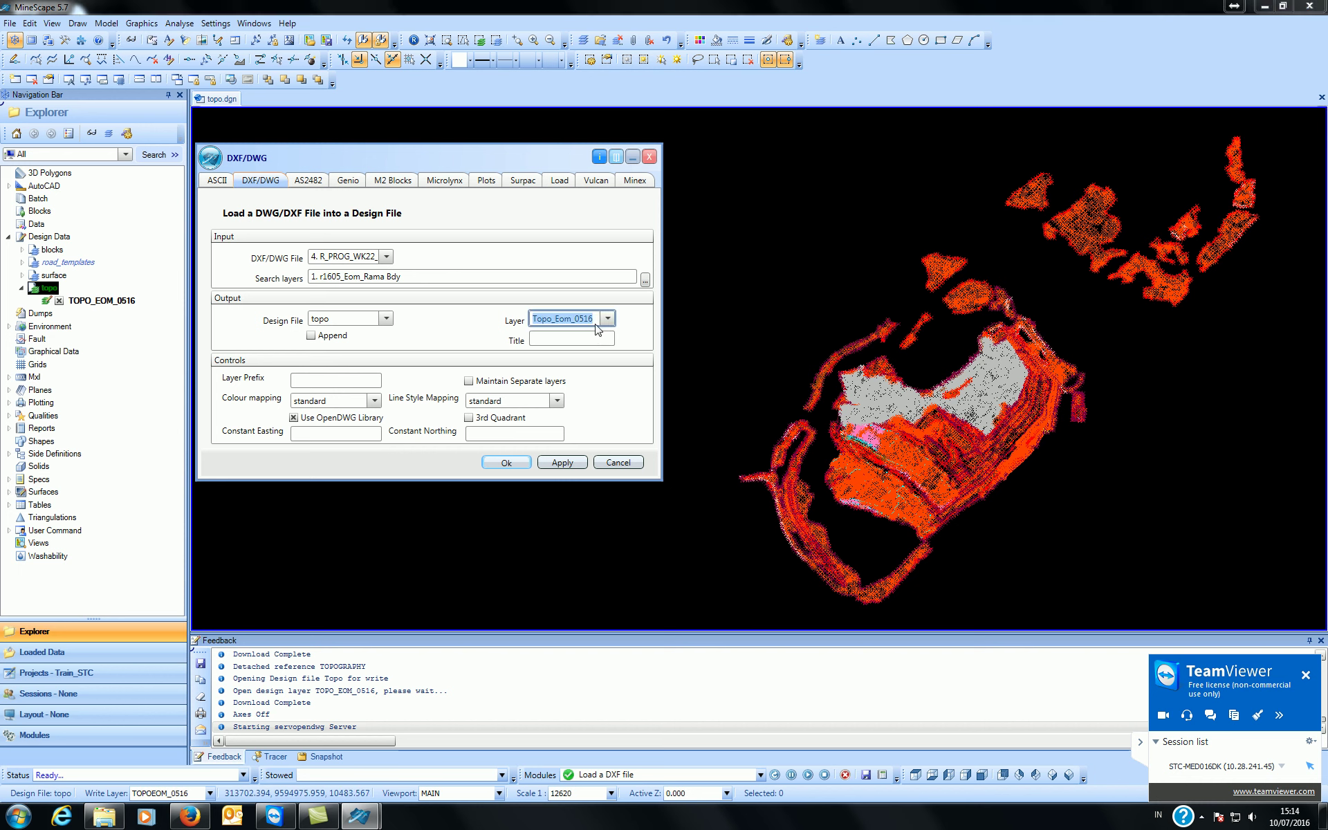
key(BackSpace)
text(Pr)
text(week)
text(06)
- Run the DWG import with Maintain Separate layers turned off, accepting the form validation
click(469, 382)
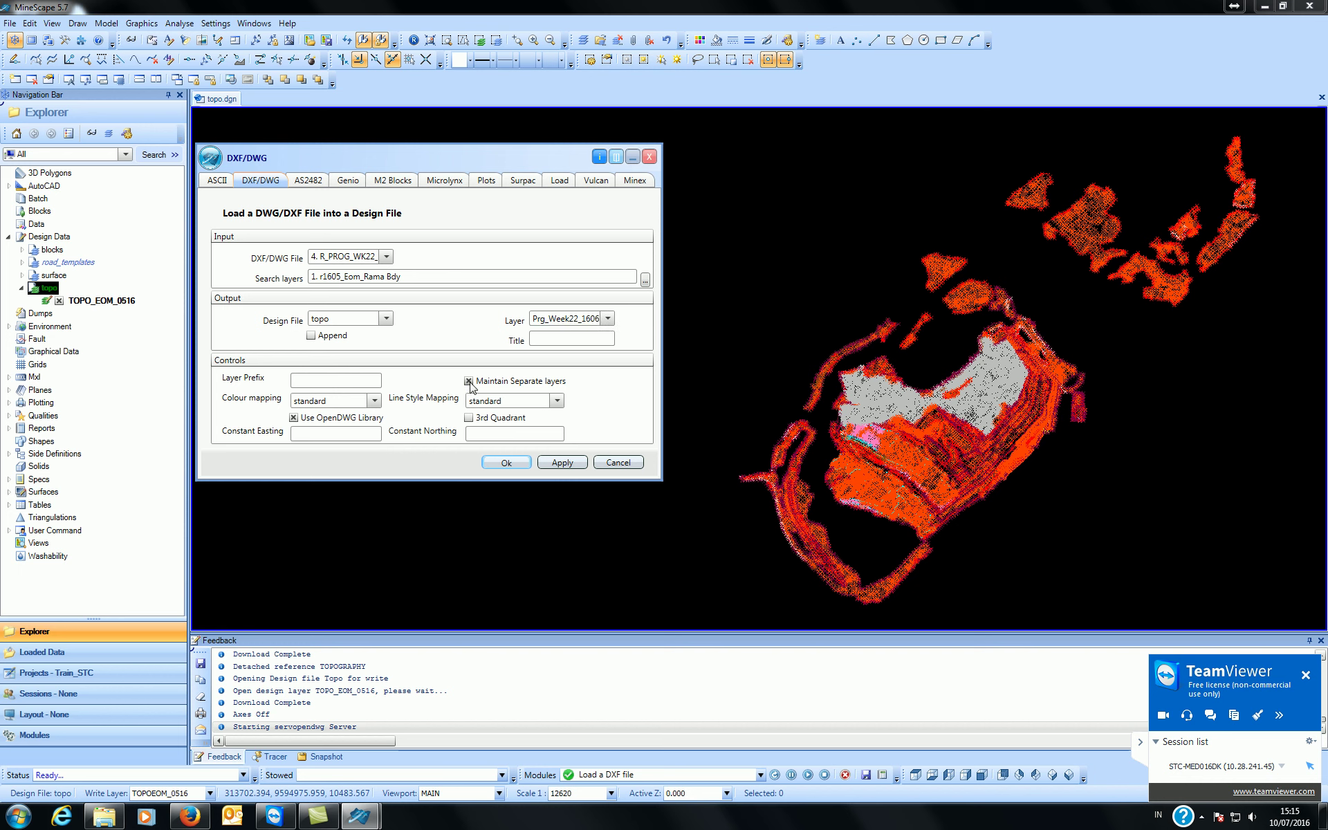
click(468, 382)
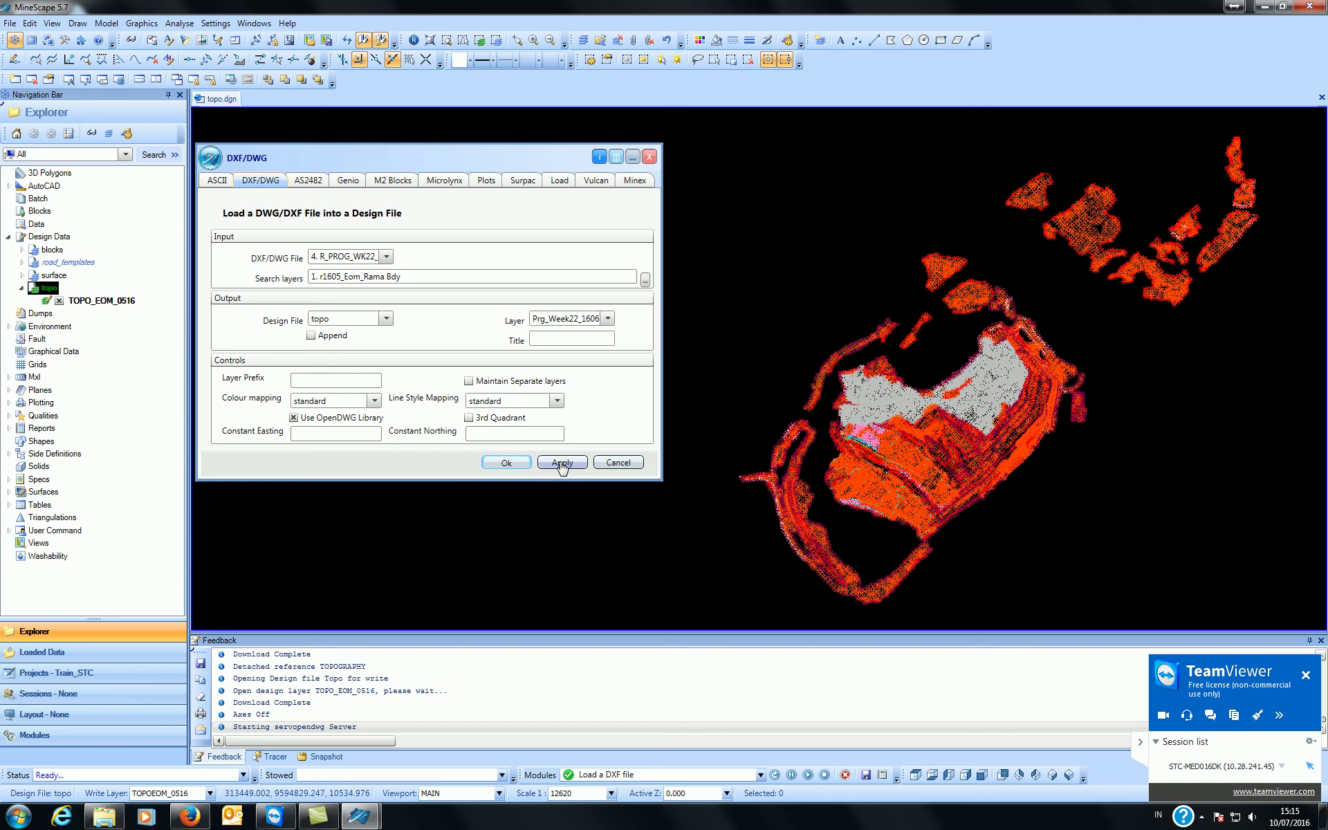
click(523, 467)
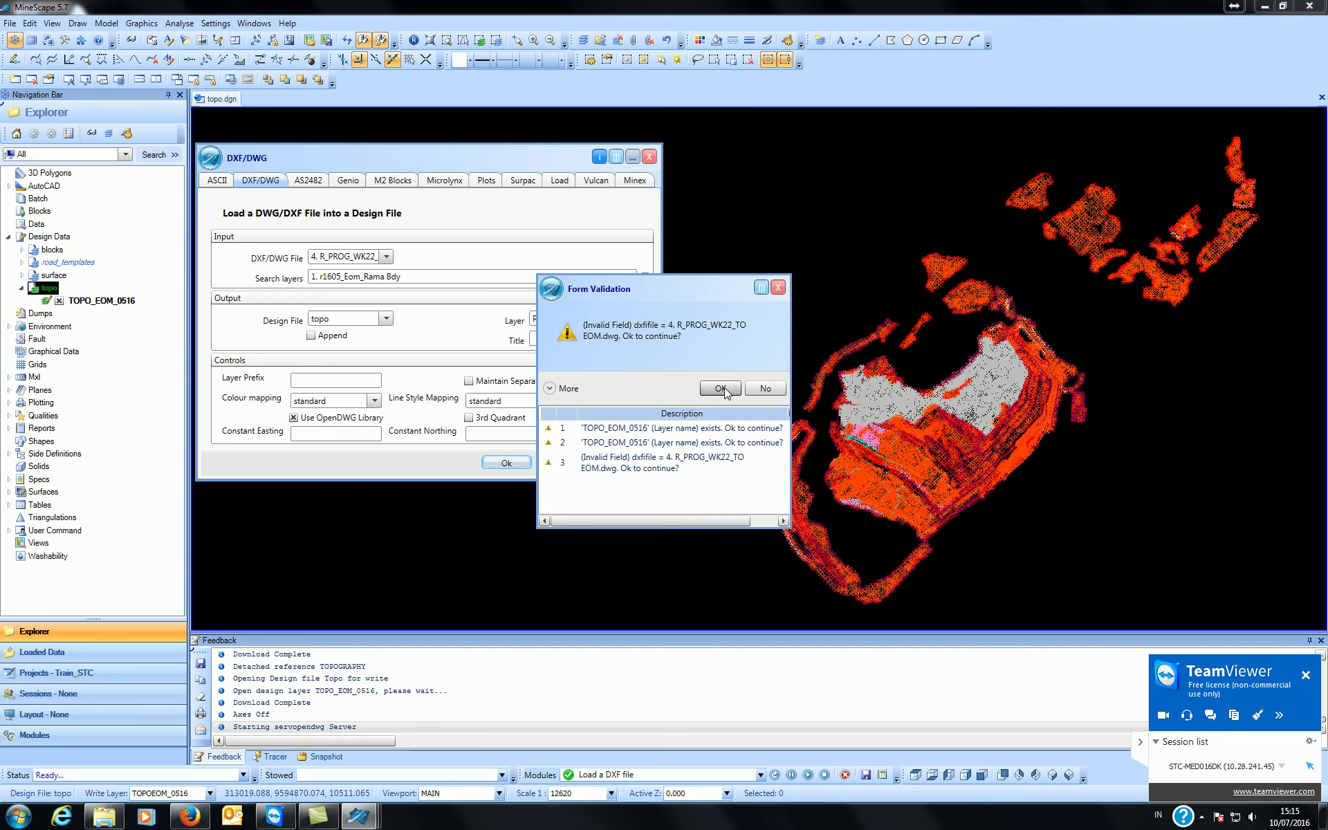
drag(703, 281, 683, 432)
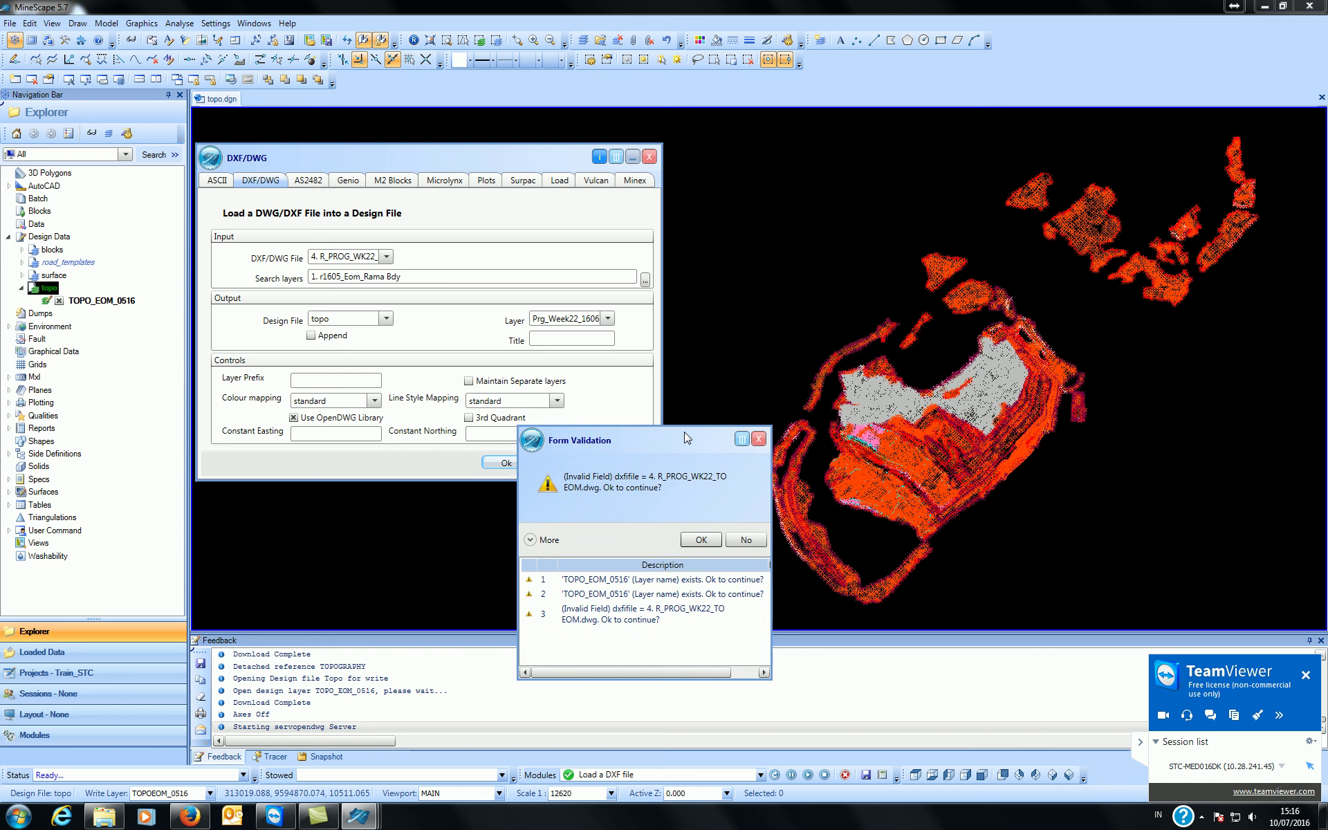
click(706, 541)
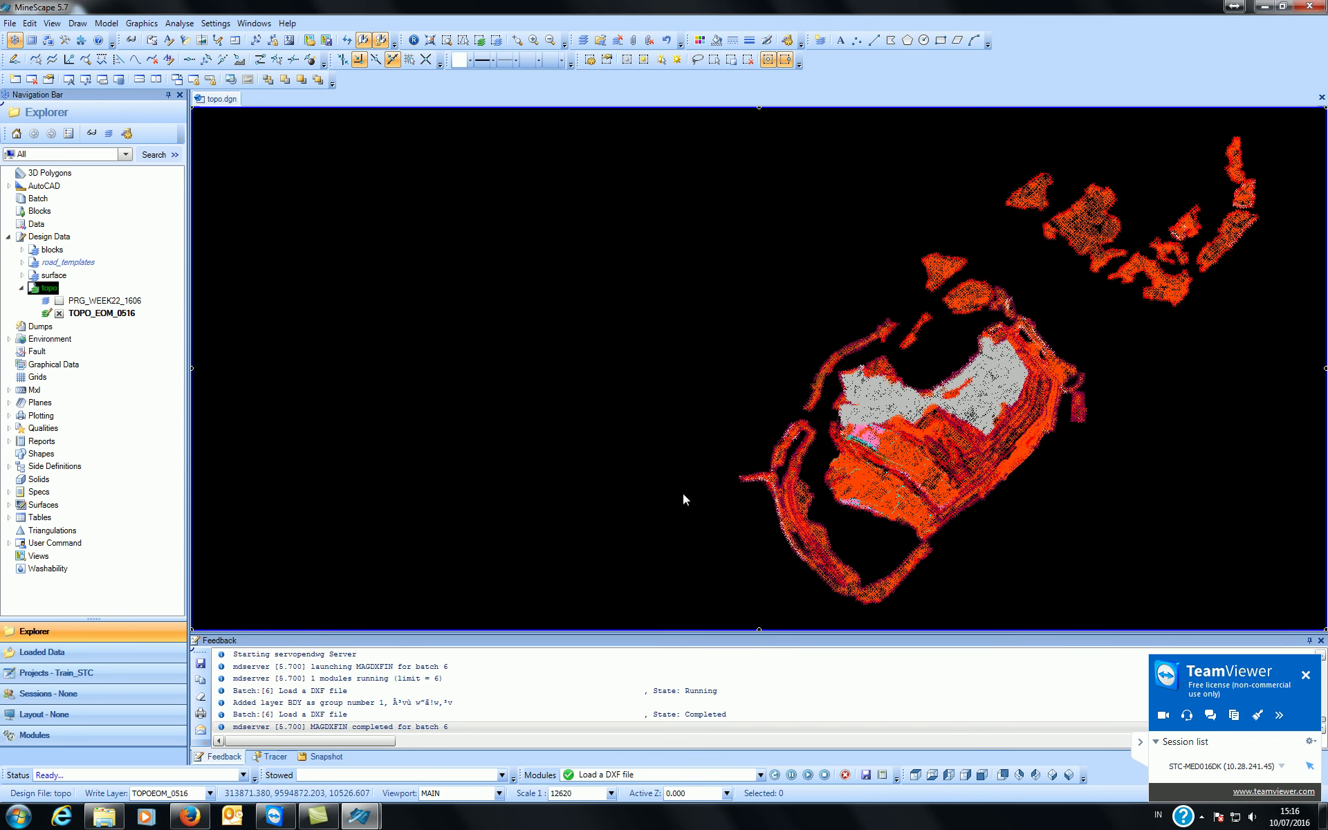
- Display layer PRG_WEEK22_1606 together with TOPO_EOM_0516 and examine the progress boundaries against the topography
click(59, 301)
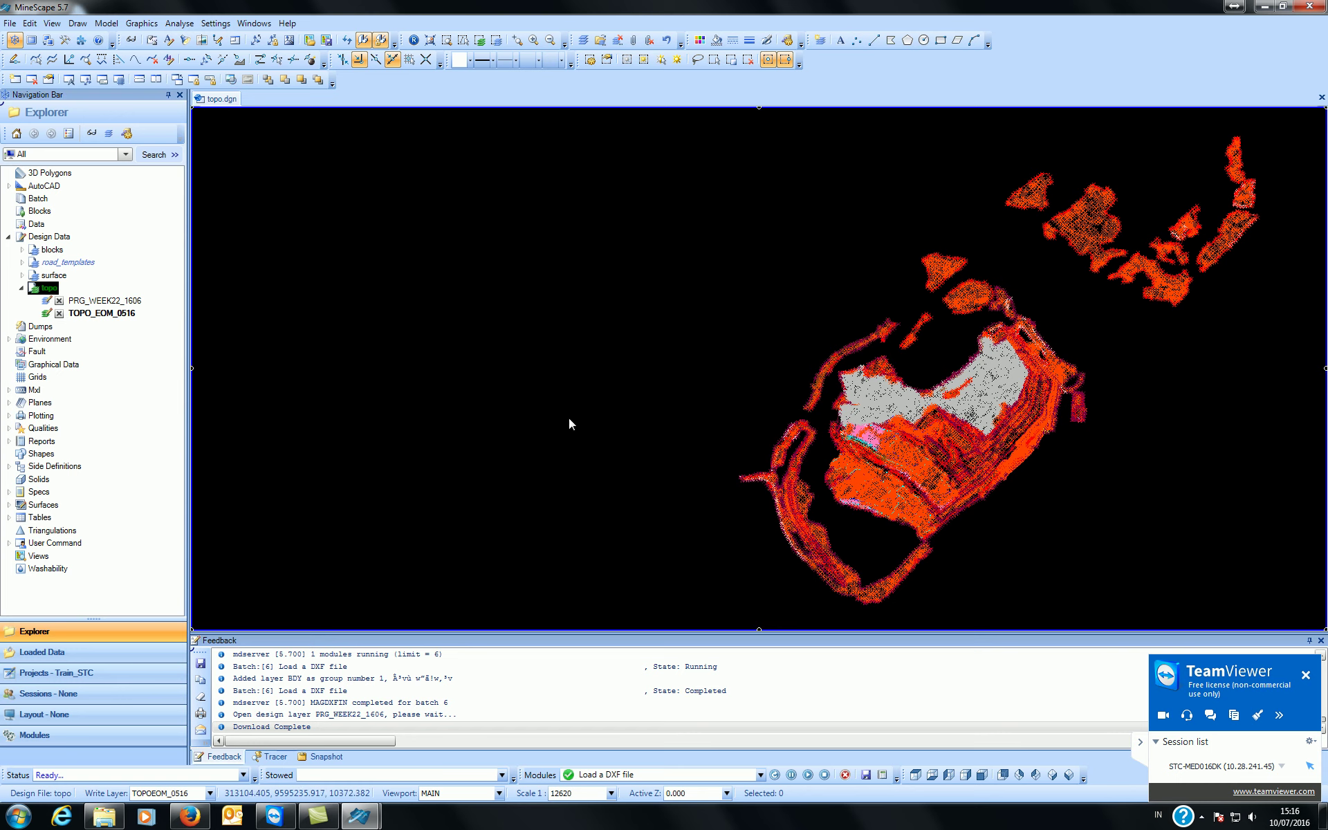
middle_drag(572, 420, 347, 420)
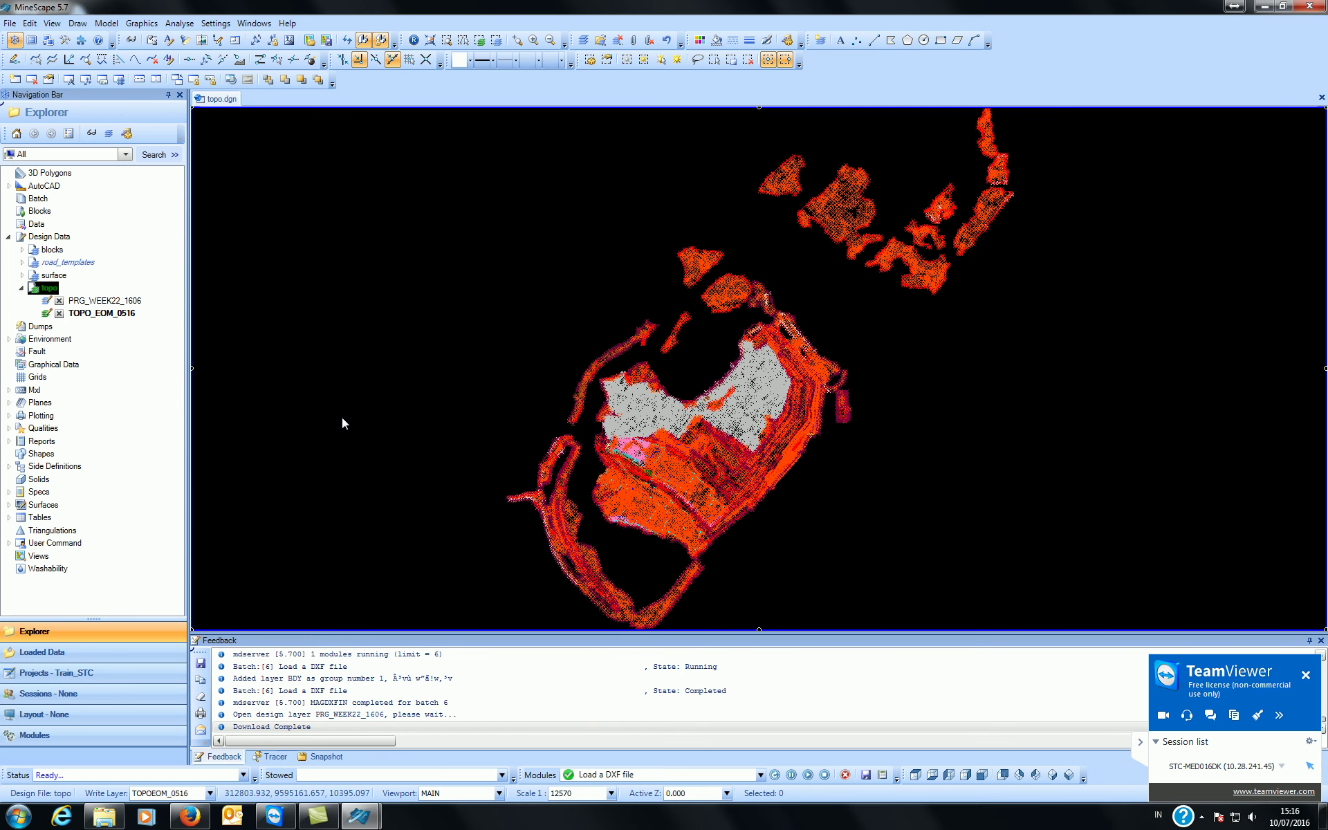
scroll(704, 408, up, 5)
mouse_move(703, 408)
middle_down()
mouse_move(627, 542)
mouse_move(784, 418)
middle_up()
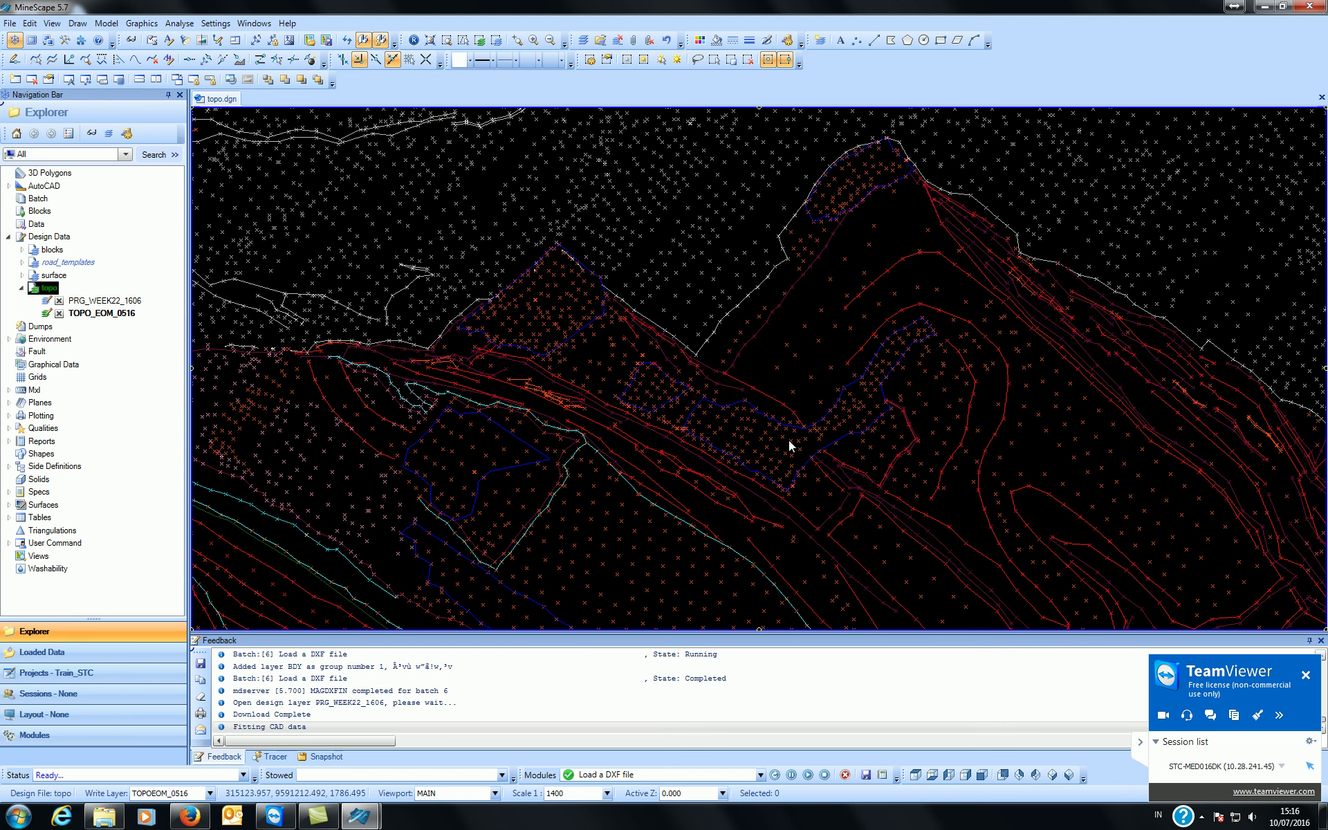
middle_drag(790, 440, 734, 420)
scroll(711, 413, down, 3)
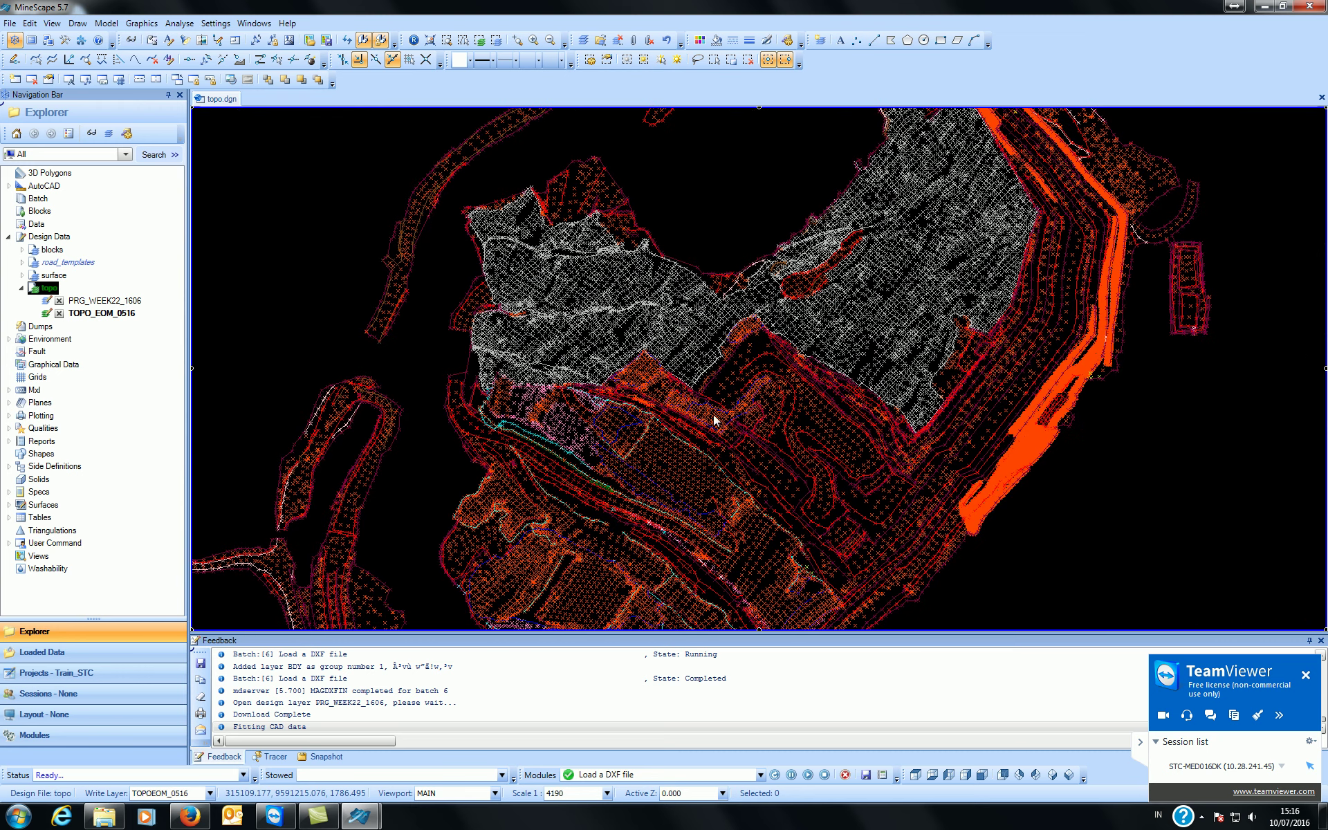
scroll(611, 455, up, 3)
middle_drag(616, 458, 616, 334)
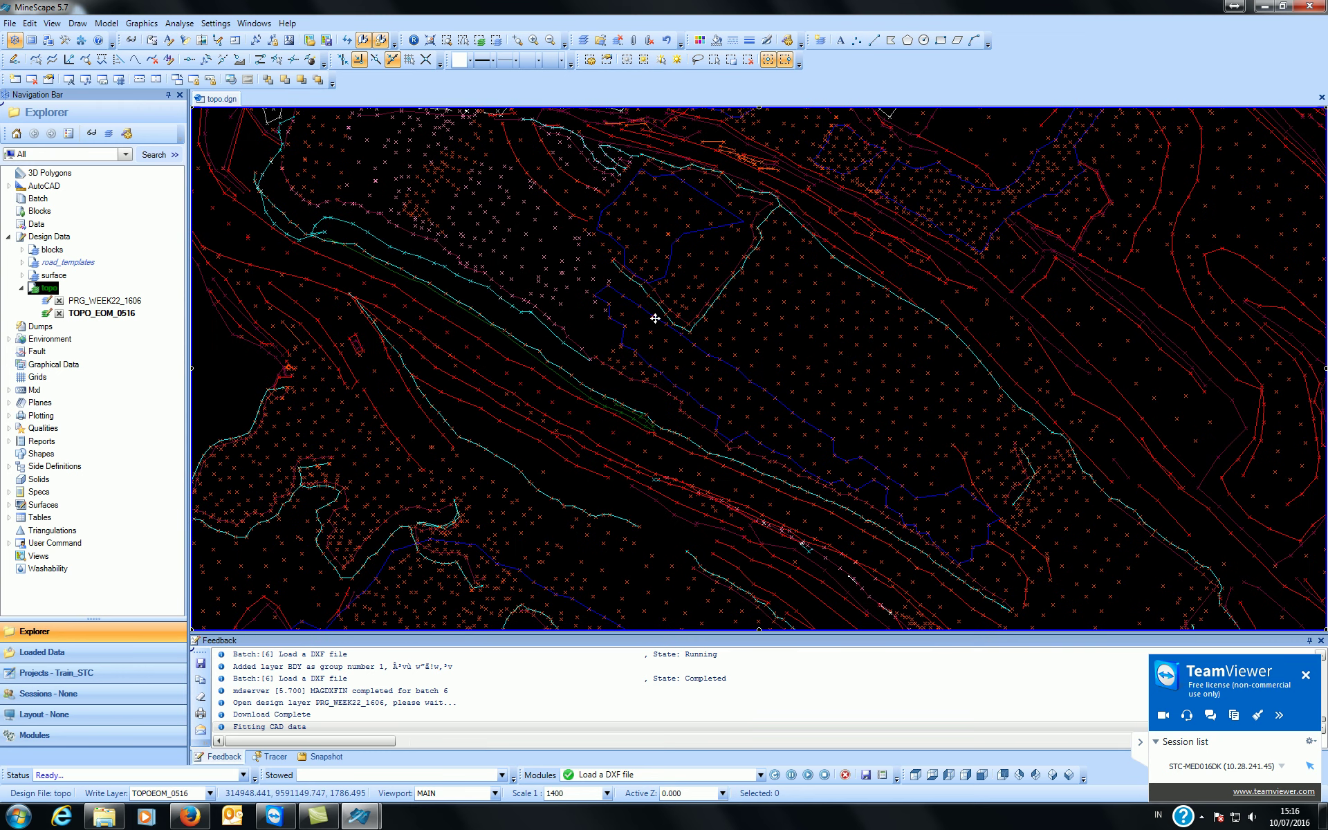
- Unload layer TOPO_EOM_0516 and inspect the boundaries of PRG_WEEK22_1606 on their own
click(59, 314)
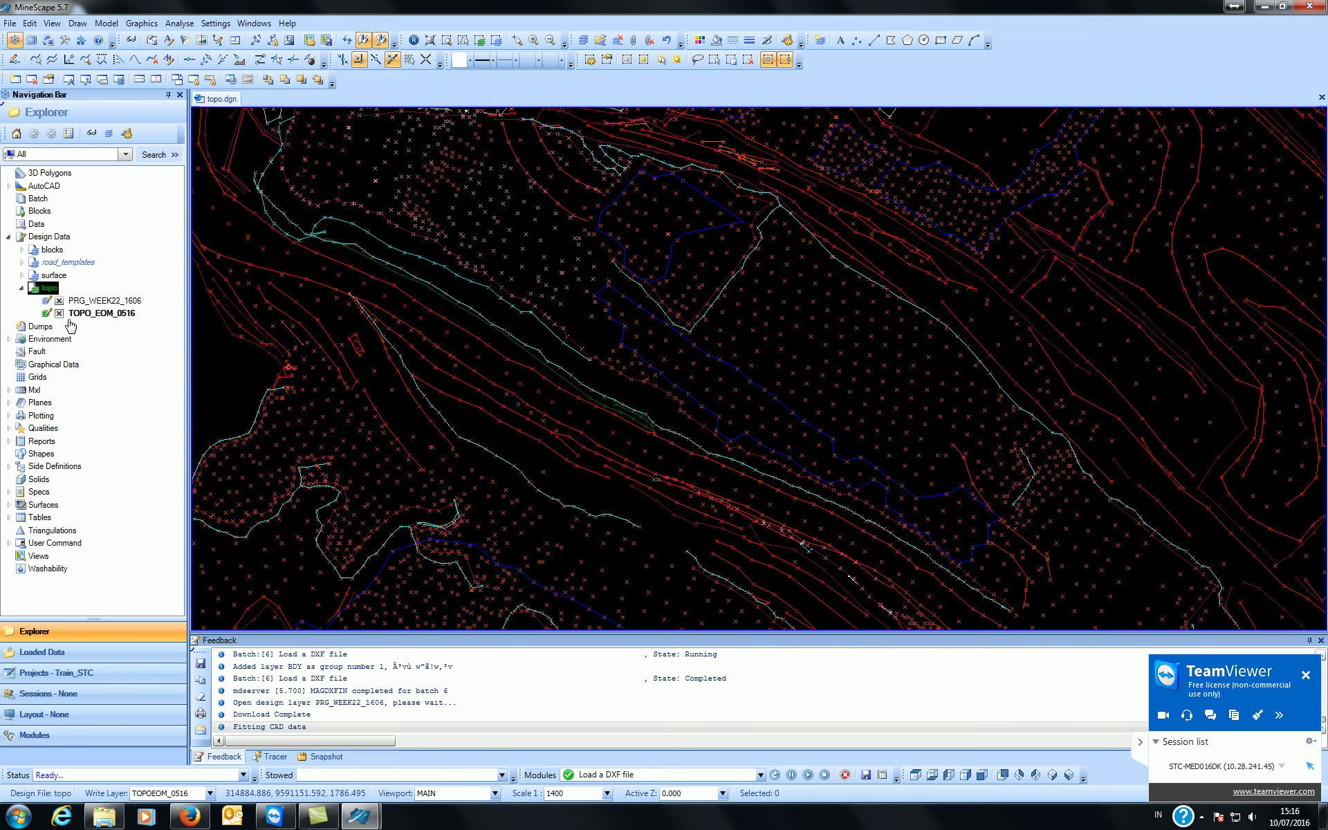
scroll(518, 380, down, 3)
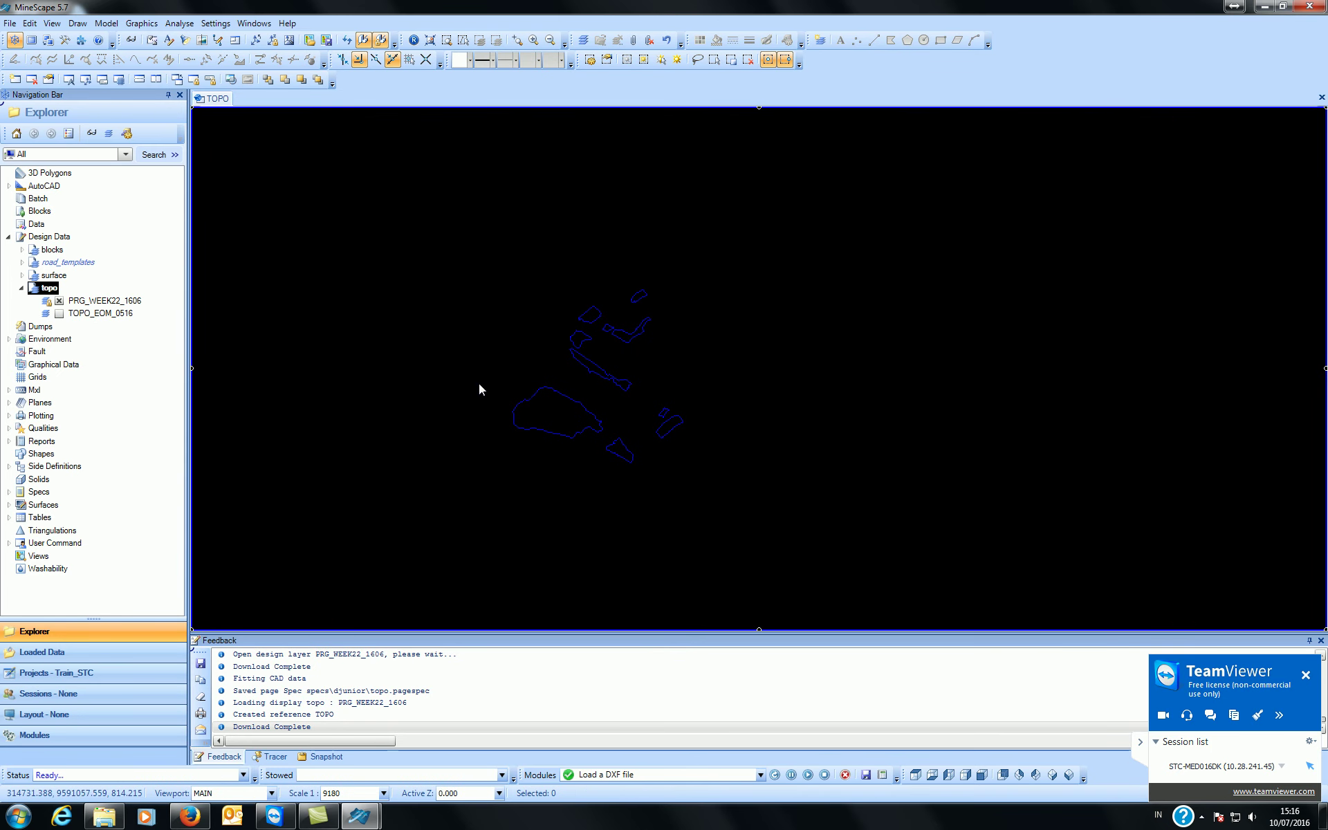
scroll(530, 415, down, 3)
scroll(532, 423, up, 3)
scroll(474, 368, up, 3)
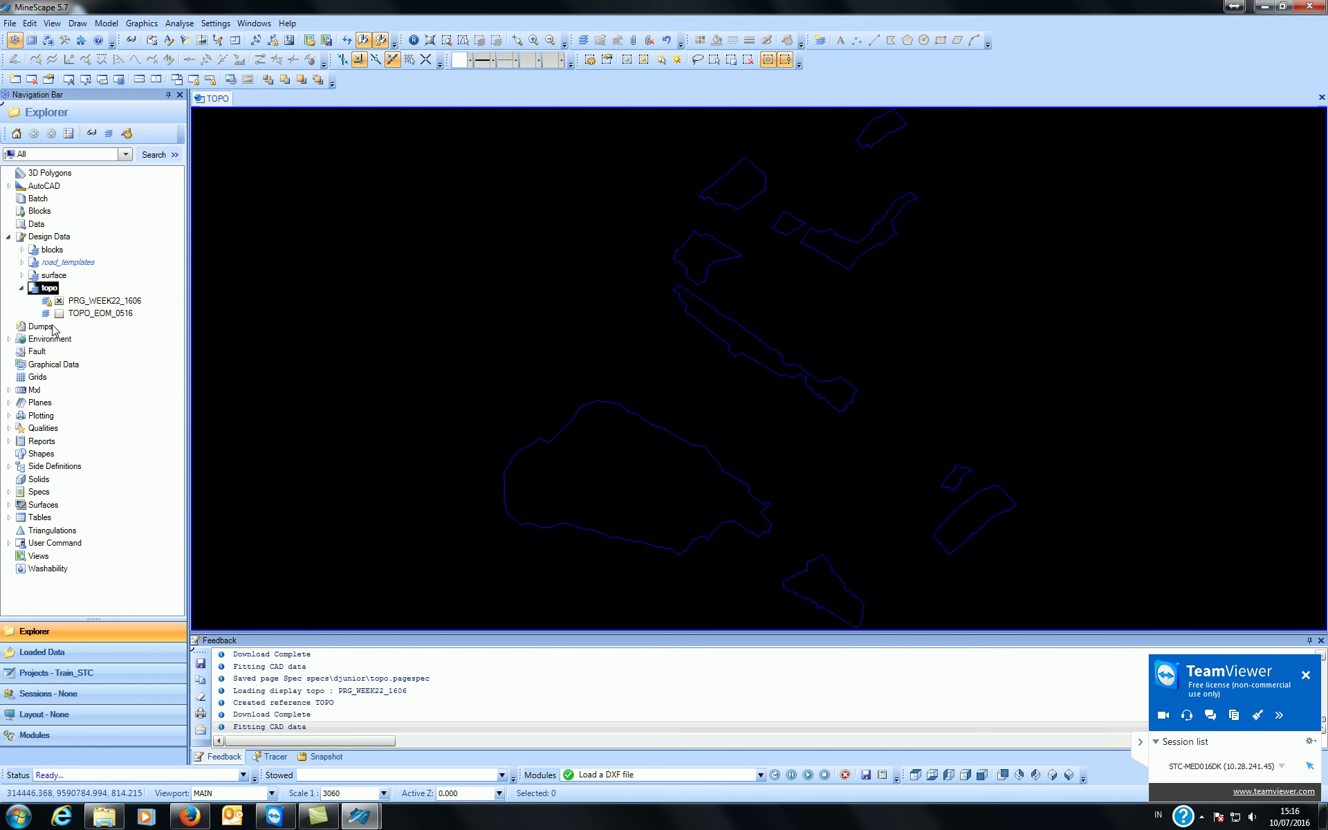
click(50, 290)
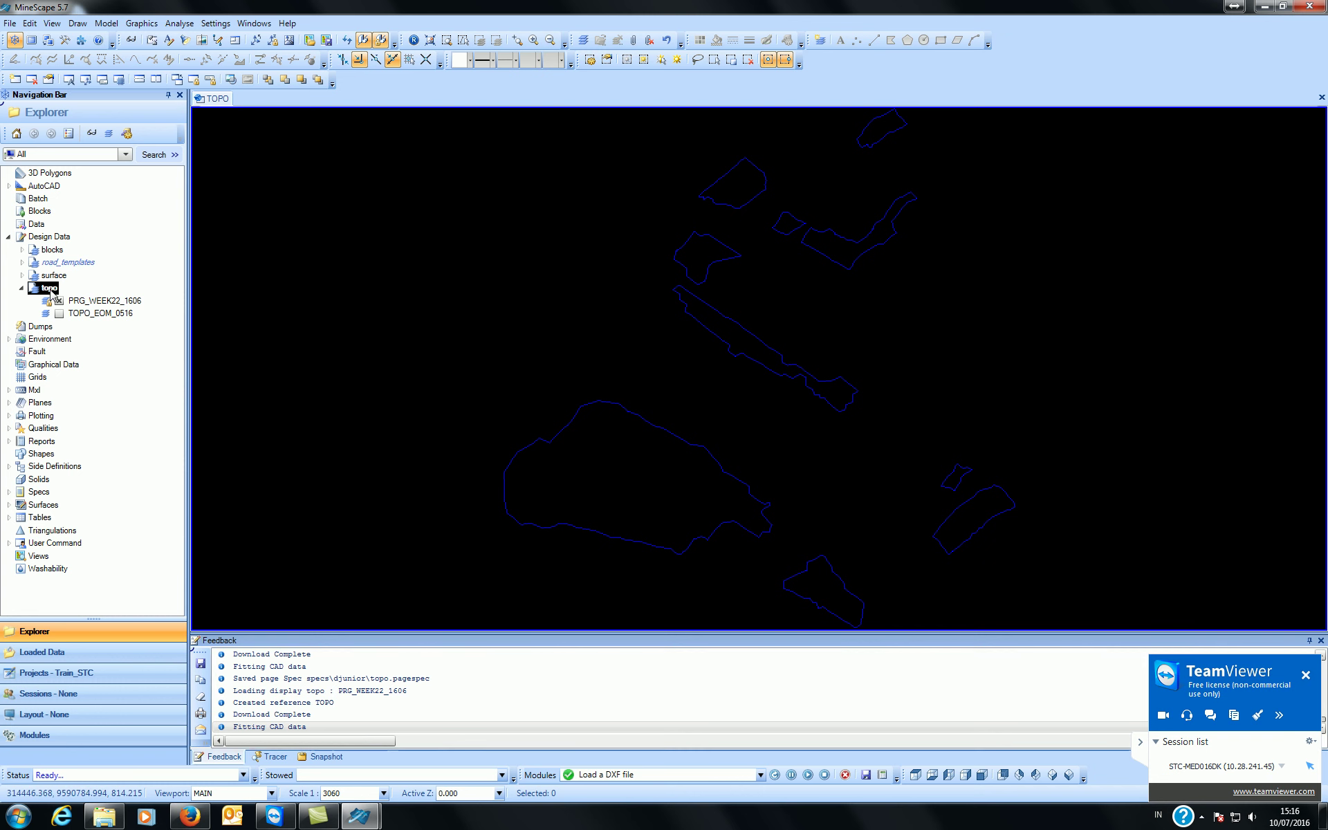
right_click(51, 290)
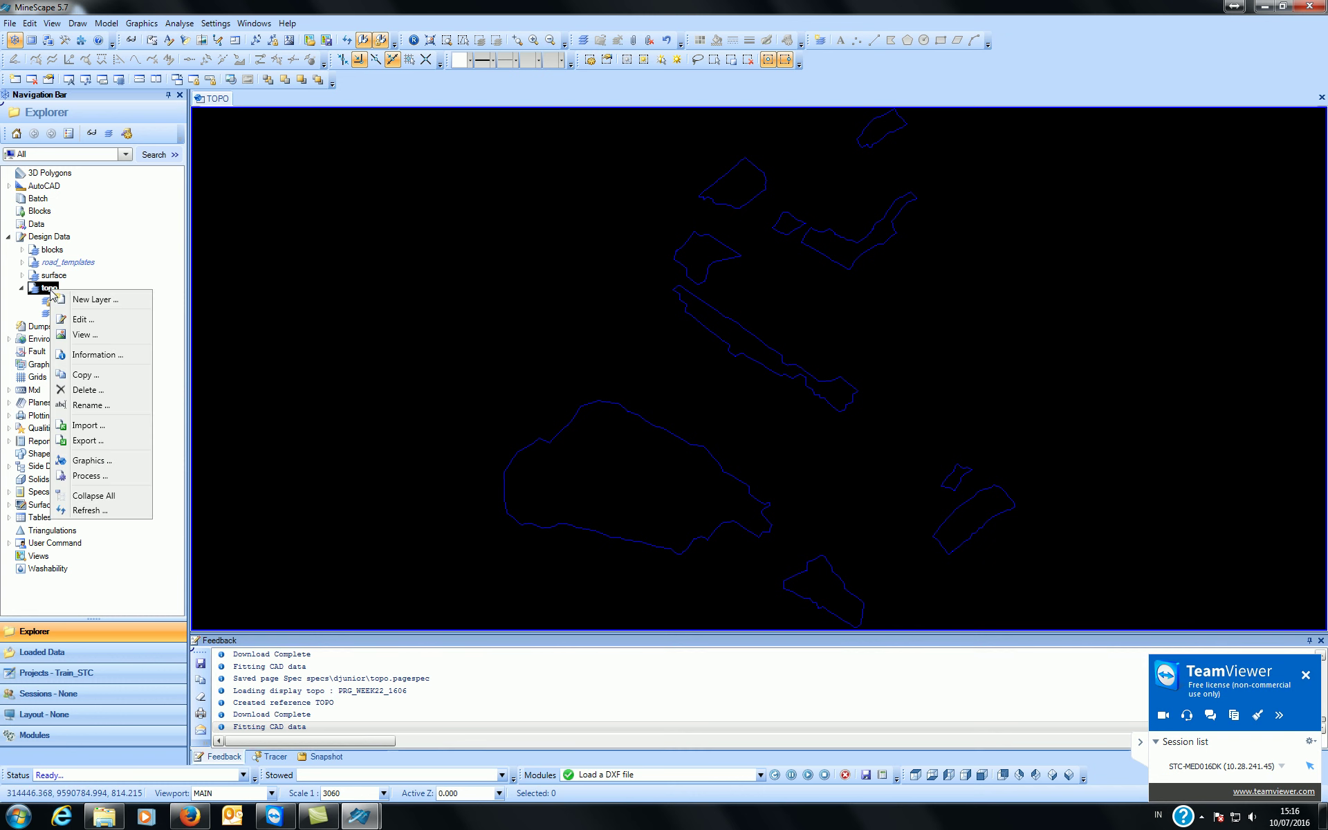
click(351, 404)
- Try to delete all boundary outlines of PRG_WEEK22_1606 while the layer is only loaded for display
scroll(458, 417, down, 2)
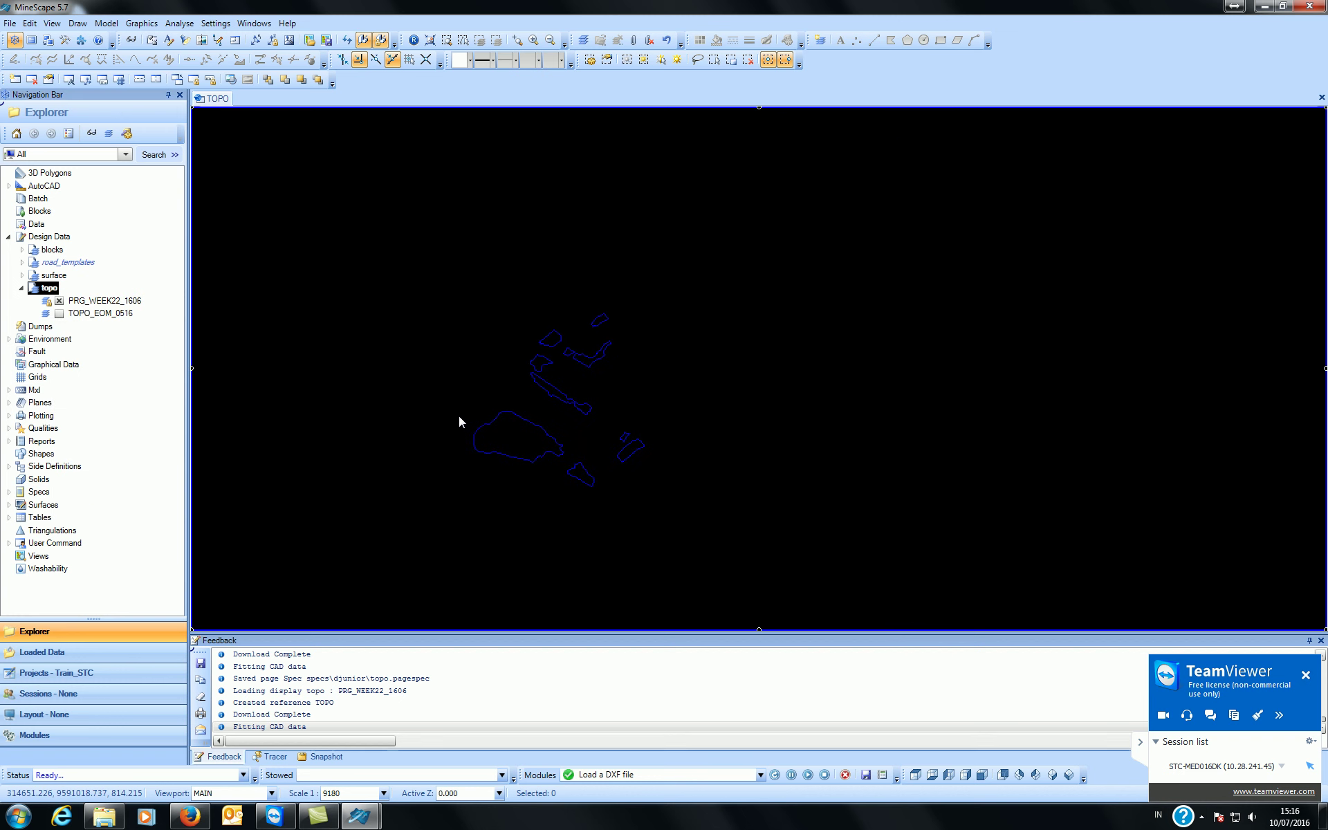
drag(432, 236, 688, 538)
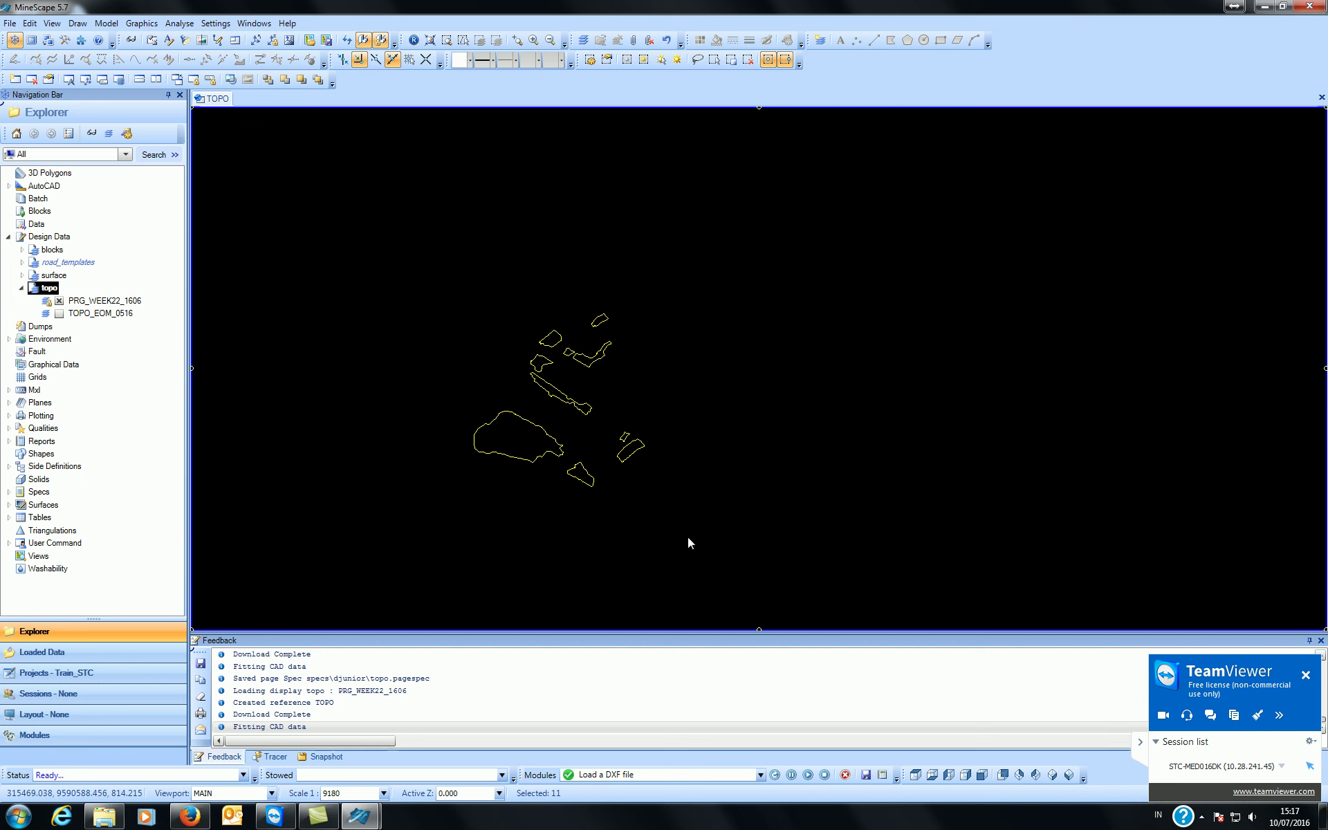
key(Delete)
click(631, 444)
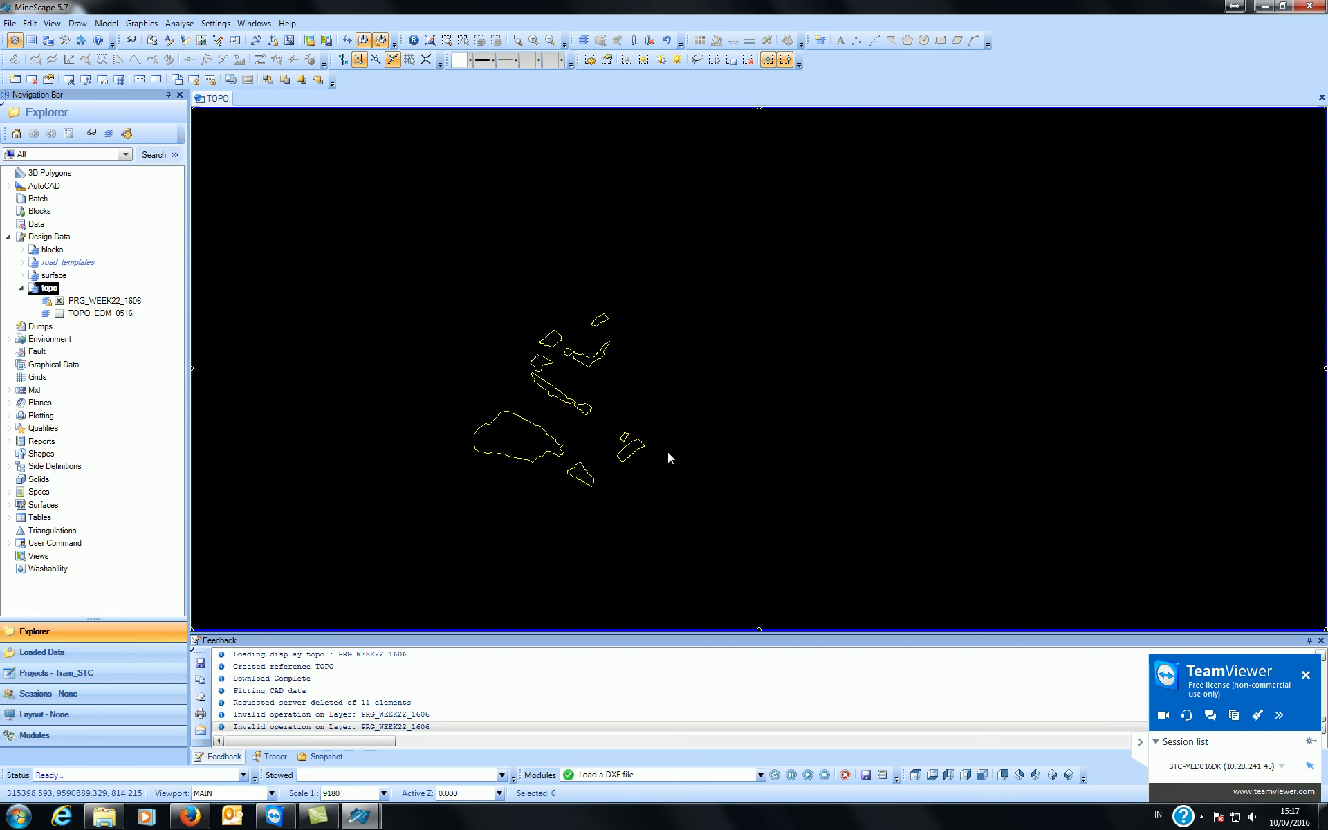
- Open layer PRG_WEEK22_1606 for editing and delete all of its boundary outlines
right_click(67, 302)
click(102, 317)
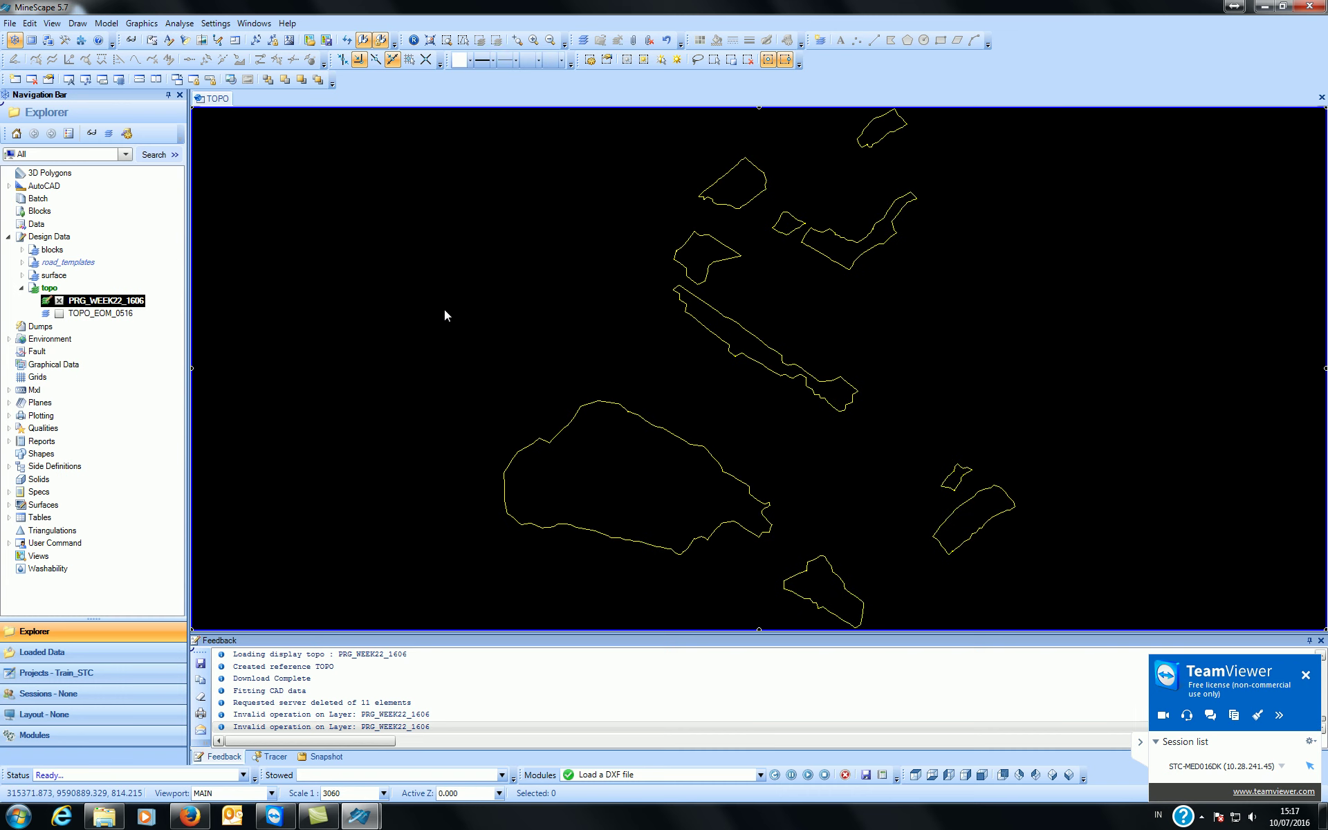
drag(418, 221, 650, 496)
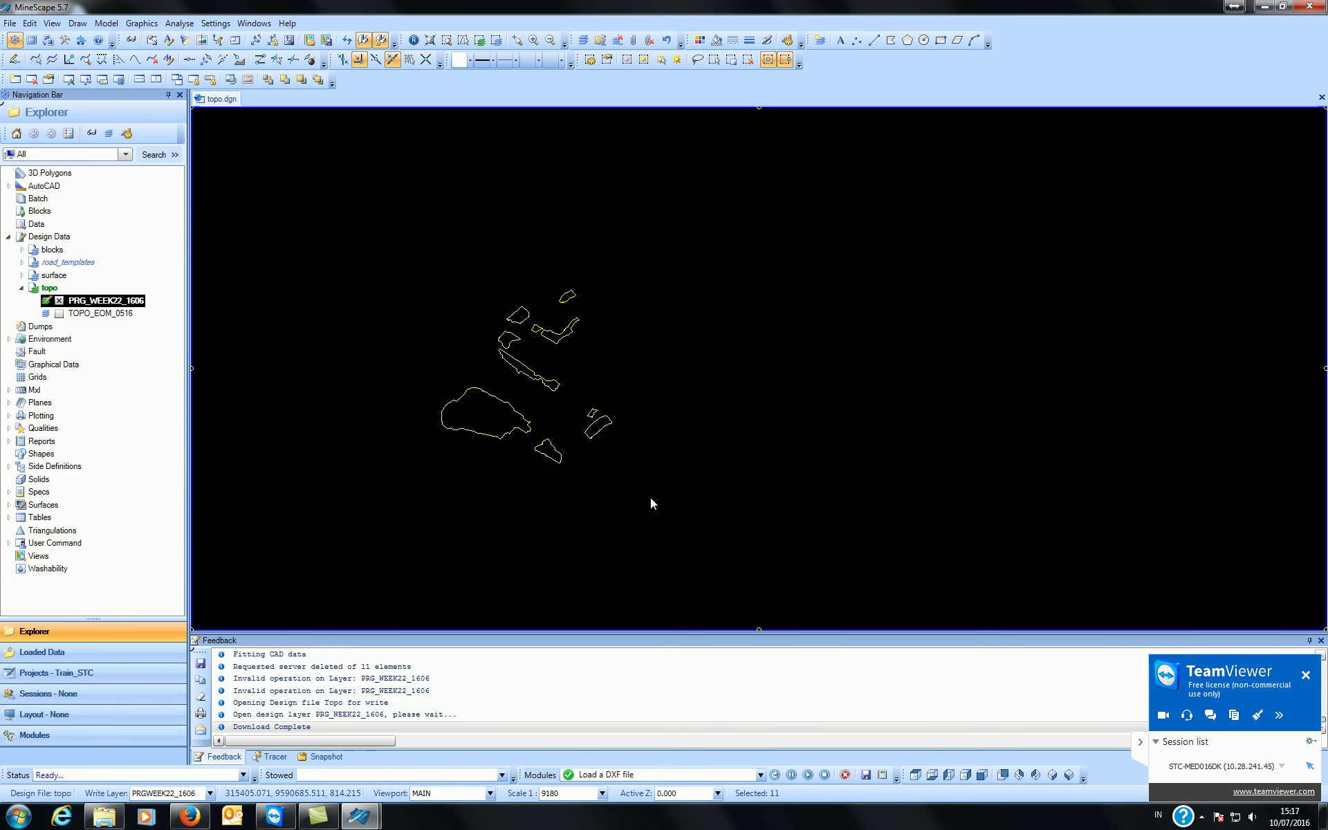
key(Delete)
click(635, 444)
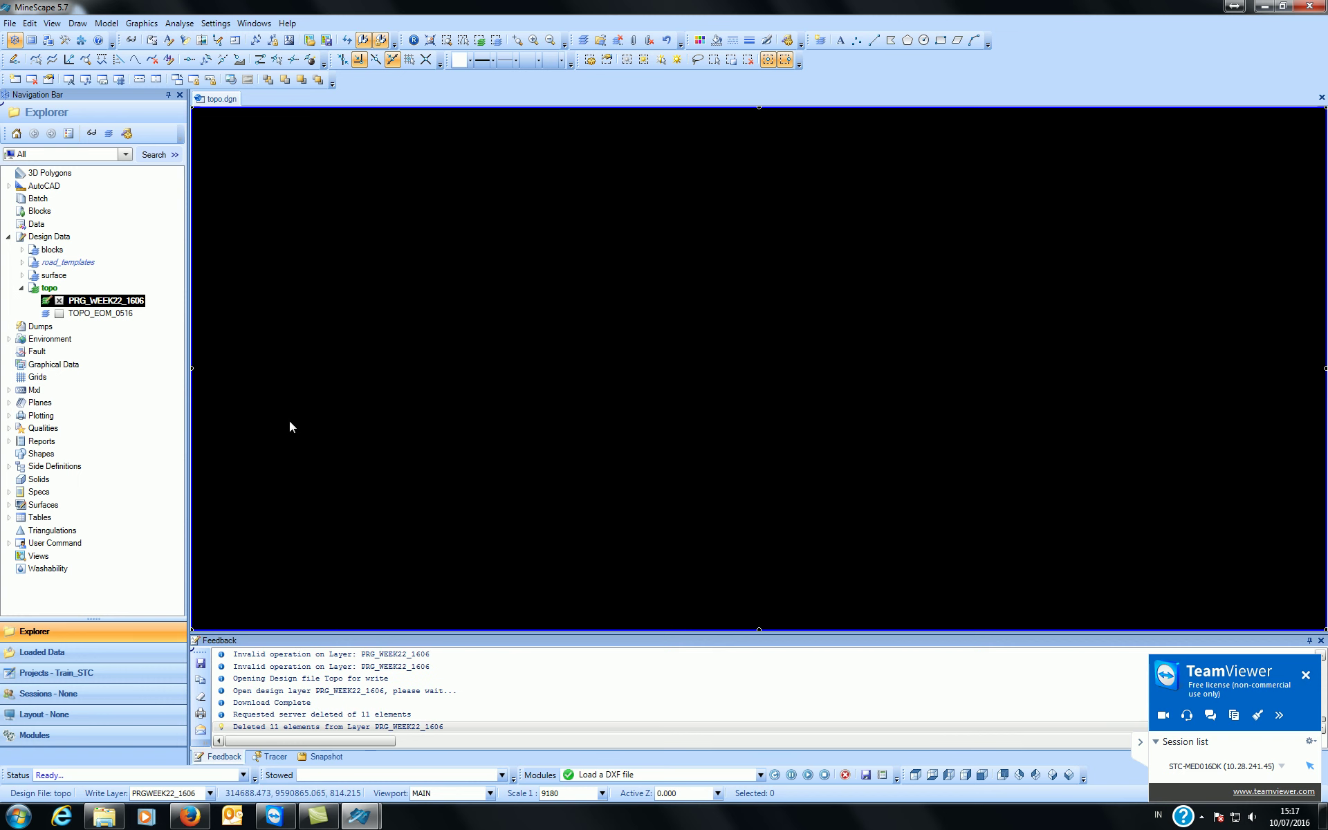
- Set up a DXF/DWG import of 4. R_PROG_WK22_TO EOM.dwg into design file topo, with search layers 1. r1605_Eom_Rama and Bdy
click(48, 288)
right_click(50, 290)
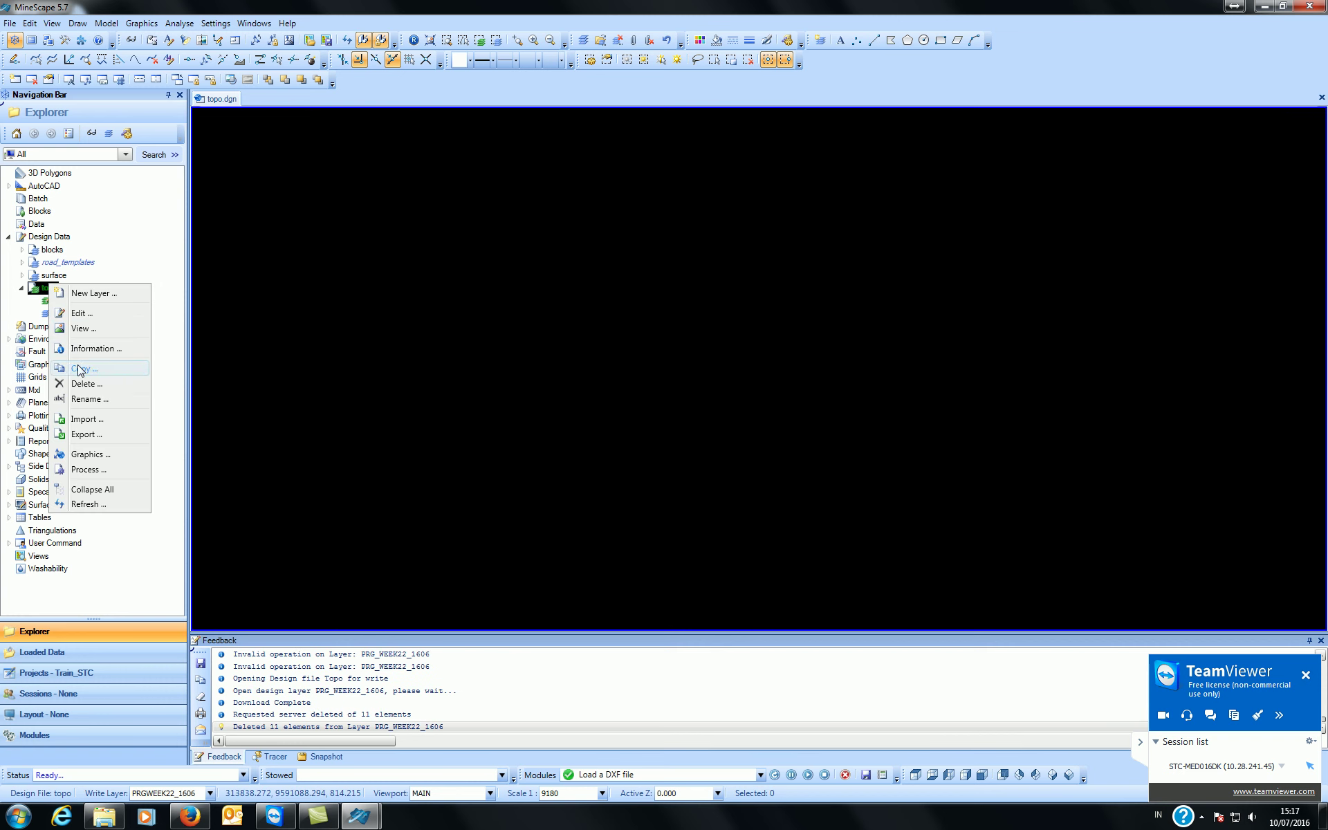
click(102, 422)
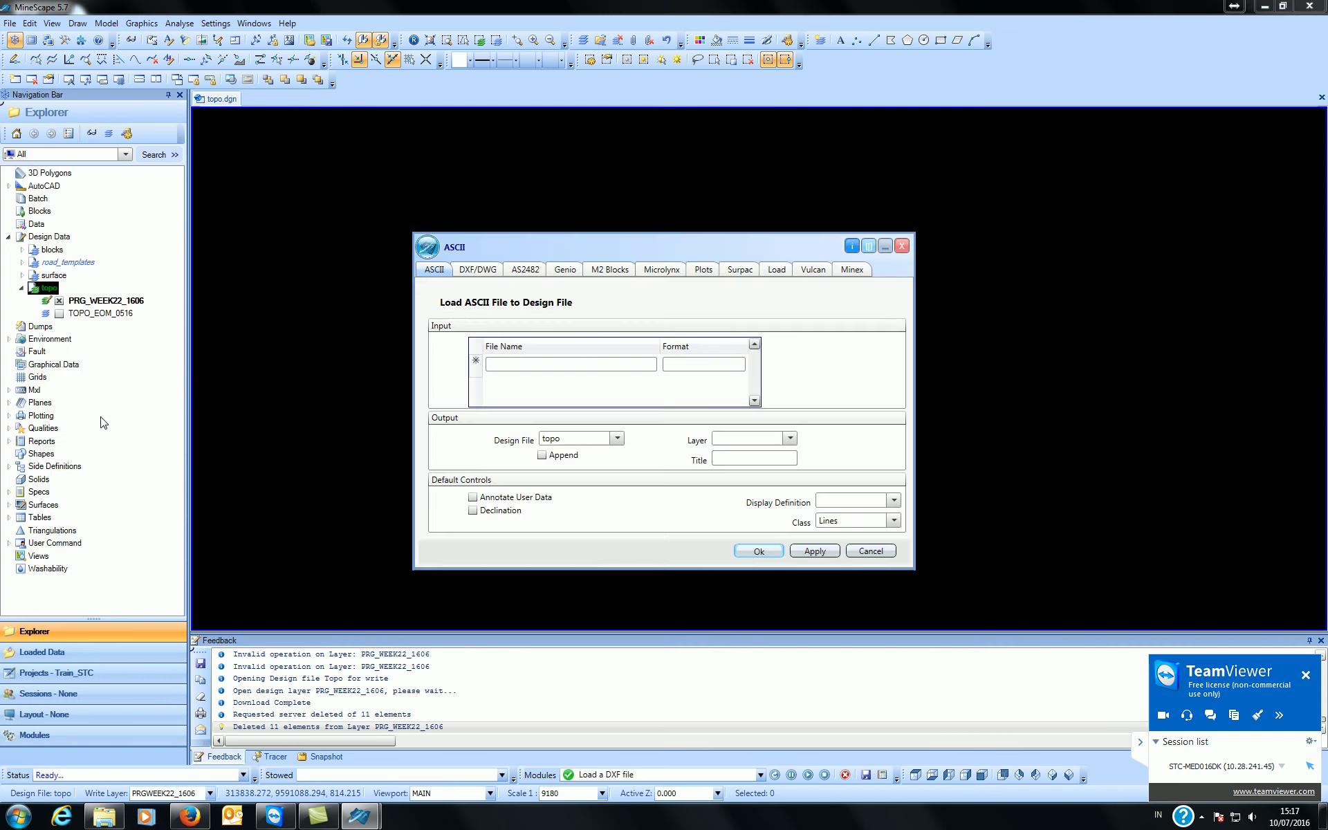
click(477, 269)
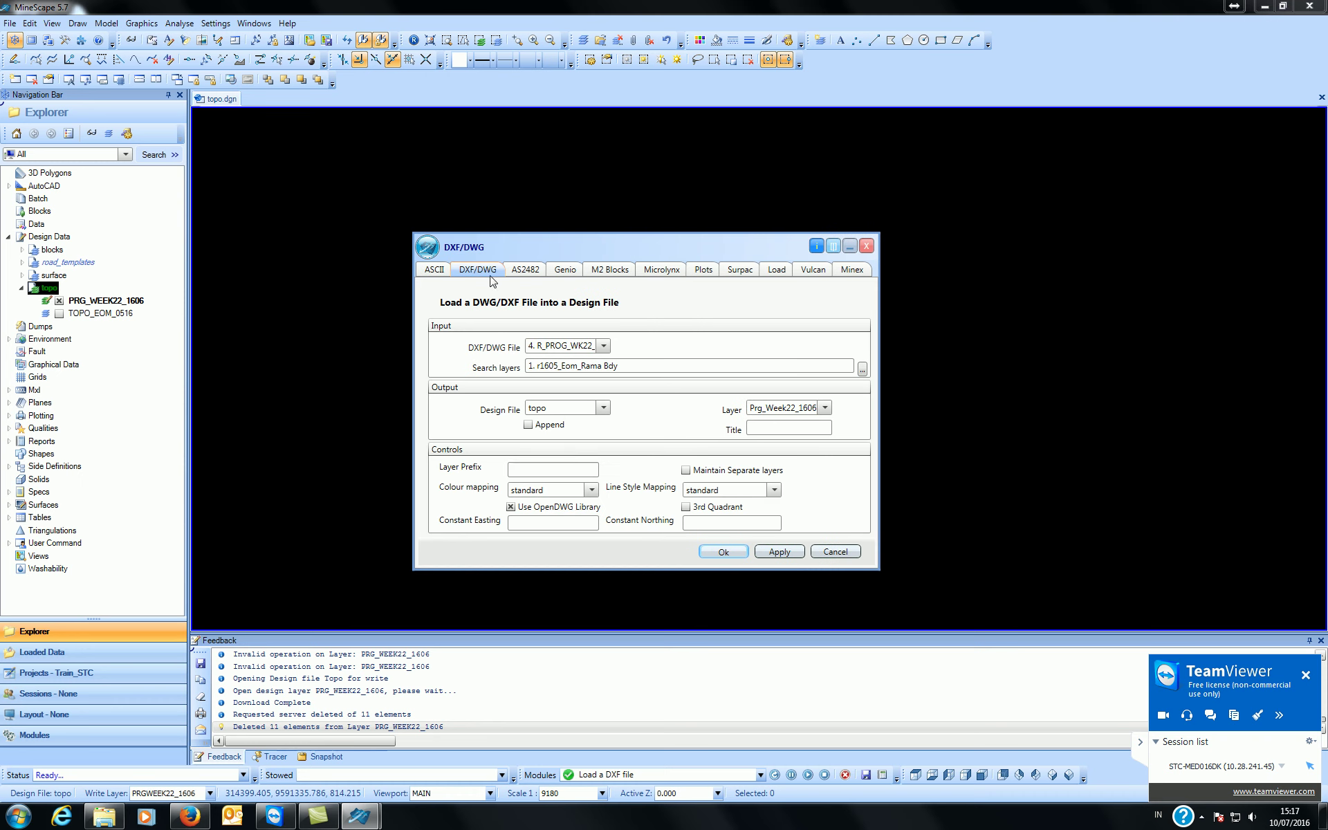
click(605, 346)
click(608, 365)
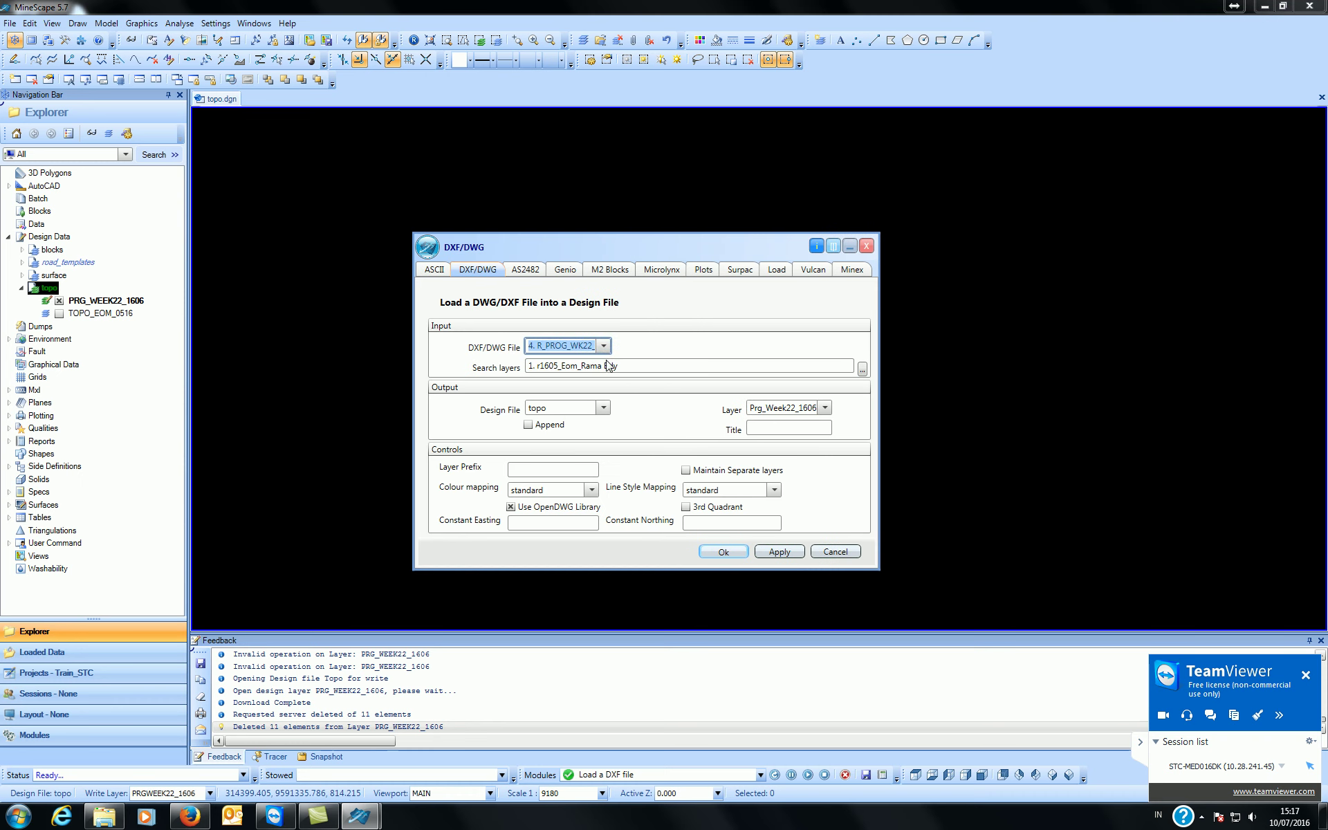
click(863, 370)
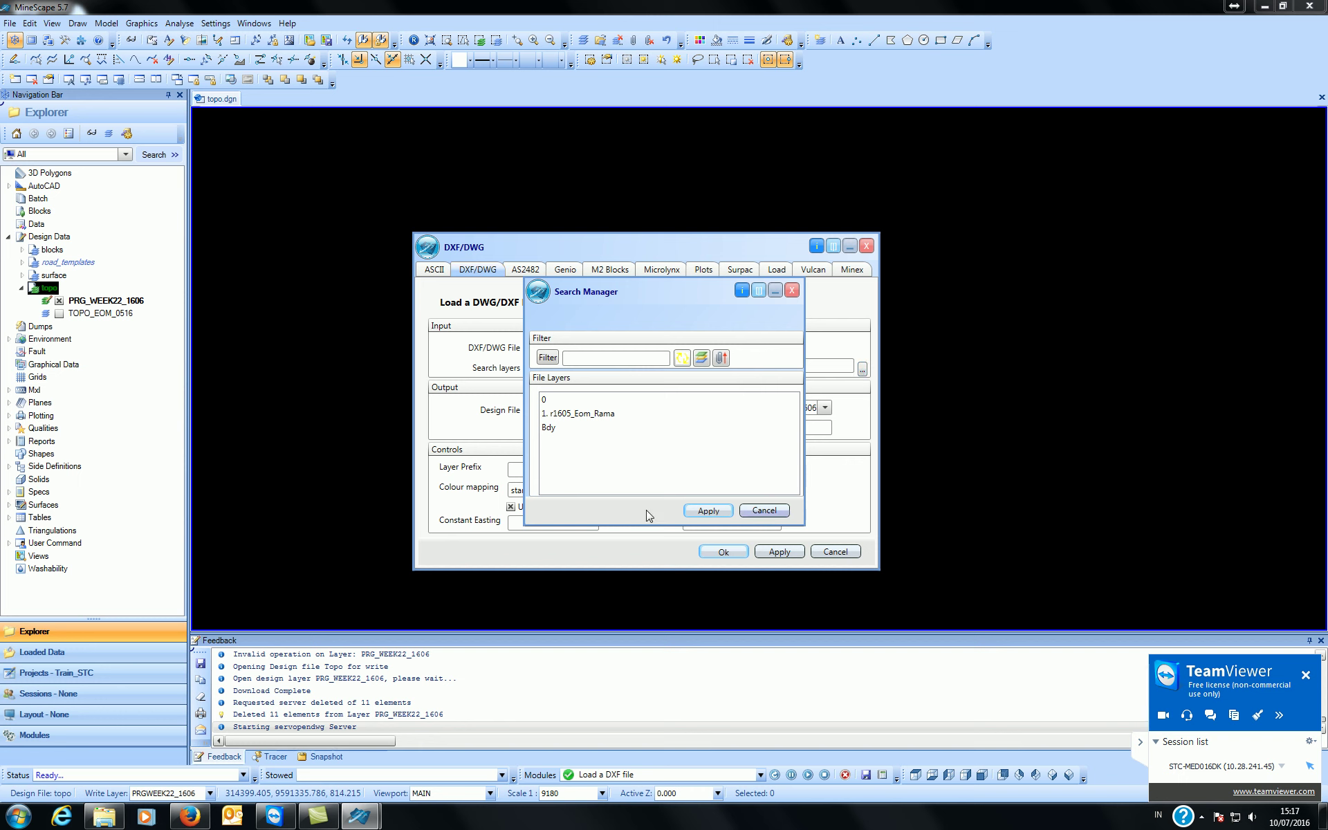
click(598, 416)
ctrl+click(581, 429)
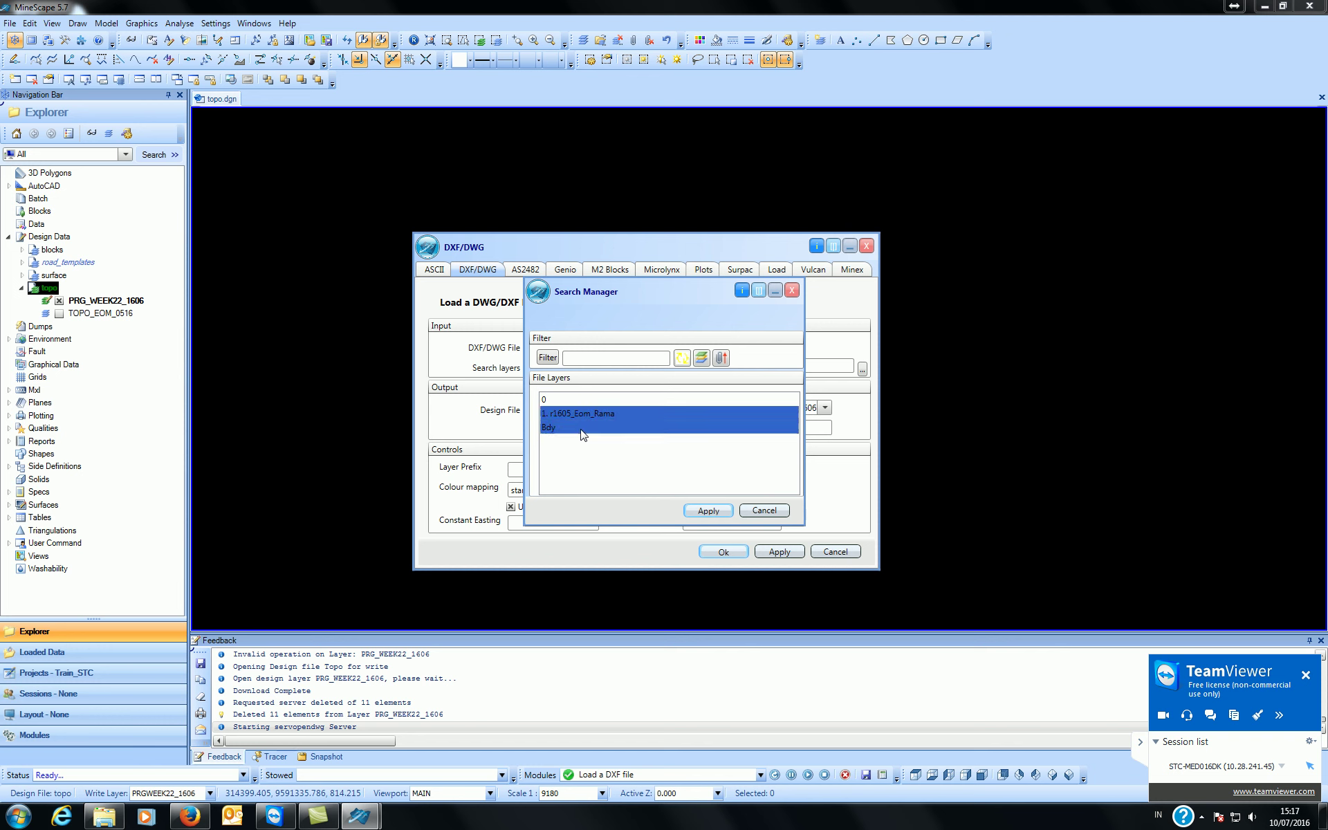
click(707, 511)
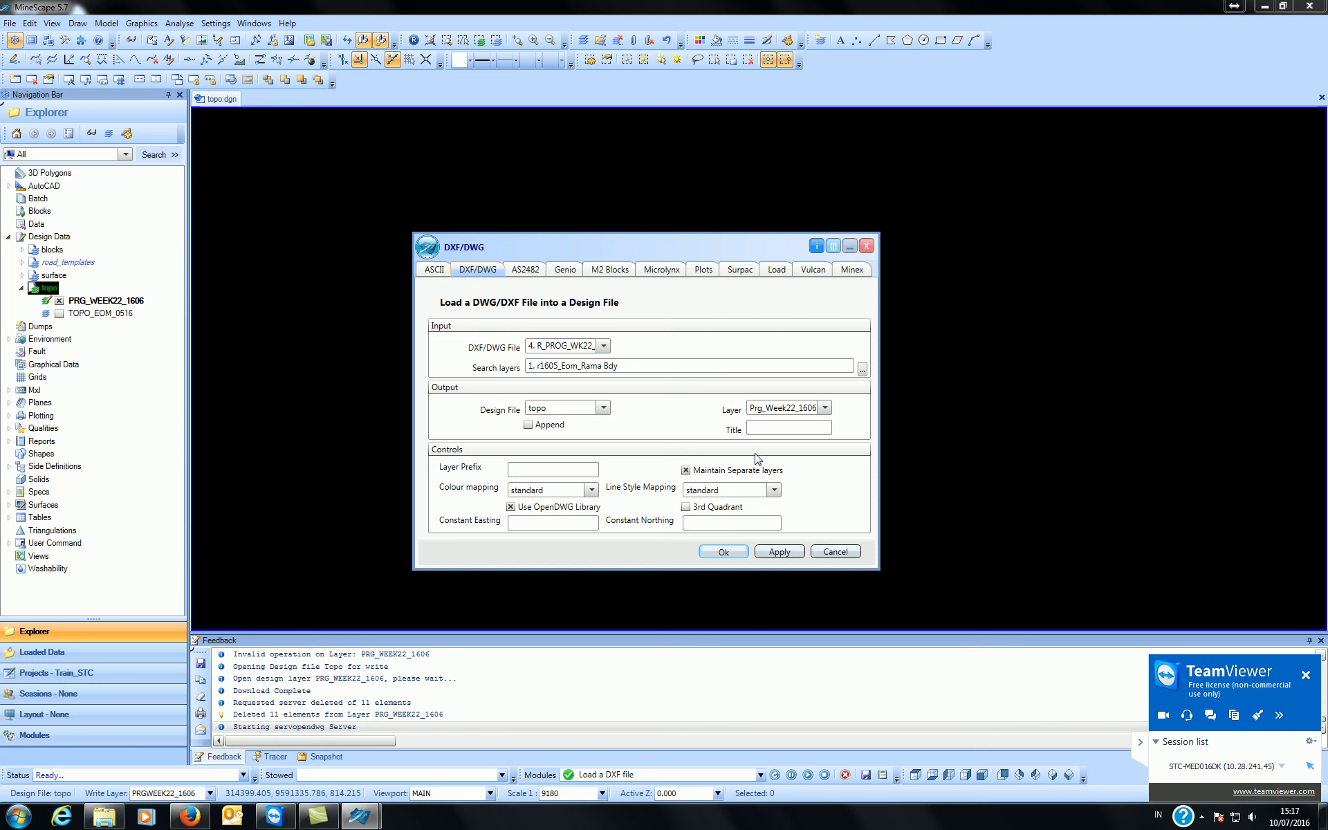
- Import the DWG data into layer Prg_Week22_1606 with separate layers maintained, overwriting the existing layer, and display layer BDY
click(775, 552)
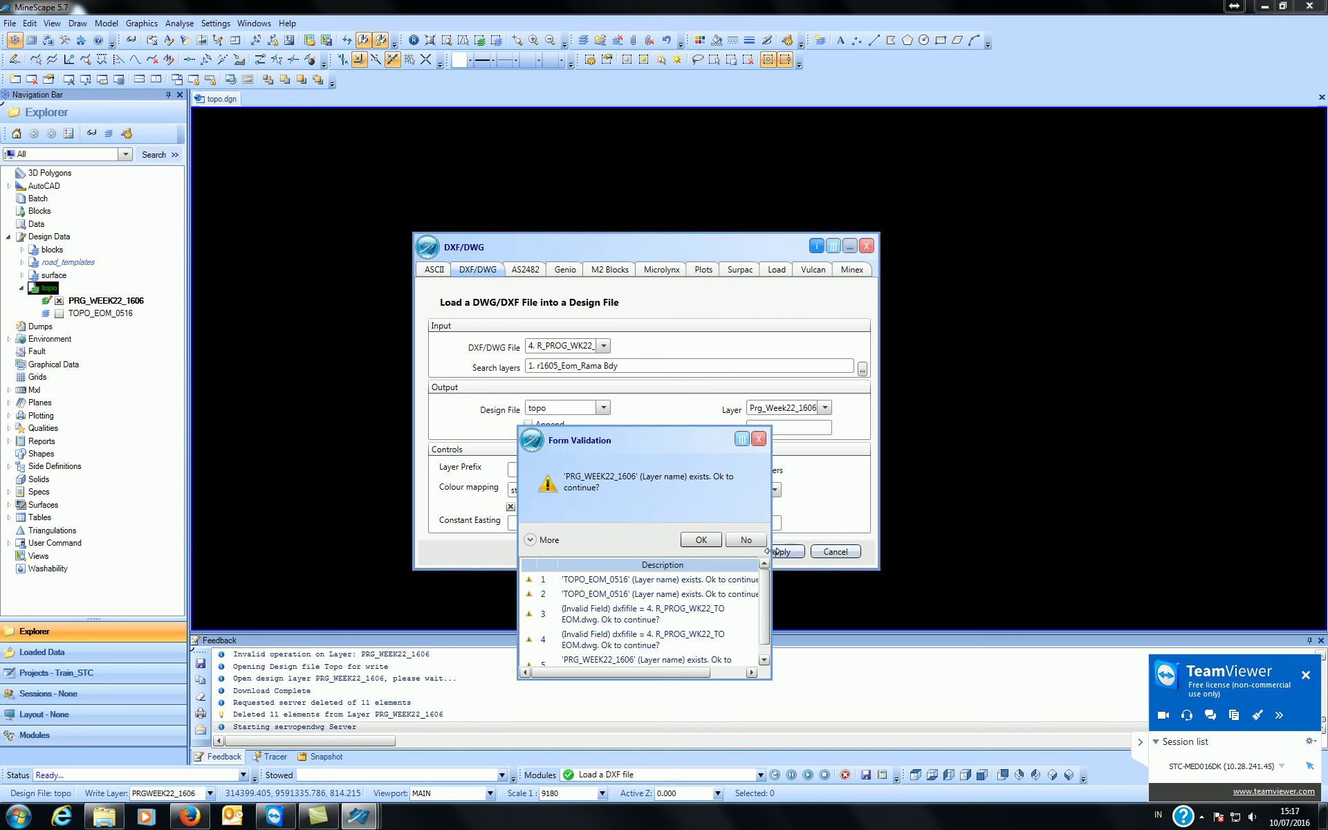
click(711, 542)
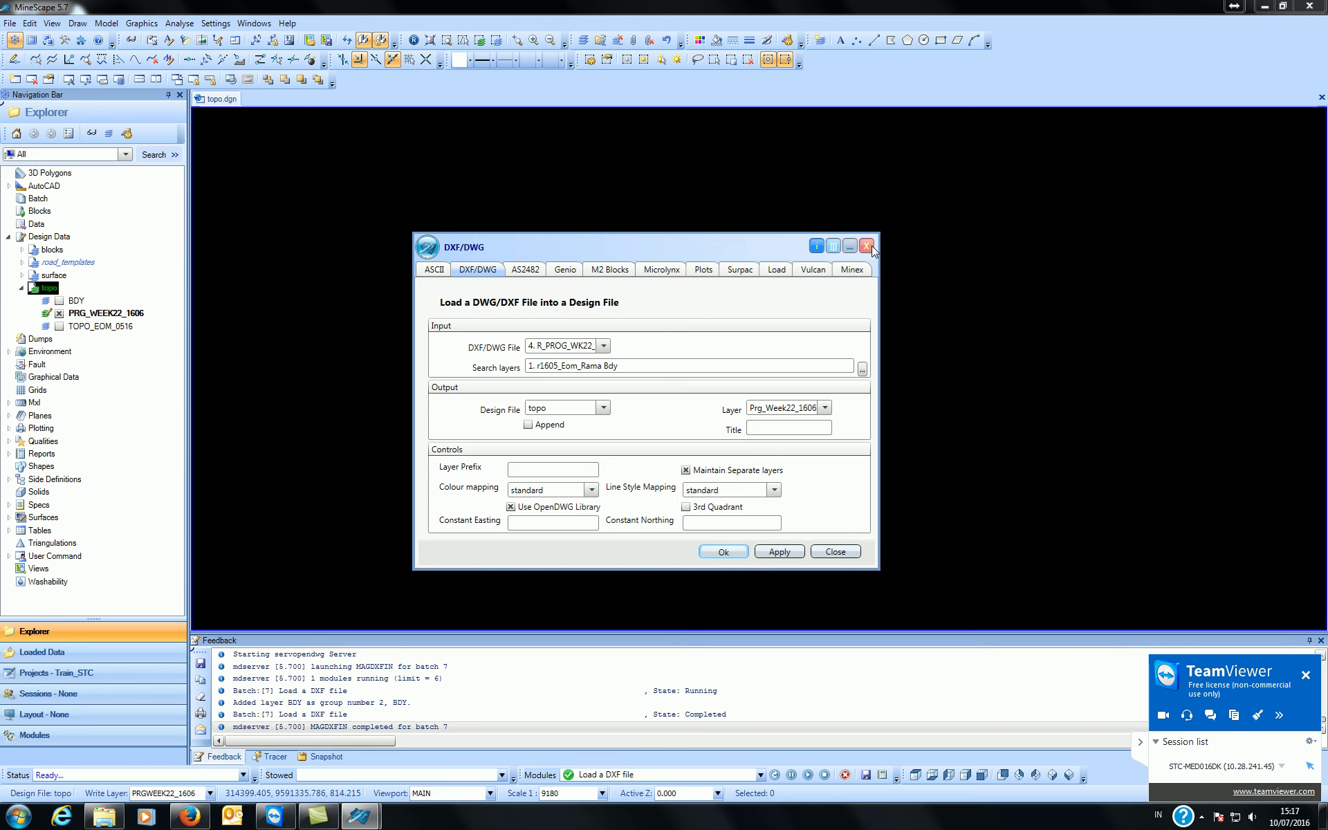
click(845, 247)
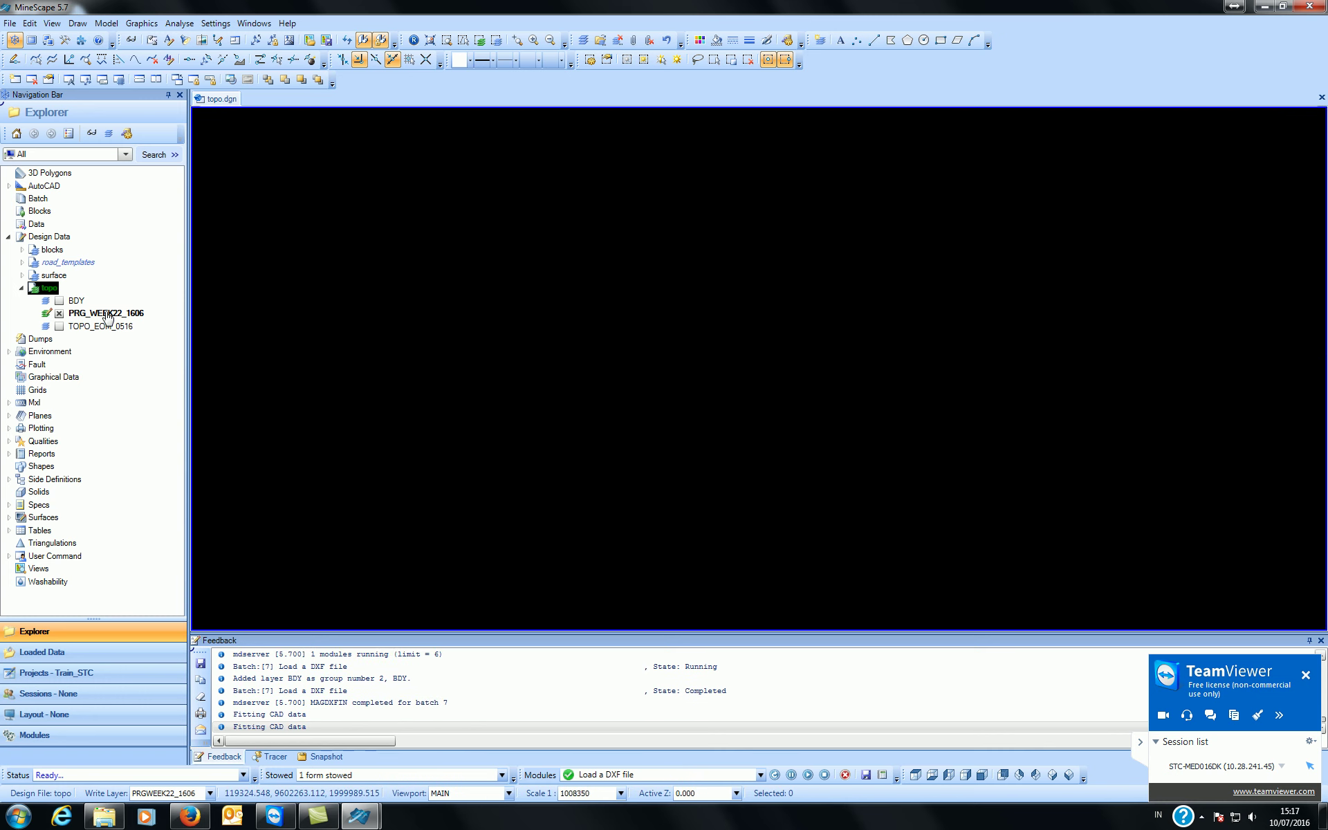
click(59, 300)
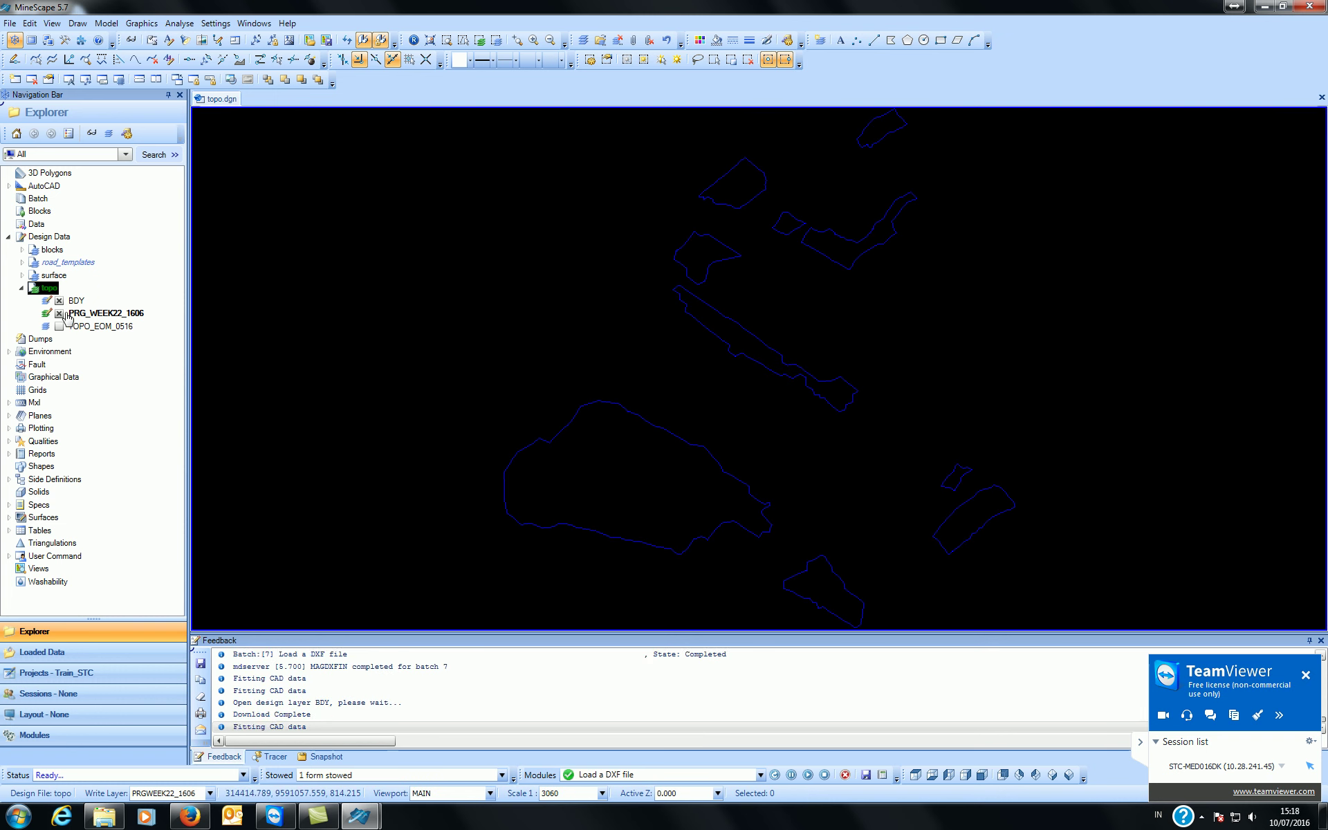
click(1202, 817)
click(1179, 746)
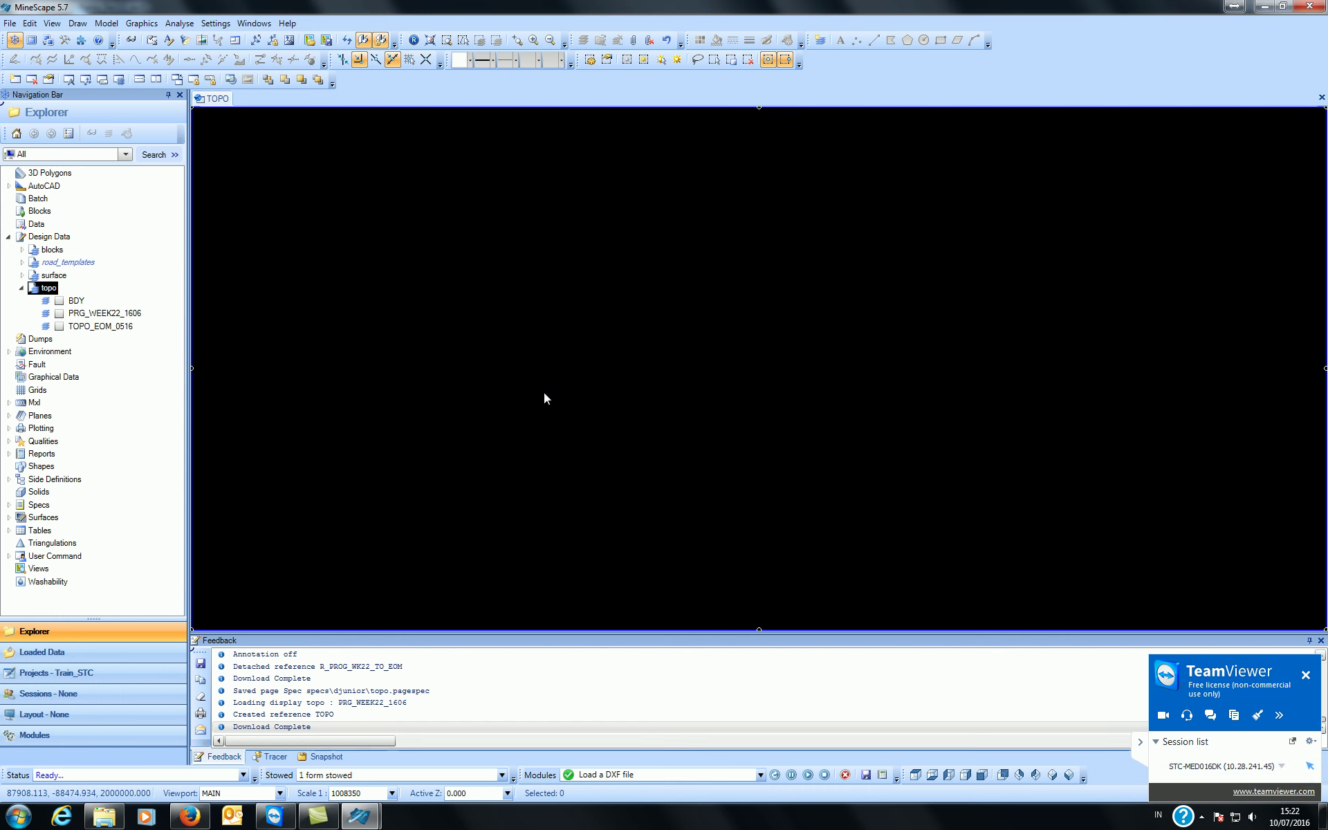
- Set up a DXF/DWG import of R_PROG_WK22_TO_EOM into design file topo, with R1605_Eom_Rama as the only search layer
right_click(39, 291)
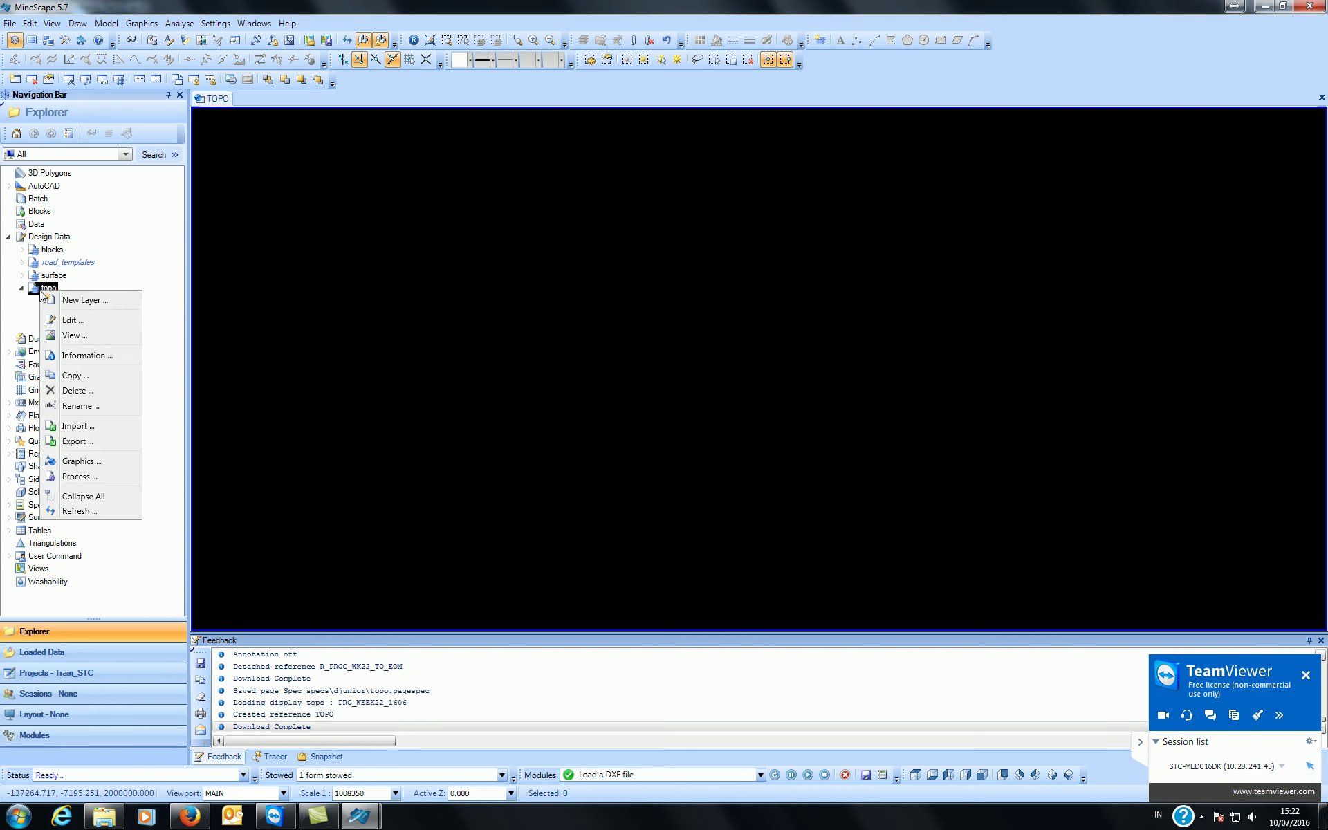
click(89, 426)
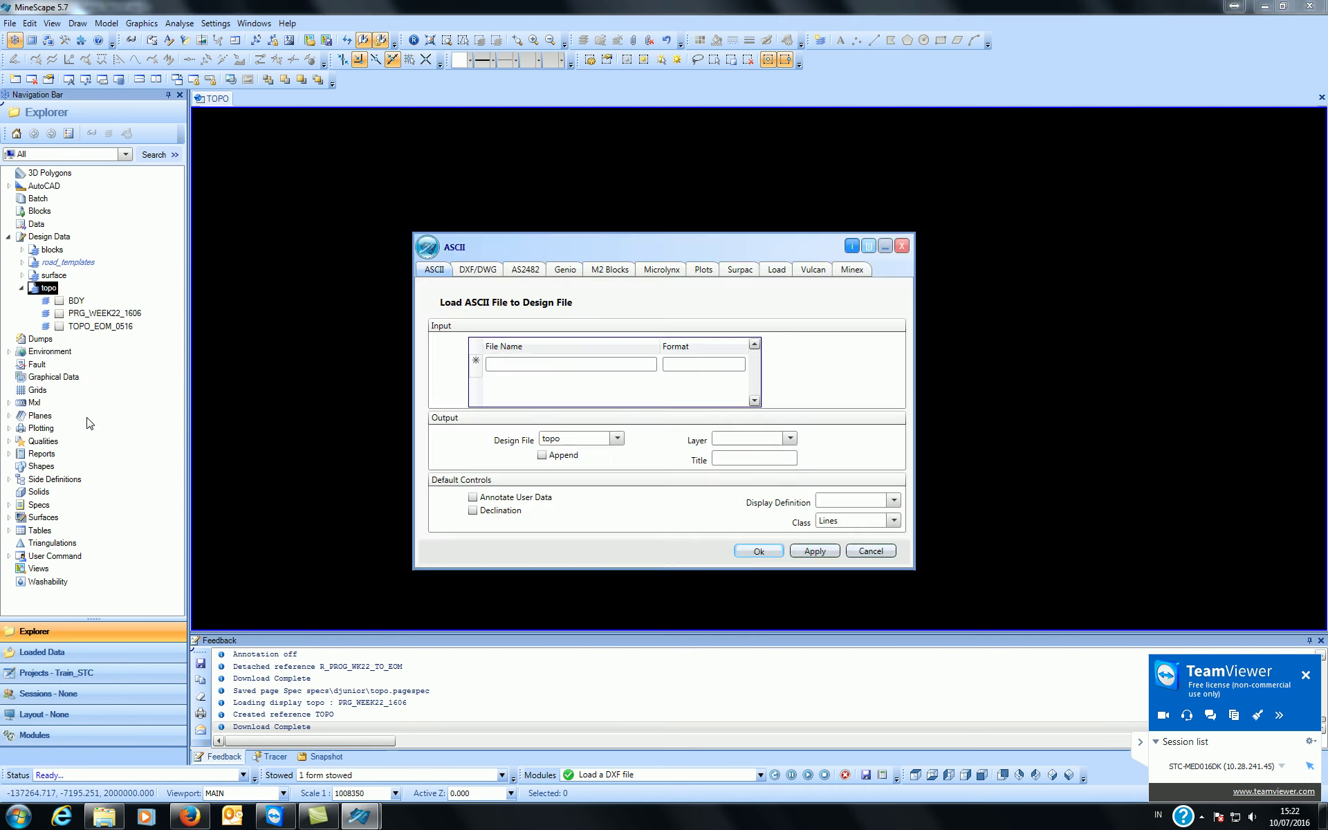
click(485, 277)
click(604, 346)
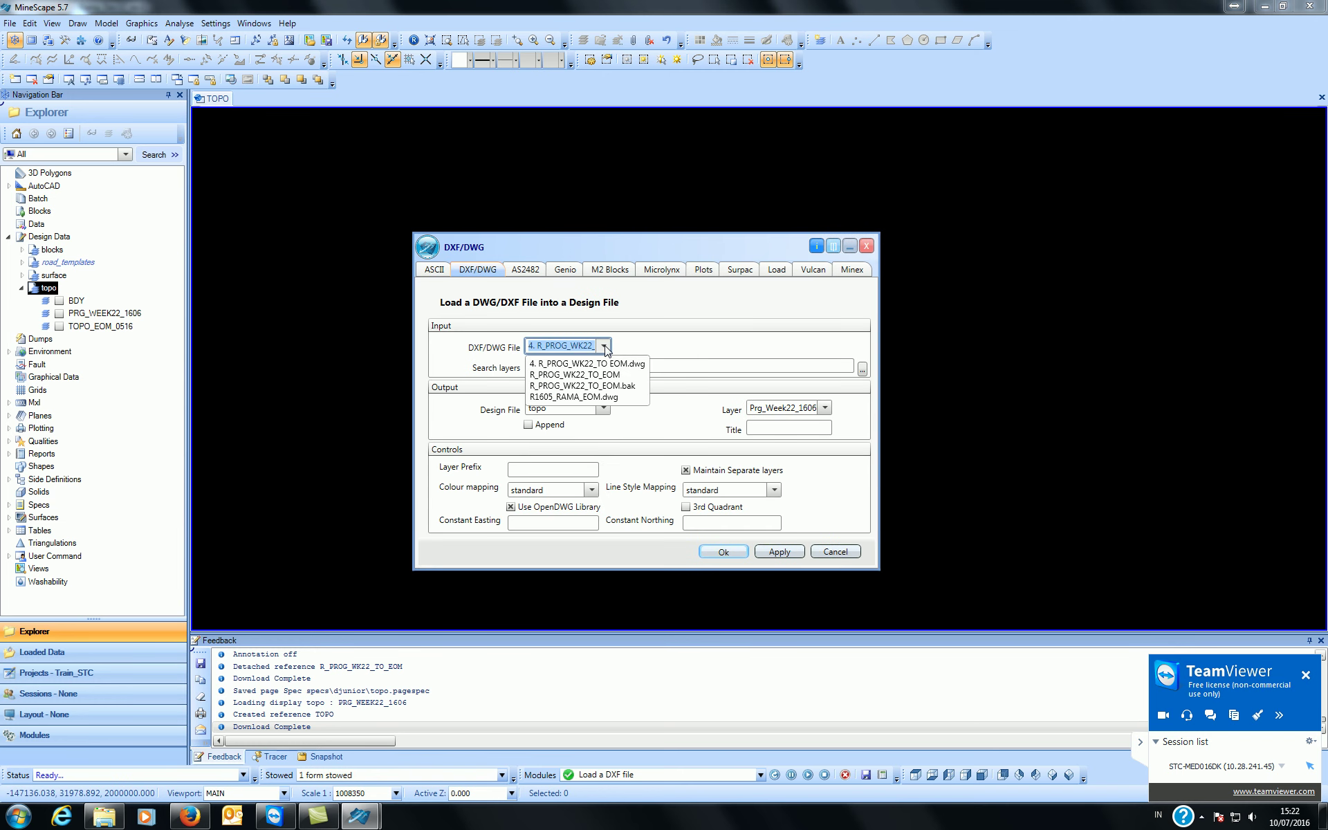
click(615, 377)
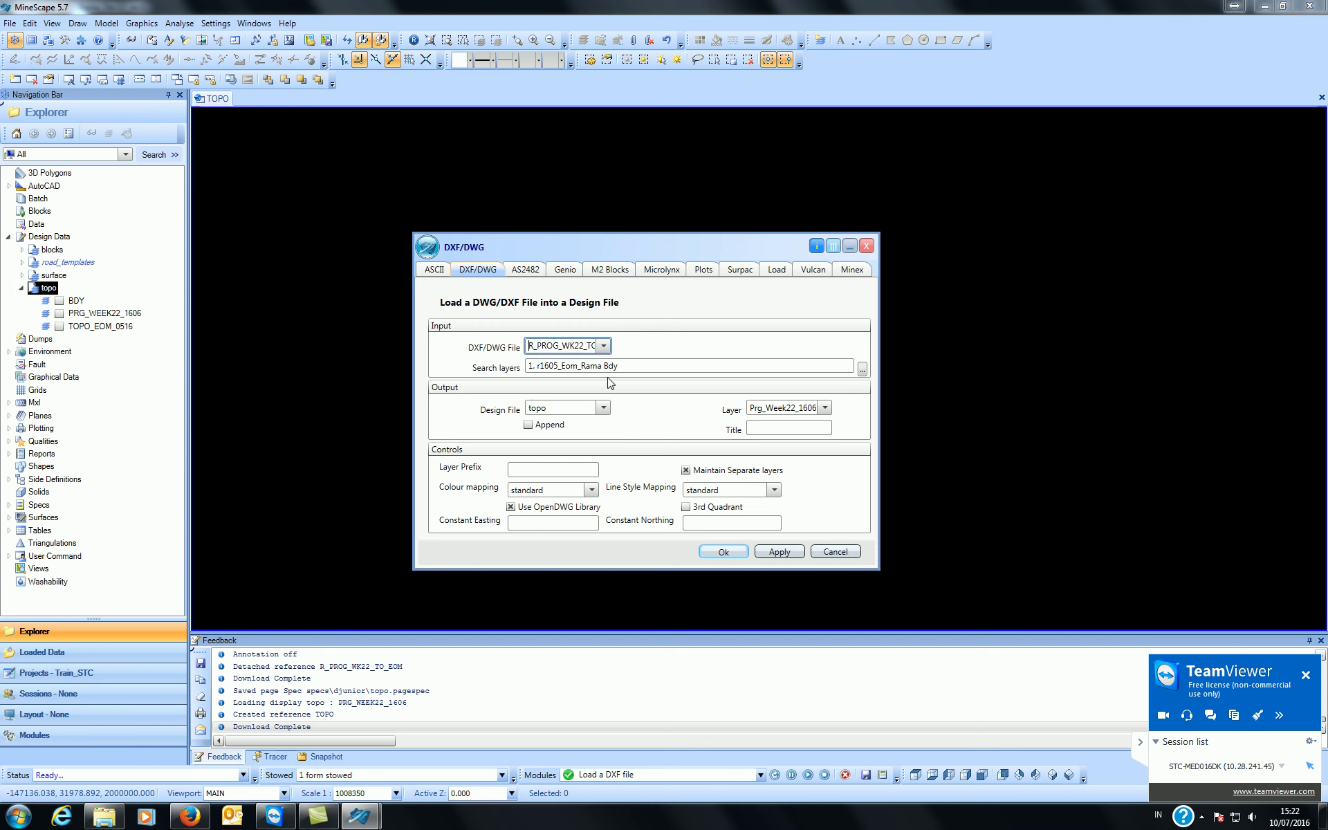
click(862, 370)
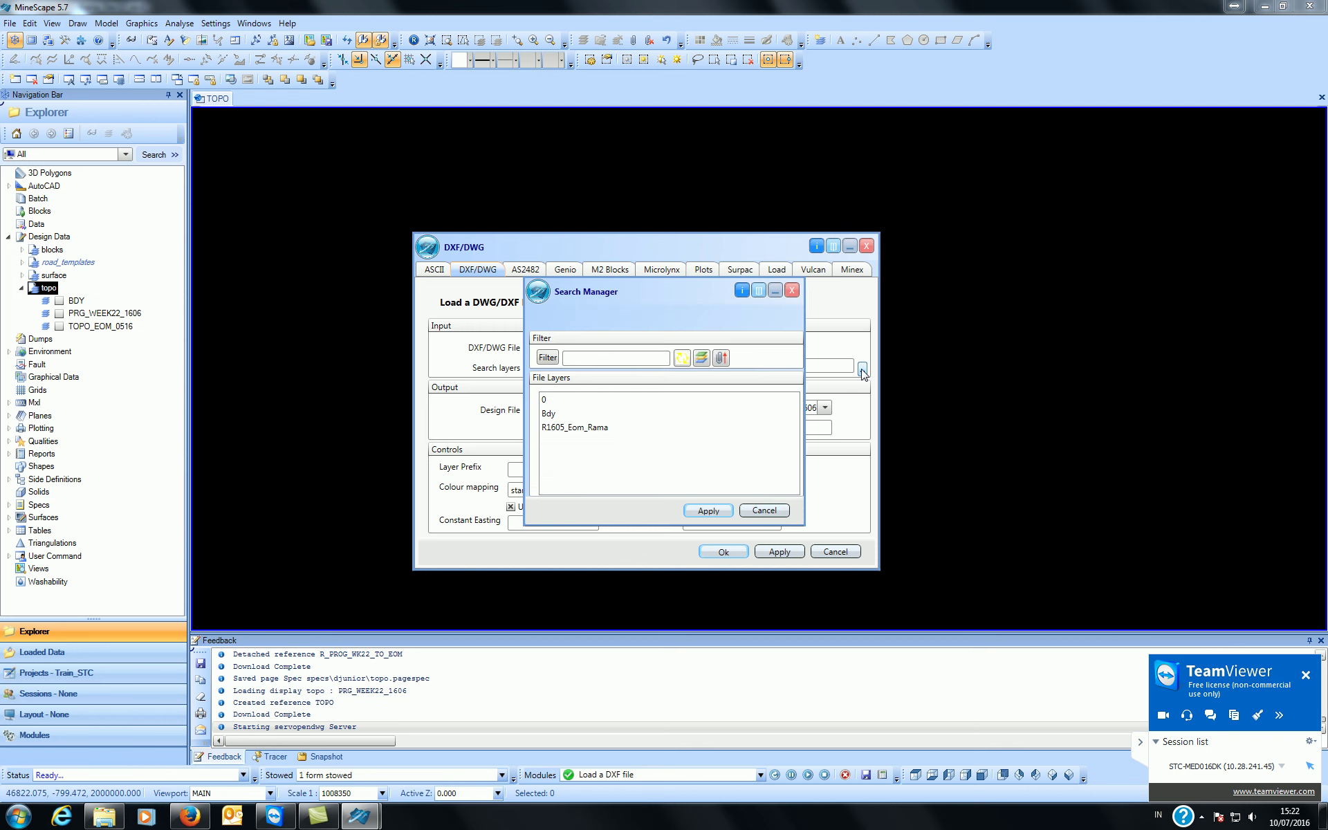
click(567, 428)
click(702, 512)
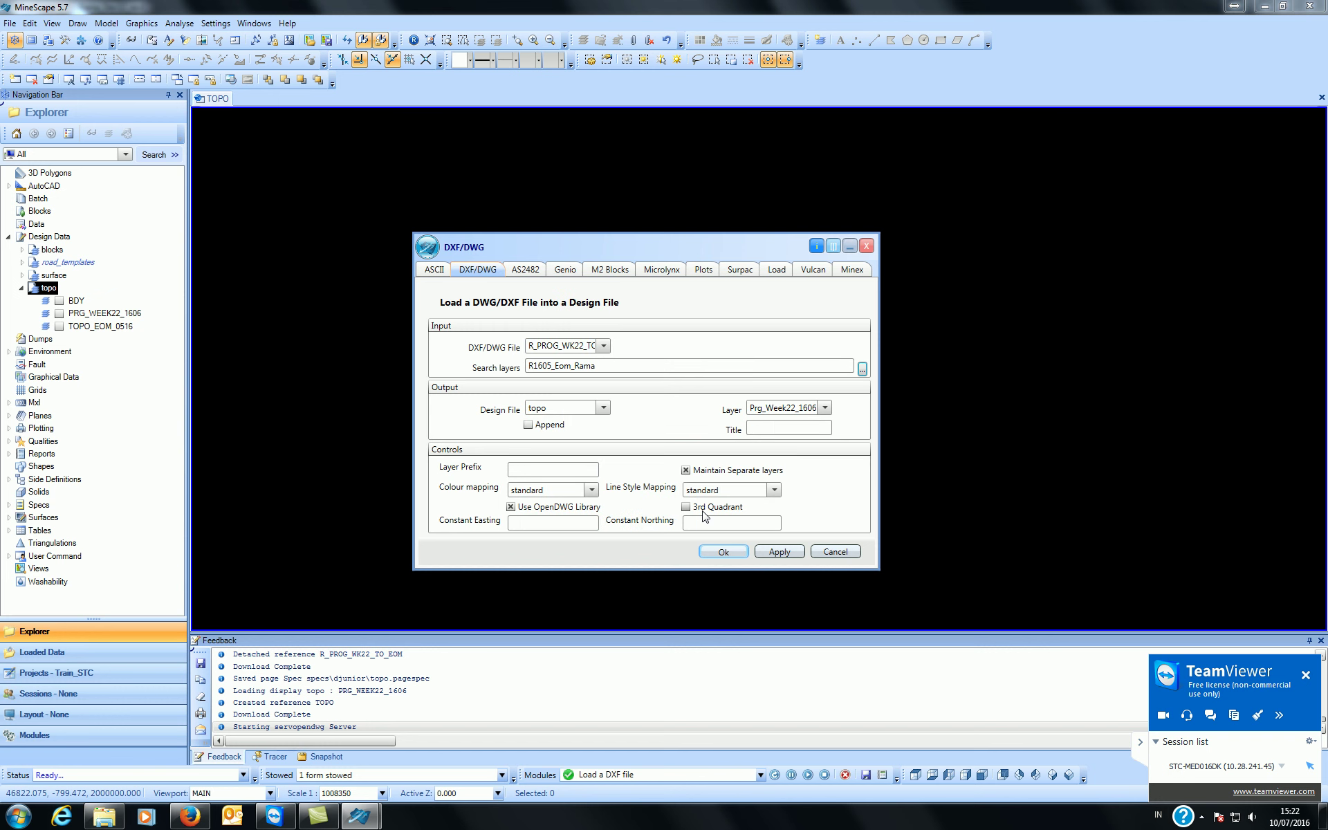
- Import the data into layer PRG_WEEK22_1606 without maintaining separate layers, overwriting the existing layer
click(825, 408)
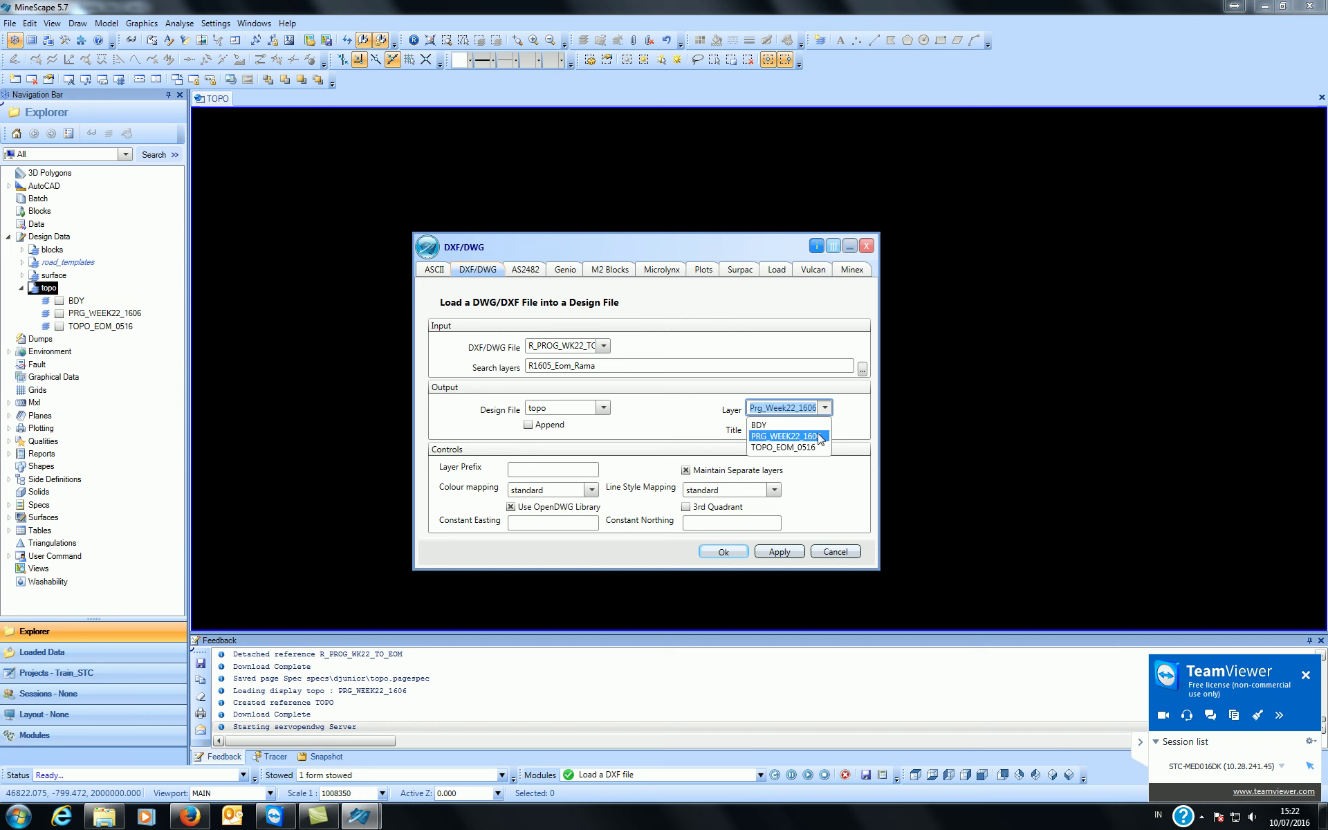
click(819, 437)
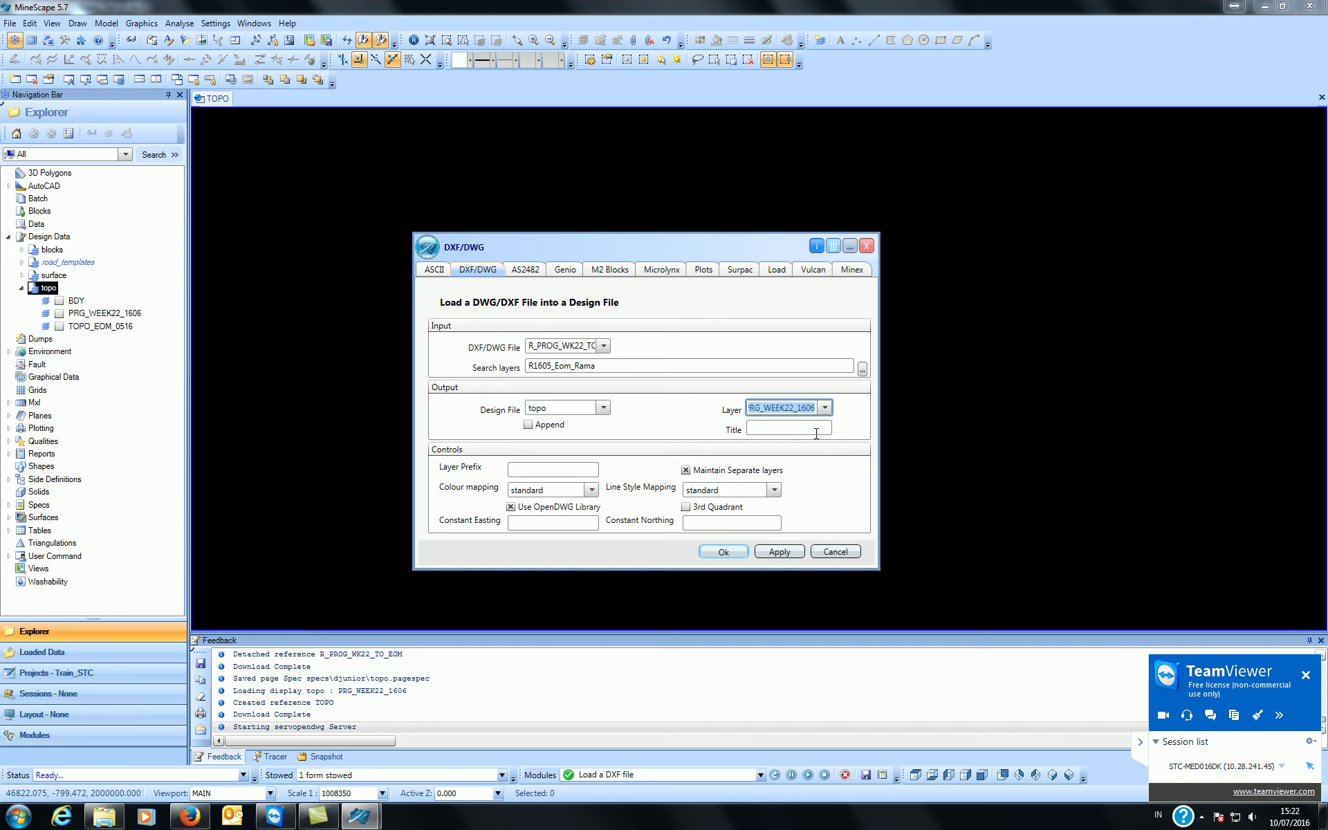
click(687, 471)
click(781, 552)
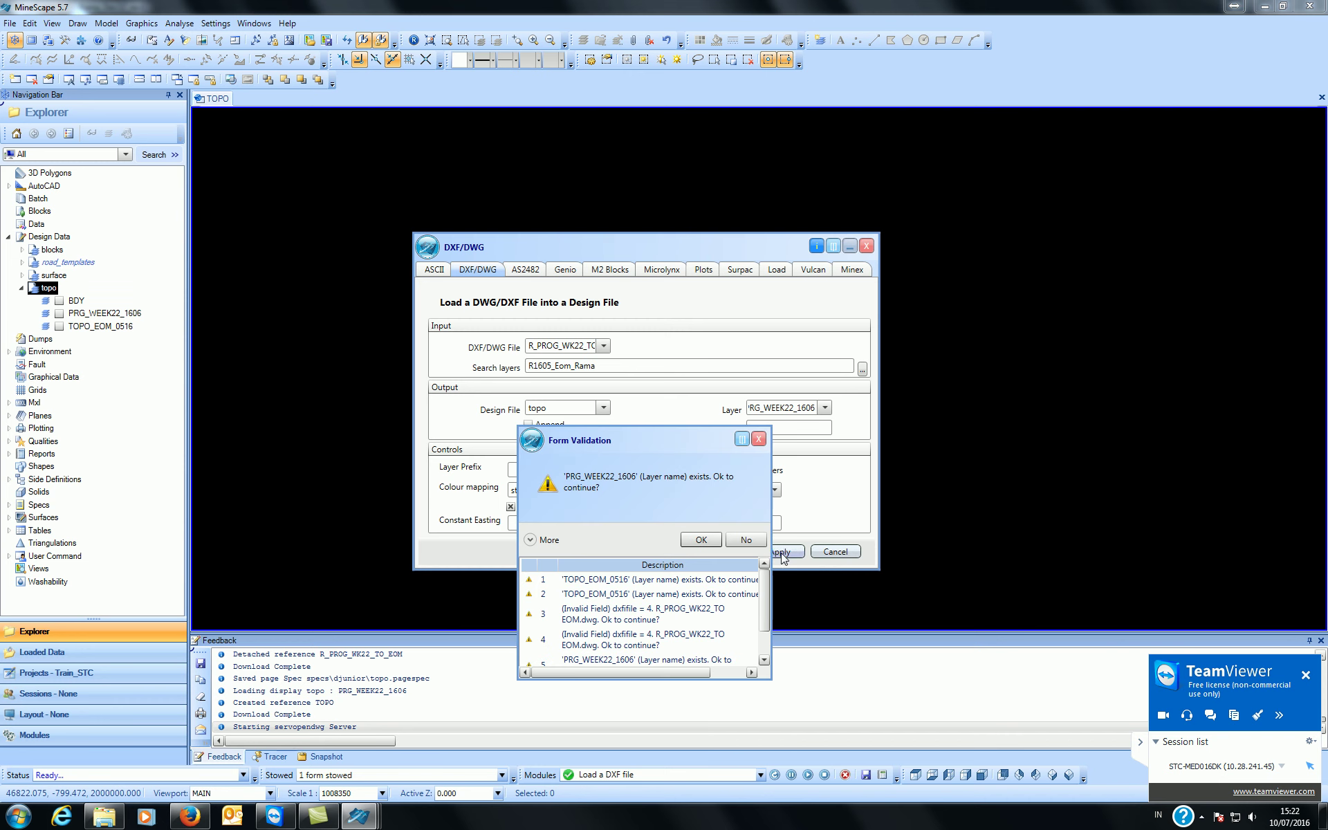
click(701, 539)
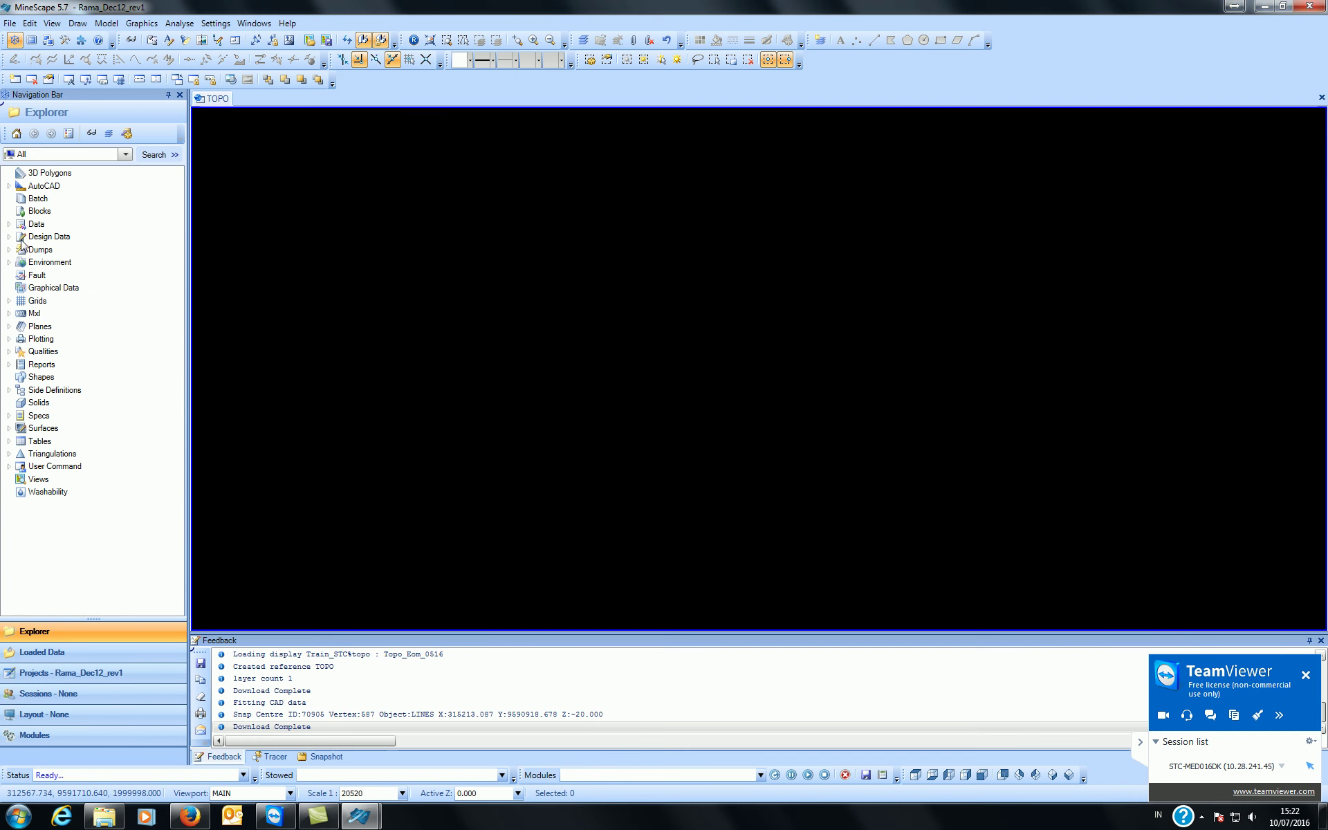
- Check the design files listed under Design Data in project Rama_Dec12_rev1, and return to the Train_STC MineScape window
right_click(14, 238)
key(Escape)
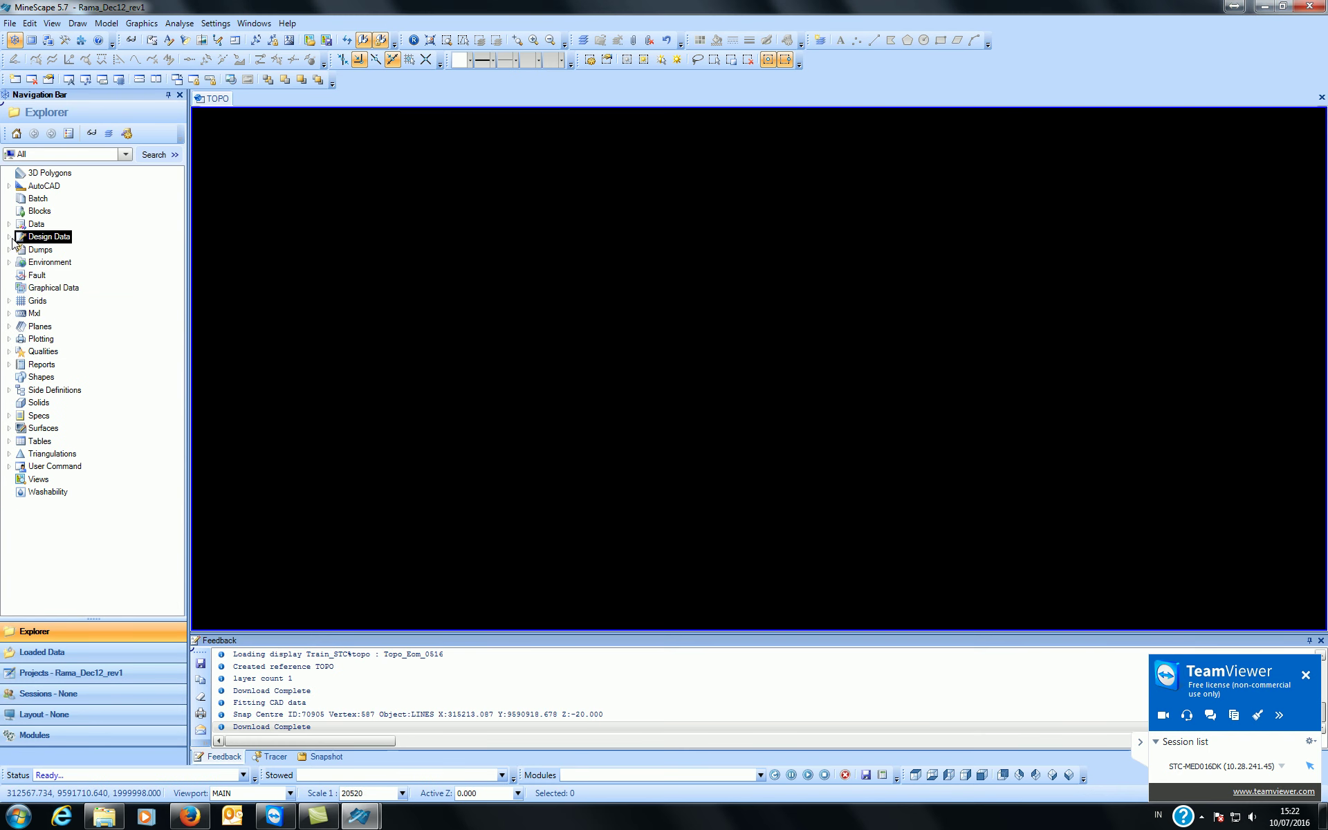
click(10, 237)
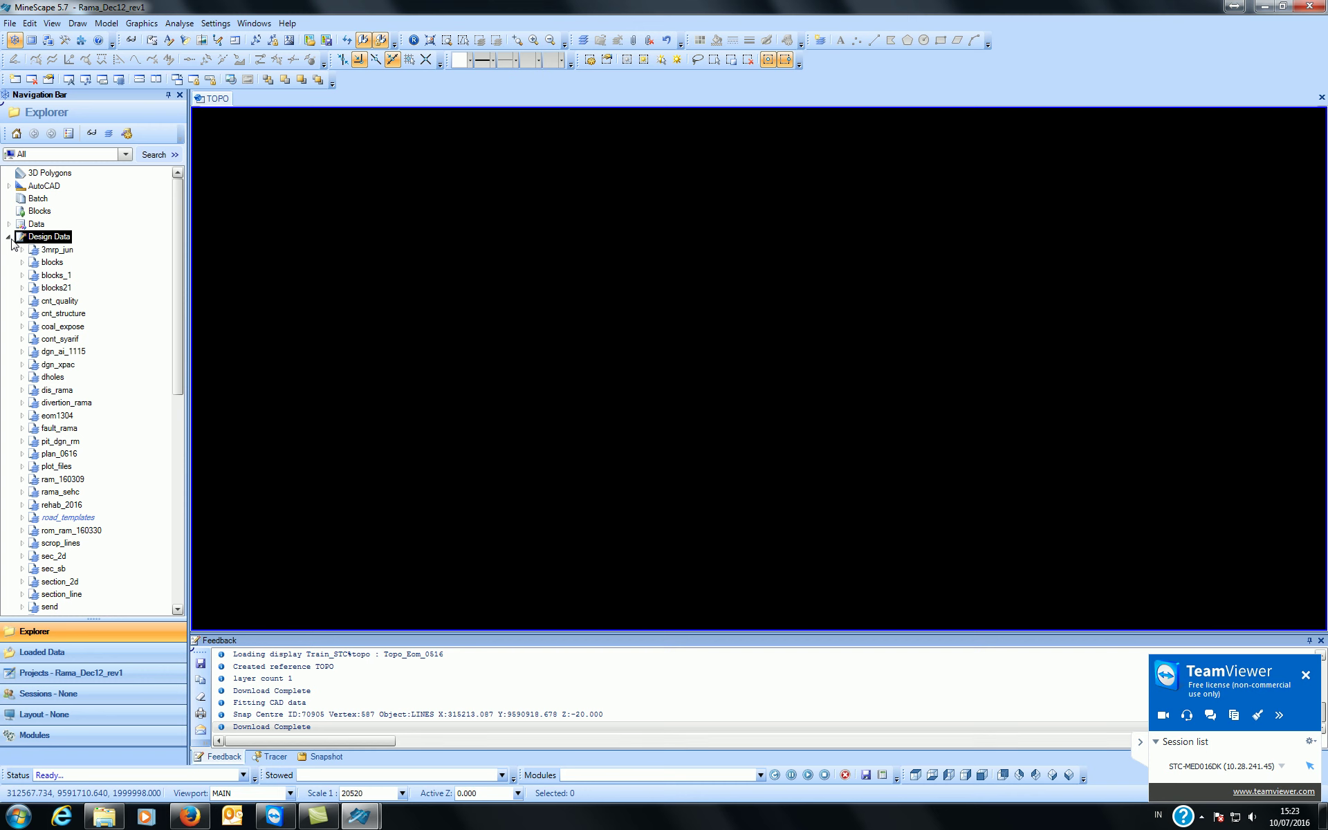
click(10, 237)
mouse_move(359, 816)
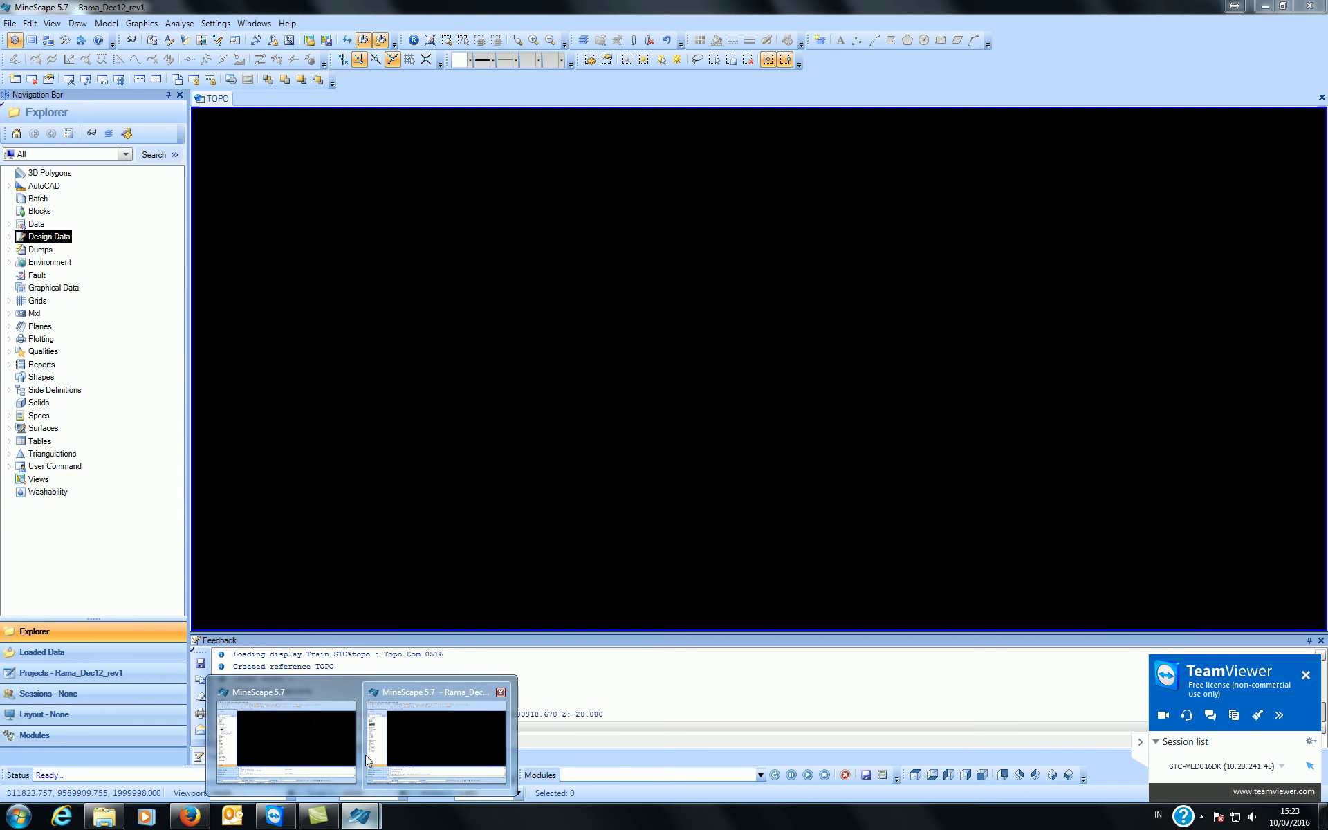
click(338, 737)
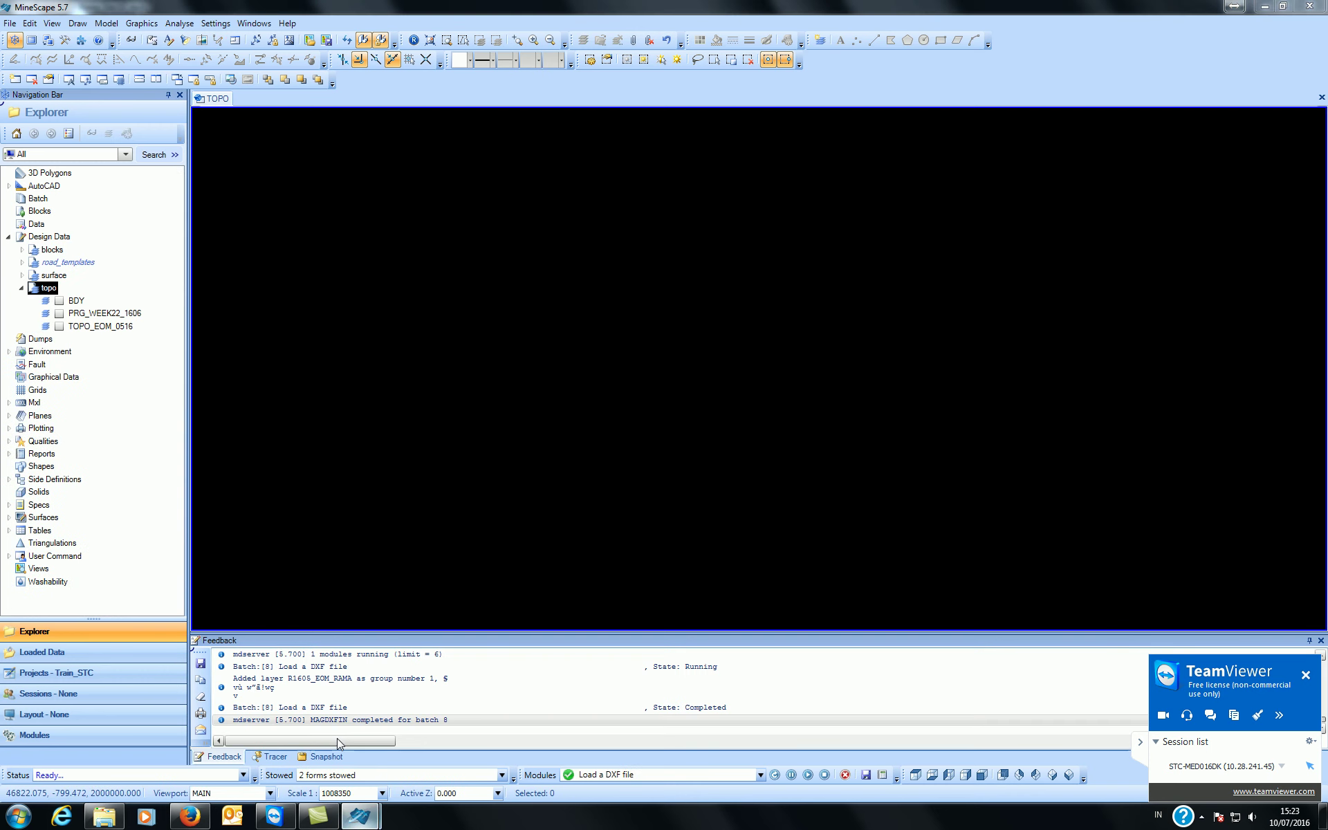
- Display the PRG_WEEK22_1606 and BDY layers of the topo design file and inspect the boundary around the large southern area
click(59, 314)
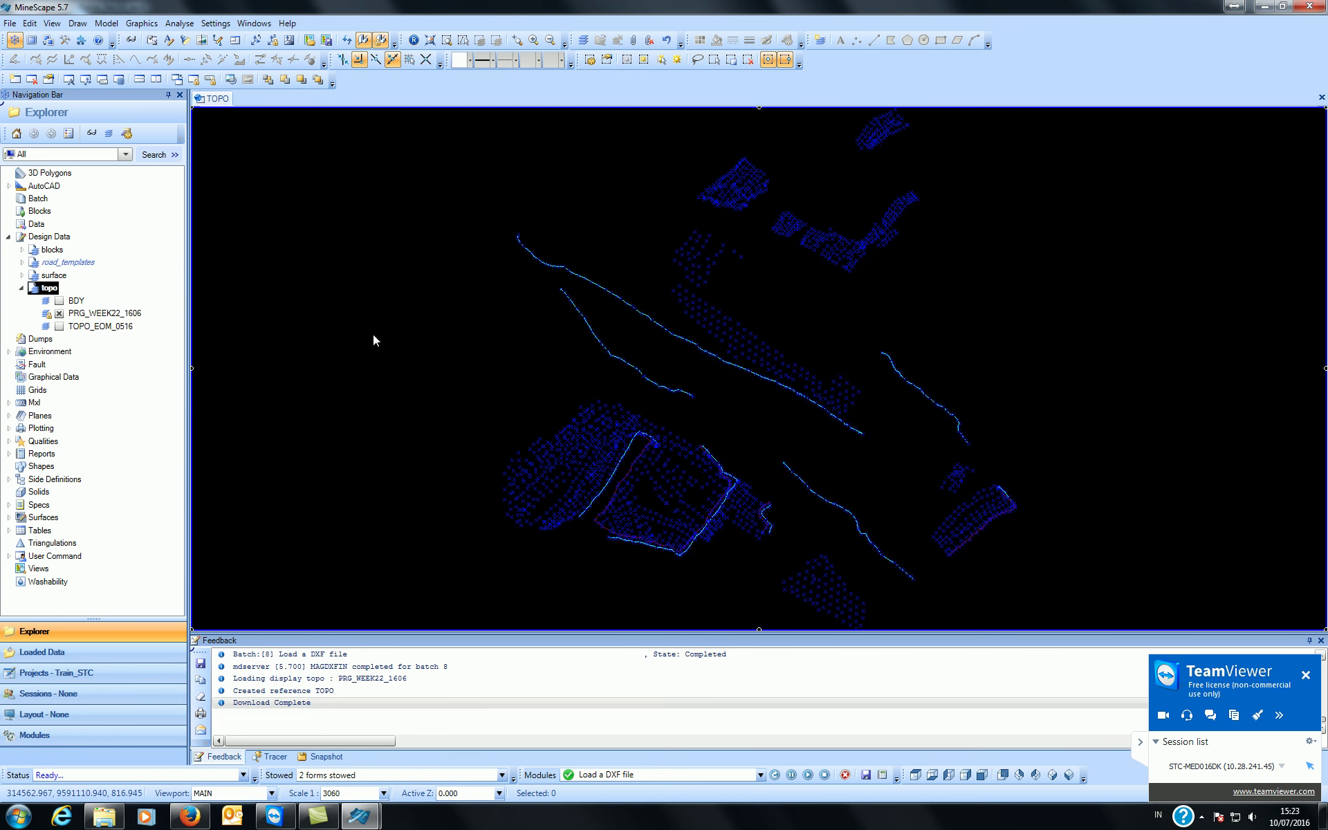
click(58, 301)
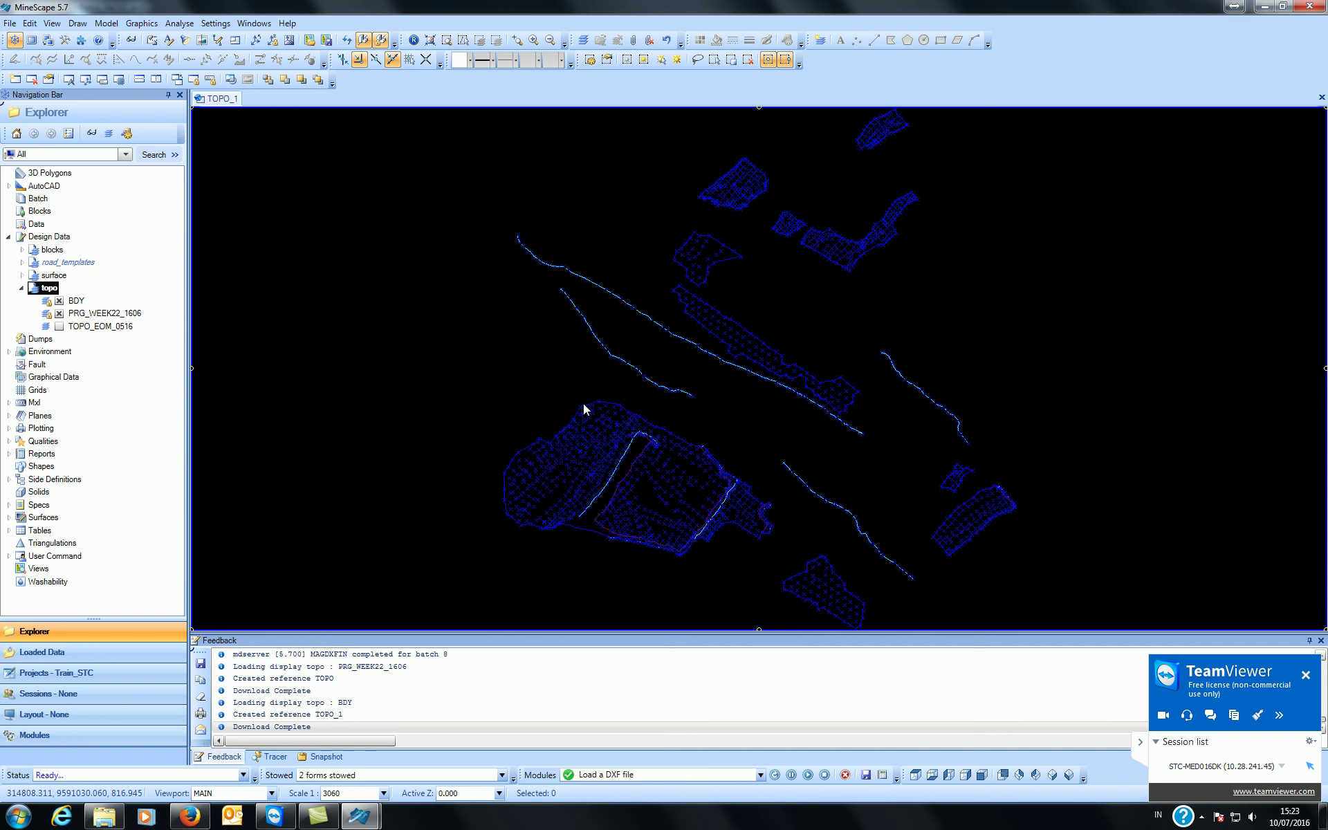
scroll(716, 532, up, 2)
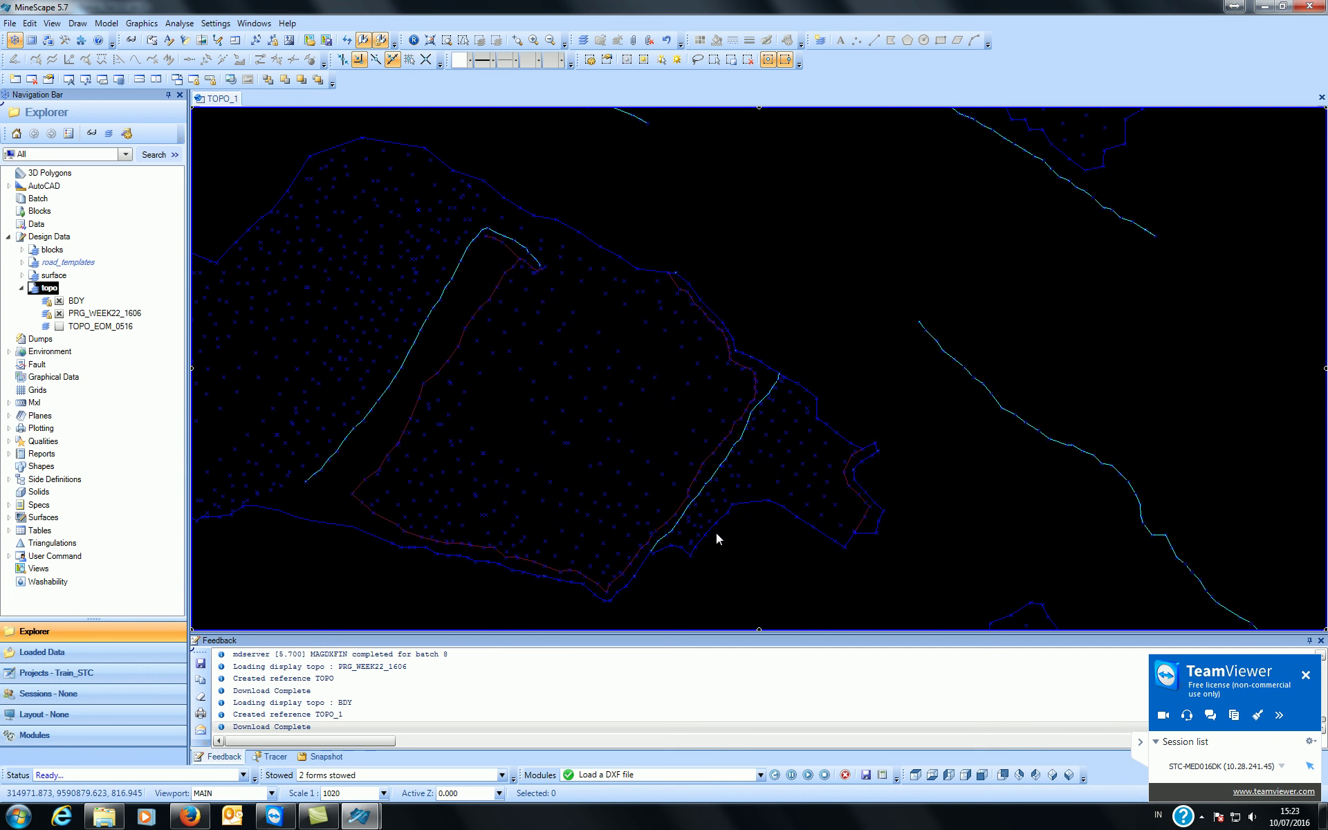
click(359, 527)
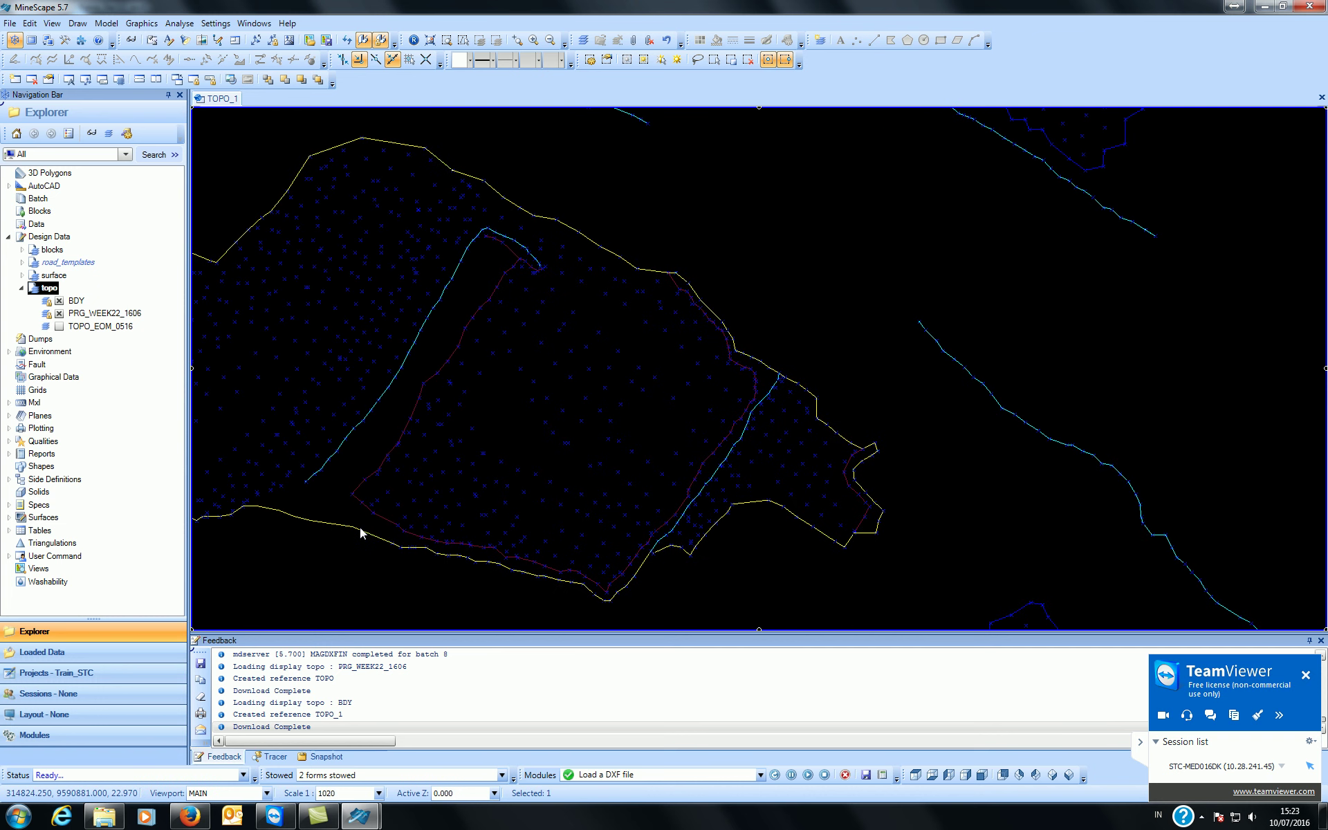
click(790, 580)
middle_drag(791, 564, 825, 501)
scroll(824, 501, down, 2)
middle_drag(832, 404, 792, 436)
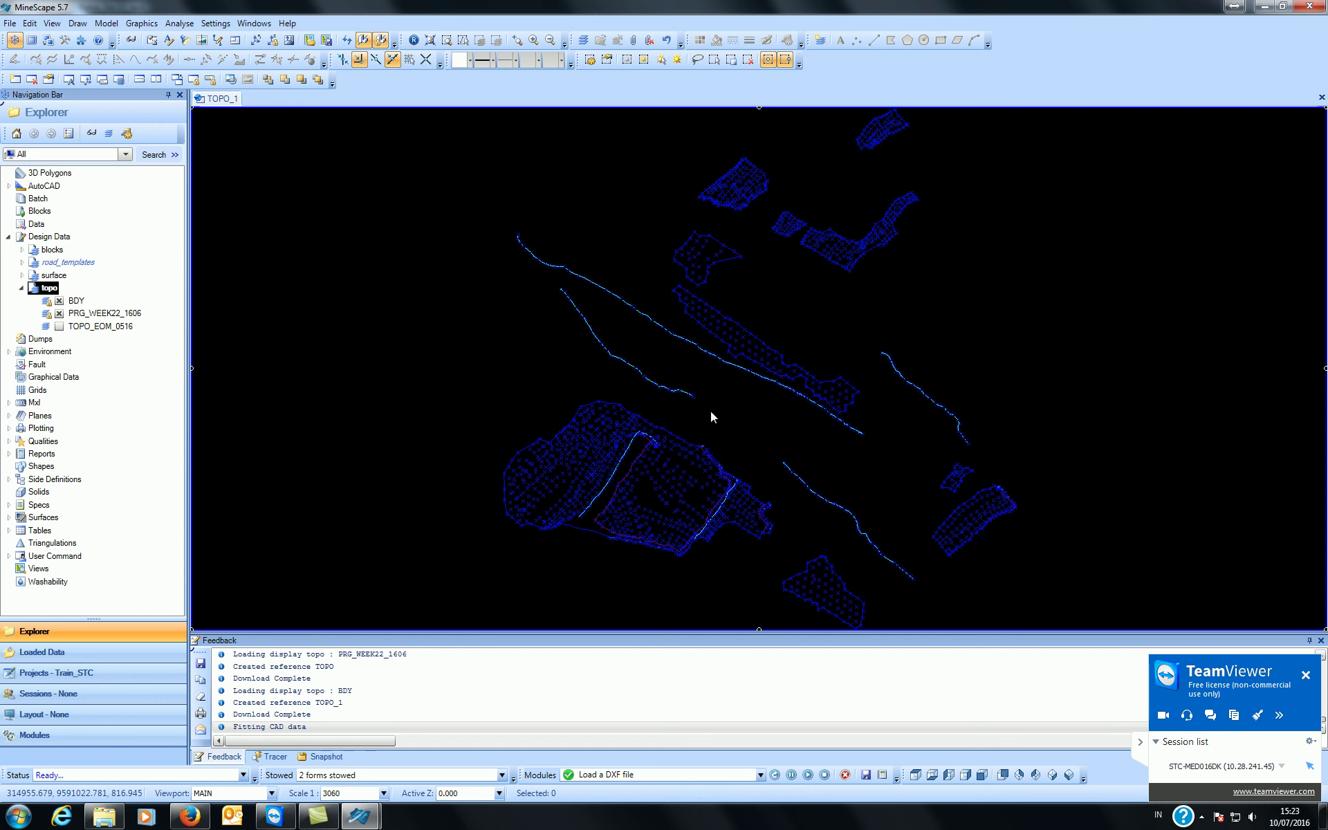
click(1201, 819)
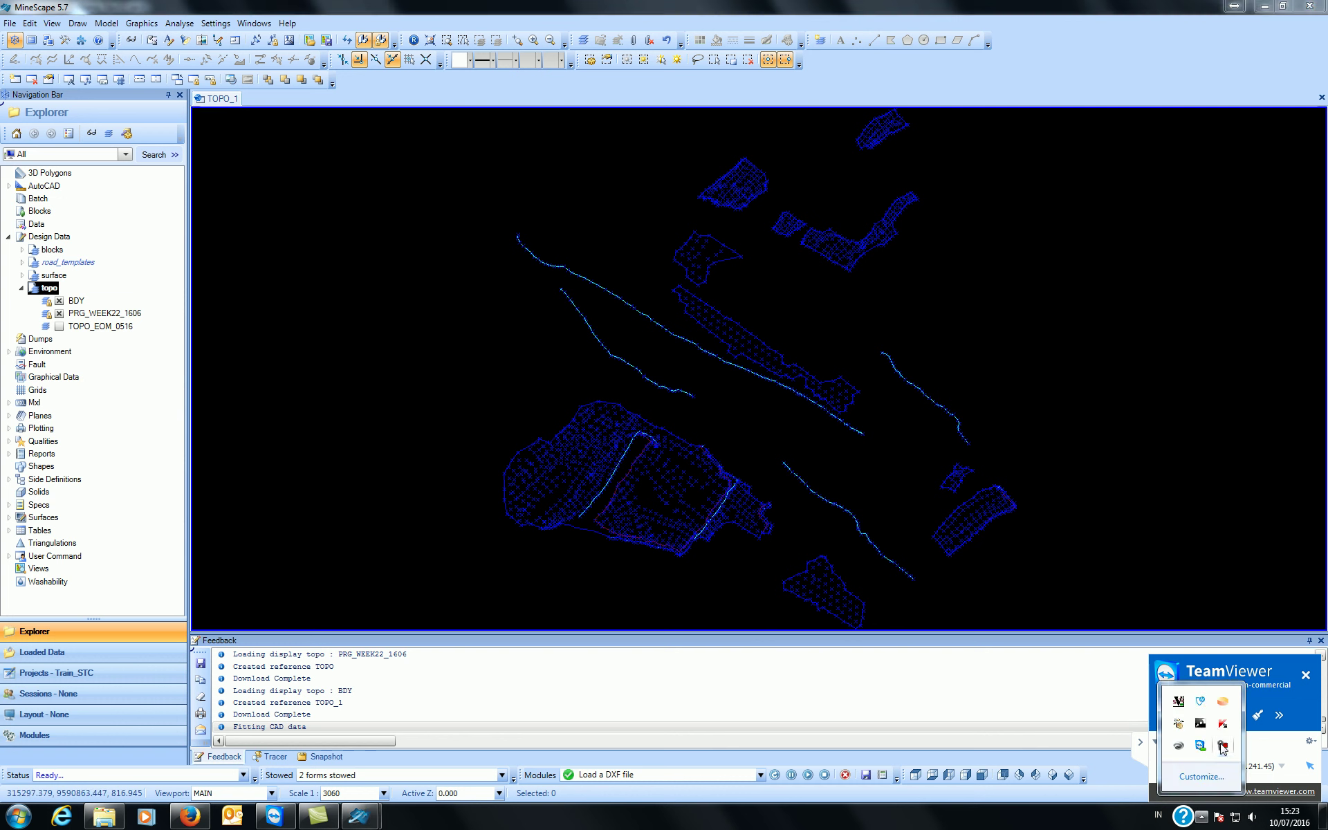
click(1221, 623)
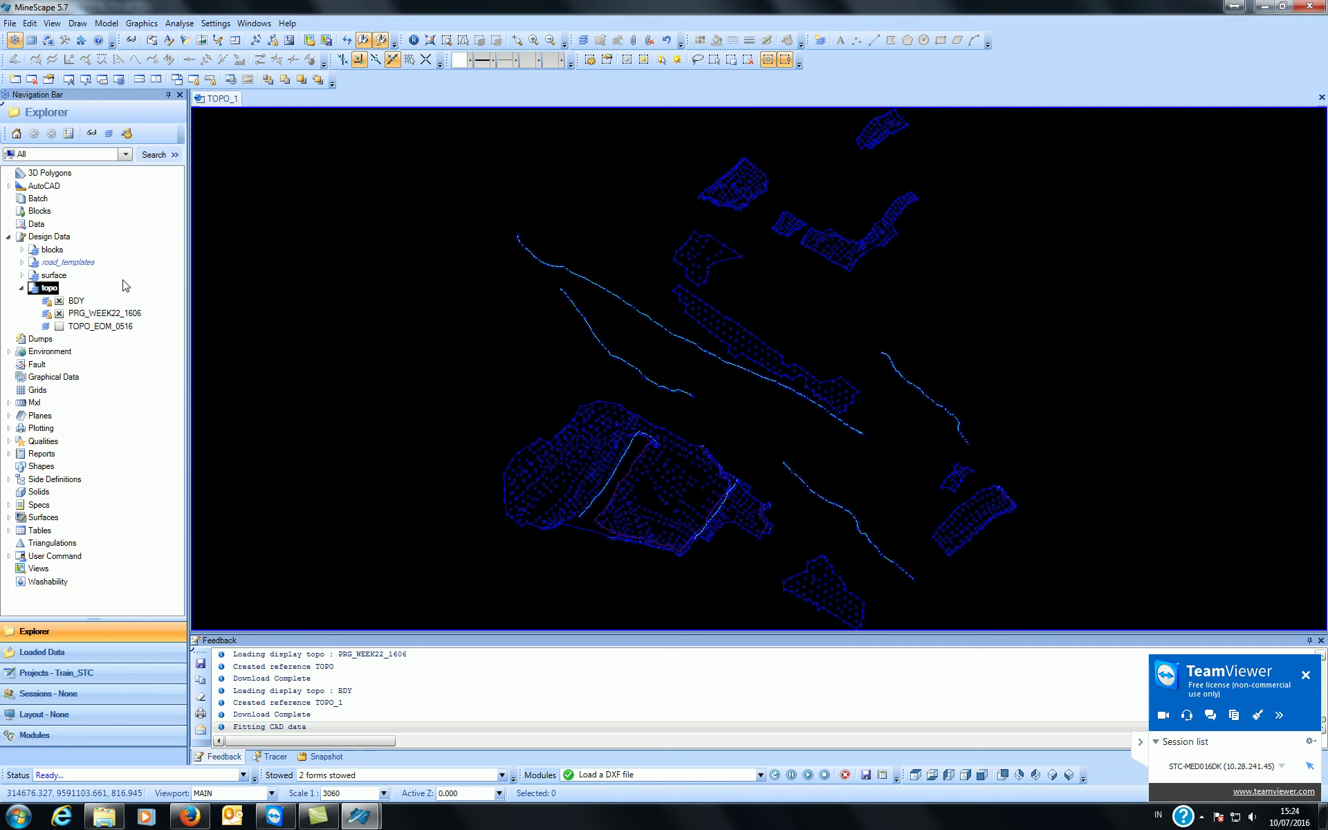
right_click(56, 289)
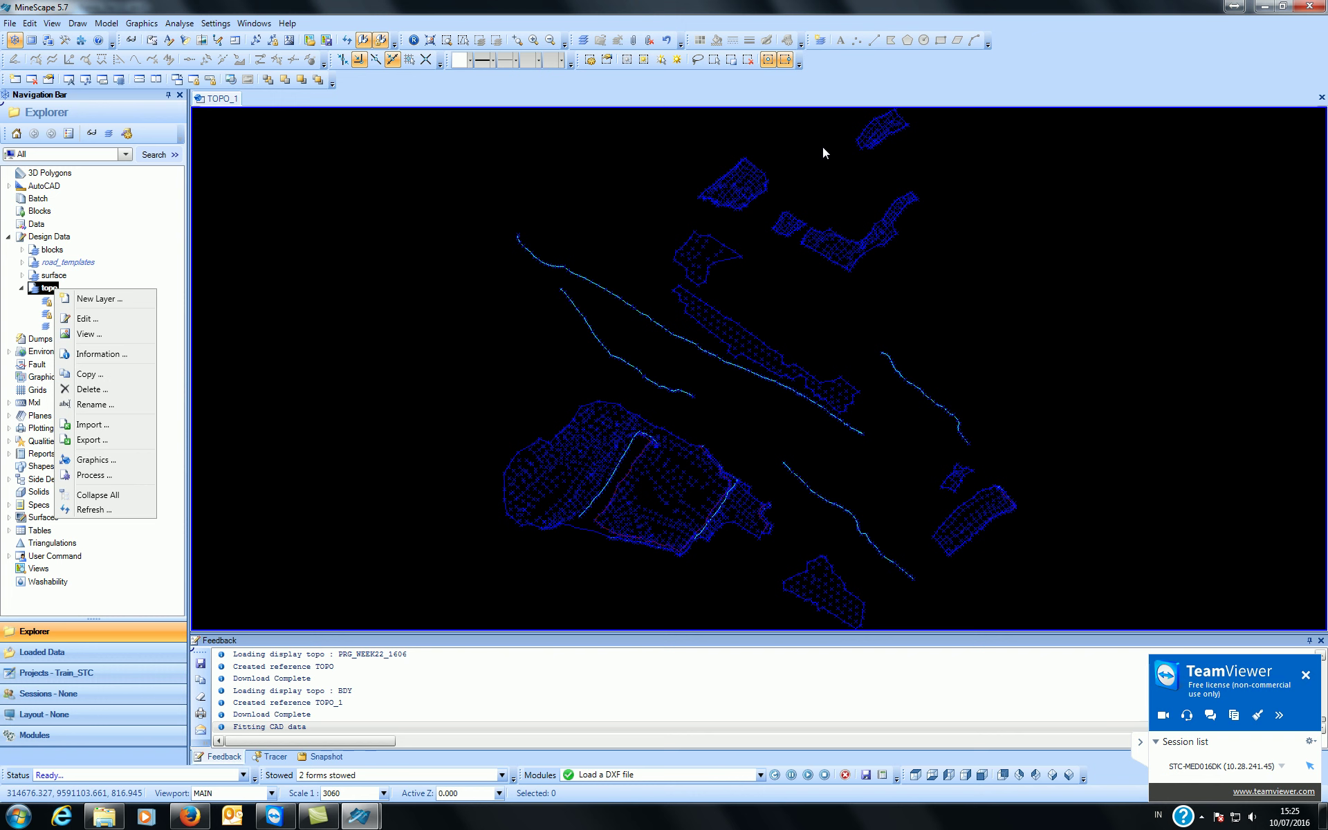
click(415, 196)
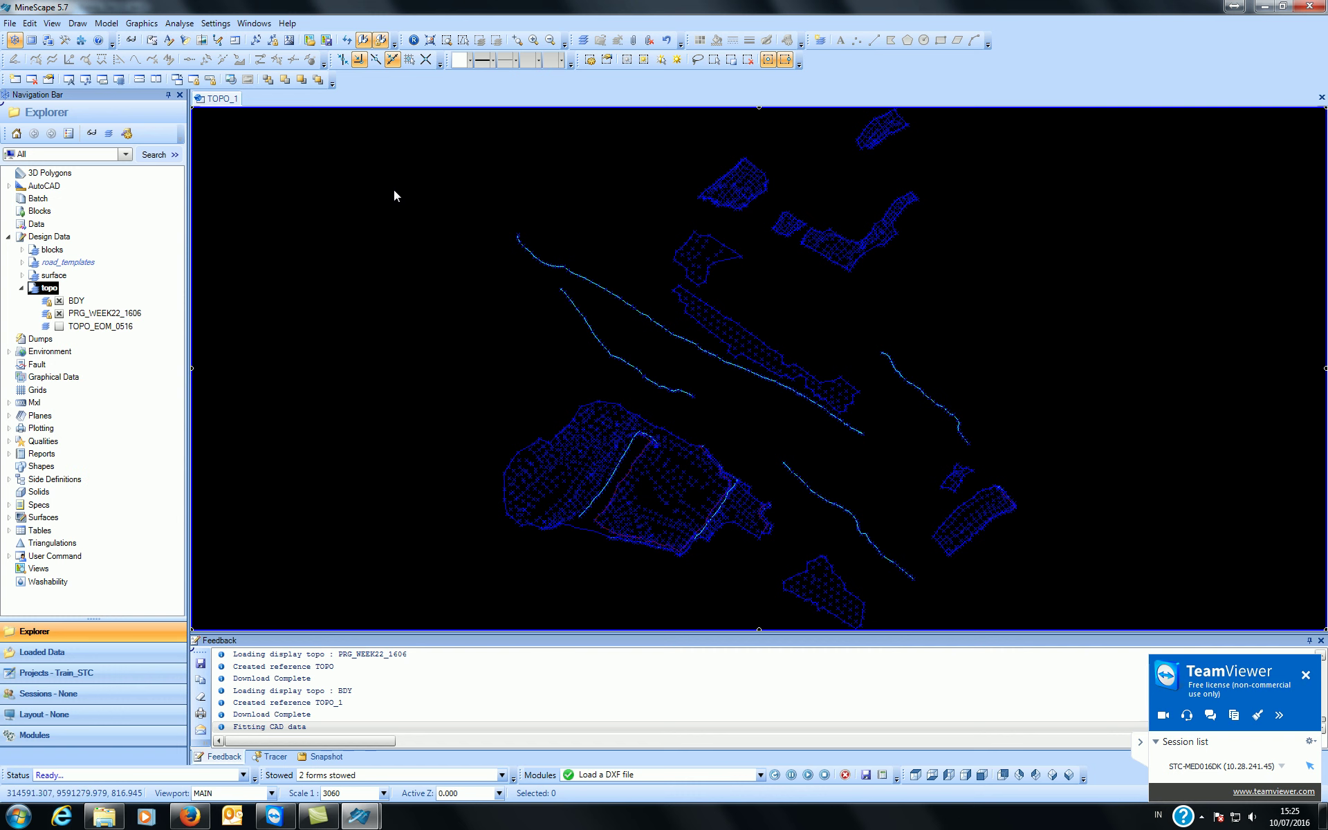
- Rename the BDY layer of the topo design file as BDY_PRG_WEEK22
right_click(75, 305)
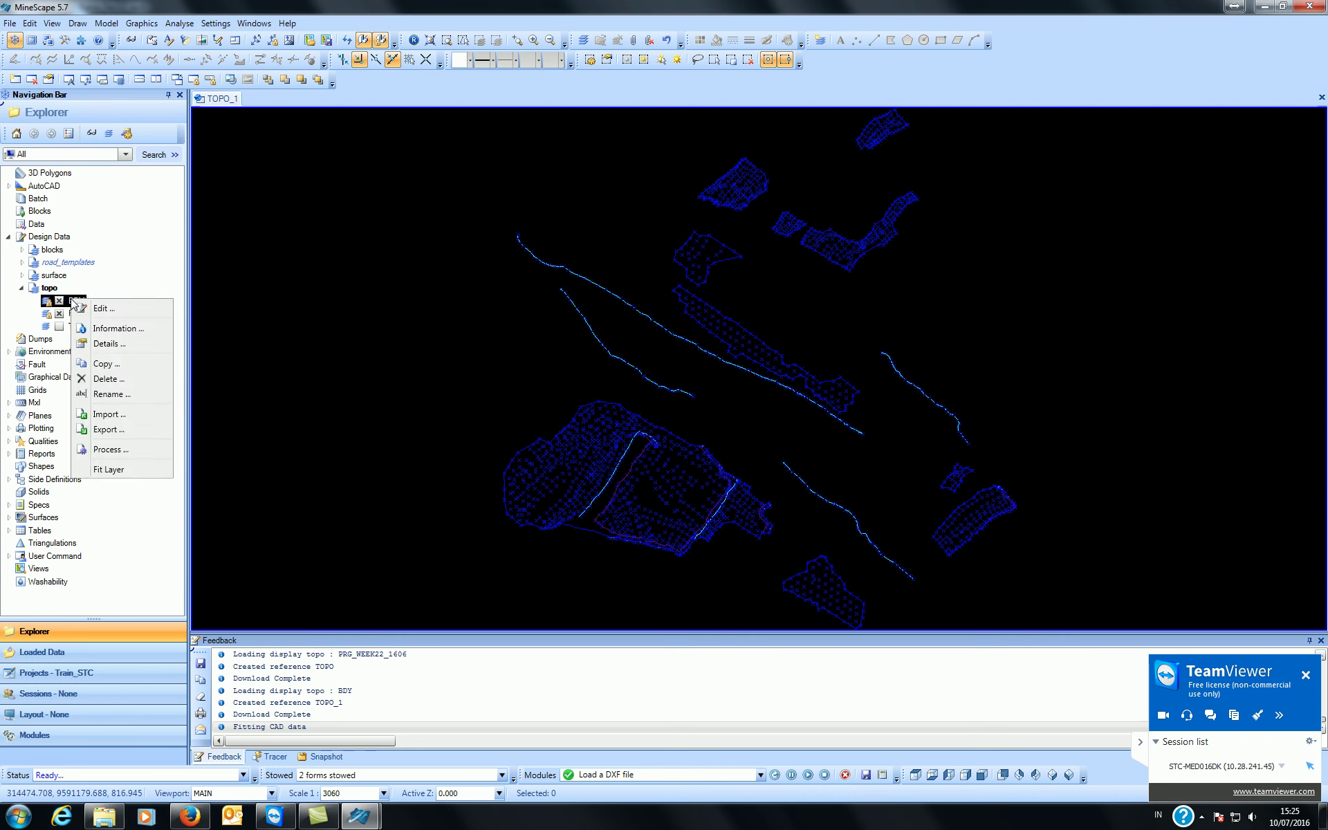
click(116, 395)
drag(628, 425, 642, 424)
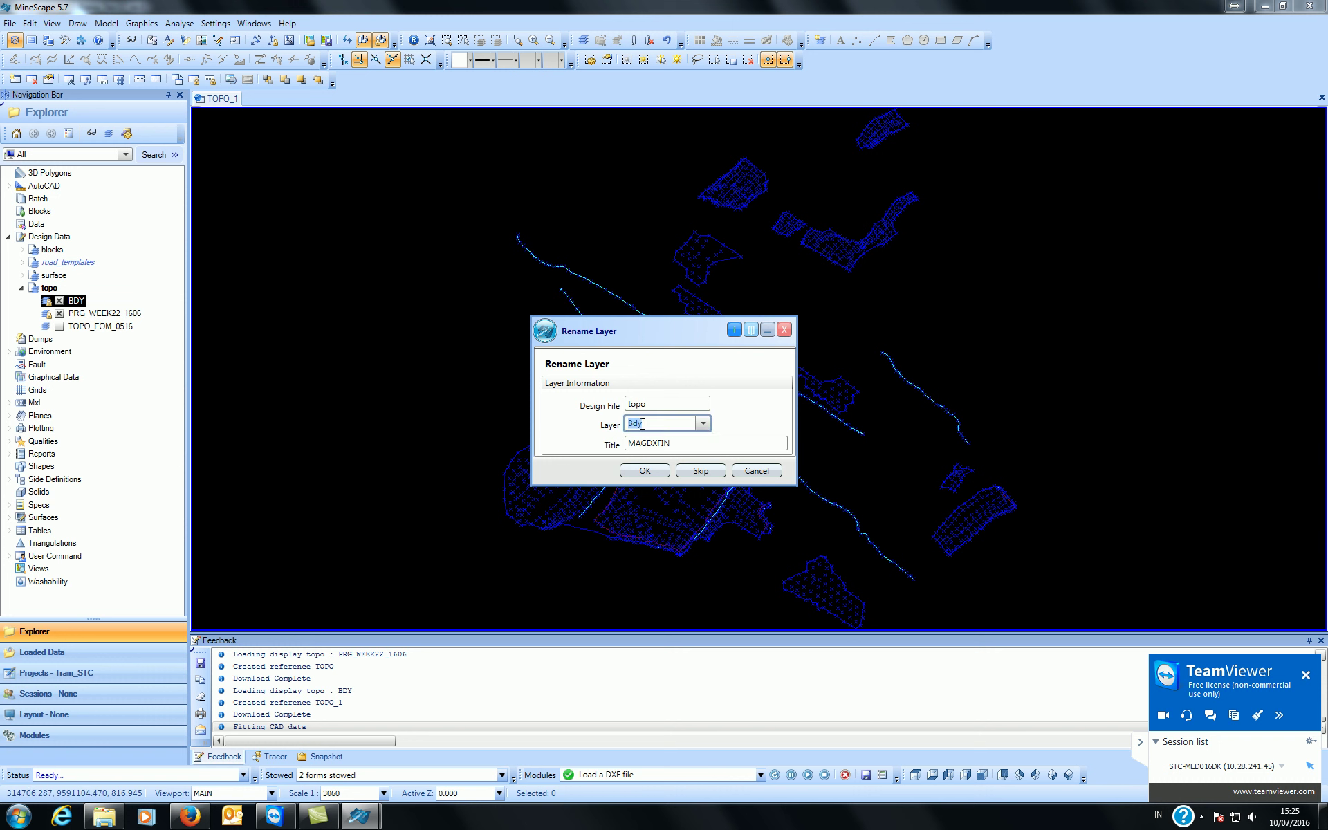
click(644, 427)
text(_prg_week22)
click(650, 471)
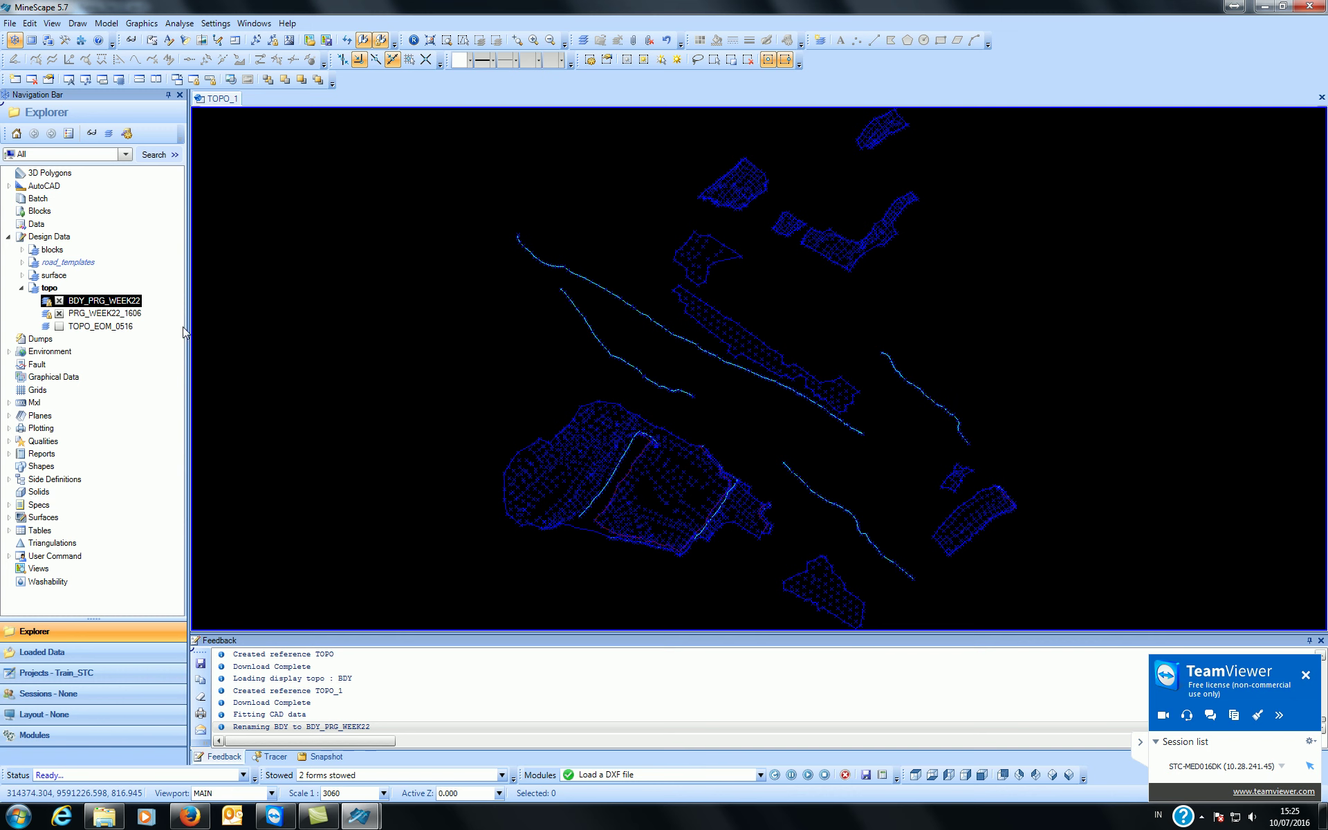
- Open the PRG_WEEK22_1606 layer for editing and hide the BDY_PRG_WEEK22 layer
middle_drag(288, 350, 309, 317)
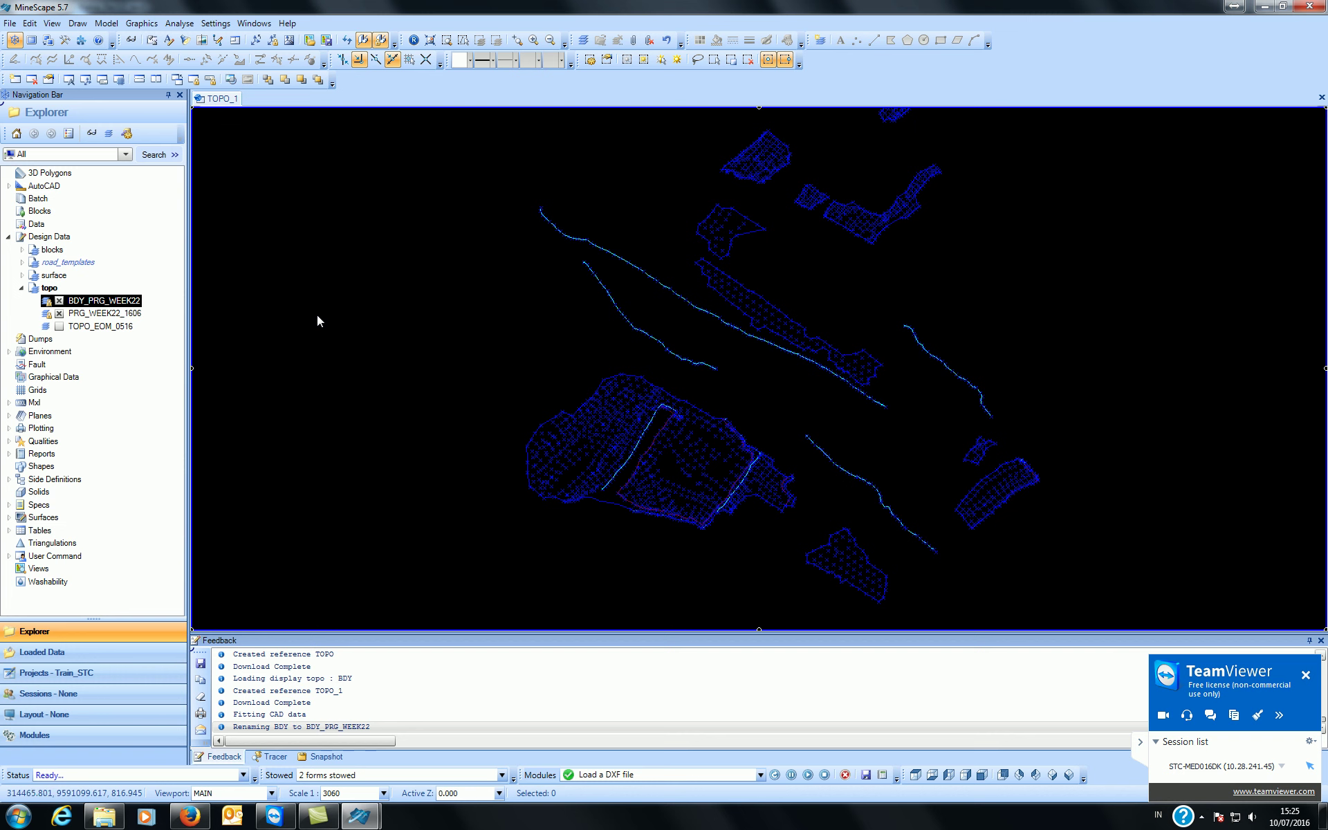
right_click(61, 314)
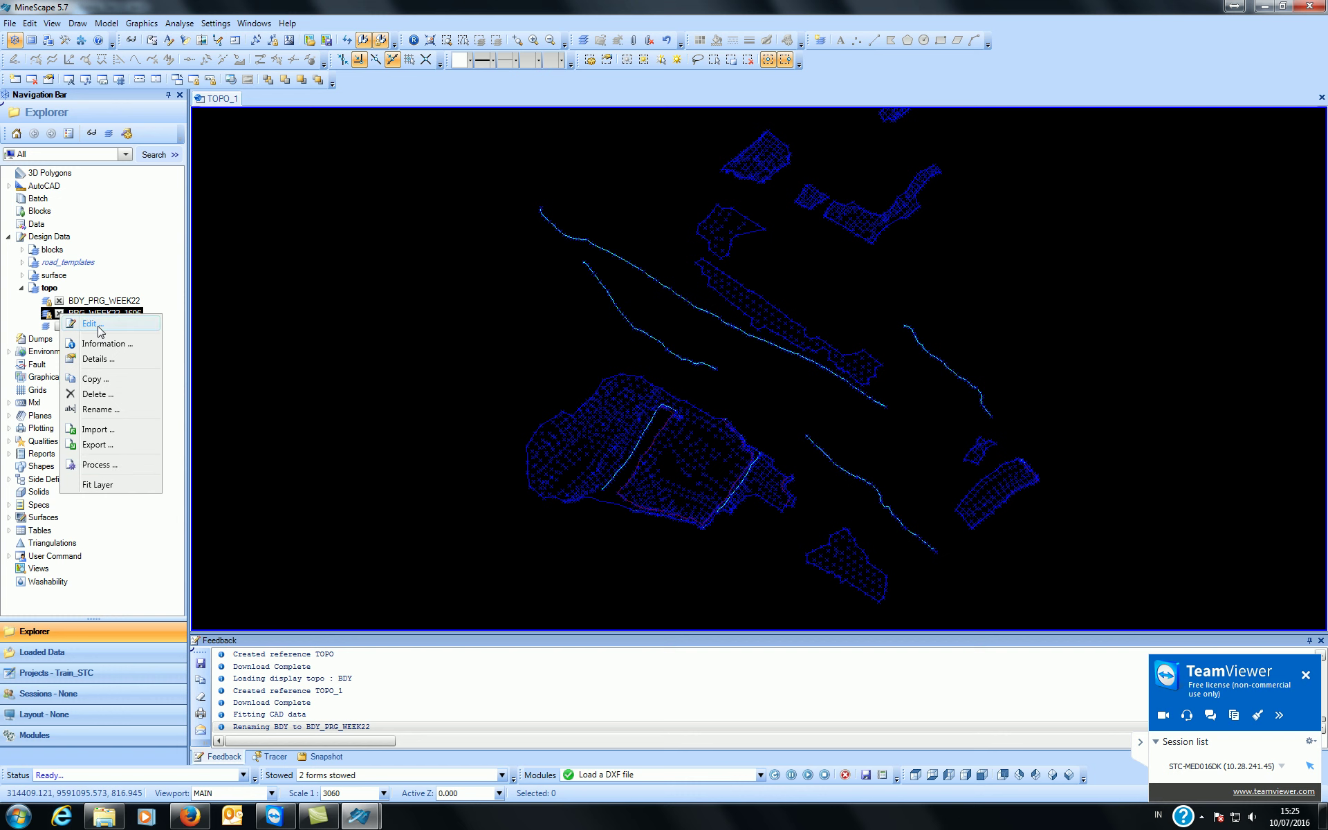
click(90, 323)
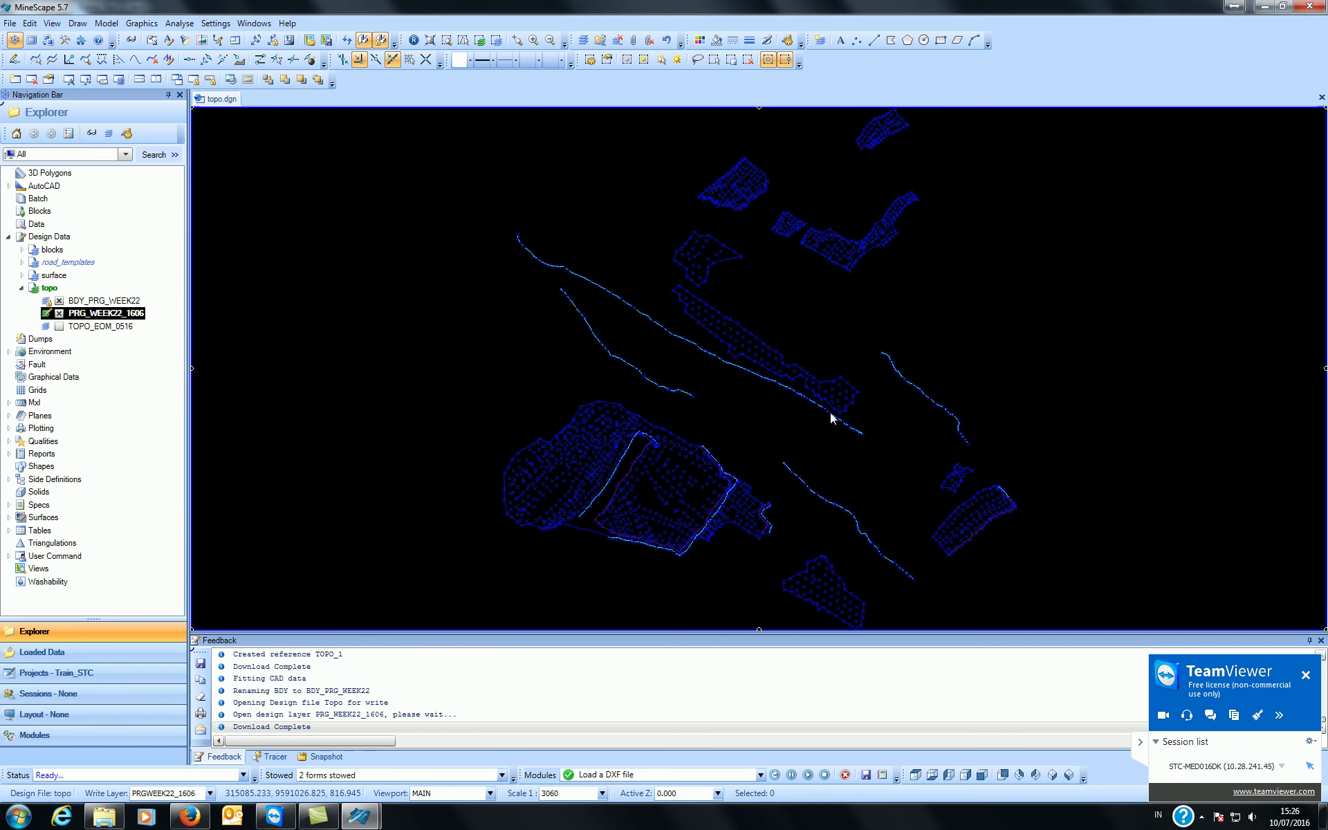
click(59, 301)
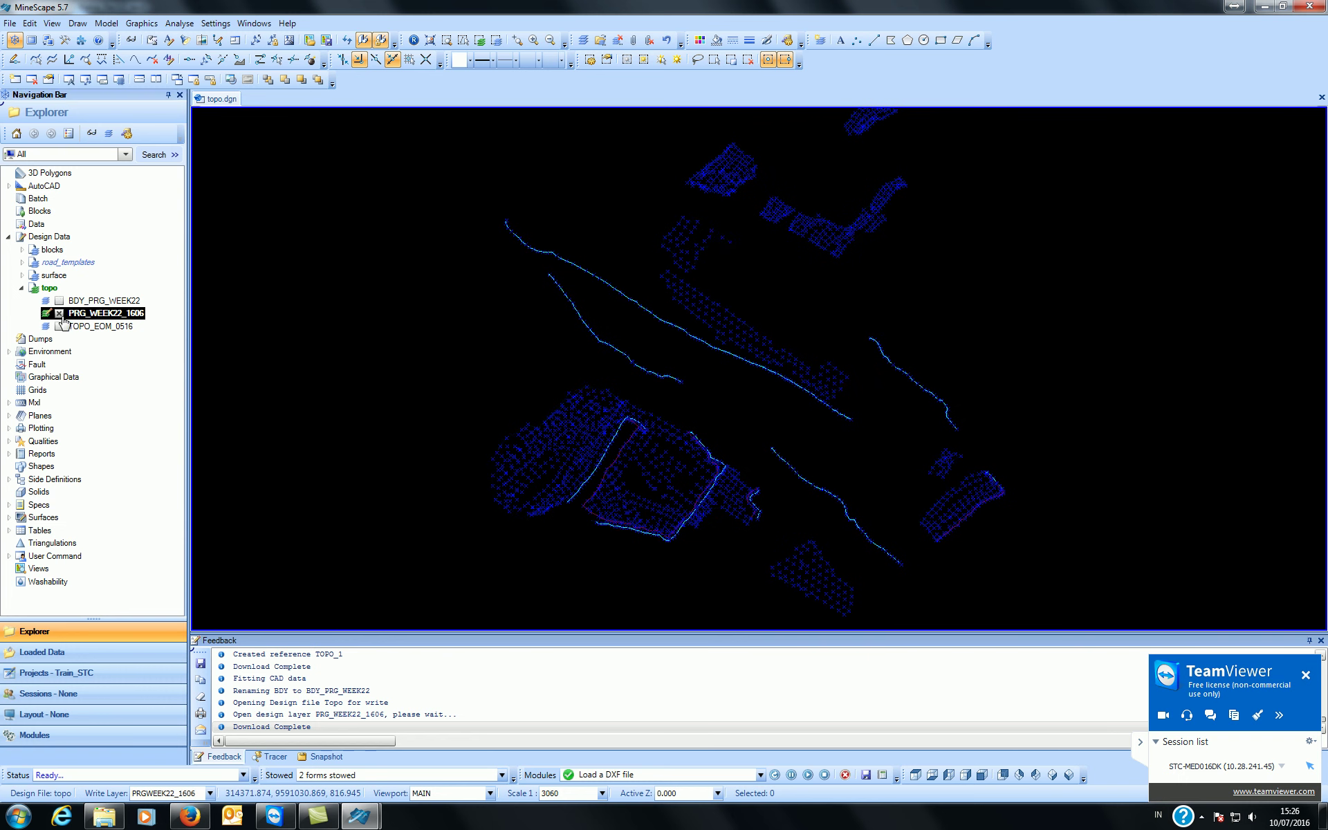
- Select and examine the two long line strings in the western part of the PRG_WEEK22_1606 layer
click(584, 276)
scroll(583, 276, up, 3)
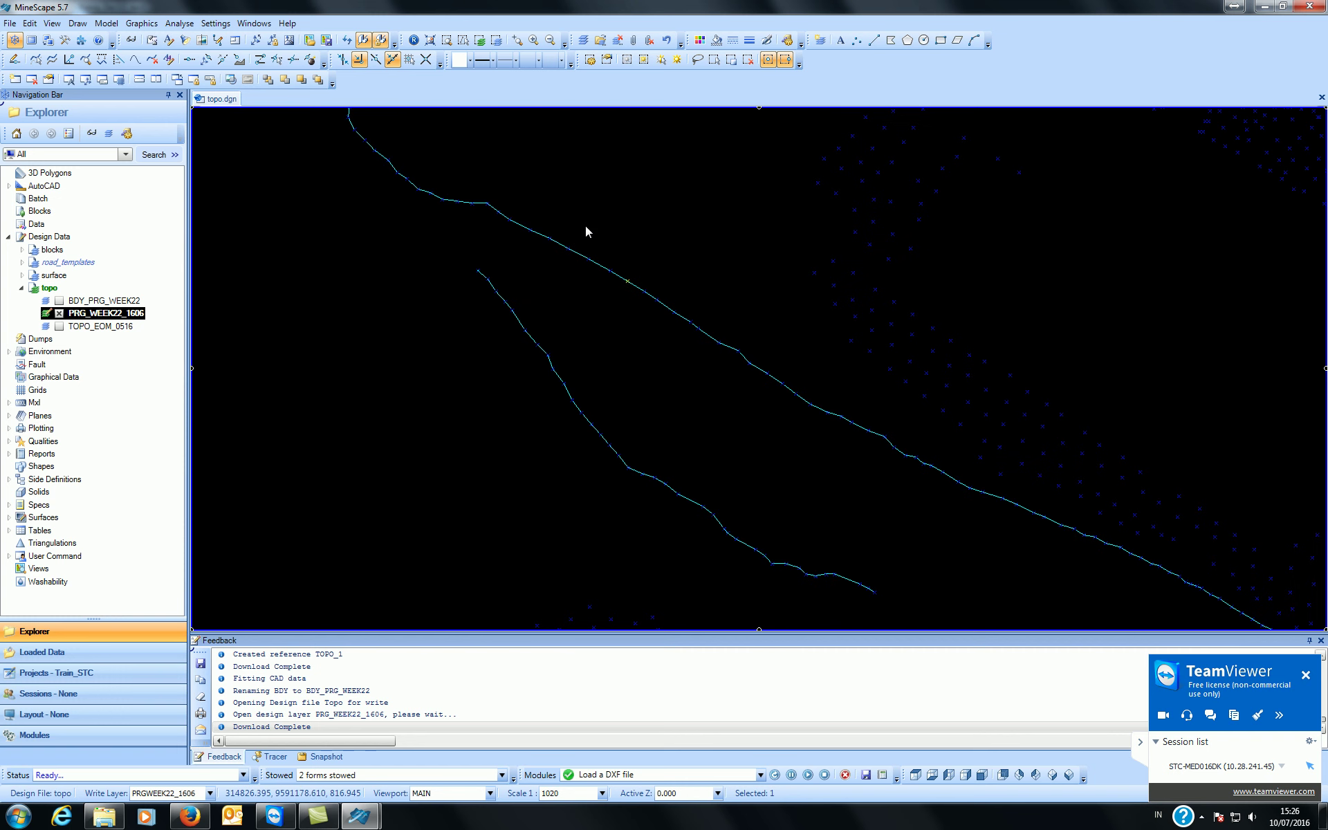
click(514, 332)
scroll(512, 330, down, 3)
click(524, 323)
drag(516, 280, 504, 340)
scroll(513, 301, up, 3)
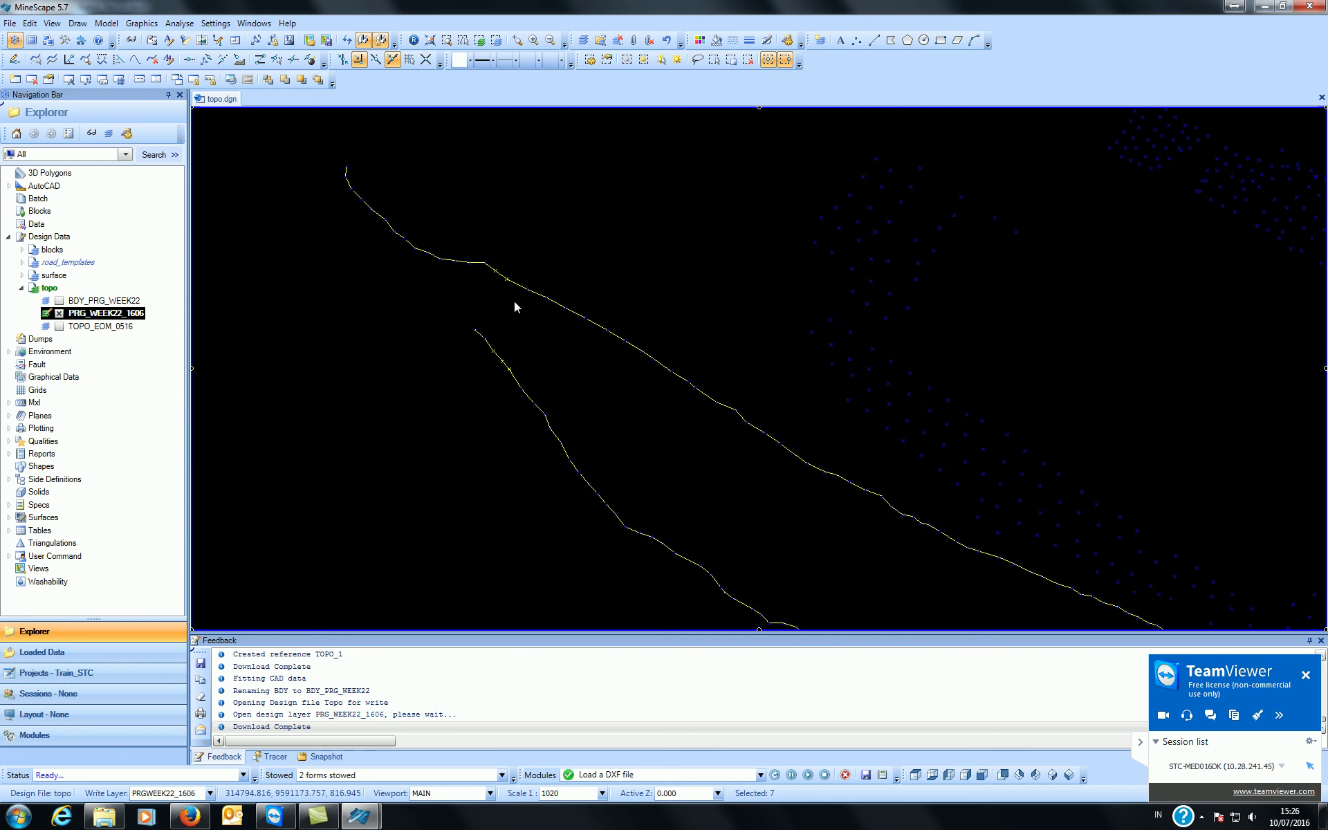
scroll(515, 307, down, 3)
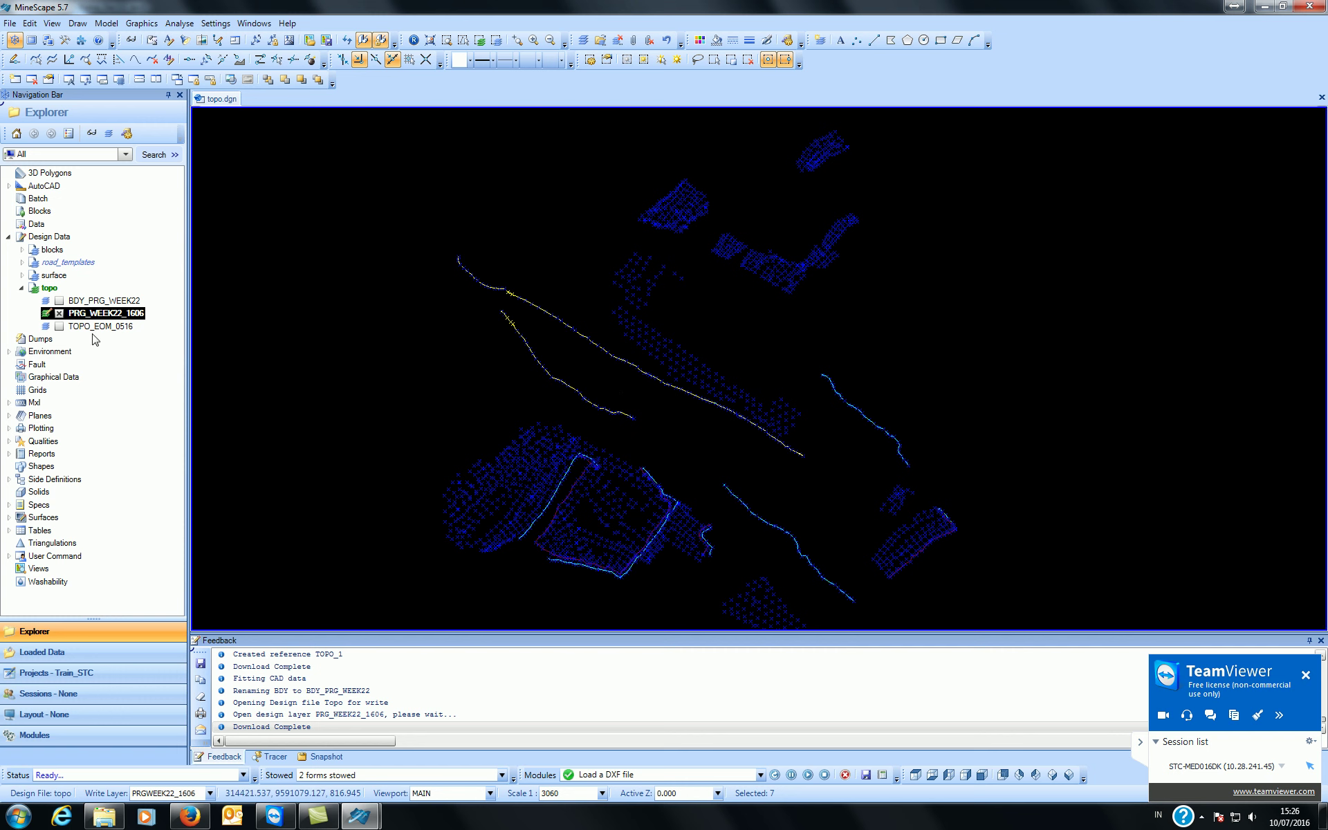
- Overlay the TOPO_EOM_0516 layer on the weekly progress data for comparison and hide it again
click(58, 327)
click(59, 326)
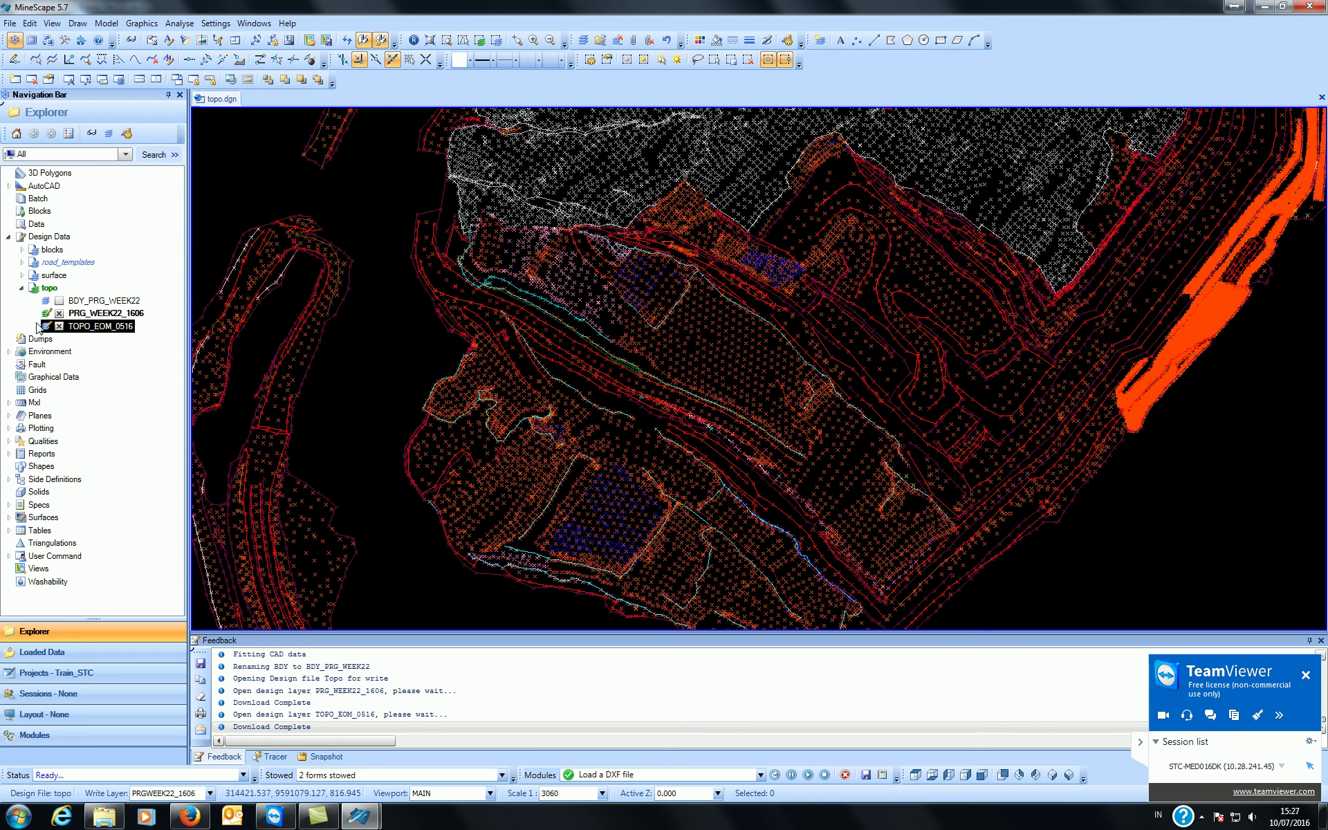
click(59, 326)
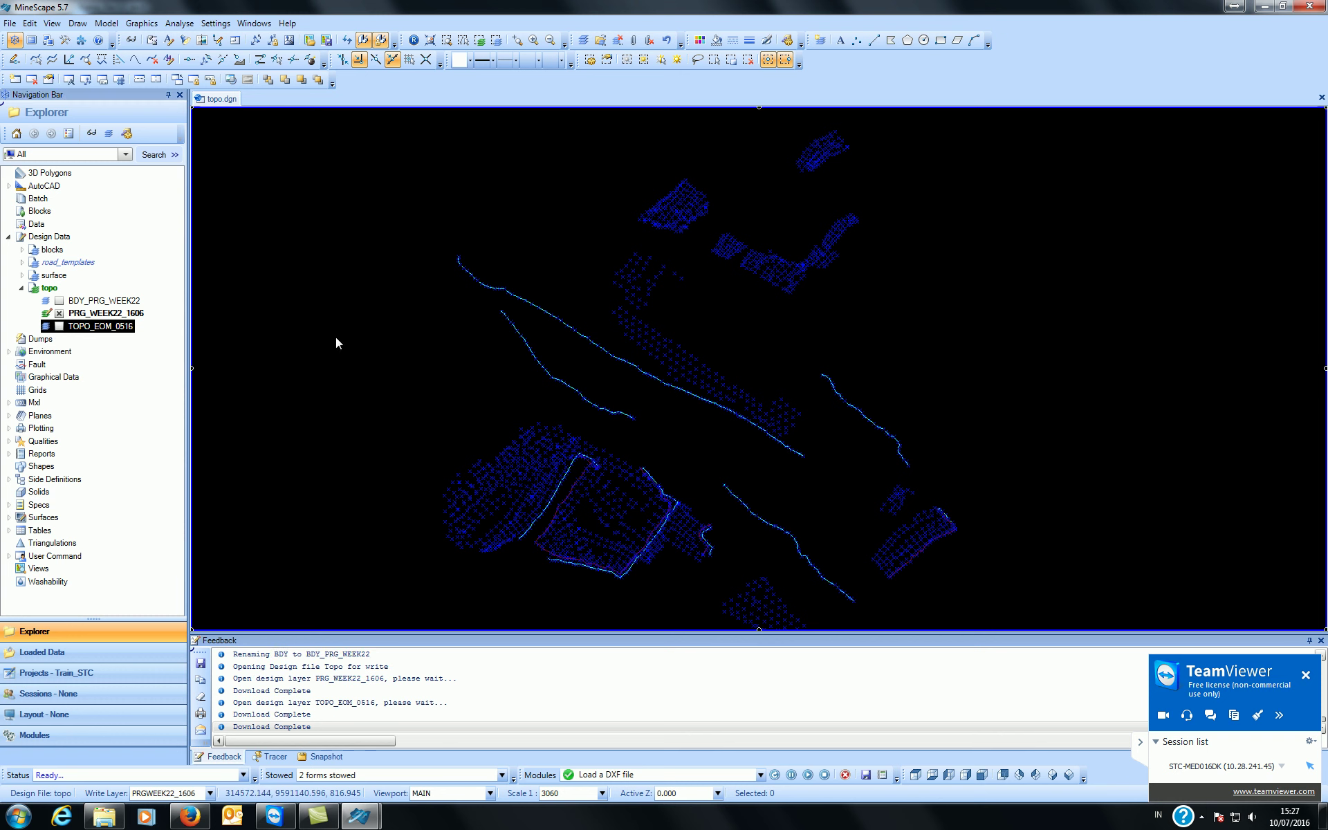
- Show the BDY_PRG_WEEK22 layer together with the weekly data and examine the boundaries around the point areas
click(59, 301)
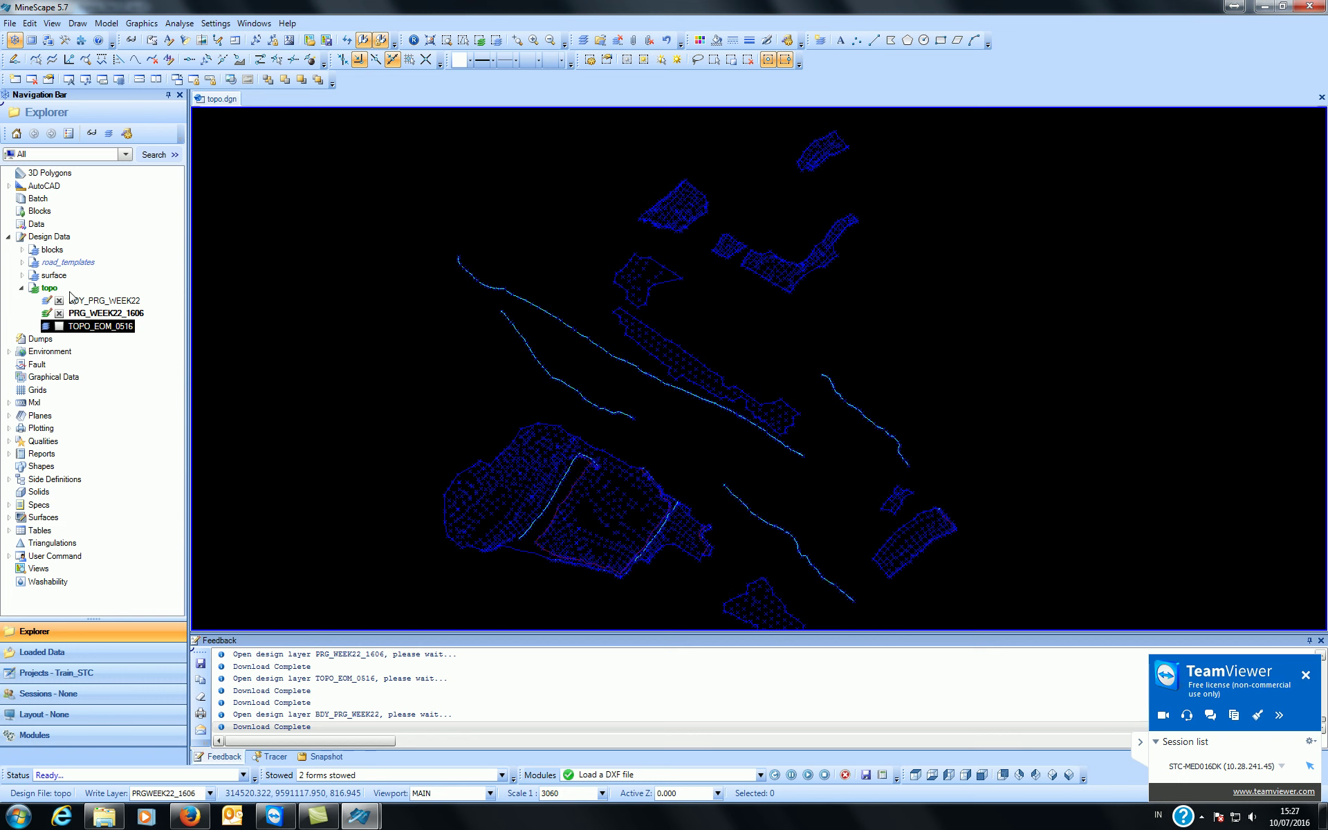
scroll(717, 397, up, 3)
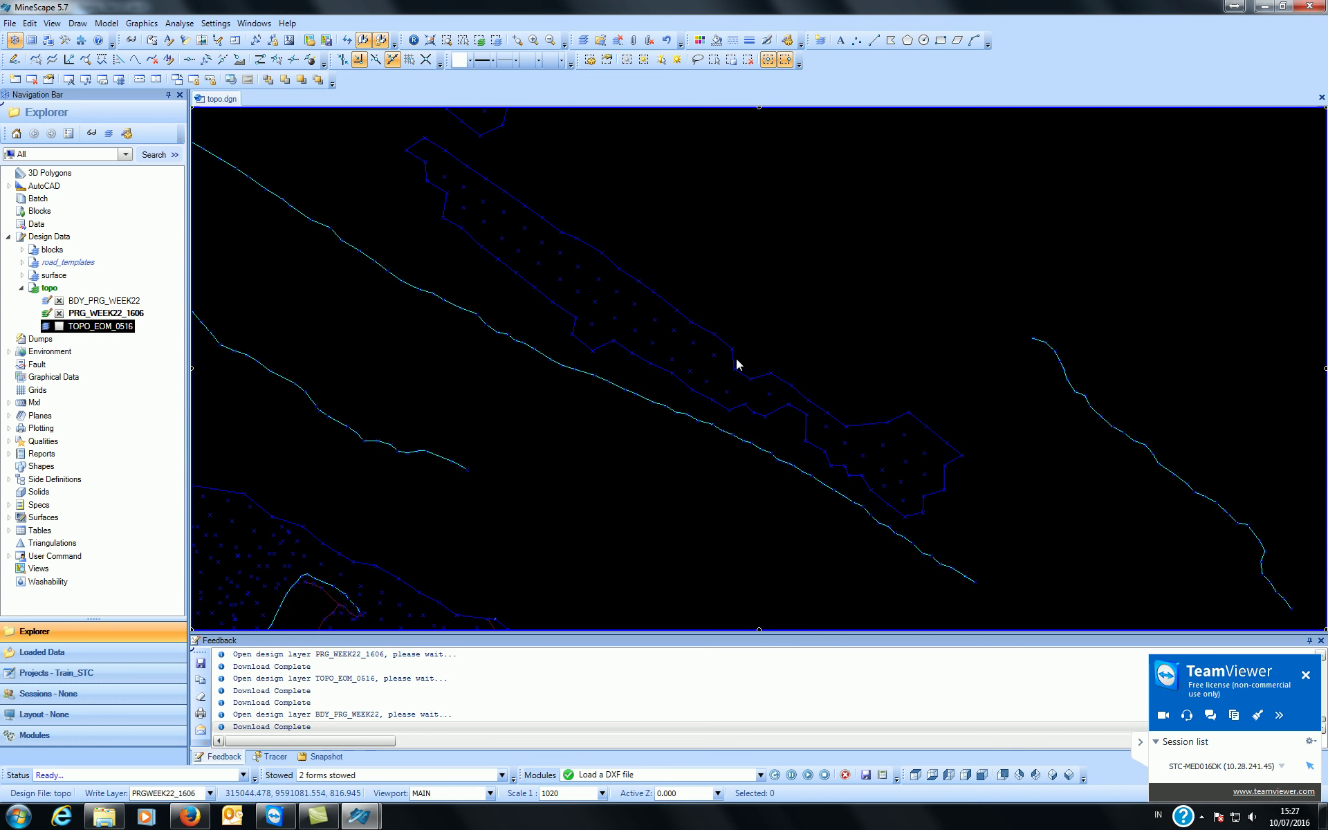
scroll(736, 365, down, 3)
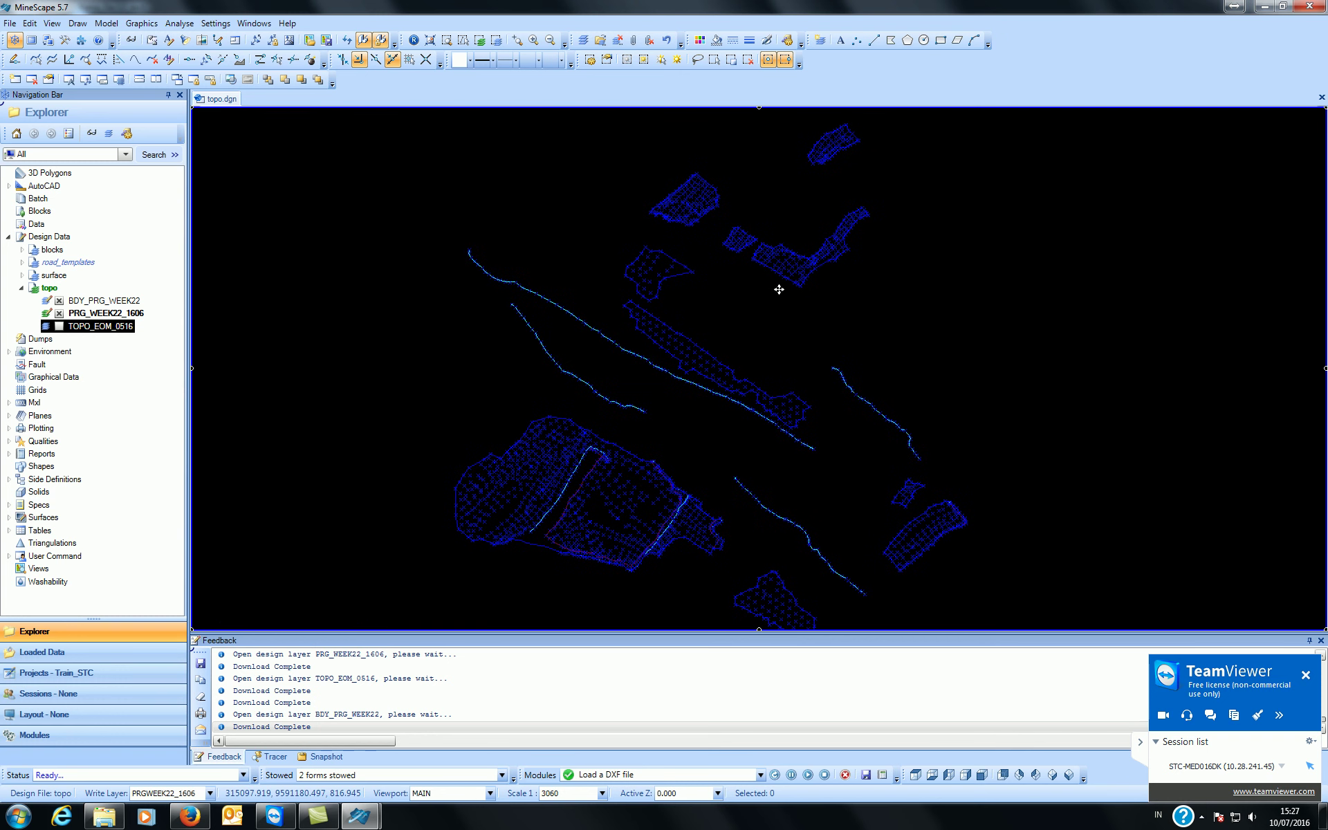
middle_drag(772, 273, 771, 280)
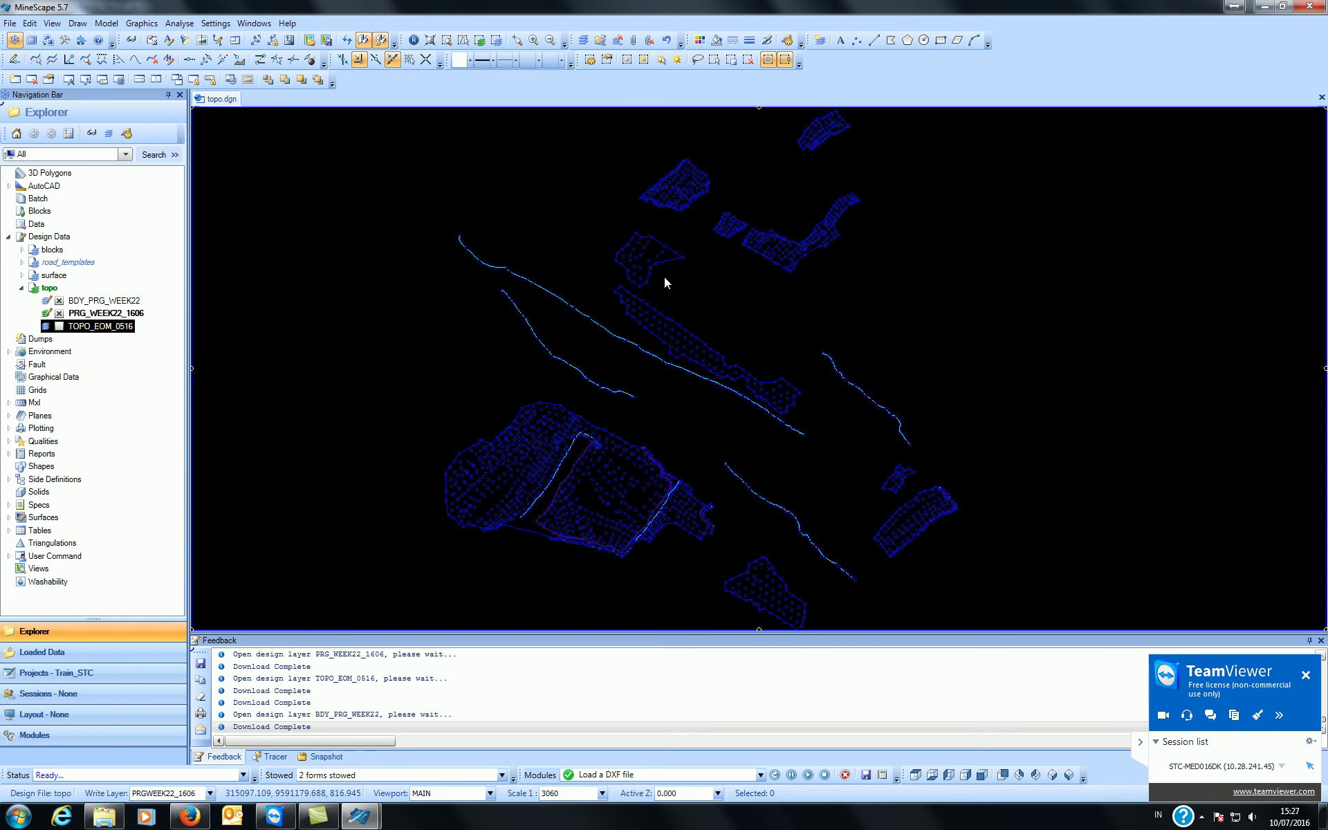
- Close the displayed weekly layers and open the TOPO_EOM_0516 layer of the topo design file for editing
click(61, 312)
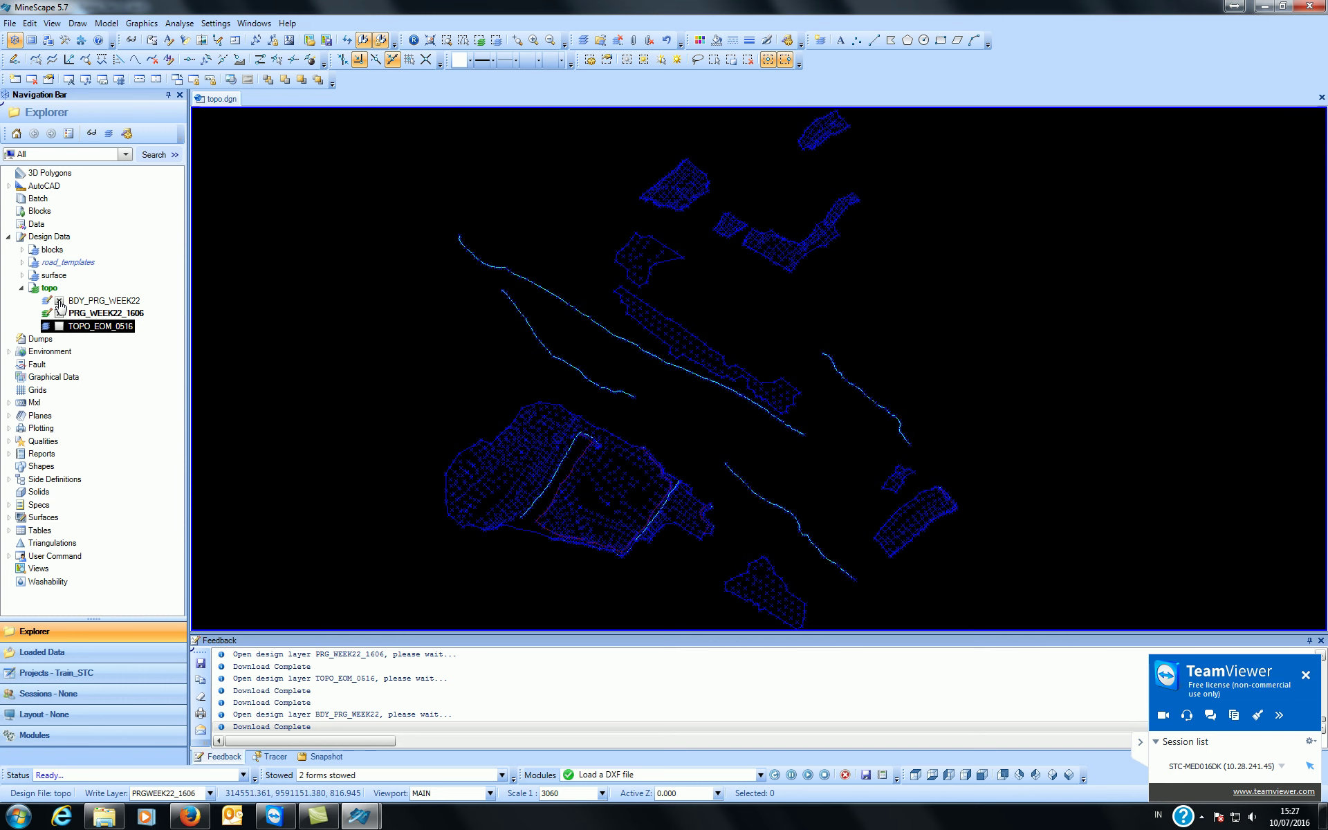
right_click(59, 328)
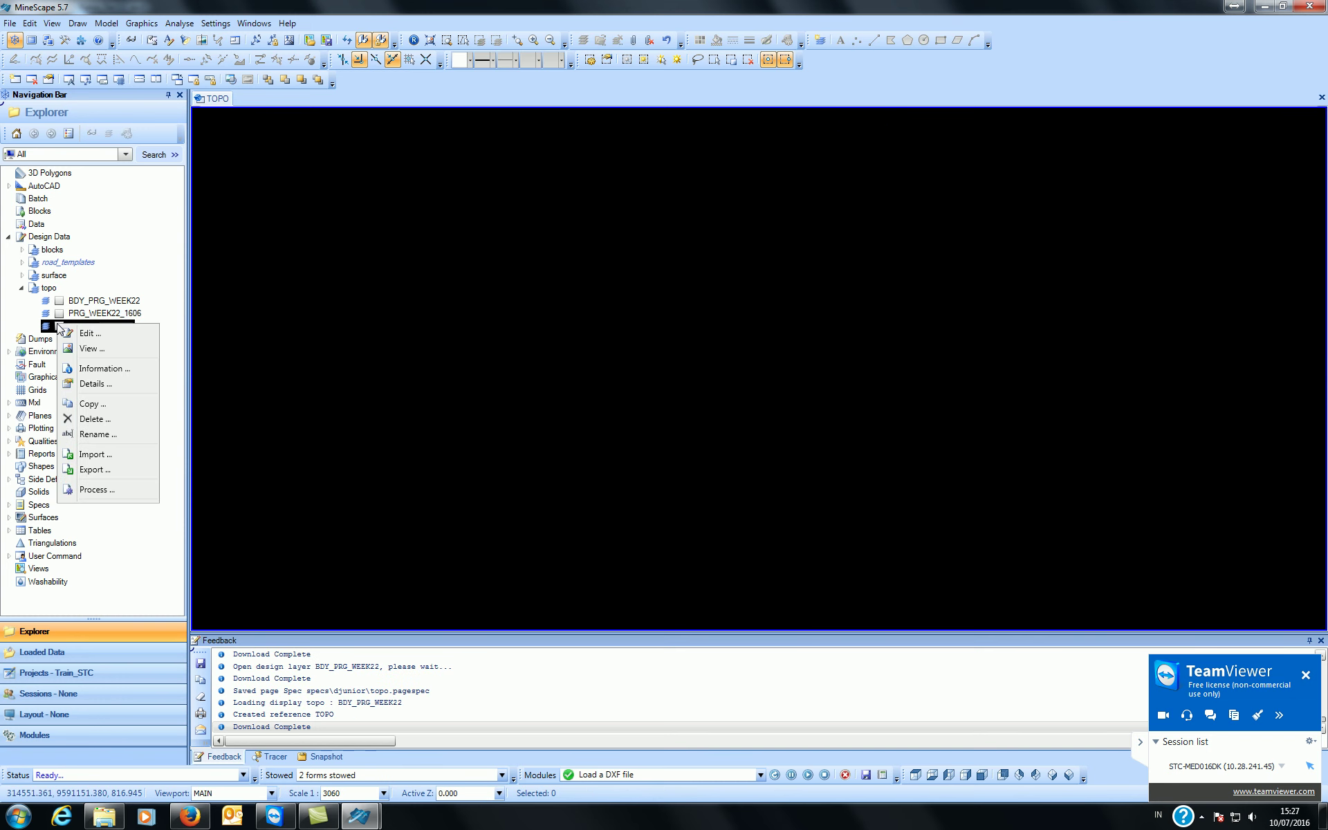
click(90, 349)
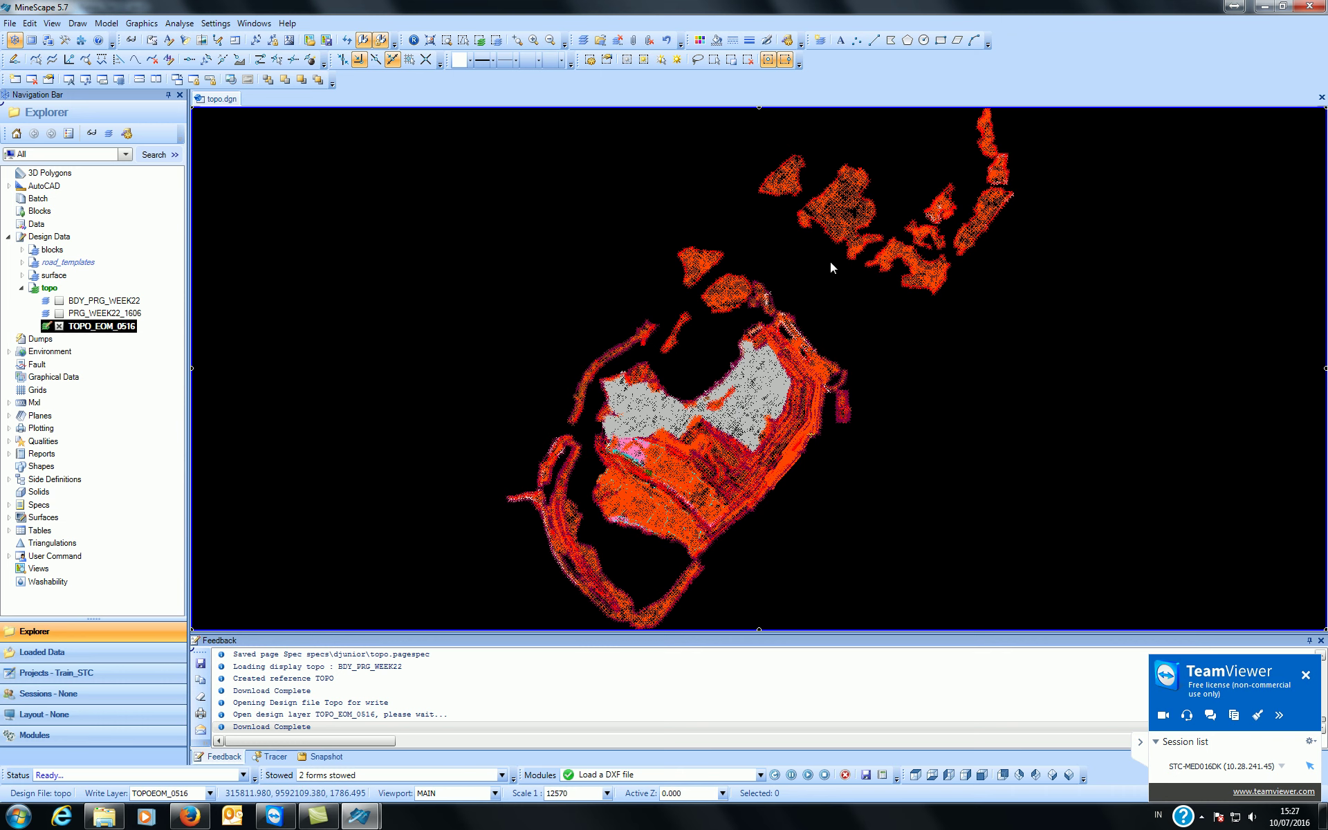
- Examine the separate areas of the TOPO_EOM_0516 layer and check the outer boundary line of the main pit by selecting it
scroll(832, 268, up, 3)
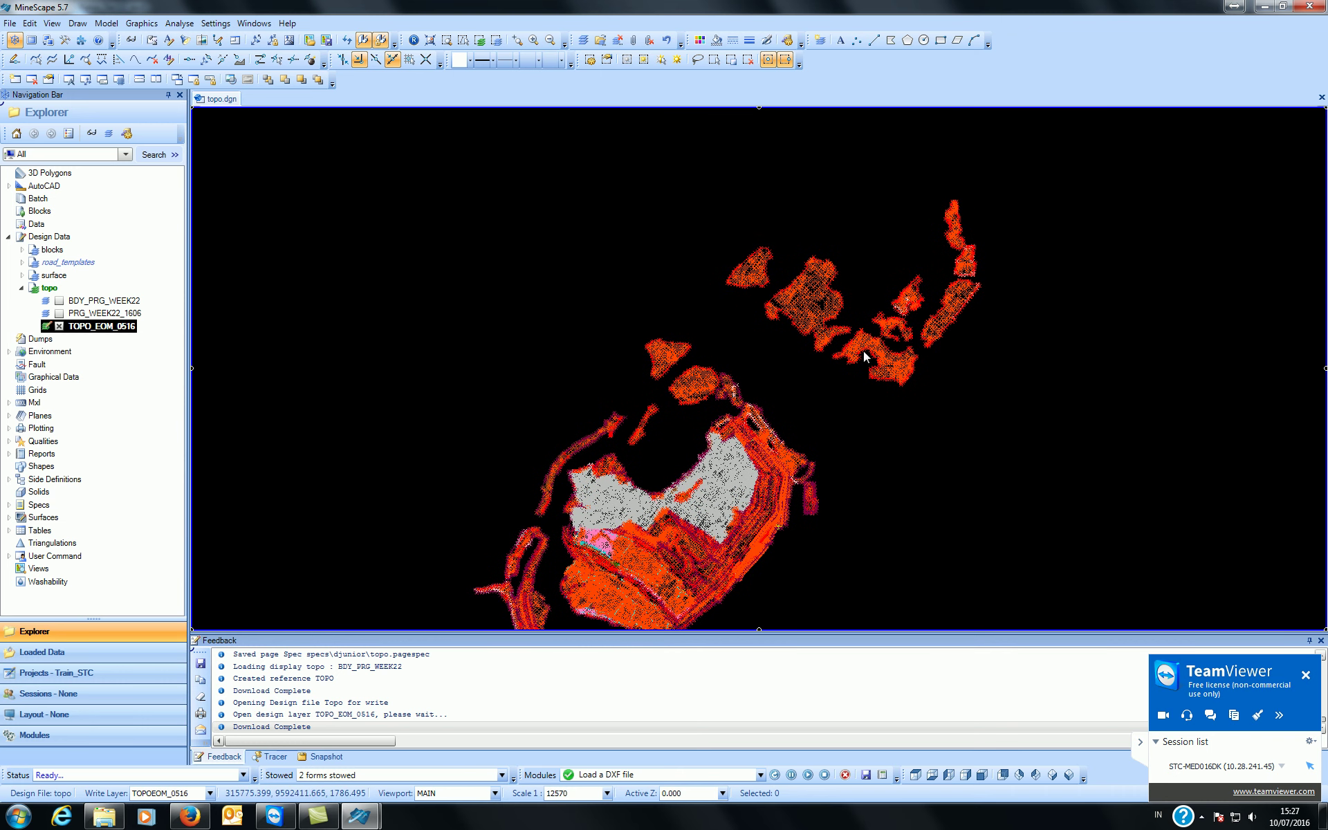
drag(720, 186, 1073, 338)
drag(819, 236, 970, 386)
drag(827, 316, 787, 354)
middle_drag(844, 406, 805, 419)
scroll(827, 446, up, 5)
click(819, 463)
scroll(818, 463, down, 3)
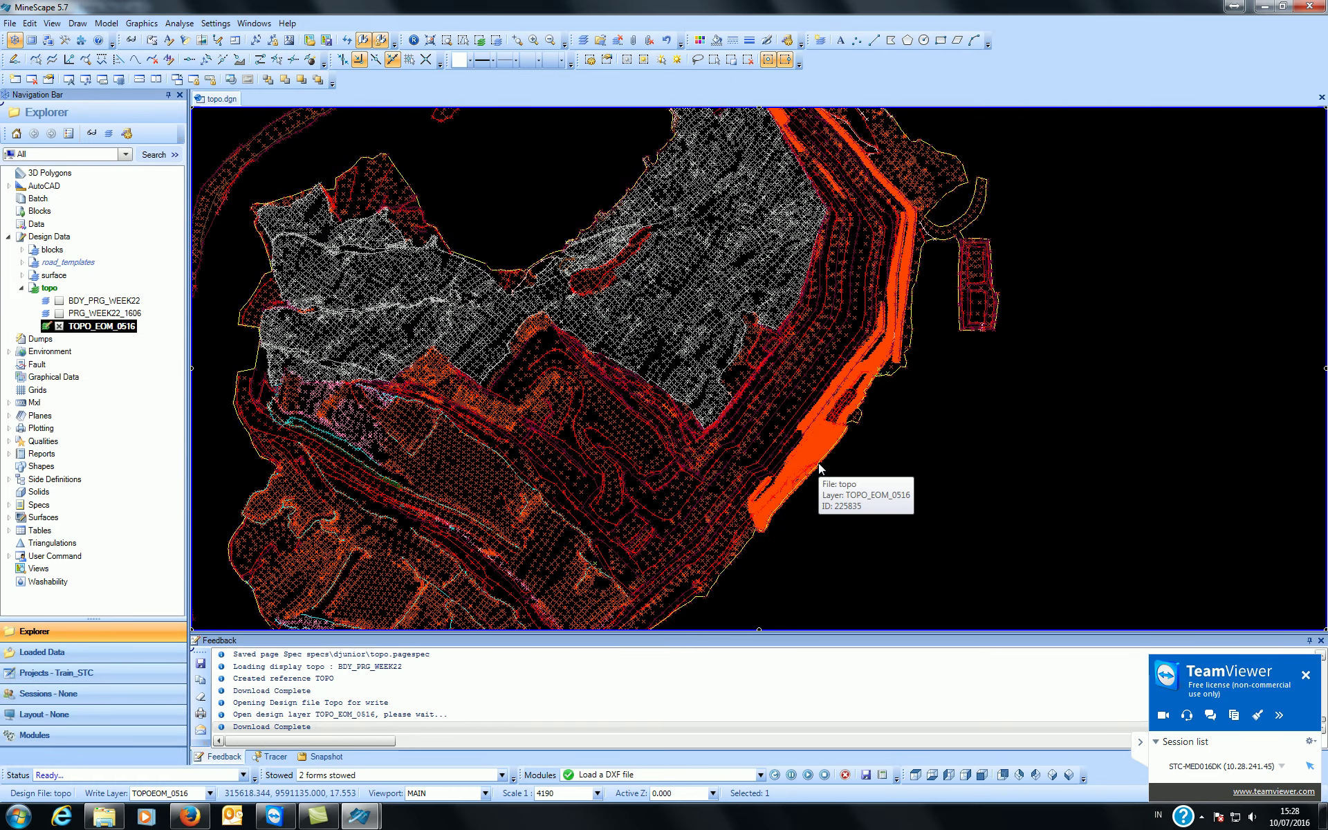
click(897, 473)
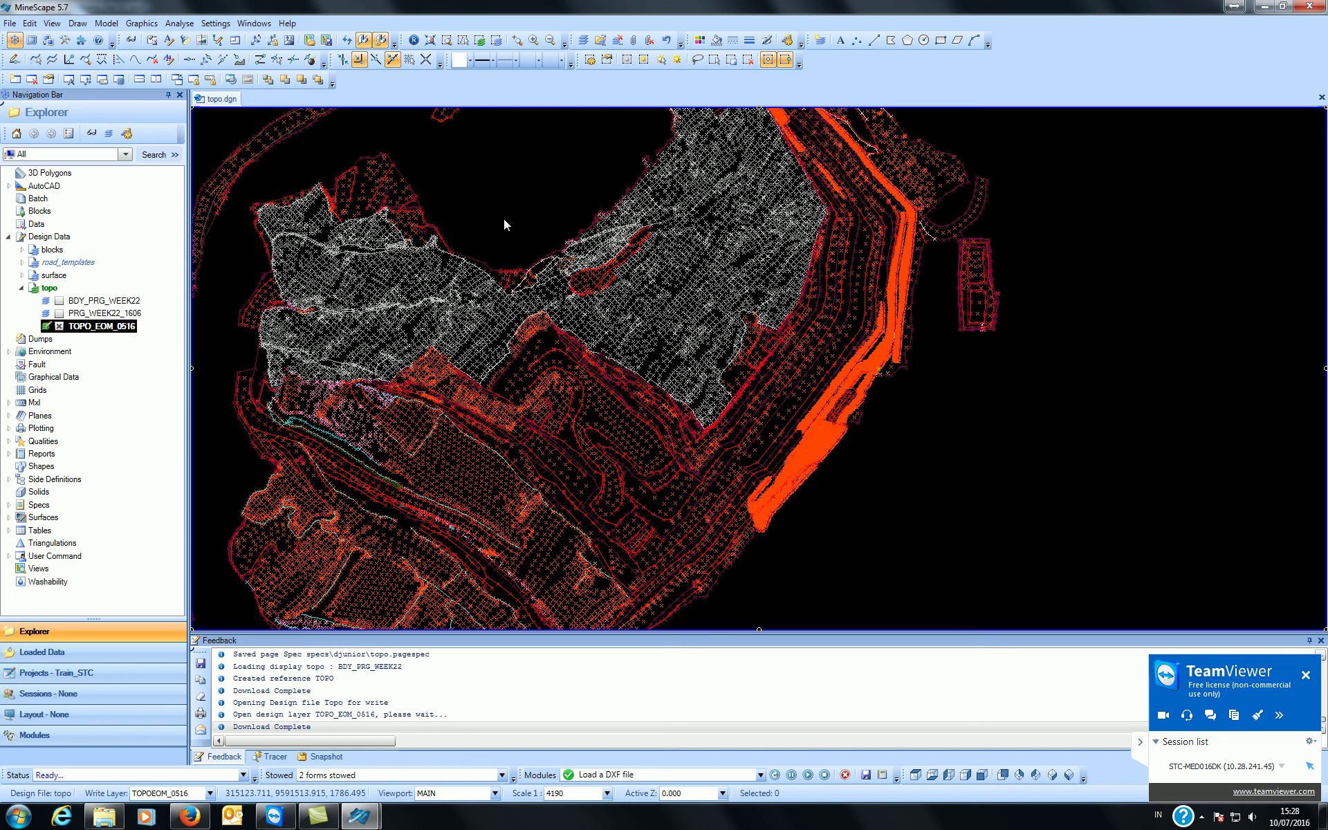
- Open the form for triangulating a surface from design file data and place it clear of the pit drawing
click(115, 26)
mouse_move(123, 61)
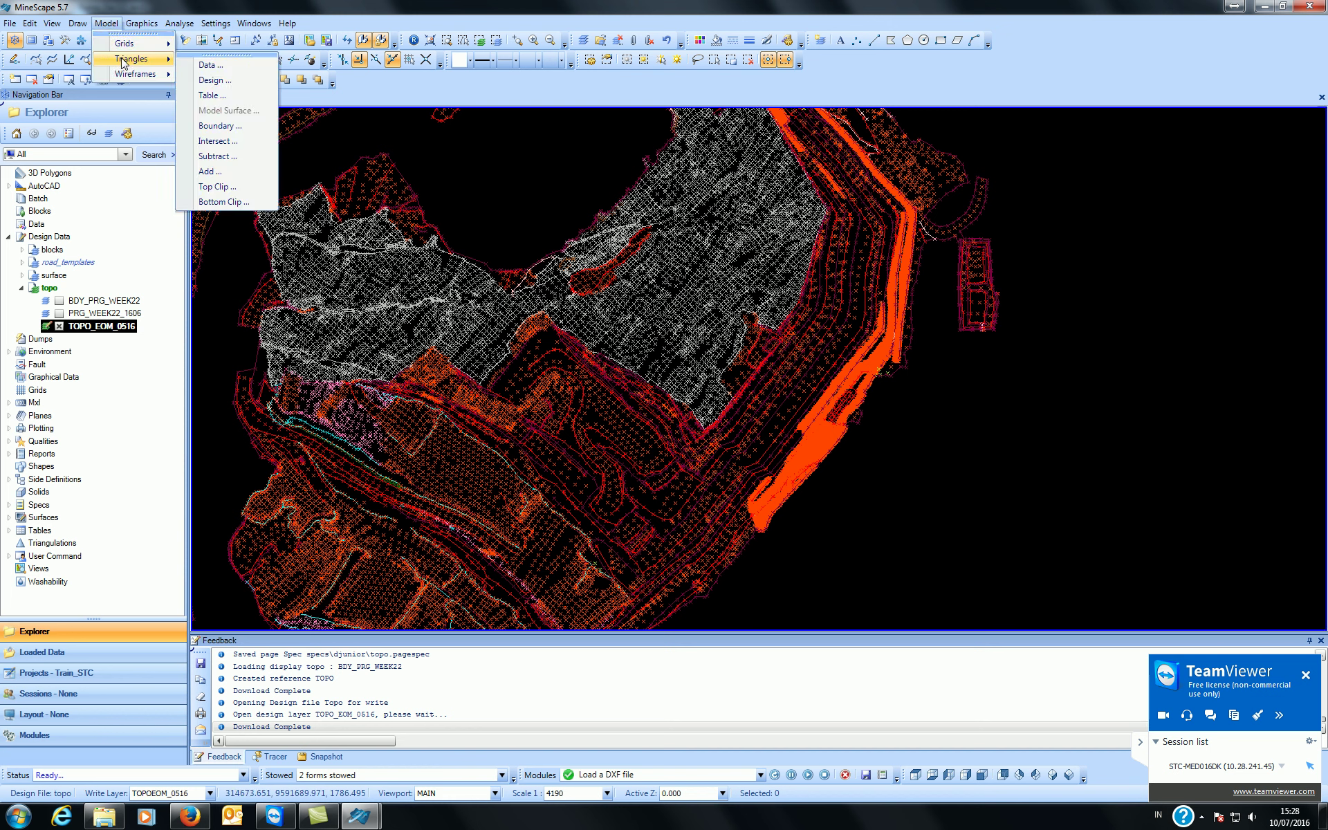
click(215, 79)
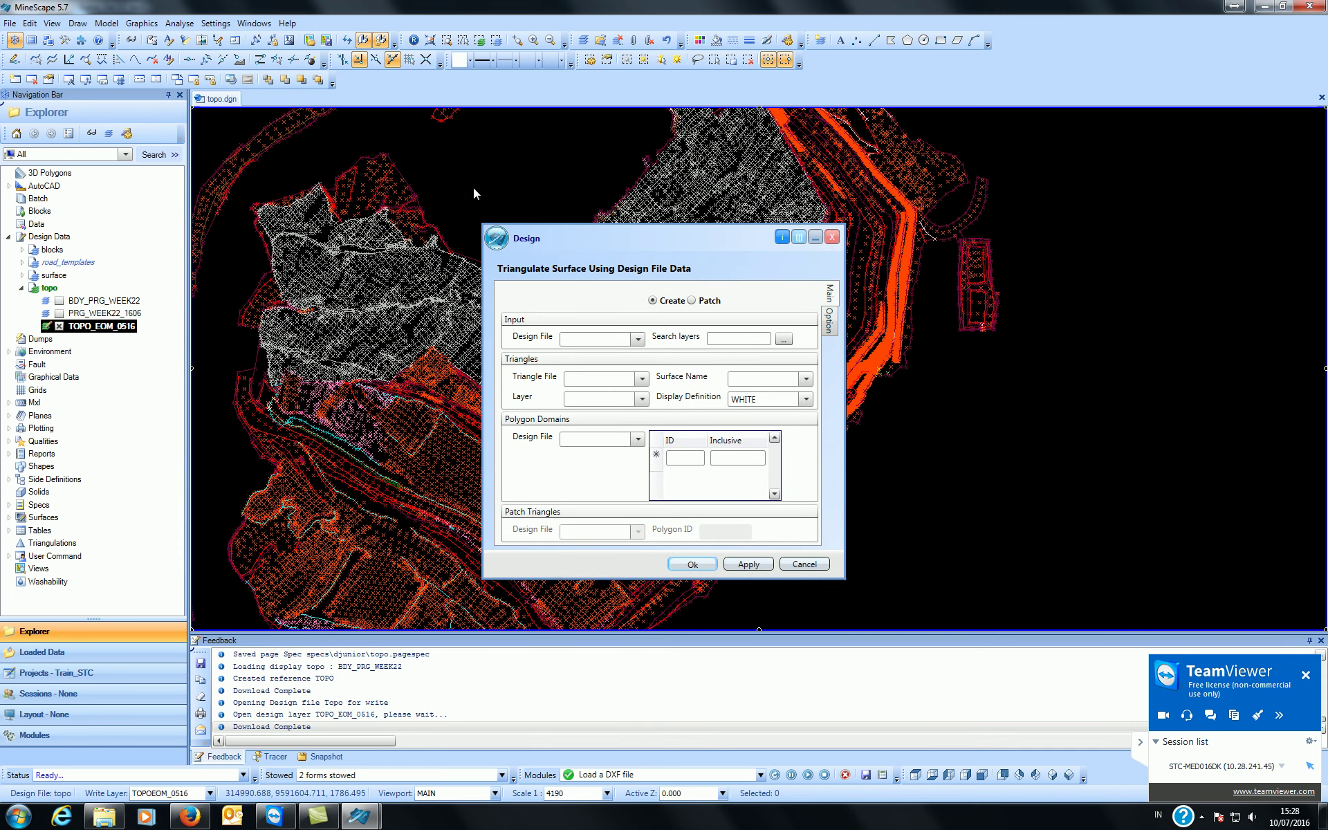
drag(596, 242, 1105, 160)
middle_drag(940, 351, 910, 365)
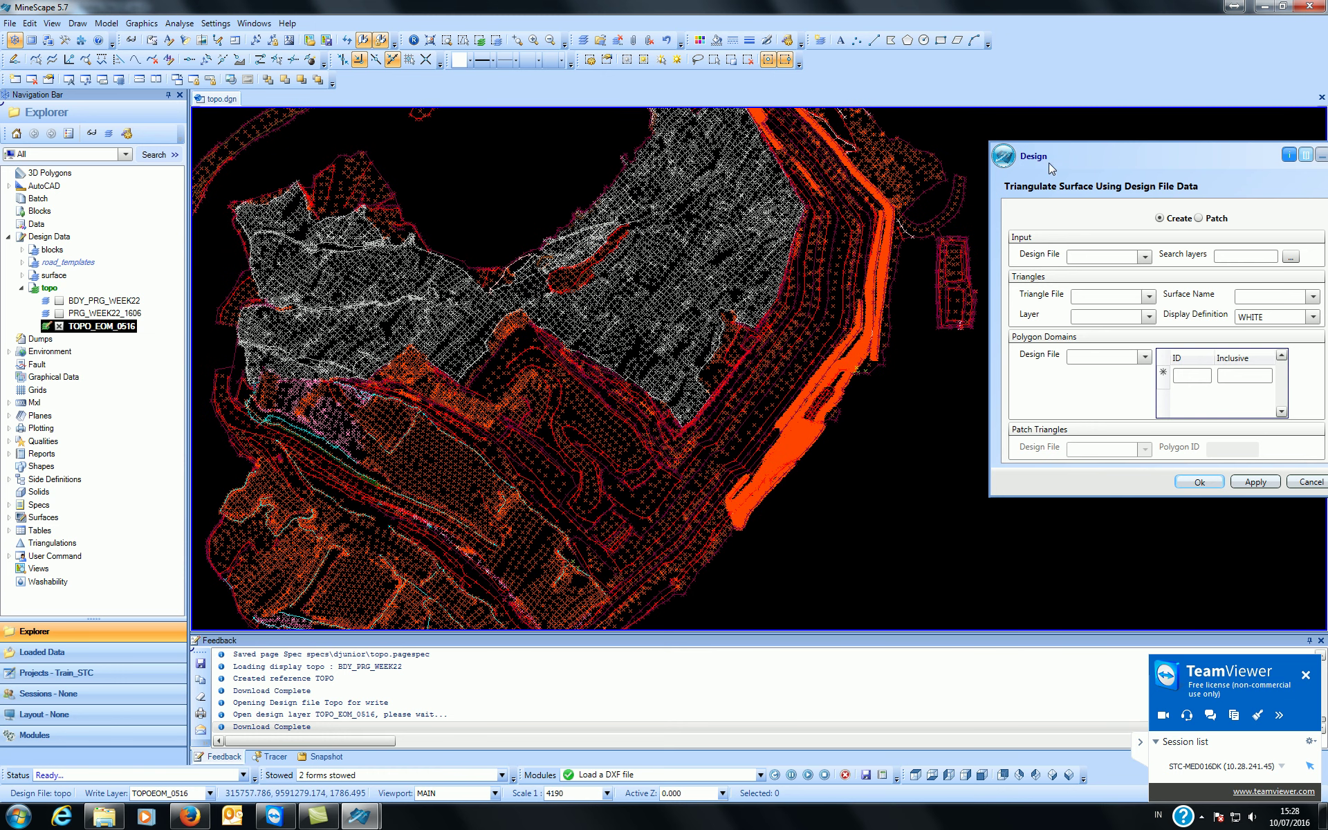
drag(1055, 160, 1008, 186)
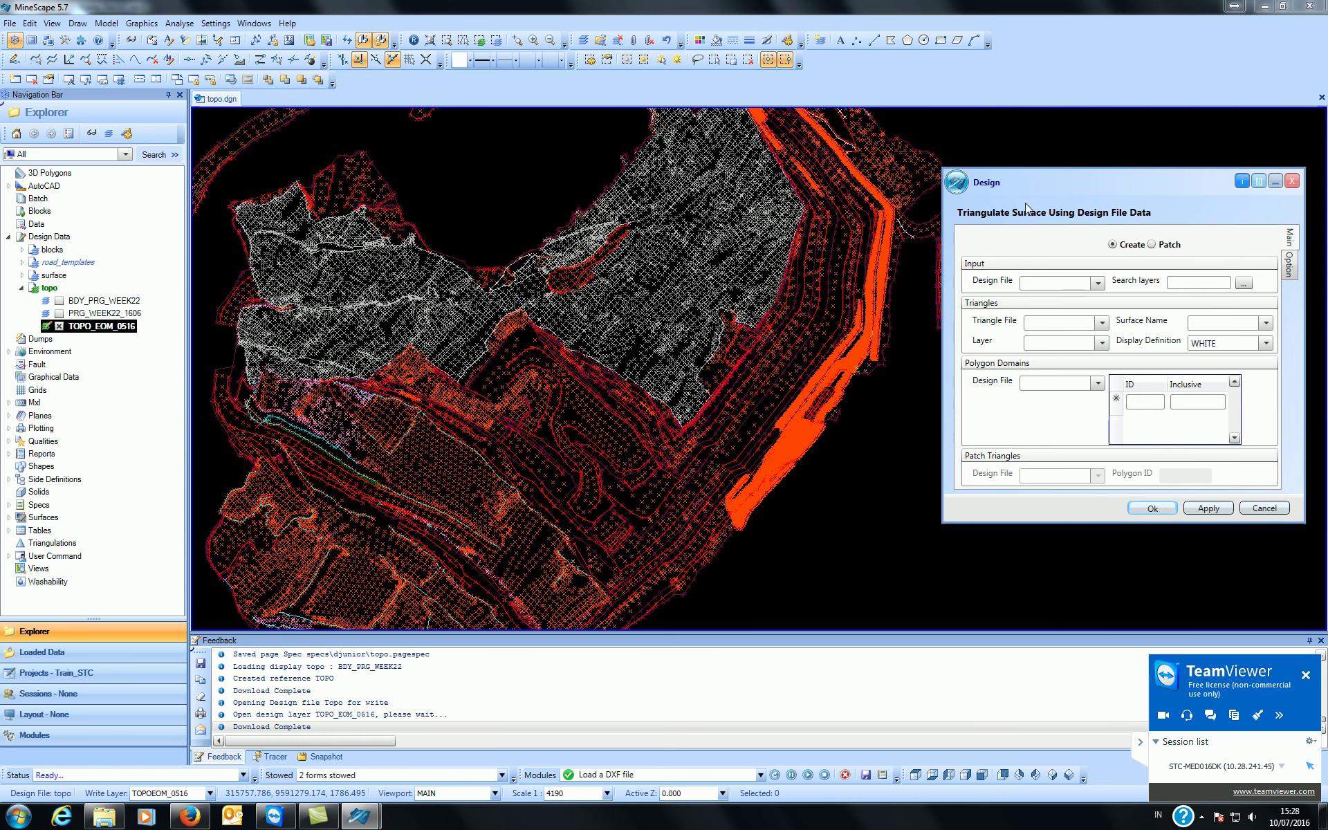
- Set the triangulation input to the topo design file with only the Topo_Eom_0516 layer as search layer
click(1095, 285)
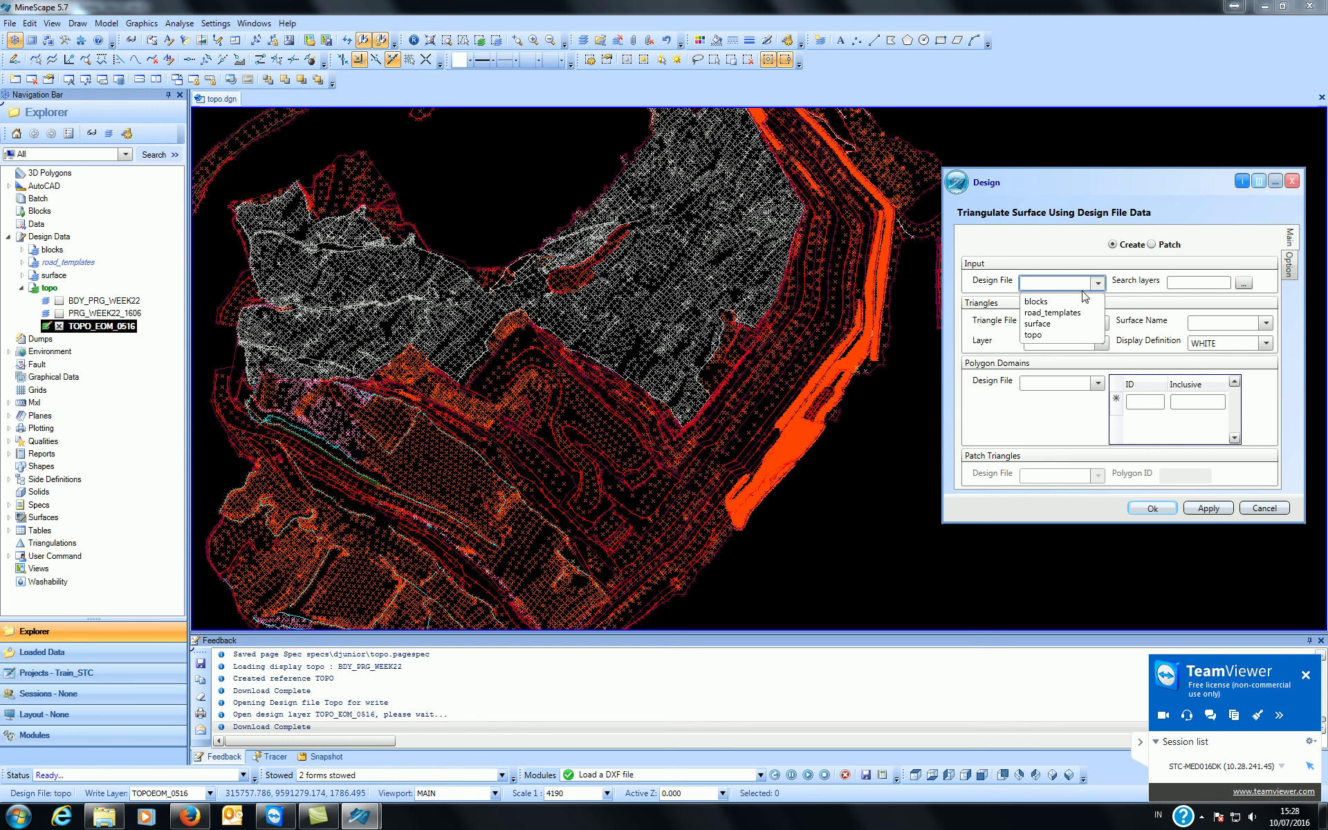
click(1052, 334)
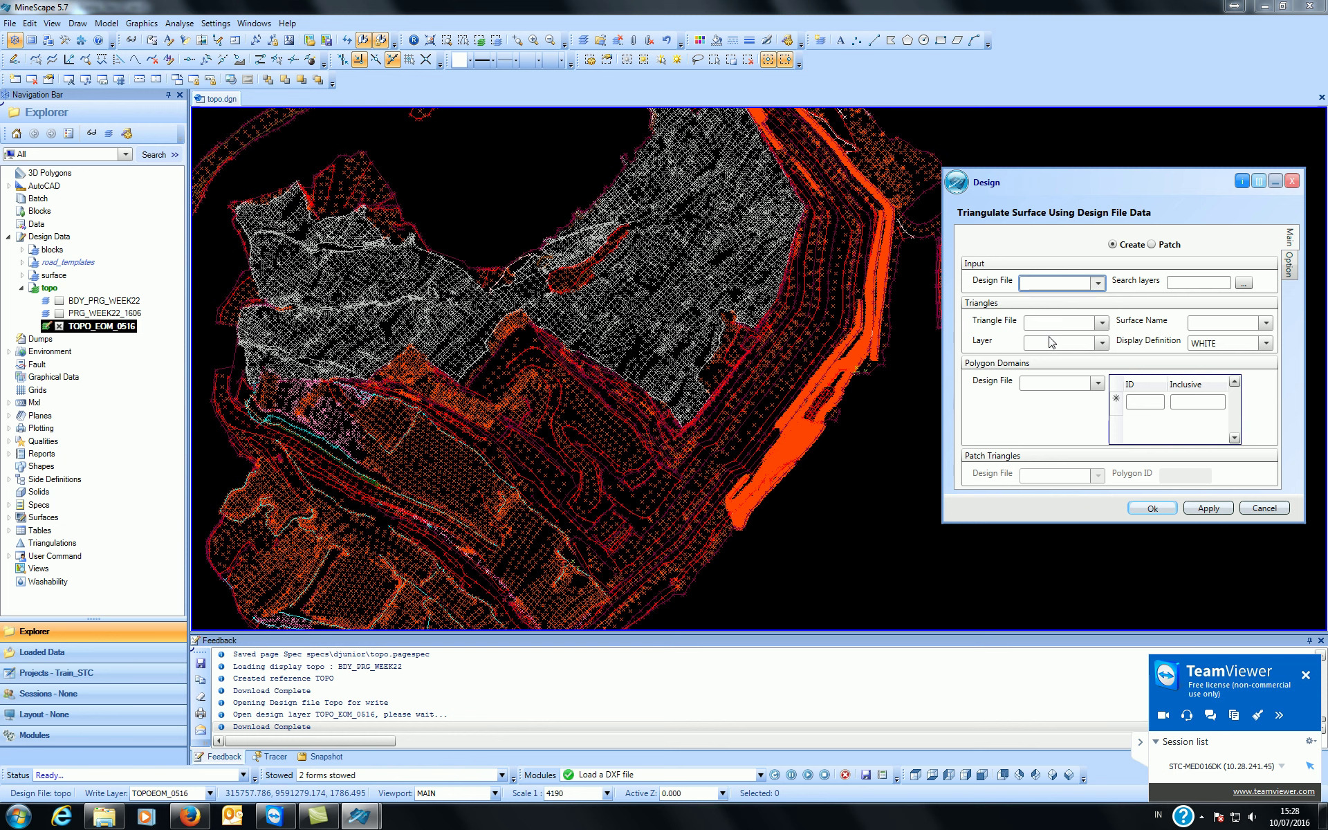
click(1243, 283)
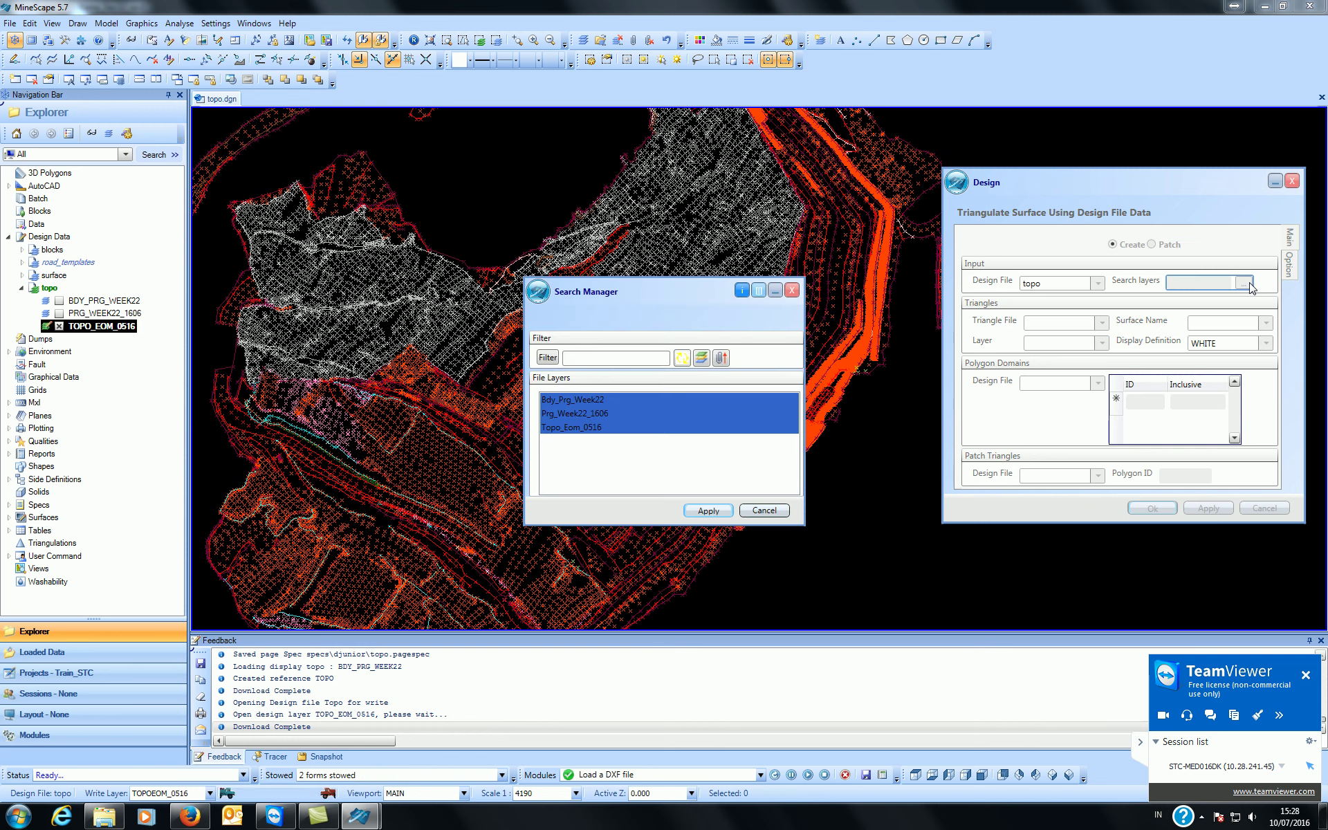
click(571, 427)
click(706, 511)
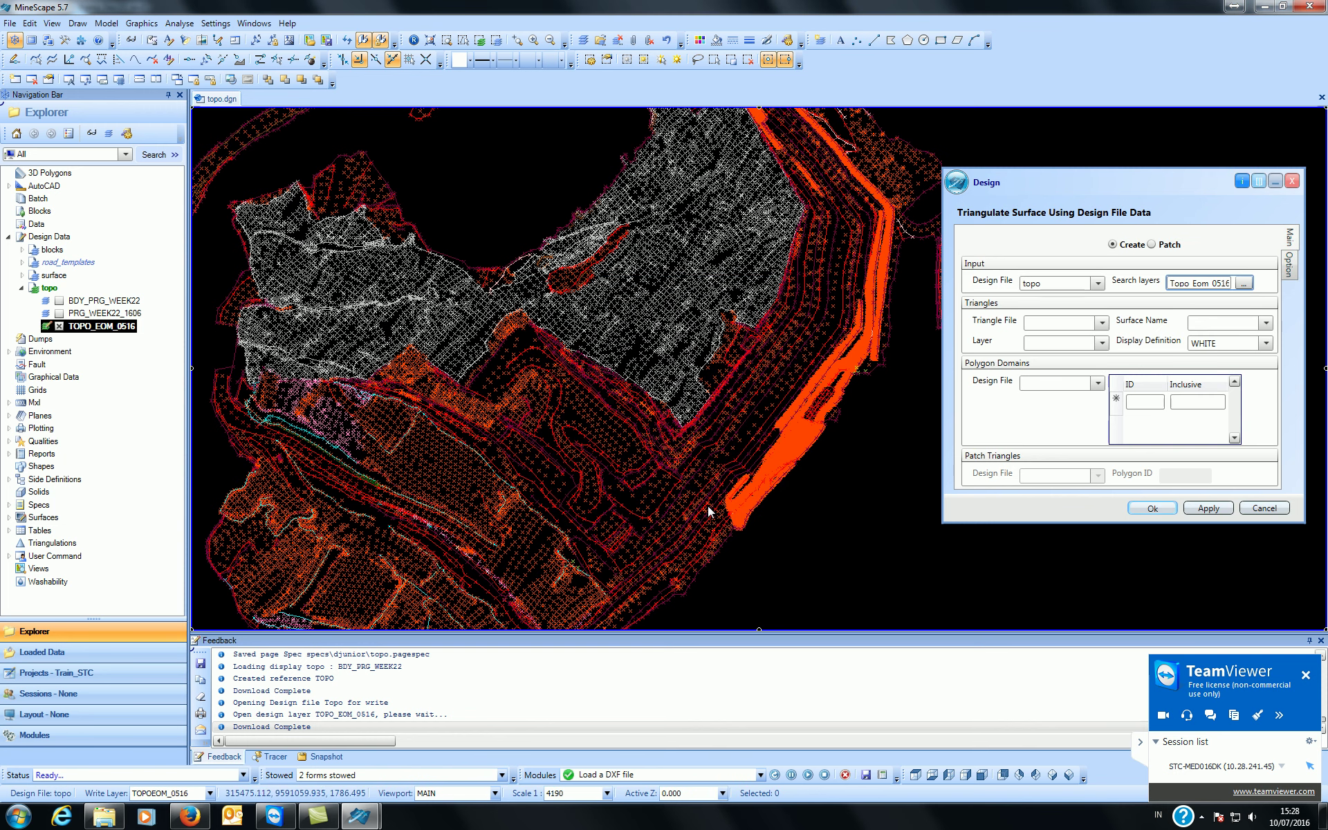
- Set the triangle file to topo and reuse the search layer name Topo_Eom_0516 as the surface name
click(1101, 324)
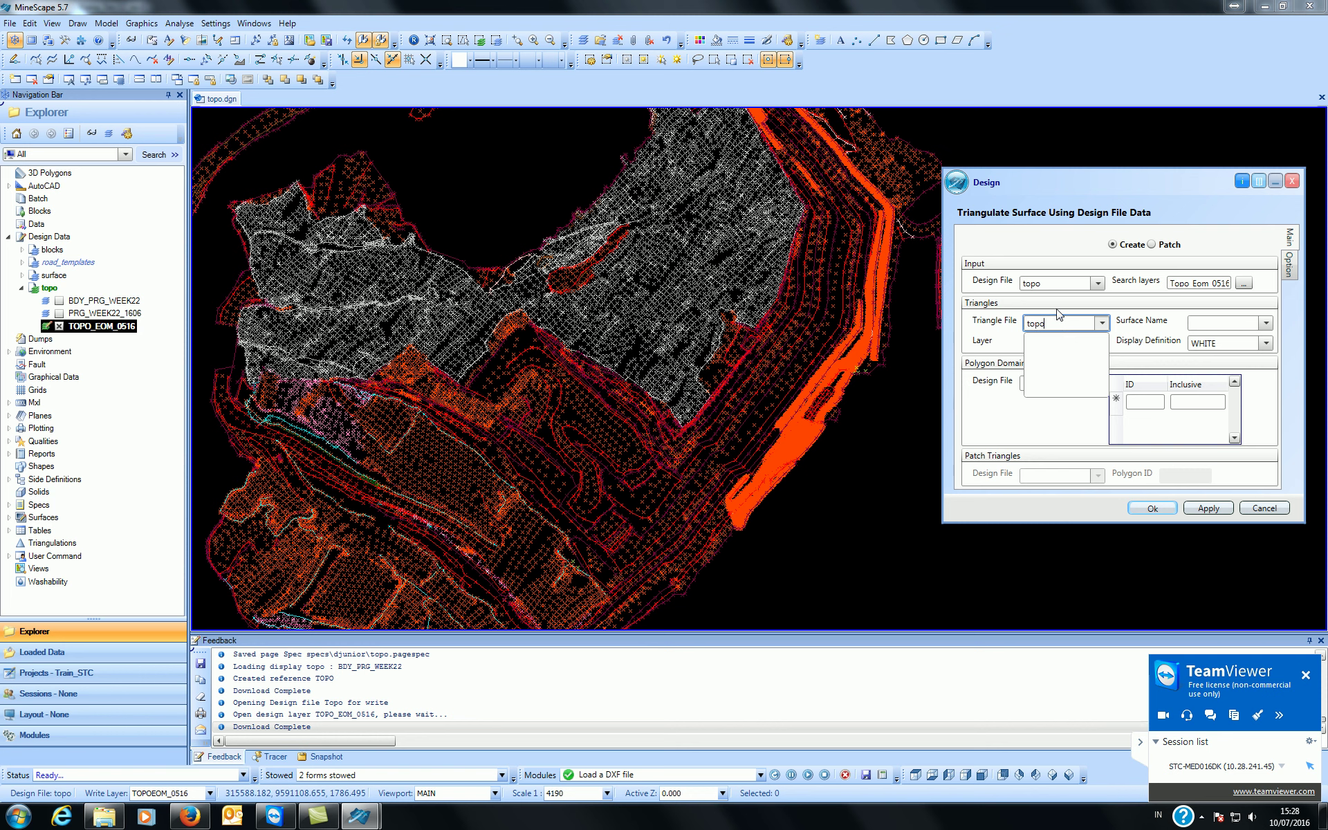
click(1058, 292)
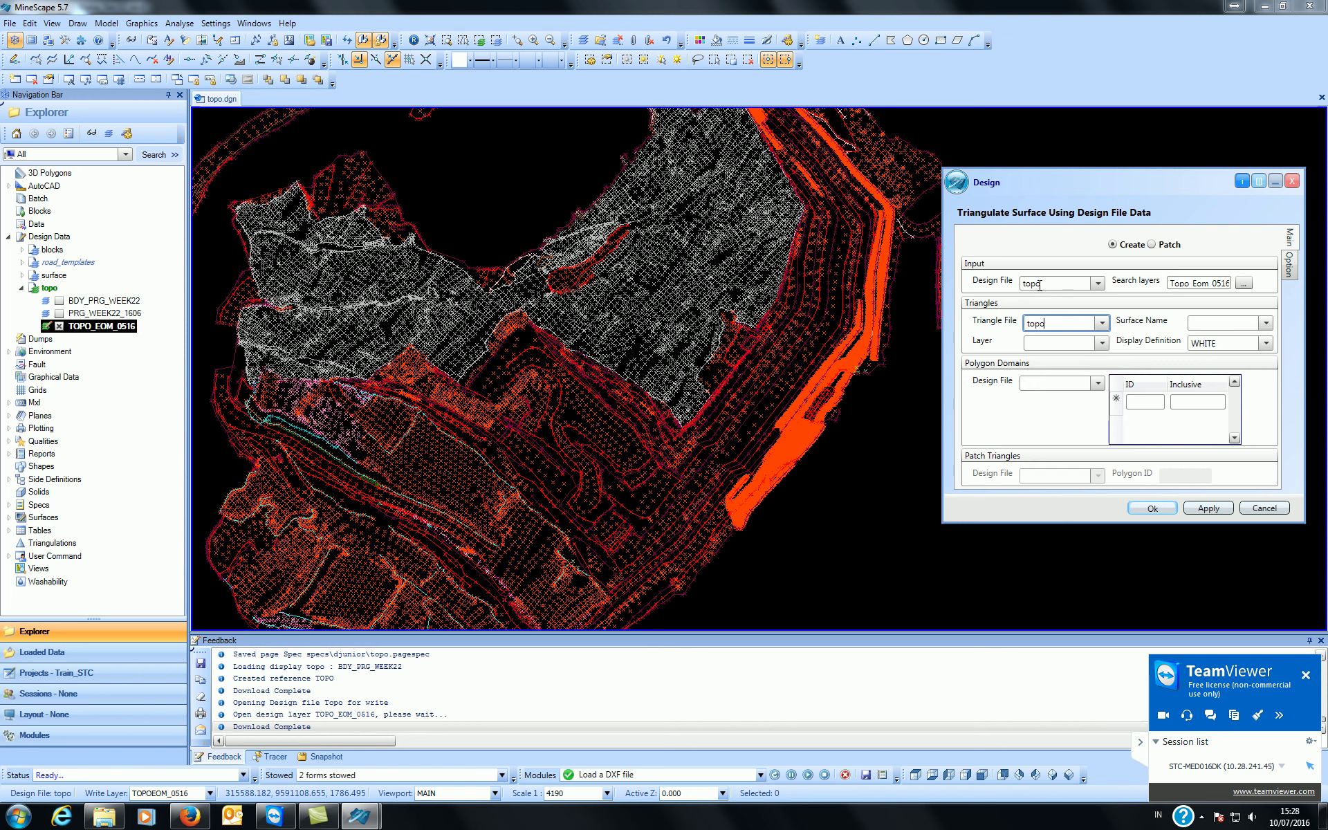
double_click(1178, 284)
drag(1171, 284, 1230, 283)
right_click(1215, 289)
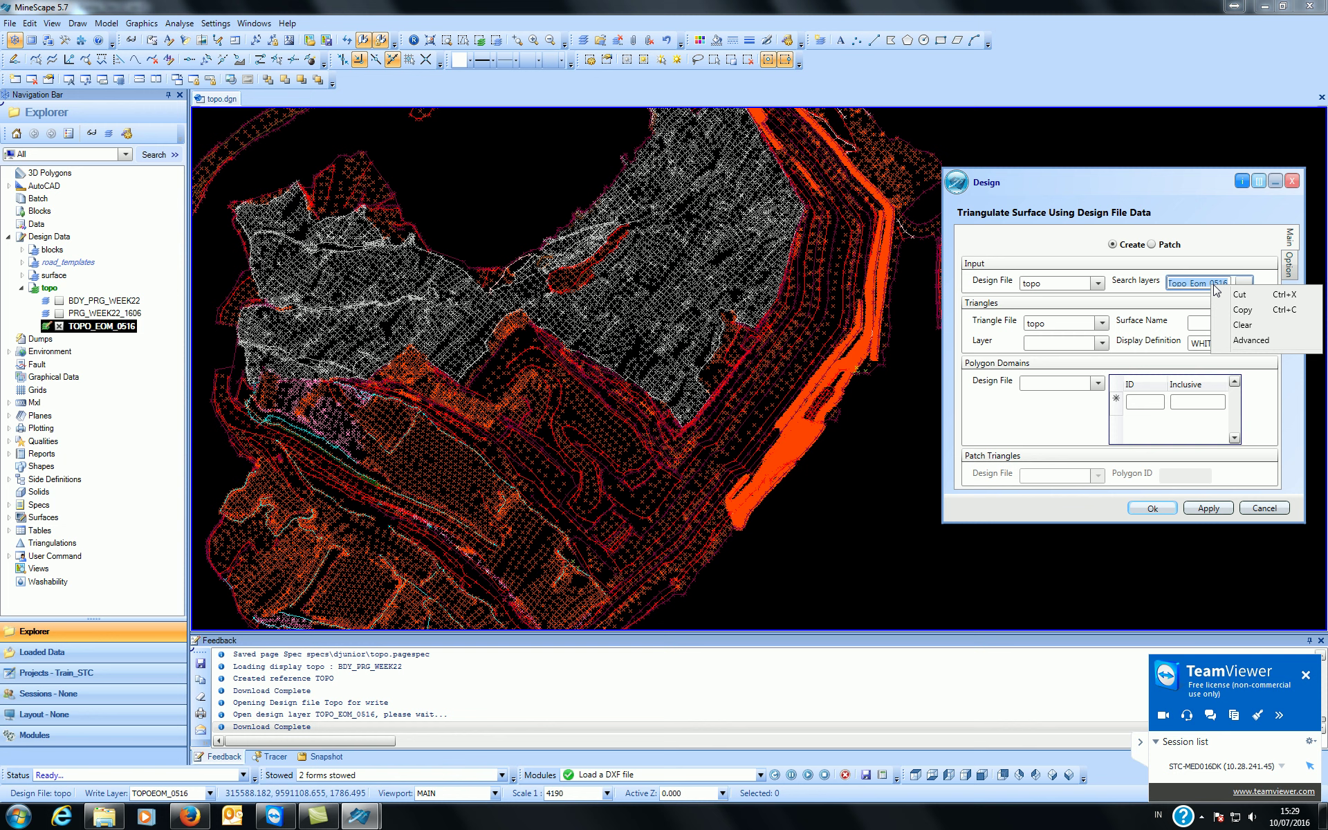
click(1243, 309)
click(1229, 325)
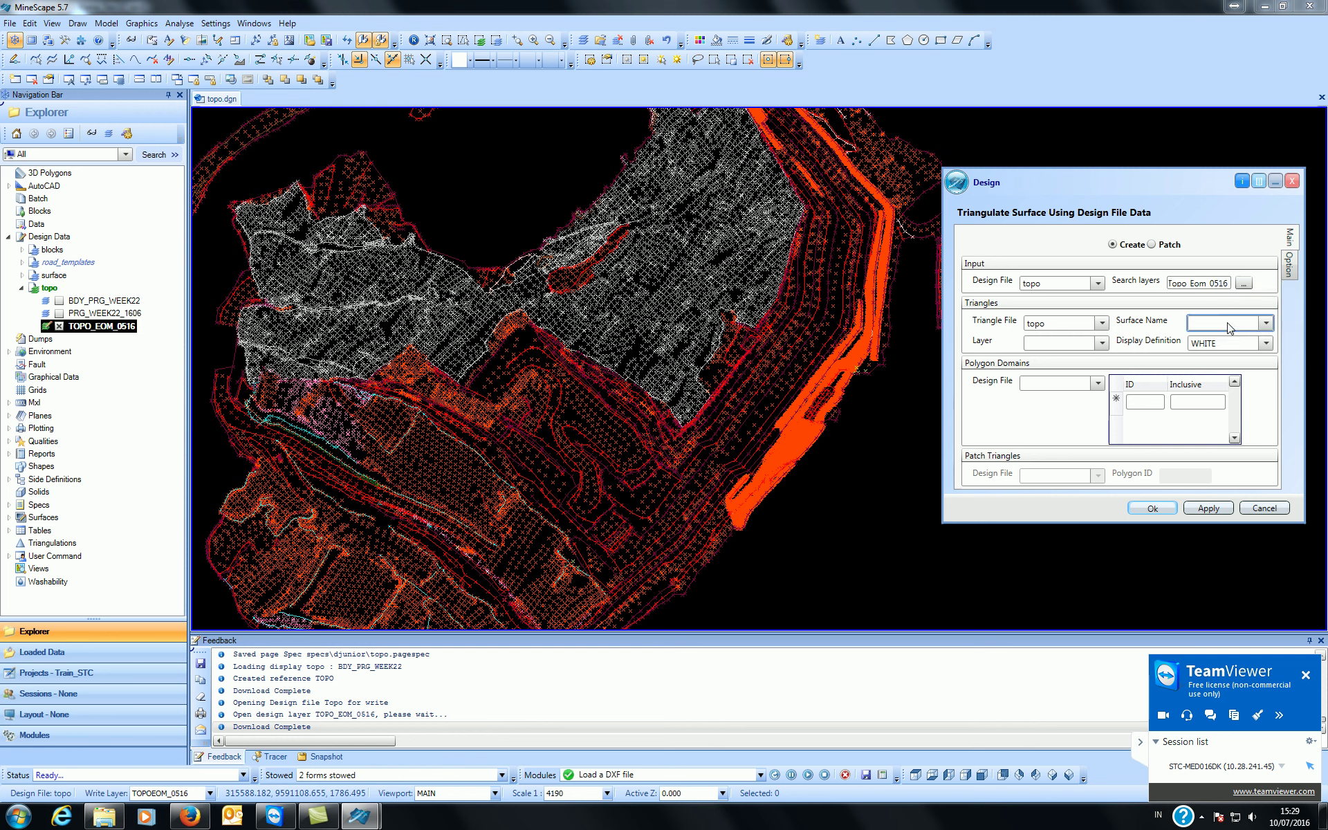
right_click(1228, 327)
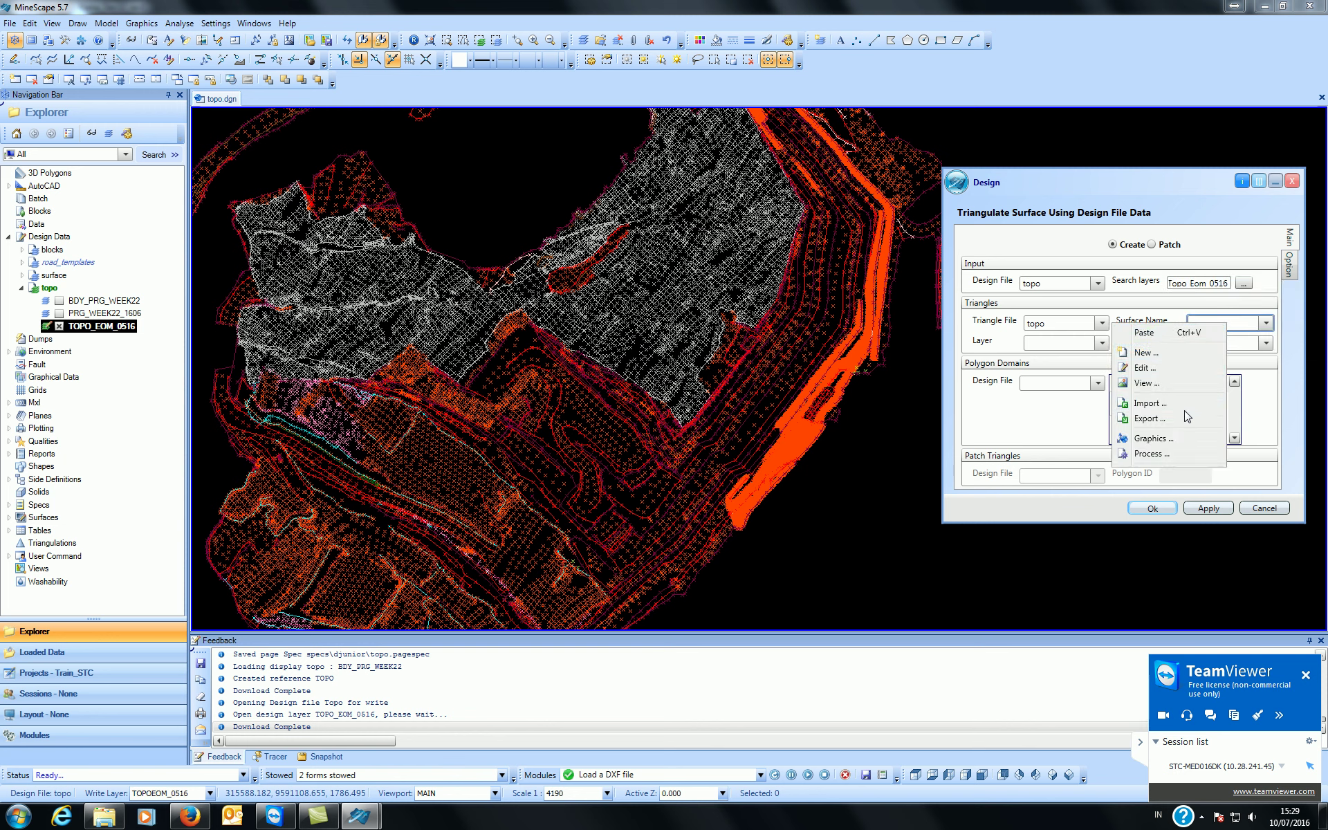
click(1184, 334)
- Set the triangle output layer to Topo_Eom_0516 and its display definition to bisque
click(1074, 345)
right_click(1073, 346)
click(1083, 356)
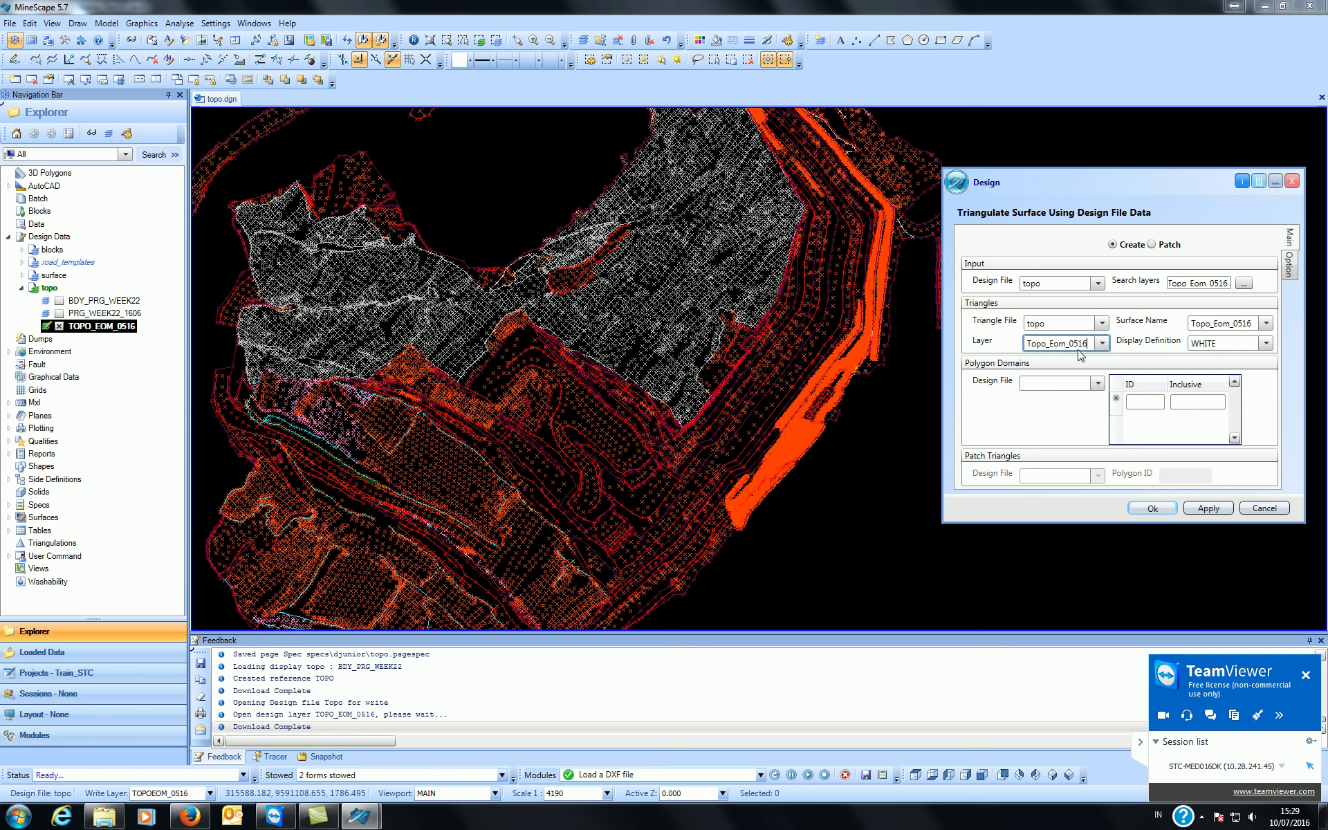
click(1265, 344)
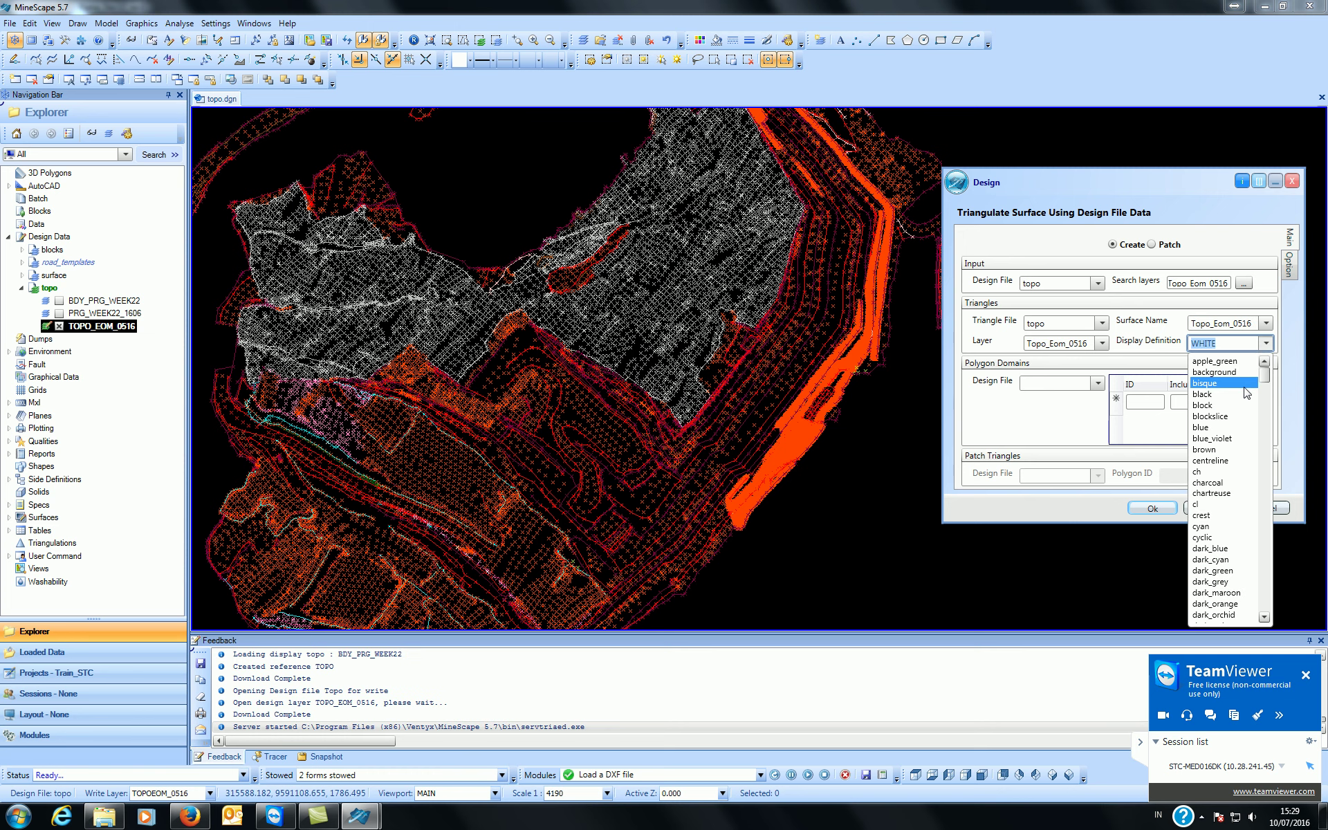
click(1244, 384)
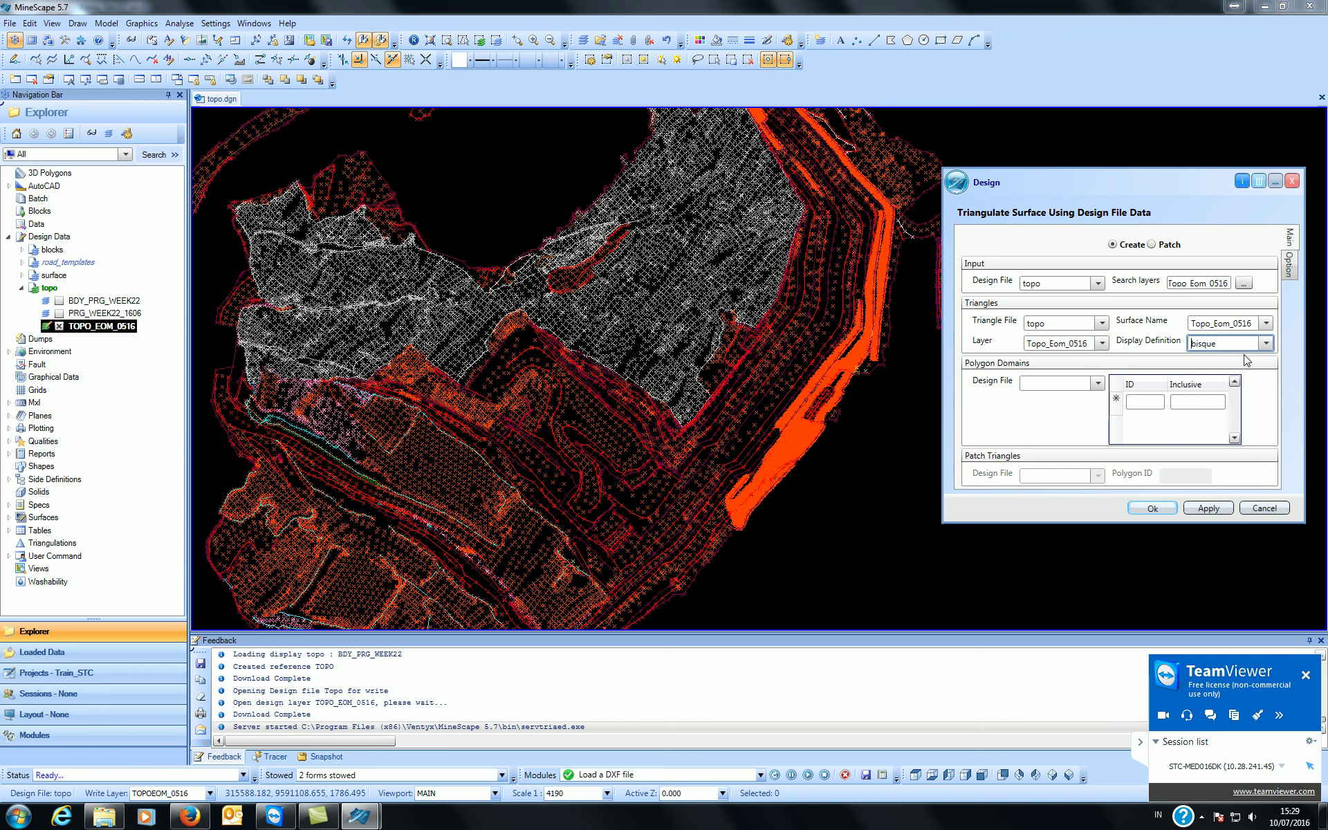
- Pick the main pit's outer boundary line as the polygon domain and set Inclusive to Yes
click(1143, 403)
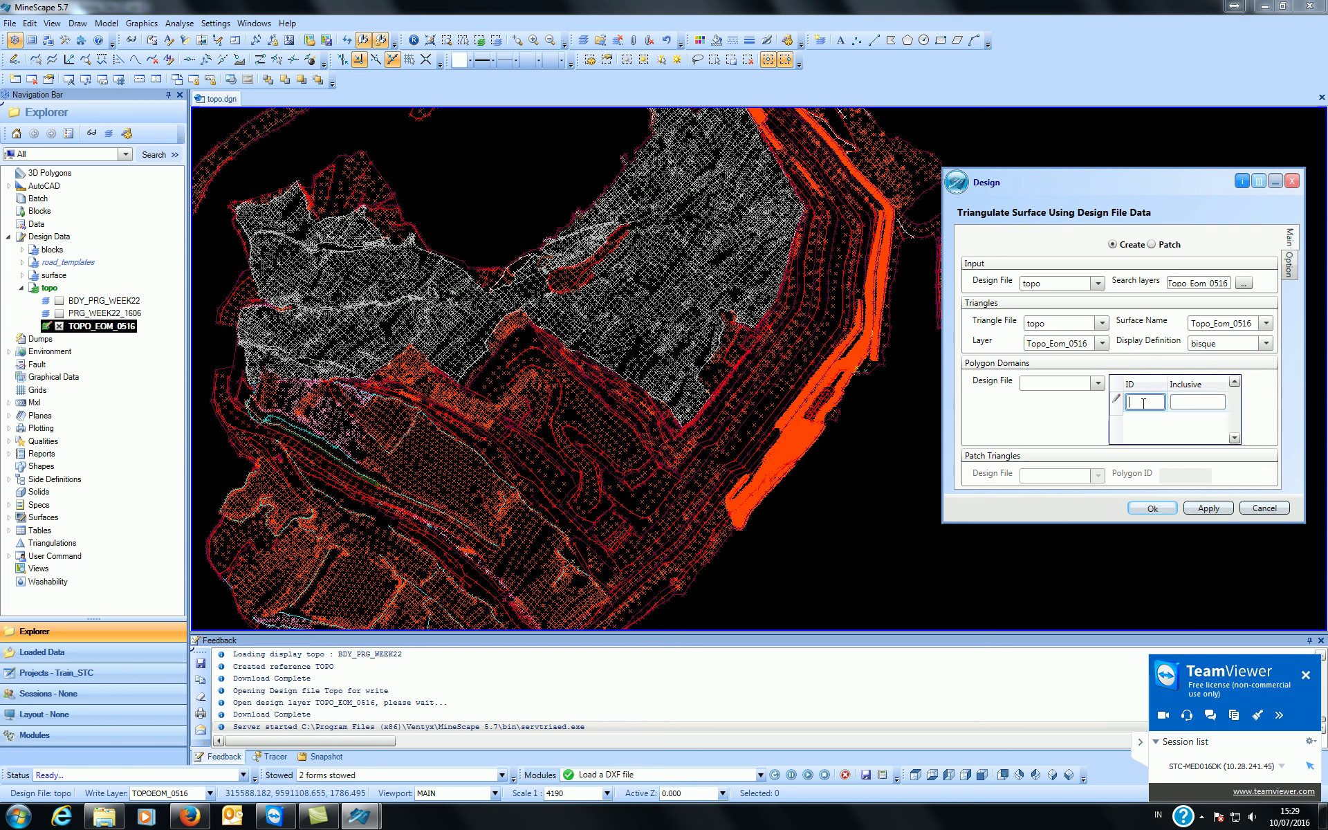
right_click(1143, 404)
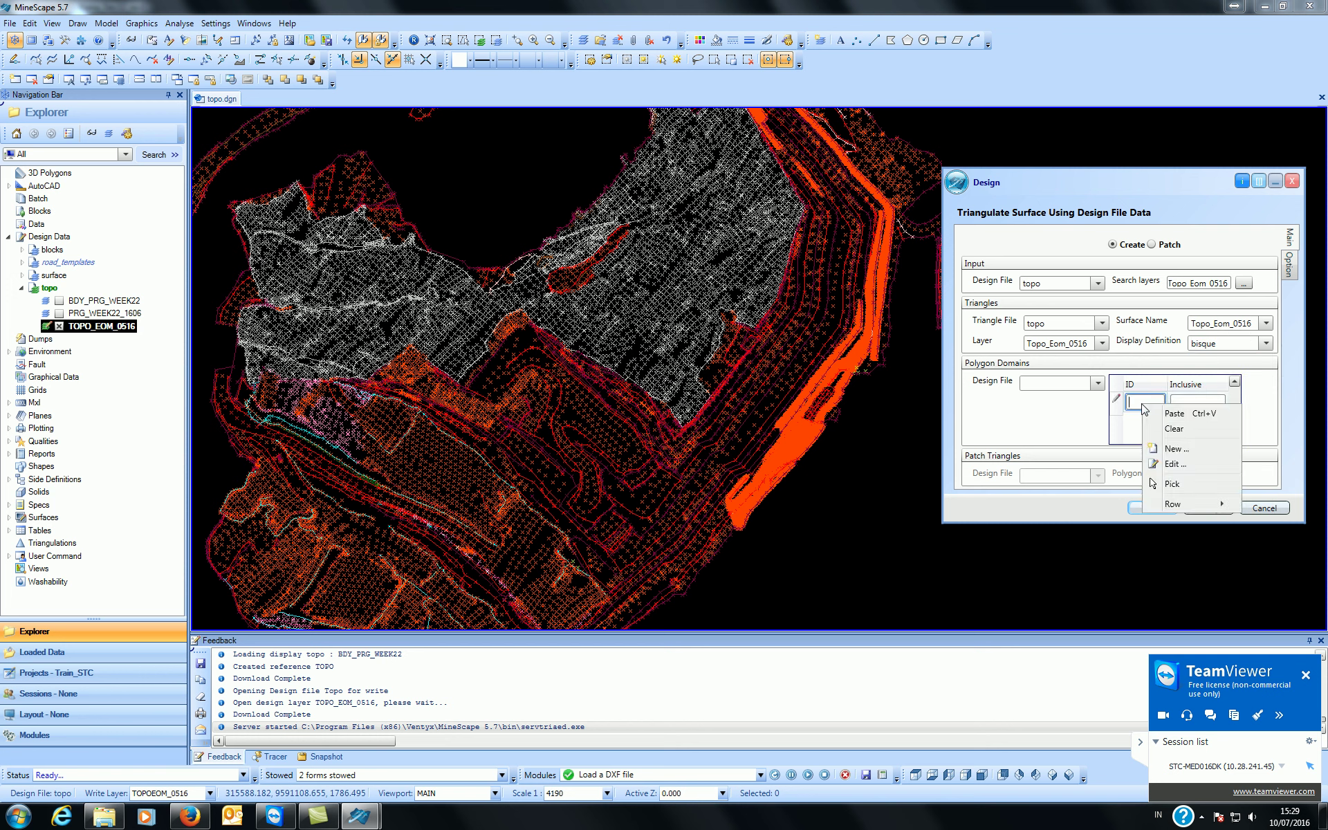
click(1170, 483)
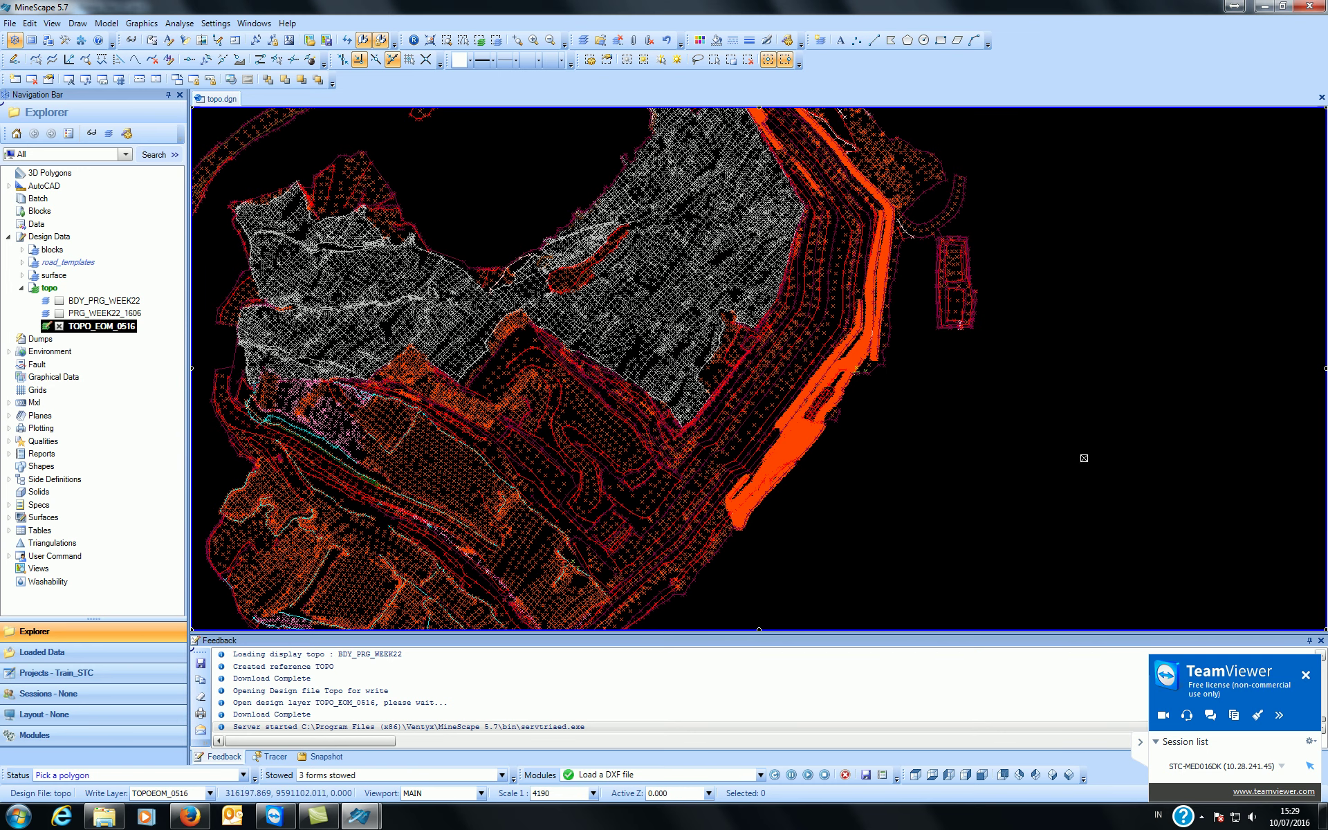
scroll(874, 373, up, 3)
click(877, 378)
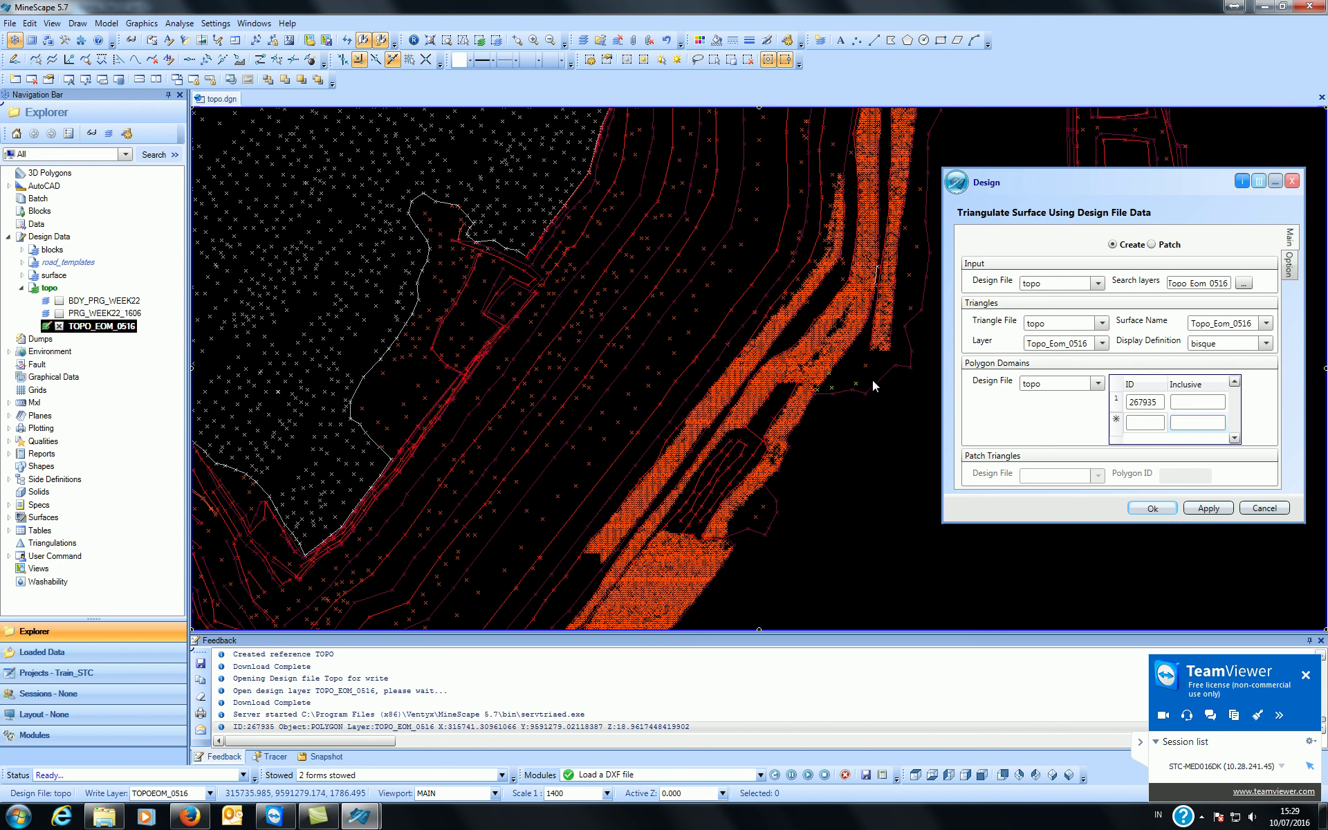
click(1217, 400)
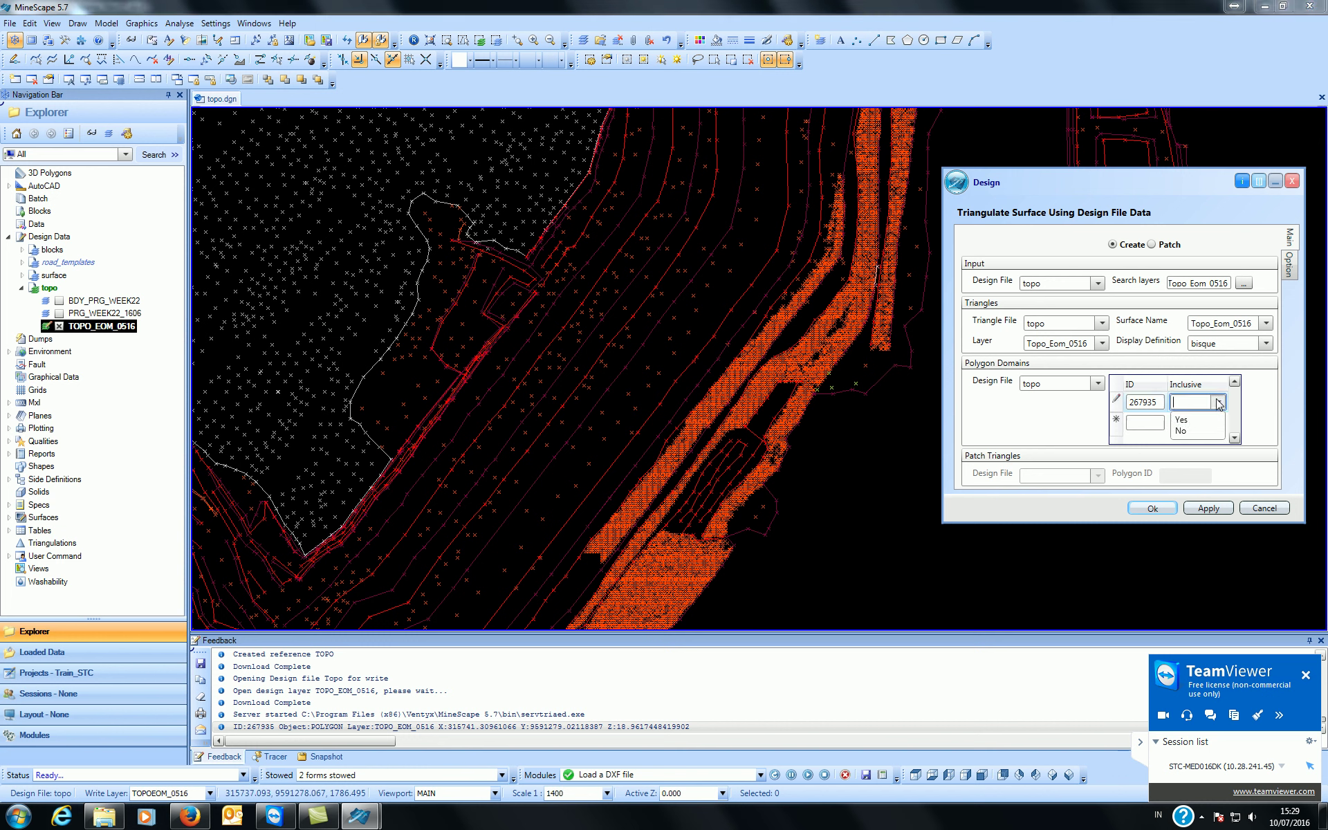
click(1212, 420)
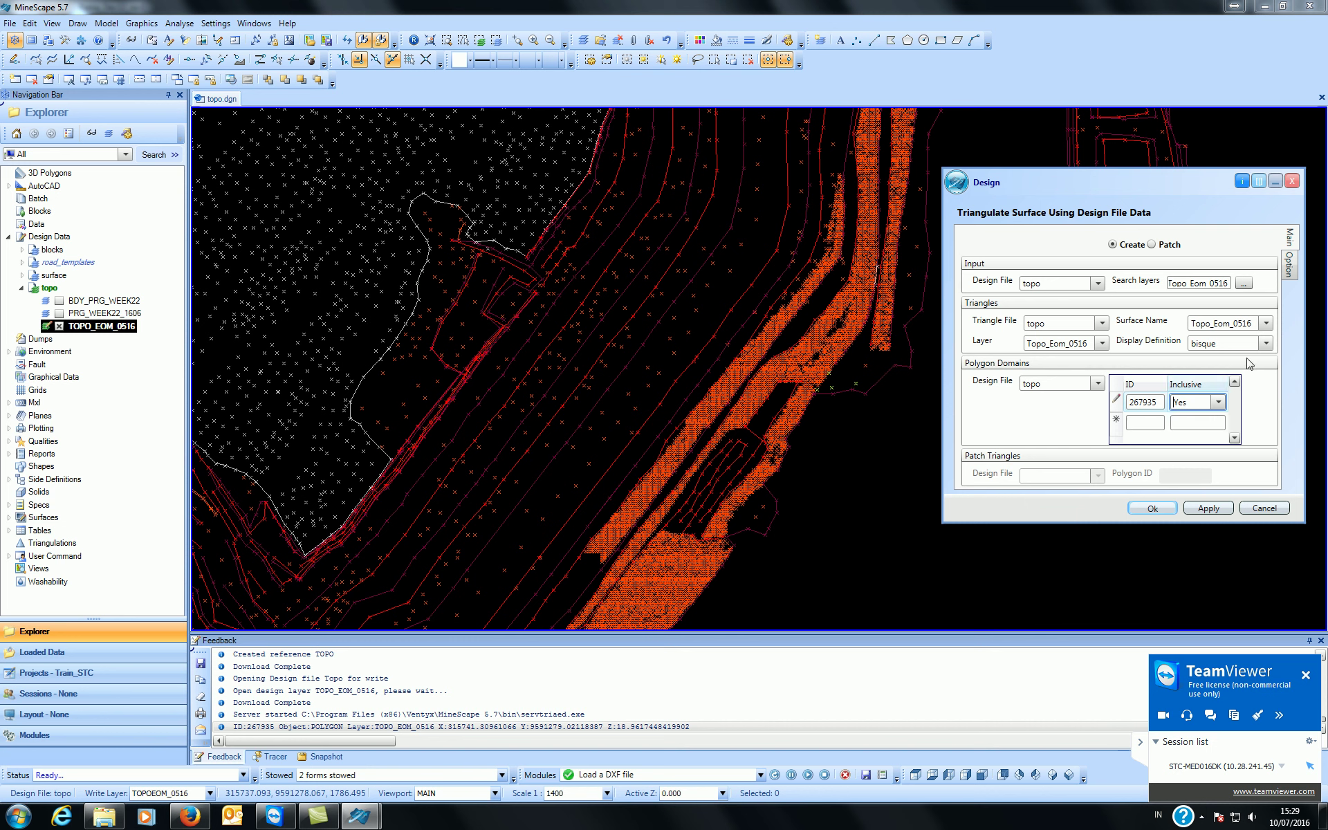
- Open the additional triangulation options and examine the Convexity setting against the pit's outer boundary
click(1294, 275)
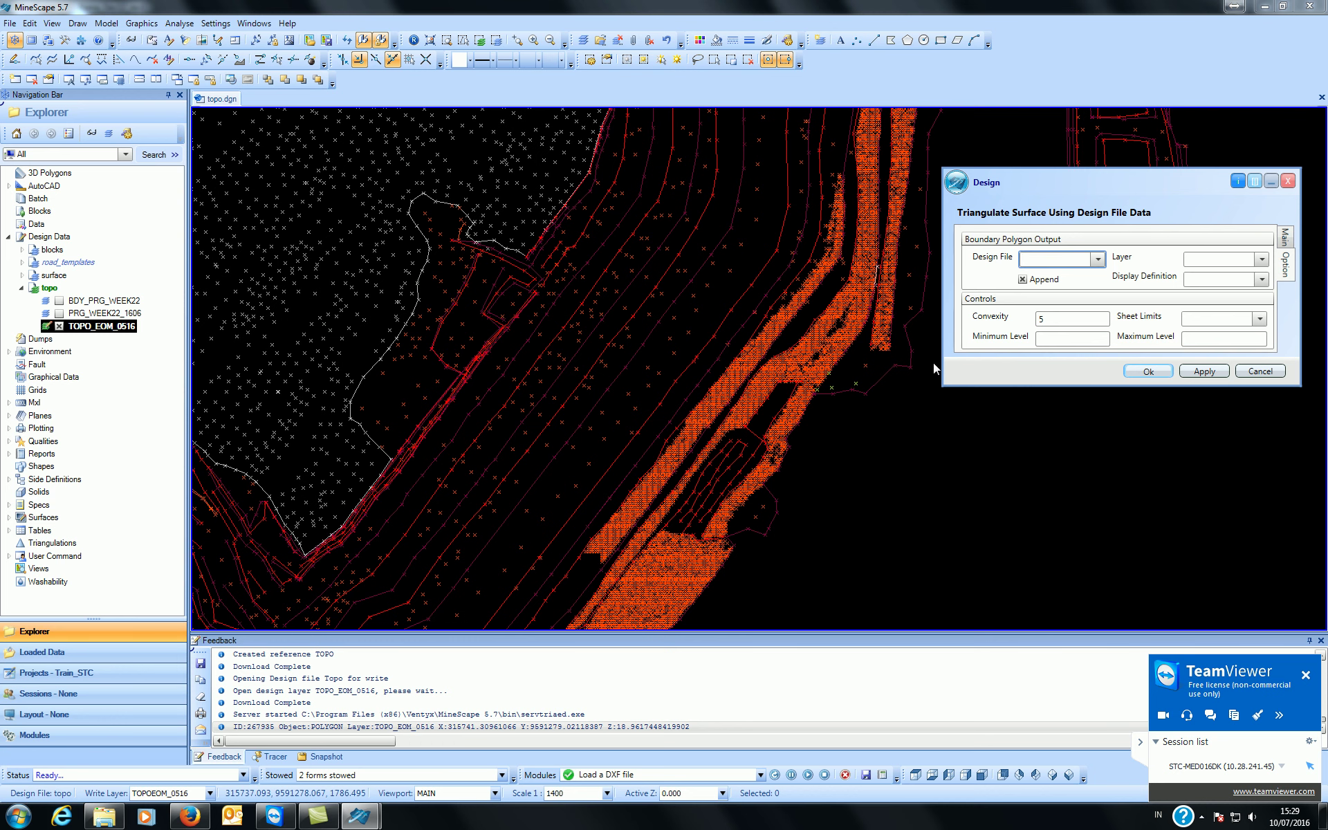
middle_drag(916, 422, 896, 401)
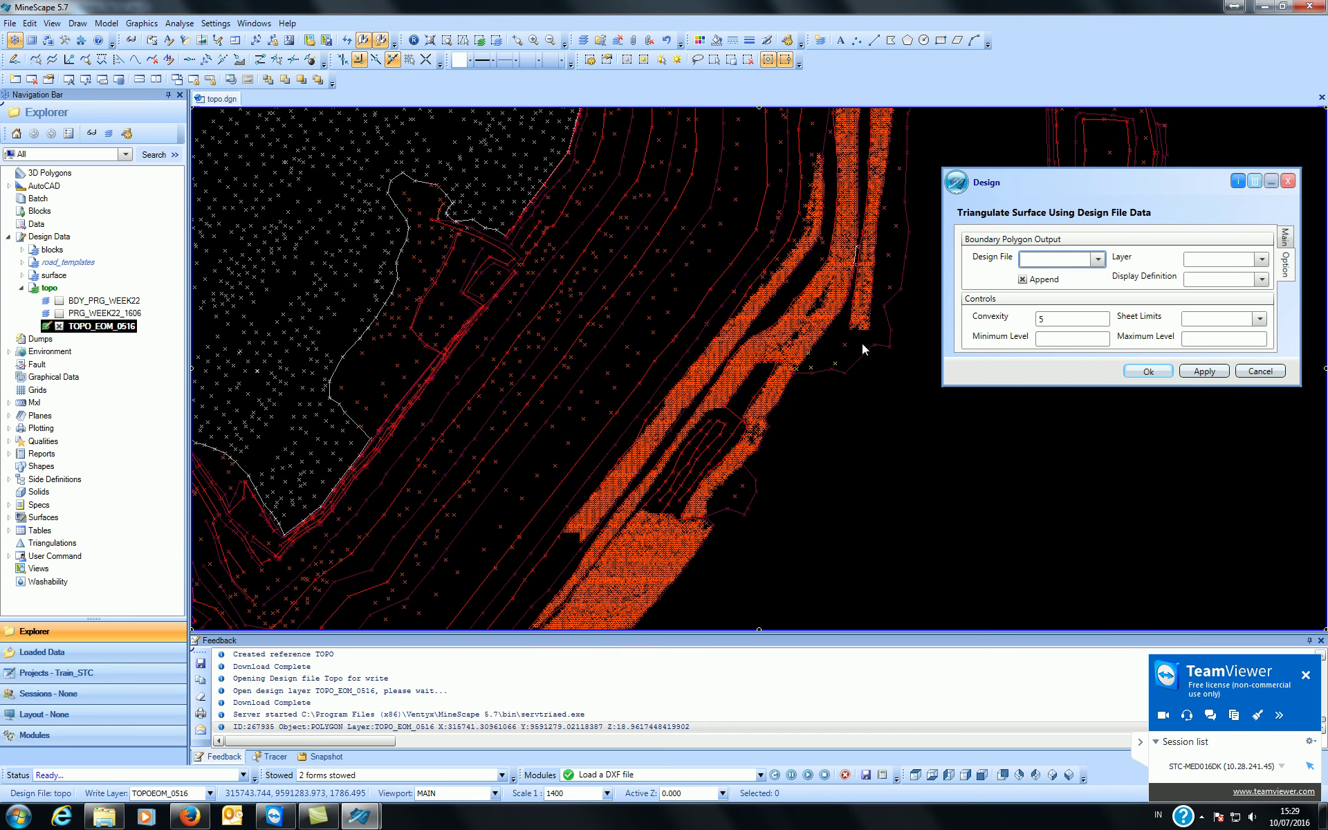
middle_drag(906, 293, 889, 288)
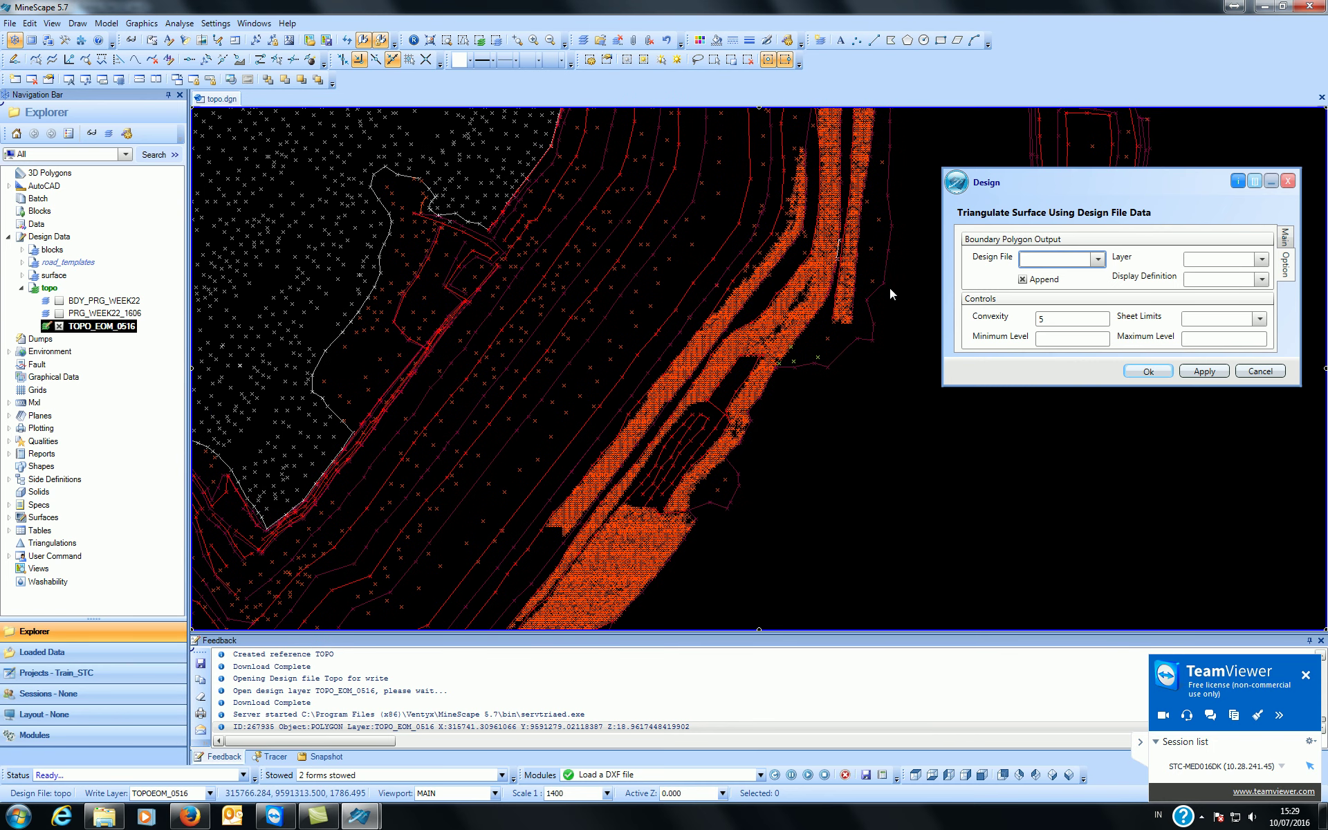
click(1048, 320)
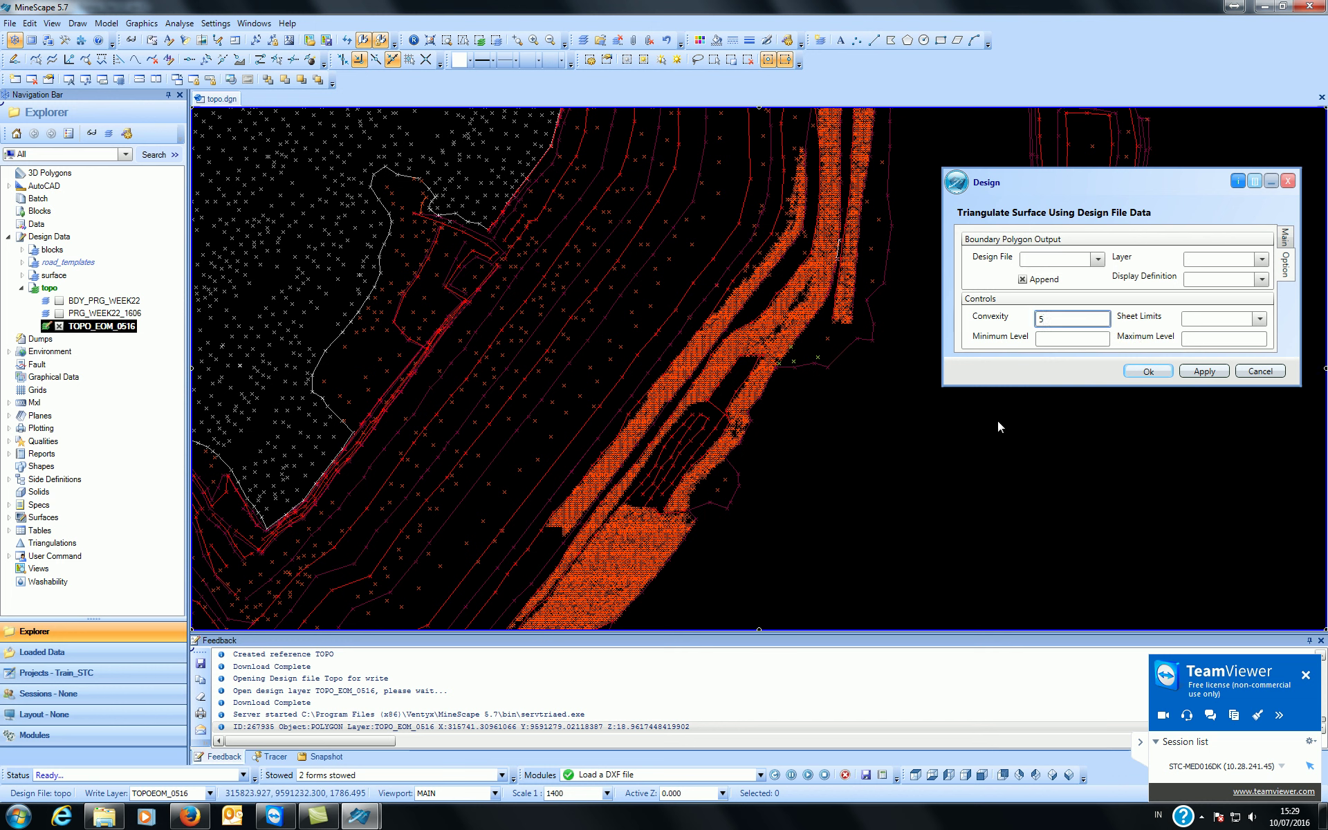
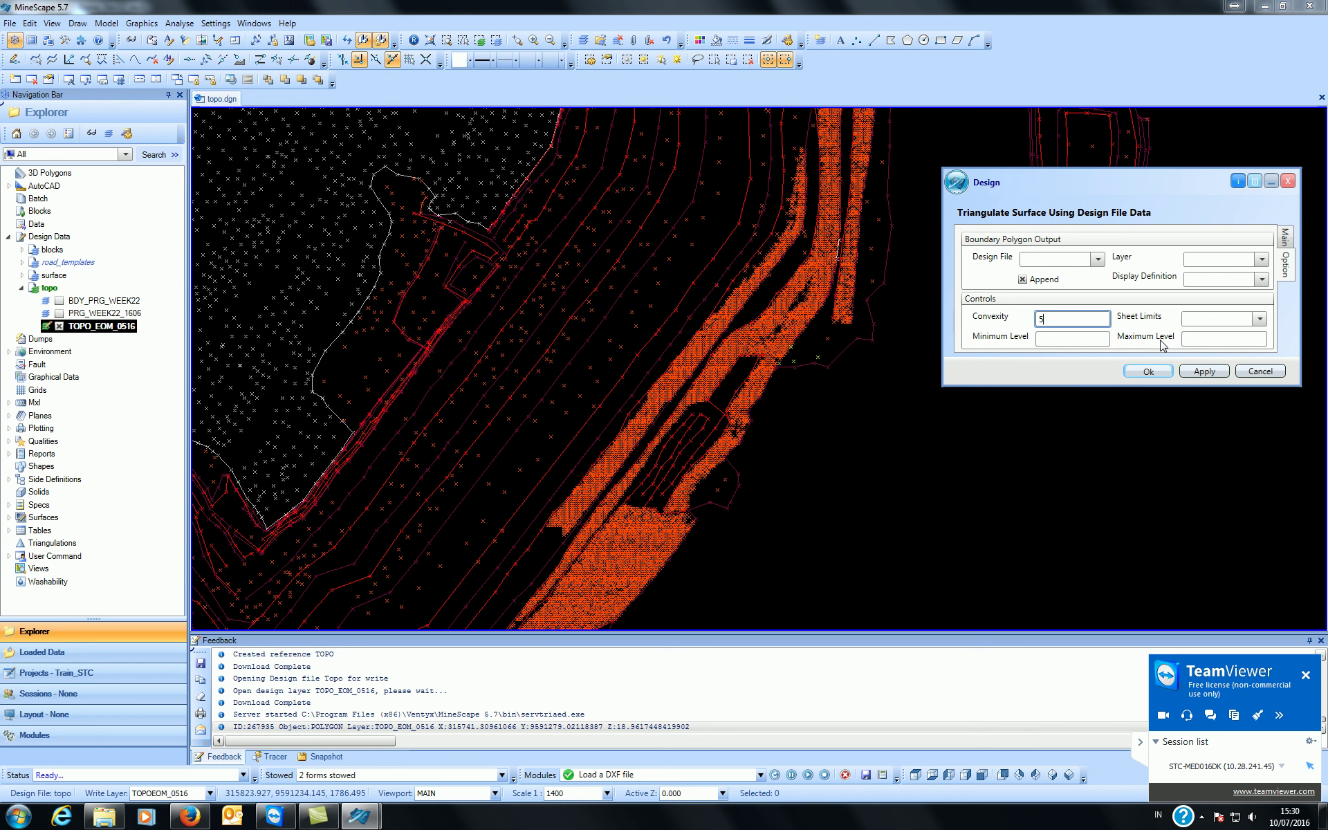
- Set the boundary polygon output to design file topo, layer BDY_PRG_WEEK22 and display definition apple_green
click(1199, 262)
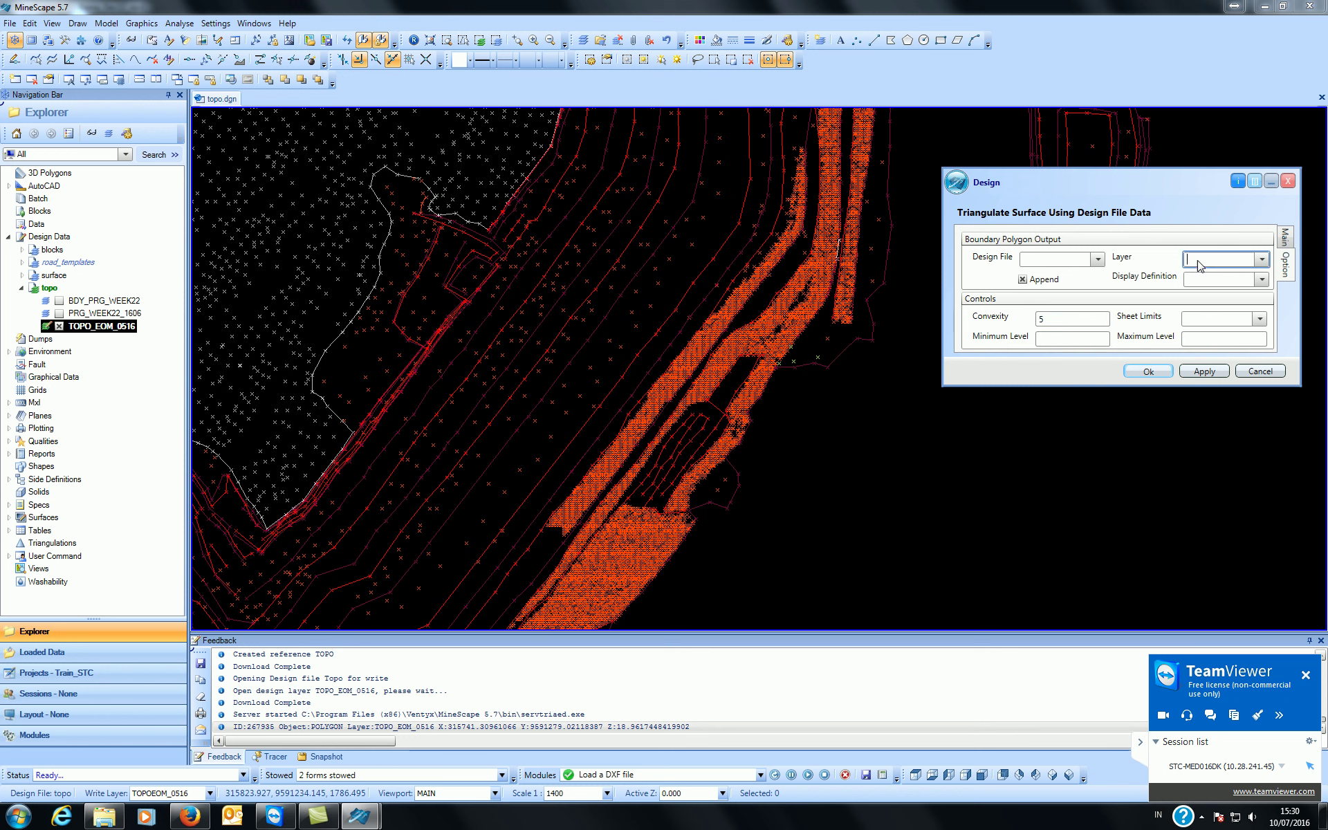
click(1077, 261)
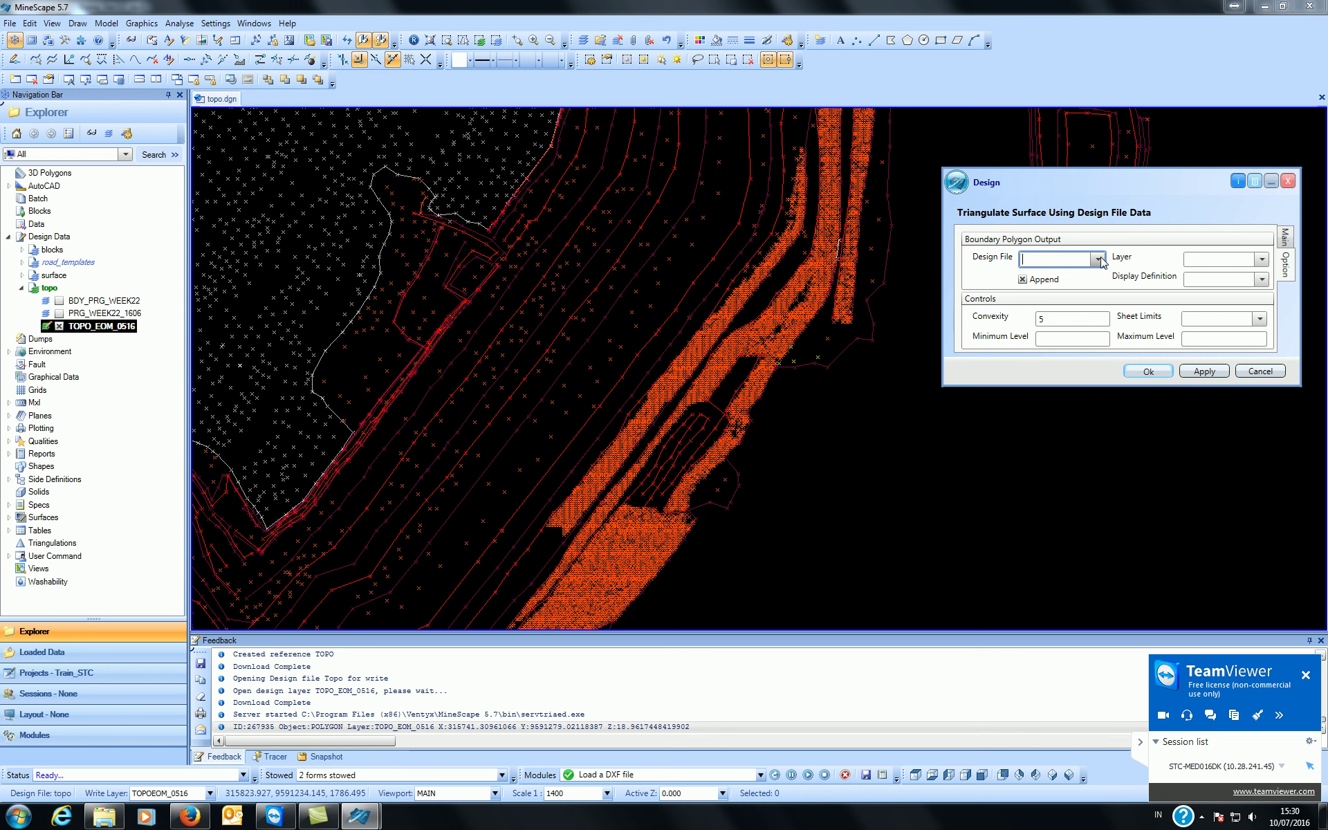
click(1099, 260)
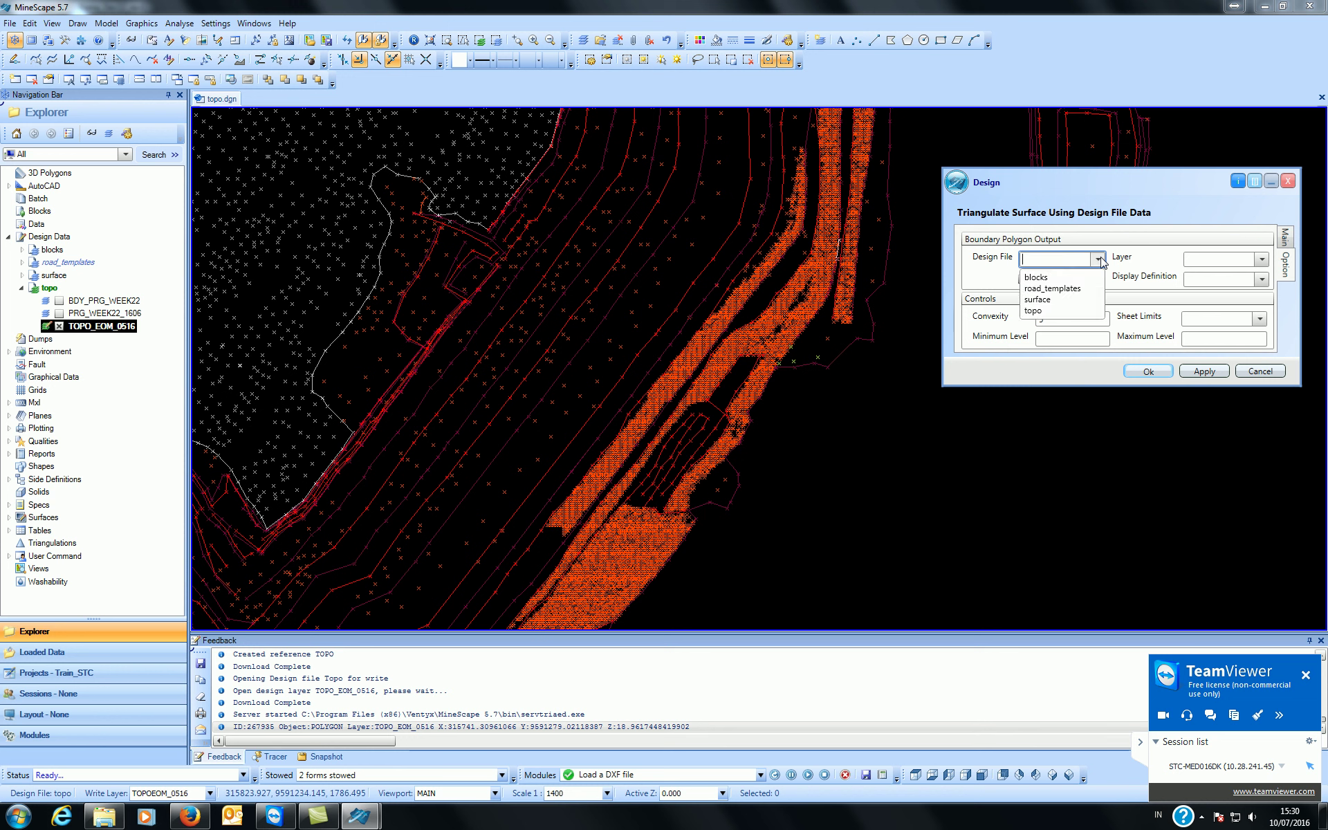
click(1082, 311)
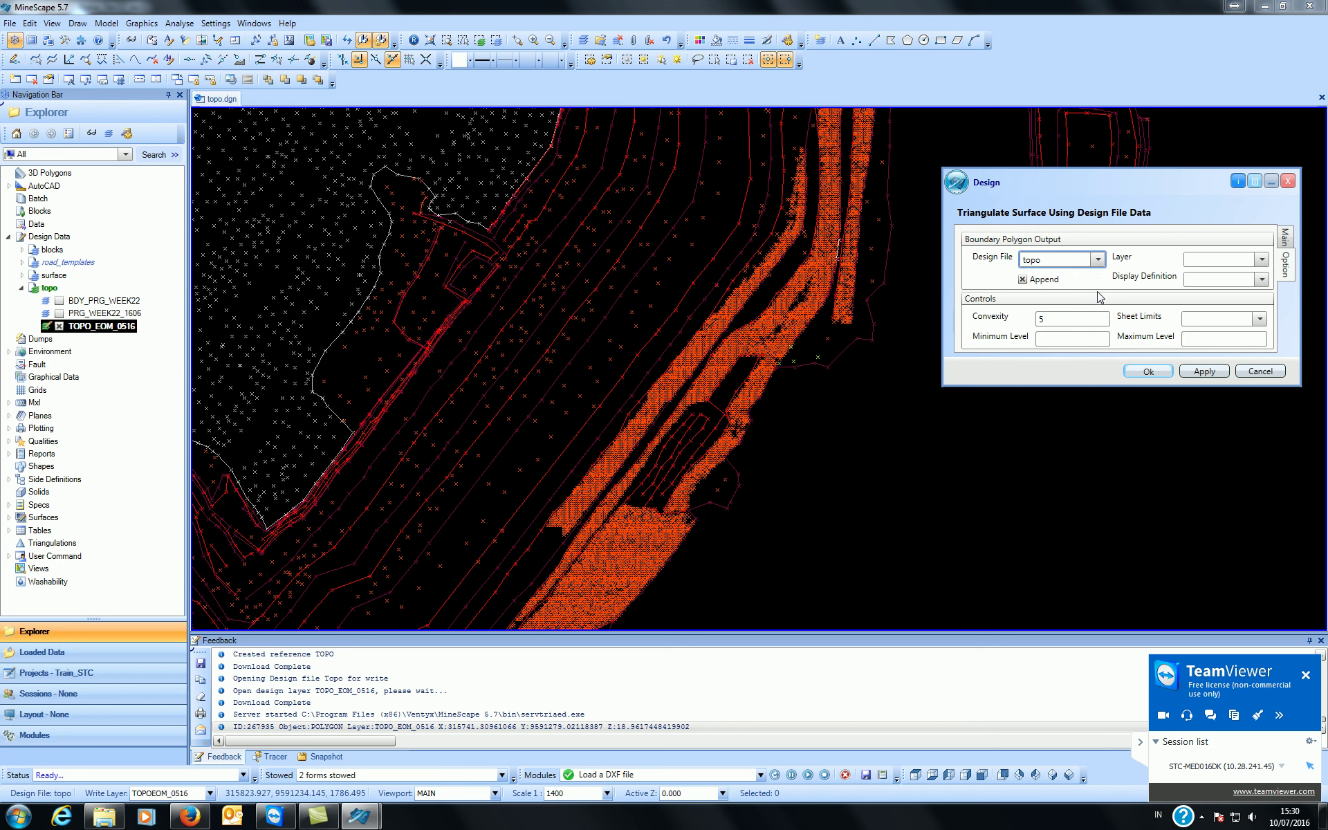
click(1260, 260)
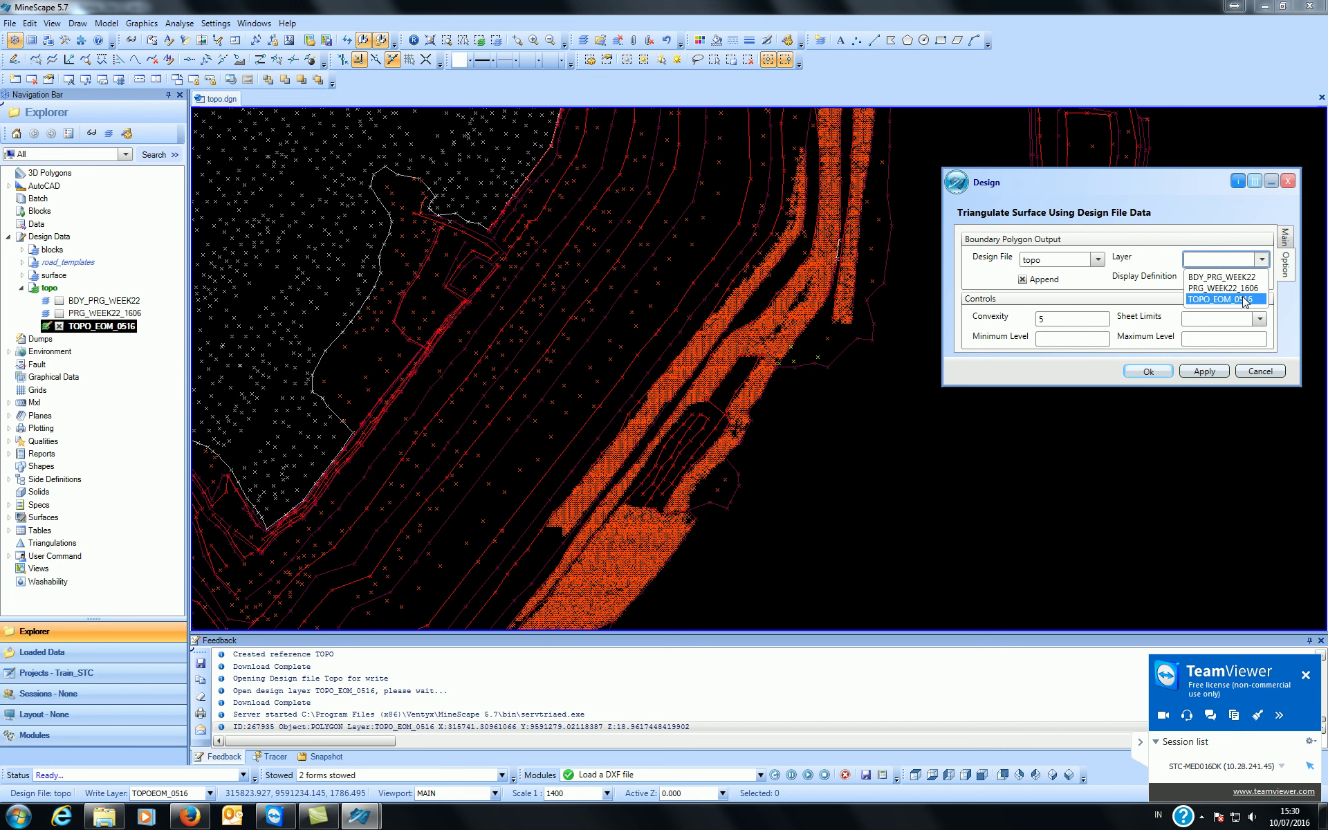
click(1243, 283)
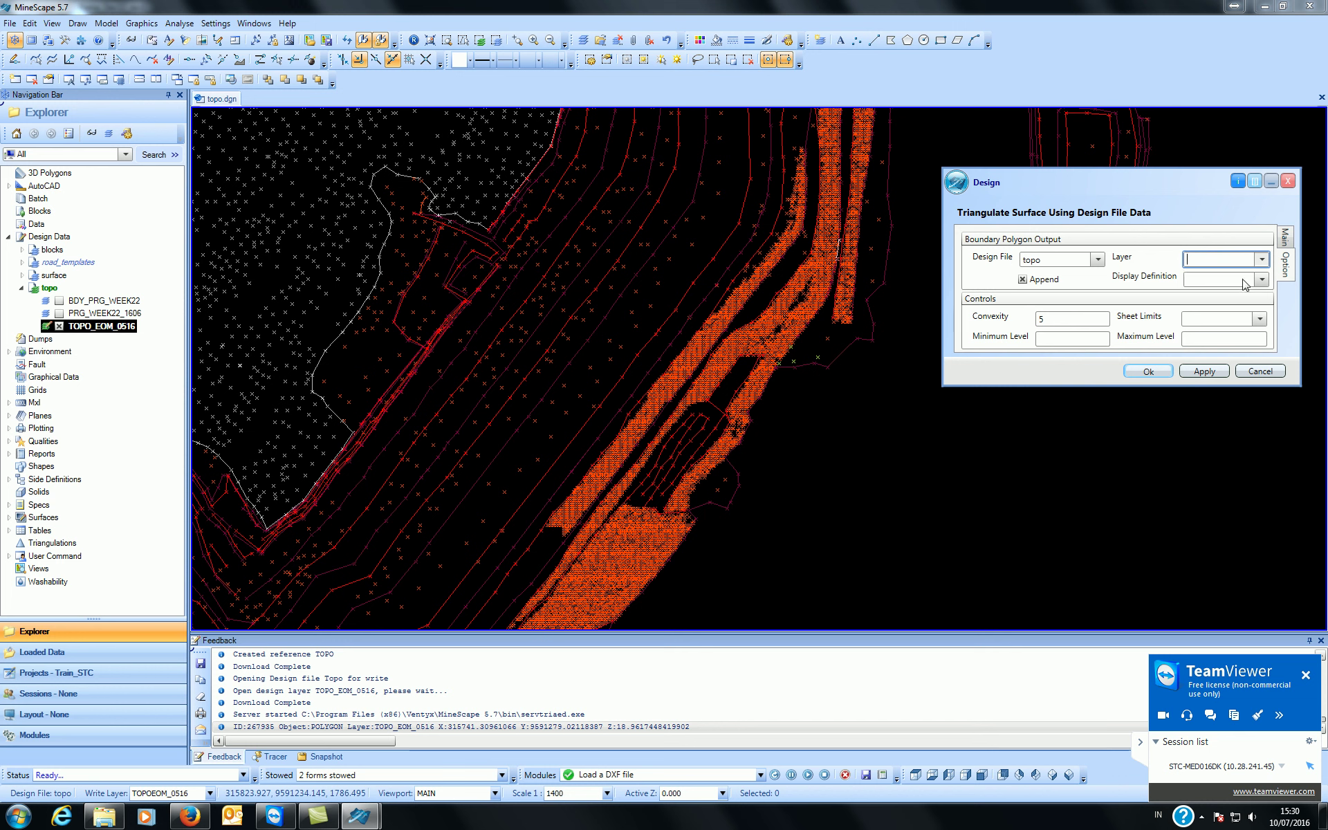
click(1261, 280)
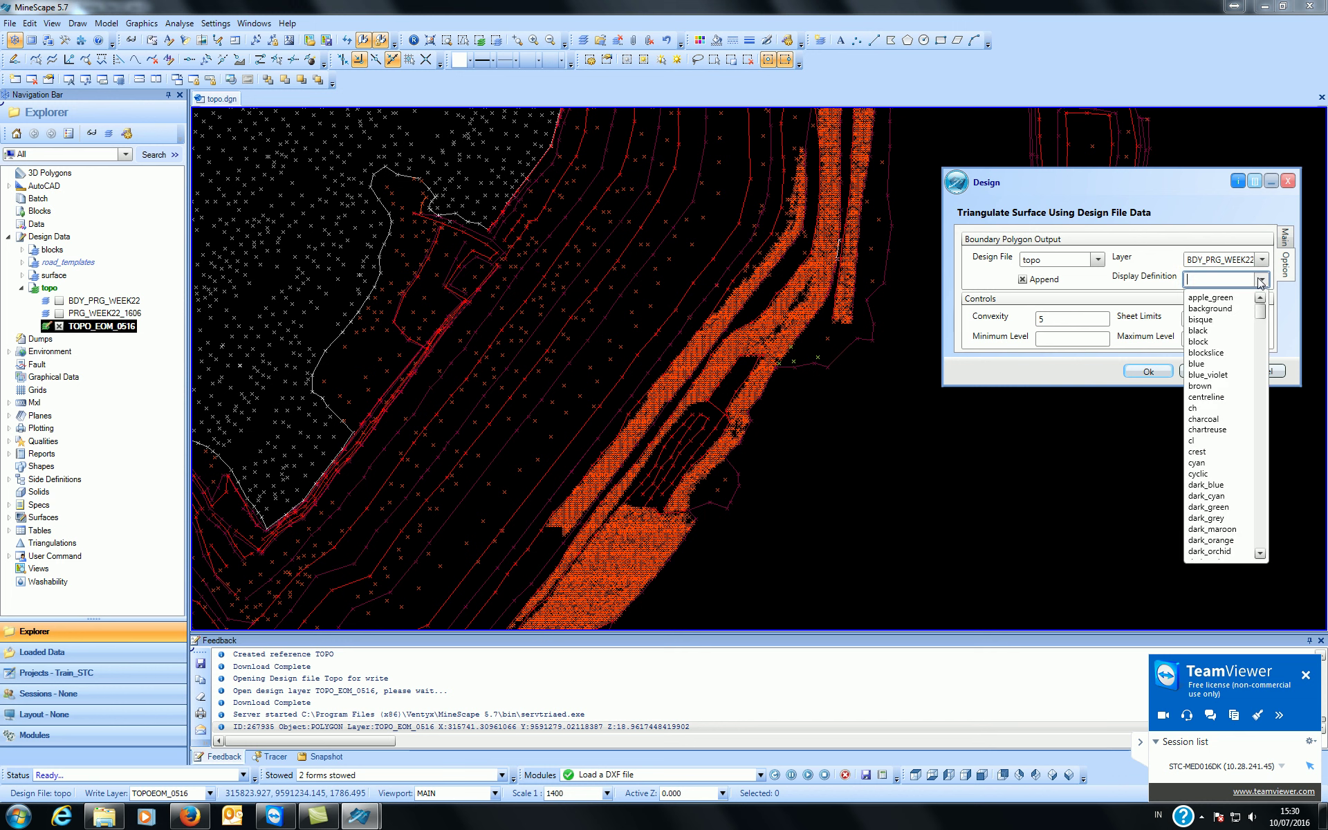
click(1228, 298)
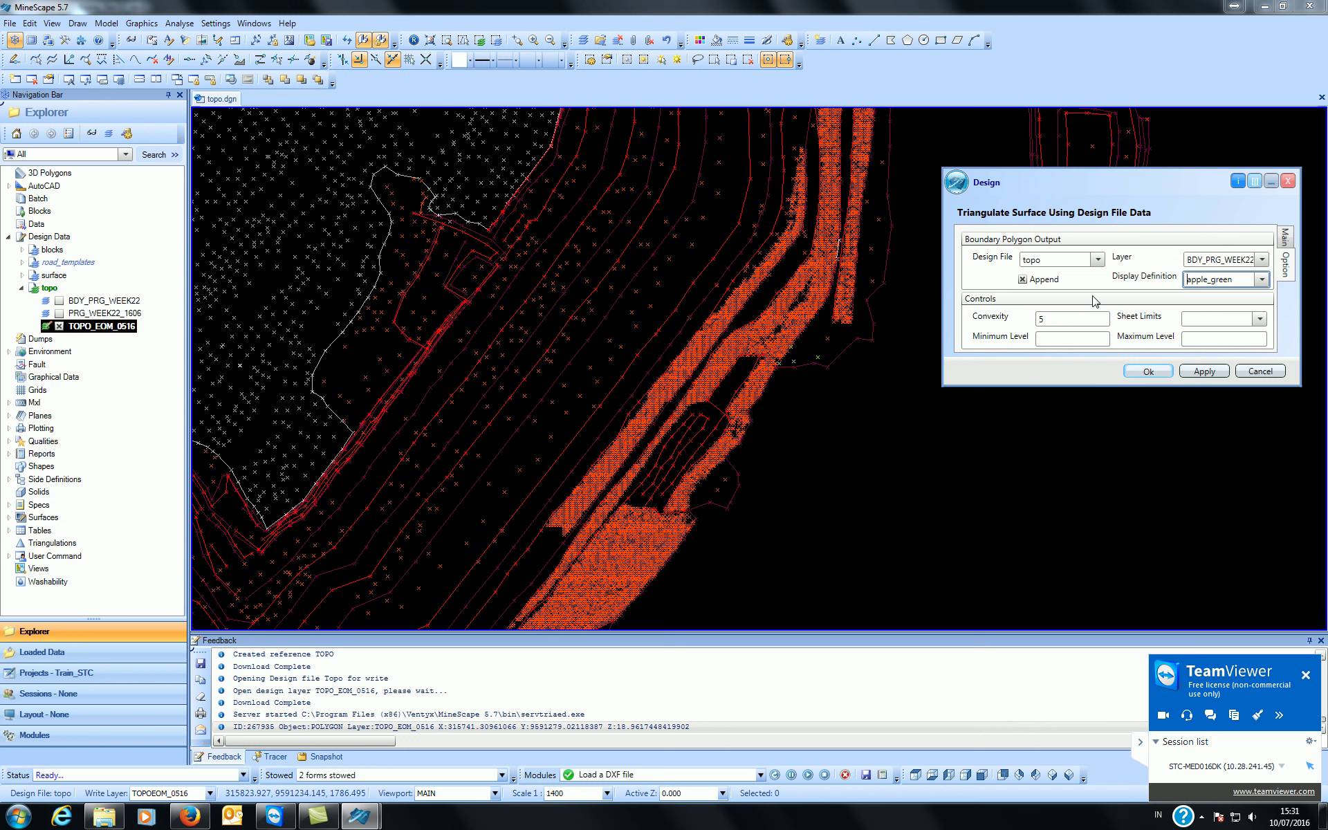
- Switch the Append option of the boundary polygon output off and back on
click(1021, 280)
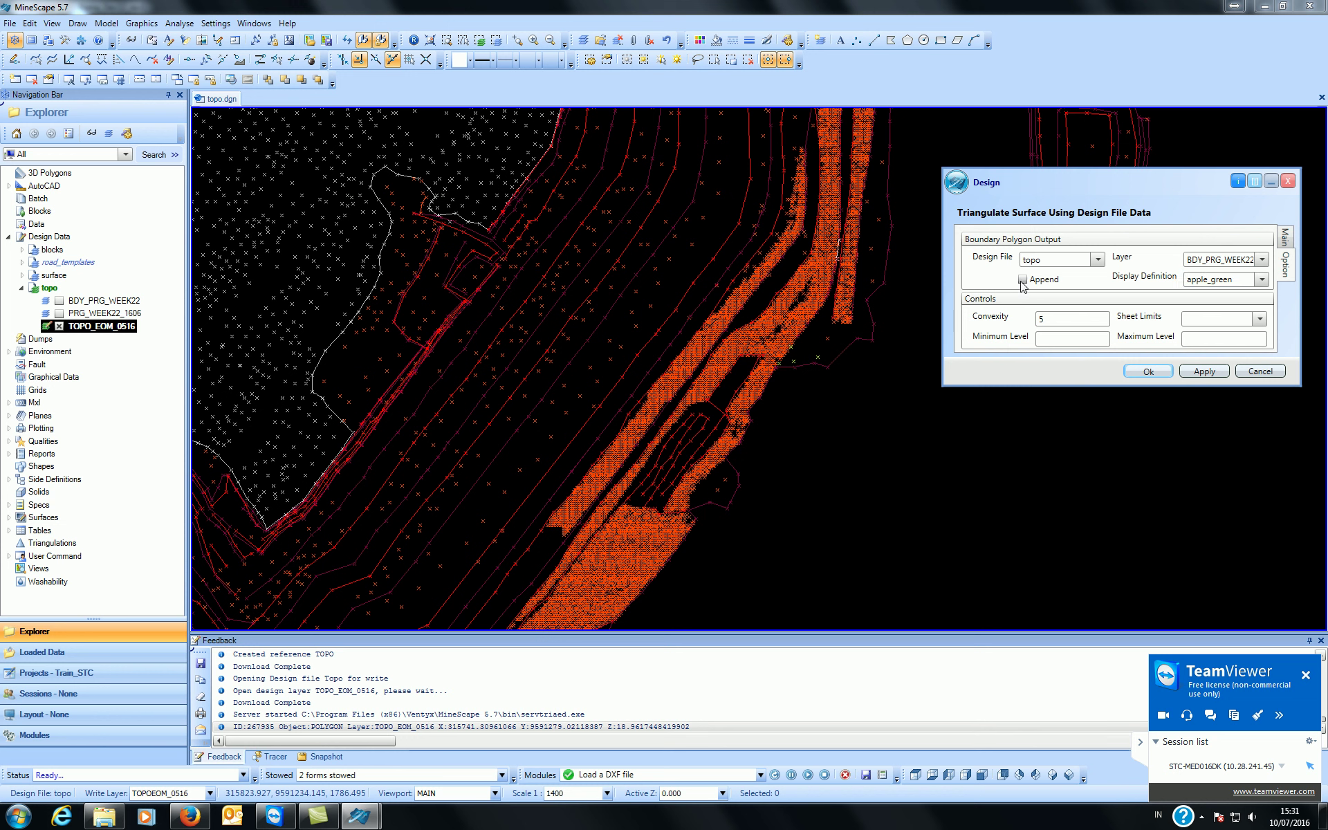
click(1021, 281)
click(1022, 281)
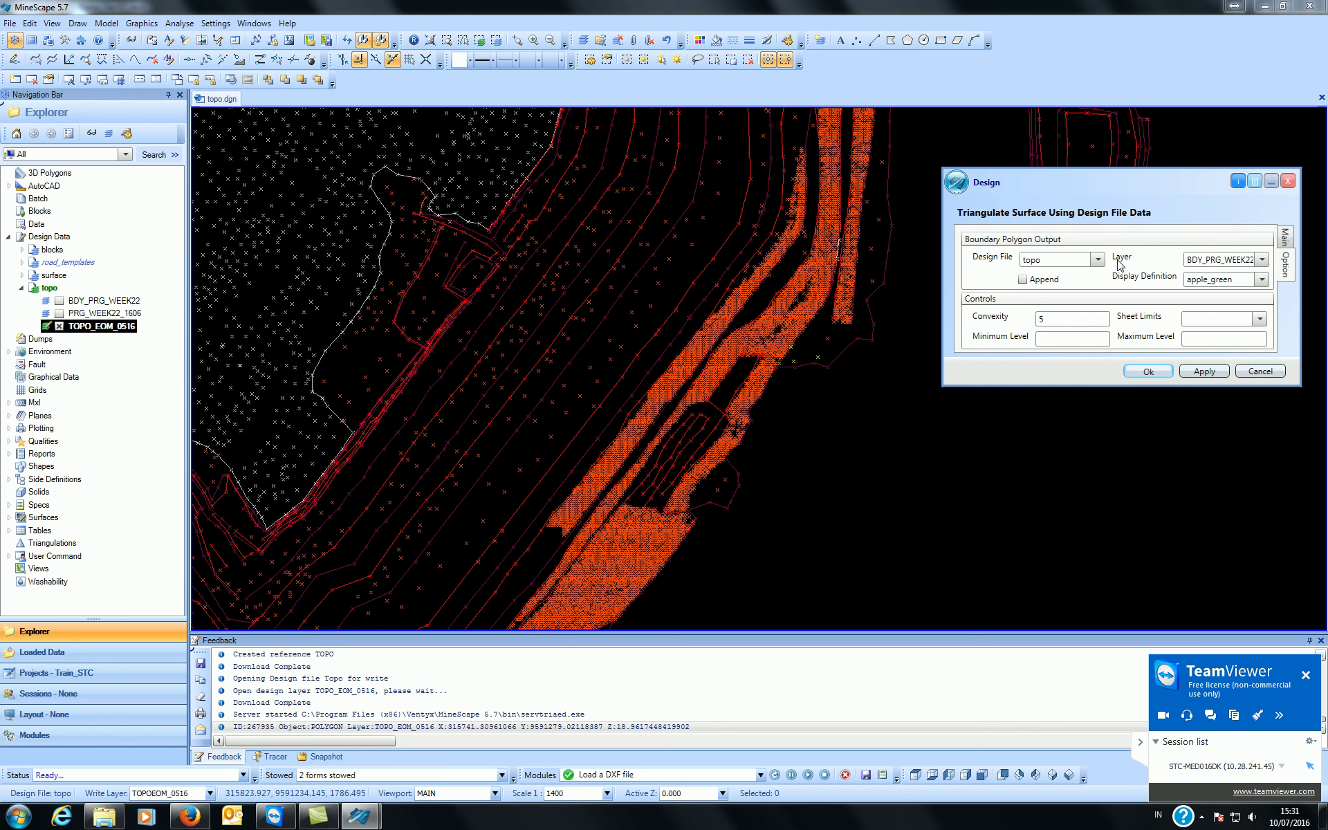
click(1022, 280)
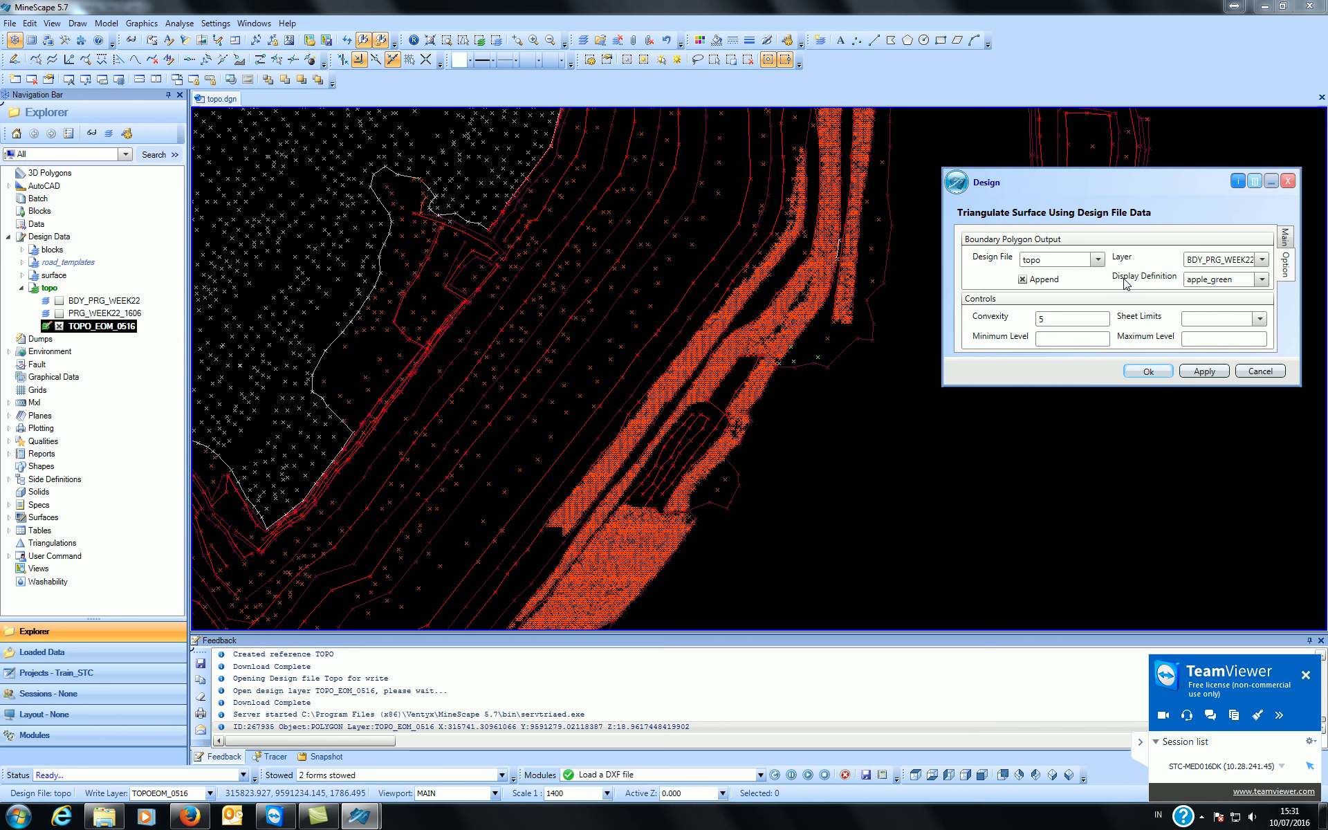
click(1099, 532)
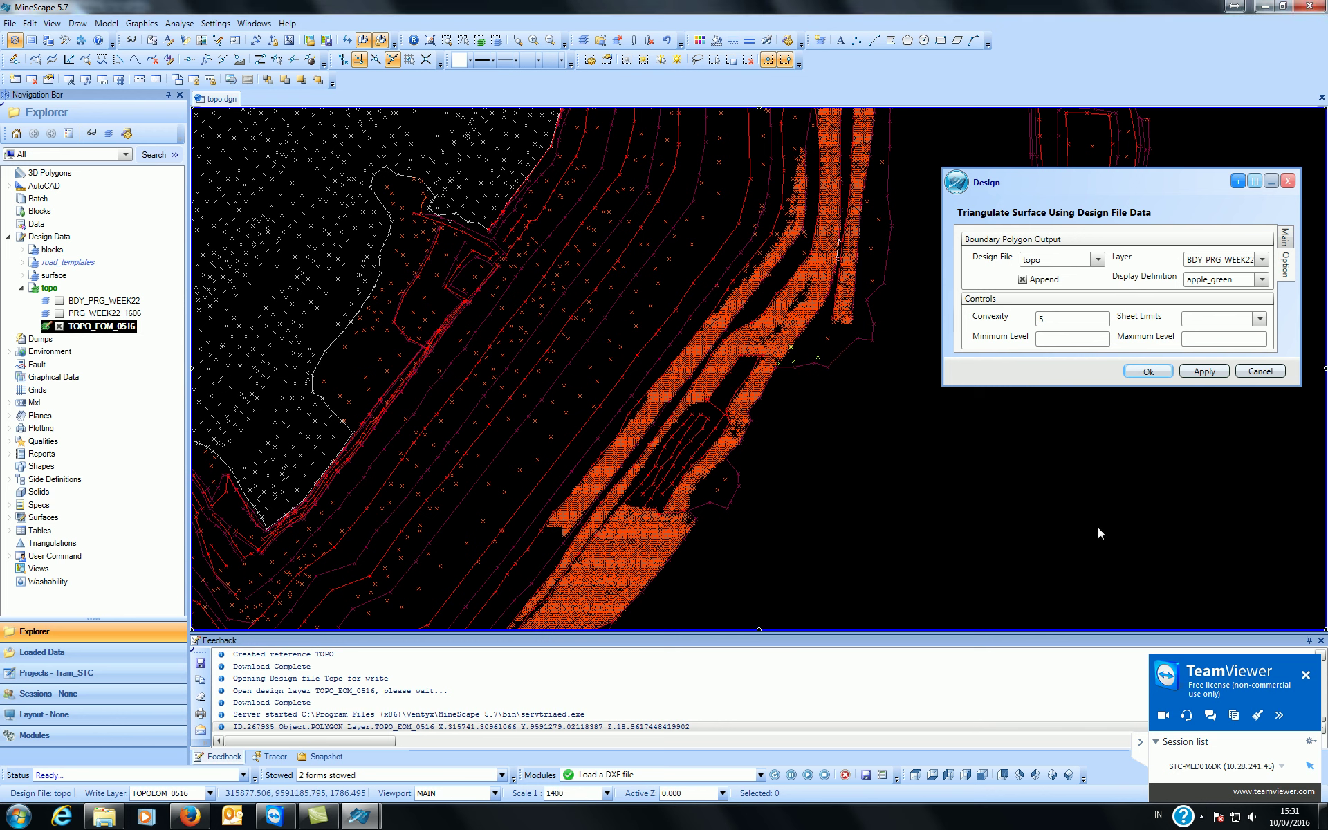
- Set the boundary polygon domain's Inclusive option to Yes and run the Topo_Eom_0516 surface triangulation
click(1284, 238)
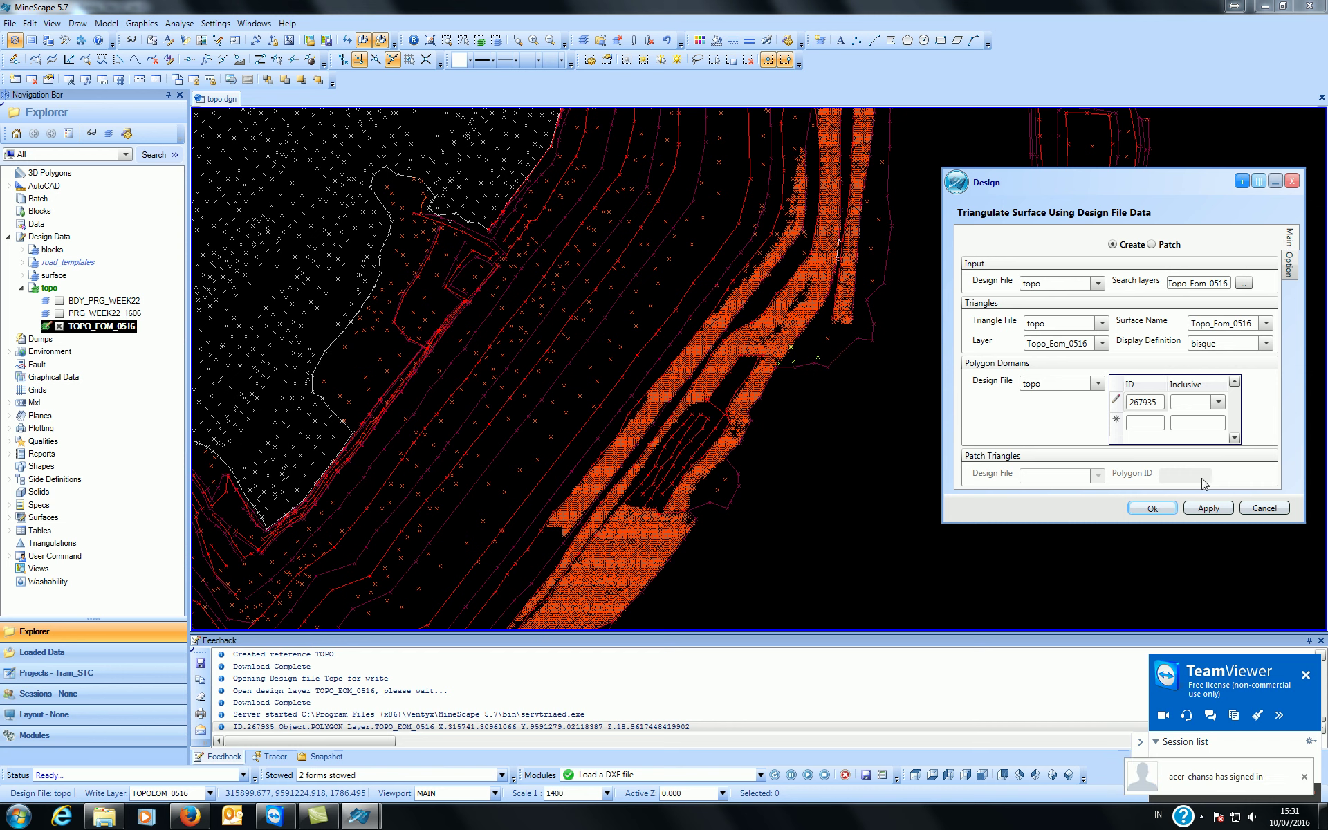
click(1204, 510)
click(1216, 403)
click(1204, 420)
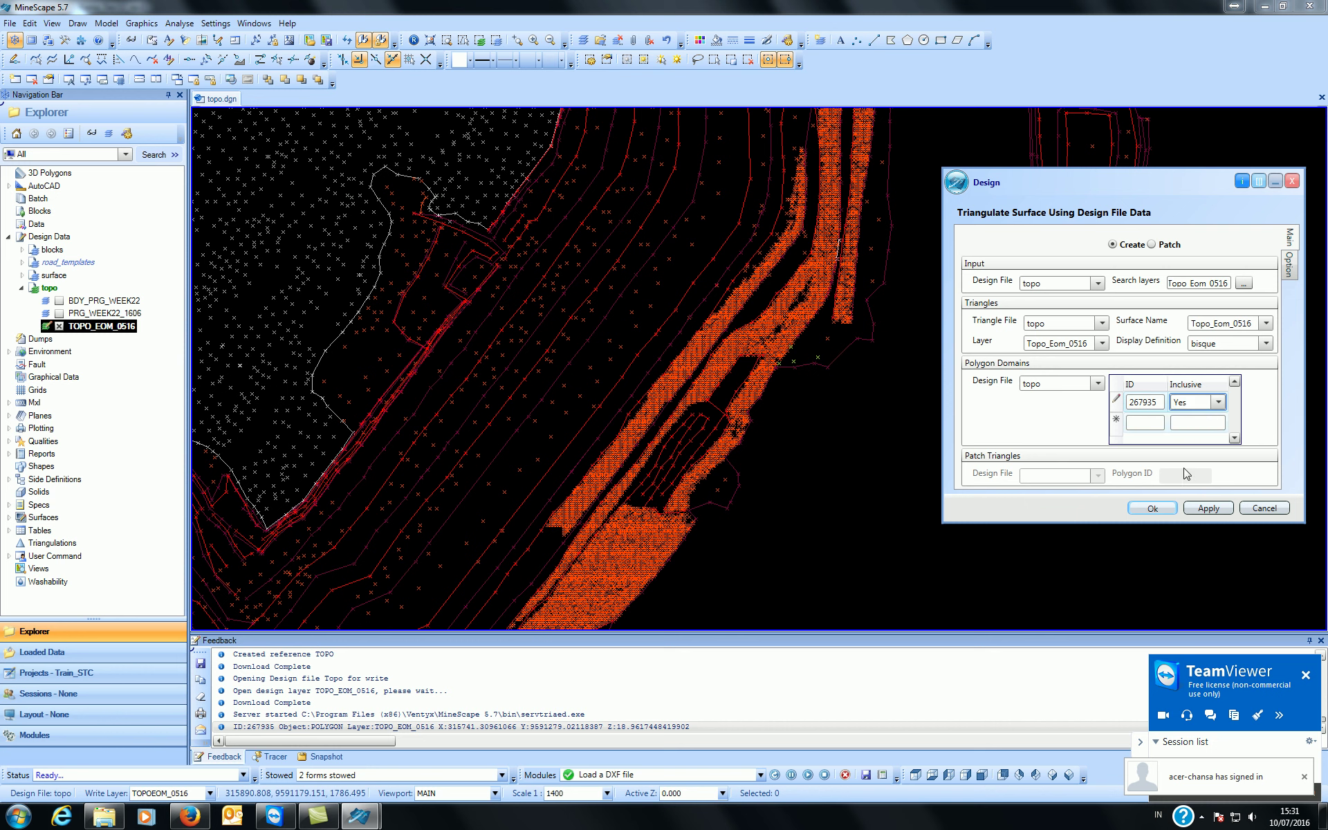
click(1206, 509)
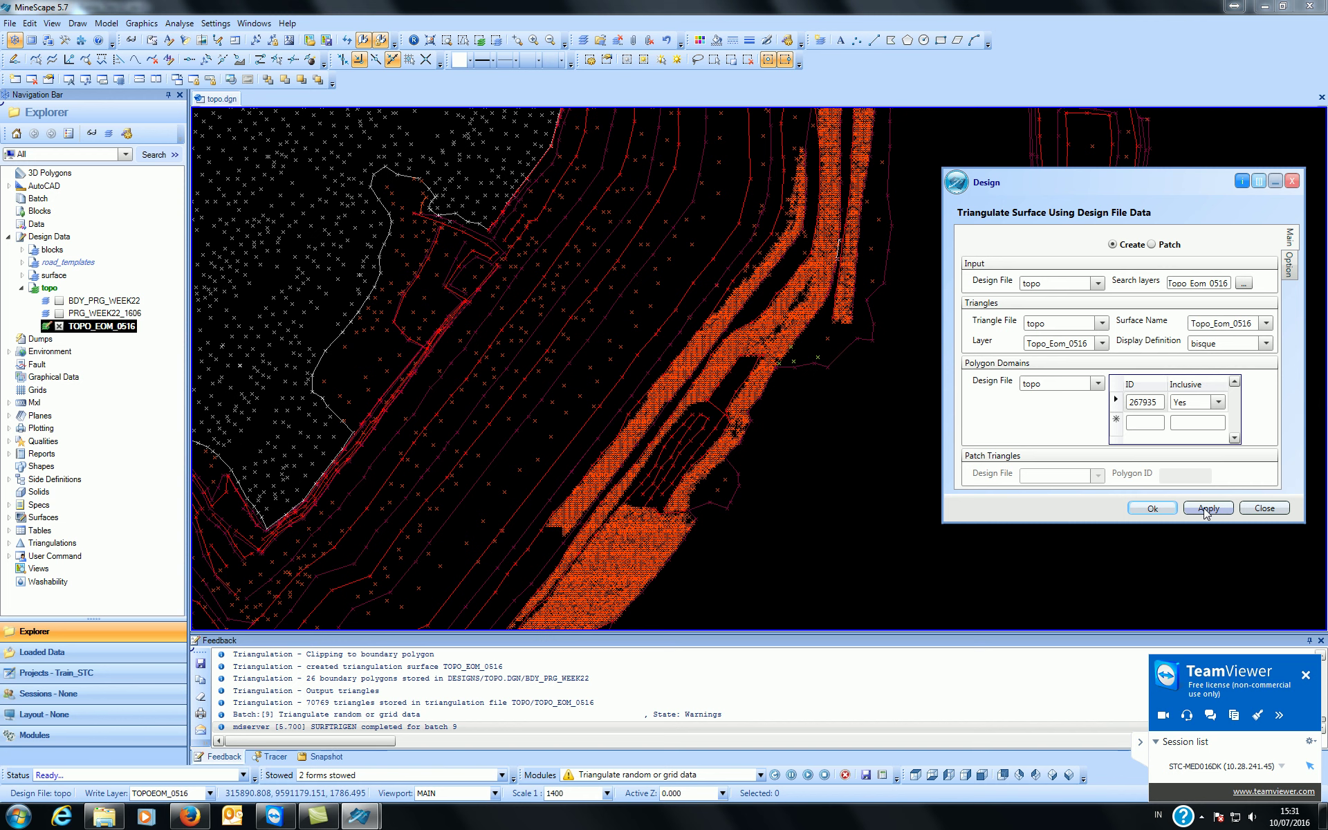
- Stow the triangulation form and unload the TOPO_EOM_0516 design layer from the view
click(1259, 181)
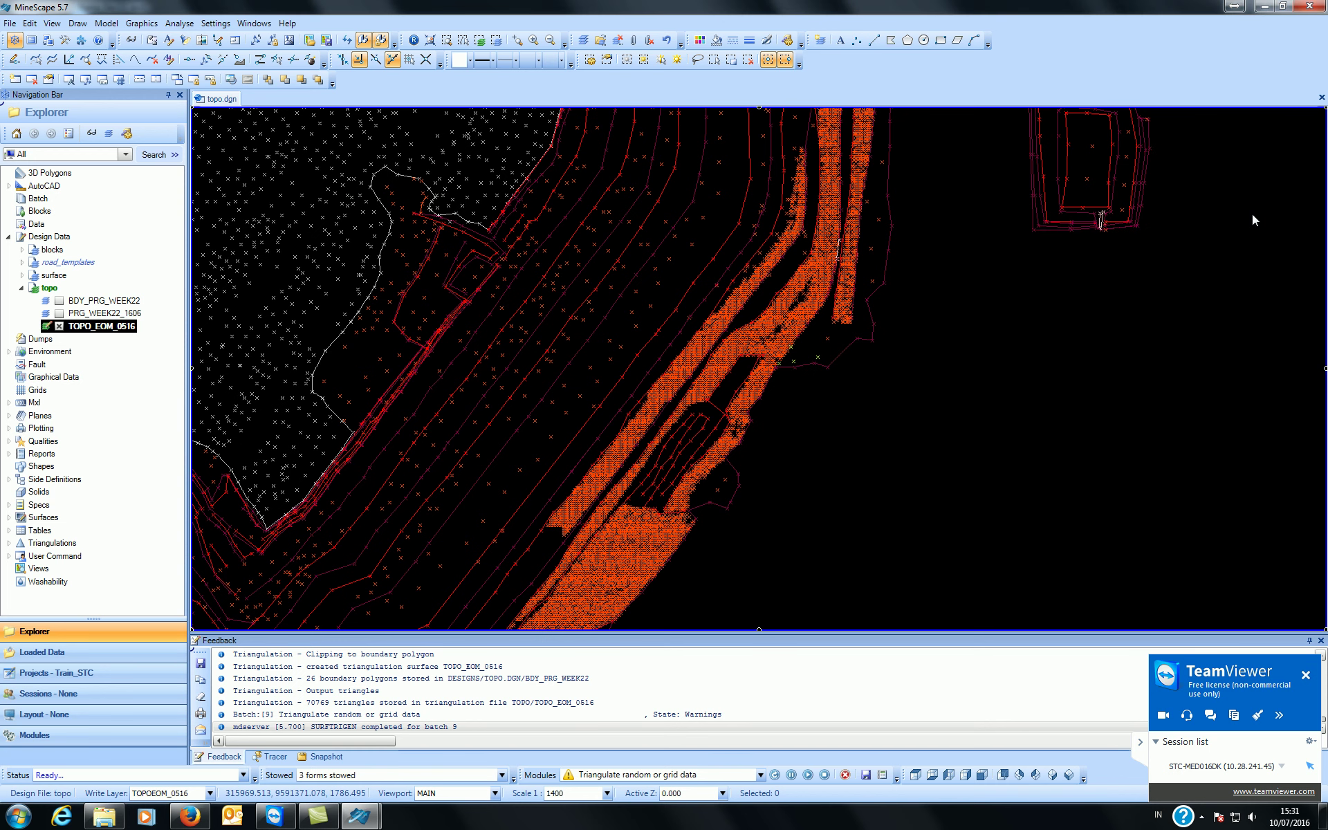
scroll(1148, 299, down, 3)
click(60, 326)
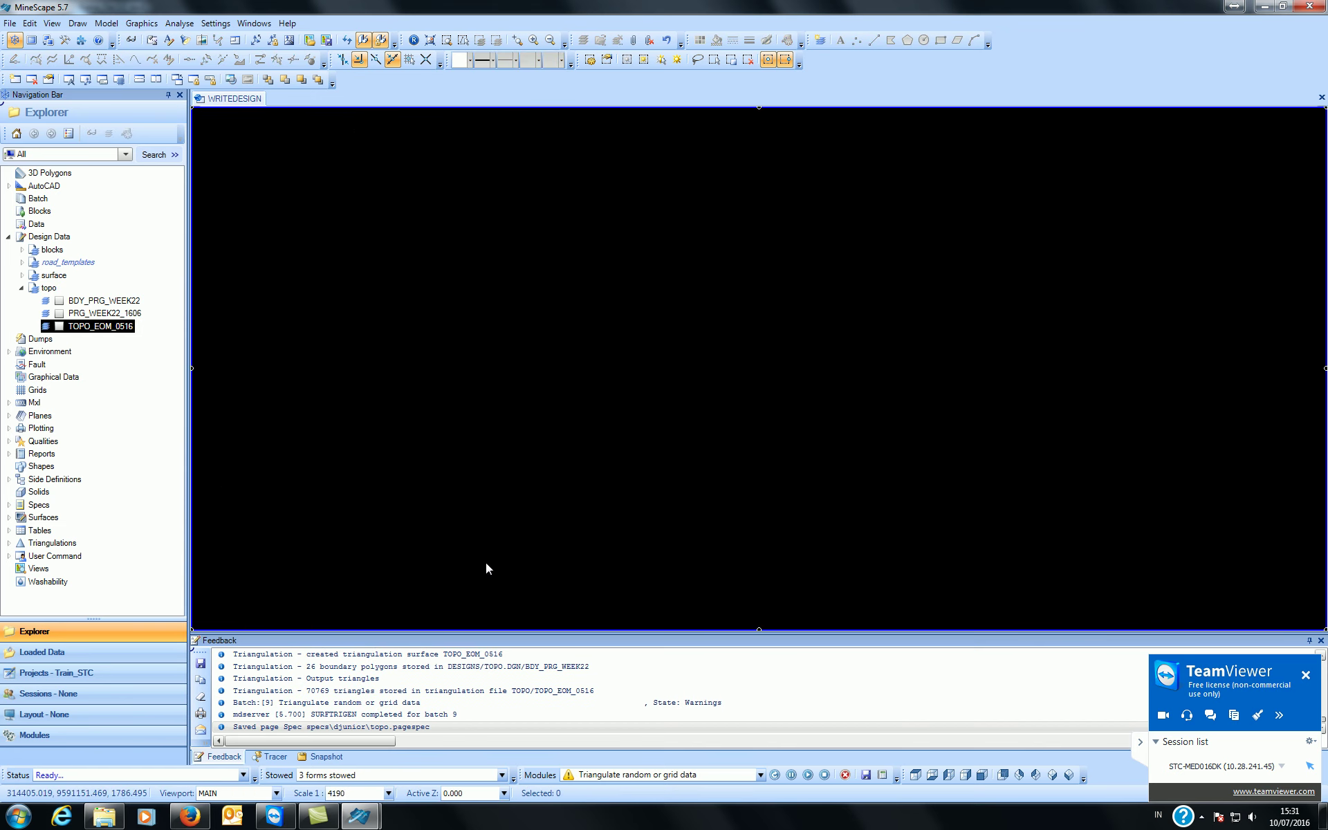
- Examine the module log of the triangulation run for its inputs and warnings, and close it again
click(759, 776)
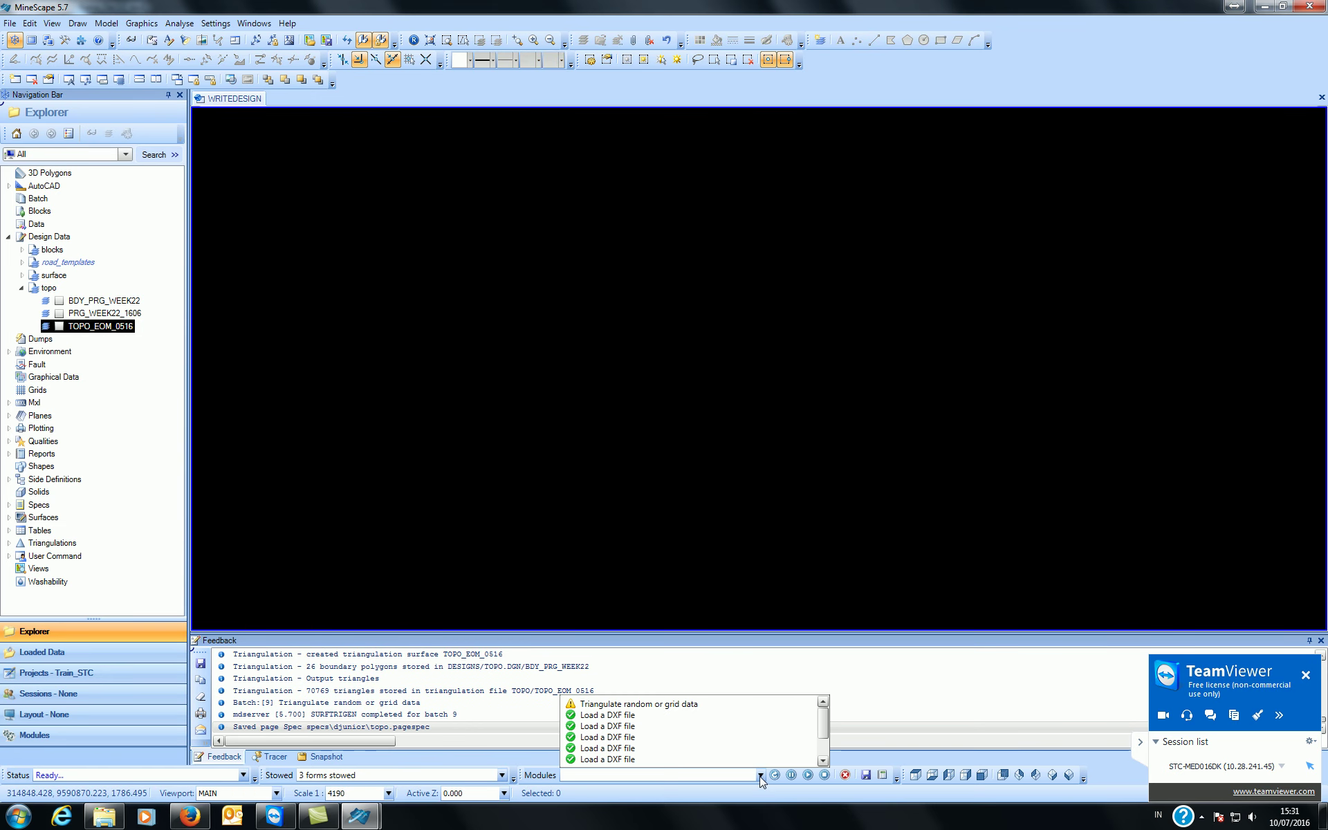
click(759, 704)
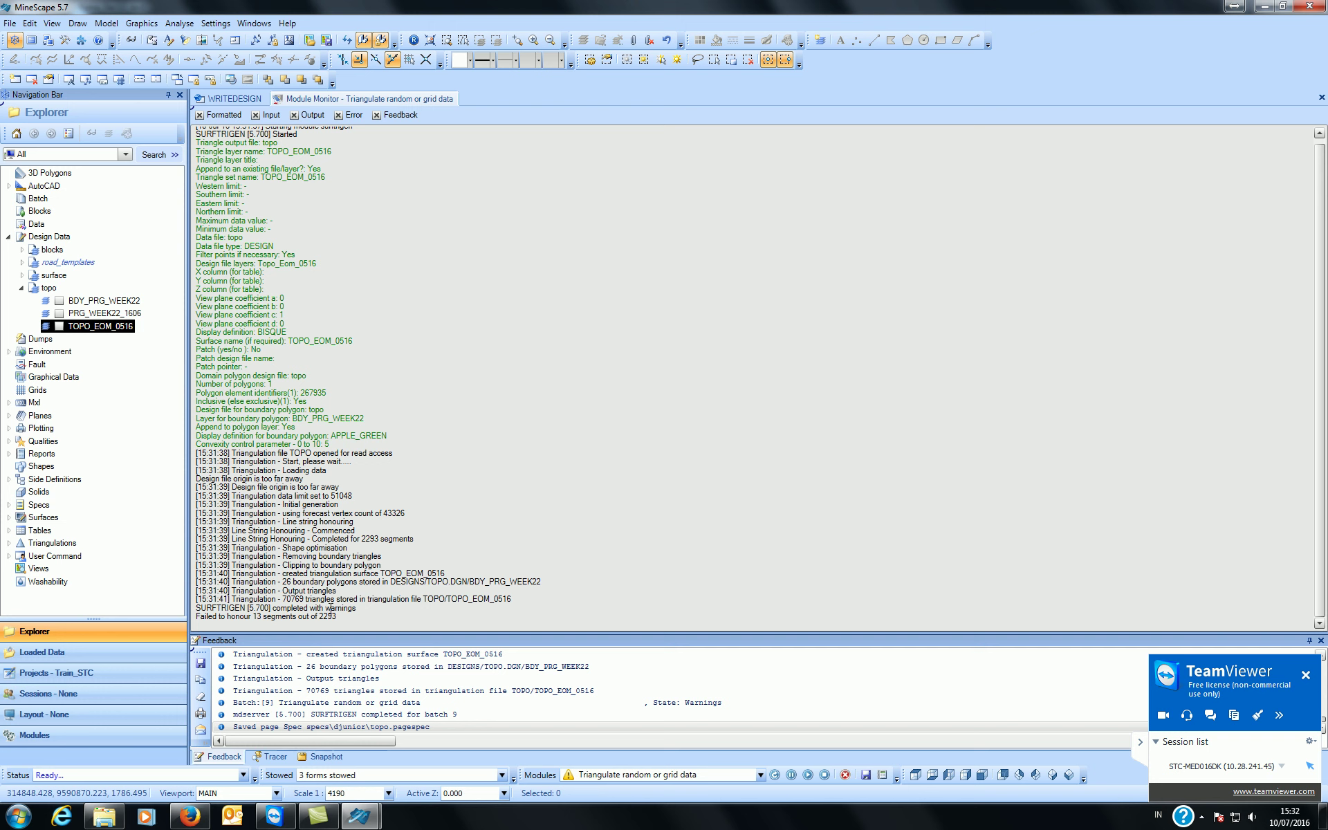
click(1321, 97)
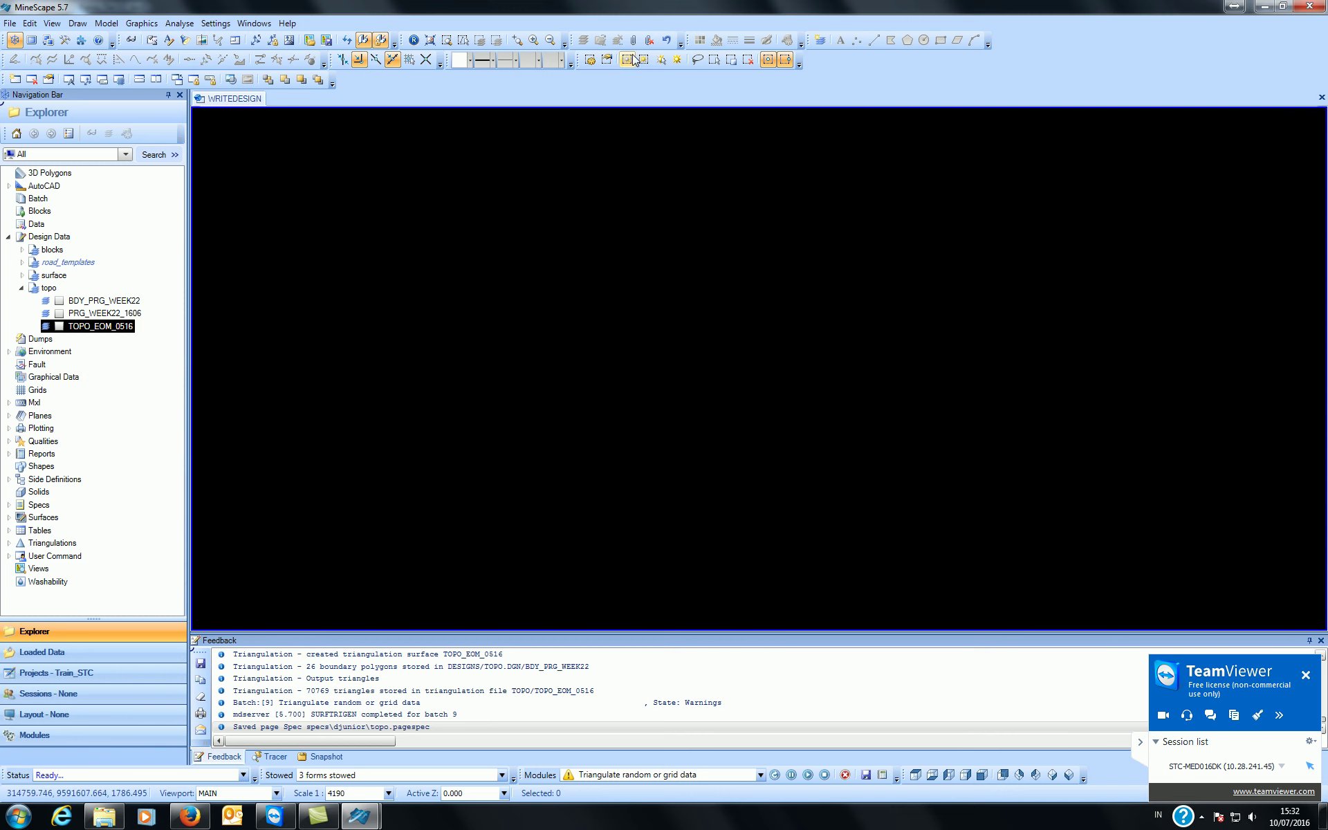
- Display the BDY_PRG_WEEK22 boundary polygon layer on its own
click(58, 303)
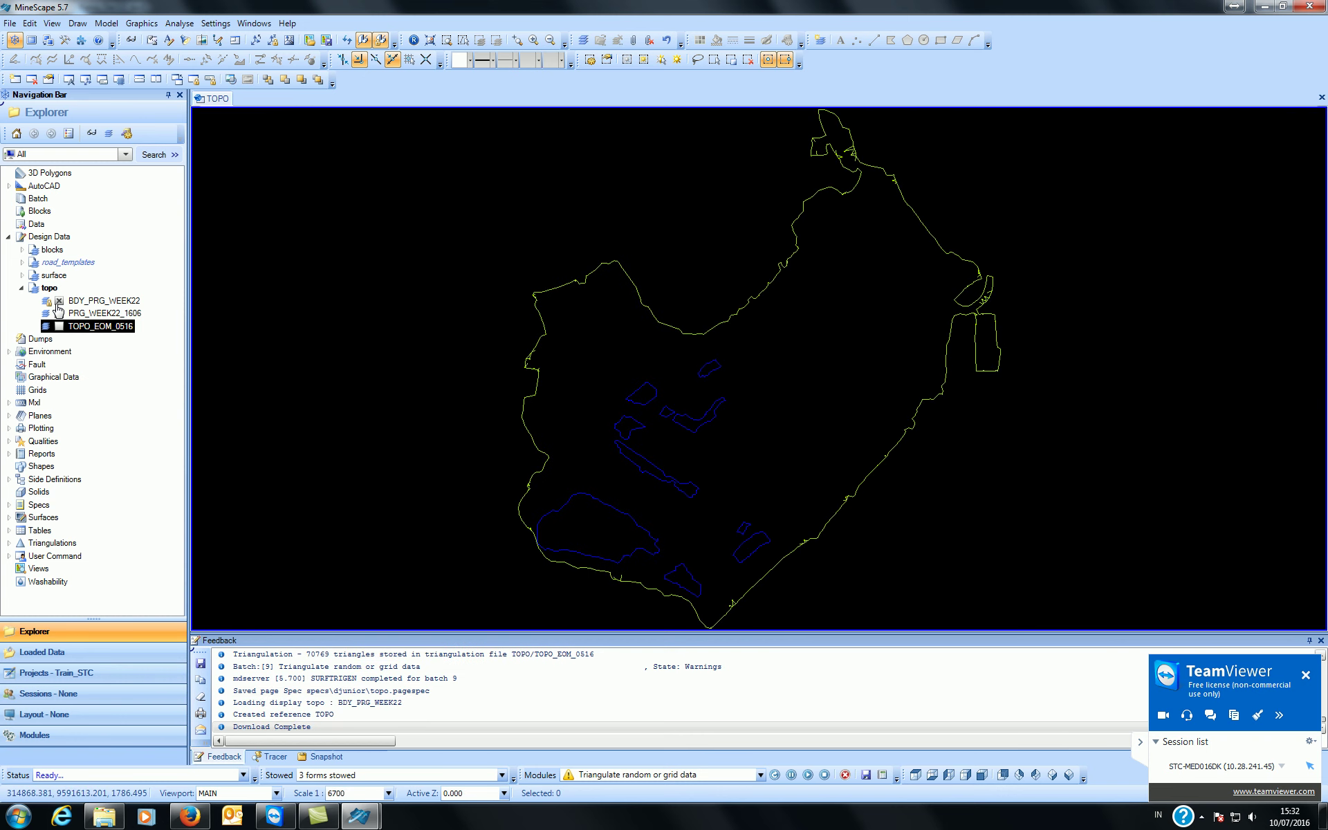
click(524, 355)
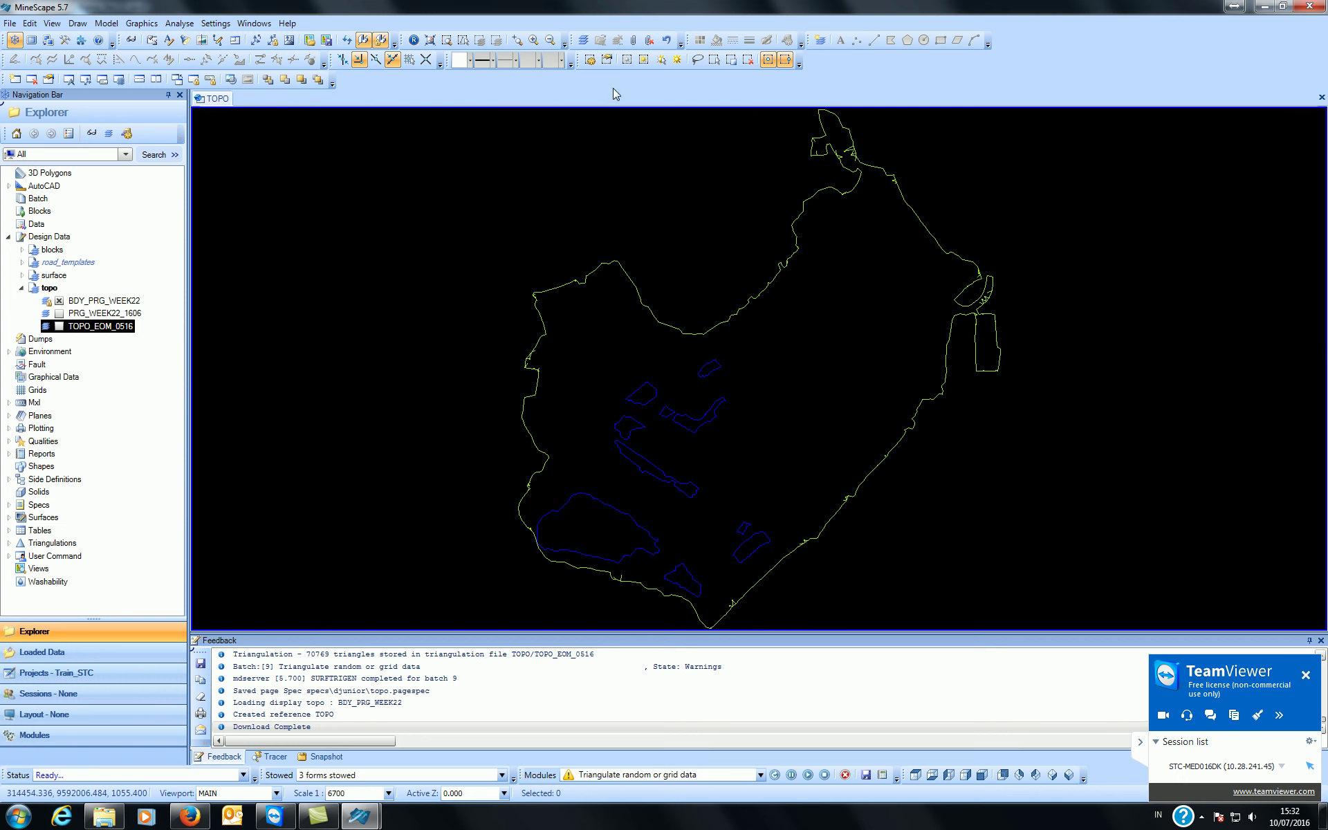
click(633, 39)
drag(649, 340, 385, 137)
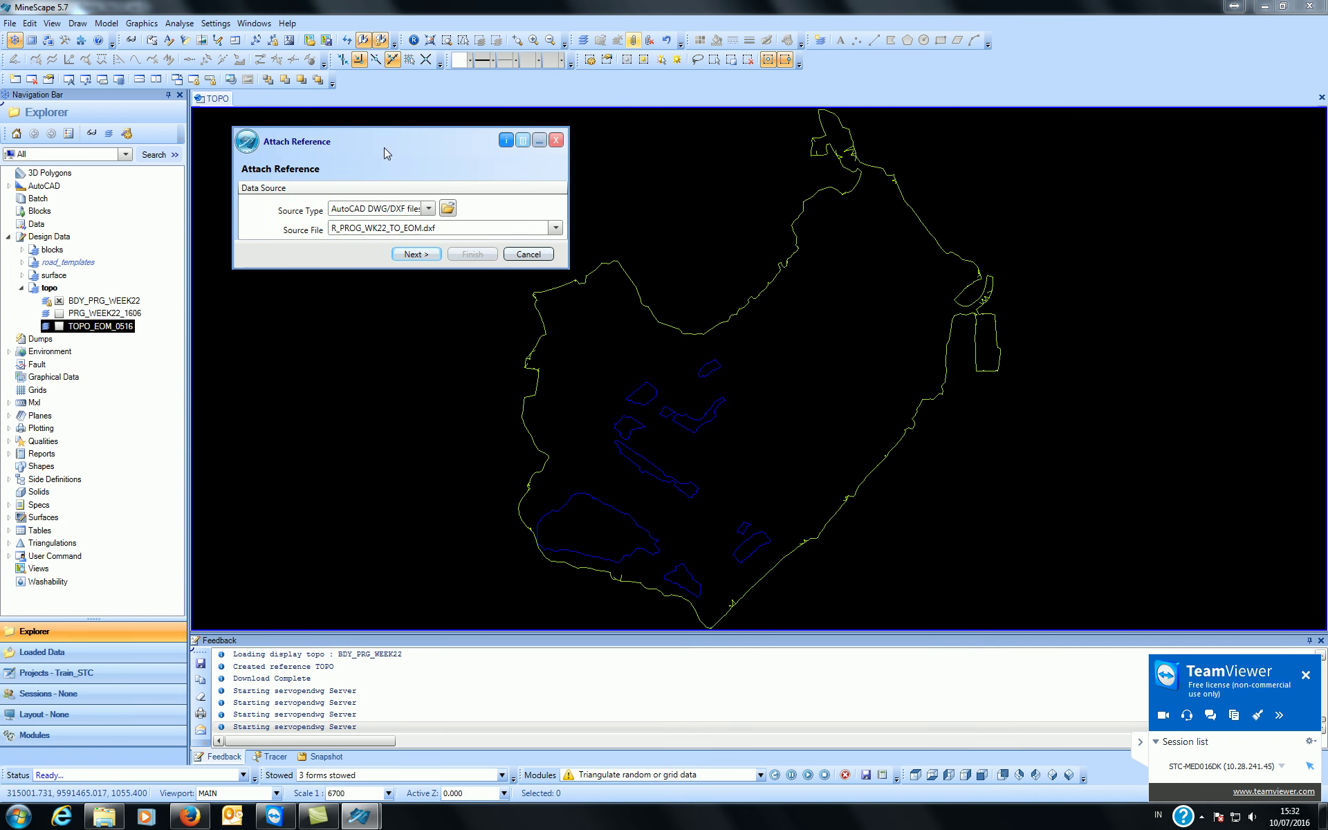
click(427, 210)
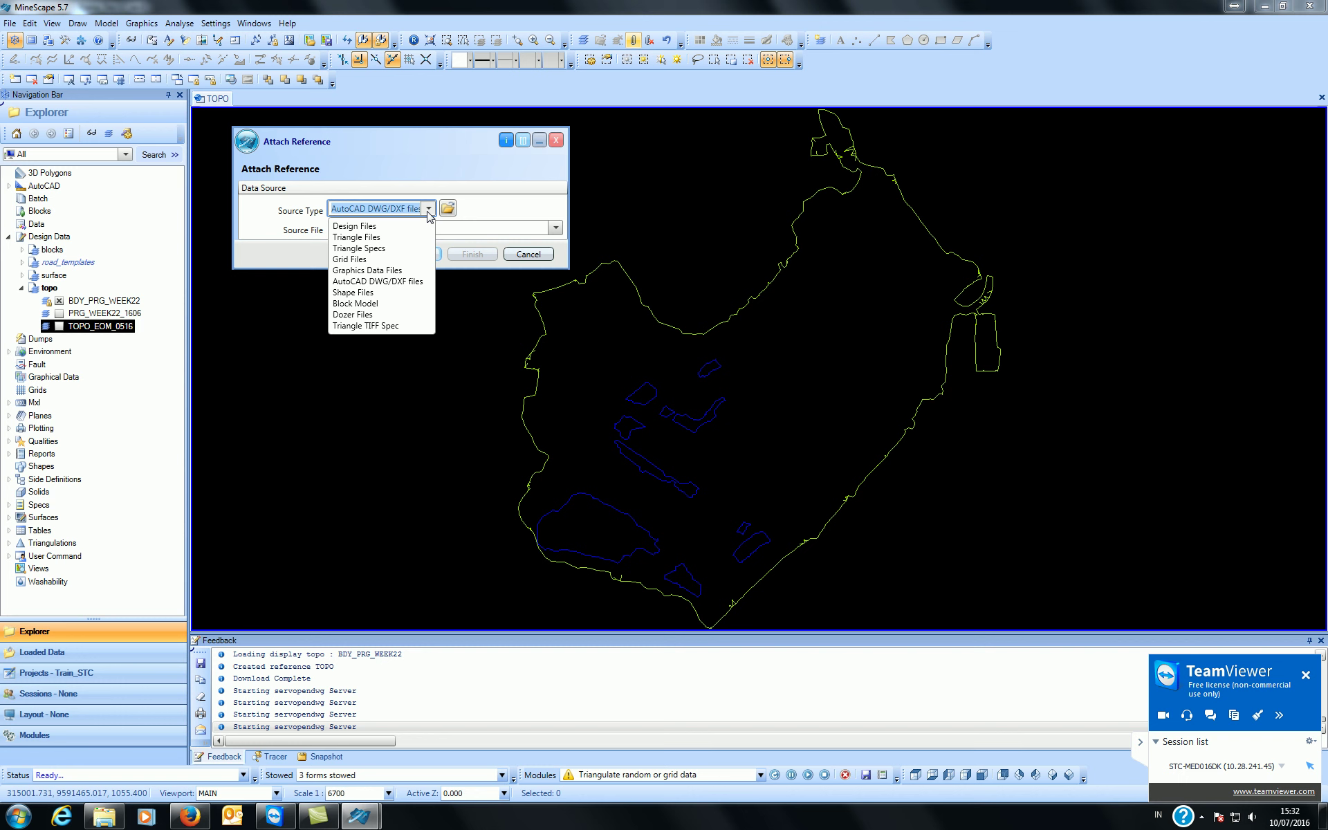
click(399, 237)
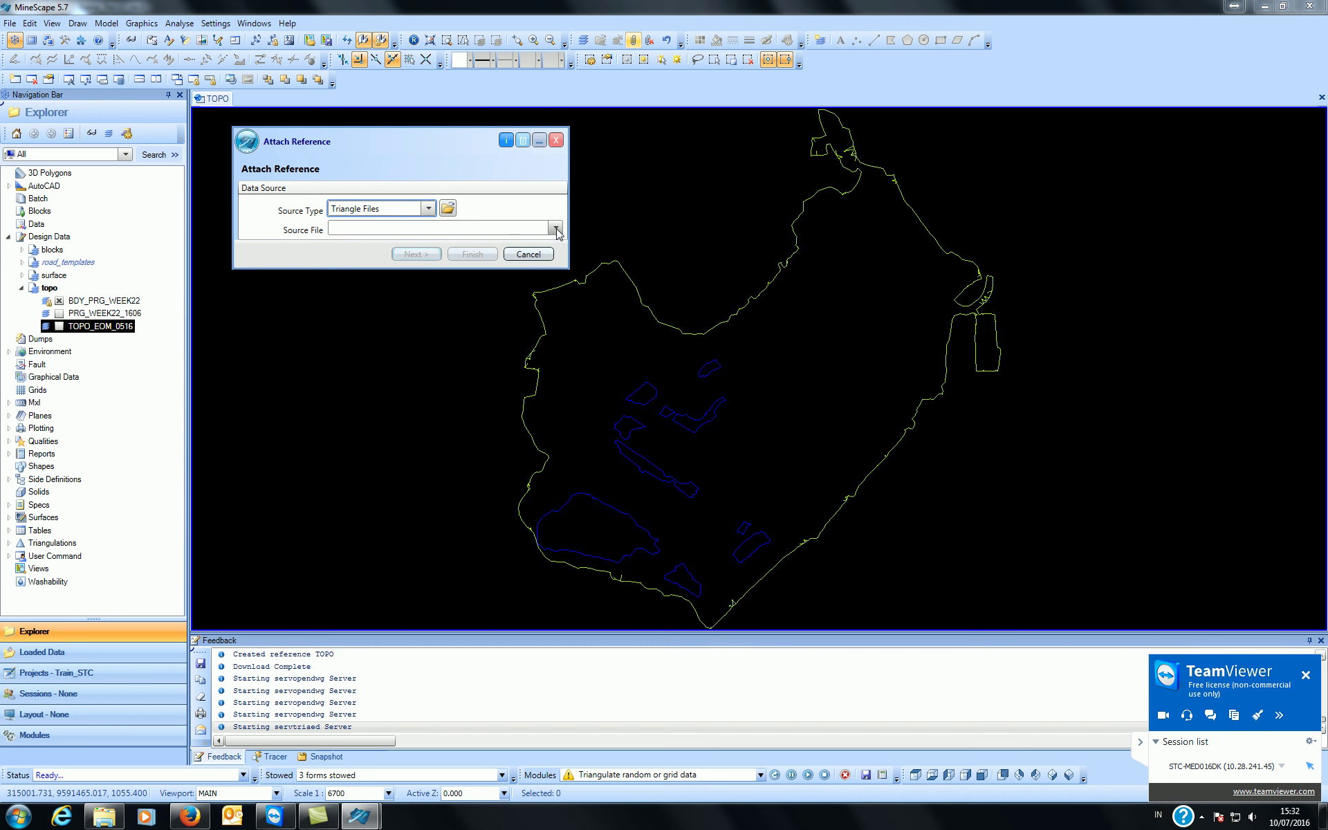
click(539, 254)
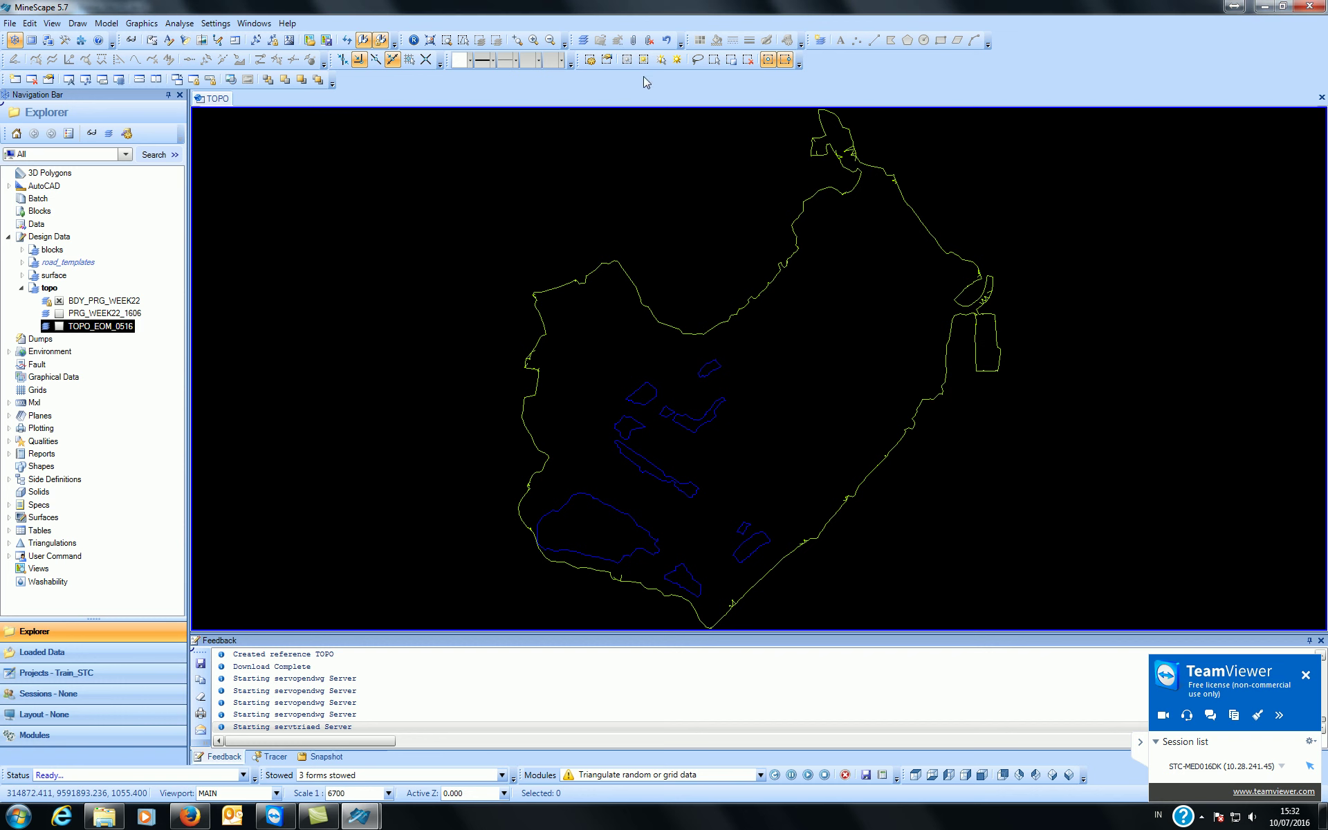
- Attach a reference of type Triangle Files from source file topo, displaying layer Topo_Eom_0516
click(632, 41)
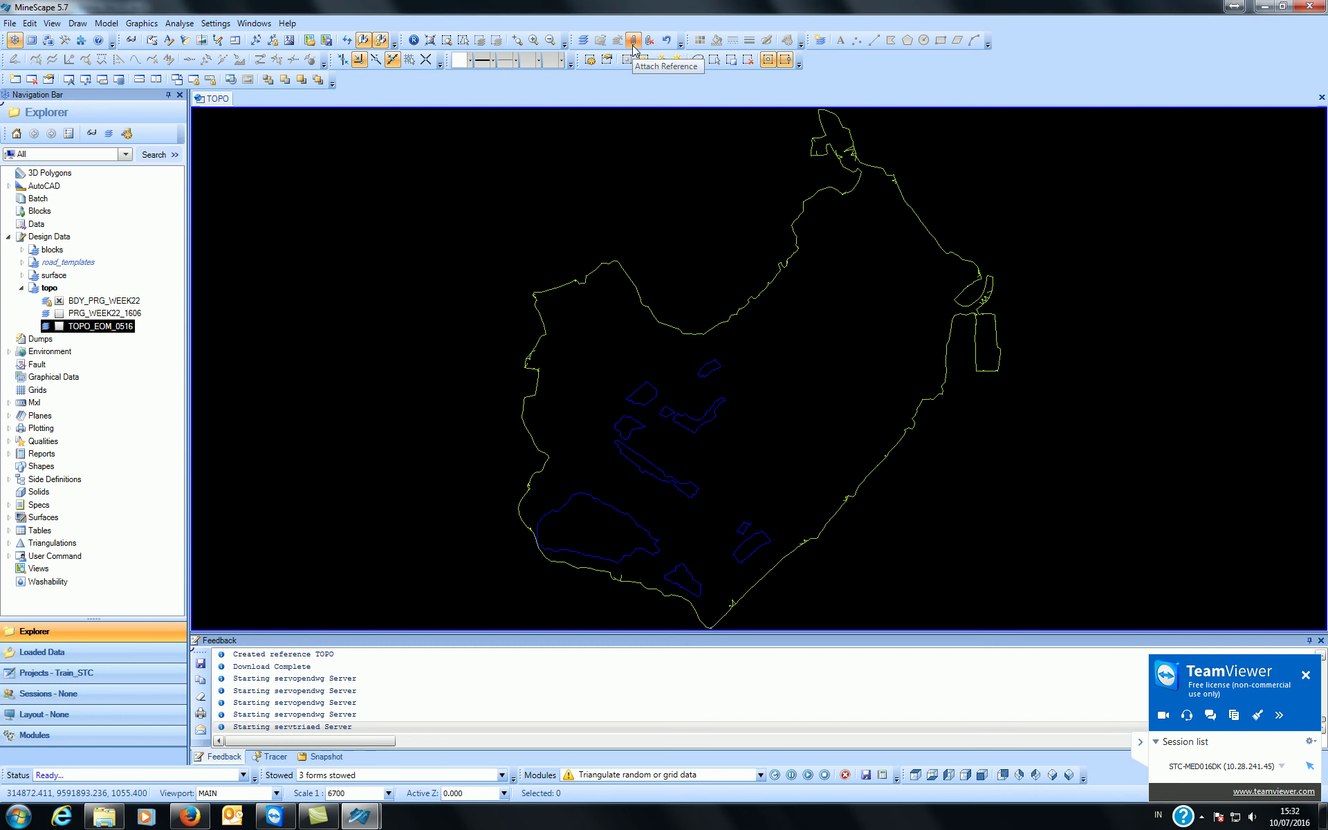
drag(579, 335, 446, 226)
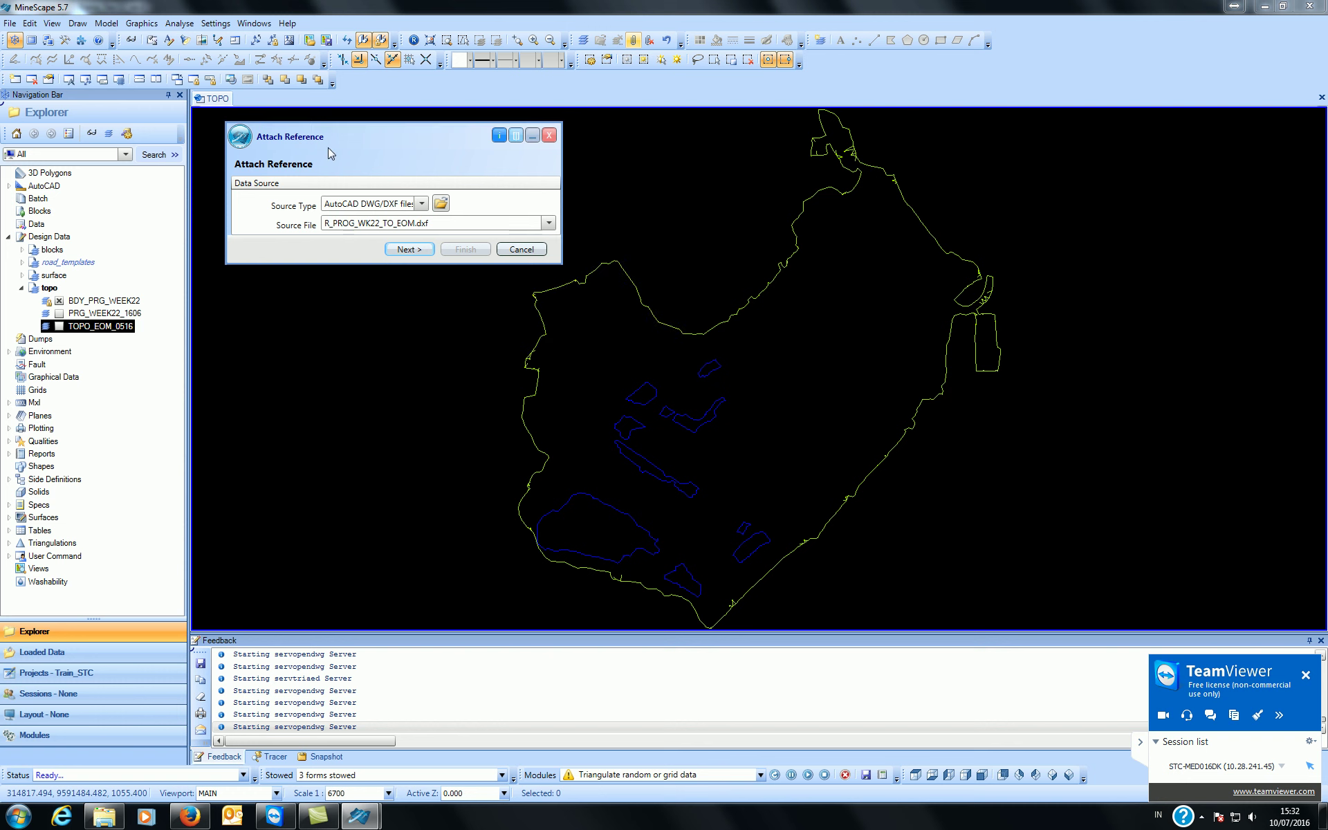
click(420, 203)
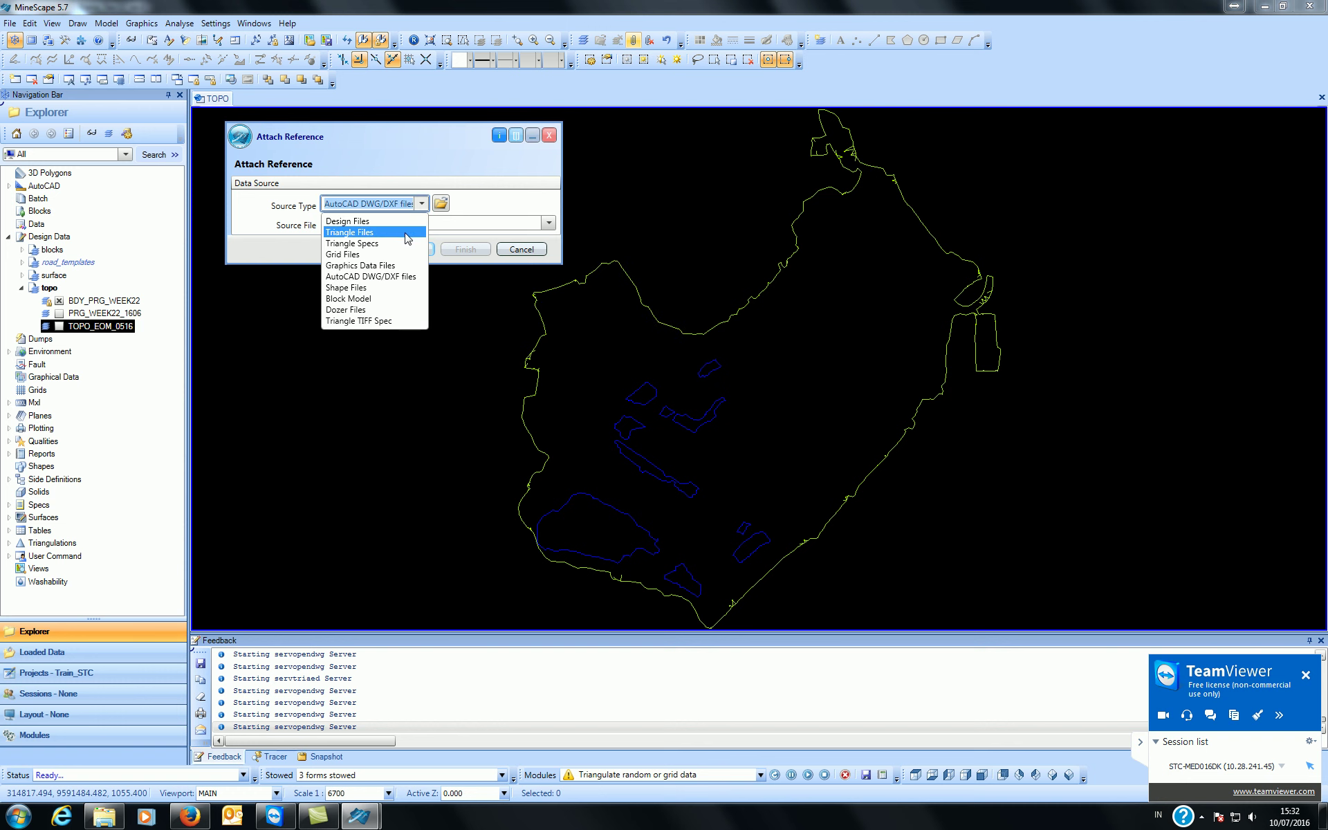
click(408, 232)
click(548, 223)
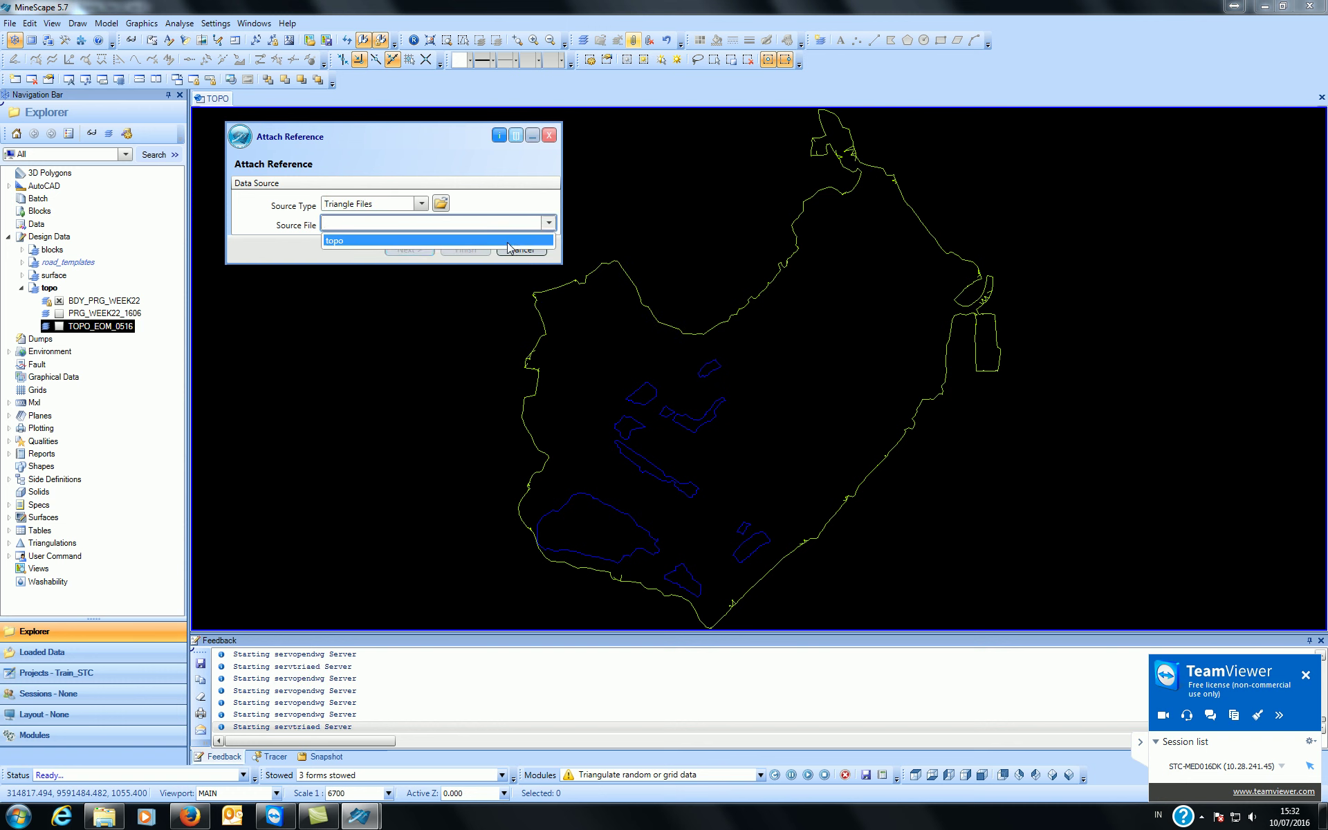
click(509, 242)
click(417, 250)
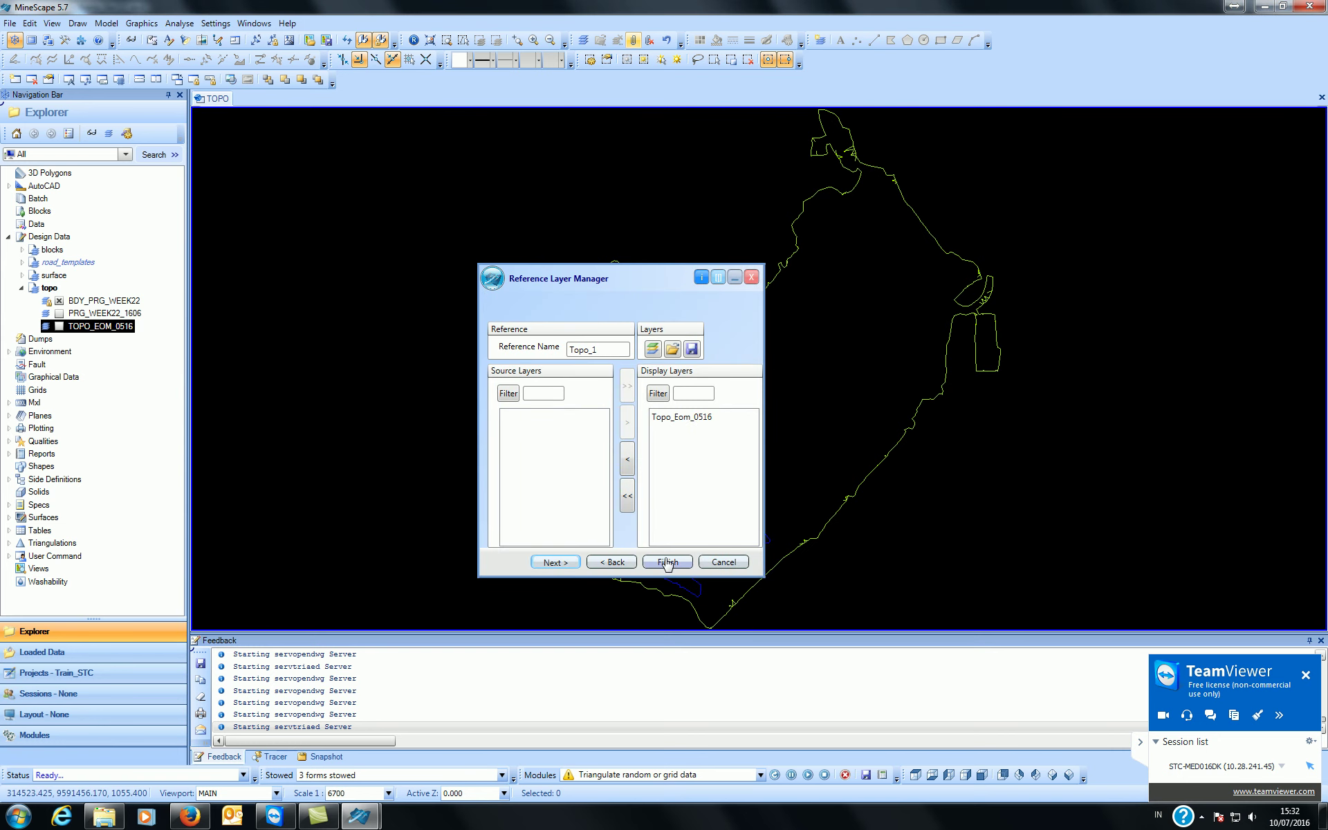
click(667, 563)
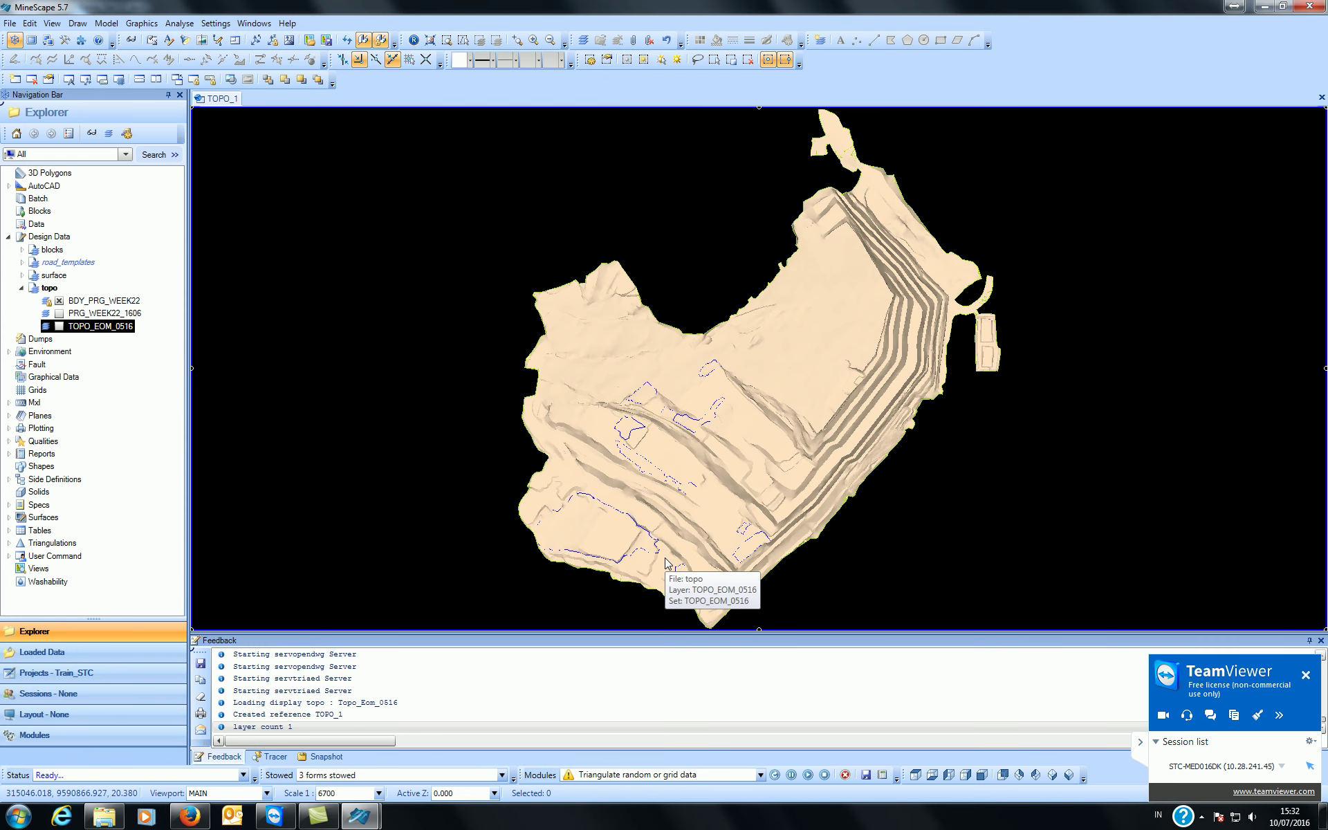
- Override the display of the TOPO_1 triangle reference so that the pit surface is shaded with rainbow colours
scroll(747, 388, up, 3)
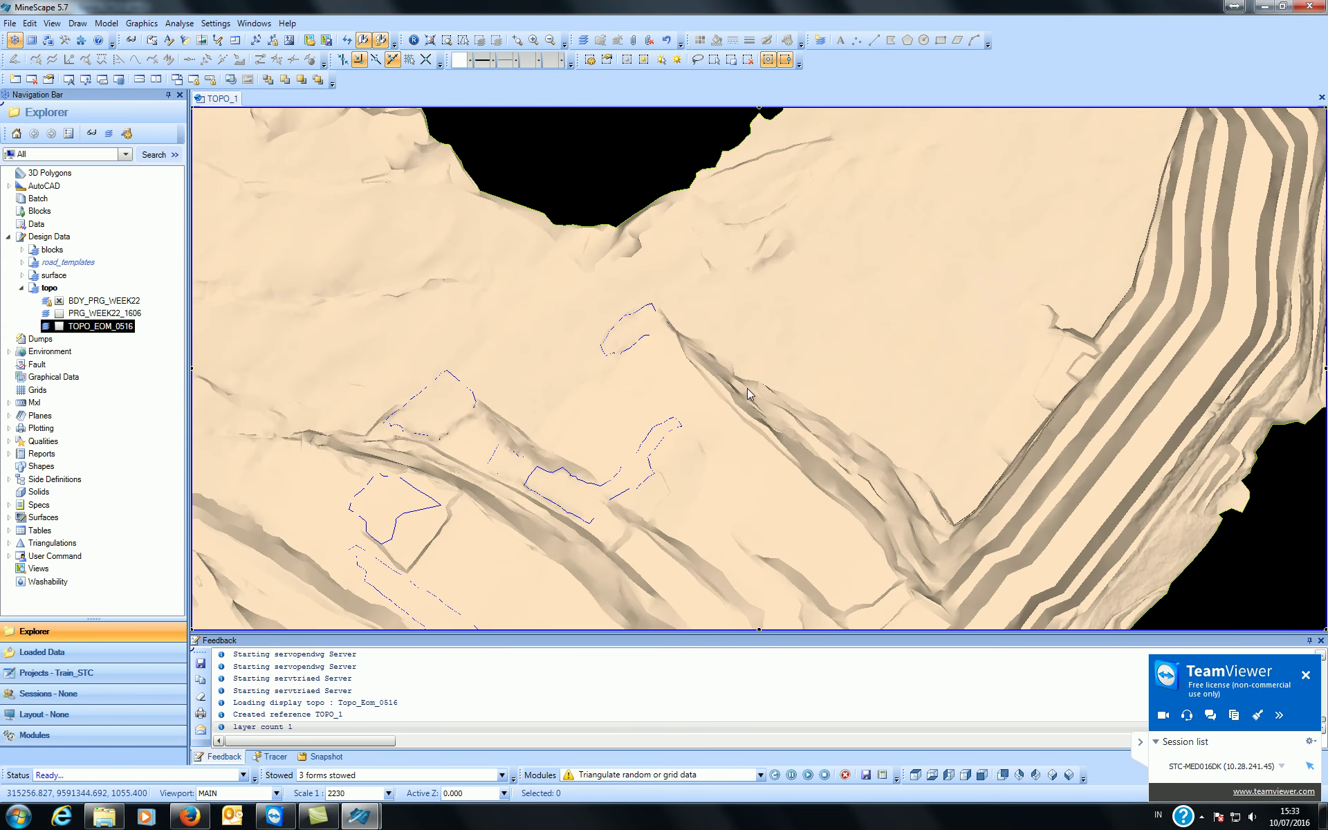
scroll(740, 412, down, 3)
middle_drag(740, 412, 633, 313)
click(131, 41)
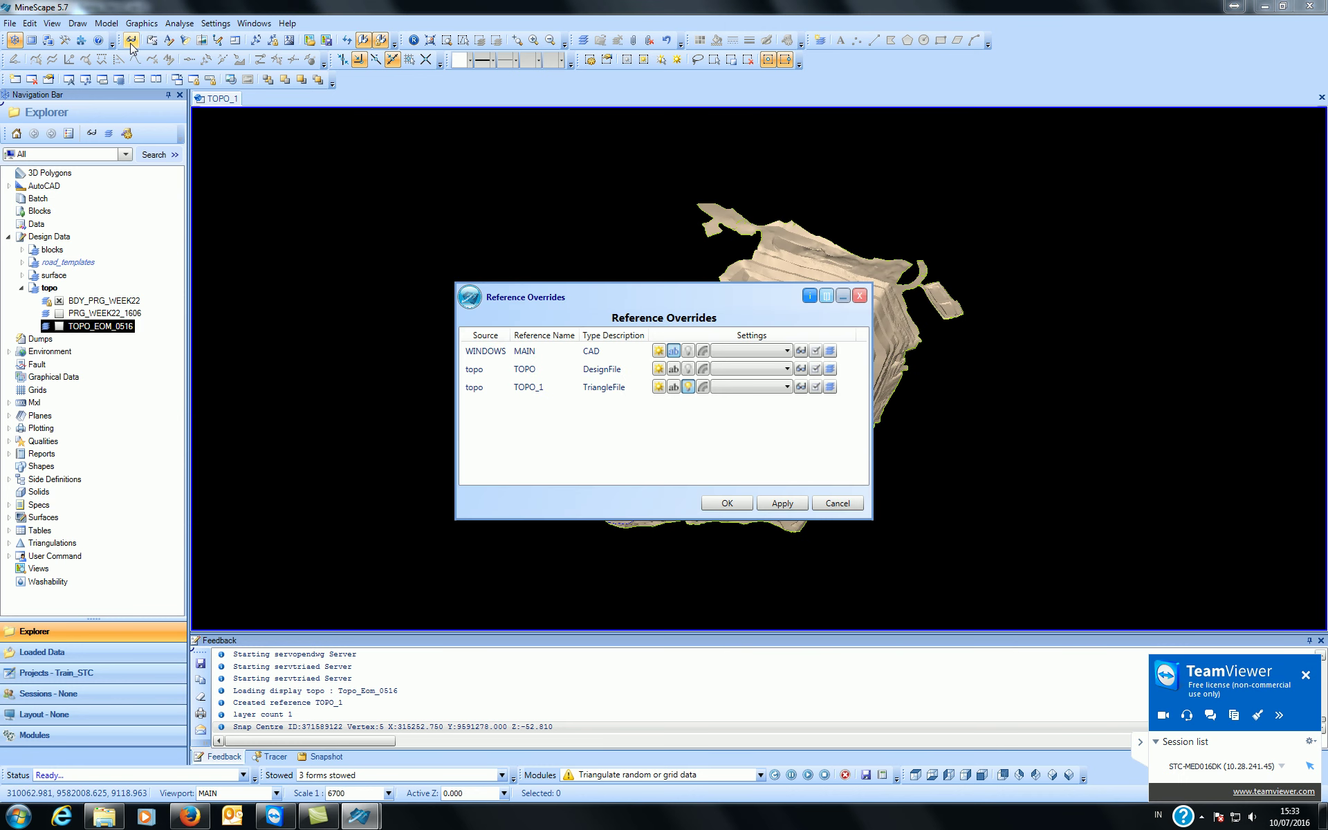
drag(604, 295, 263, 118)
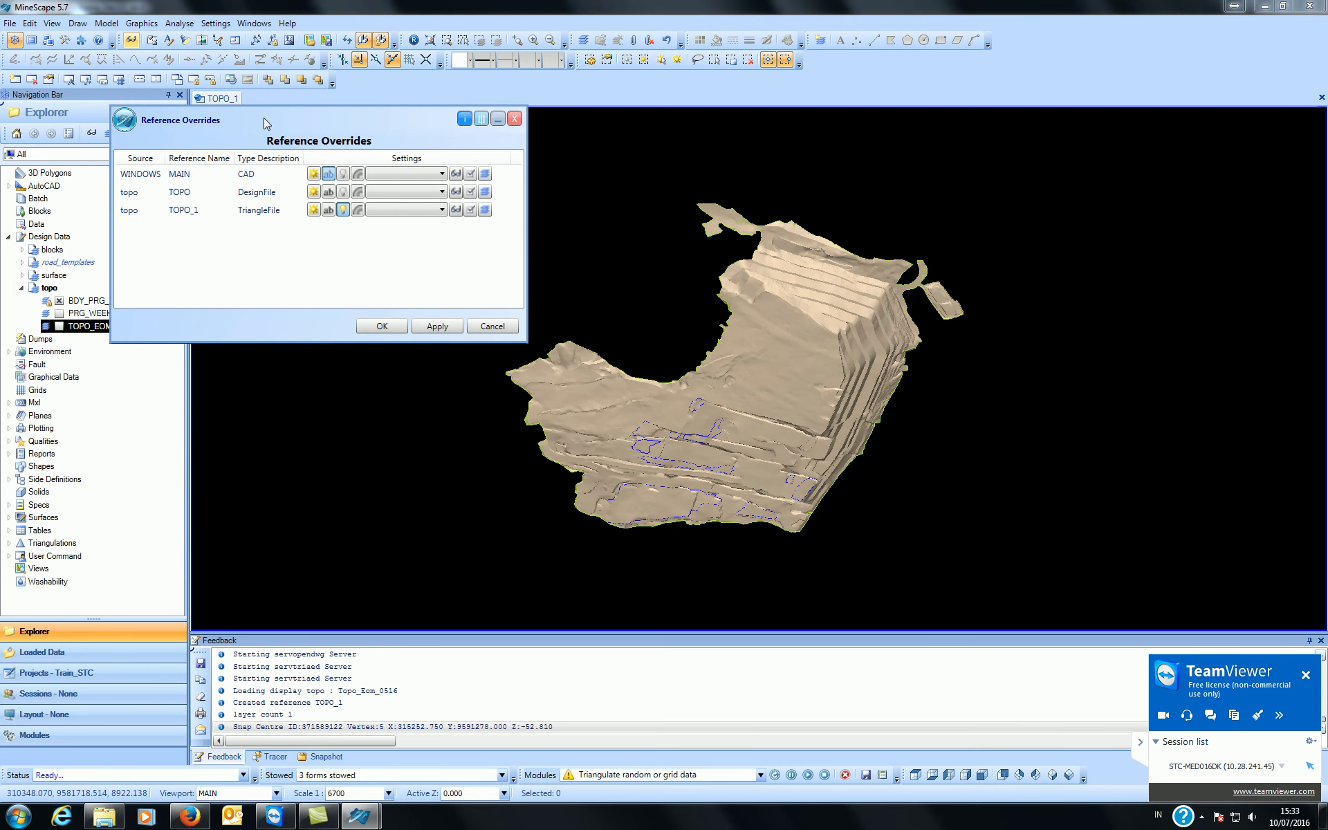
click(356, 211)
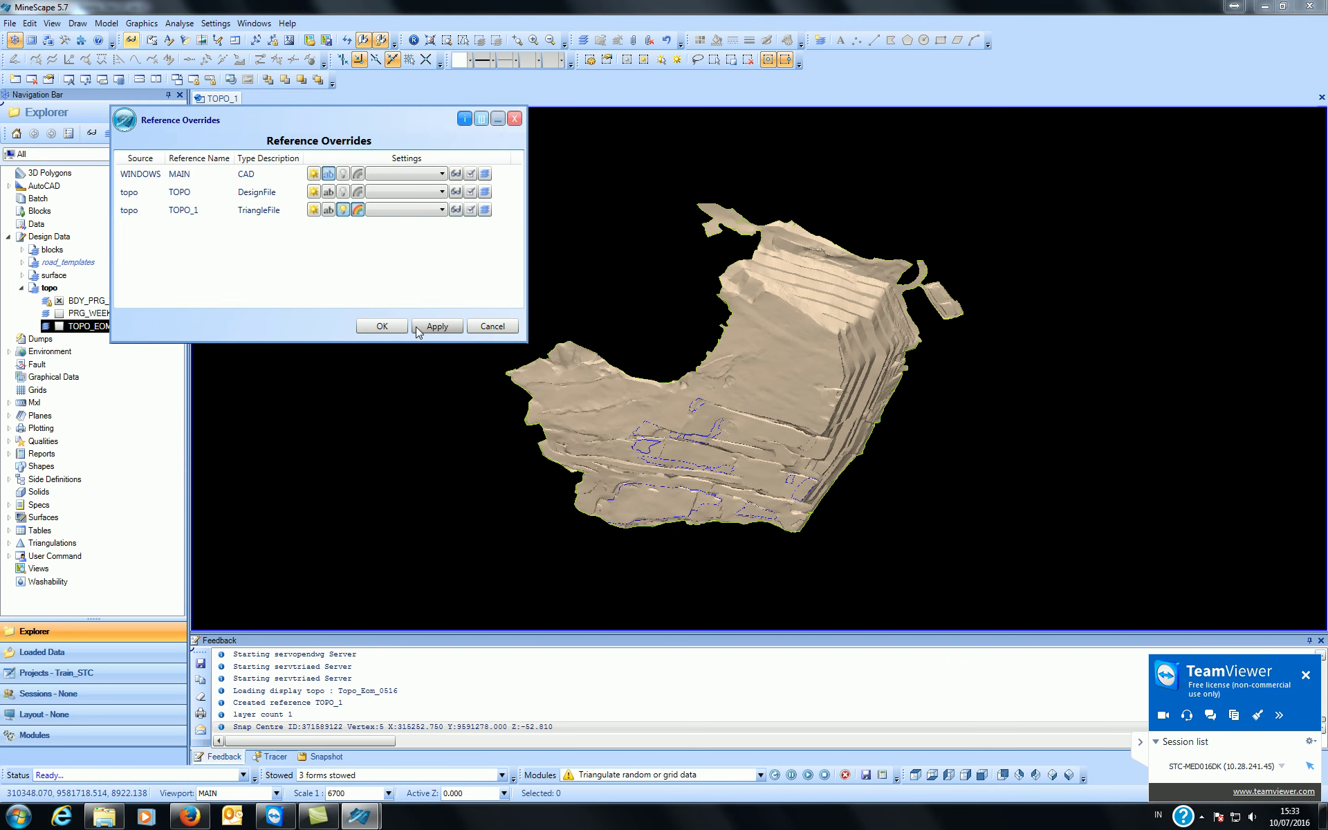
click(382, 326)
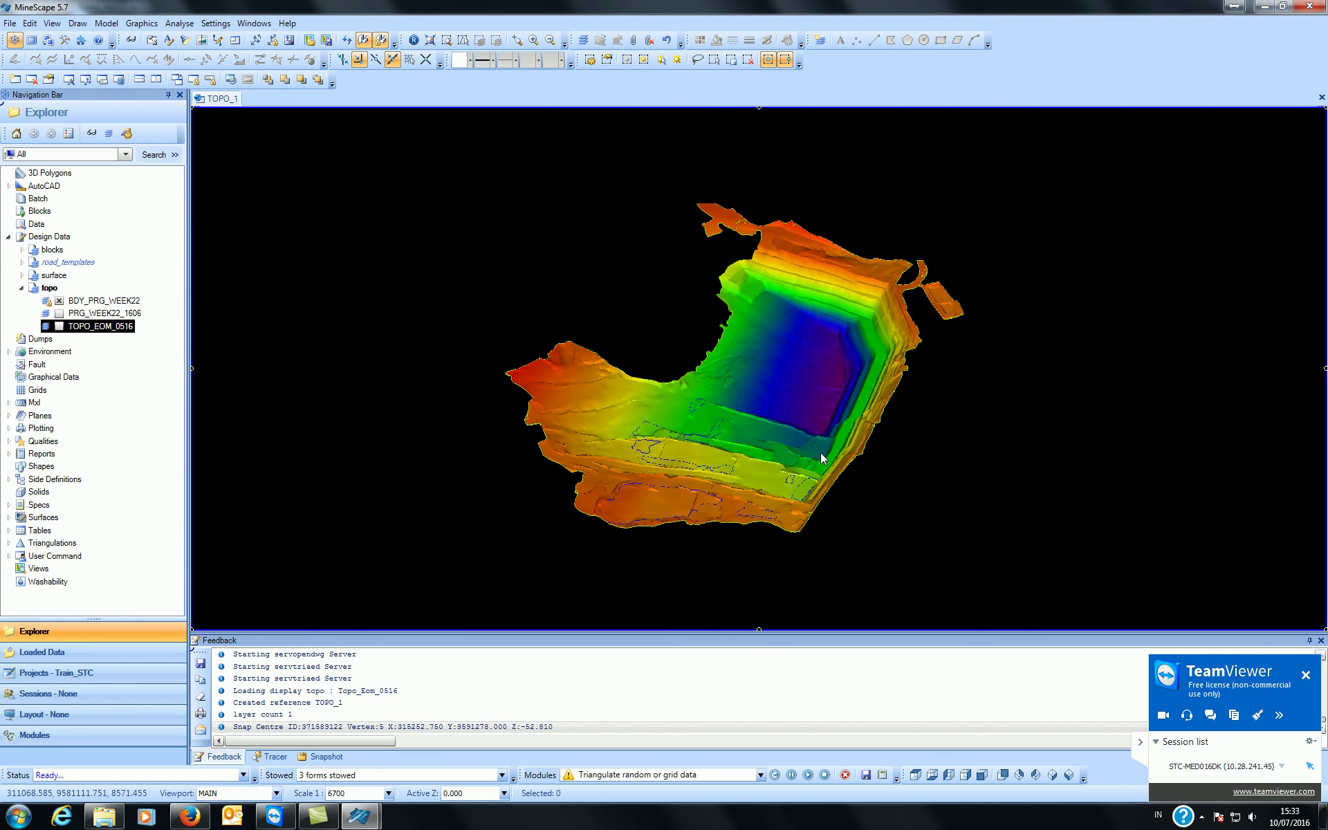
- Inspect the coloured pit surface from several angles, then unload the BDY_PRG_WEEK22 layer and detach the TOPO_1 reference
mouse_move(832, 459)
middle_drag(815, 416, 822, 413)
scroll(823, 413, up, 3)
scroll(794, 459, down, 3)
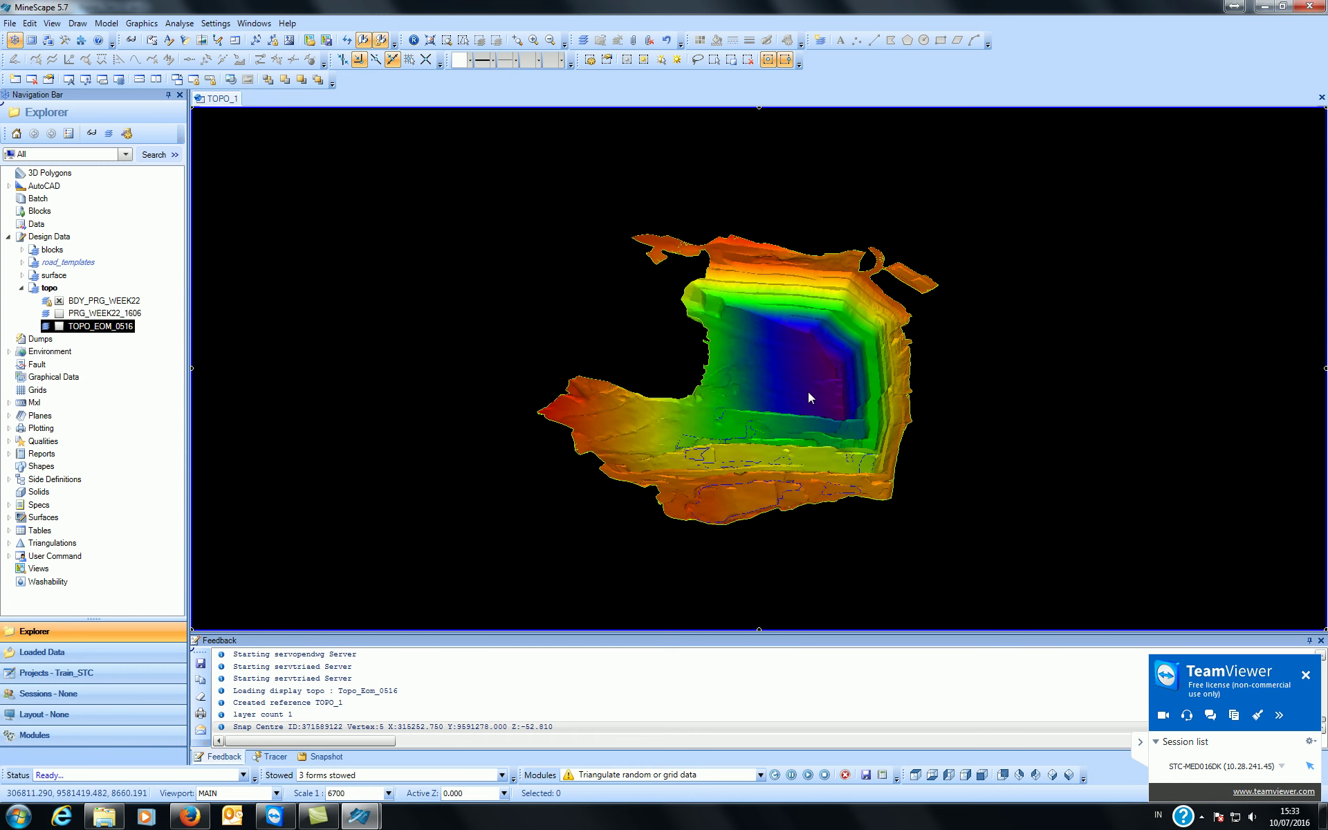
middle_drag(782, 404, 723, 428)
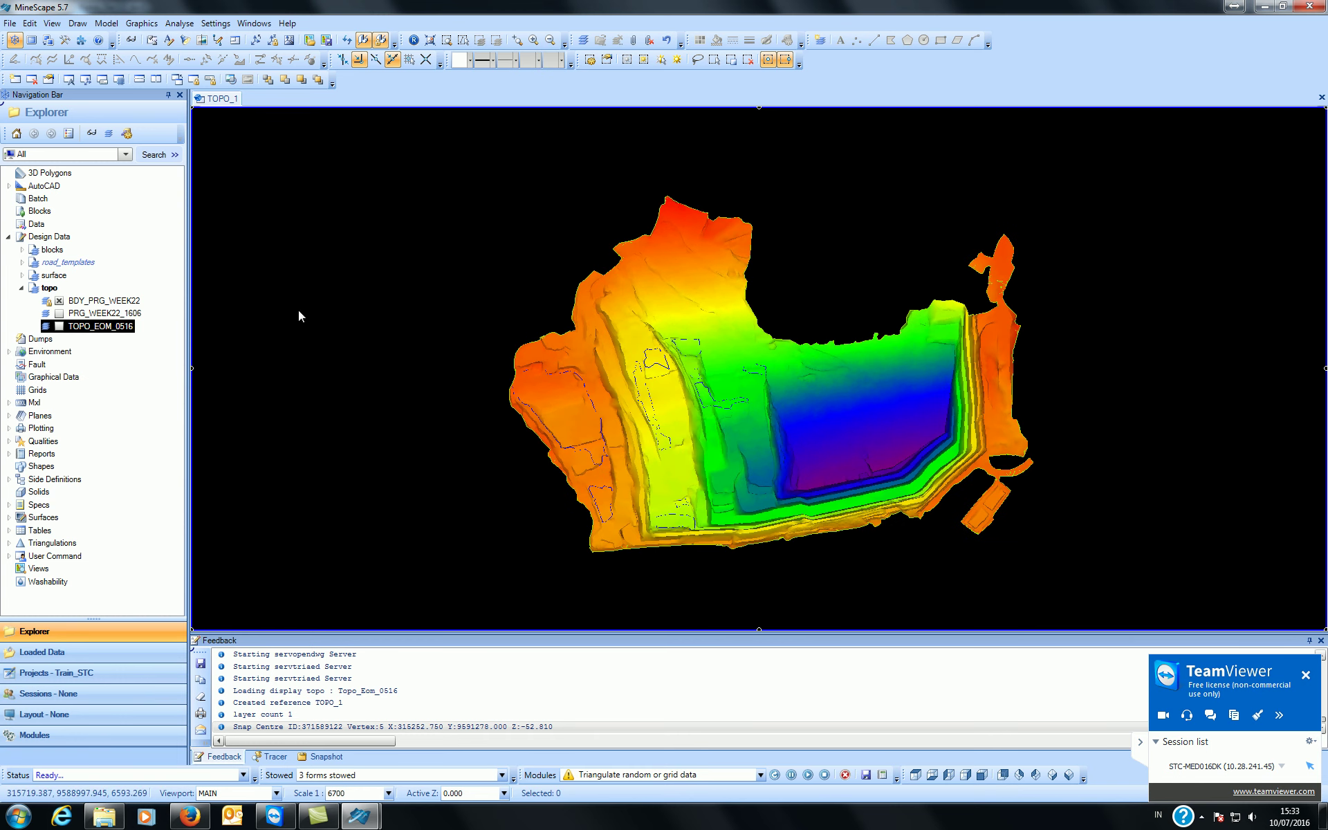
click(60, 301)
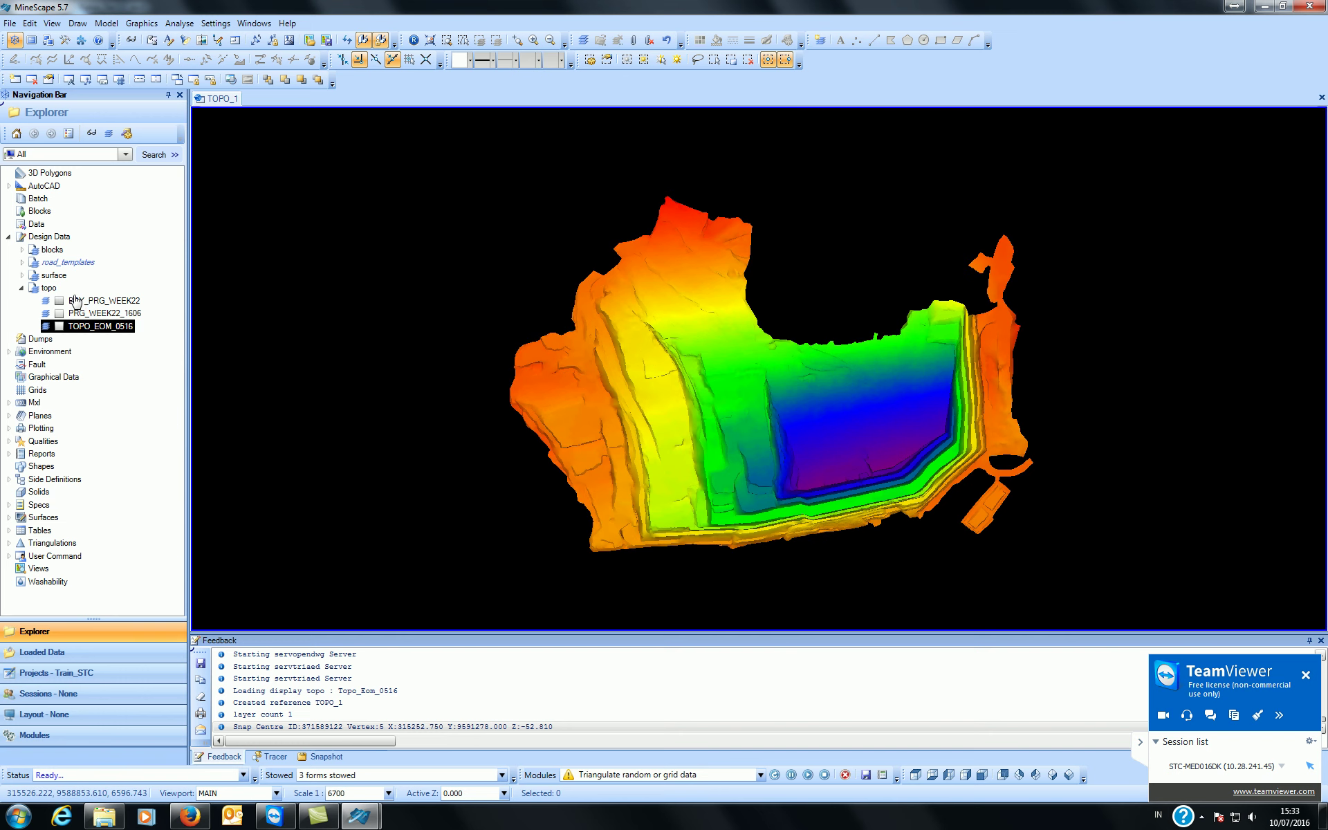
click(650, 40)
click(609, 456)
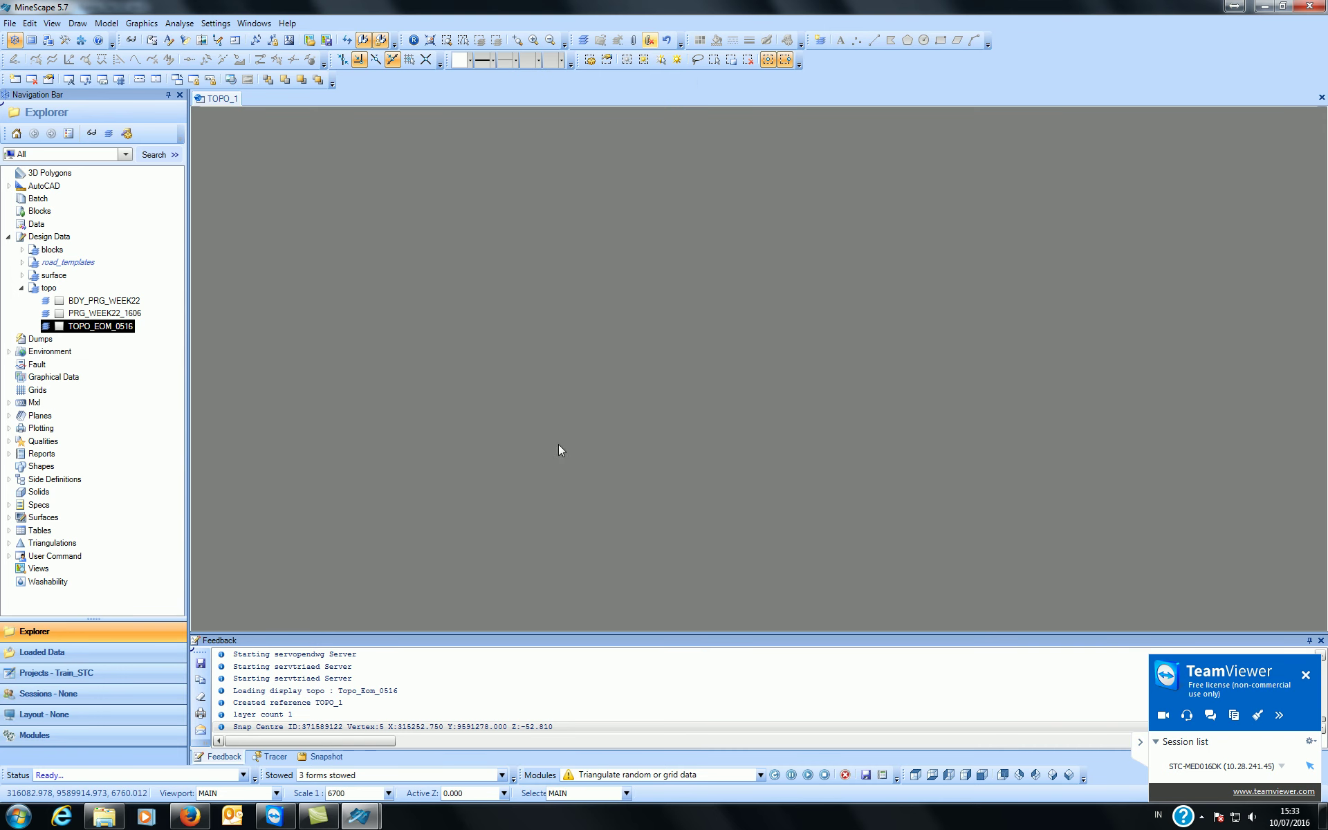
- Open the PRG_WEEK22_1606 design layer for editing and hide the coordinate axes
right_click(63, 316)
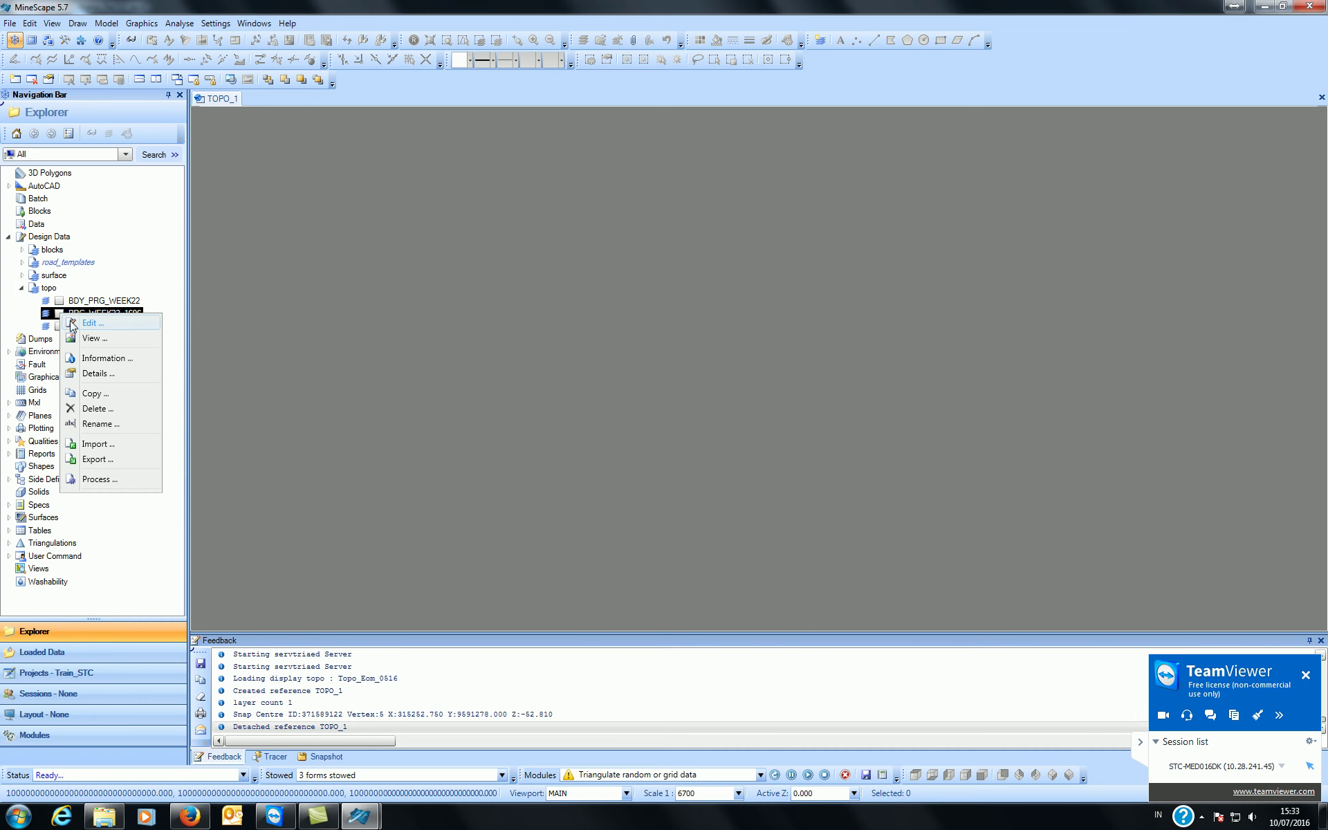
click(88, 323)
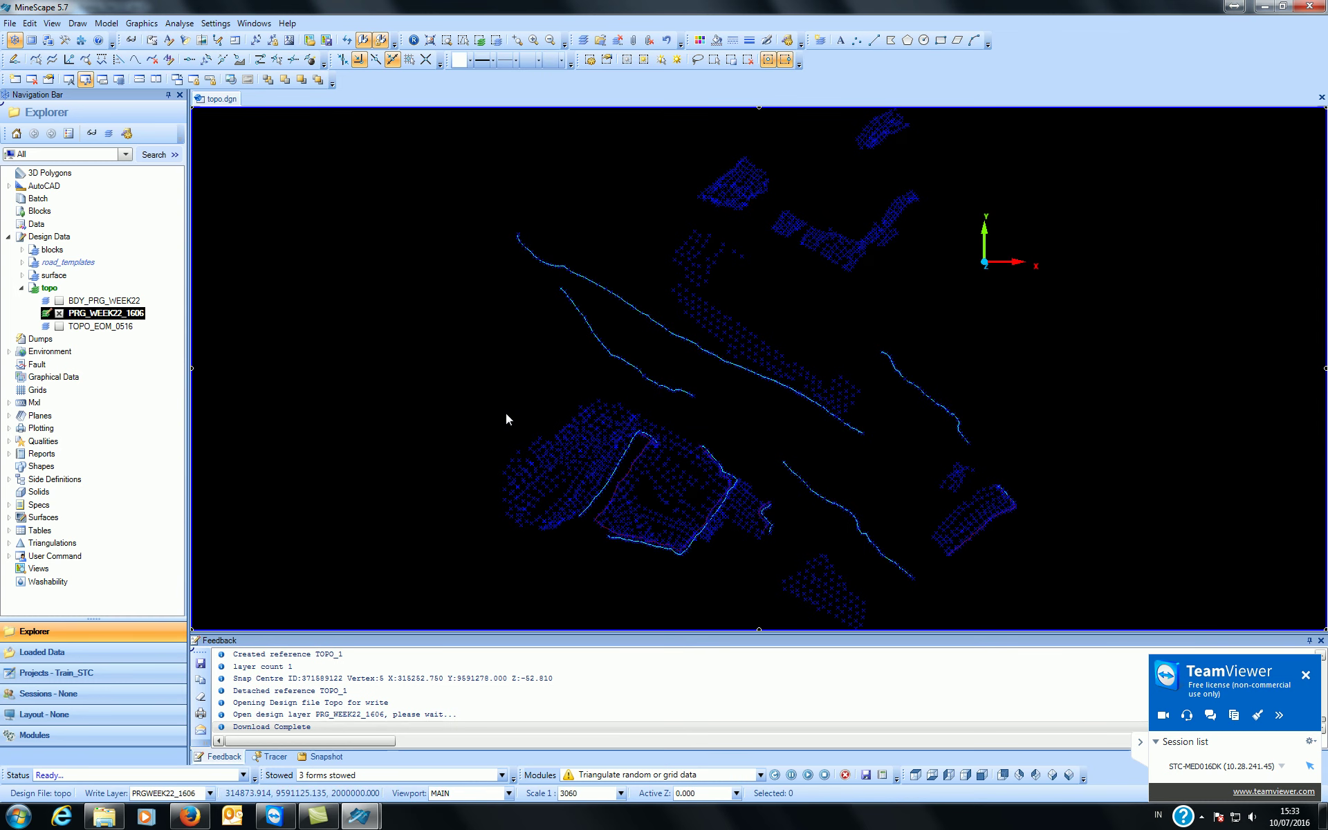
click(85, 79)
middle_drag(583, 464, 609, 405)
- Load the BDY_PRG_WEEK22 layer over the weekly progress data and examine how its polygons enclose the survey point areas
click(58, 300)
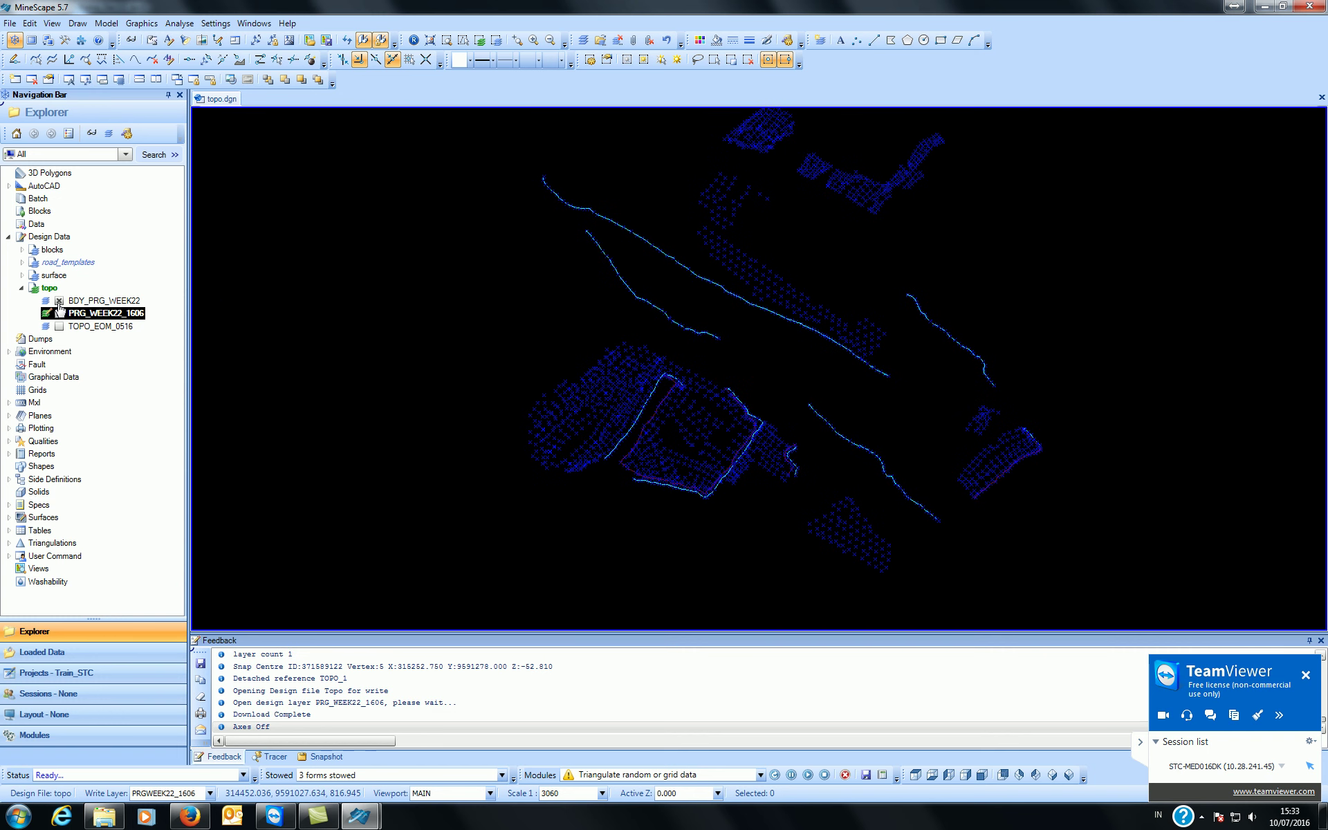
scroll(622, 476, up, 3)
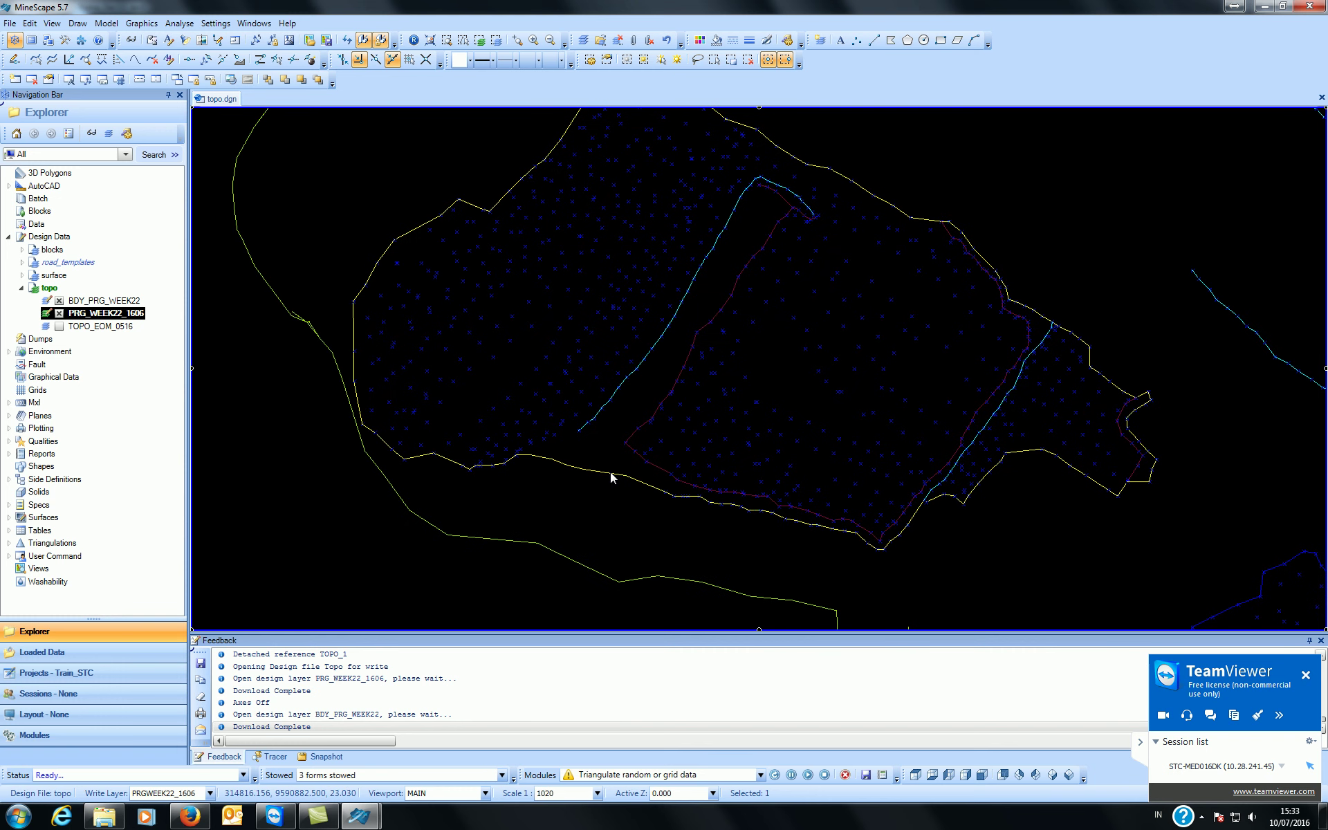
scroll(611, 476, down, 3)
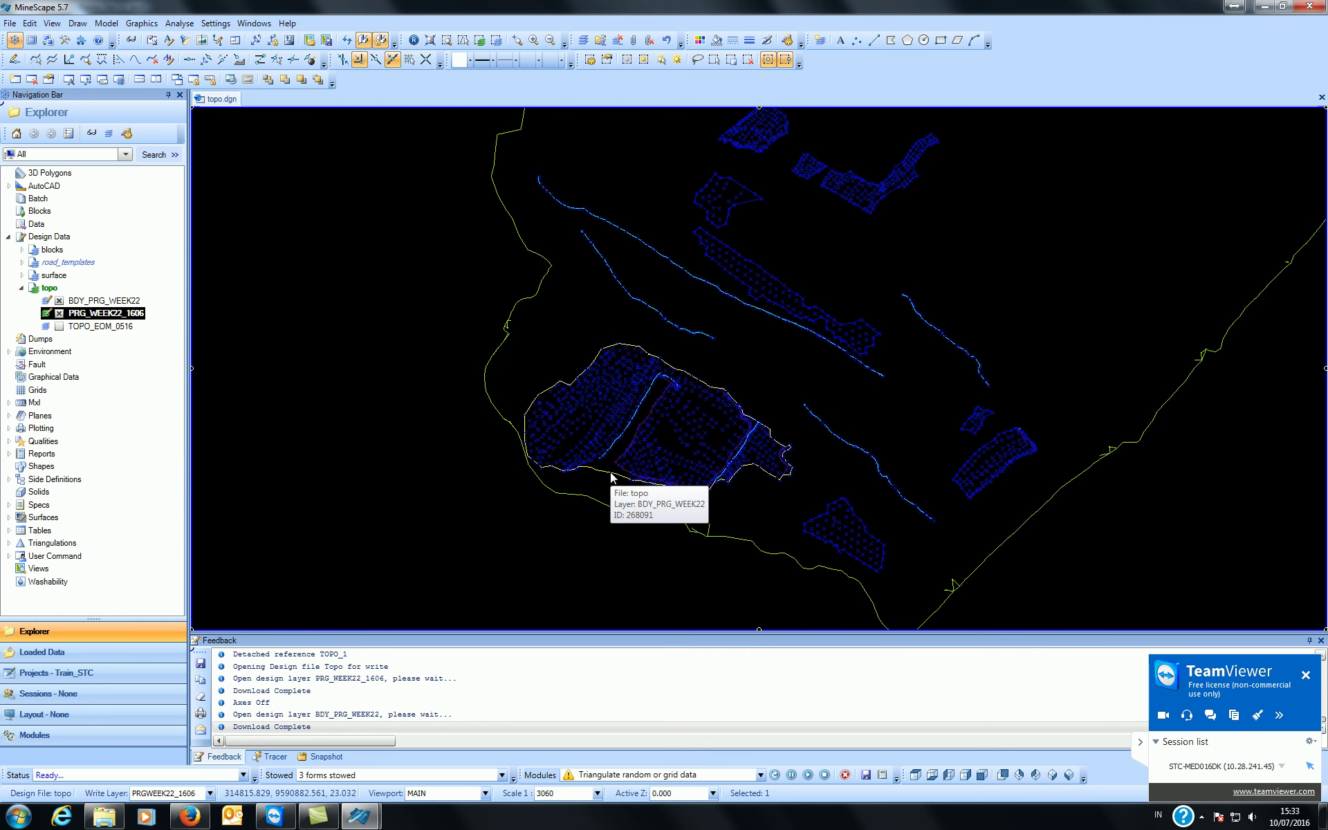
scroll(813, 522, up, 6)
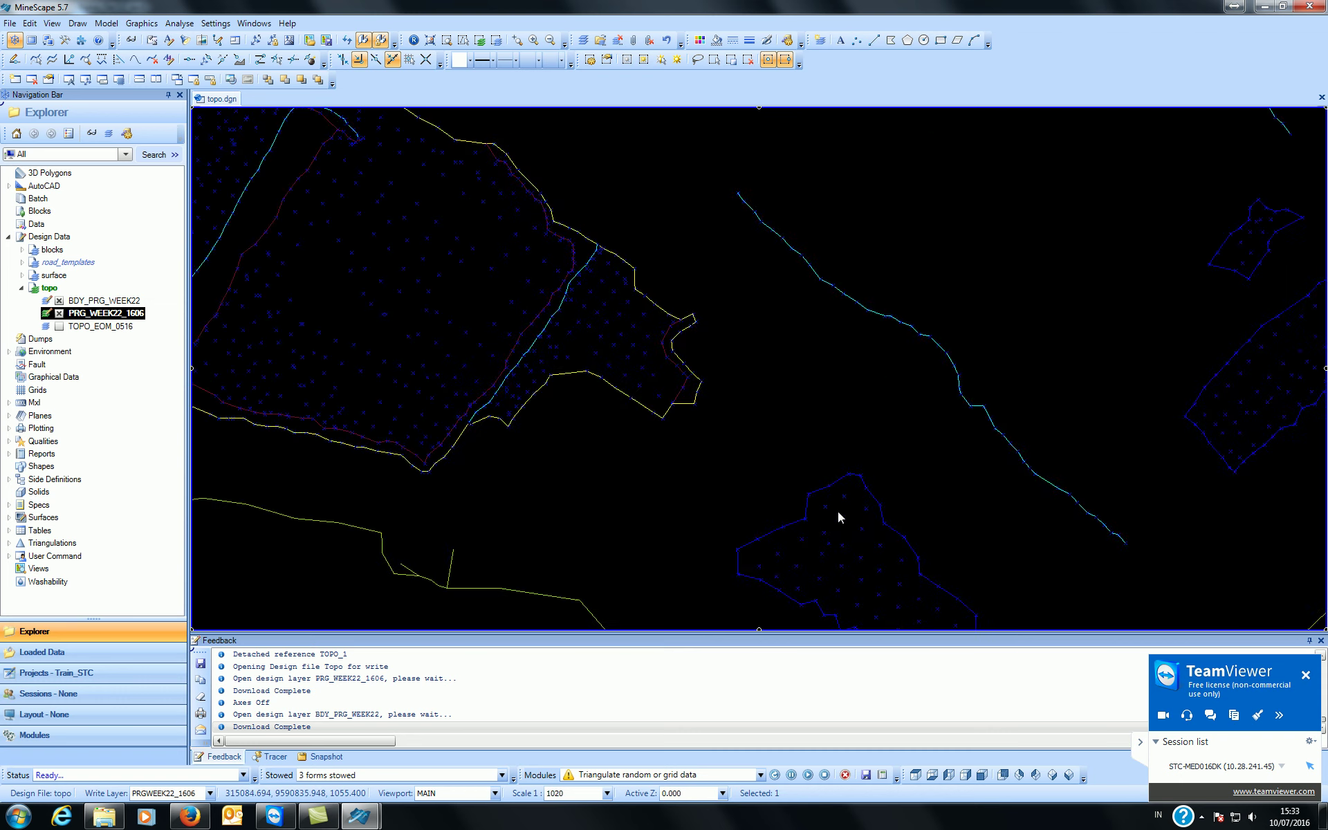
- Select the boundary polygons around the large southwestern pit, the small southern area and the eastern strip, and duplicate all three into PRG_WEEK22_1606
scroll(682, 477, down, 5)
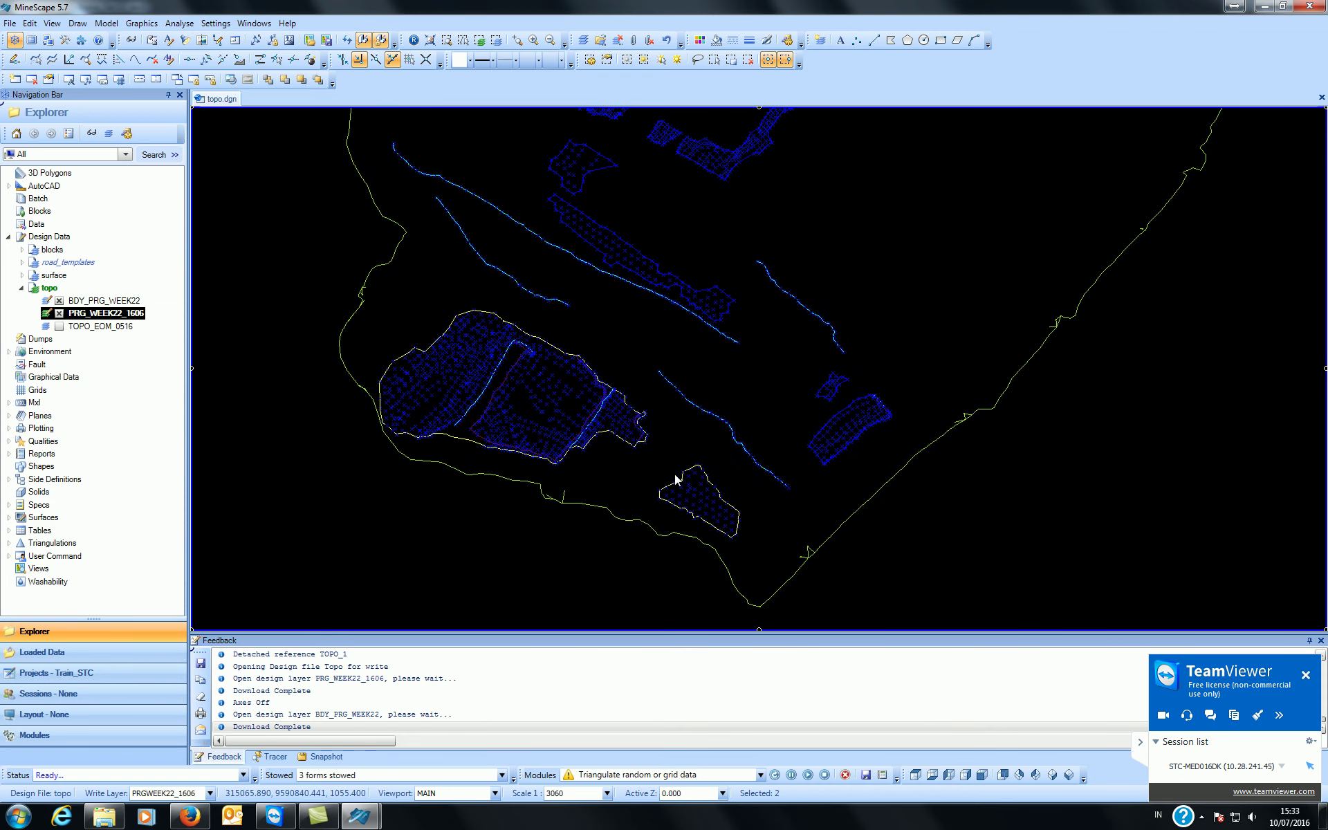
scroll(719, 474, down, 3)
scroll(727, 415, up, 3)
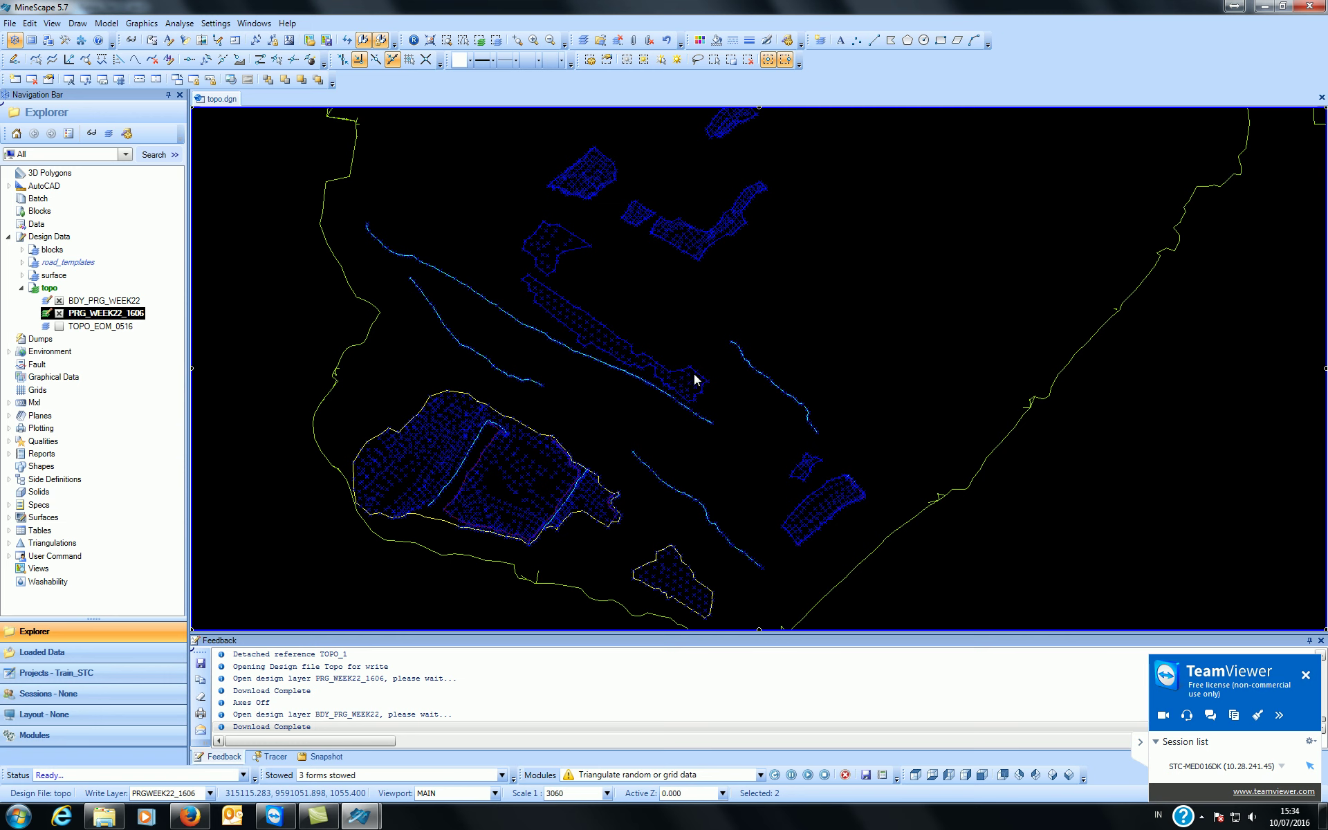
scroll(704, 503, down, 2)
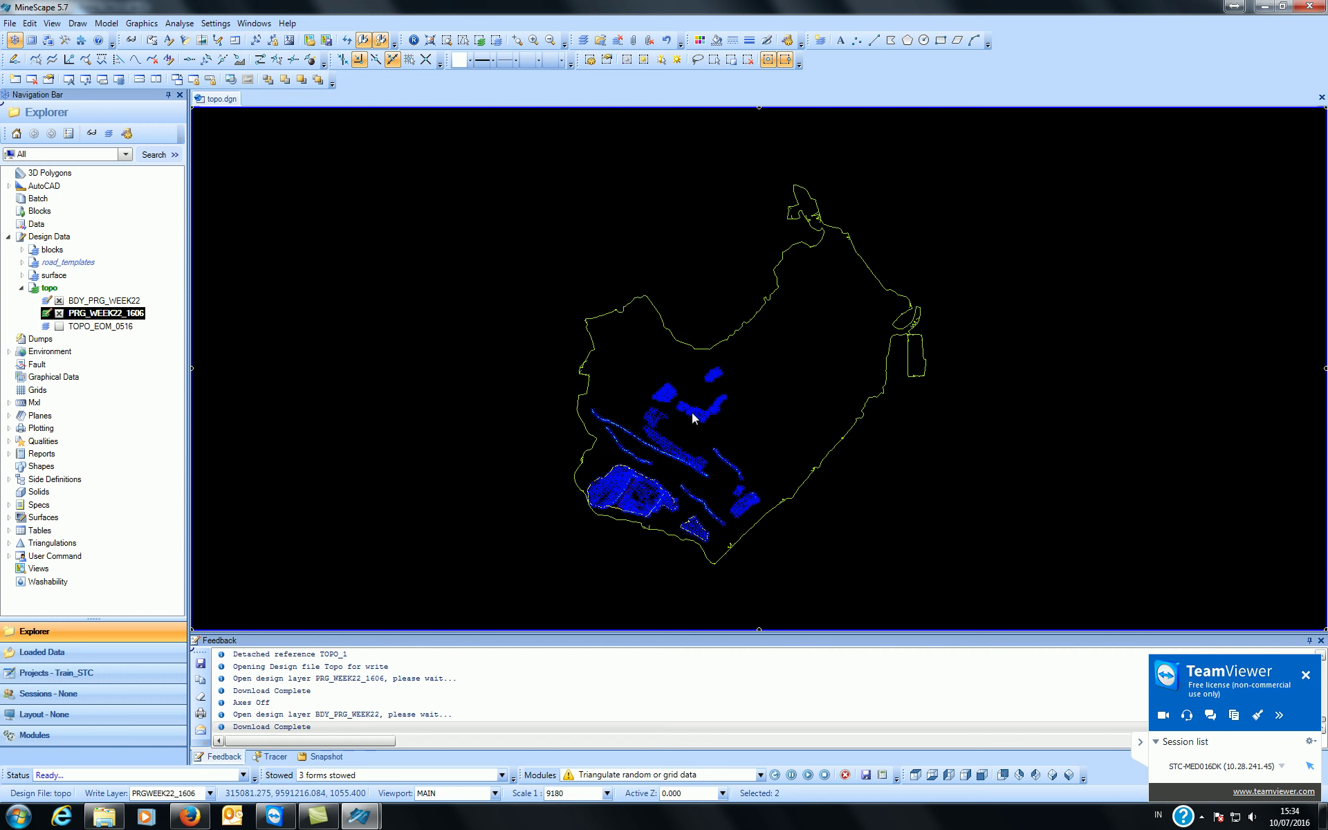
mouse_move(717, 373)
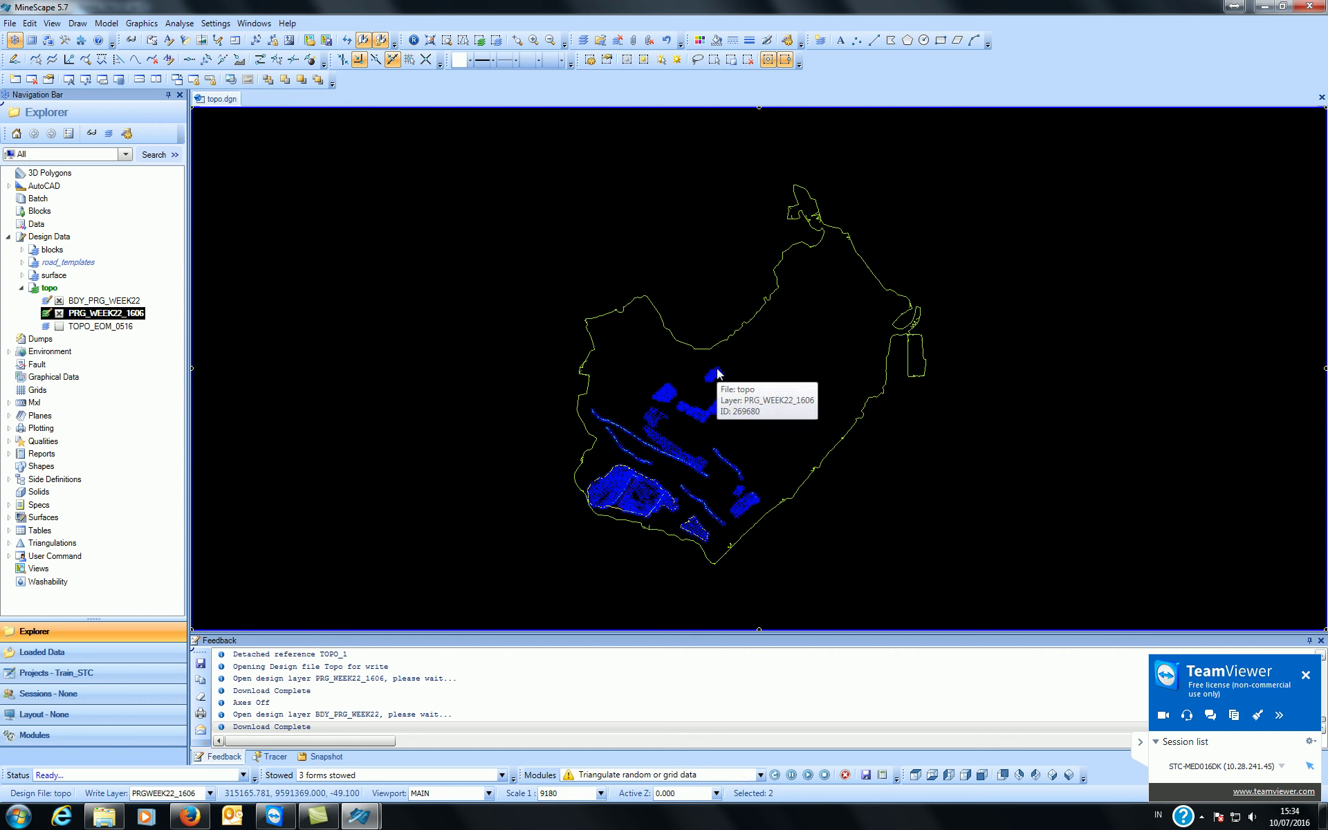
scroll(699, 510, up, 2)
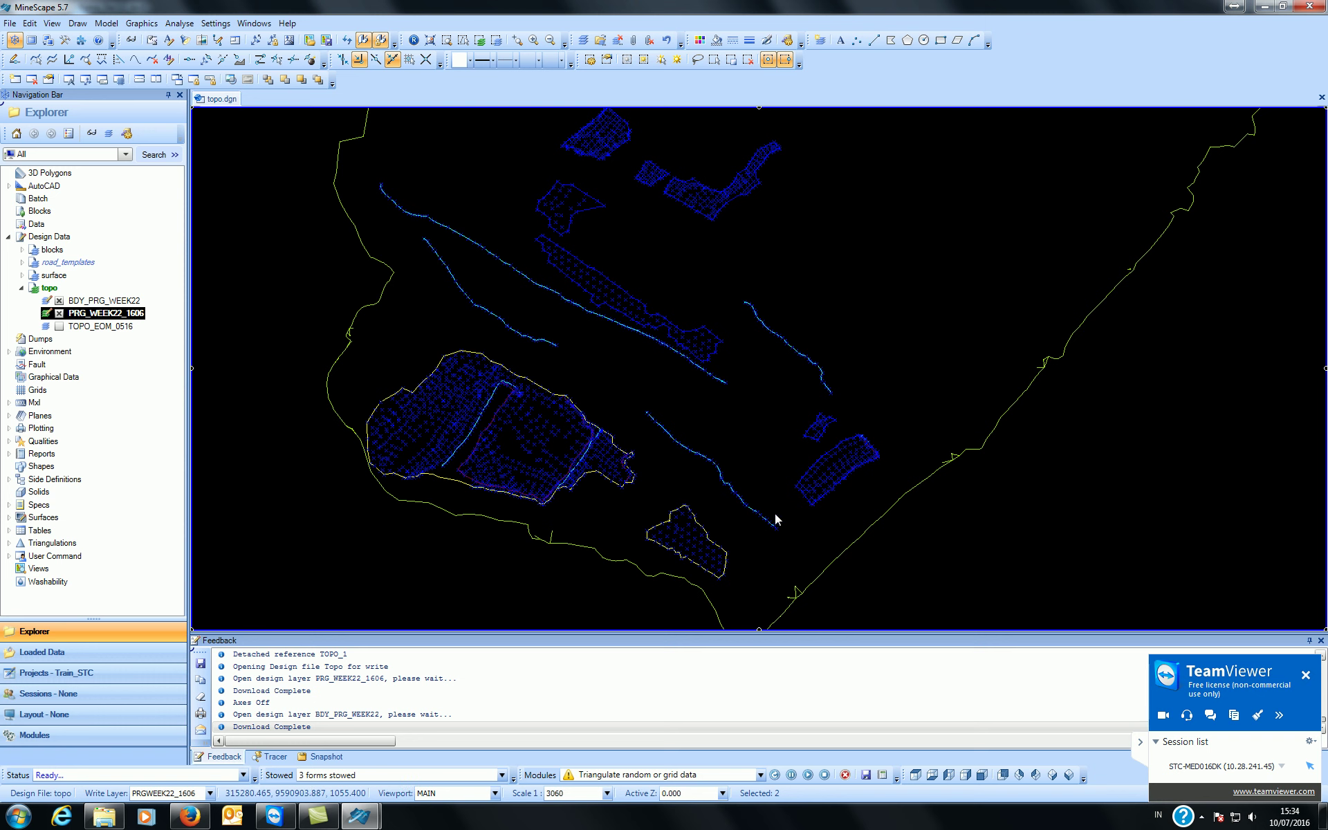
scroll(852, 468, up, 4)
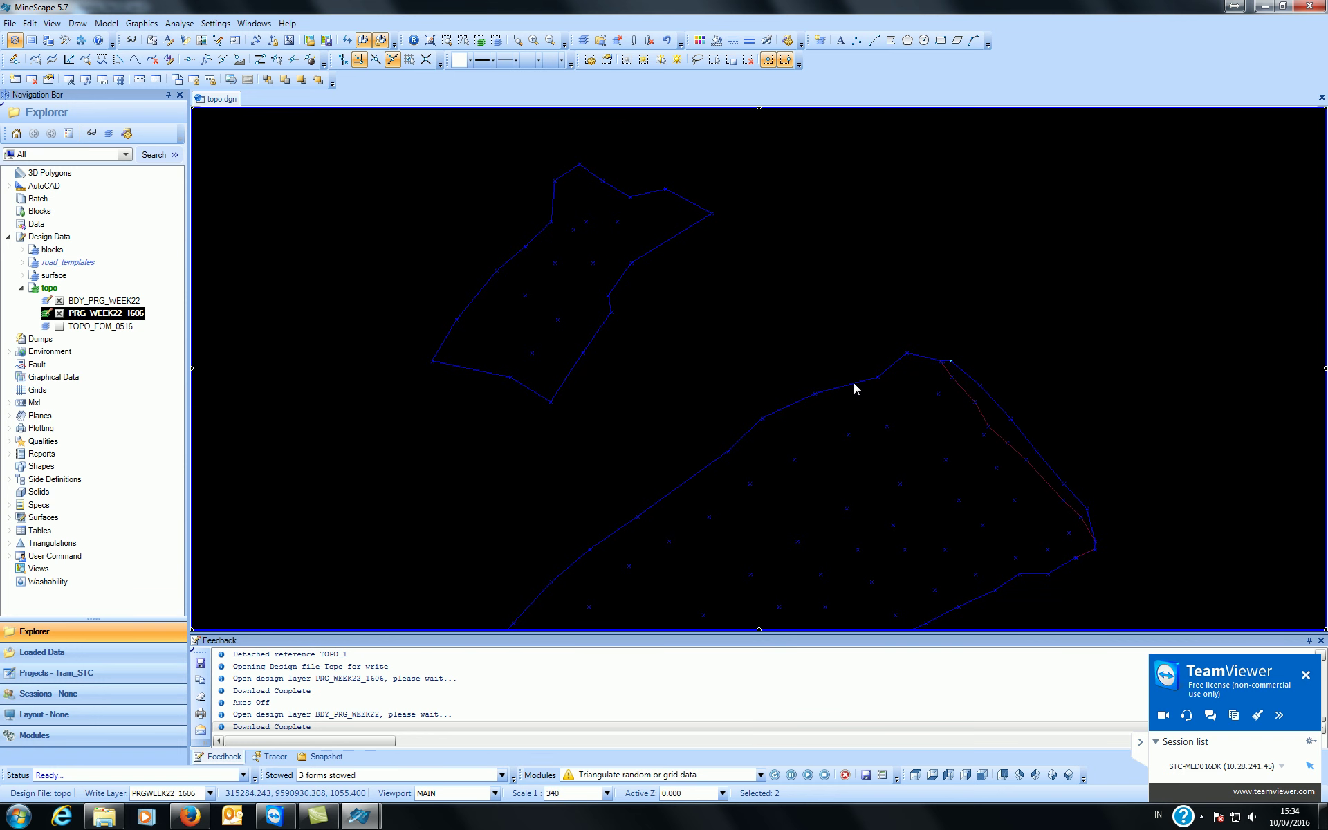
click(852, 383)
scroll(857, 373, down, 2)
scroll(858, 373, down, 2)
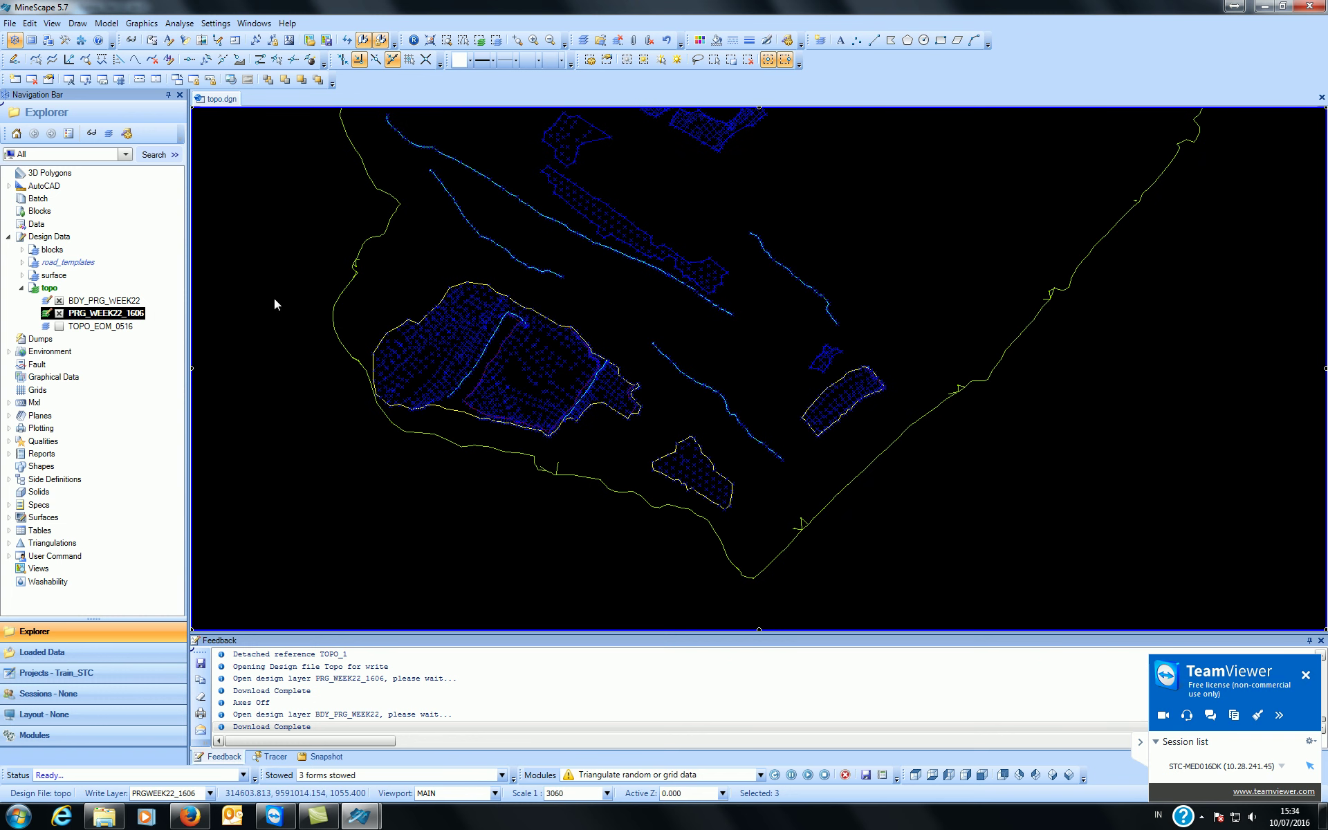
click(30, 24)
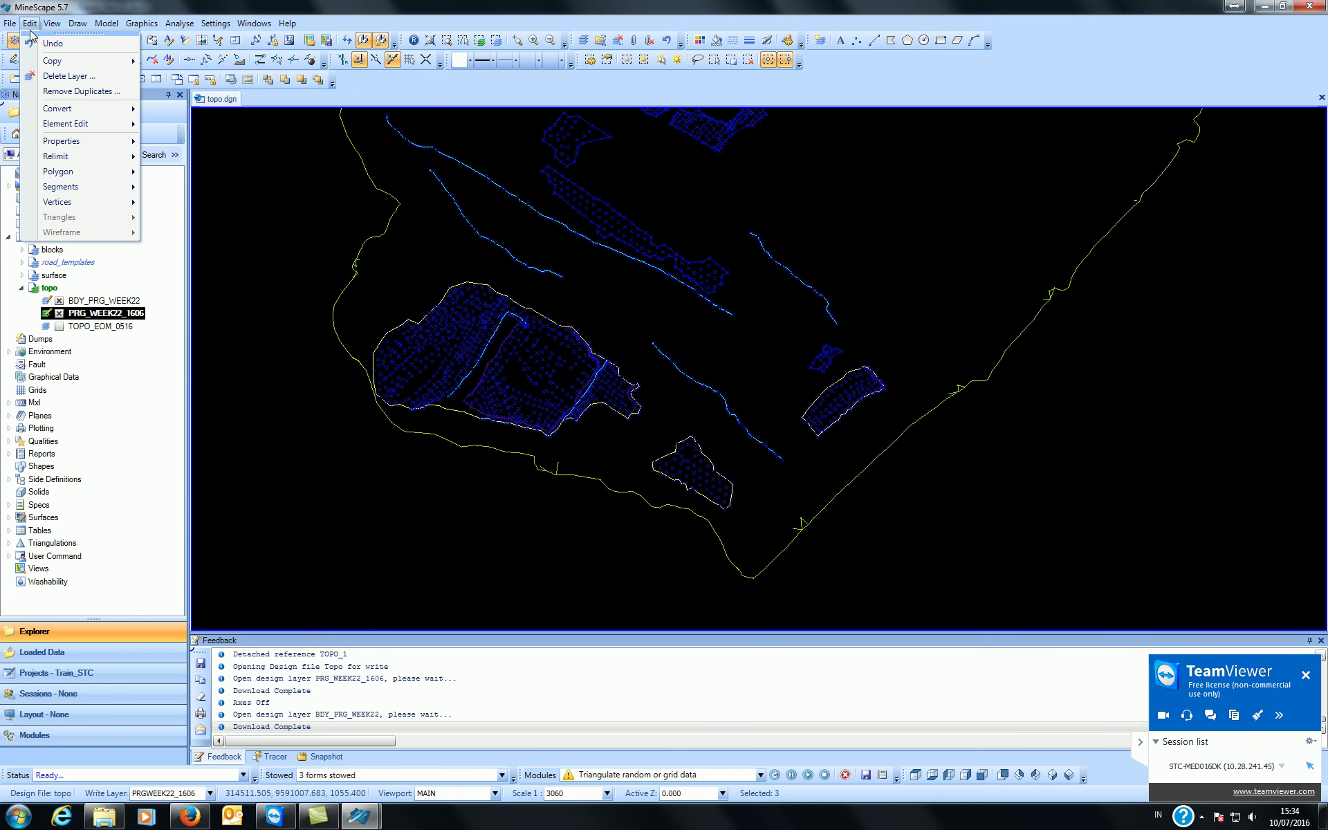
mouse_move(83, 61)
click(178, 89)
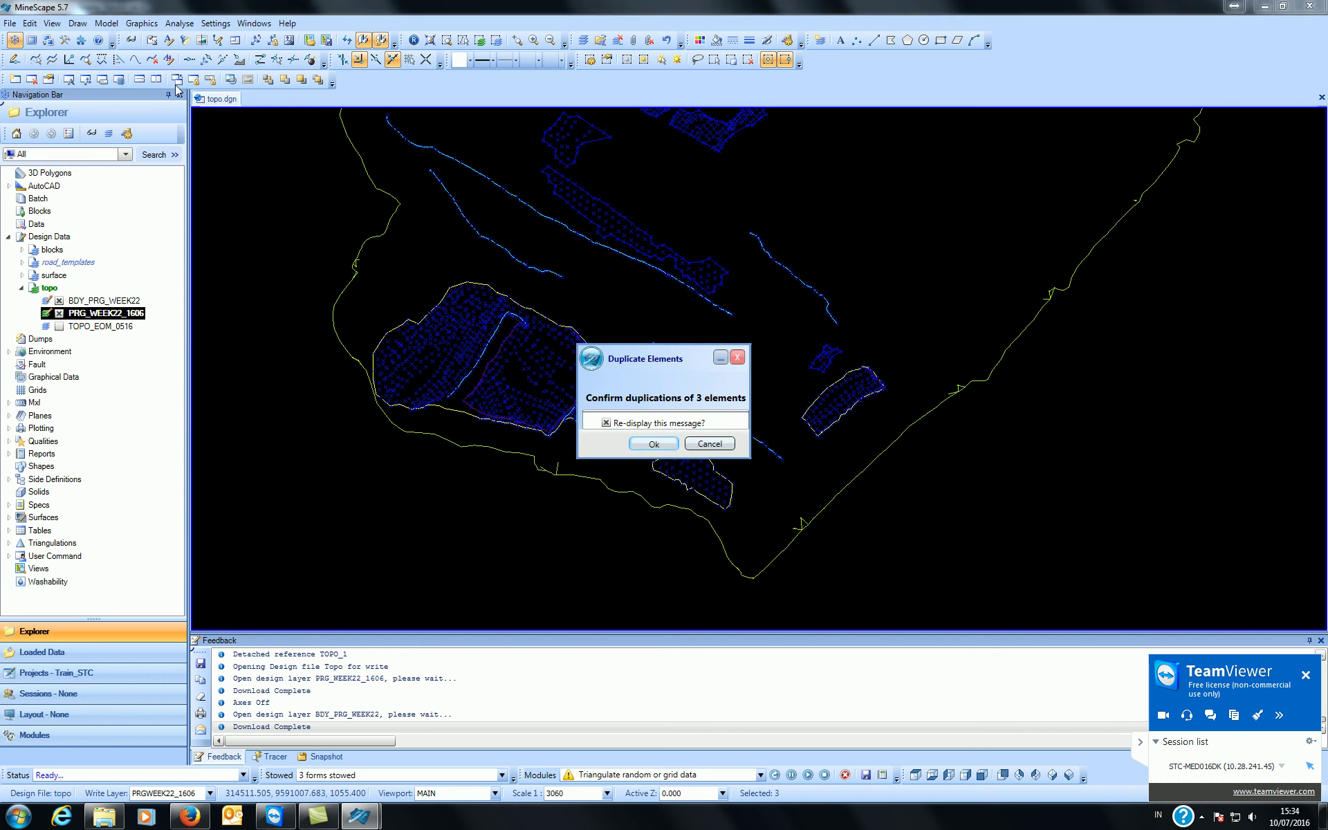
click(652, 444)
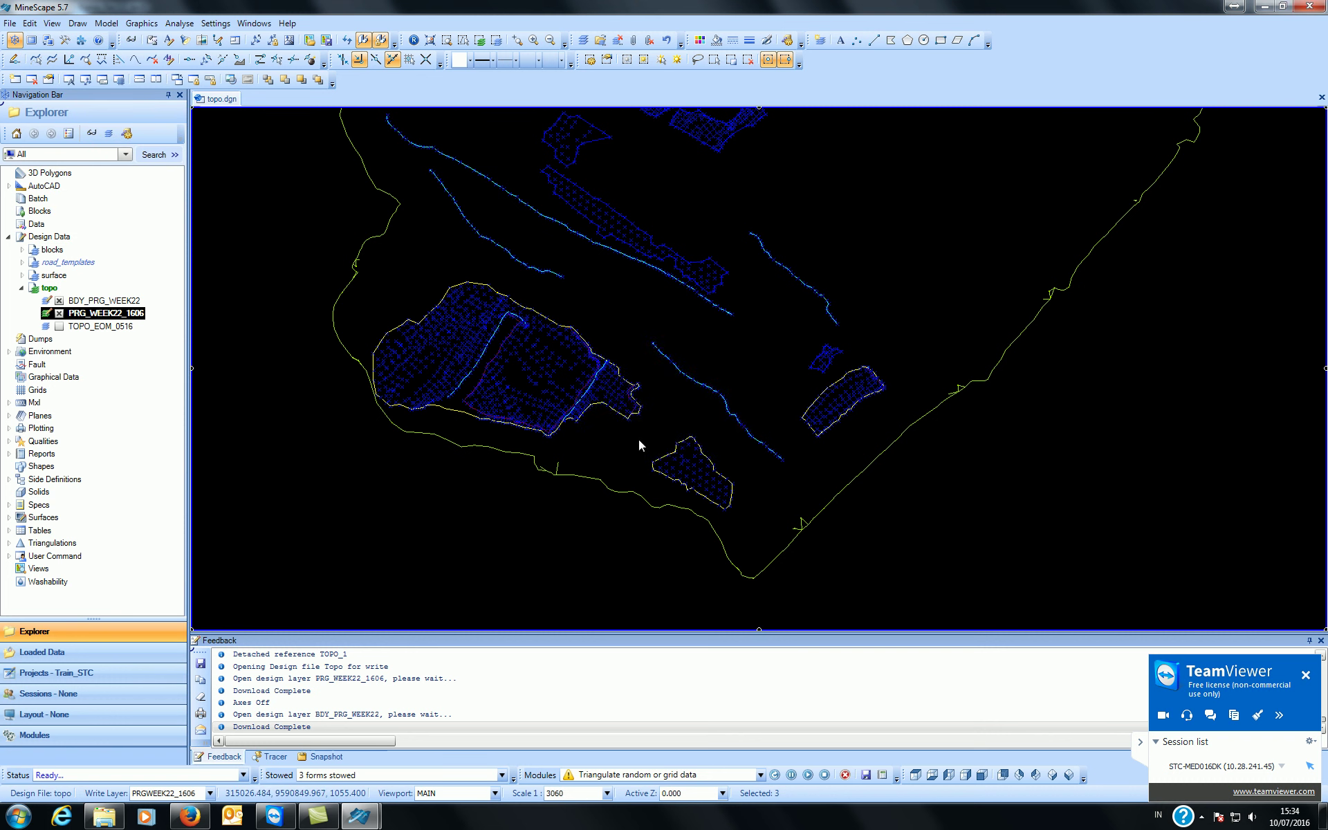
- Unload the BDY_PRG_WEEK22 layer and inspect the copied boundary polygon and survey areas in the weekly progress layer
click(59, 301)
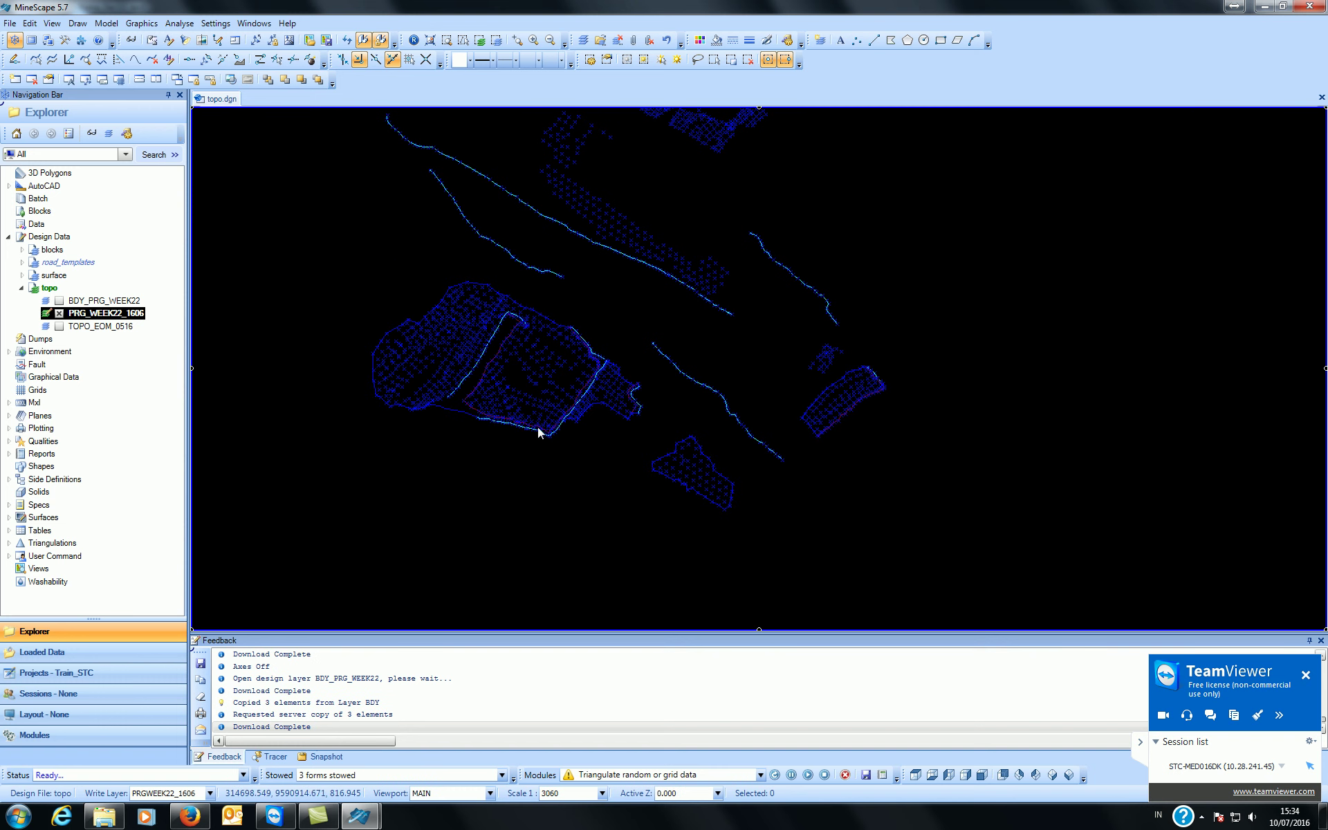
scroll(614, 408, up, 3)
scroll(621, 424, up, 3)
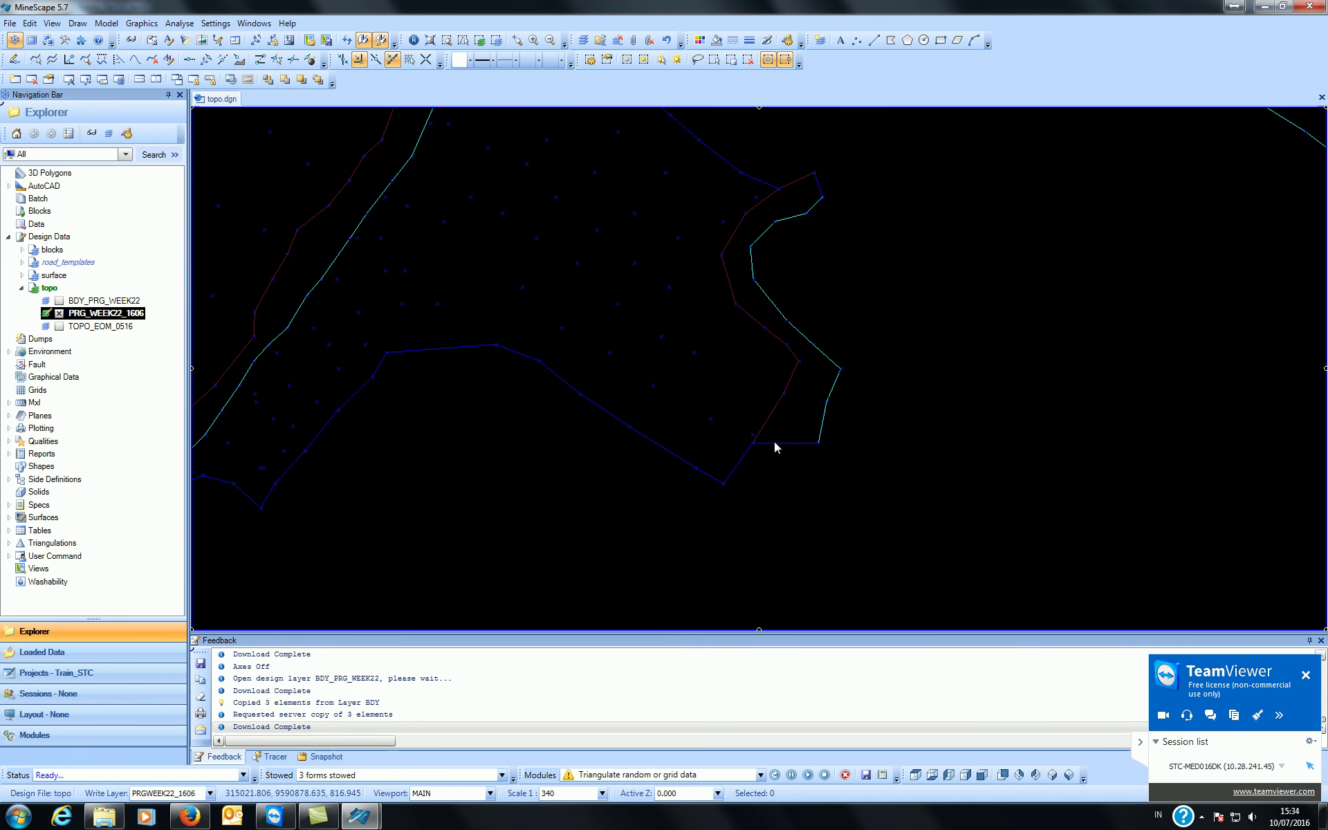
scroll(775, 439, down, 3)
scroll(772, 430, up, 3)
click(772, 430)
scroll(775, 479, down, 3)
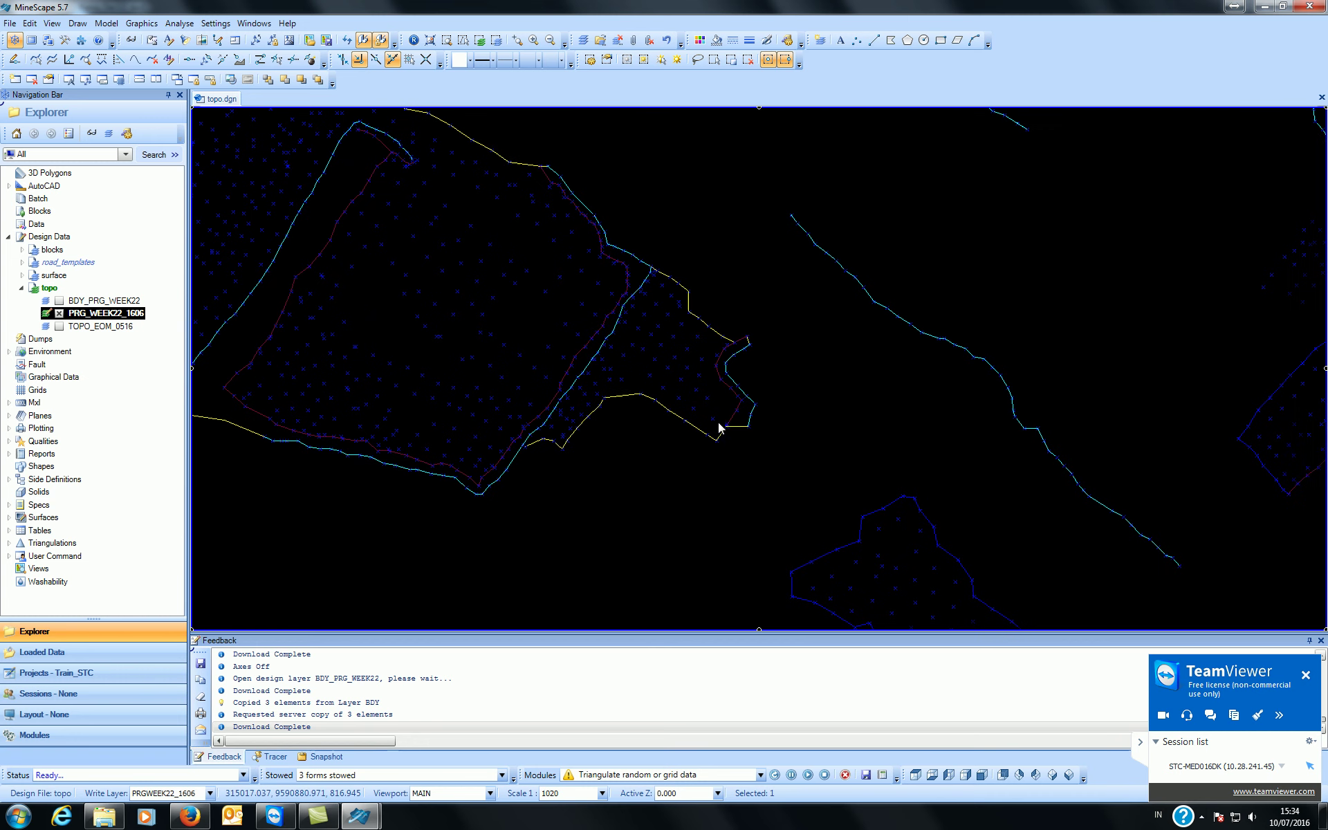
scroll(946, 543, down, 3)
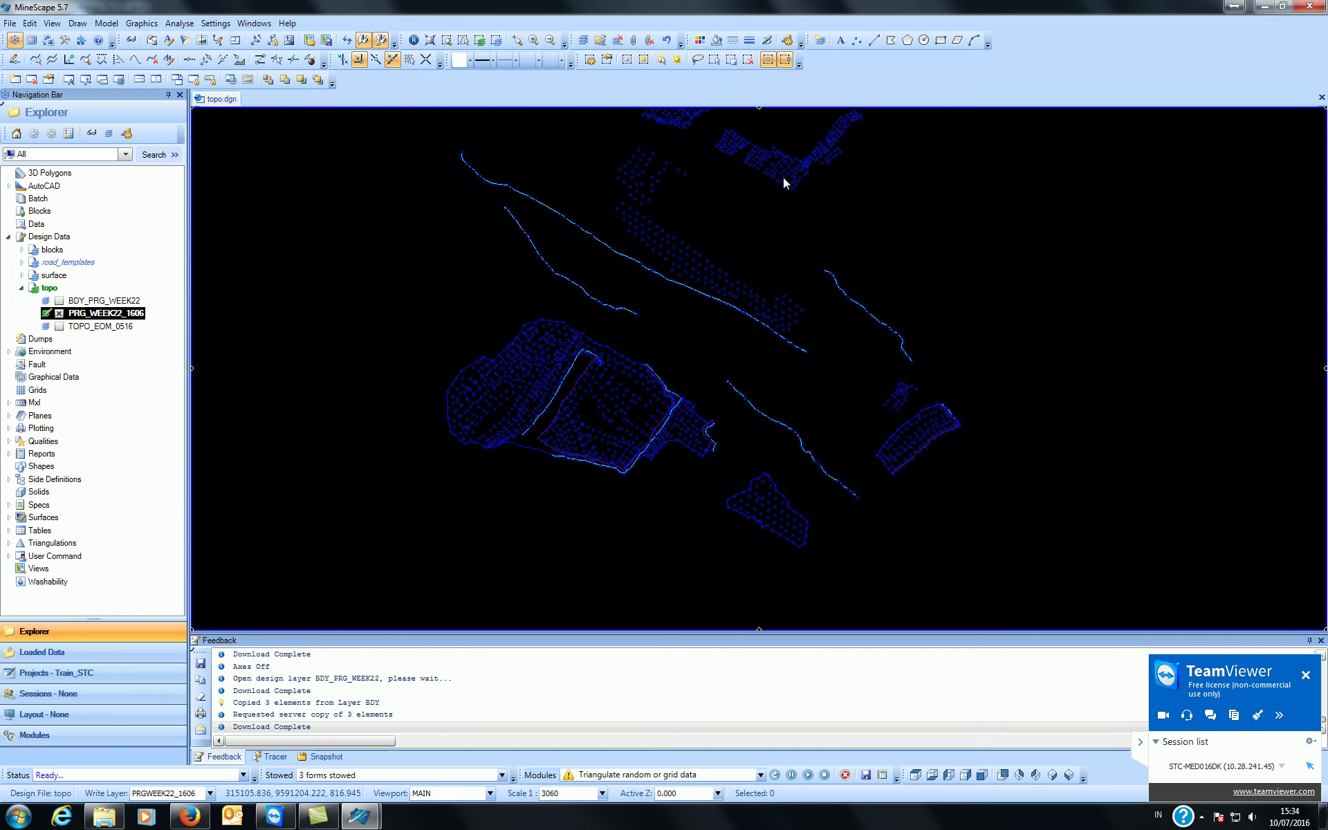
scroll(920, 422, up, 3)
scroll(827, 430, down, 3)
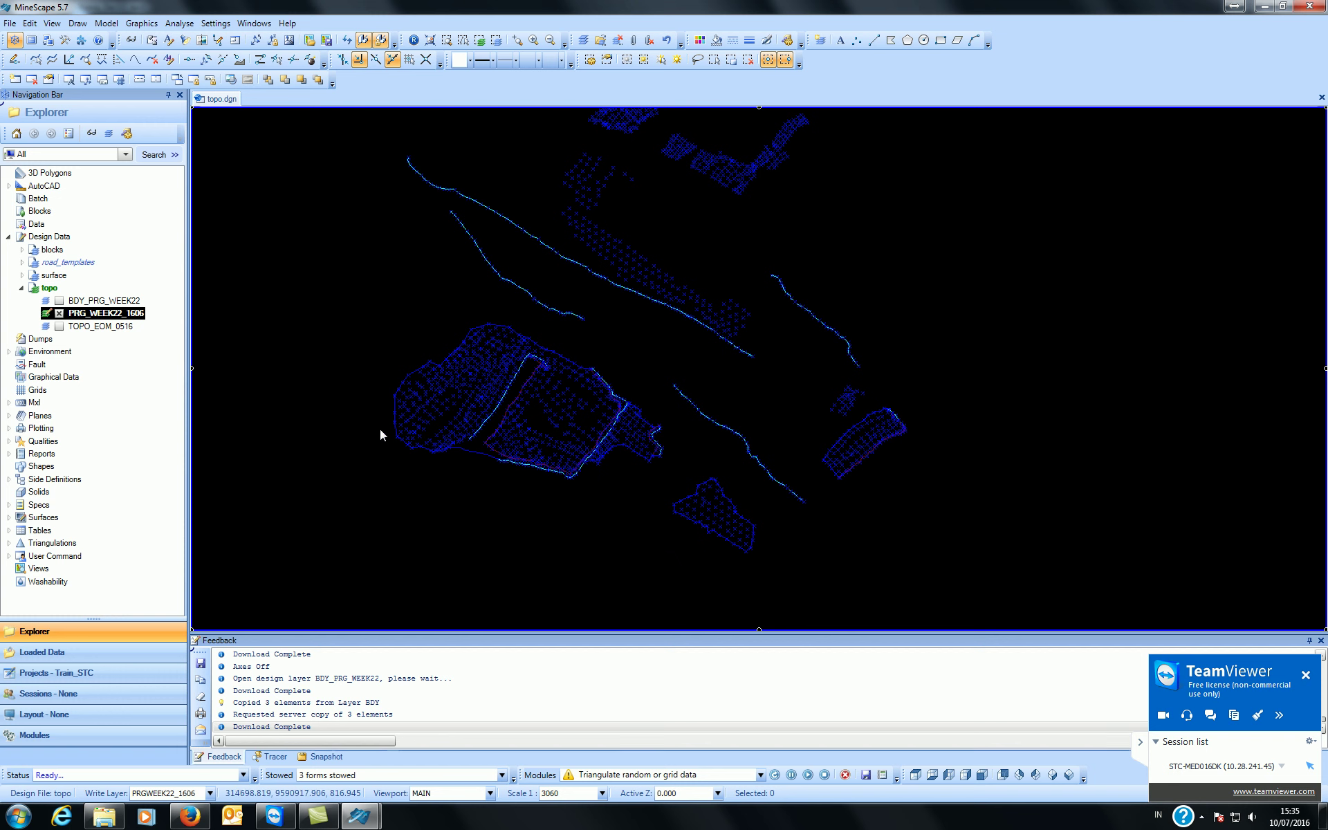
click(483, 776)
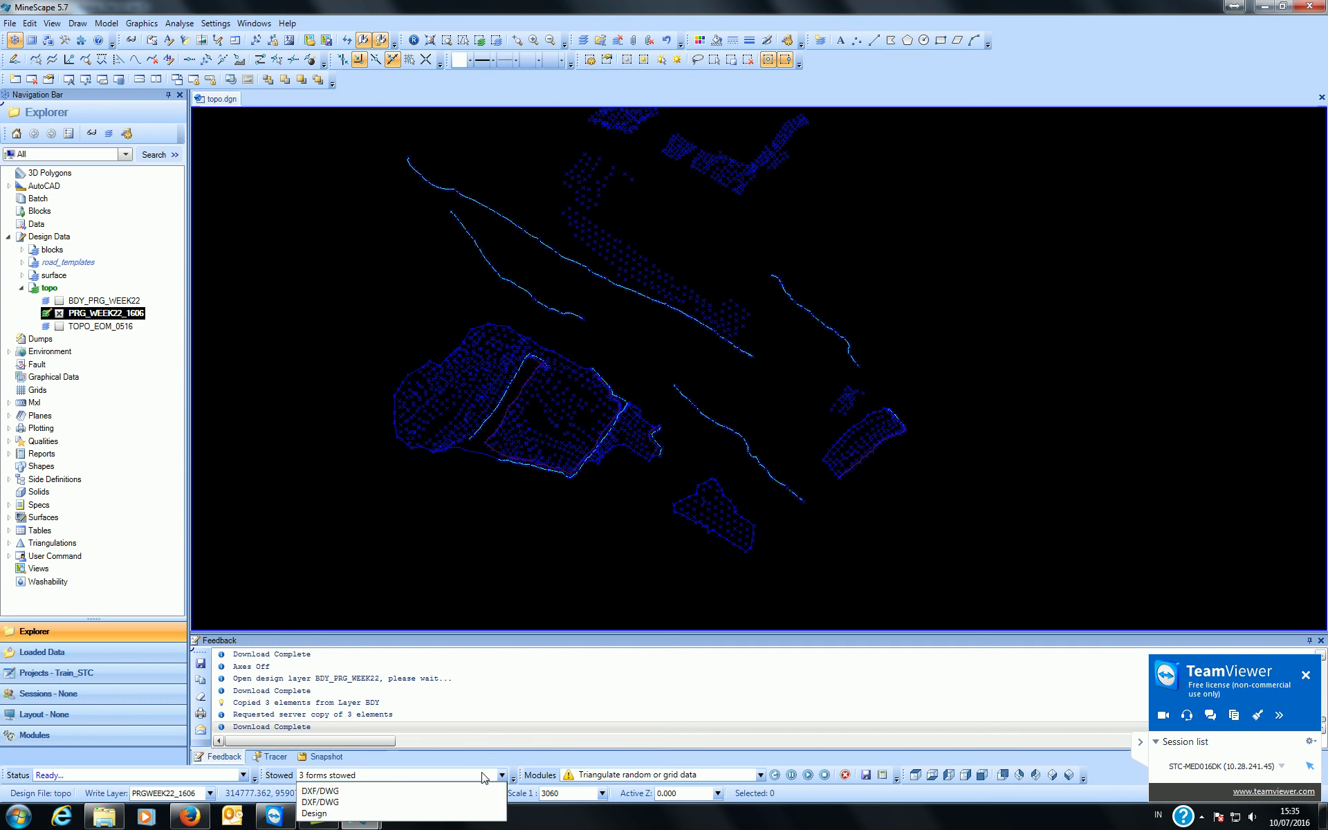
click(413, 814)
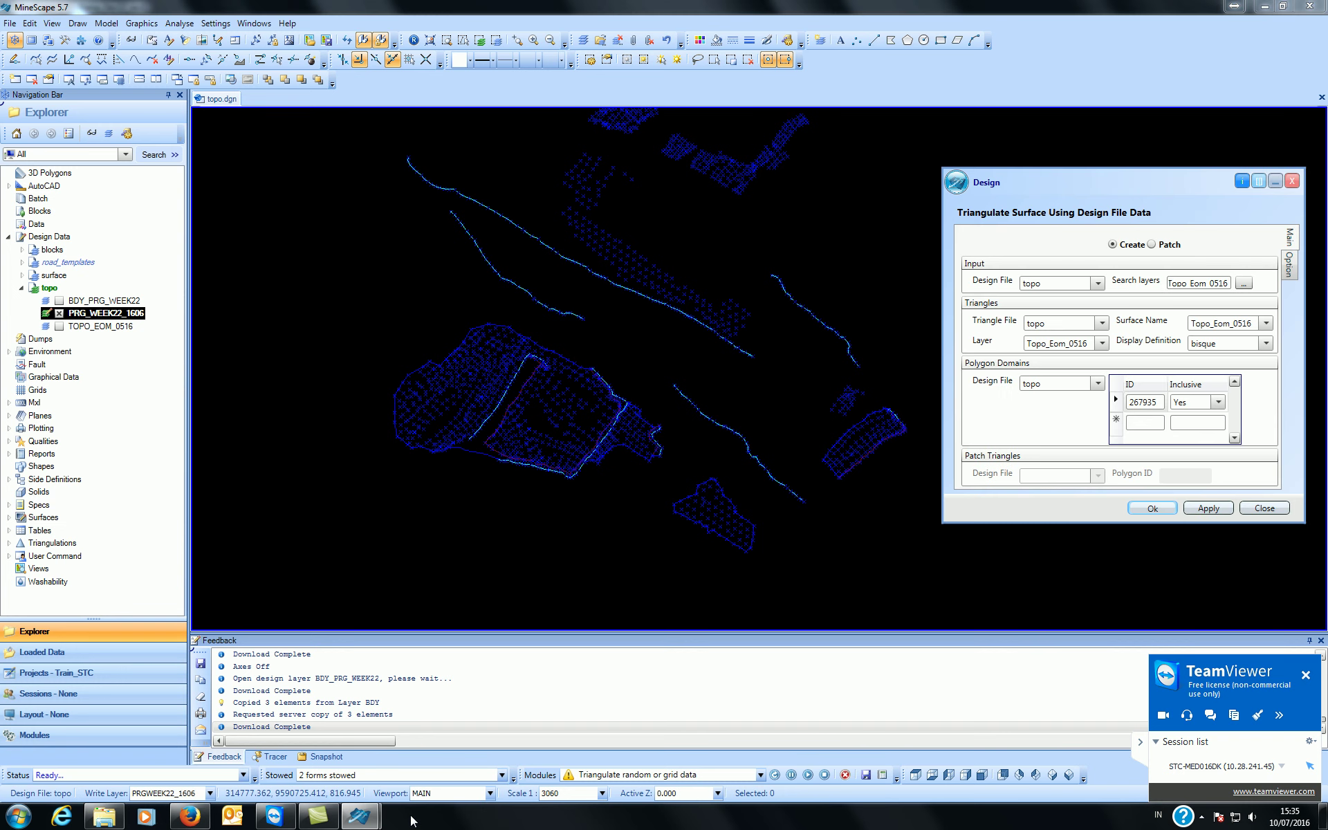
click(1275, 181)
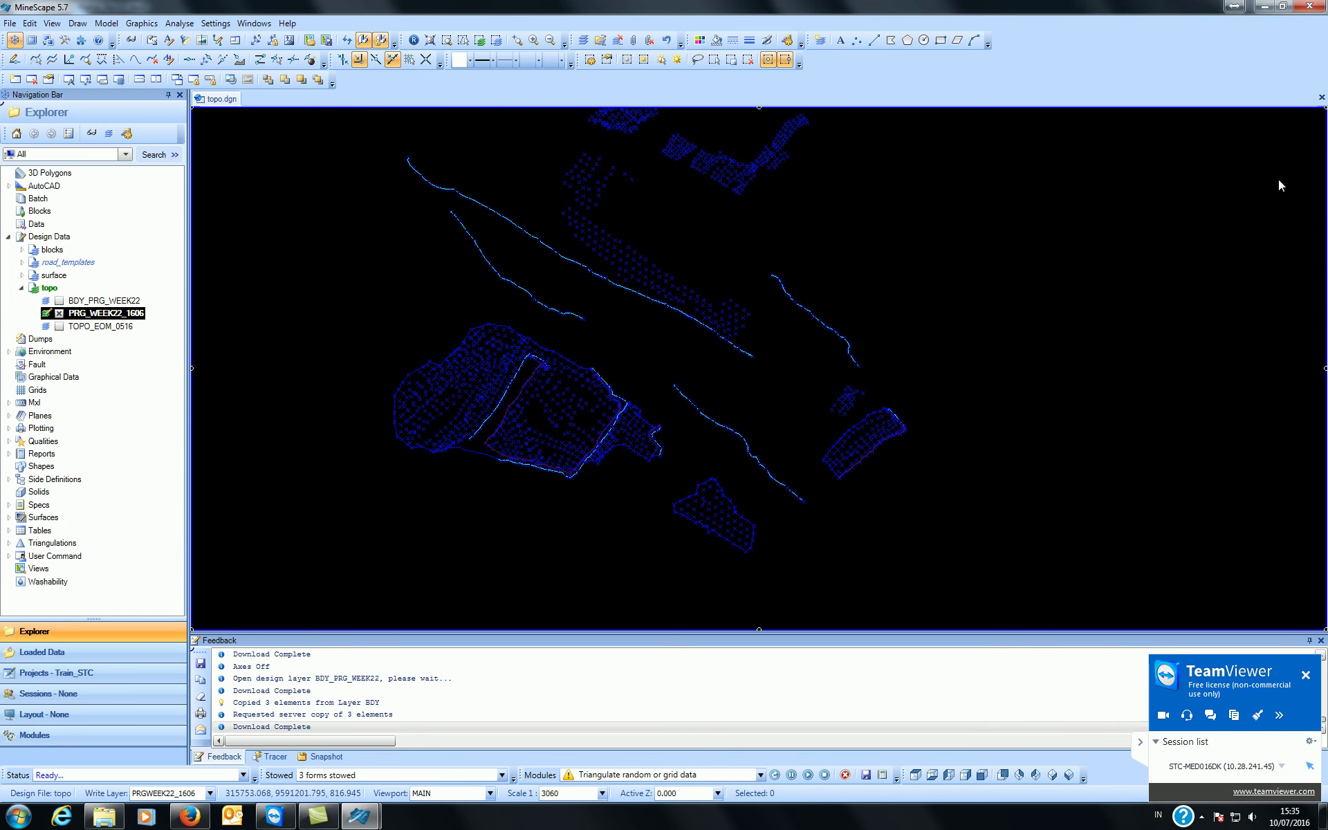
- Restore the stowed surface triangulation form and set its input search layer to Prg_Week22_1606
click(501, 775)
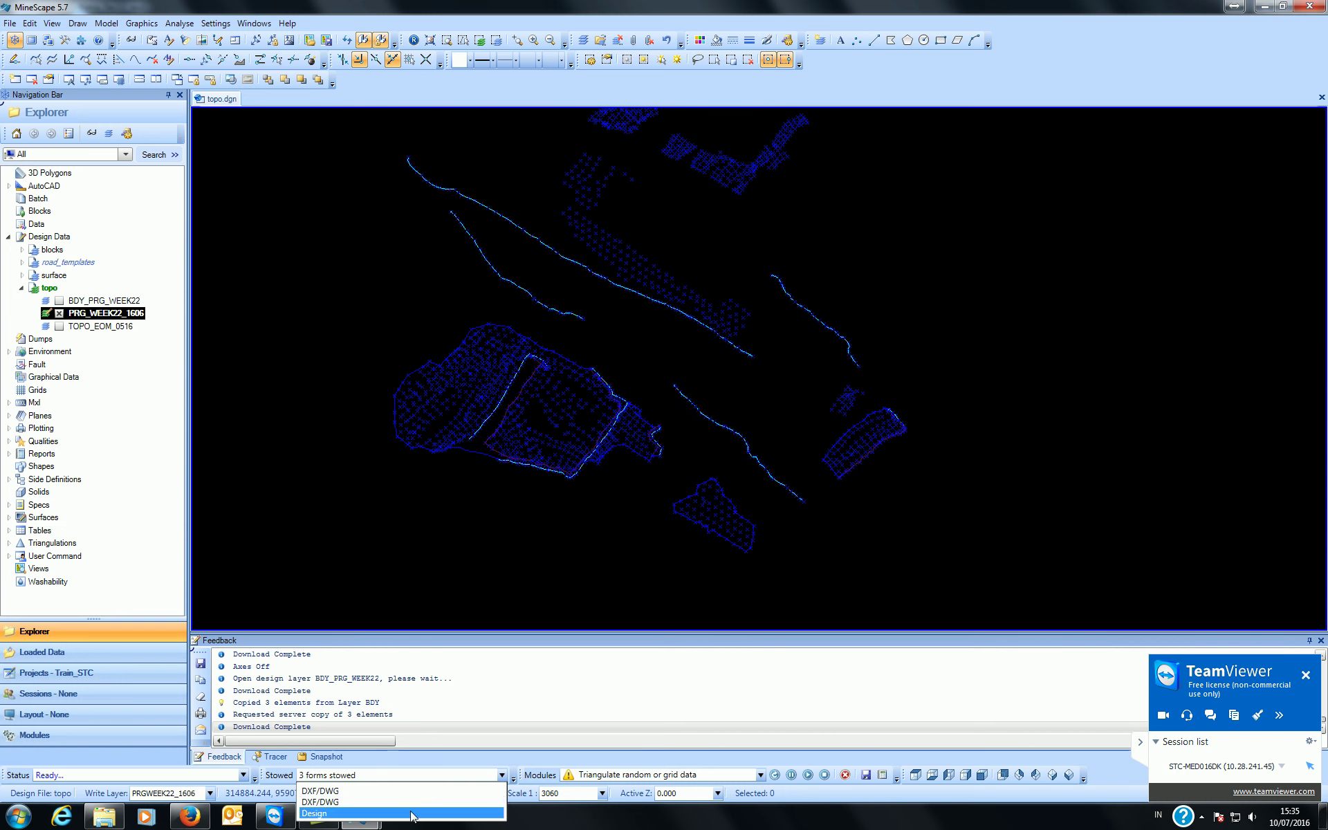
click(400, 812)
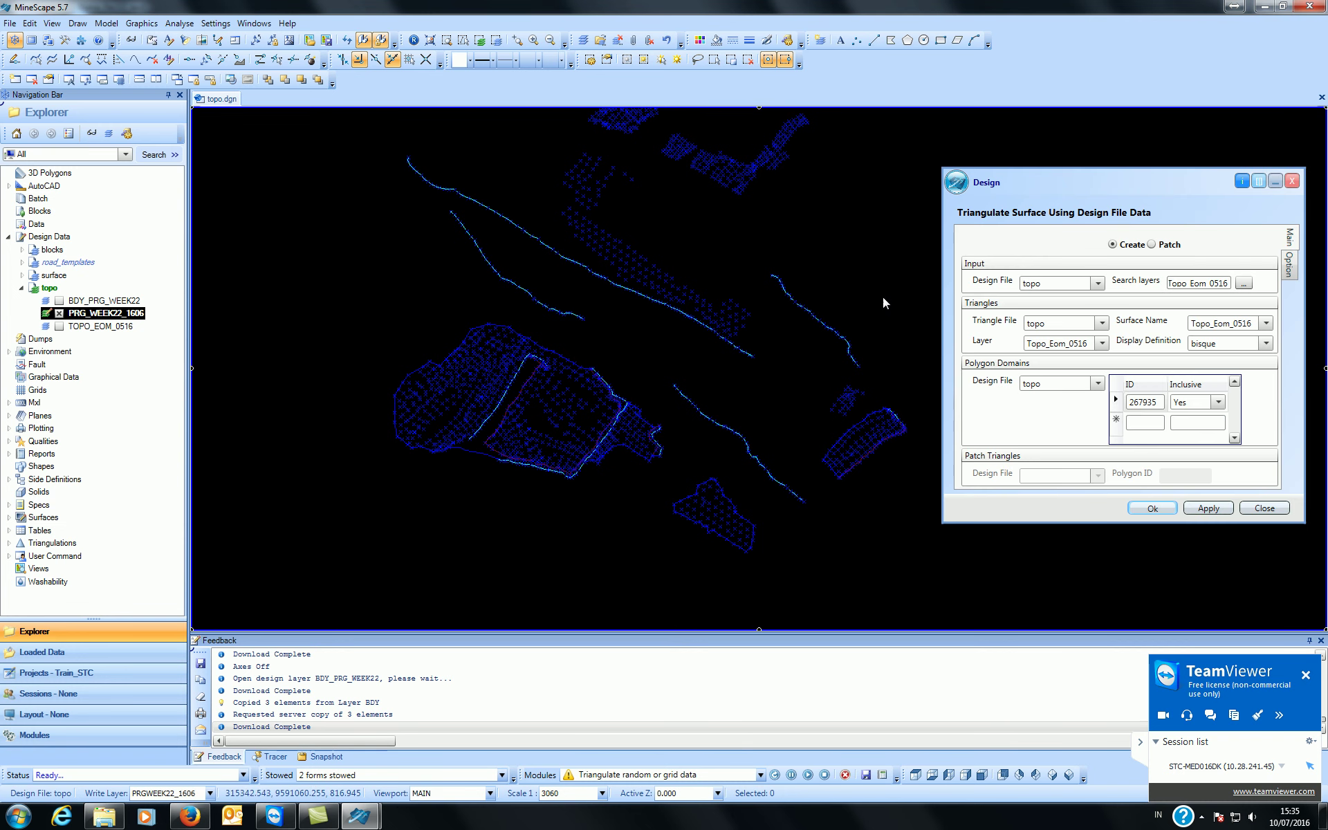
middle_drag(835, 295, 804, 321)
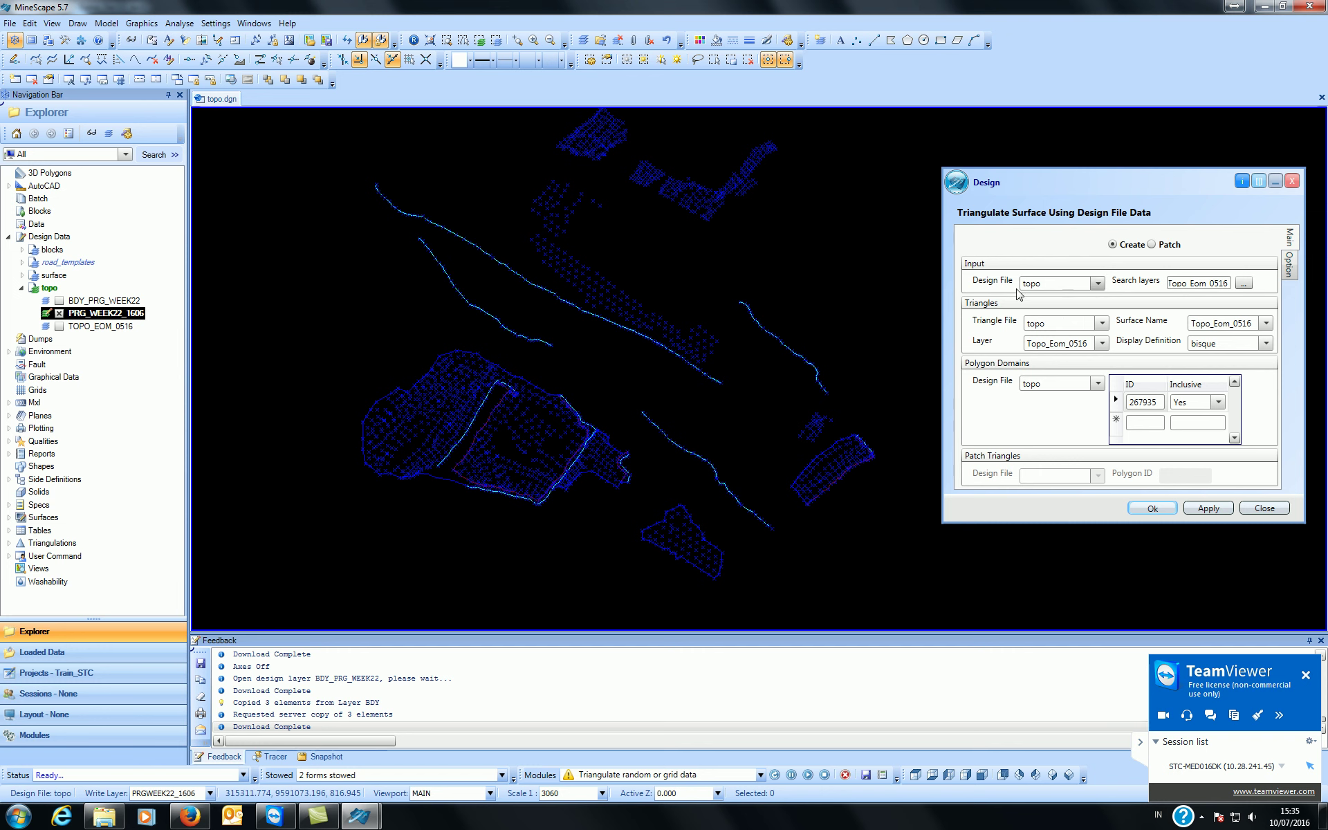
click(1244, 284)
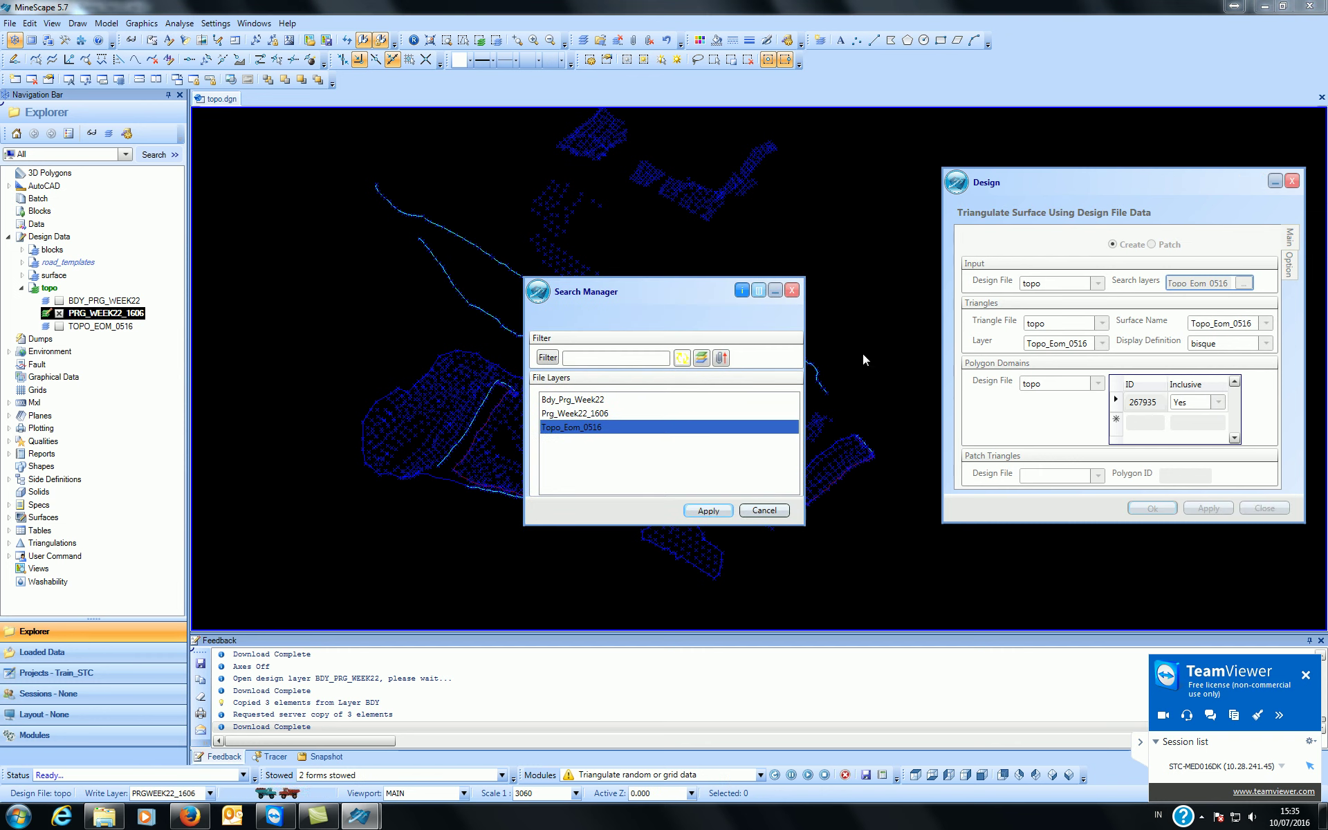
click(588, 414)
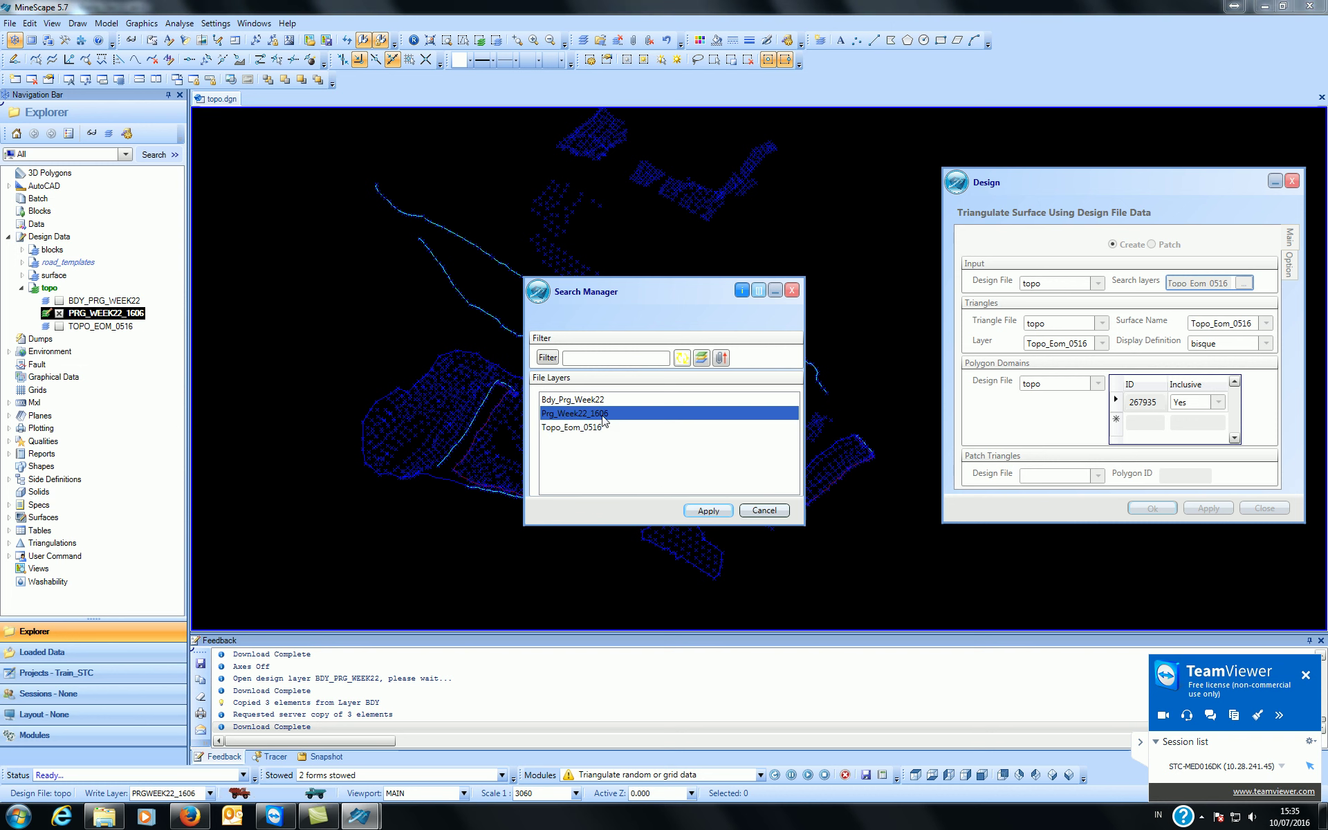
click(708, 512)
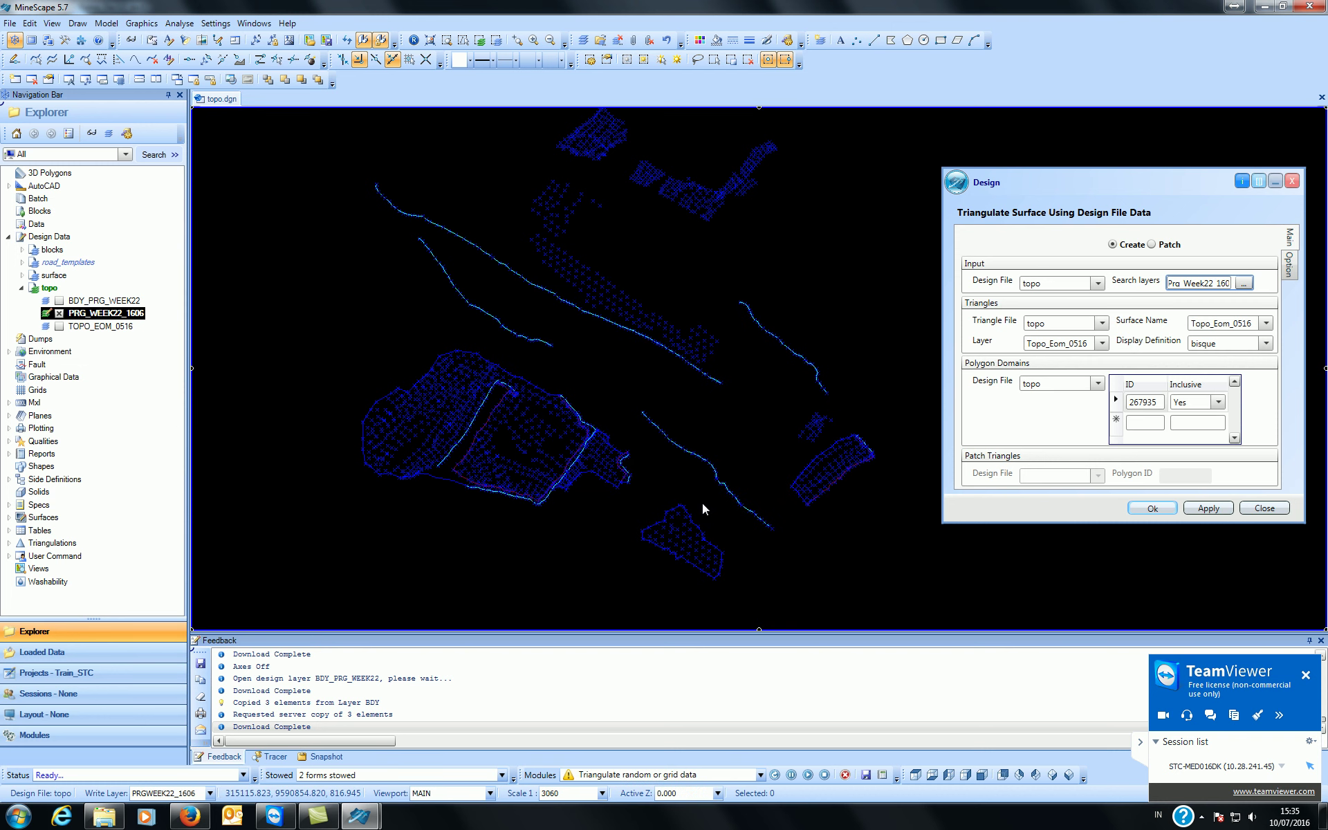
- Replace both the output triangle layer and the surface name with Prg_Week22_1606 in the triangulation settings
click(1087, 343)
key(Delete)
click(1231, 322)
key(Delete)
click(1204, 282)
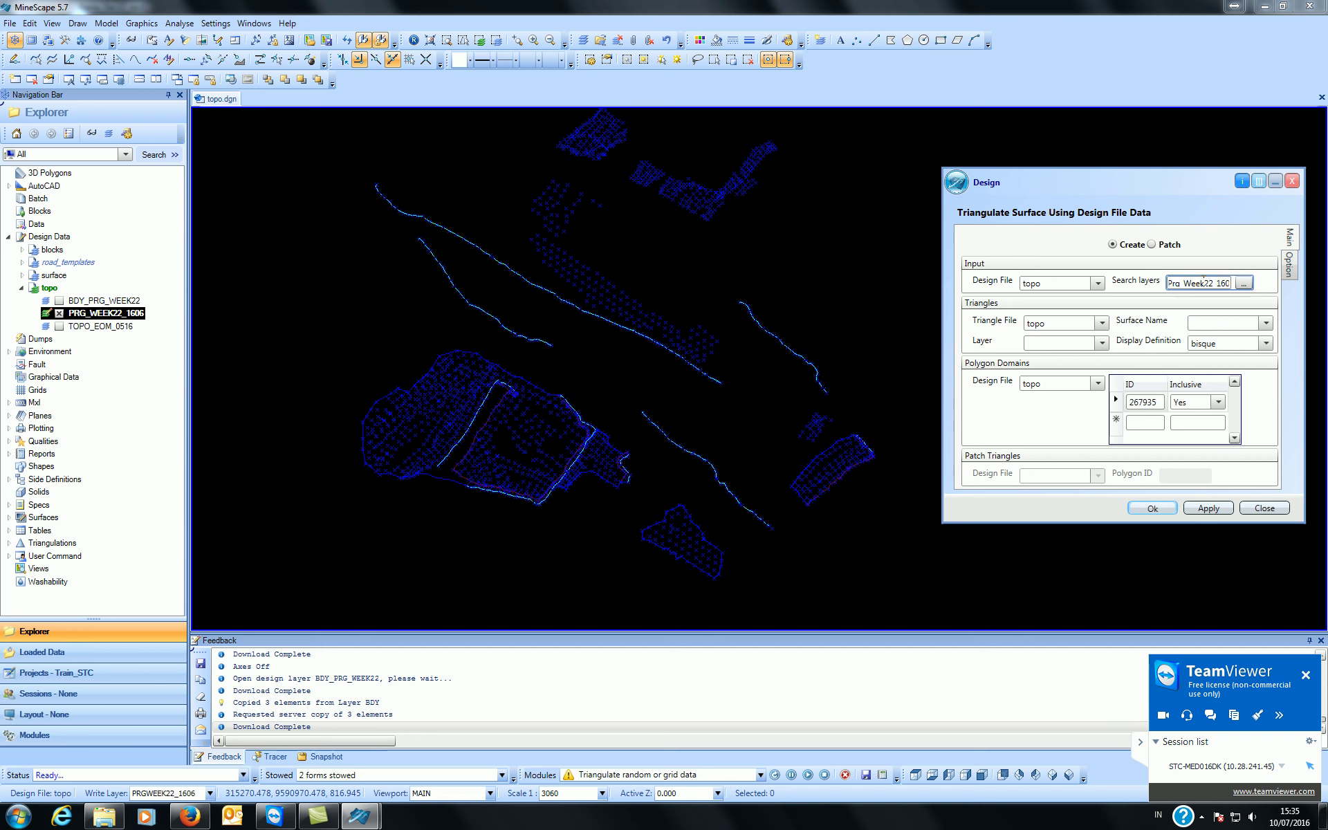
double_click(1222, 283)
double_click(1173, 283)
drag(1230, 284, 1142, 285)
right_click(1174, 282)
click(1203, 307)
right_click(1076, 344)
click(1099, 404)
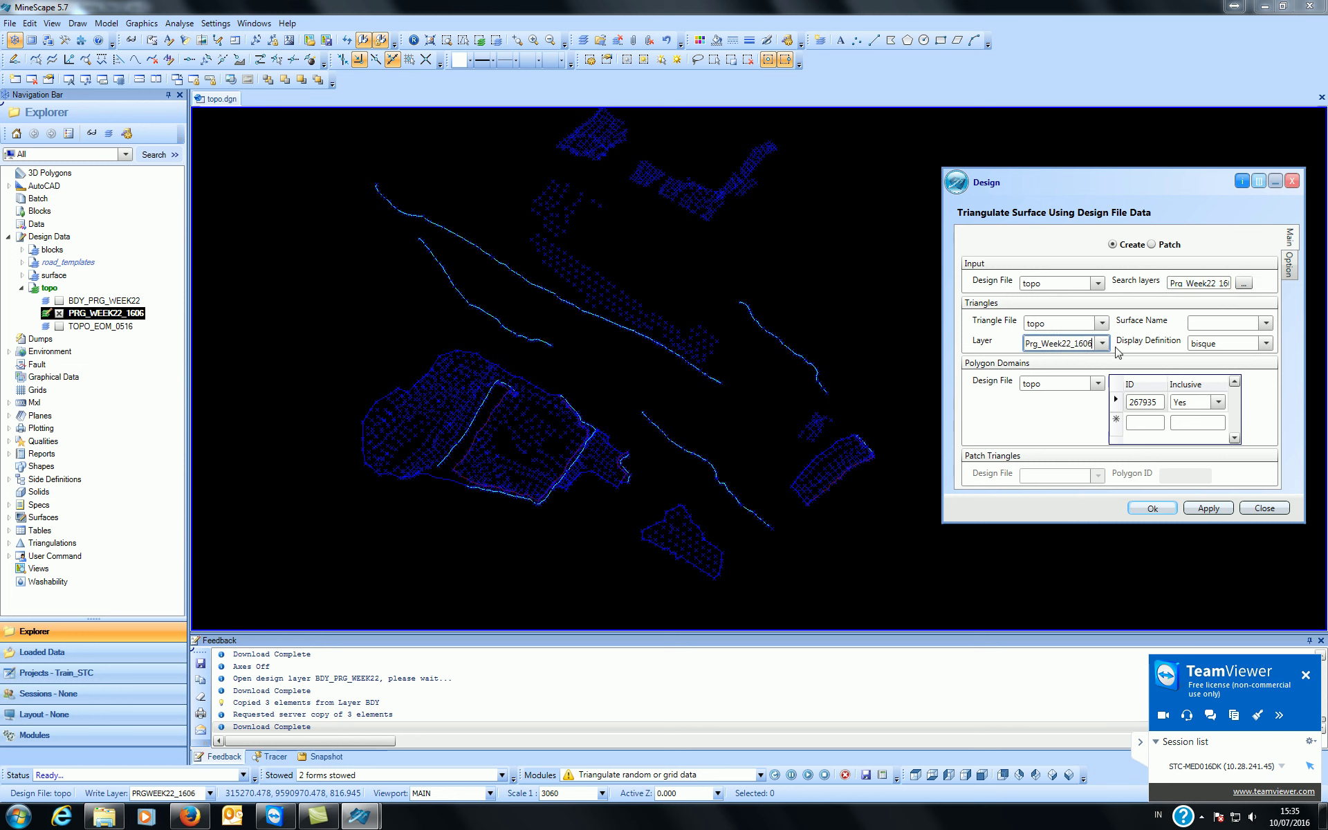
click(1201, 325)
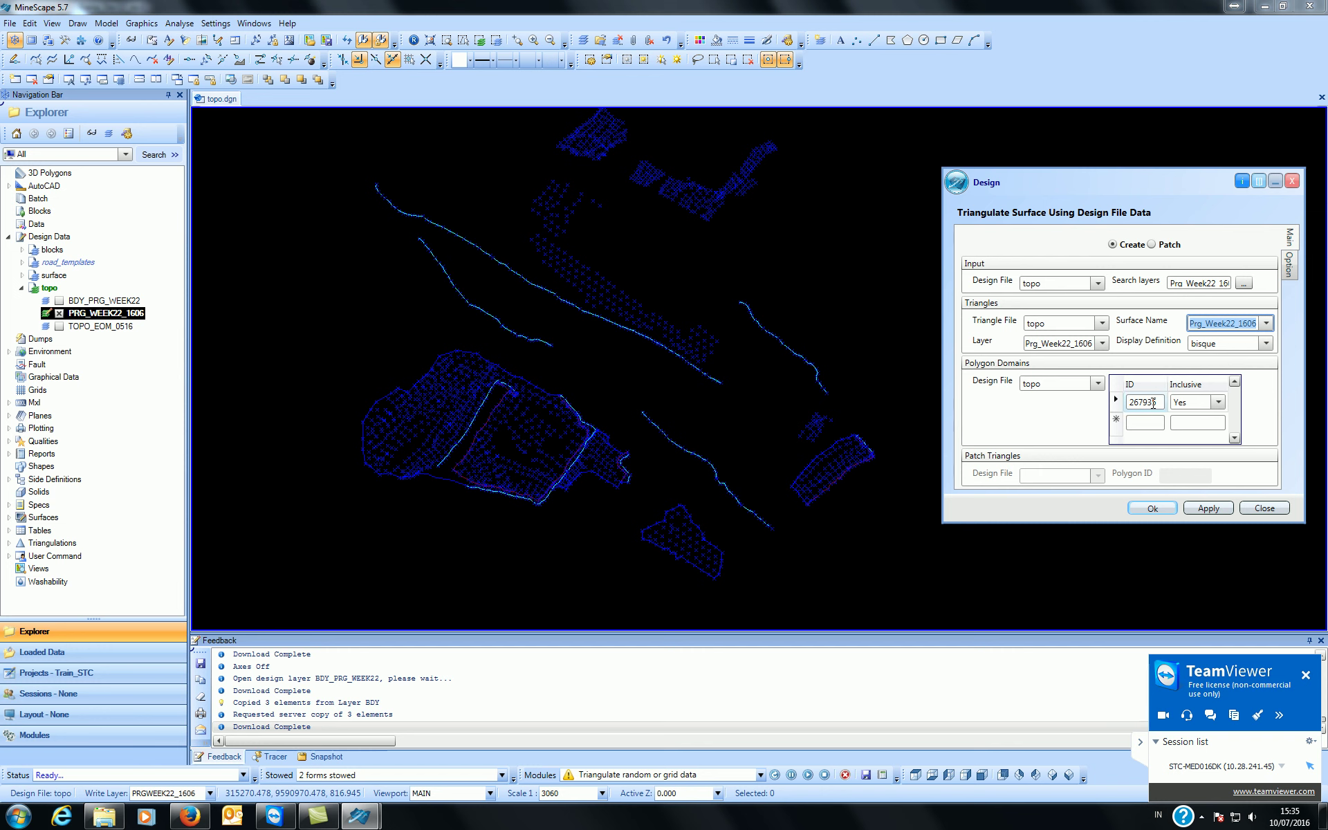
- Replace the first polygon domain with the boundary polygon picked around the large southwestern pit area
click(1144, 402)
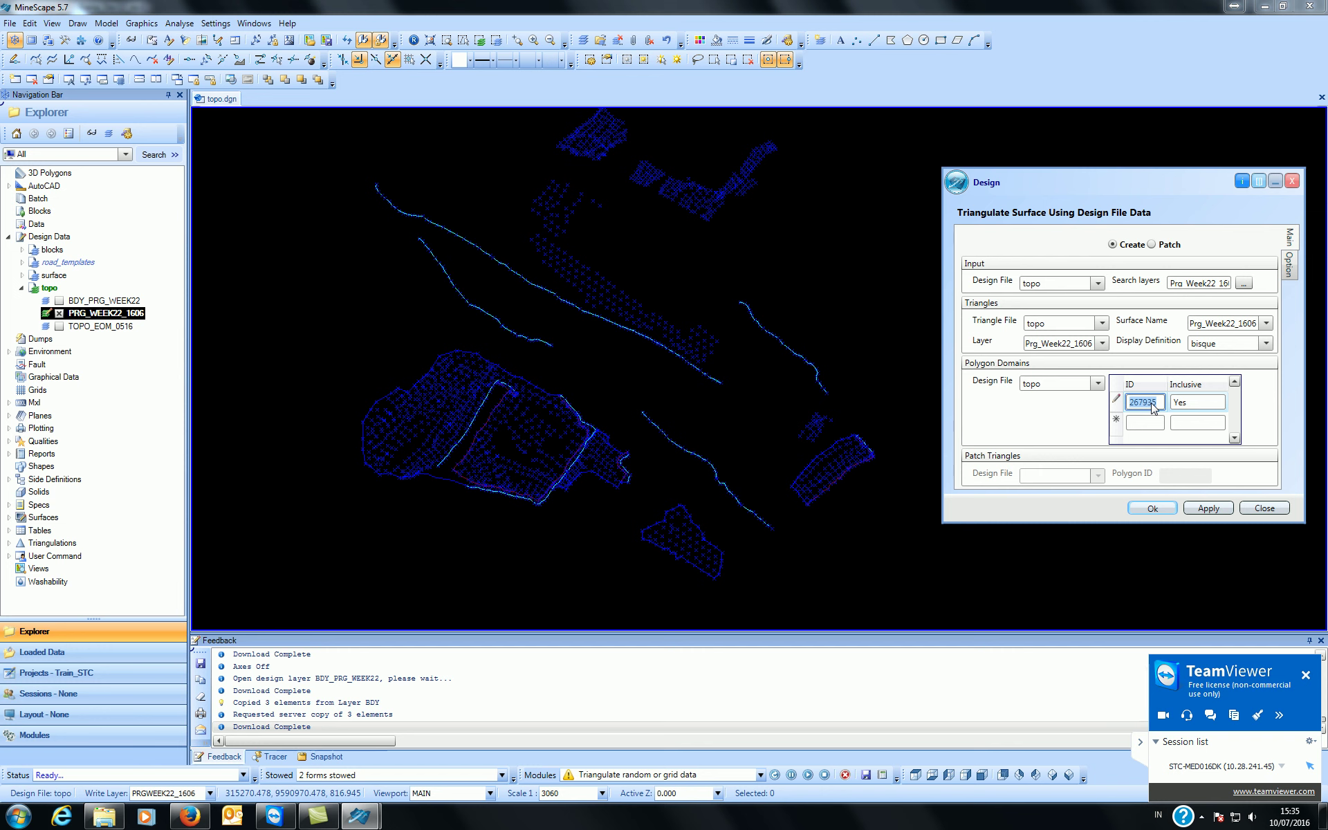
right_click(1153, 408)
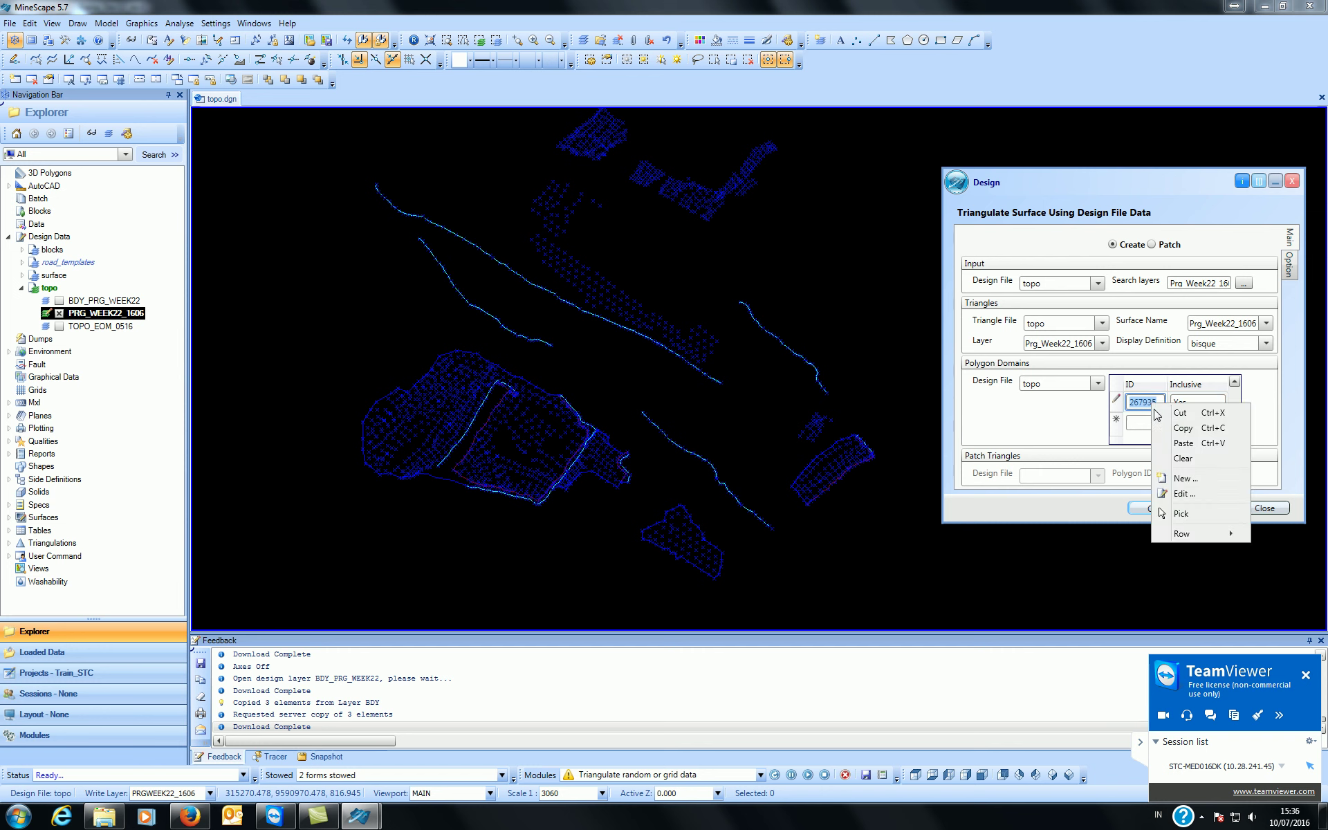
click(1180, 514)
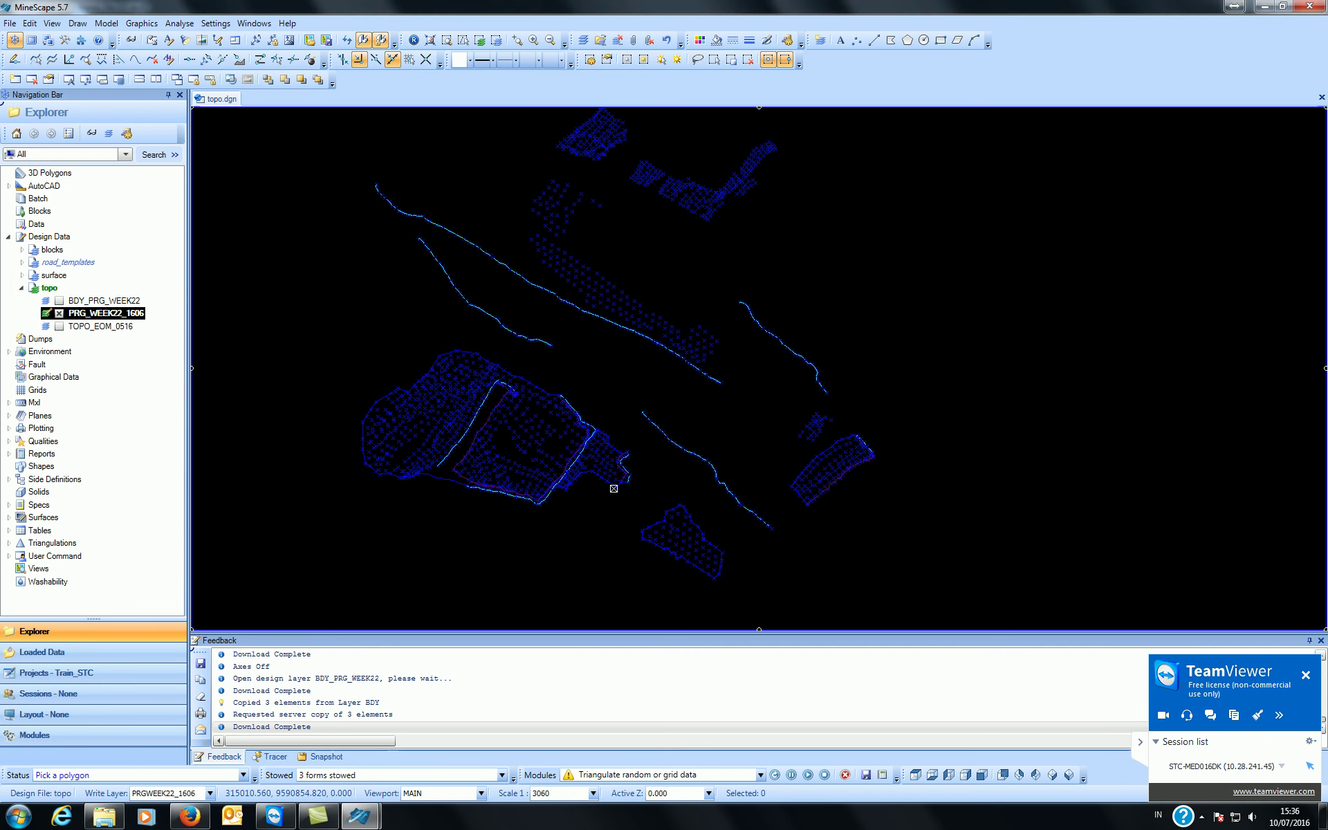
scroll(449, 485, up, 3)
click(448, 465)
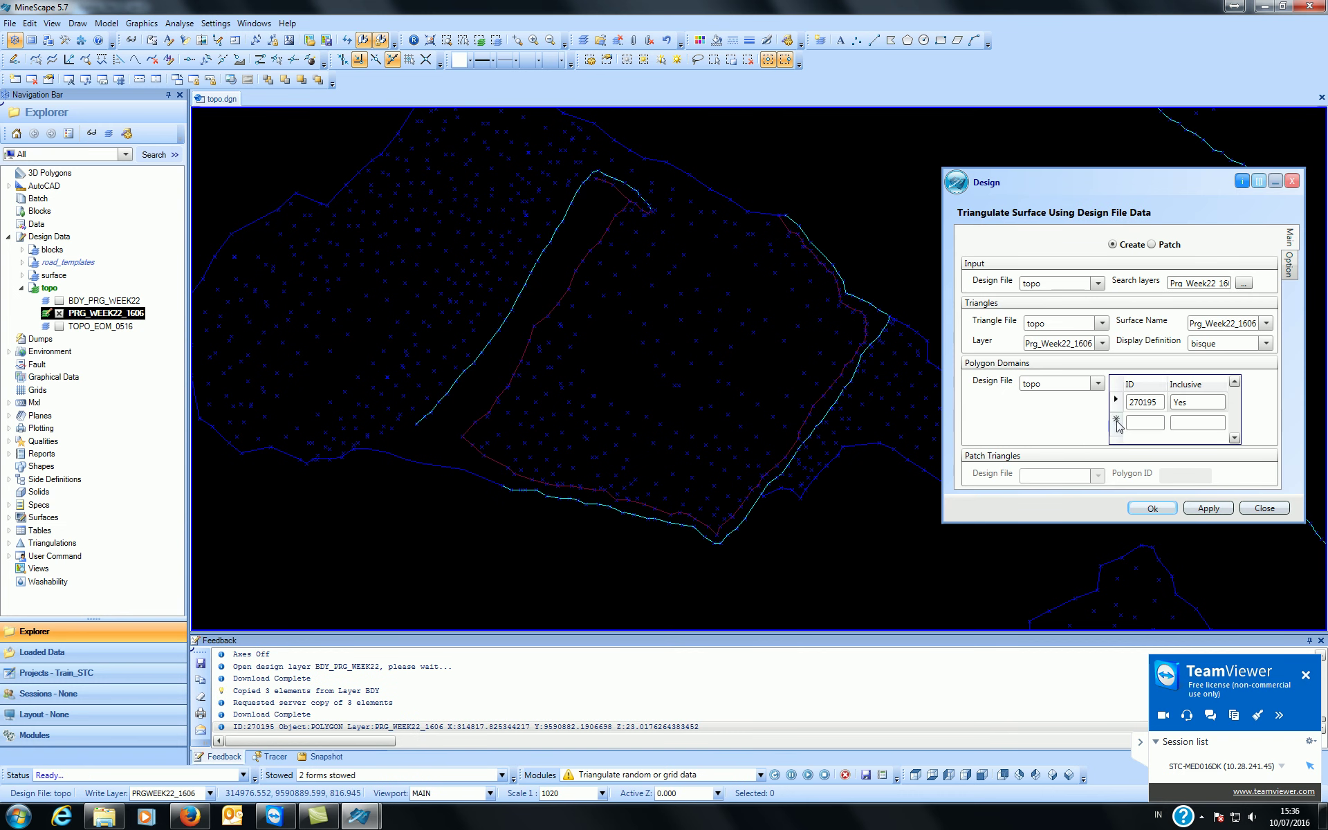
- Add the boundary polygon of the small southern area as the second polygon domain
right_click(1131, 423)
click(1159, 501)
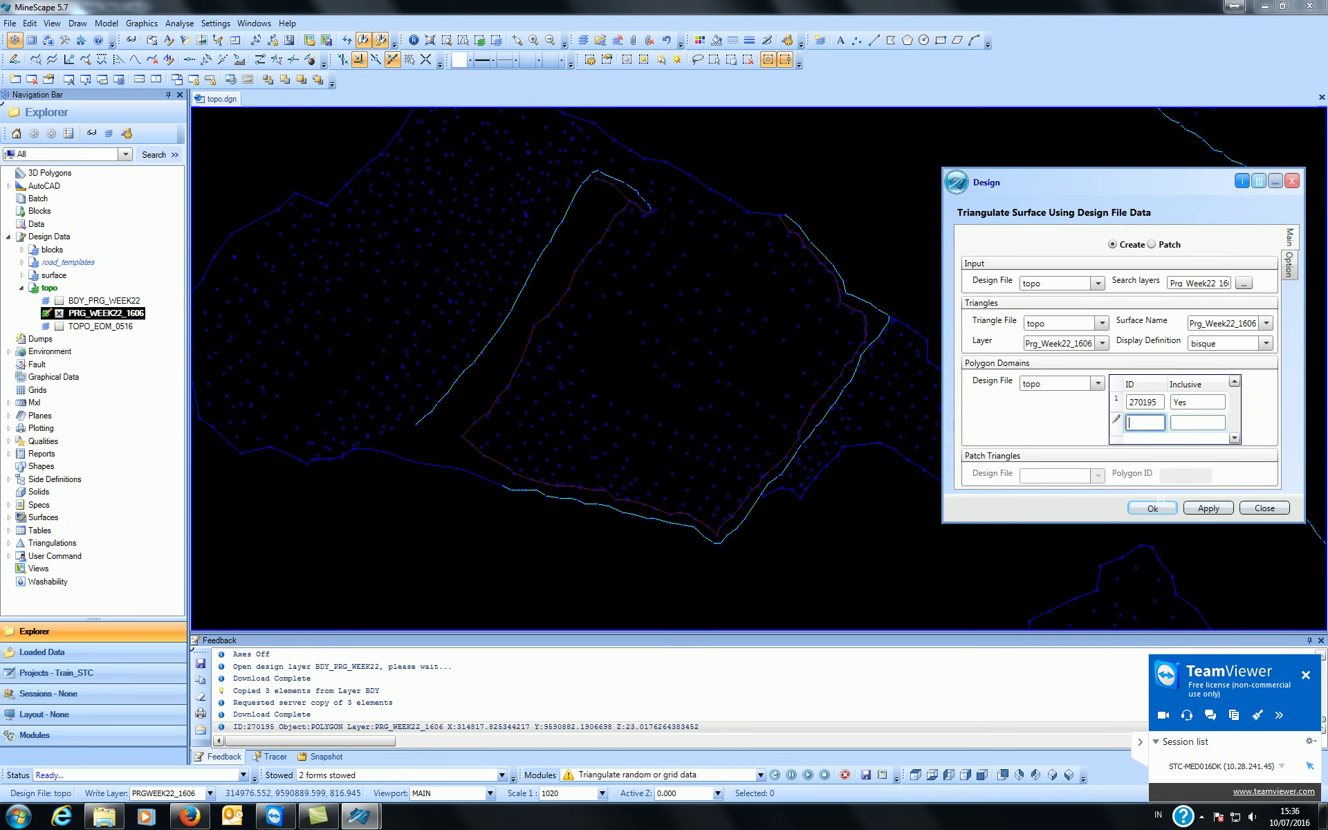
middle_drag(1160, 522, 907, 327)
scroll(899, 368, up, 3)
click(891, 362)
- Add the boundary polygon of the eastern strip as the third polygon domain
click(1144, 423)
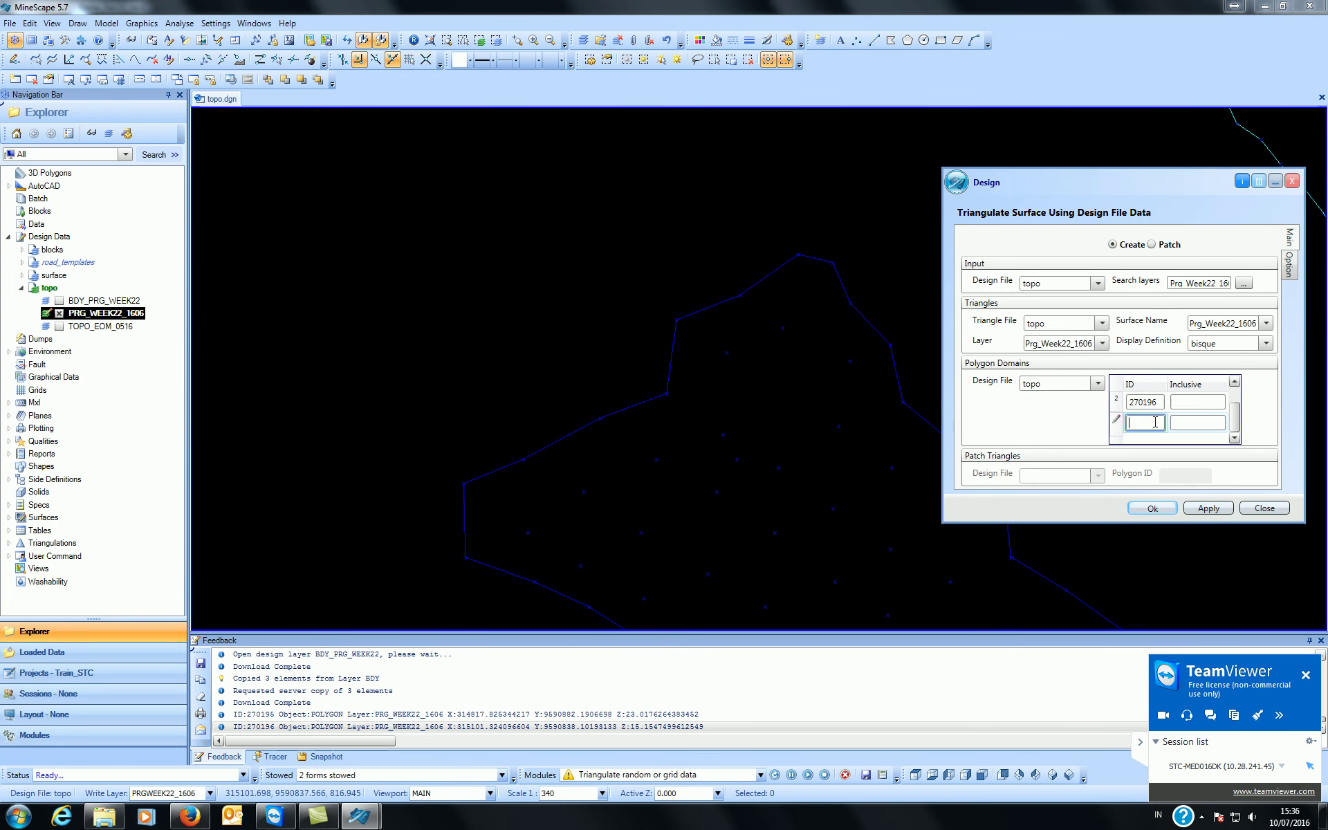
right_click(1153, 425)
click(1185, 503)
scroll(806, 368, down, 3)
scroll(955, 330, up, 3)
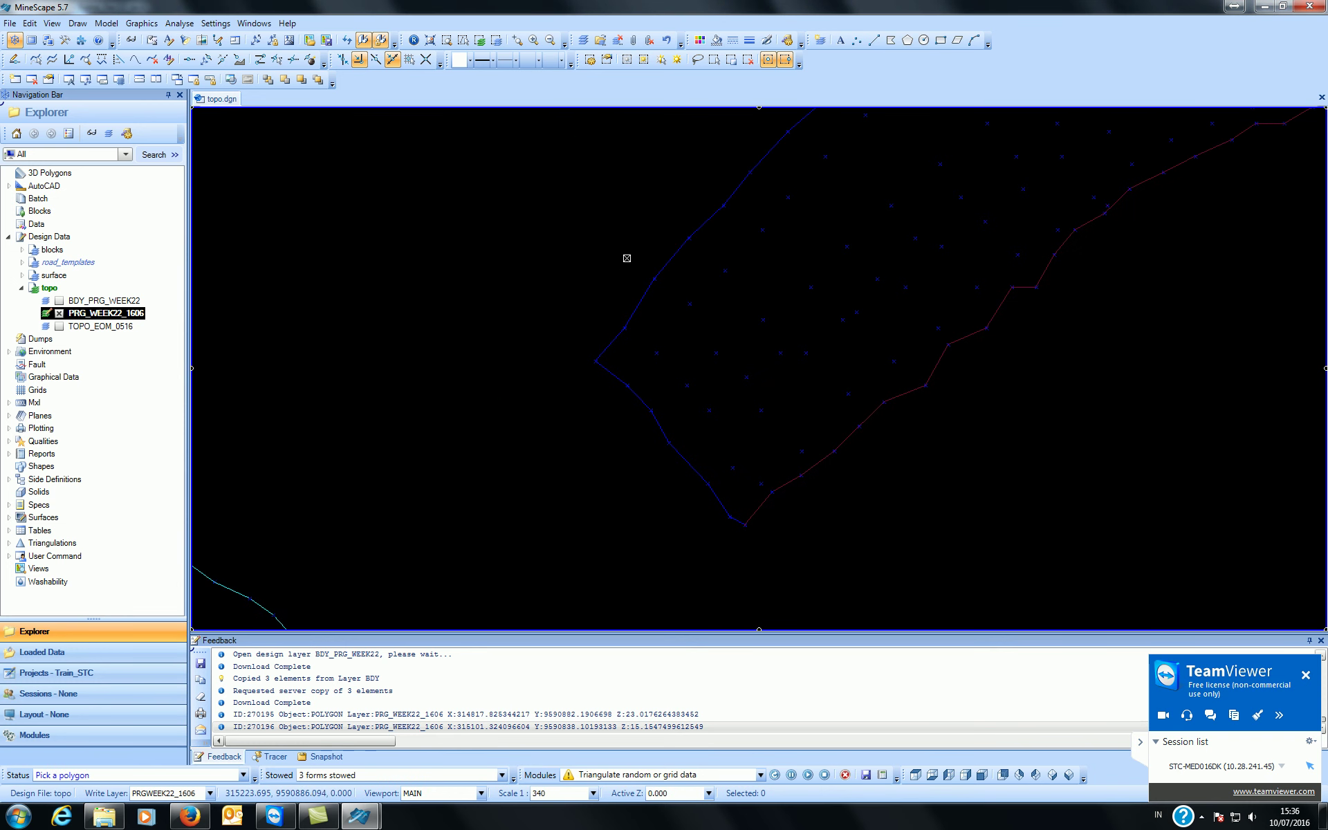
click(671, 257)
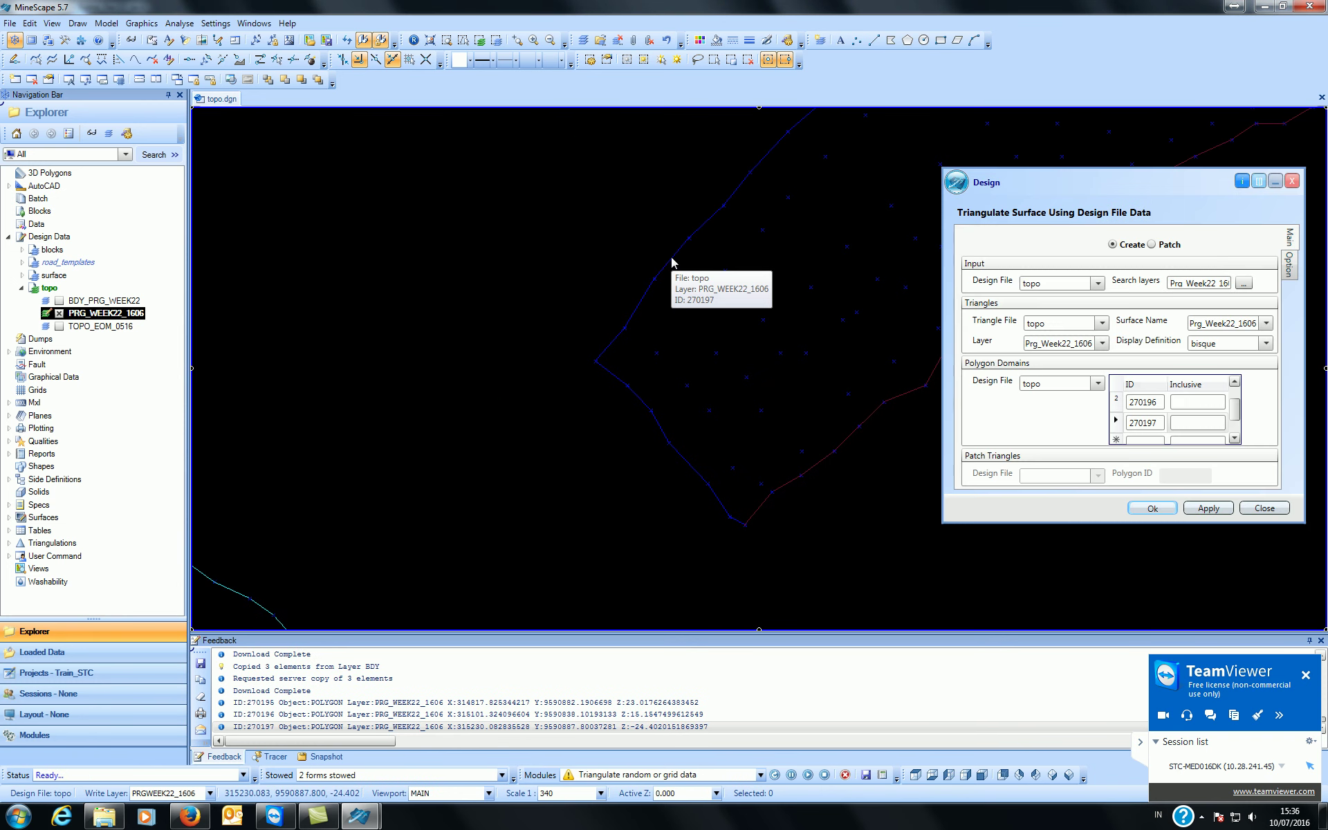
- Set all three polygon domains as inclusive by filling the Inclusive column with Yes to the end of the table
scroll(1228, 413, up, 2)
click(1195, 402)
right_click(1196, 407)
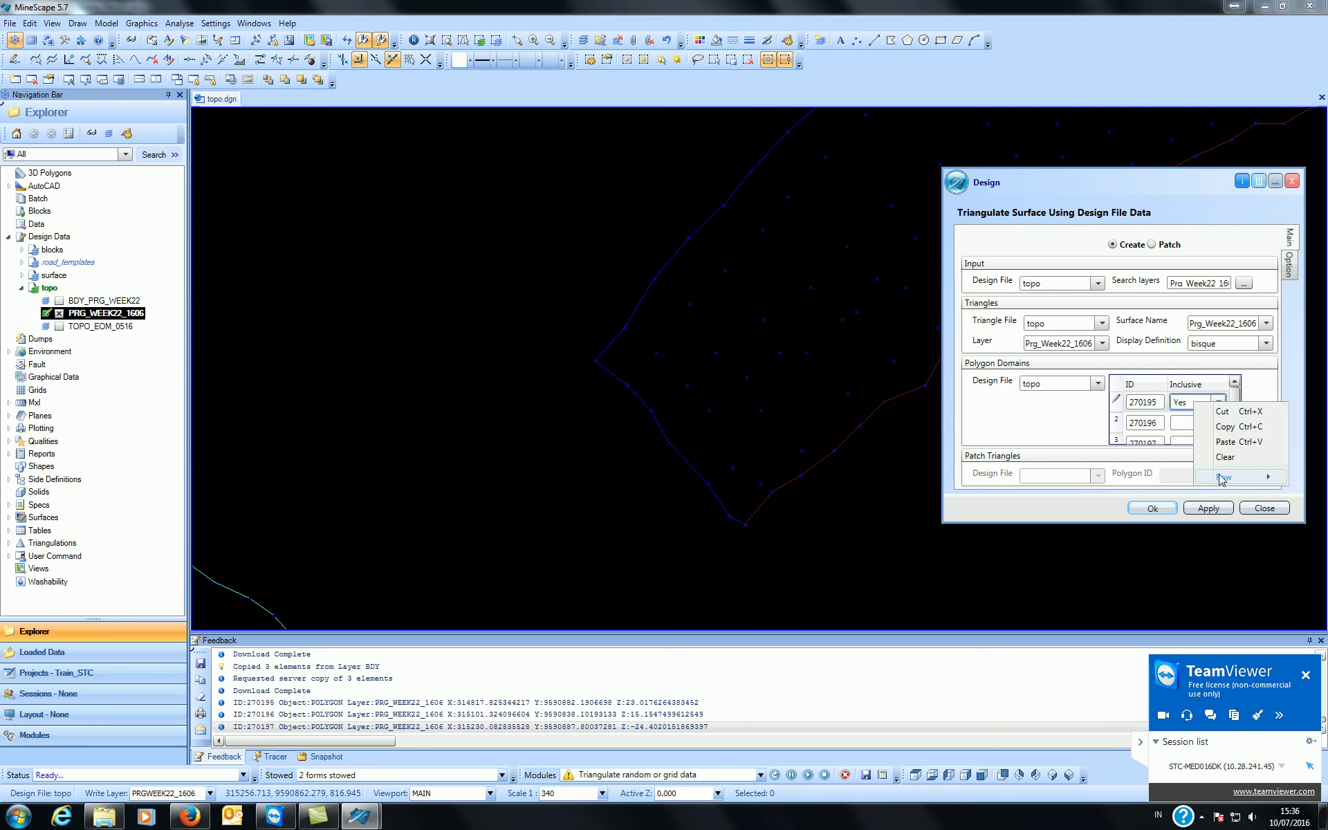
mouse_move(1227, 477)
click(1183, 478)
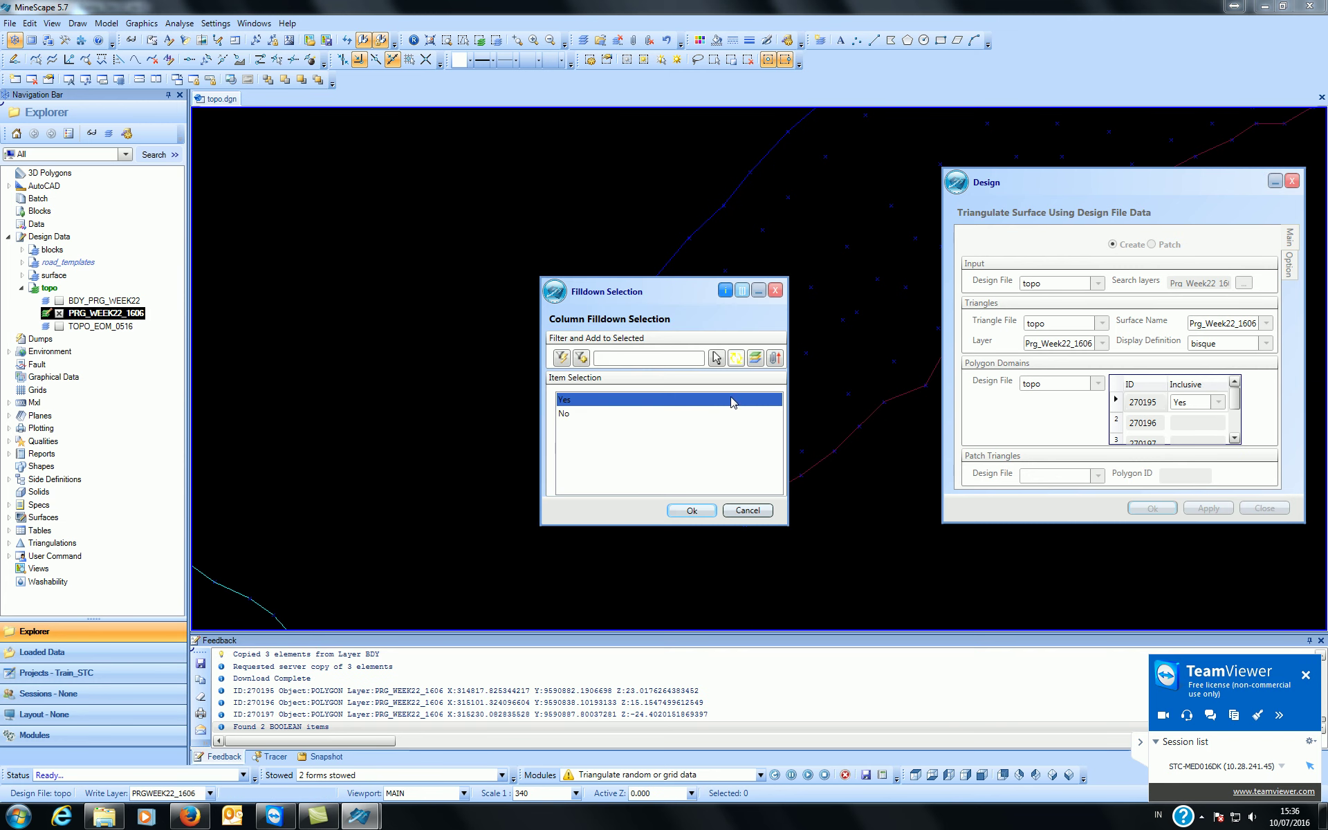
click(692, 510)
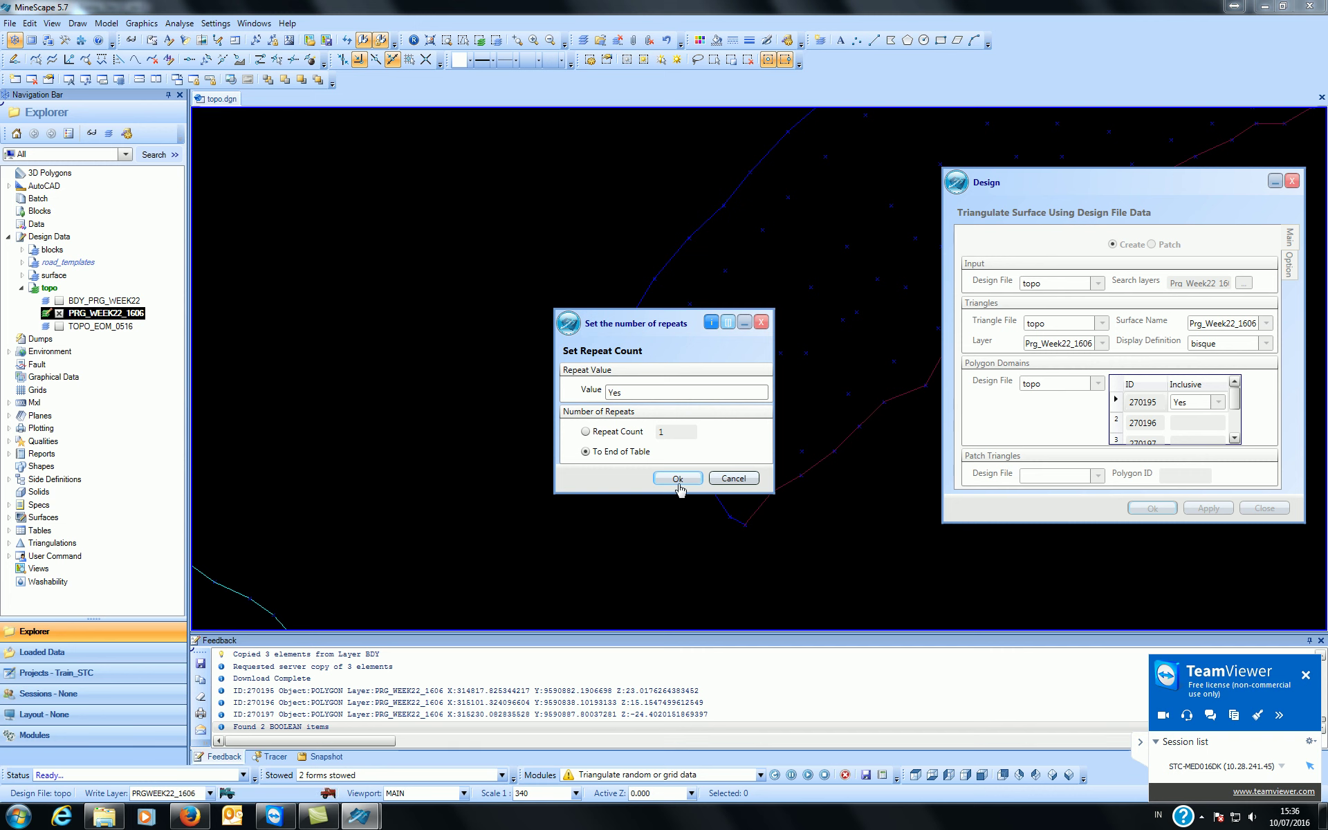
click(677, 478)
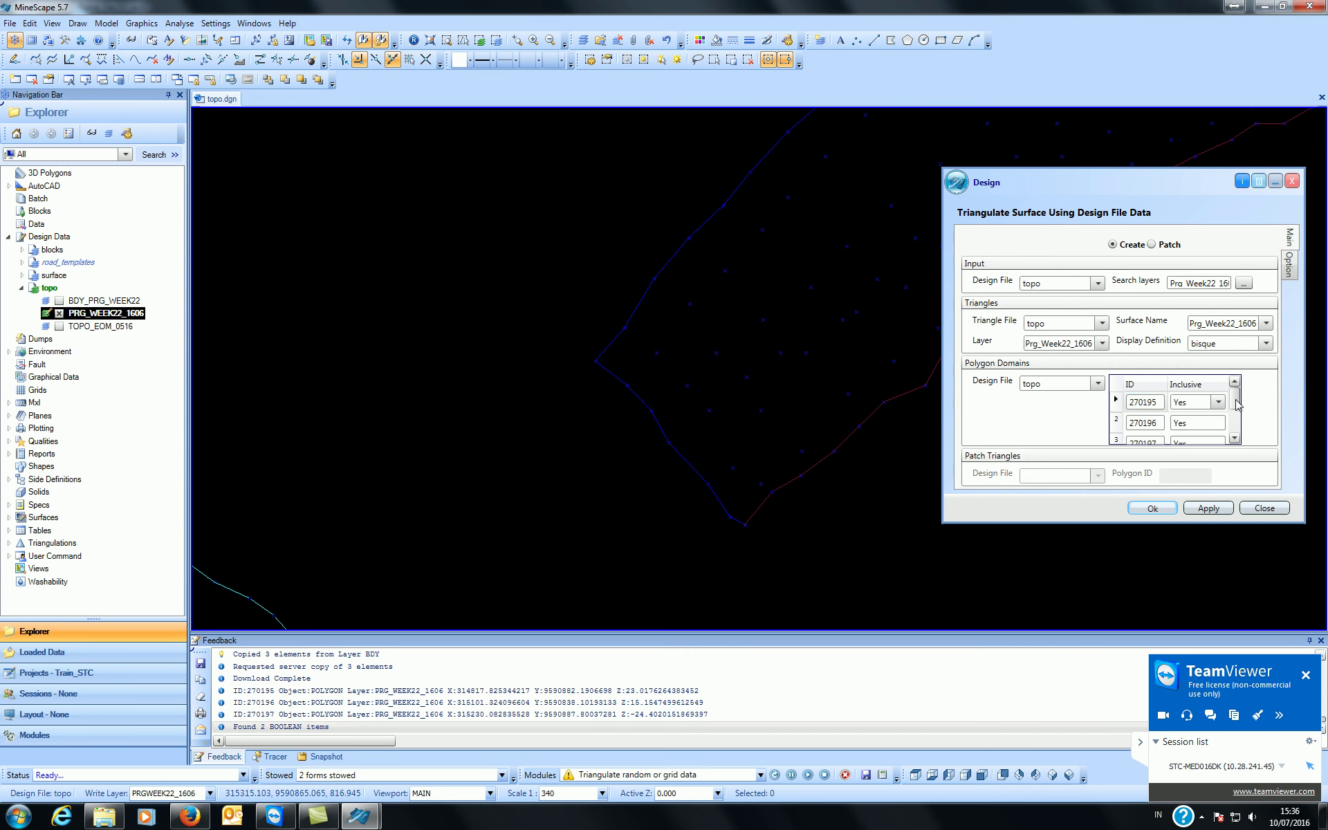
scroll(1237, 405, down, 1)
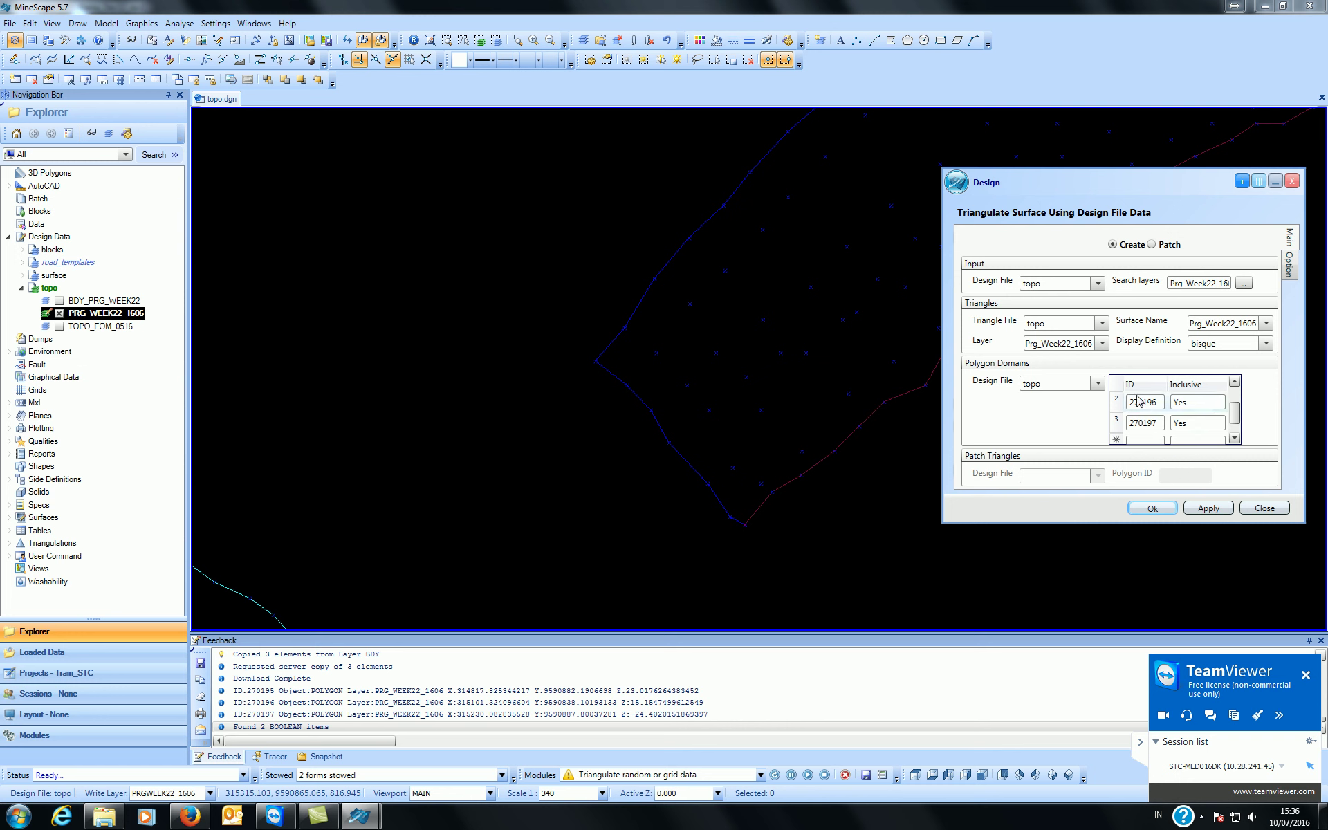
scroll(1230, 442, up, 1)
- Clear the boundary polygon output's design file, layer and display definition, run the triangulation, and stow the form
click(1289, 264)
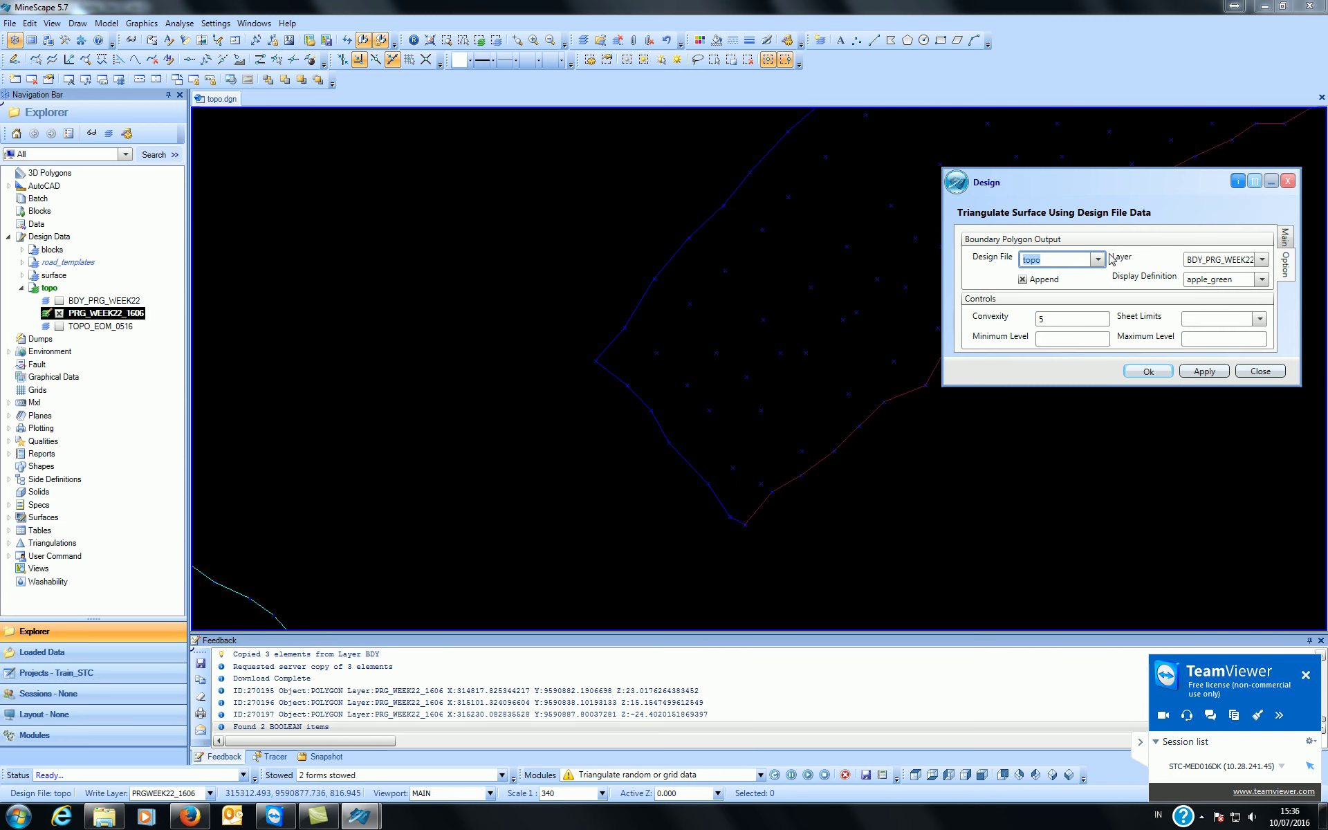
key(Delete)
key(Tab)
key(Delete)
key(Tab)
key(Delete)
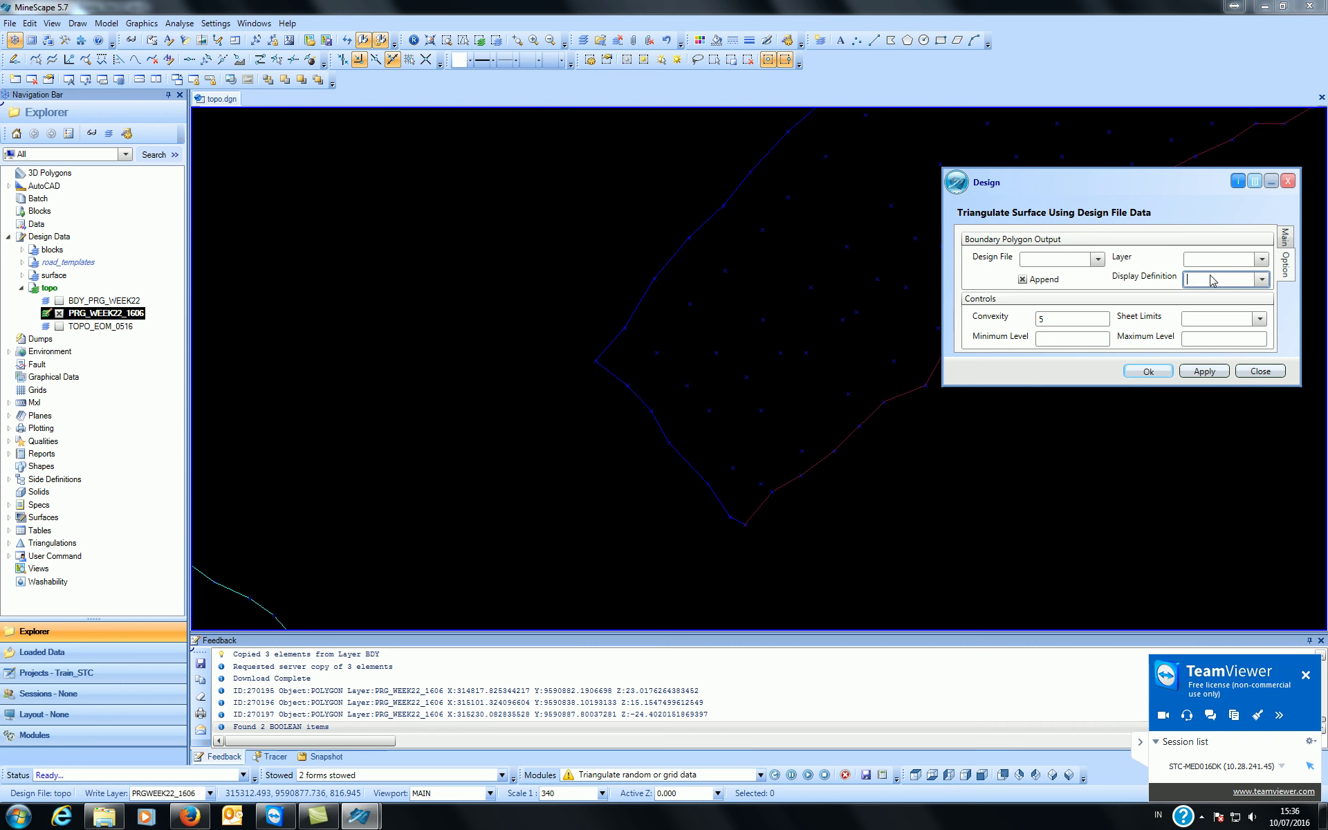
click(1283, 242)
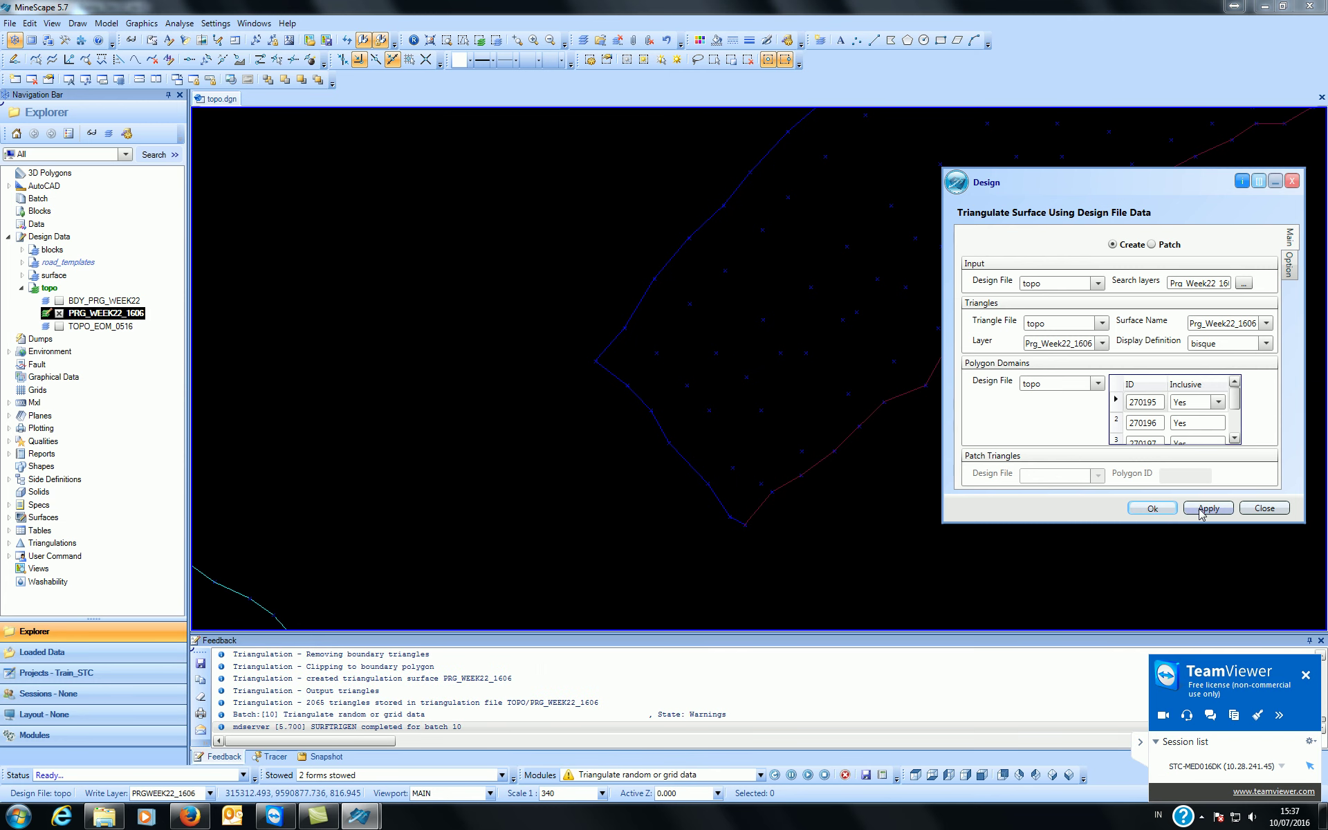
click(1274, 181)
- Attach the topo triangle file as a reference, displaying its PRG_WEEK22_1606 layer
scroll(442, 421, down, 3)
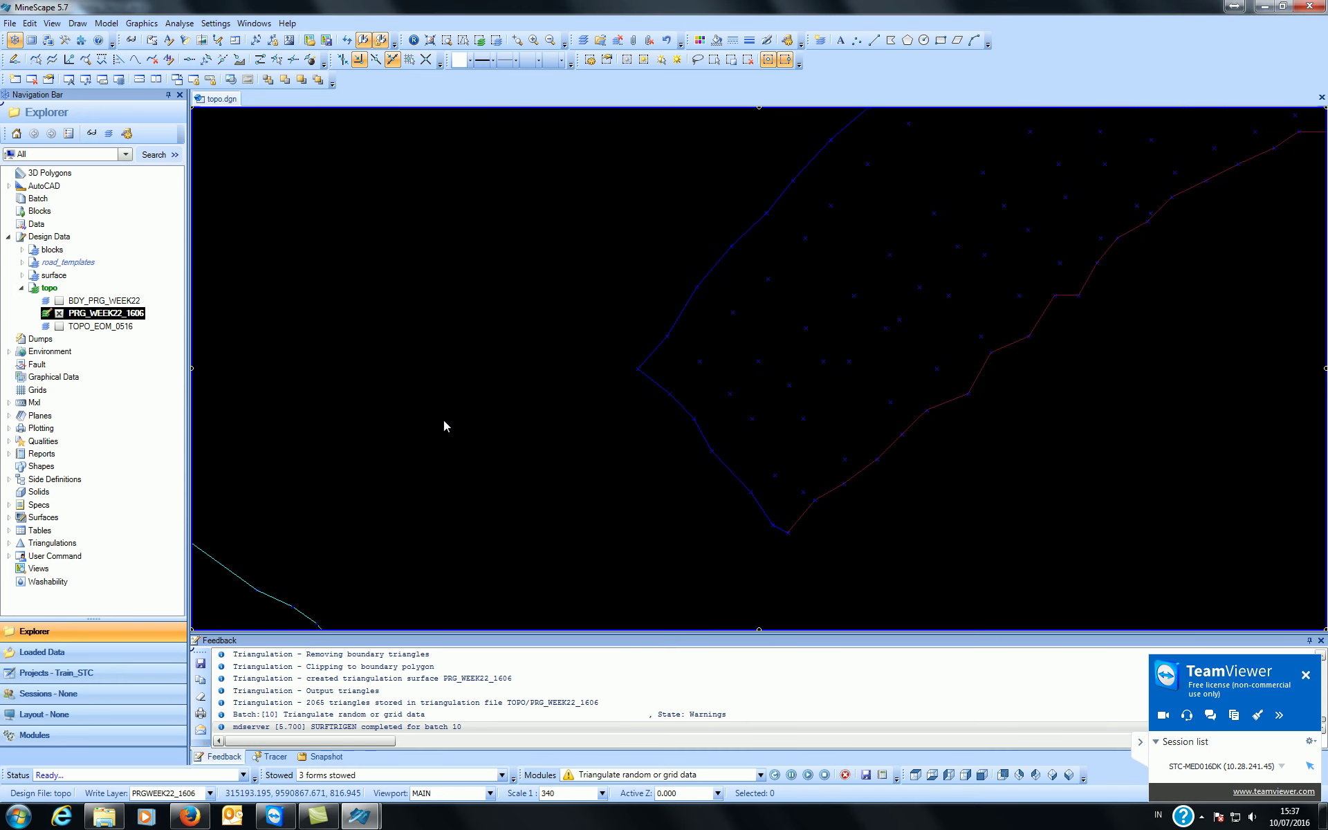
middle_drag(454, 370, 663, 296)
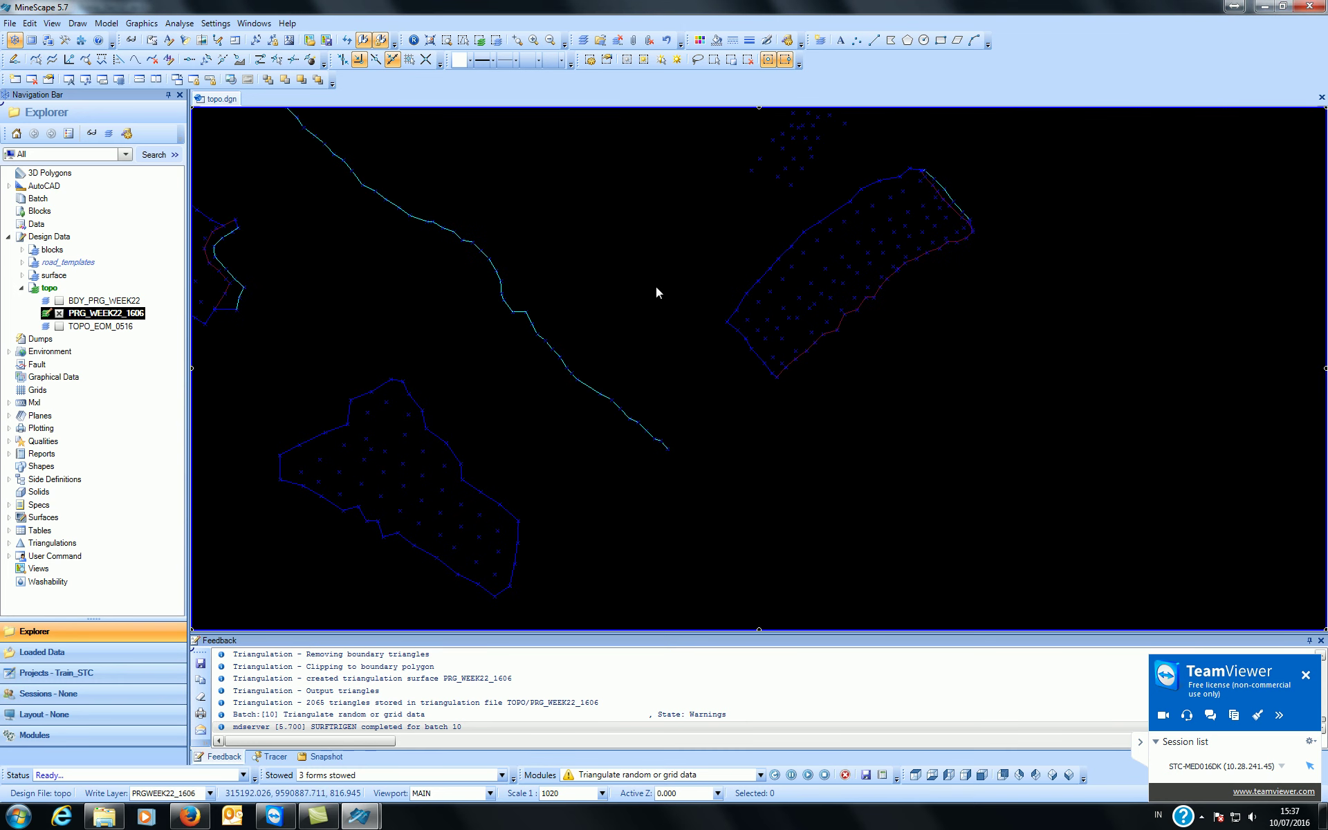
click(633, 41)
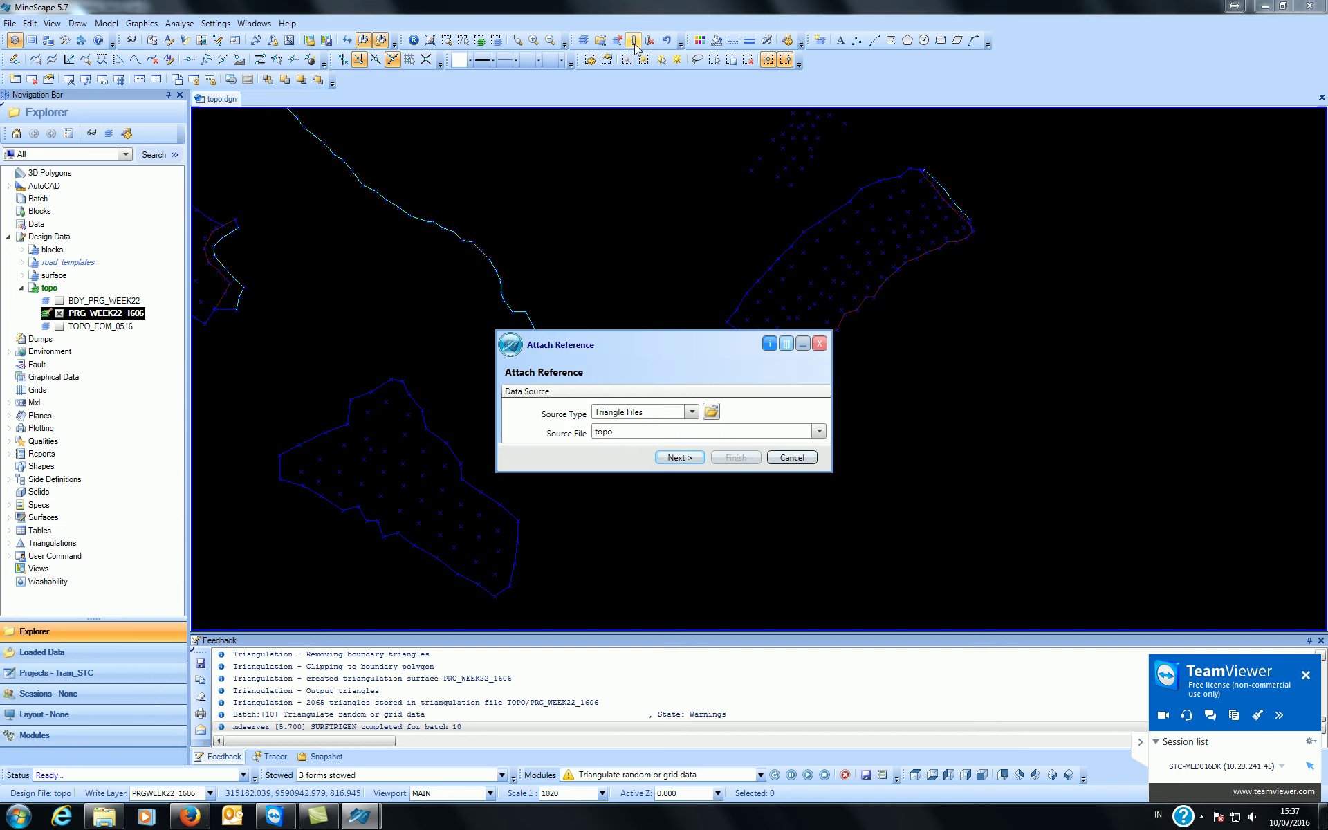
click(674, 459)
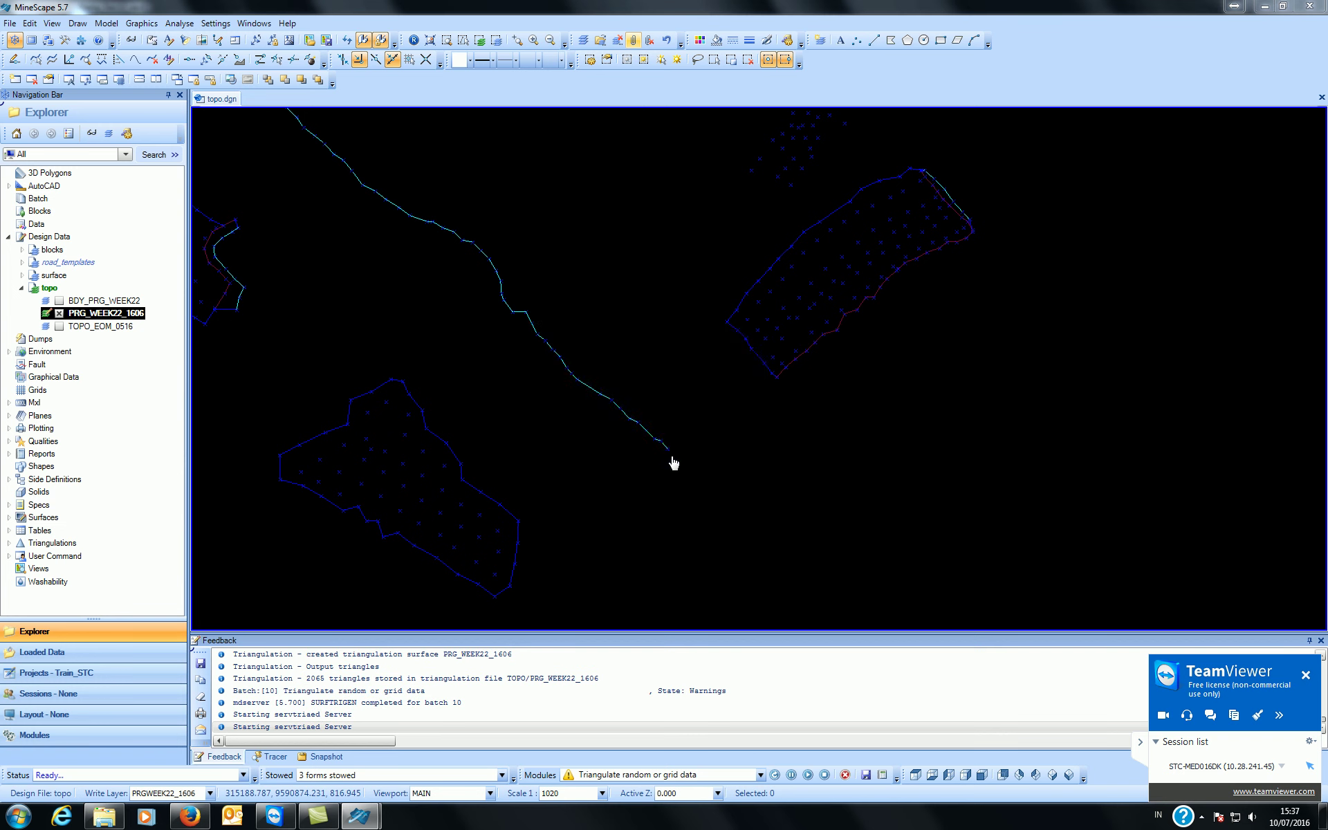
click(553, 417)
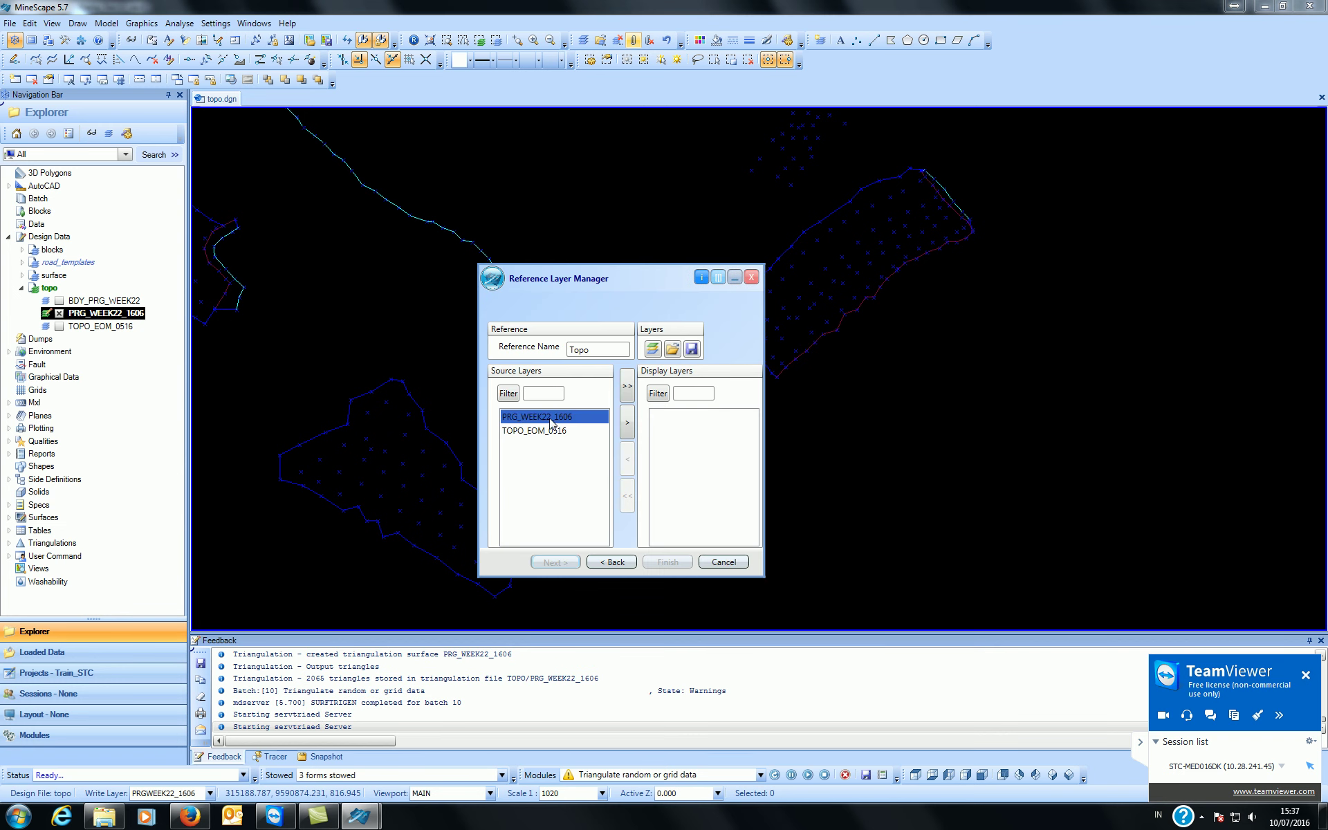
click(626, 422)
click(658, 562)
middle_drag(563, 425, 803, 453)
scroll(803, 453, down, 3)
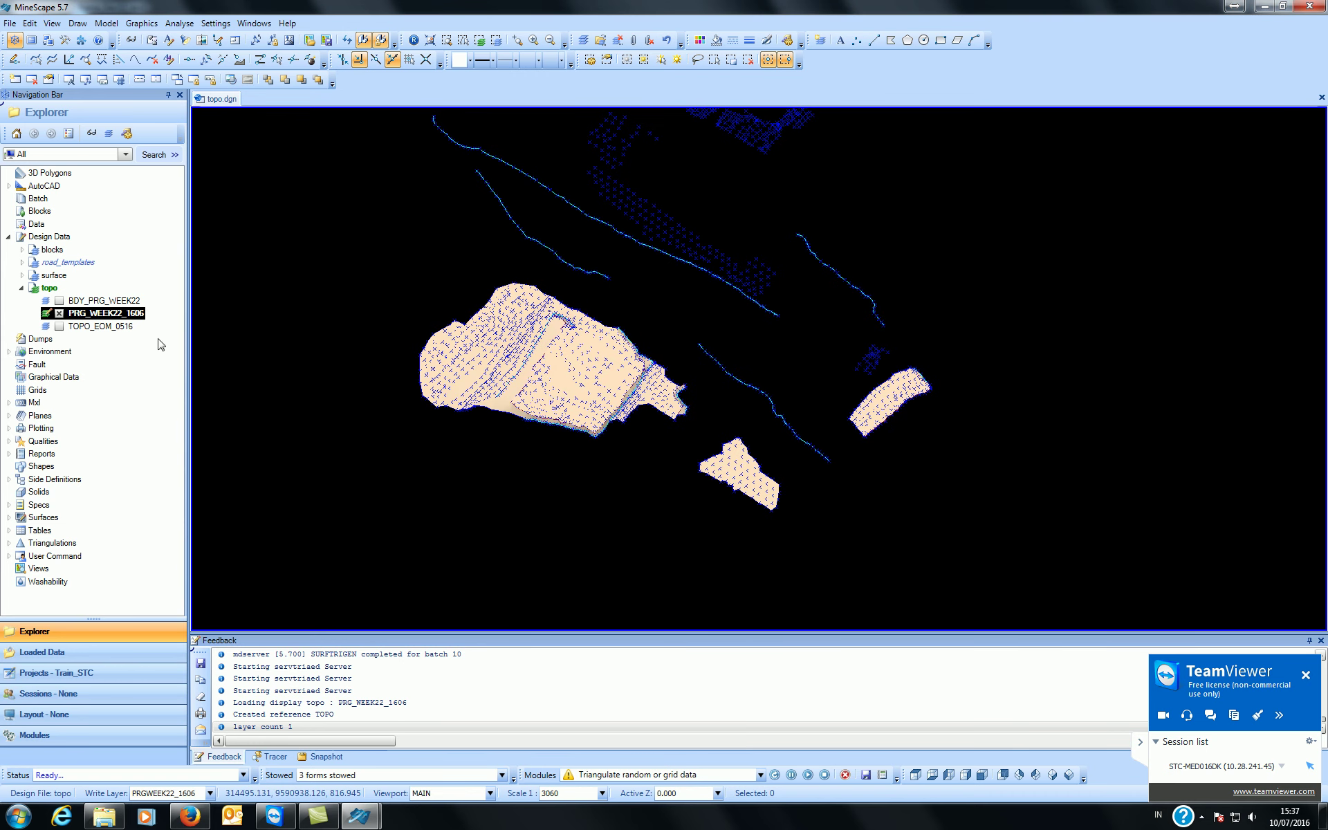
- Unload the PRG_WEEK22_1606 design layer and inspect the three triangulated areas in 3D
click(61, 315)
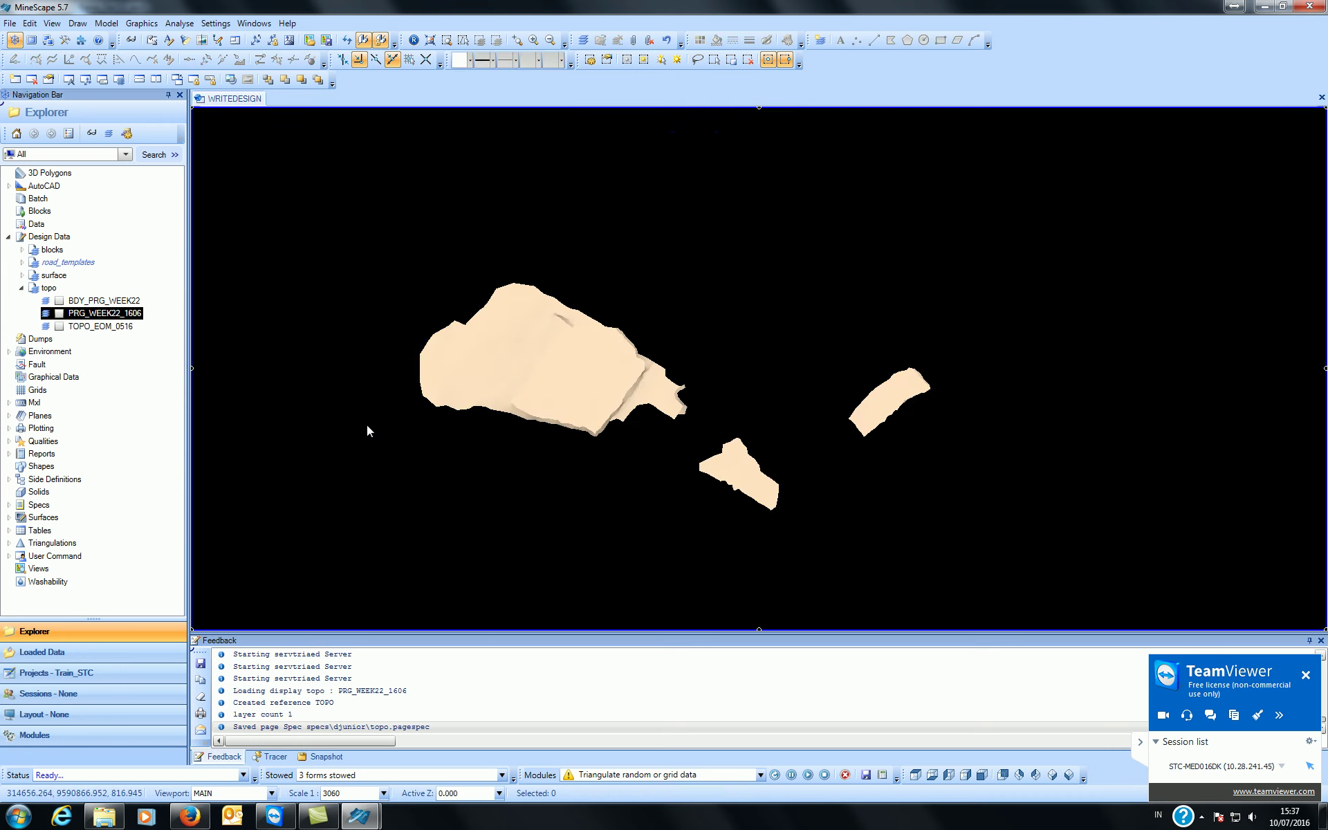
middle_drag(671, 430, 681, 391)
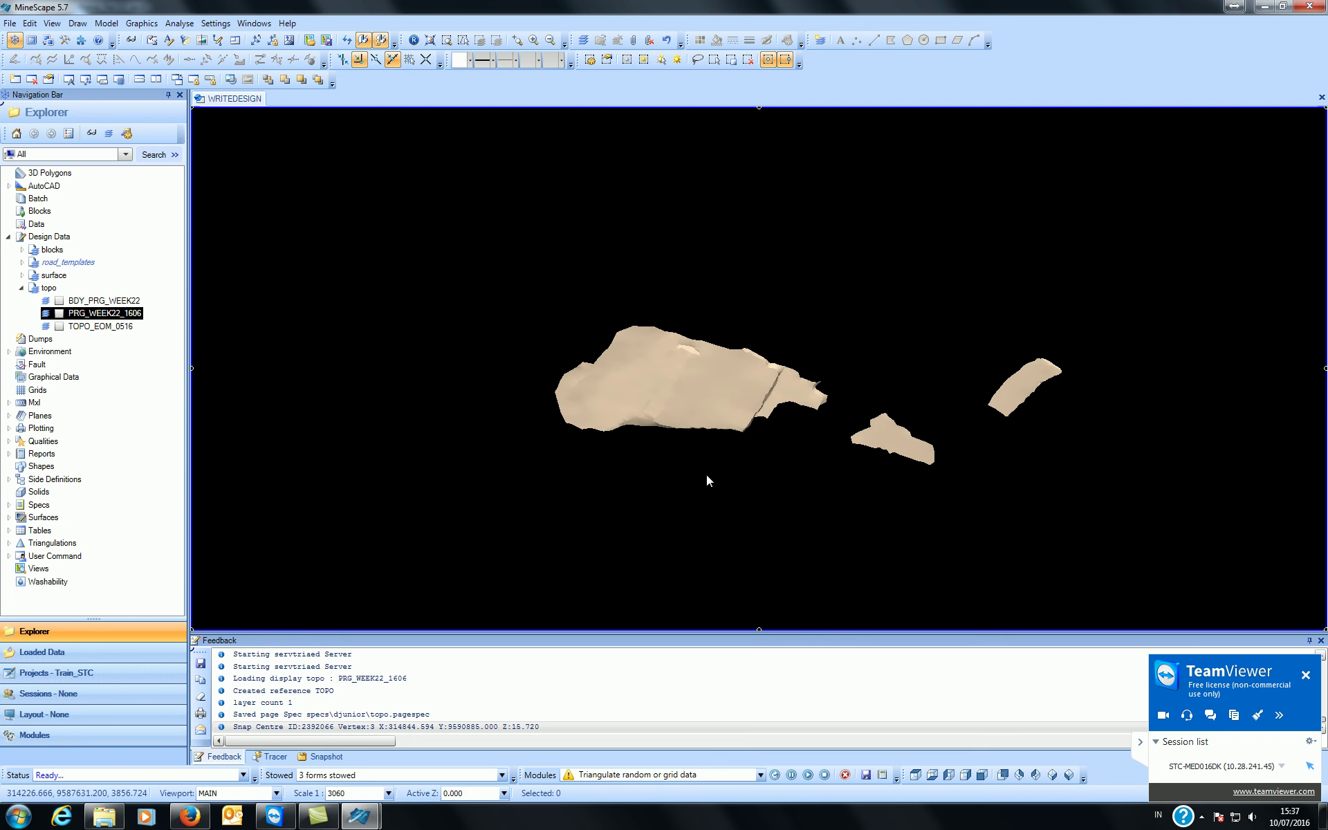
scroll(707, 474, up, 3)
scroll(707, 474, down, 3)
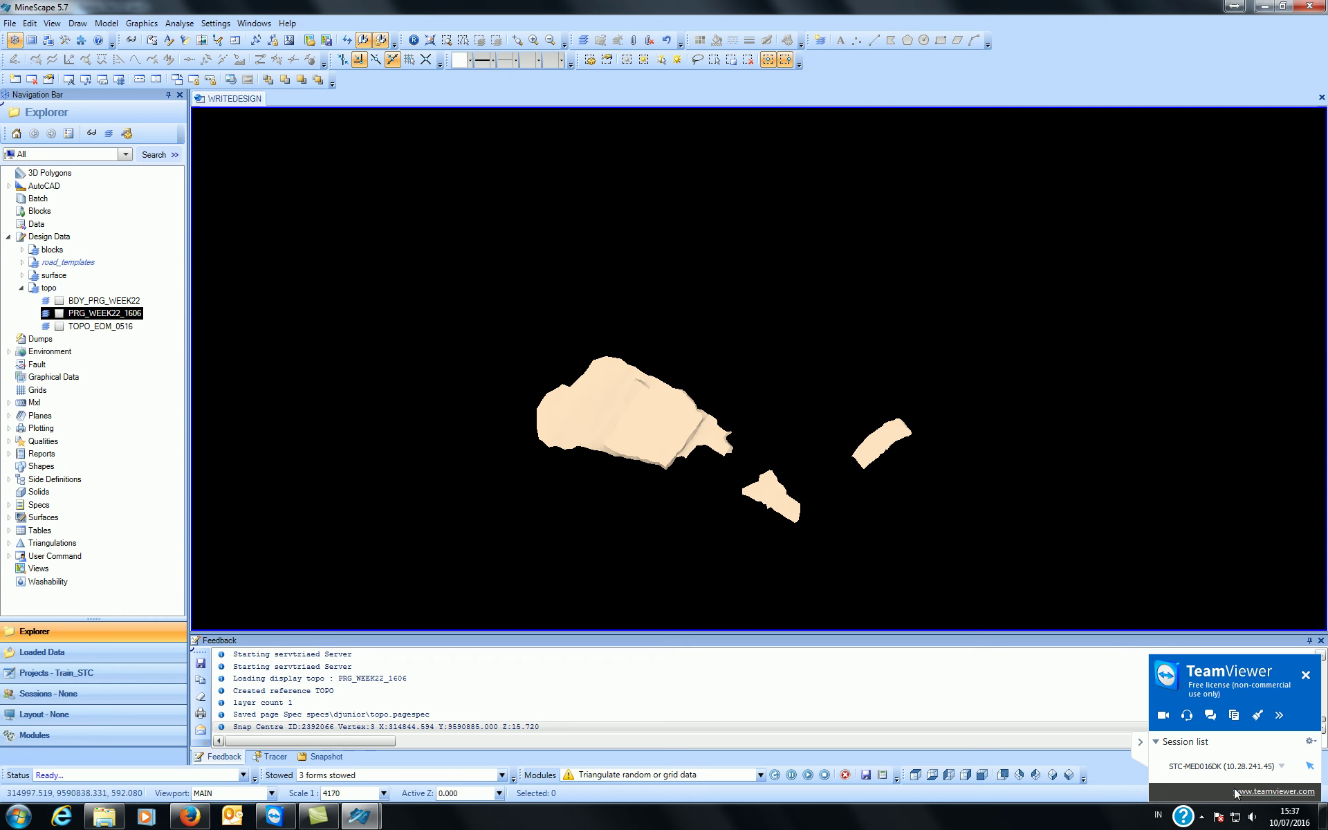
click(1202, 819)
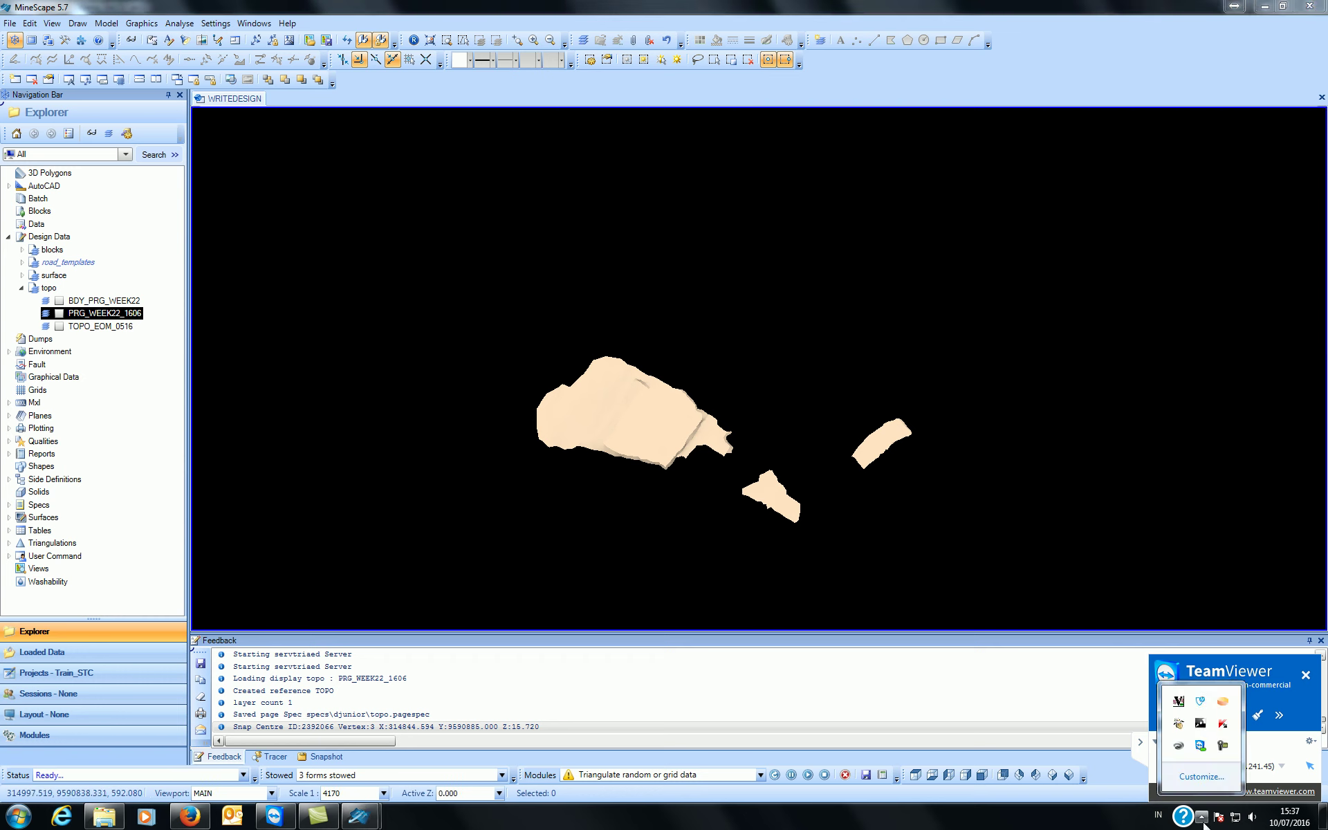
click(1224, 749)
click(1261, 761)
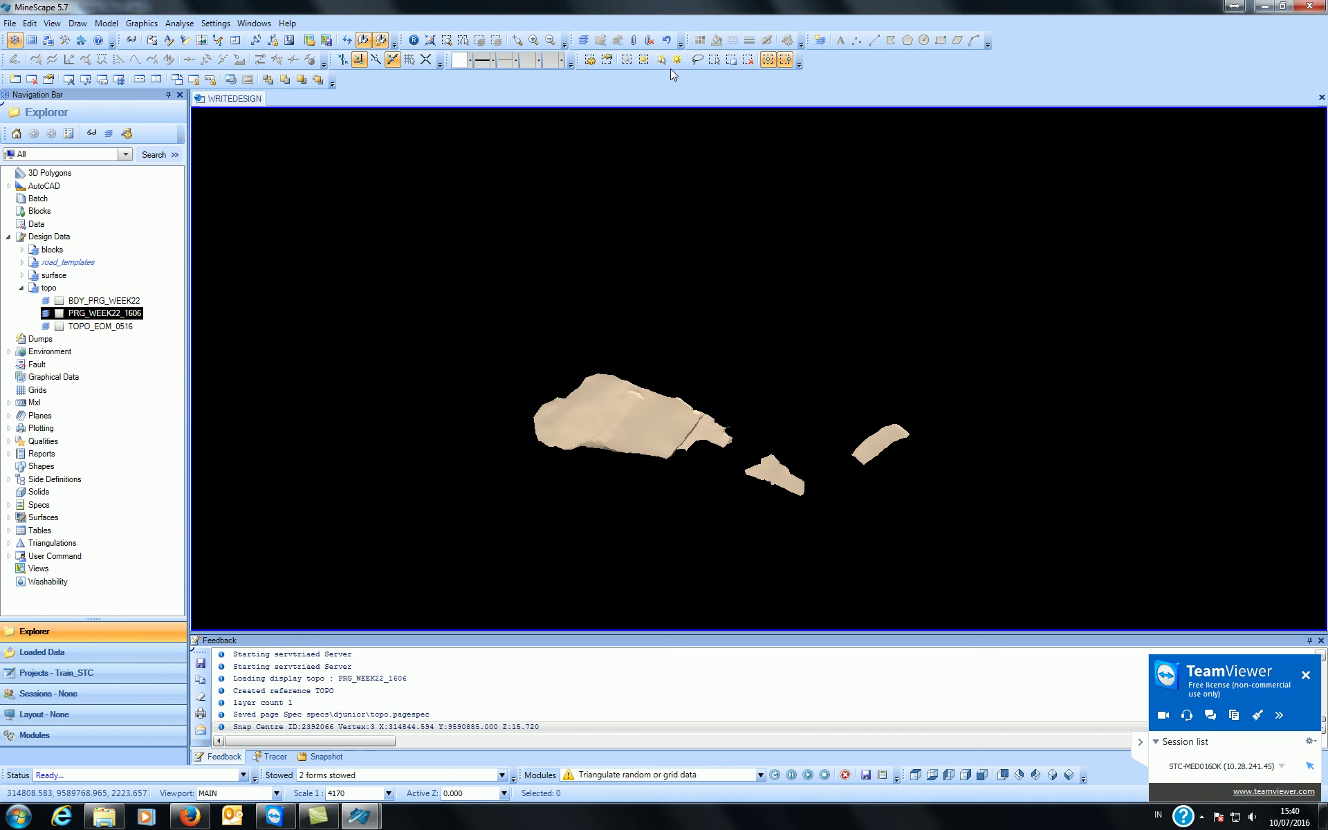
- Detach the TOPO triangle reference and load the PRG_WEEK22_1606 design layer for display
click(648, 40)
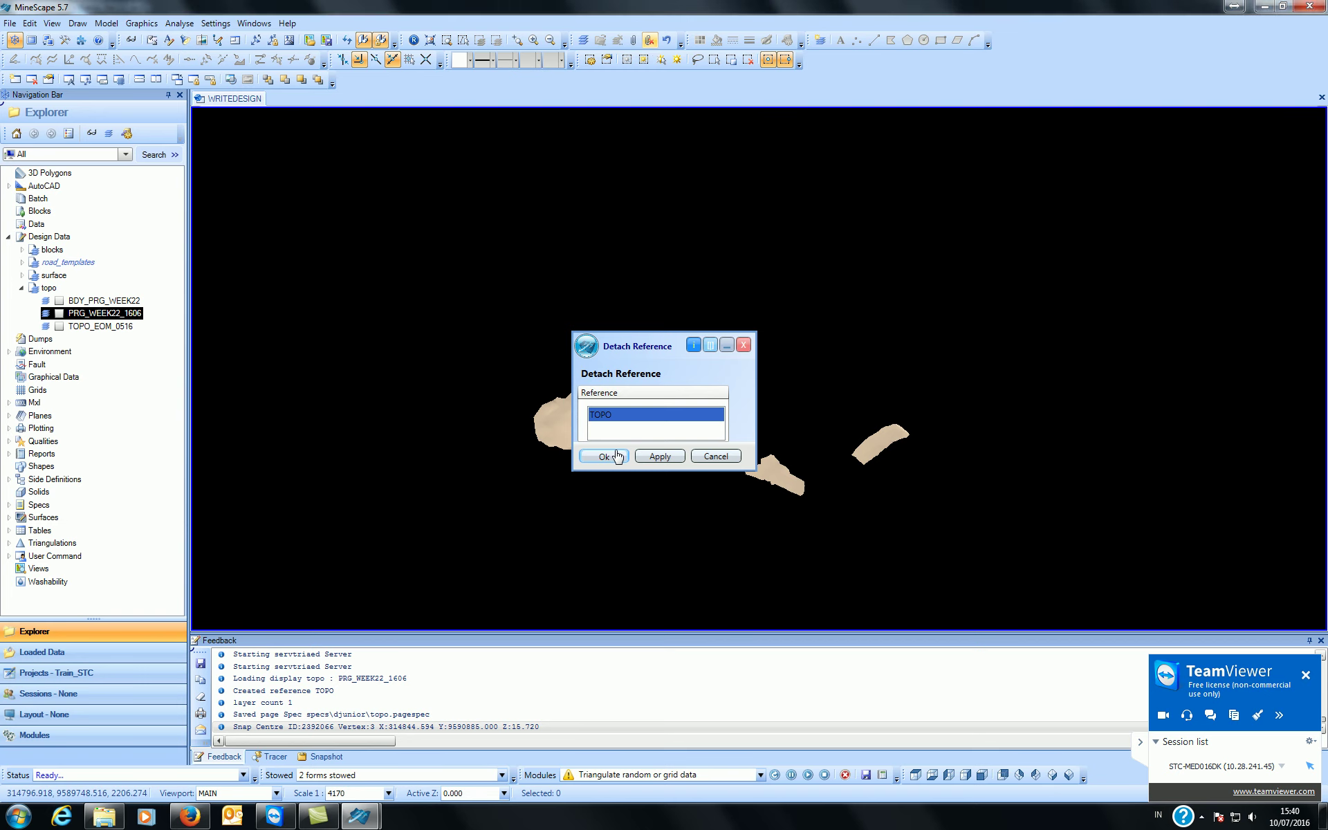
click(605, 456)
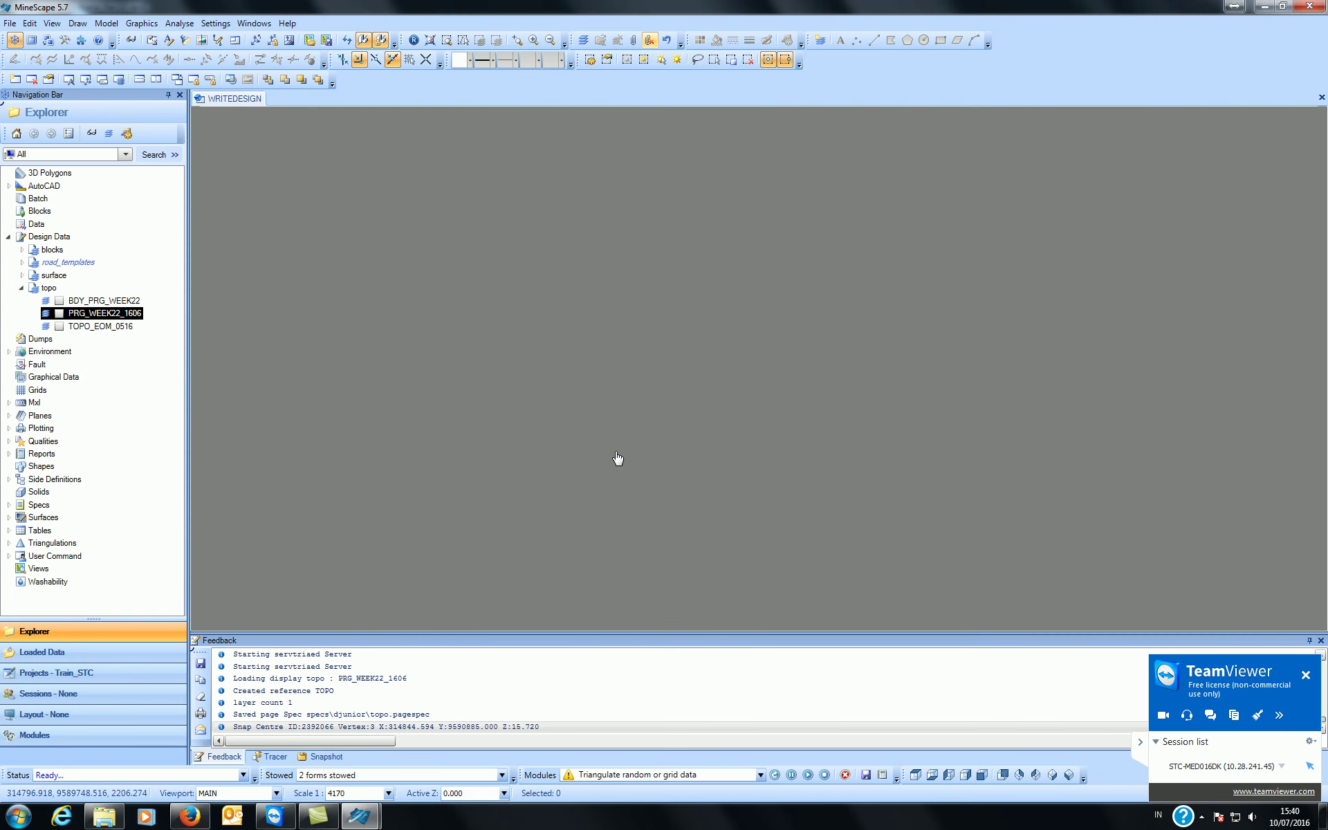
click(60, 313)
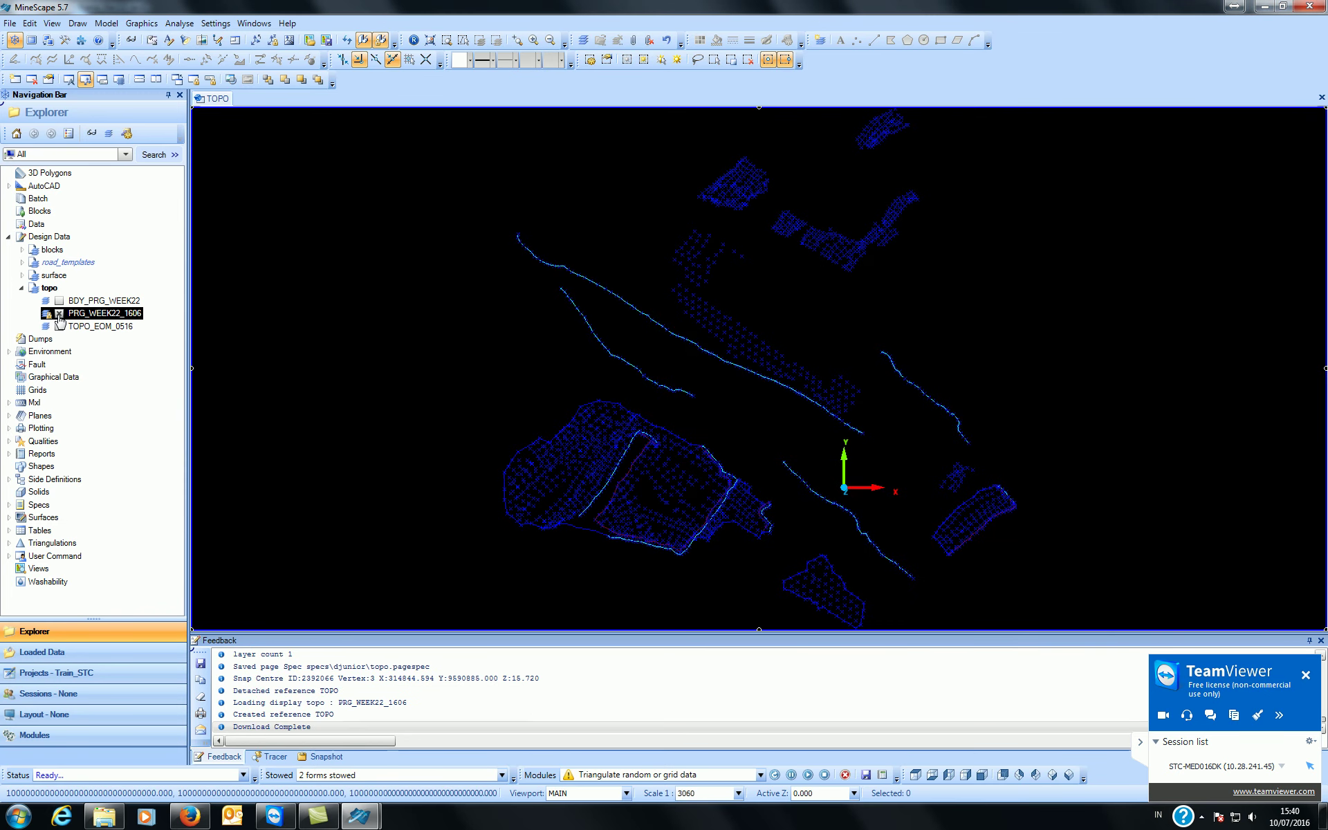
- Open the TOPO_EOM_0516 design layer for writing and turn off the axes display
right_click(59, 332)
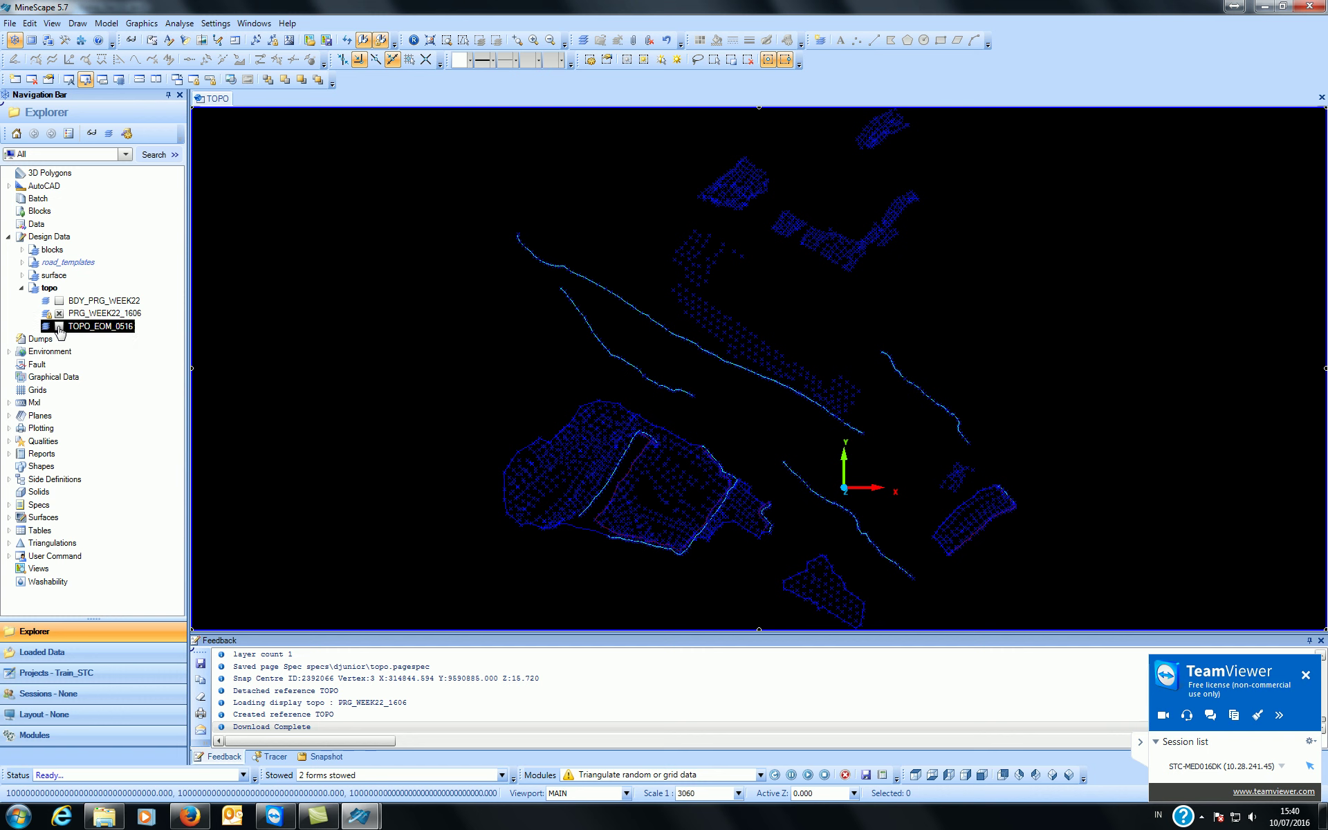
click(113, 341)
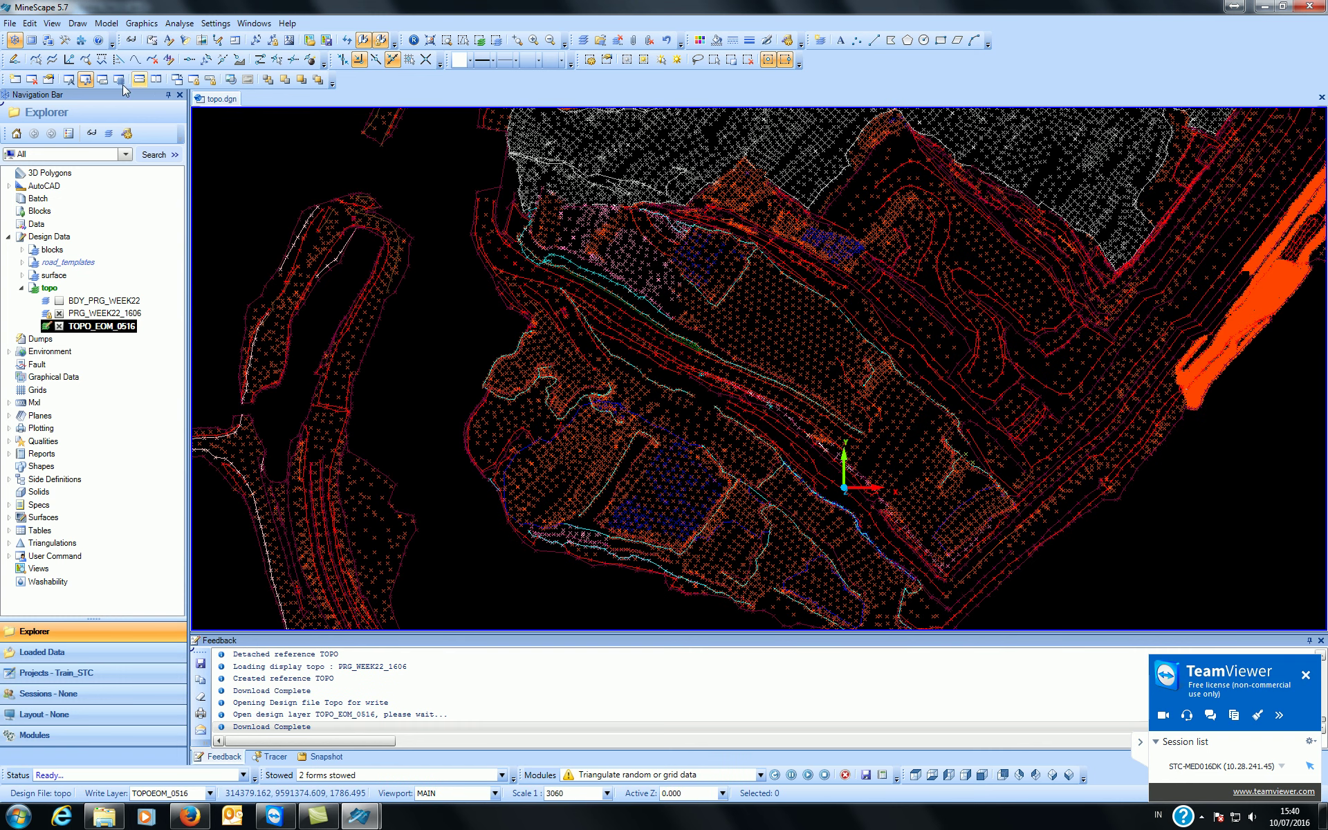
click(85, 81)
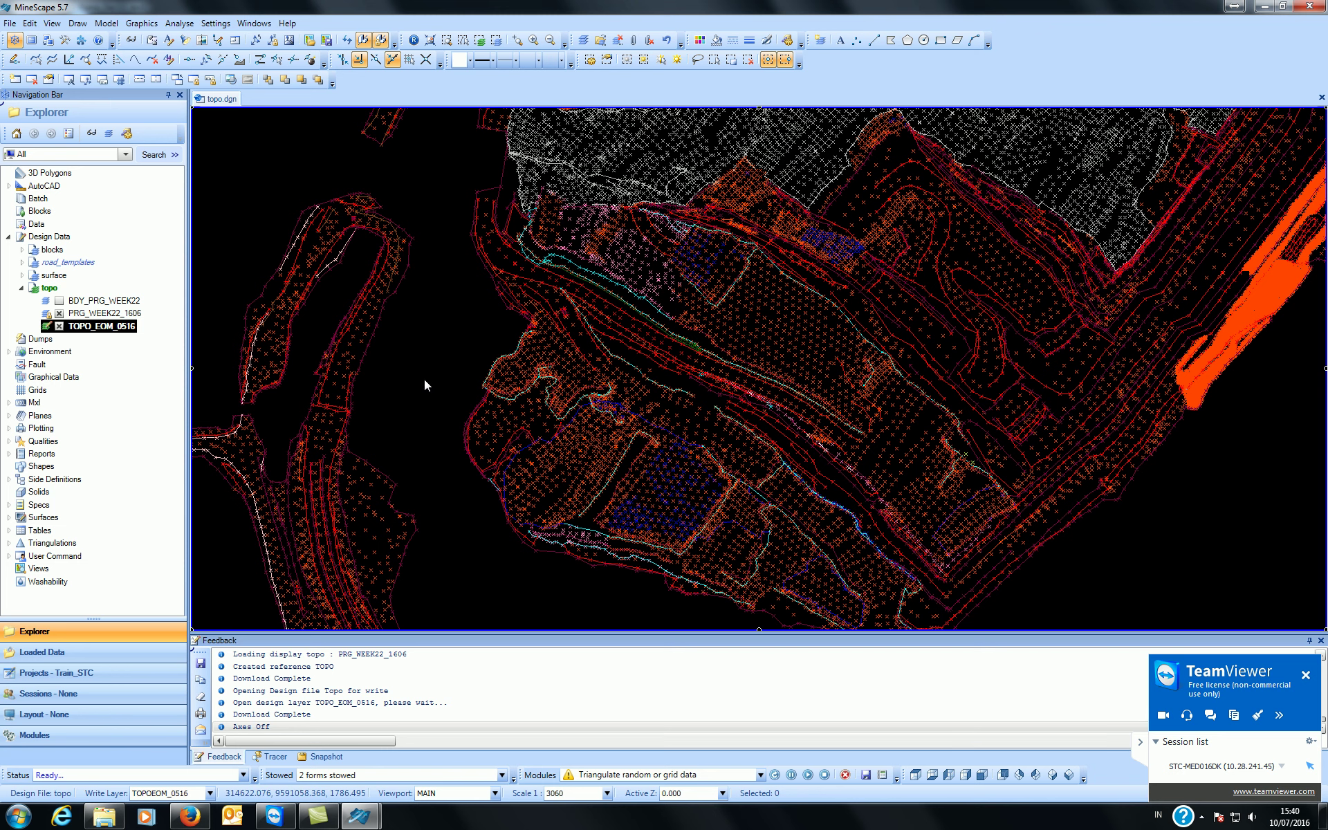
scroll(434, 381, down, 3)
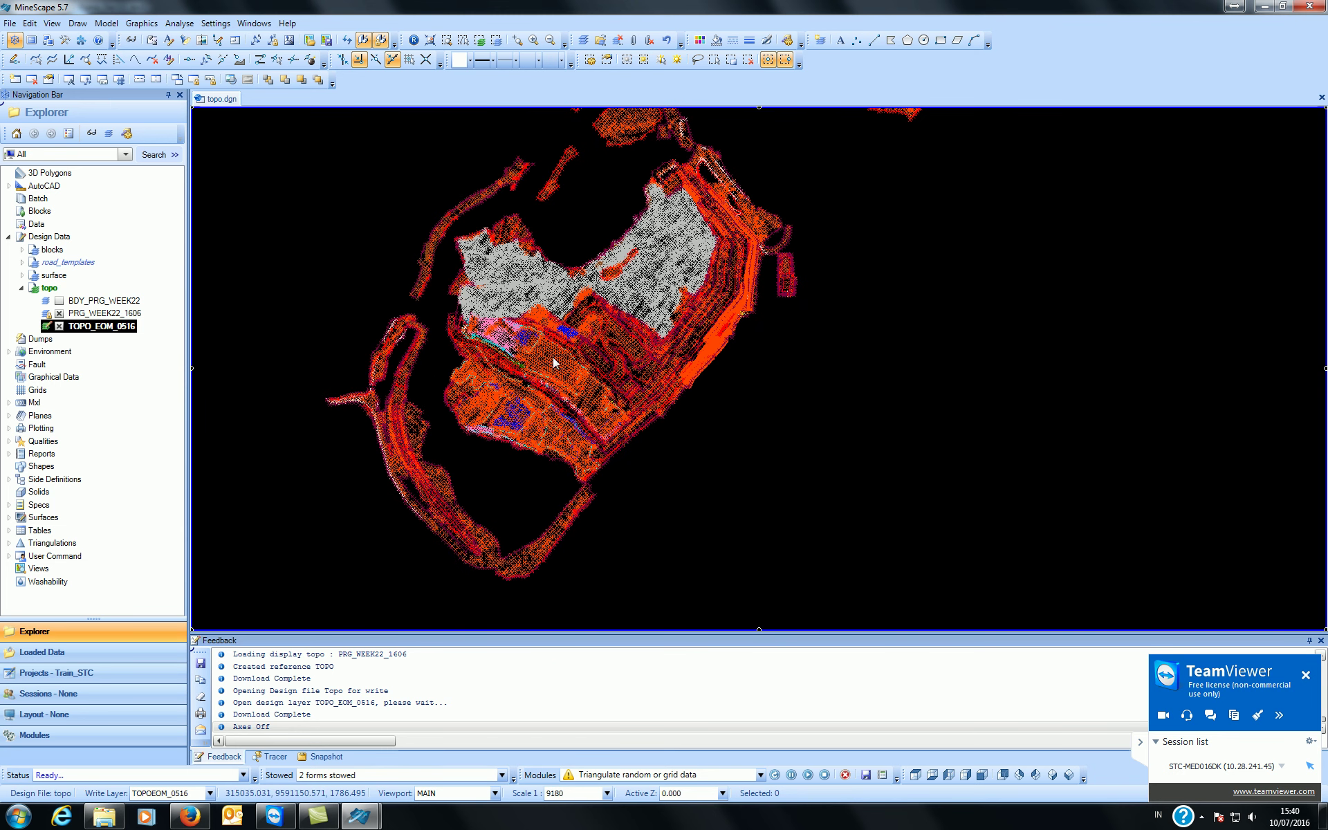
- Restore the stowed design-file triangulation form and set its mode to Patch
click(316, 775)
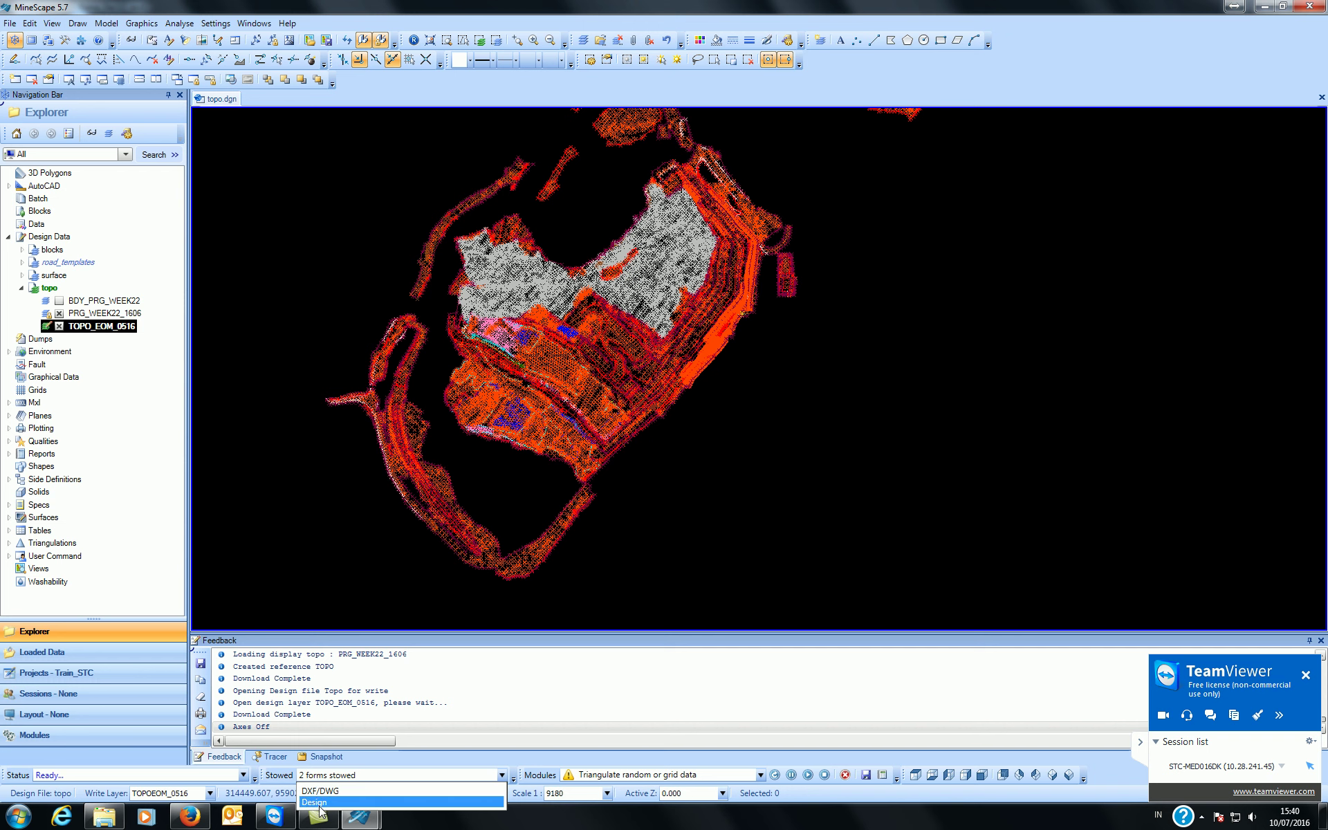
click(319, 804)
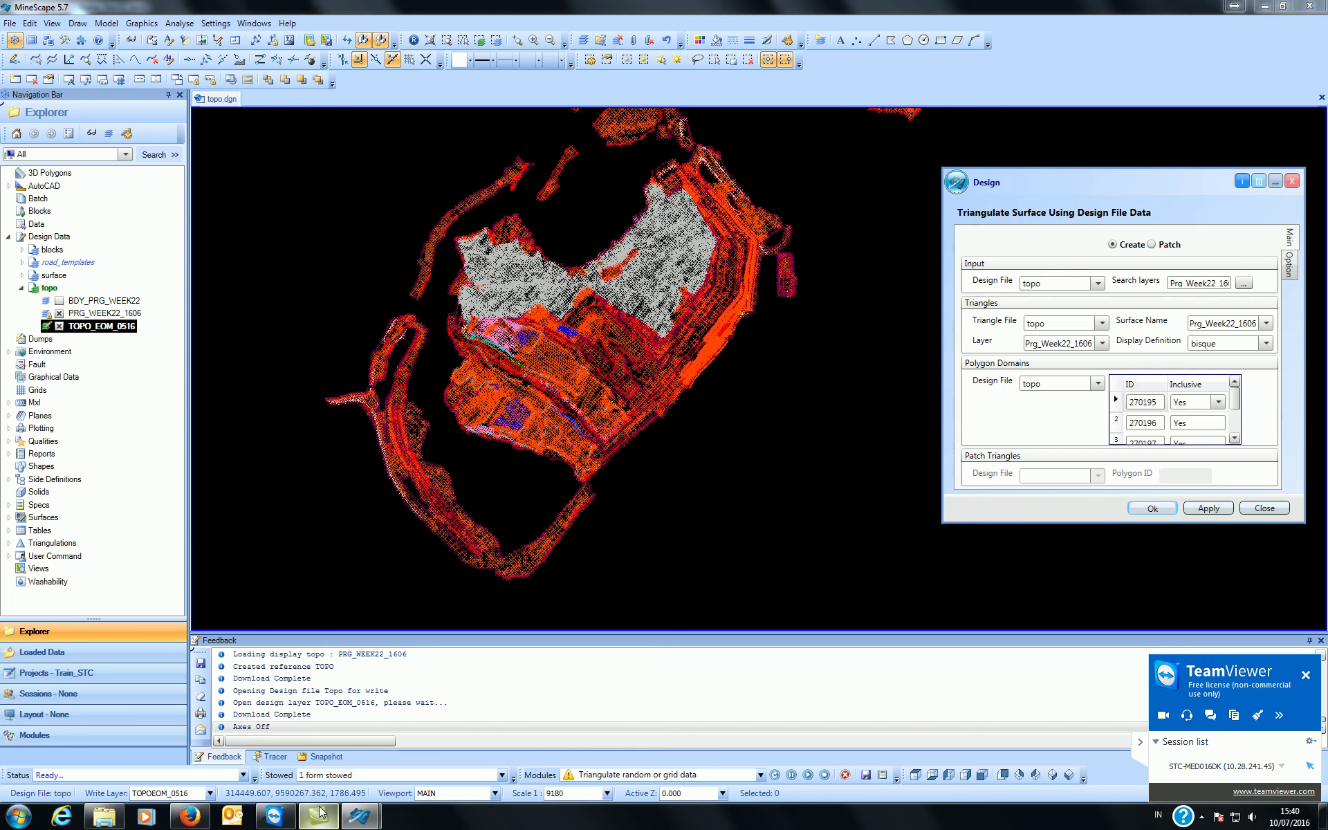
drag(1179, 181, 1124, 163)
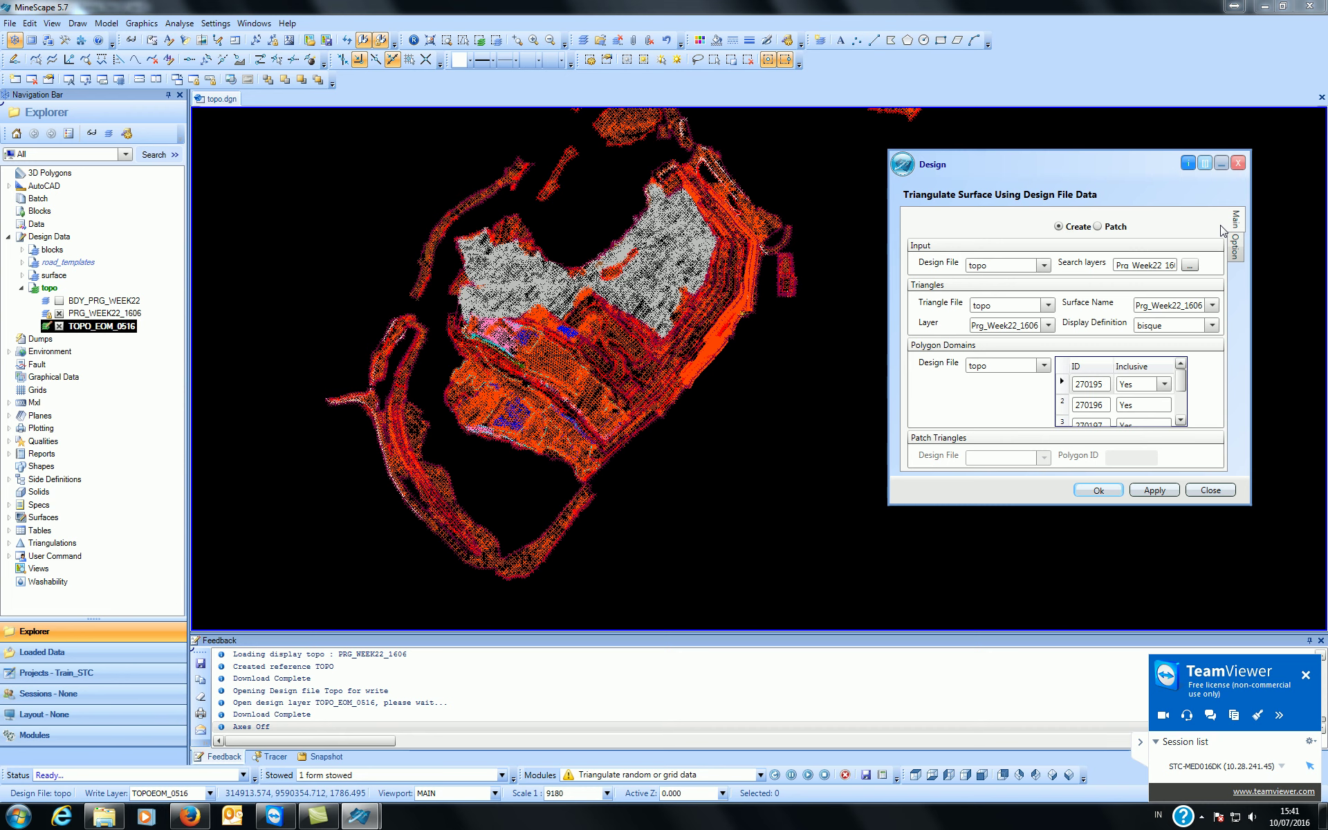
click(1100, 228)
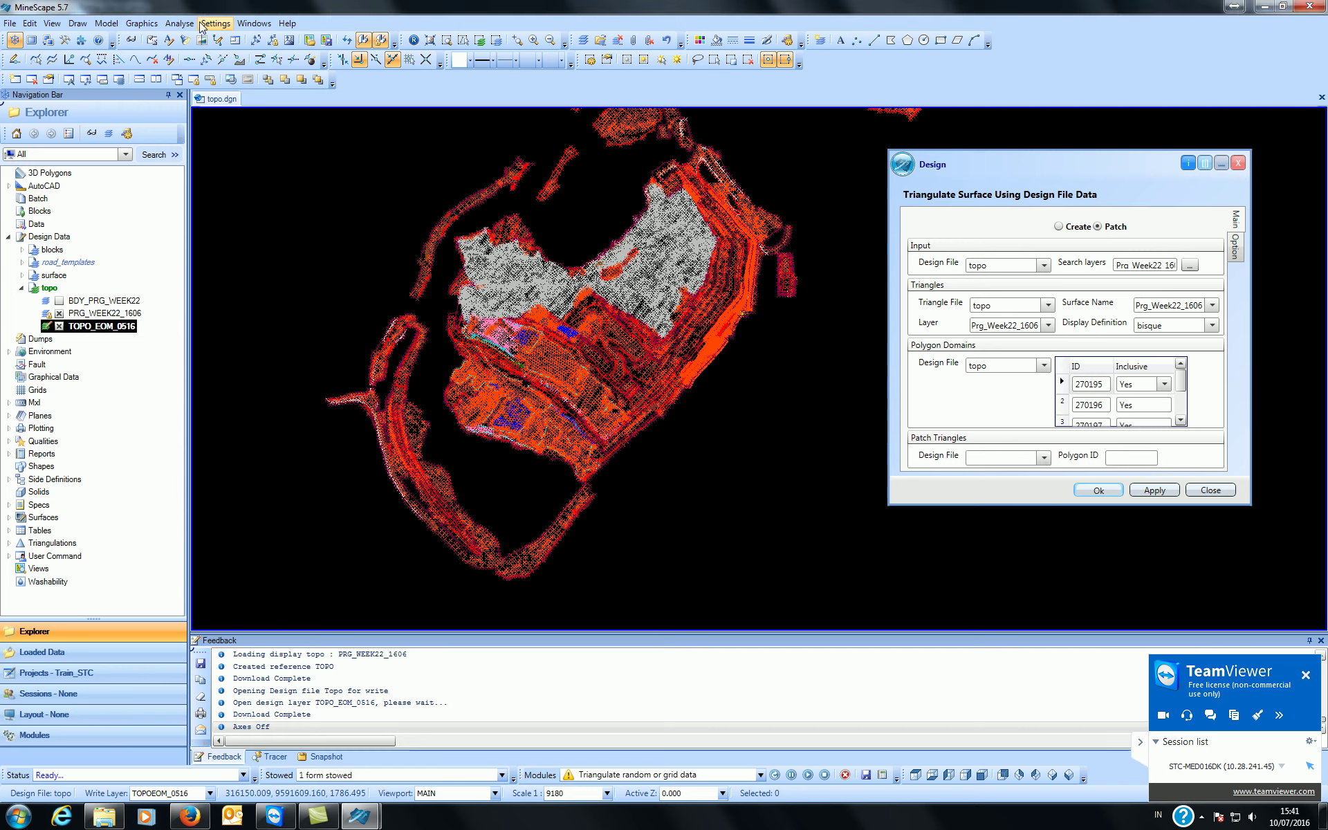
click(107, 26)
mouse_move(132, 59)
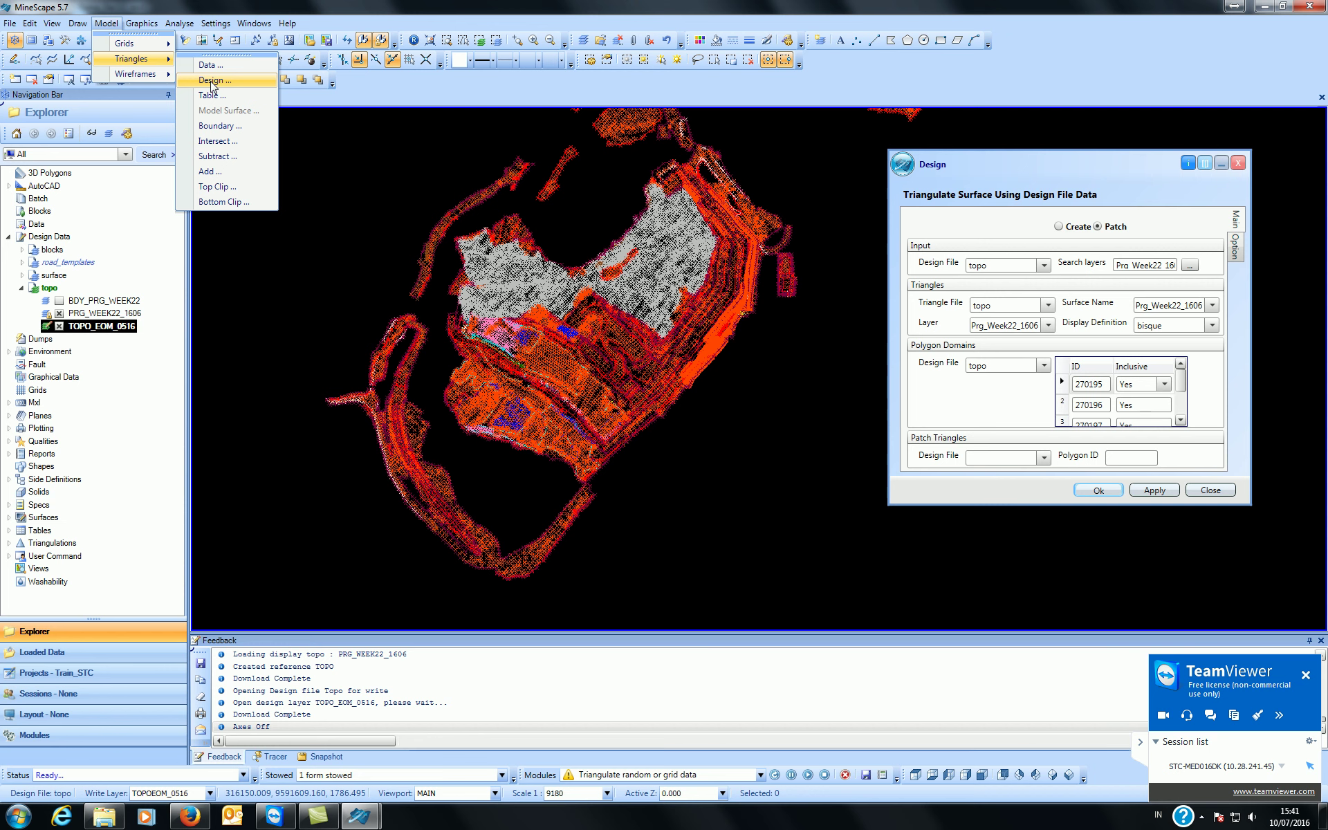
click(761, 460)
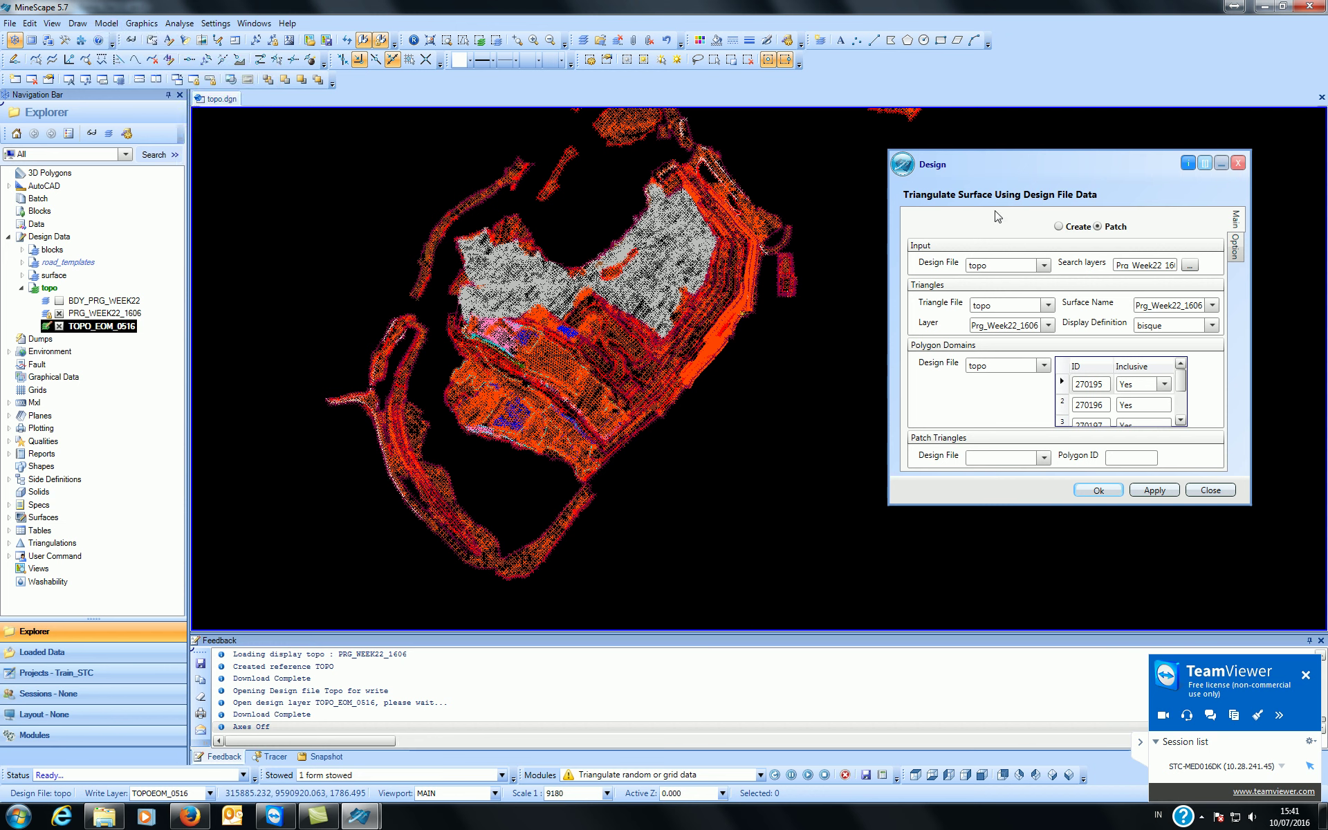
drag(1045, 169, 1043, 149)
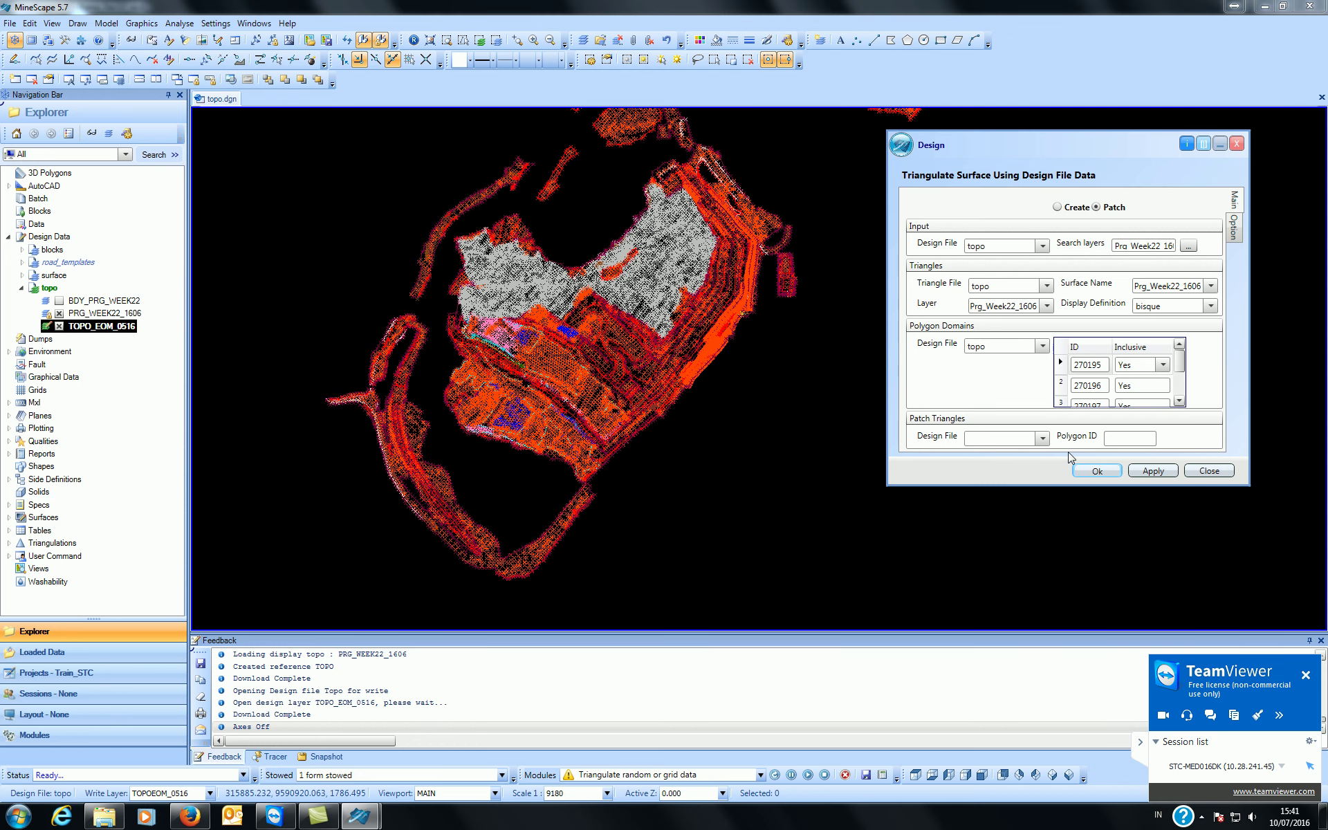
click(1056, 207)
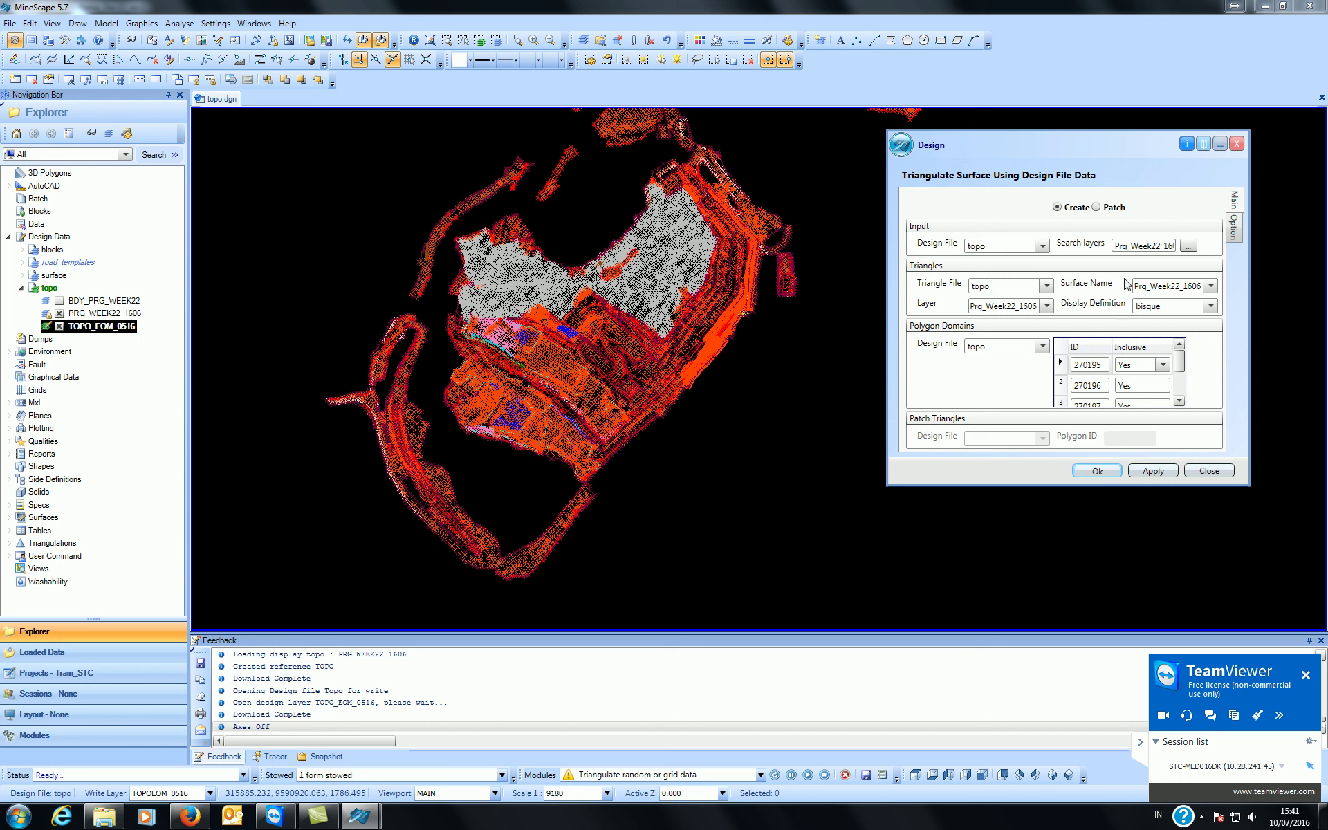
click(1097, 209)
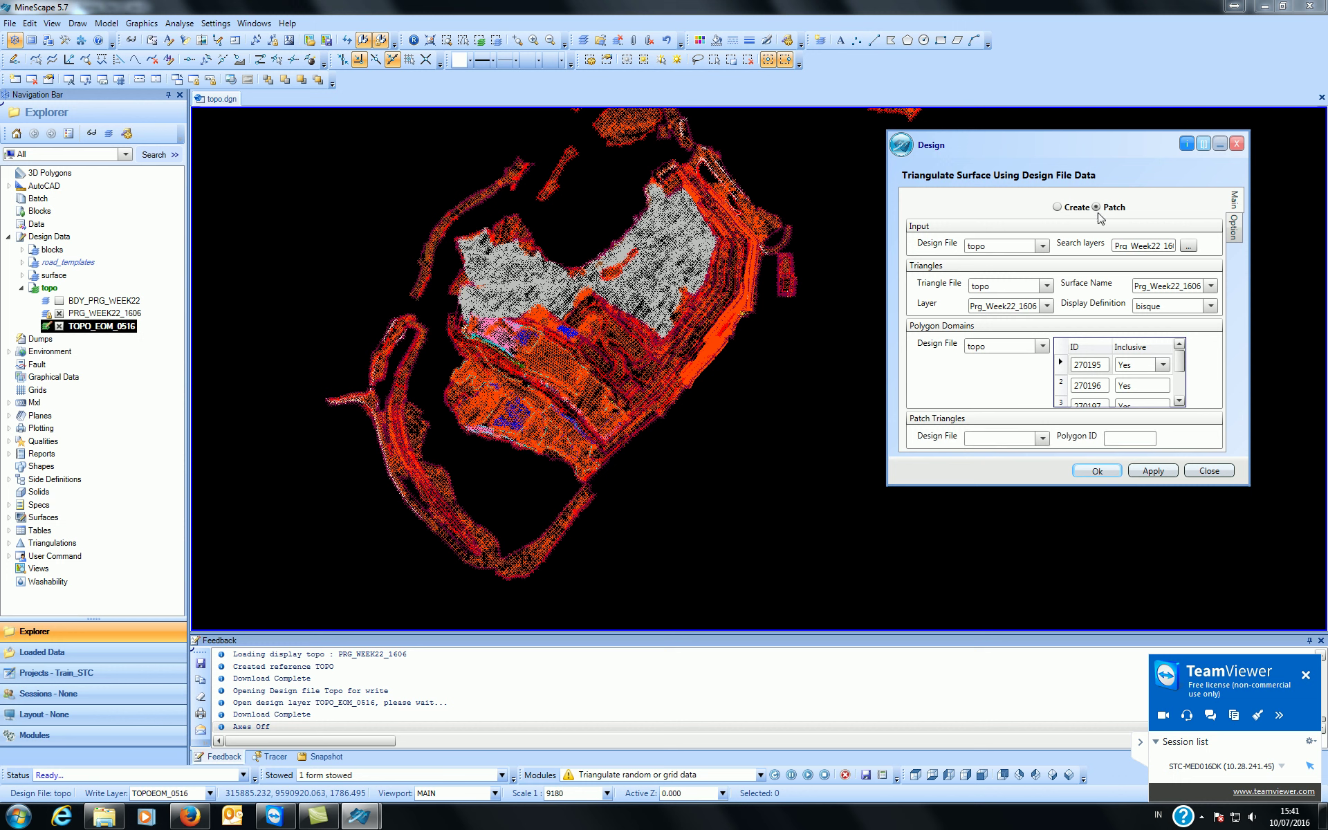
- Set the patch triangles' design file to topo and pick the TOPO_EOM_0516 boundary polygon, 267935, as the polygon ID
click(1042, 438)
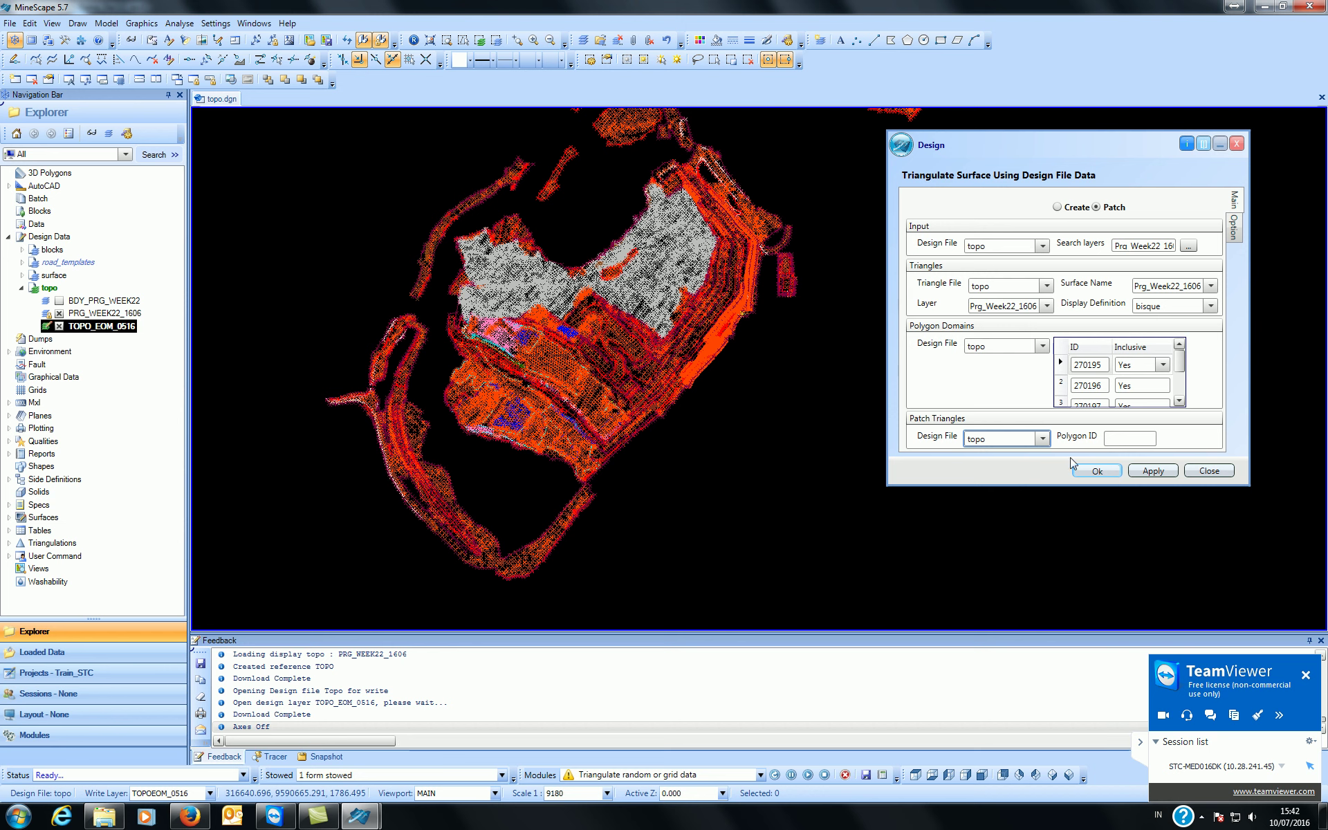
right_click(1130, 439)
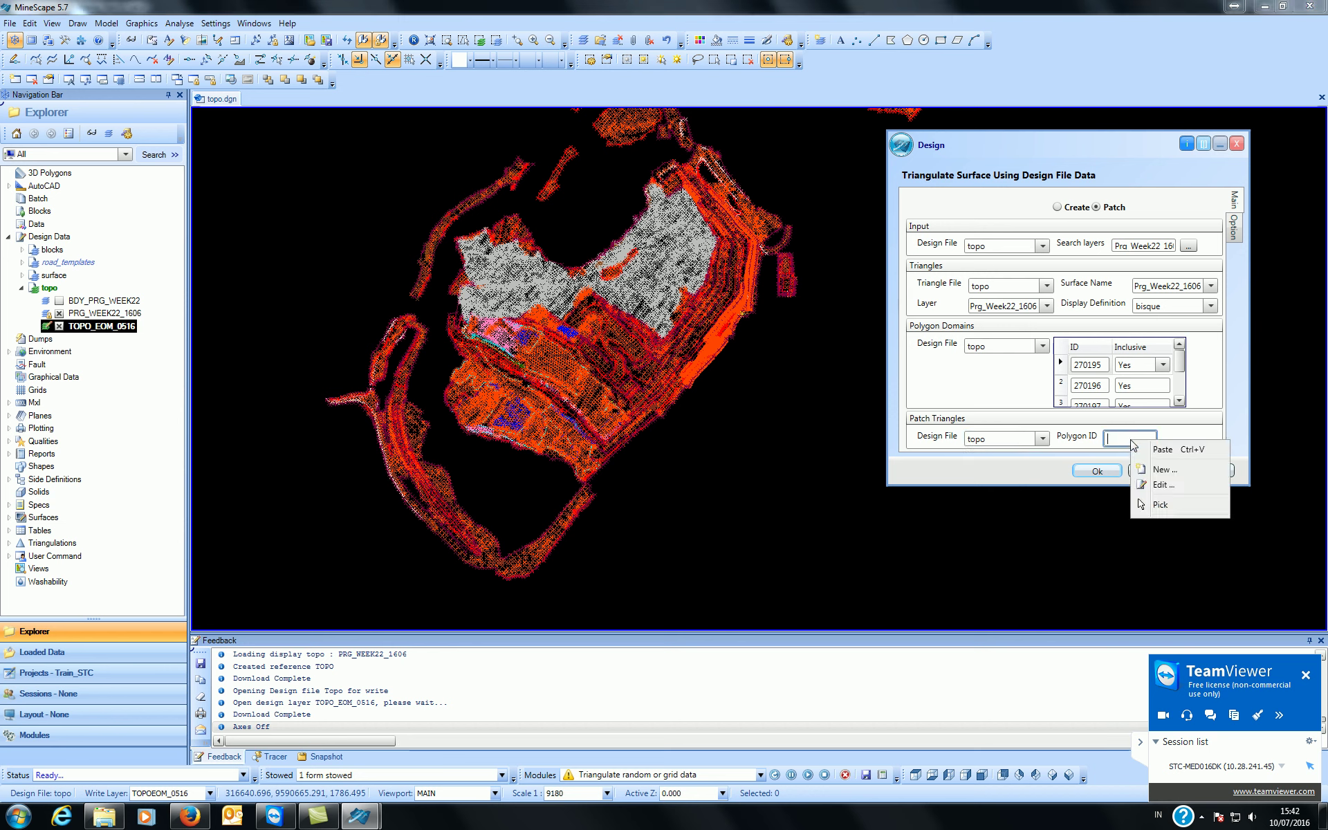
click(1155, 504)
scroll(613, 470, up, 3)
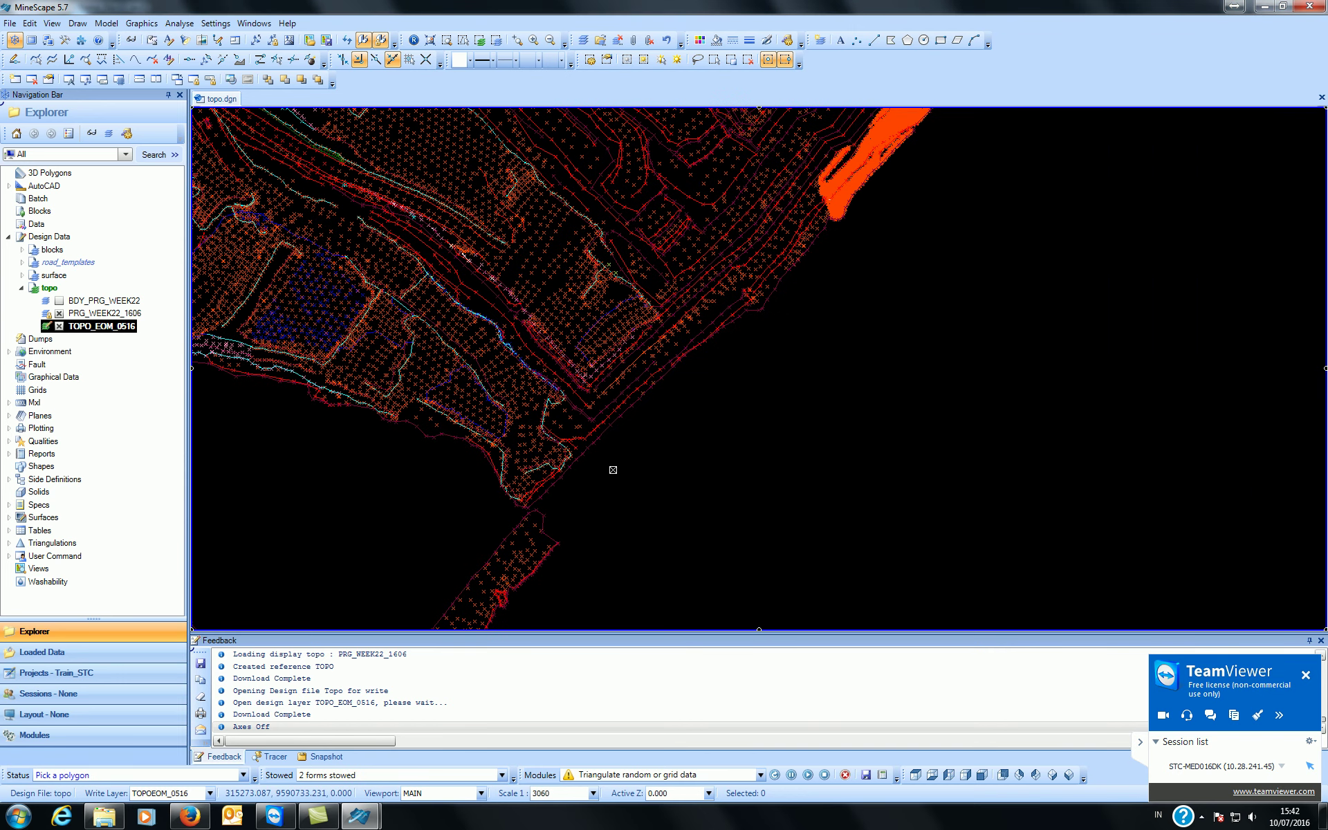
click(789, 422)
right_click(1124, 438)
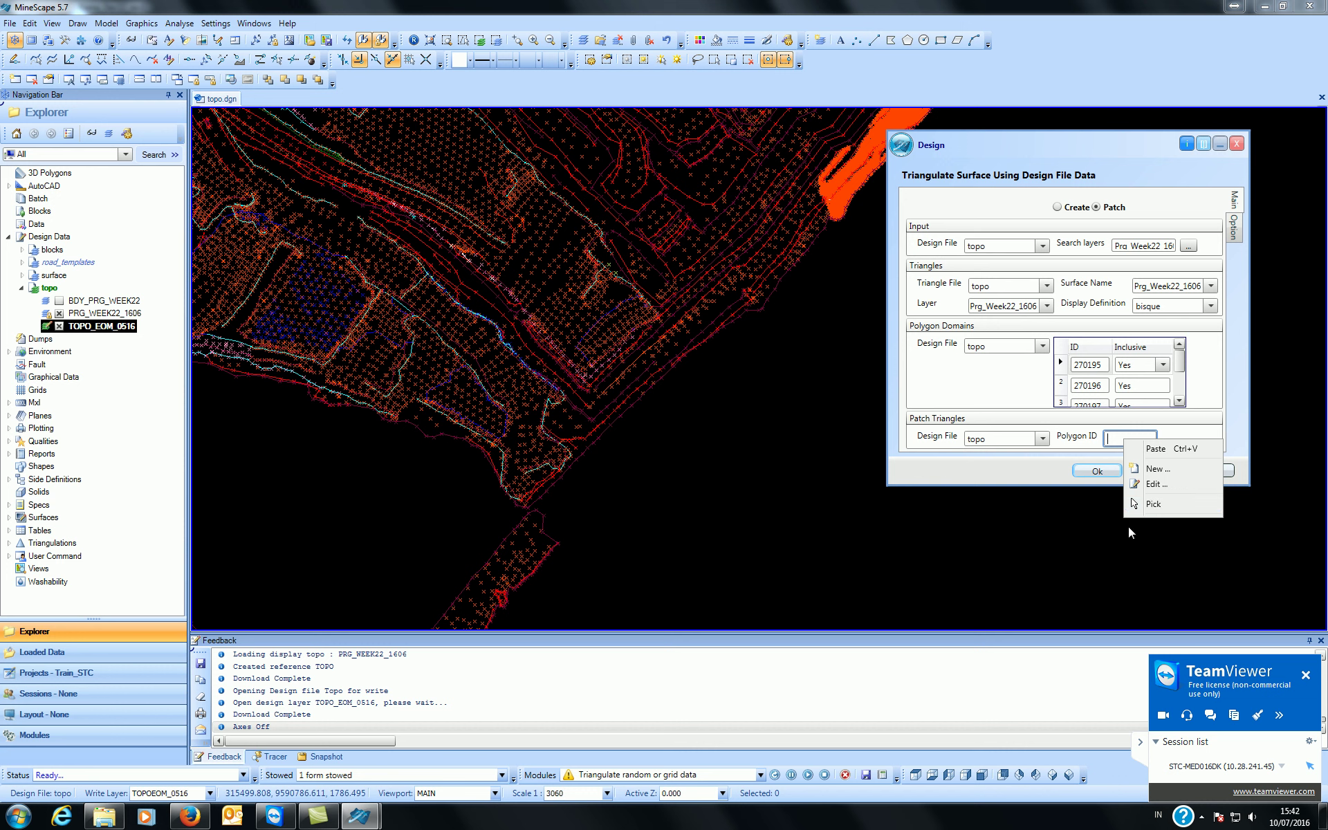
click(1119, 550)
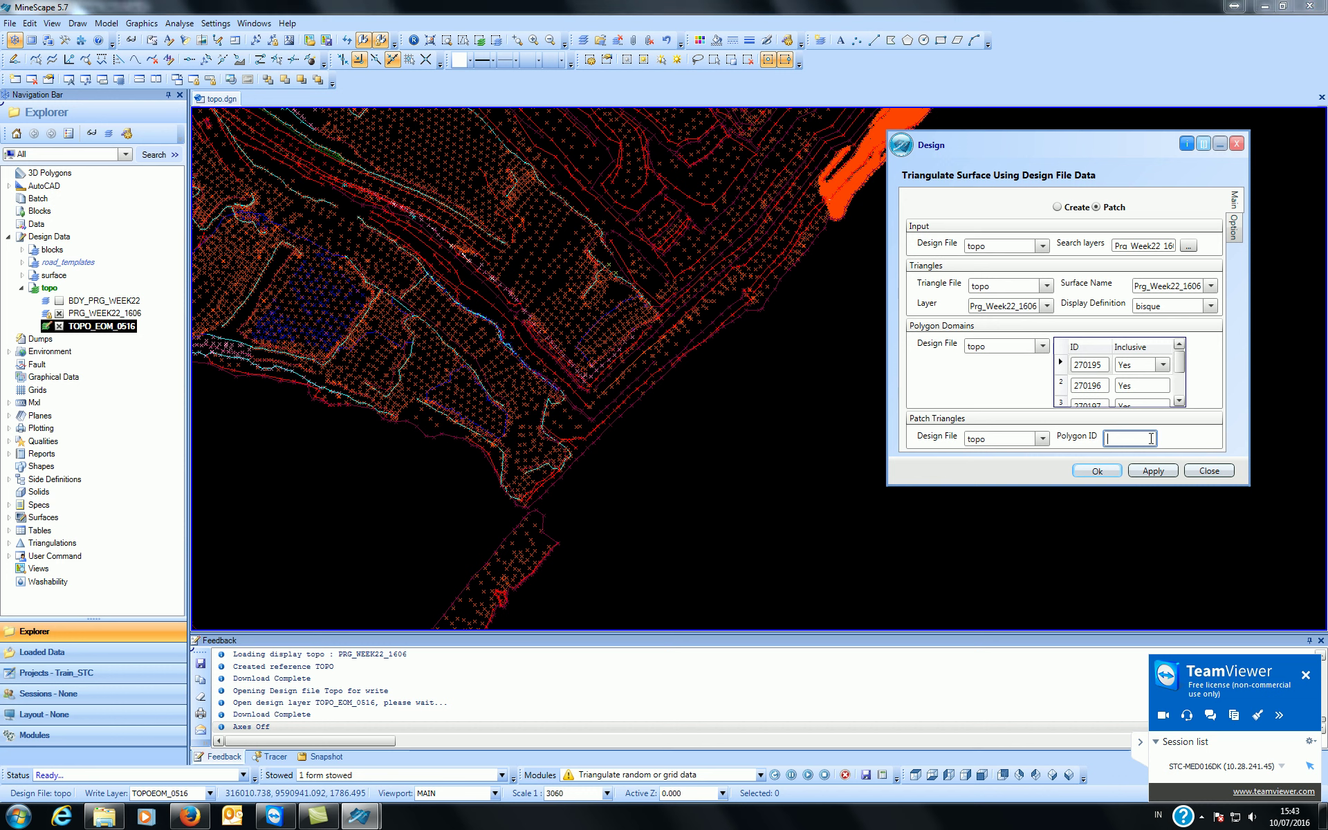
click(1179, 401)
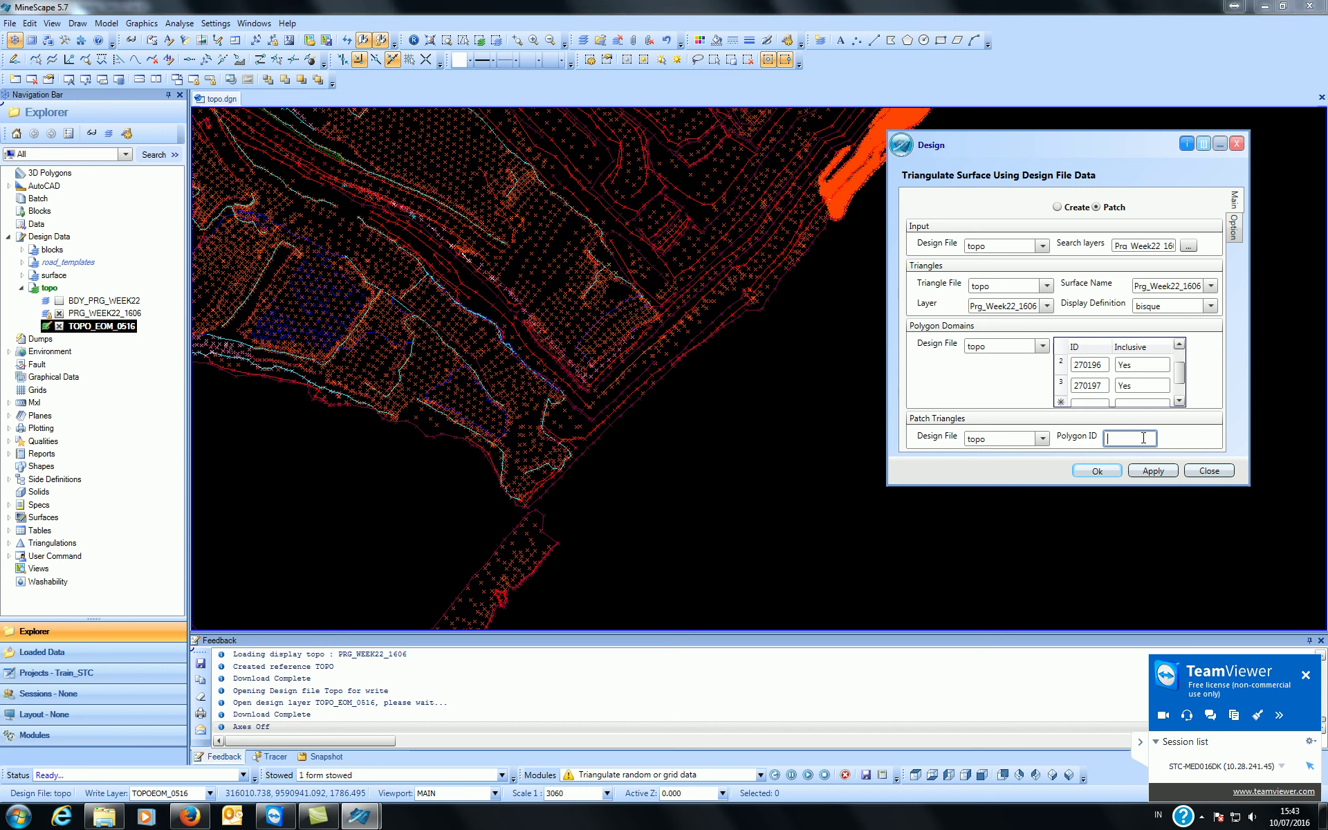
right_click(1143, 437)
click(1172, 484)
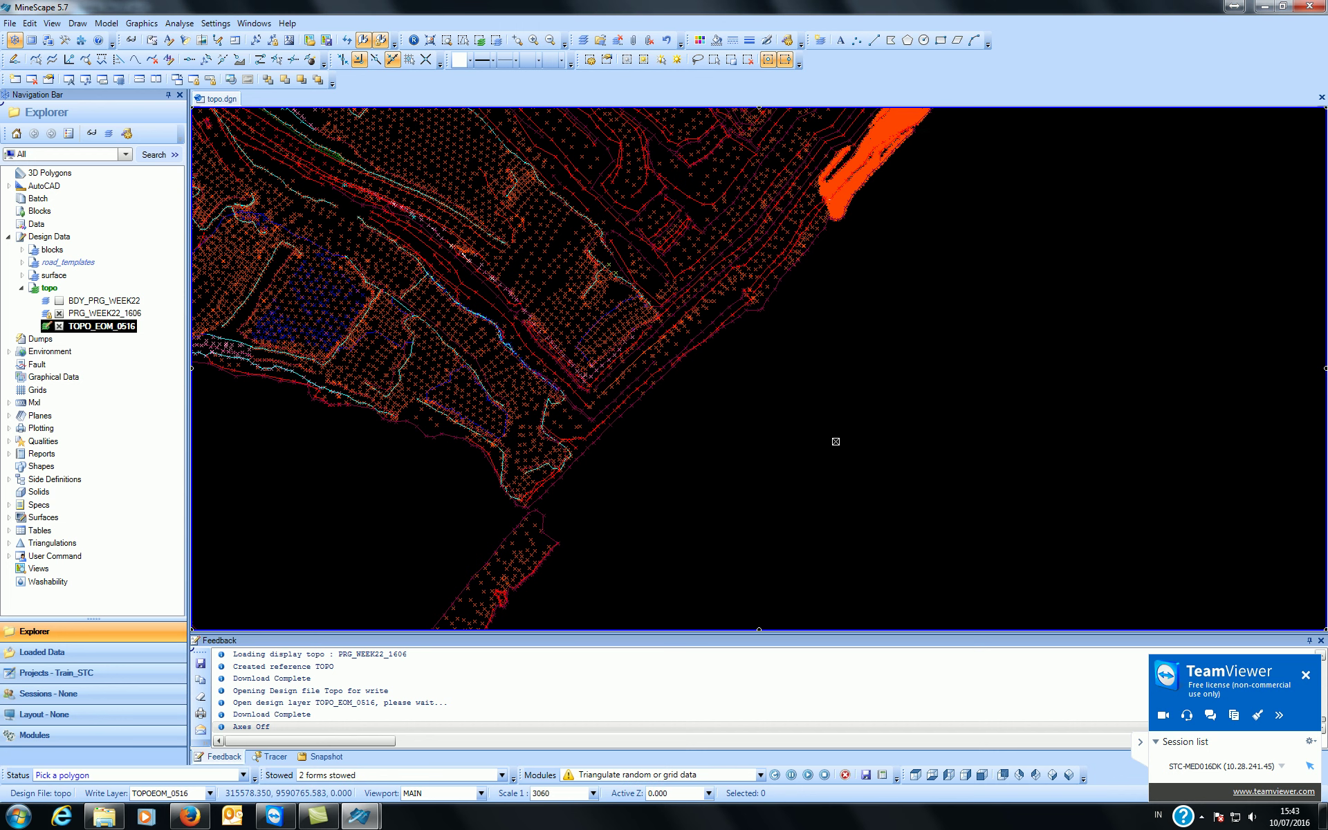
scroll(773, 312, up, 5)
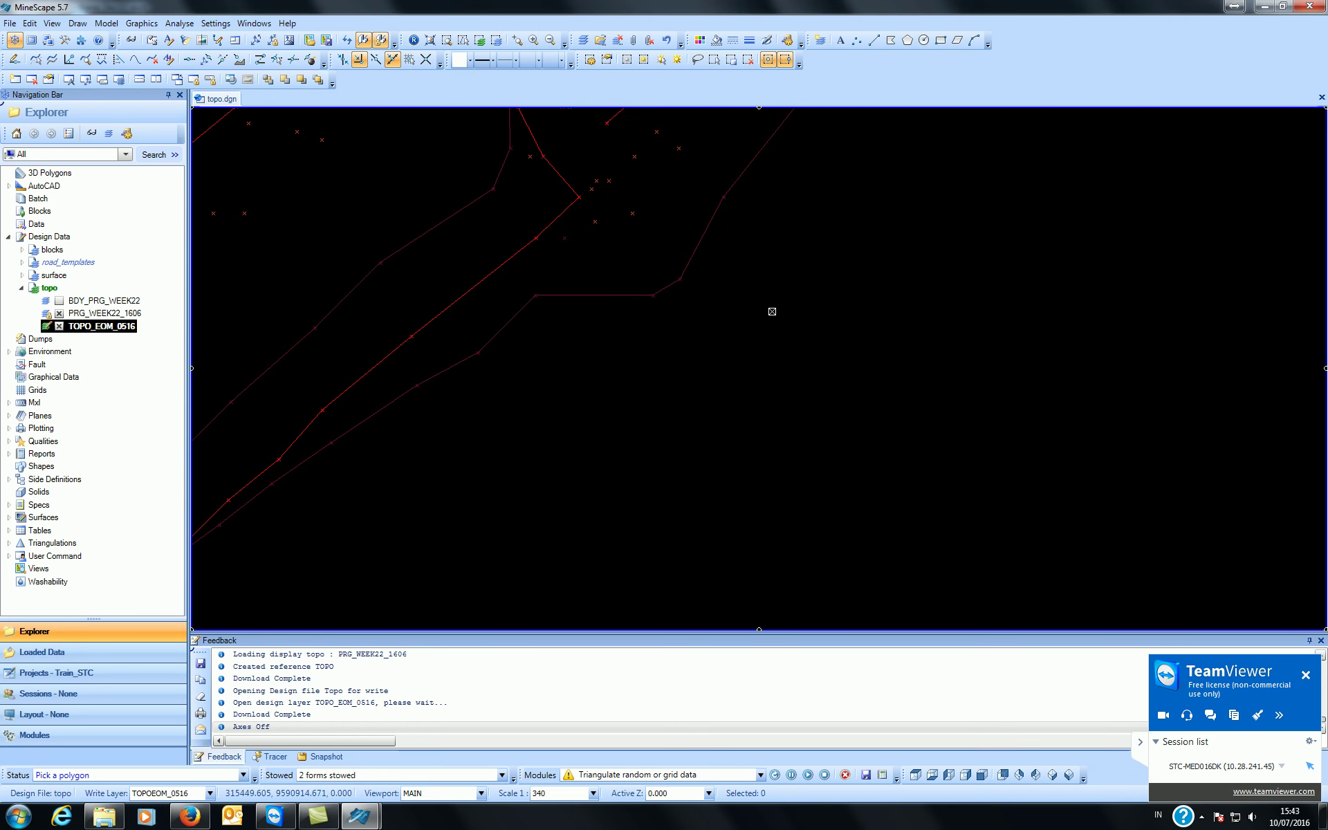
click(706, 227)
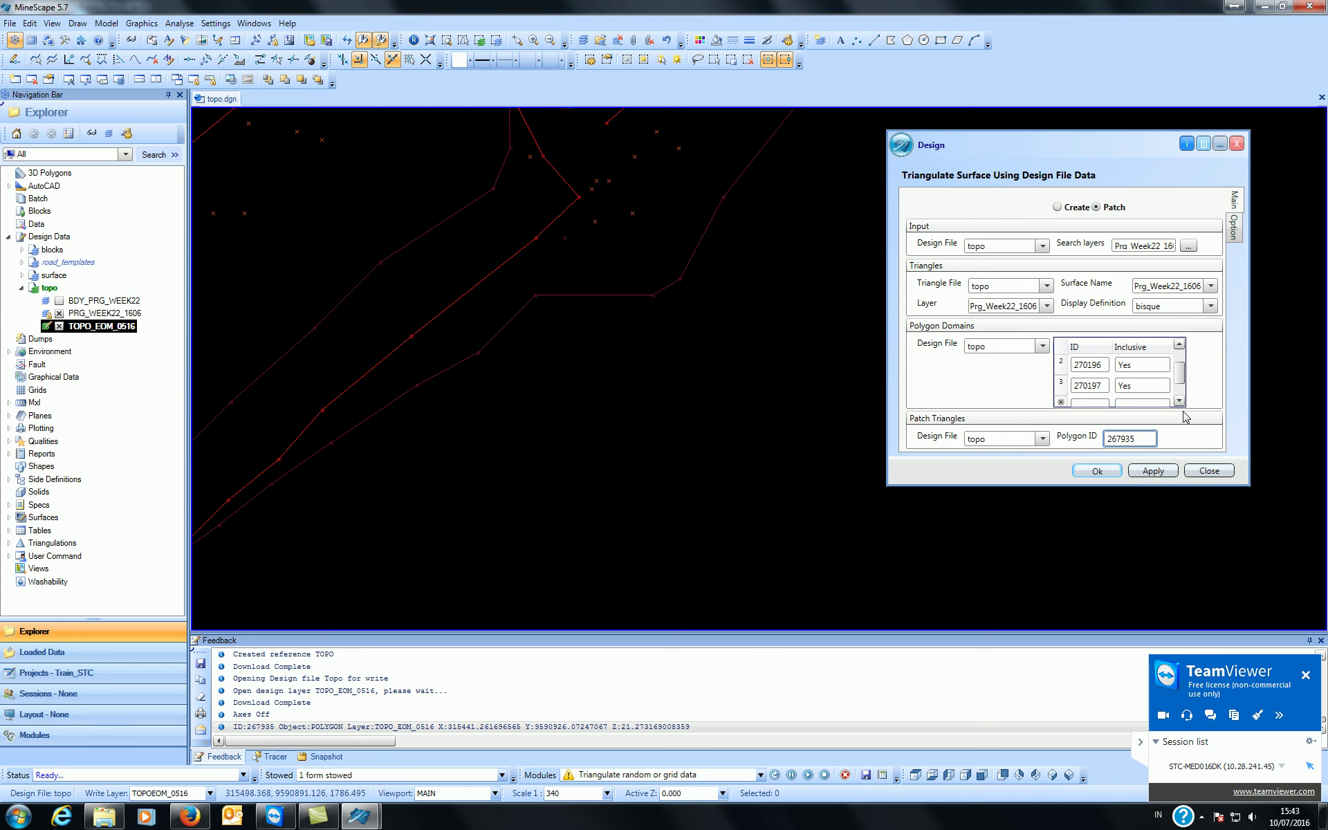
- Run the Prg_Week22_1606 patch triangulation, accept overwriting the existing layer, and put the form away
drag(1153, 145, 1146, 168)
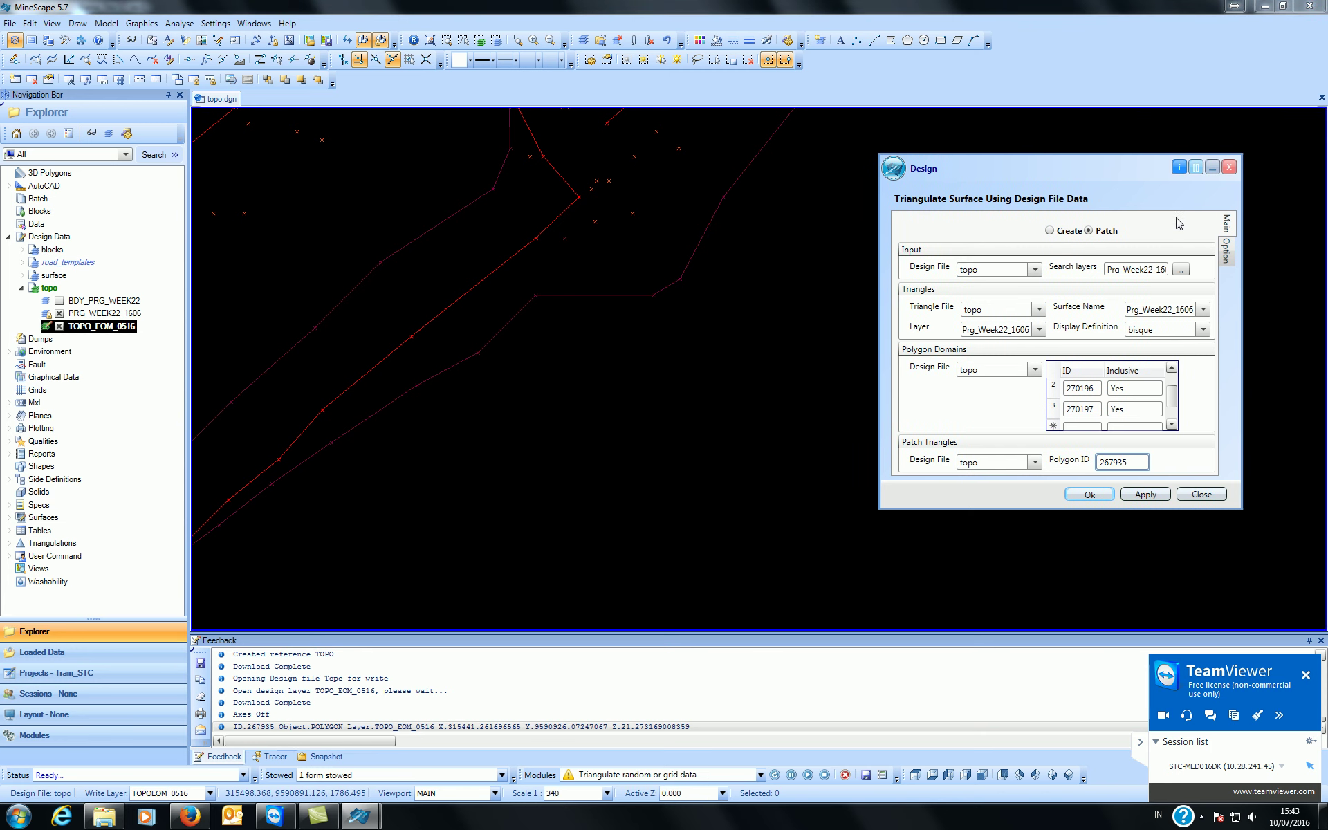
click(1226, 255)
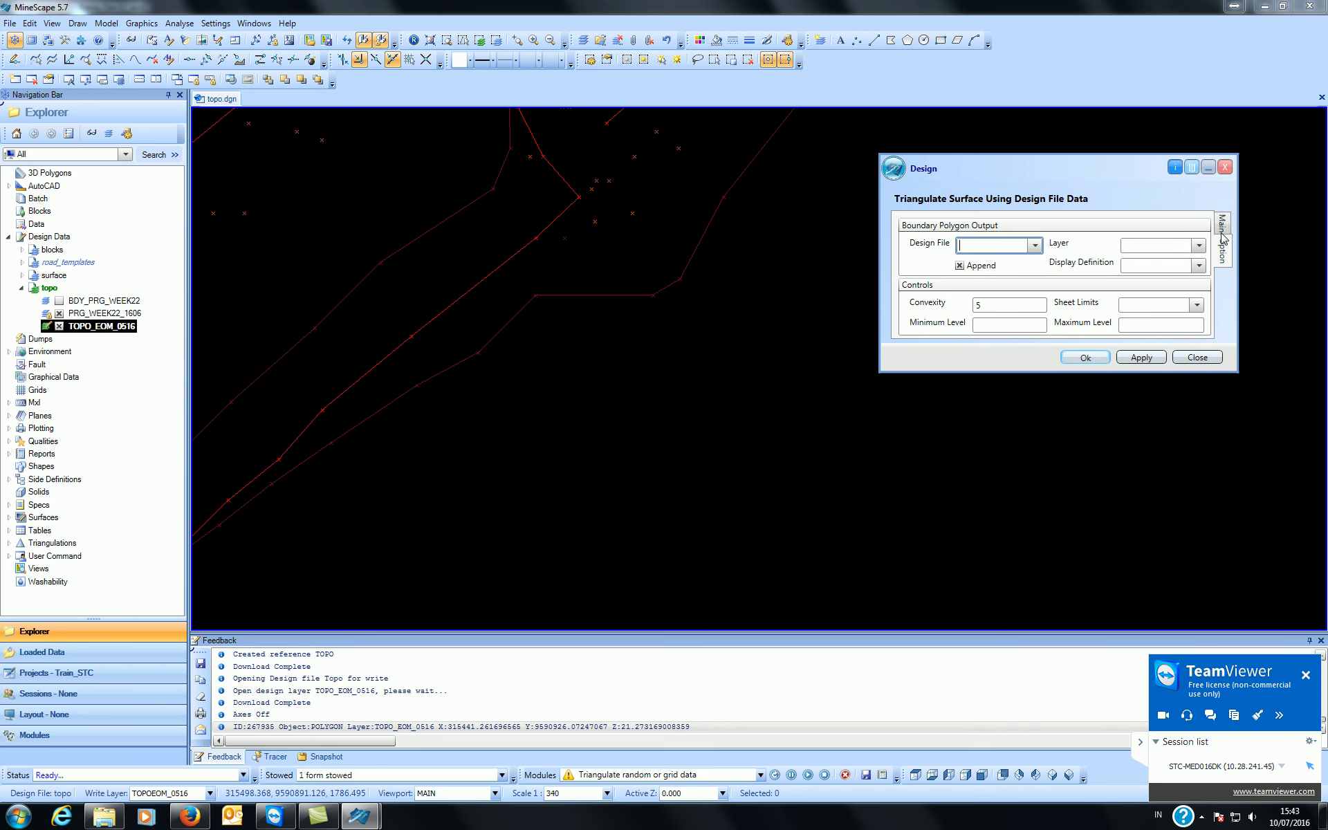
click(1222, 228)
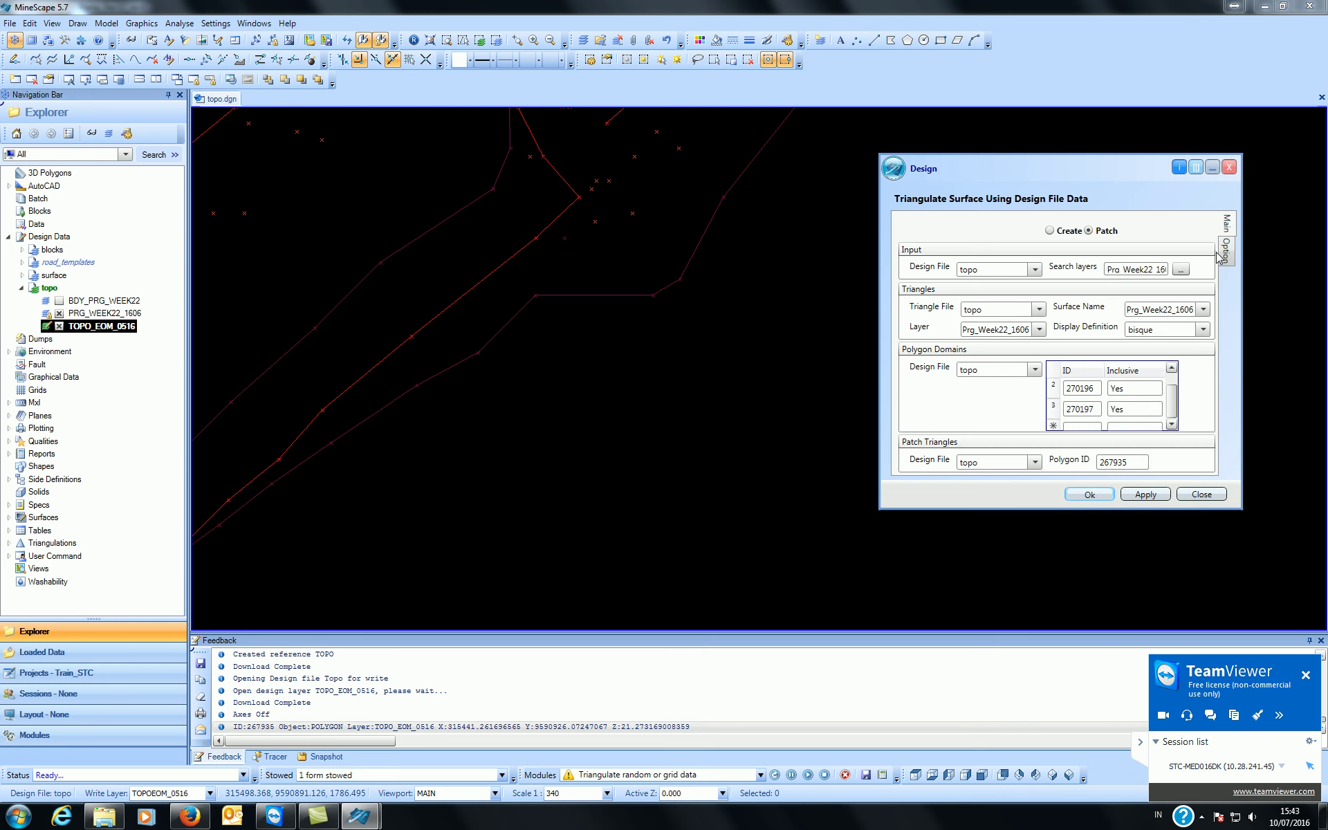
click(1145, 495)
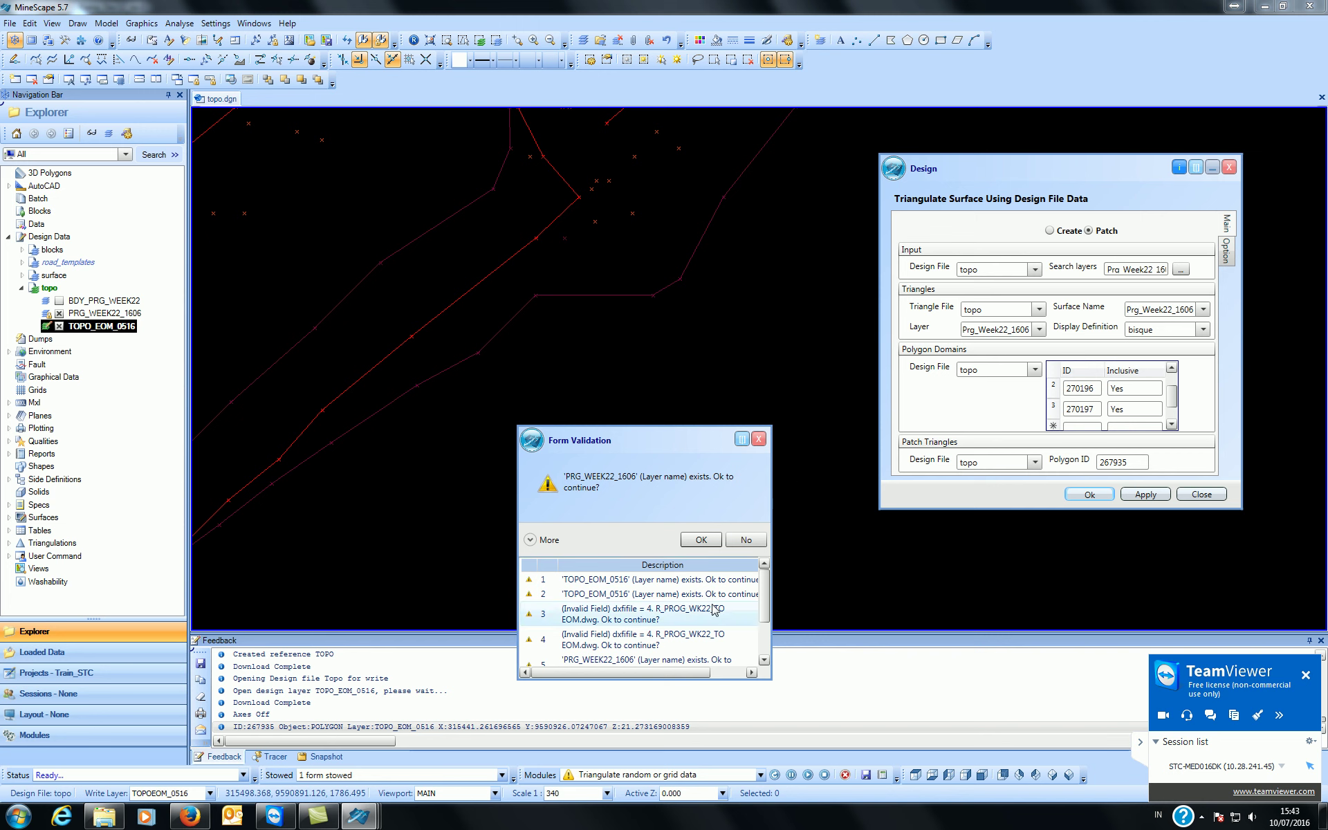
click(702, 538)
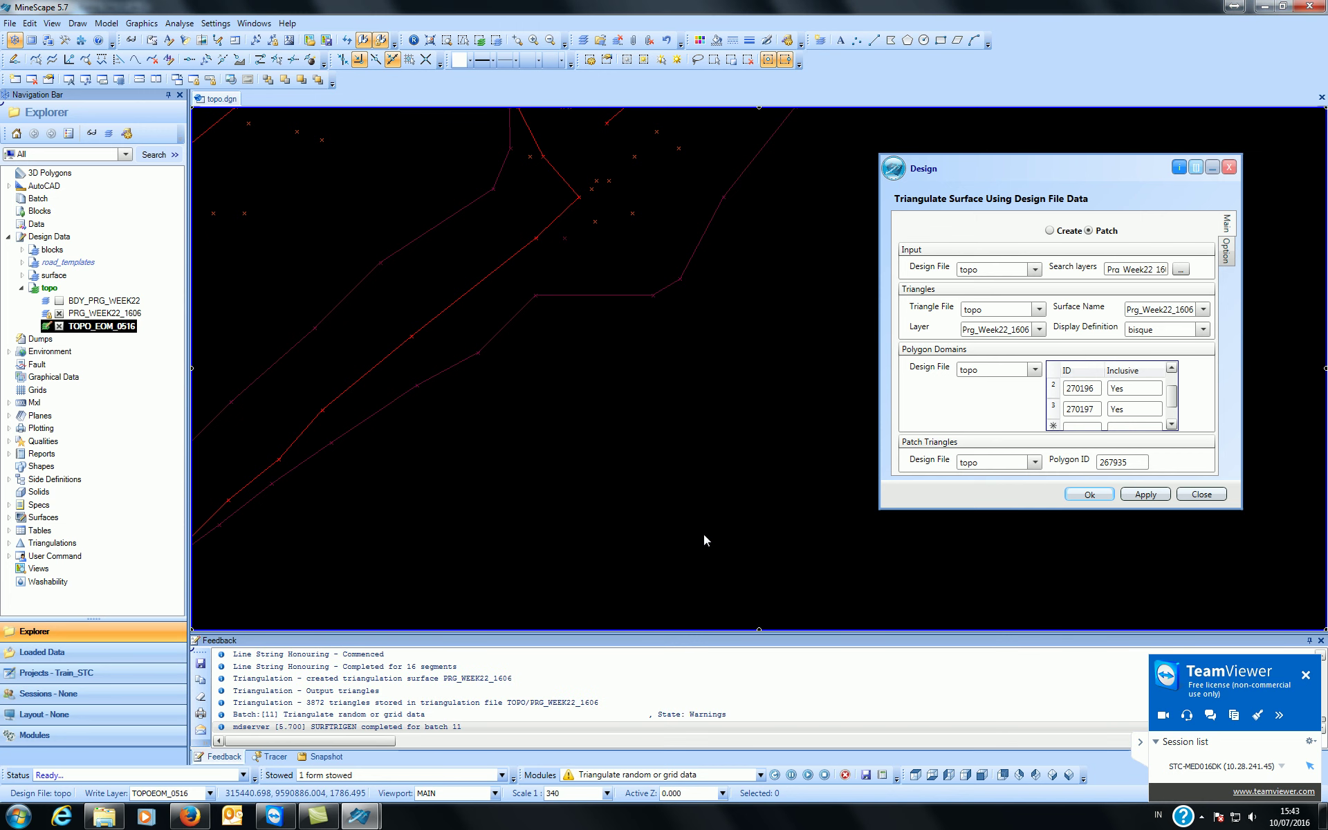
click(1229, 168)
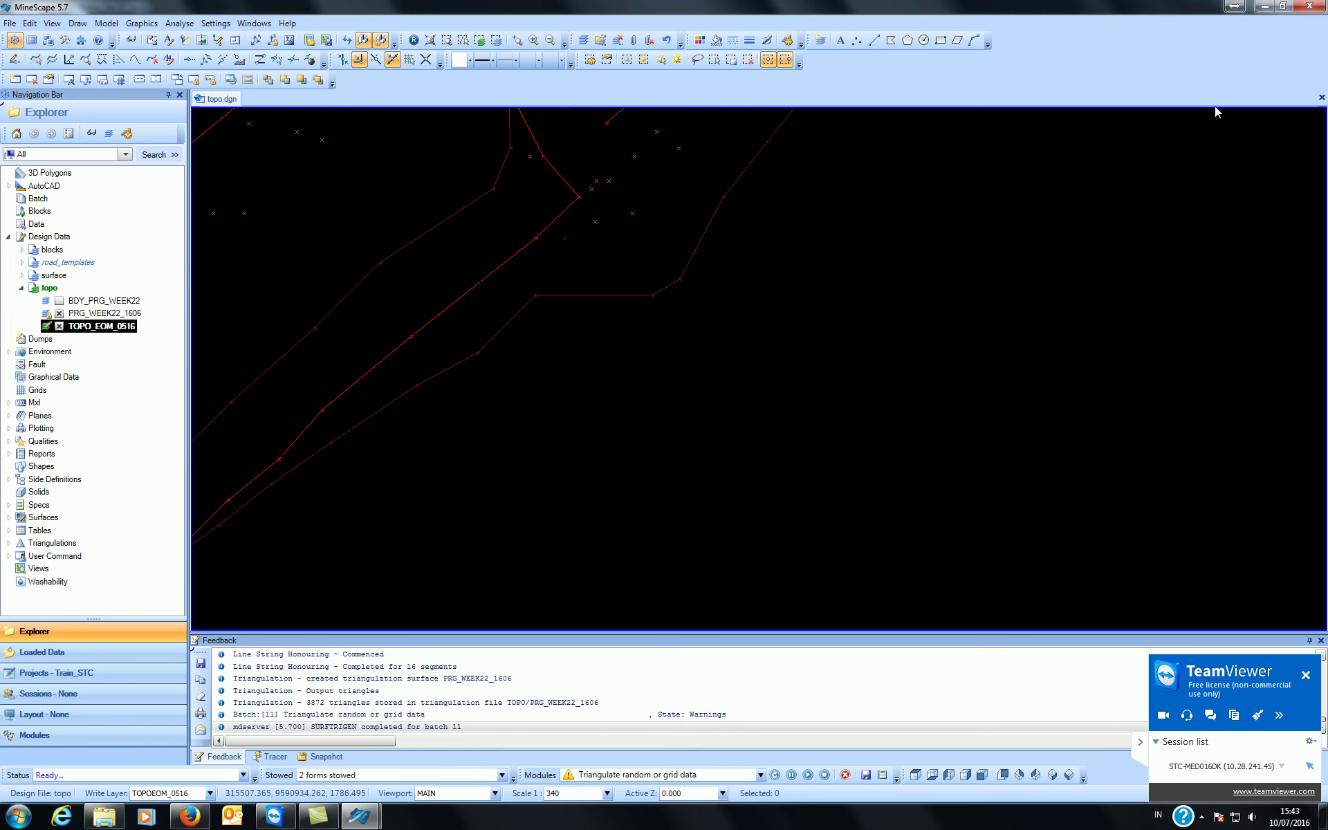
- Unload the TOPO_EOM_0516 design layer and restore the stowed design-file triangulation form
click(61, 327)
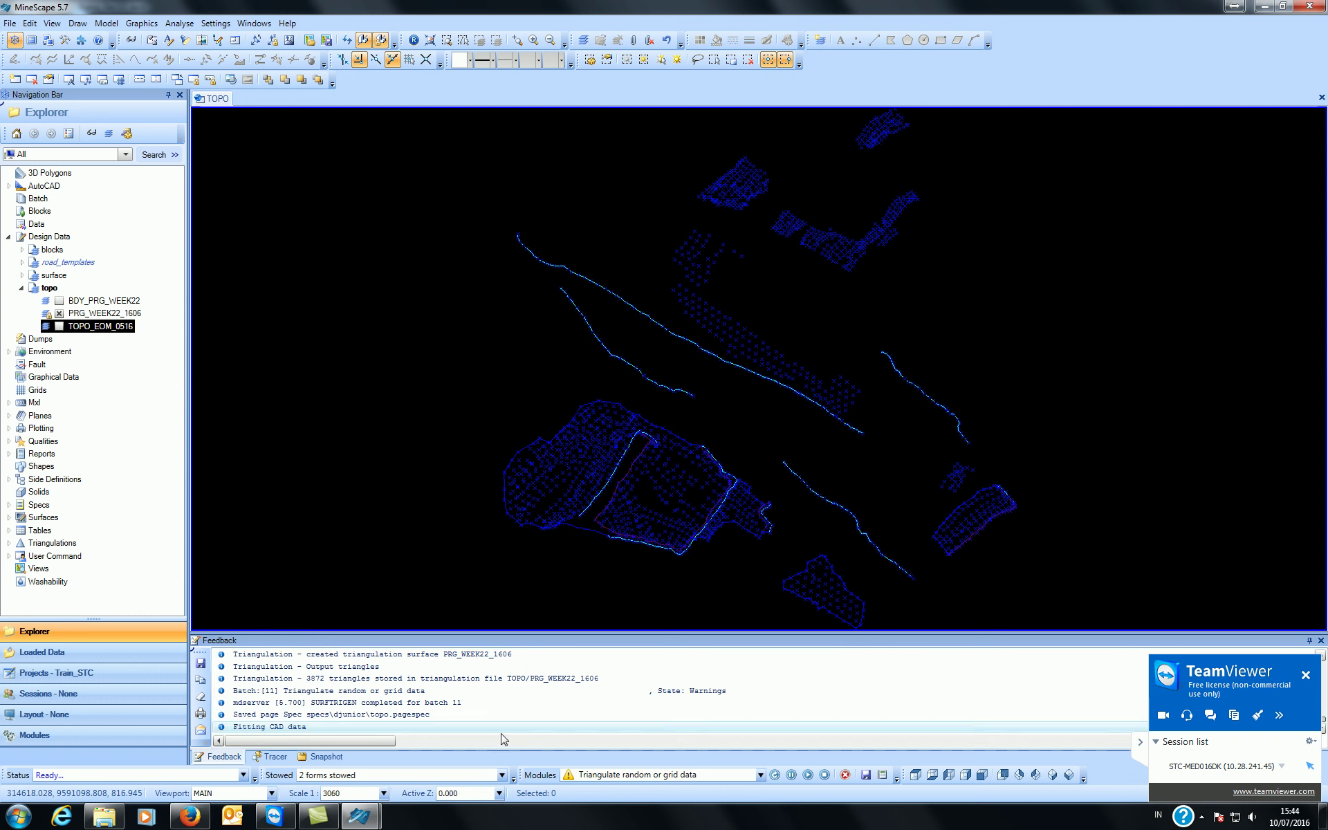
click(468, 774)
click(462, 802)
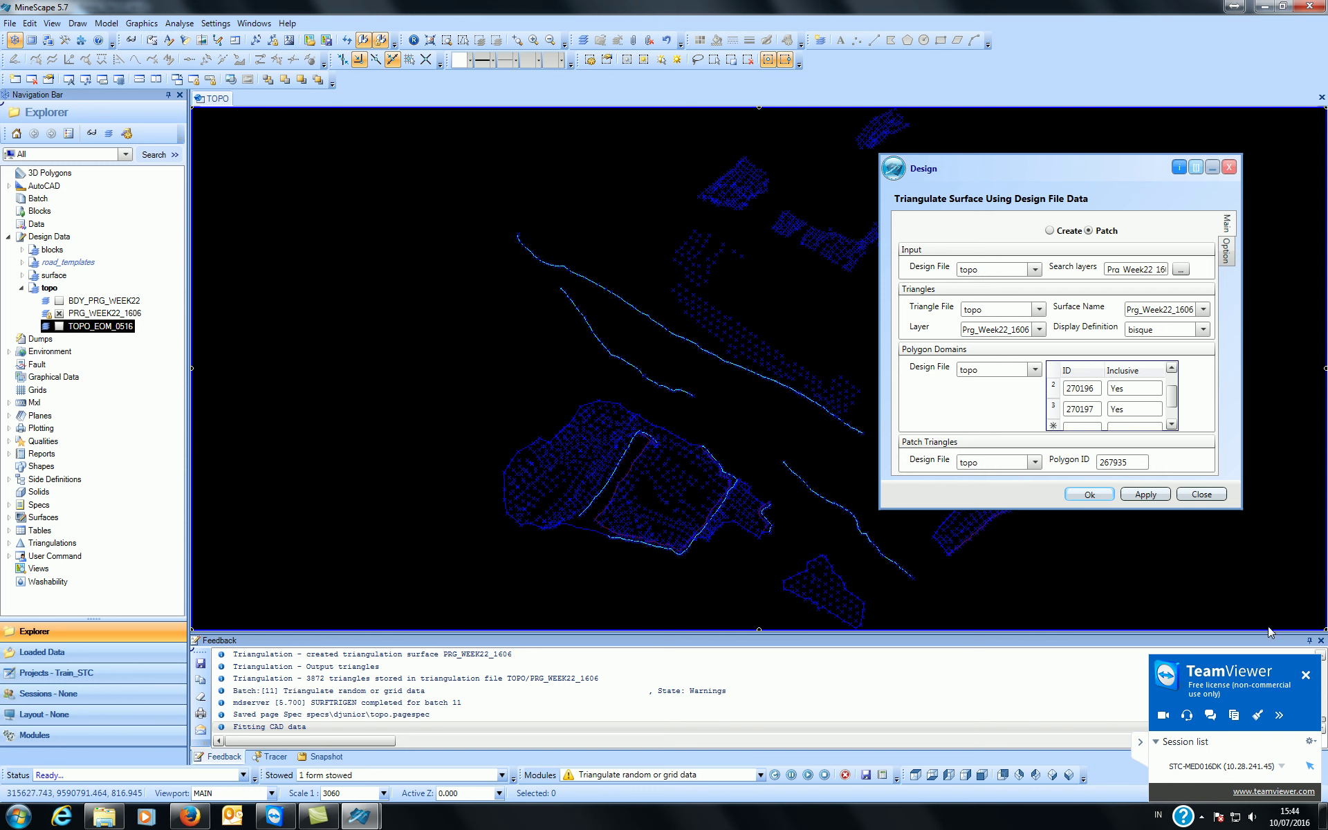
click(1201, 816)
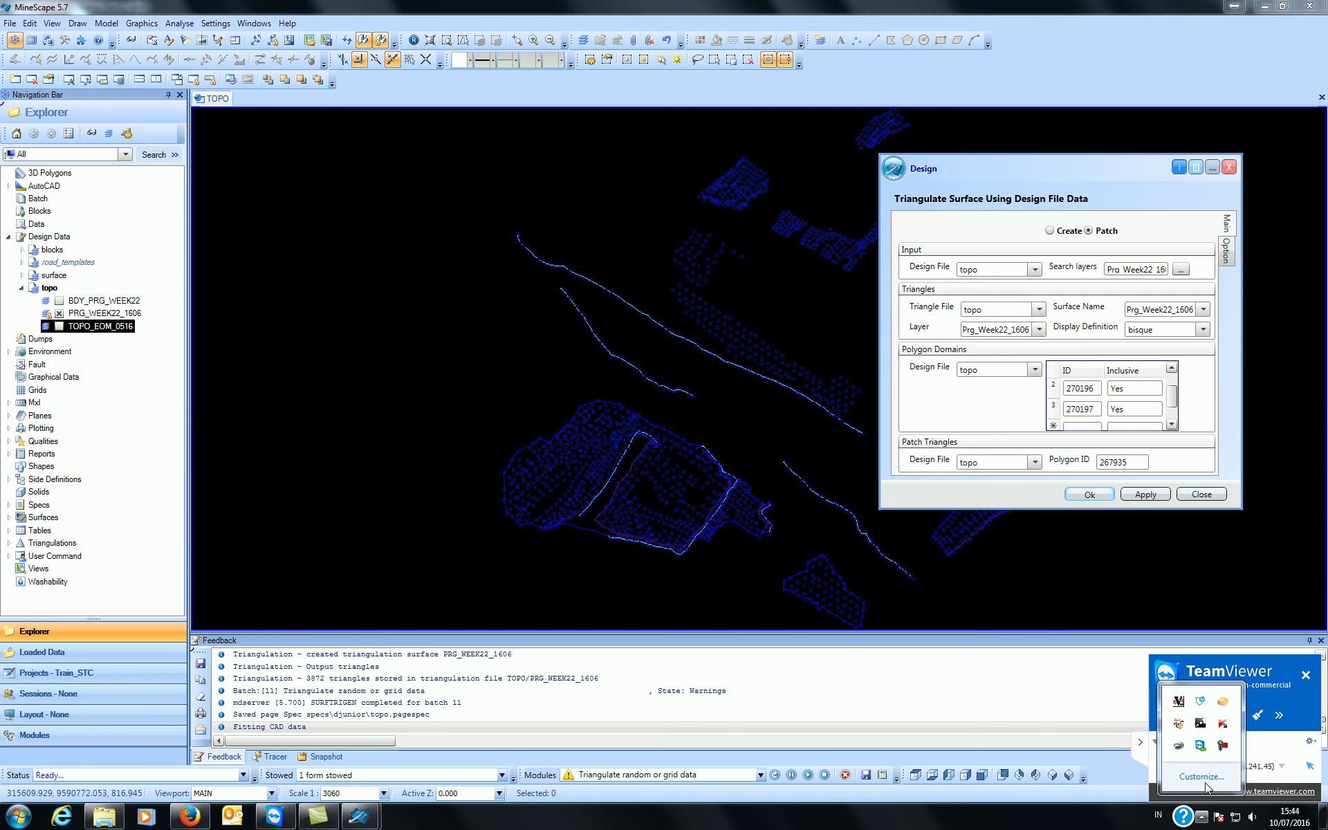
click(1221, 747)
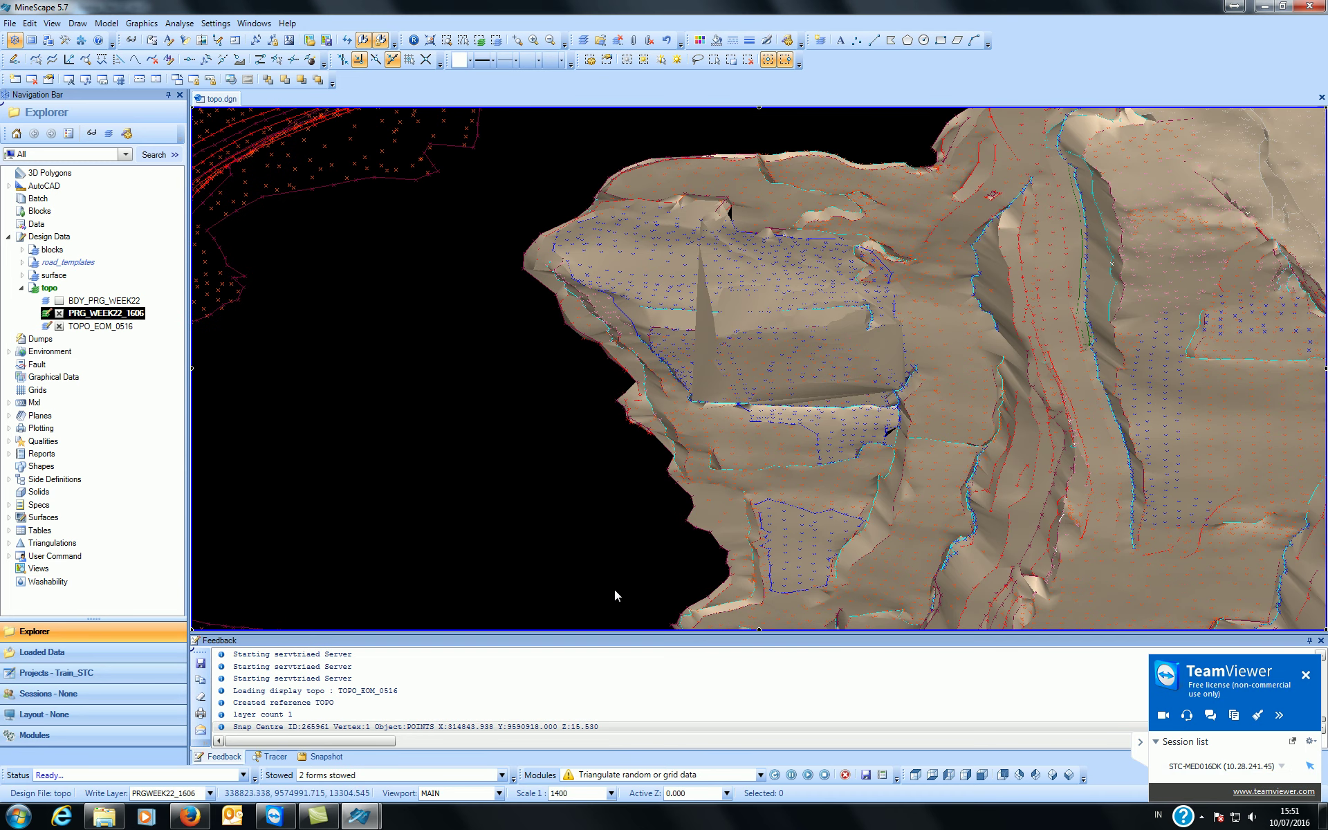
- Detach the TOPO triangle reference and restore the stowed Topo_Eom_0516 patch triangulation form
click(650, 40)
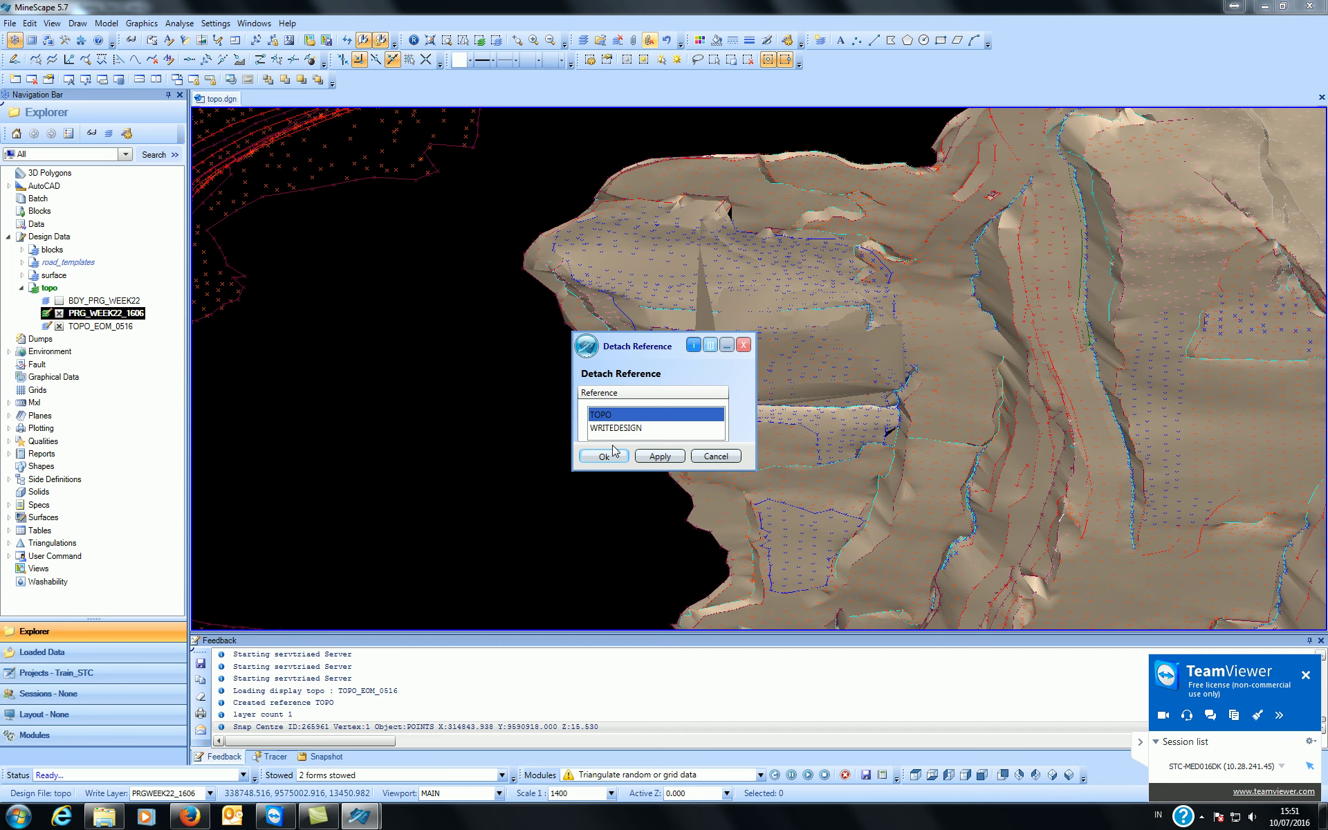
click(612, 451)
click(470, 777)
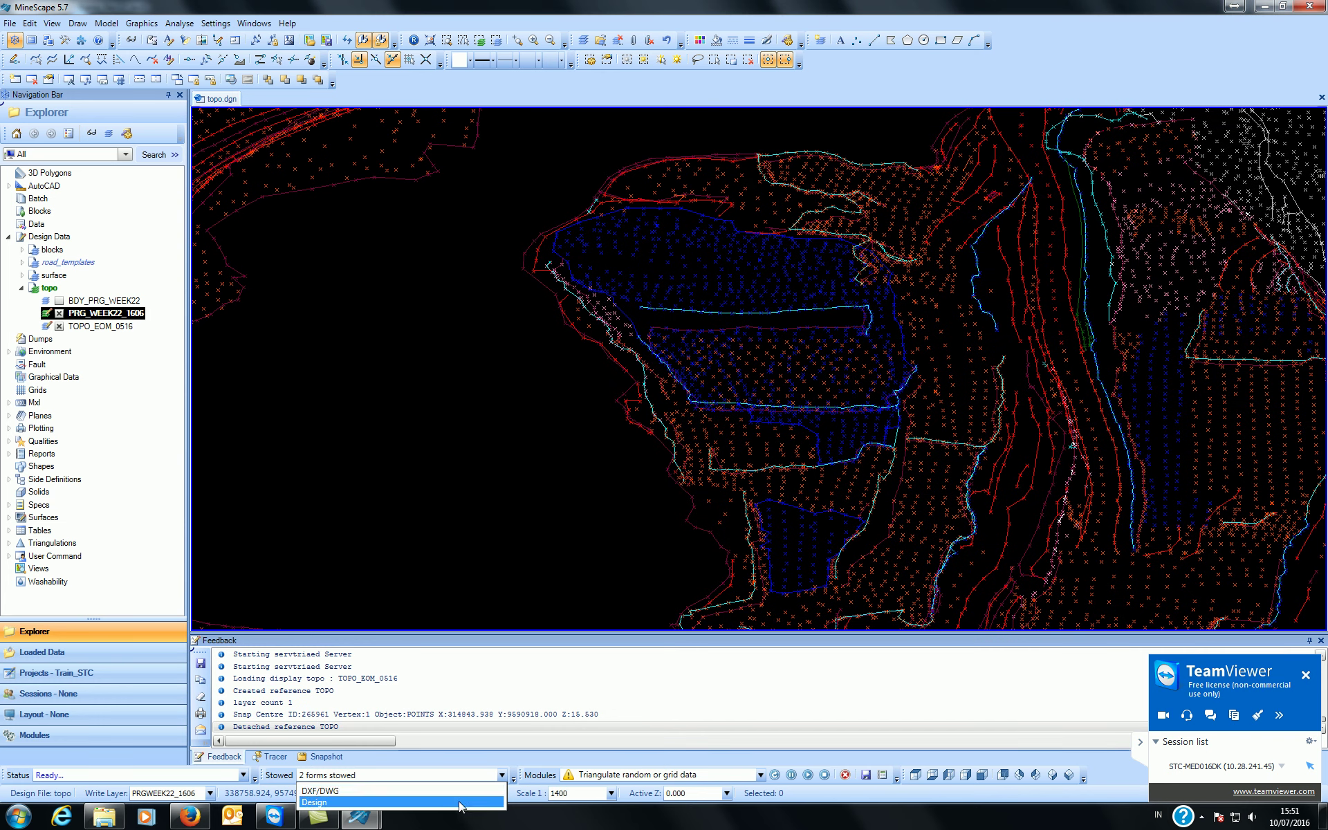
click(314, 802)
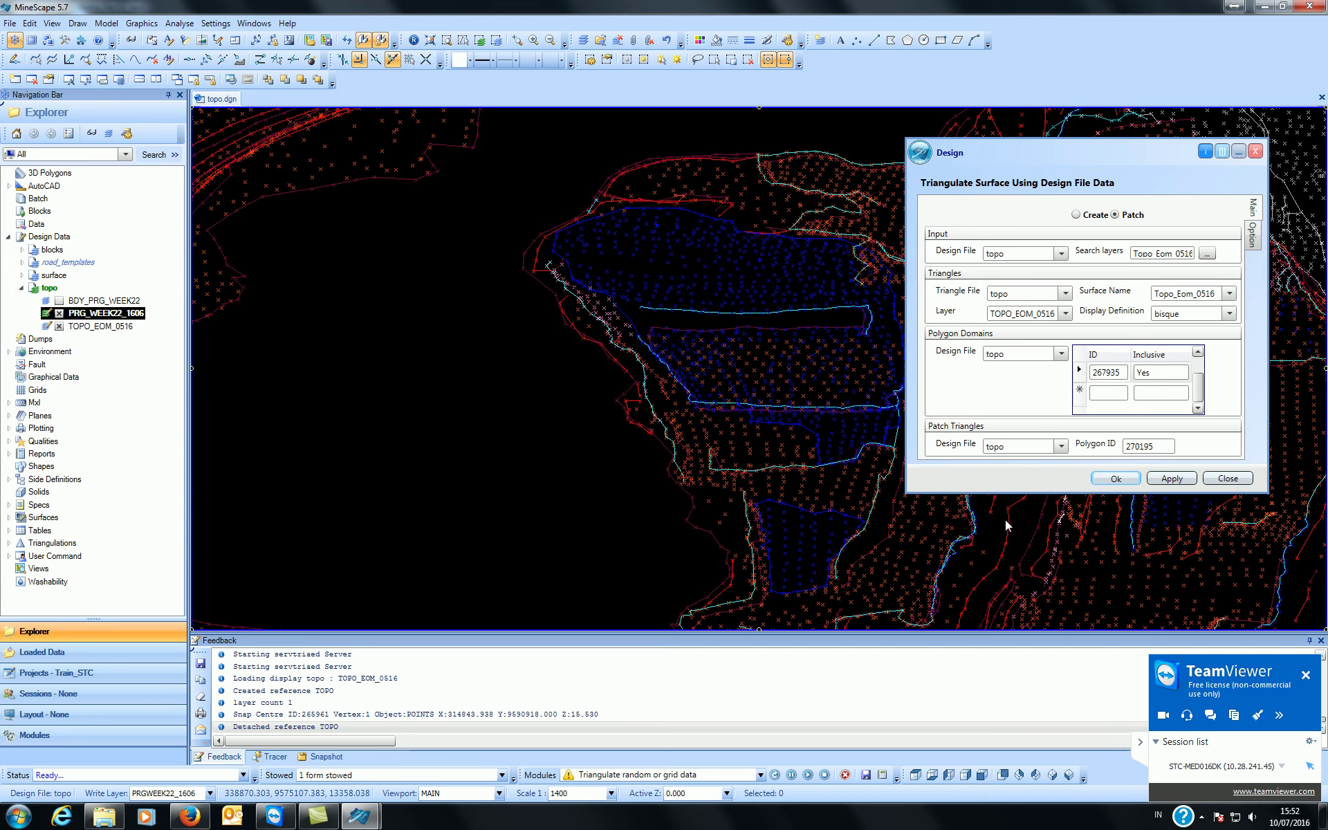
- Close the patch triangulation form and fit all the loaded topo design data in the view
middle_drag(1004, 525, 842, 427)
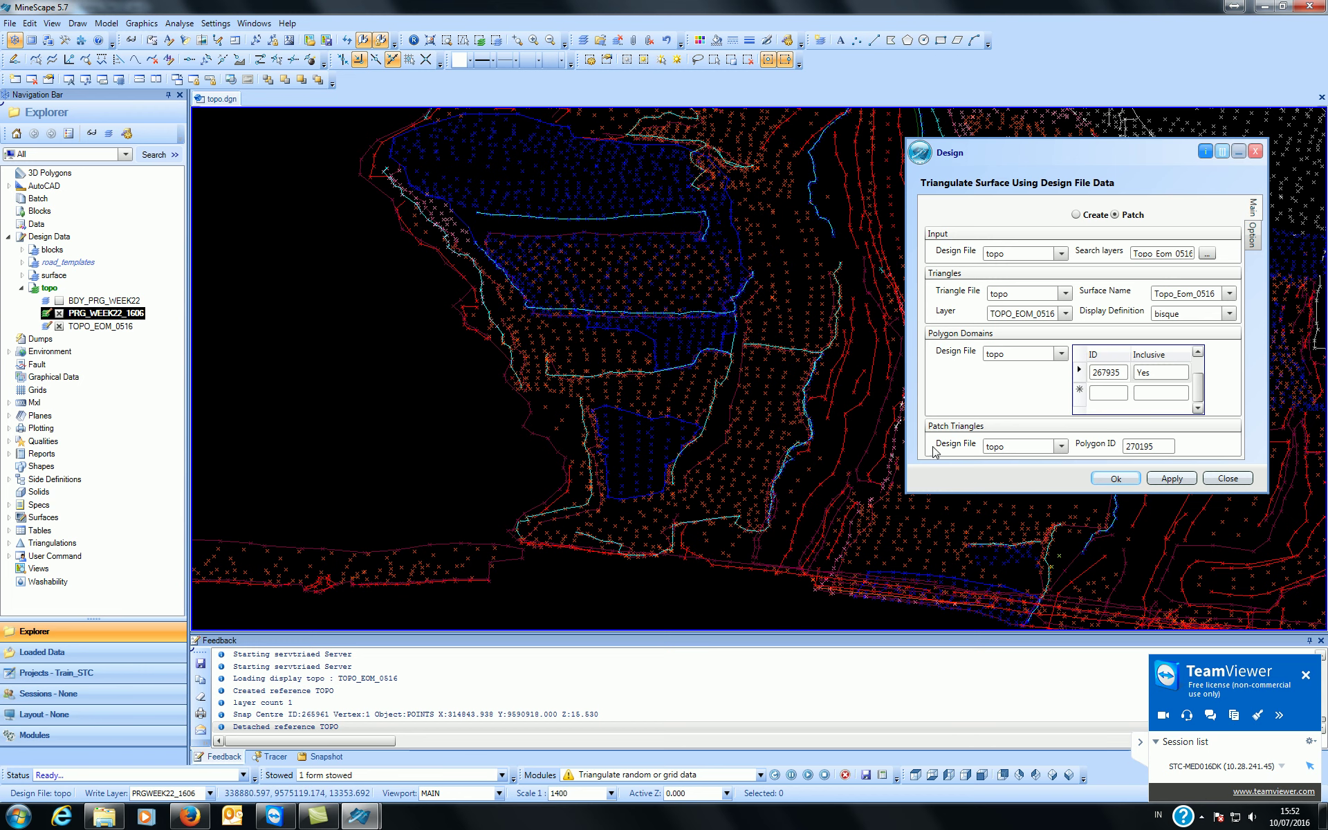
middle_drag(856, 426, 836, 443)
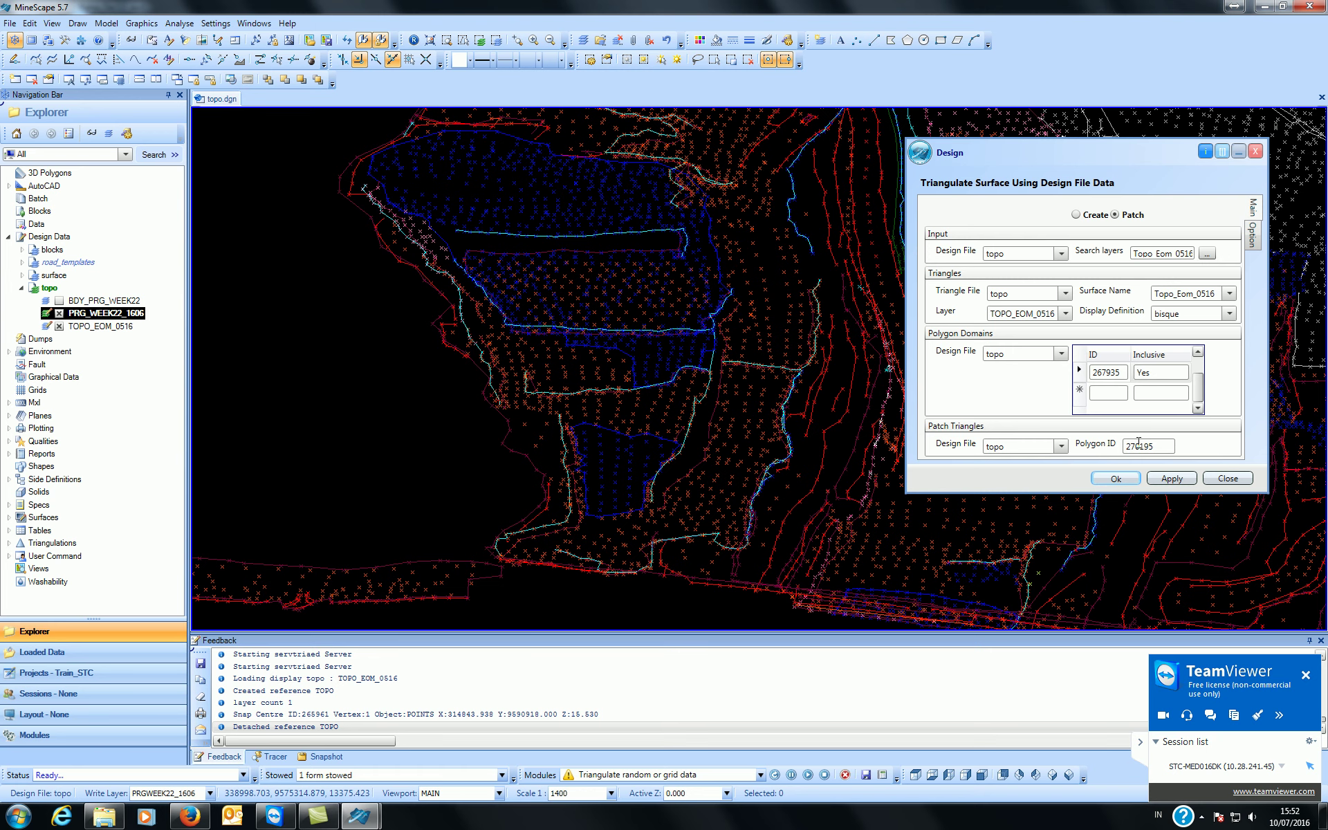
click(1226, 479)
scroll(795, 346, down, 5)
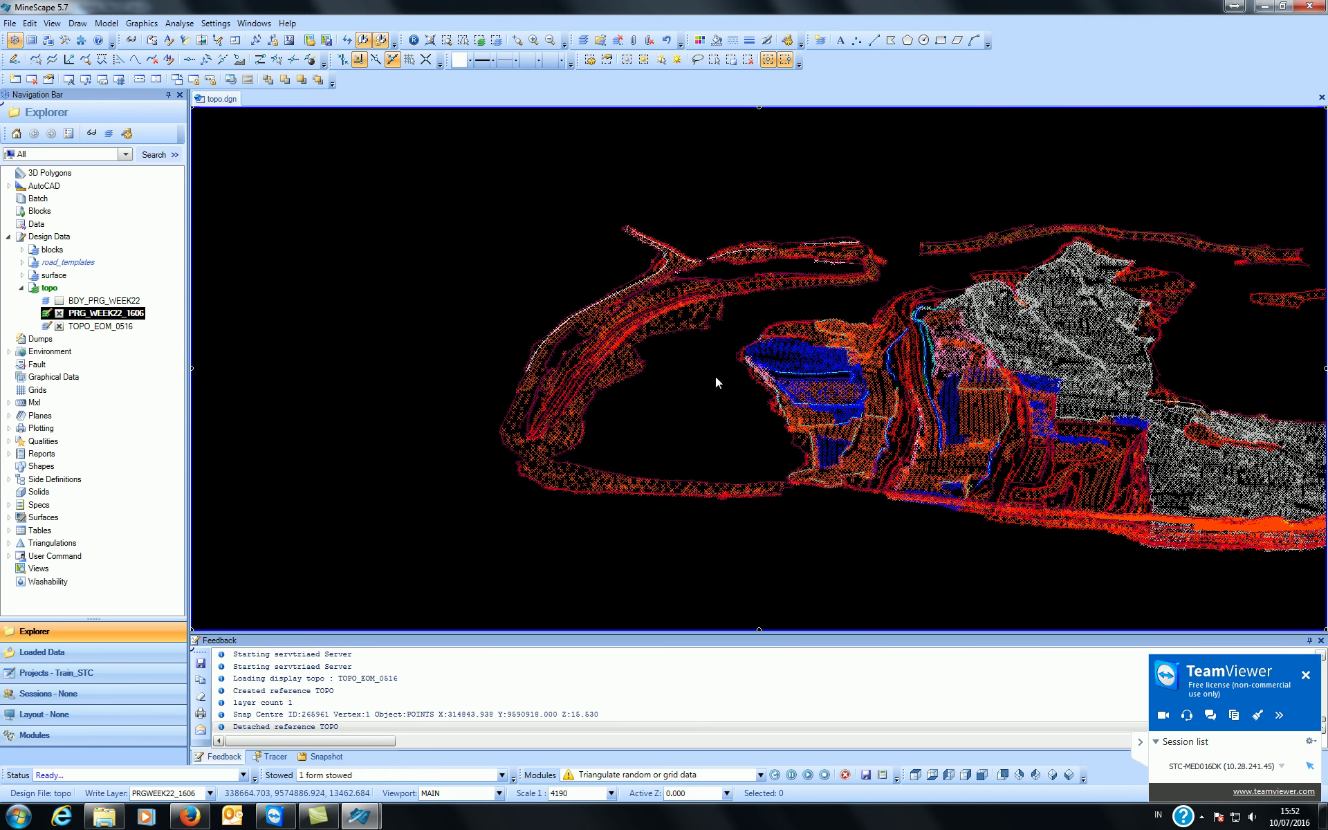
key(f)
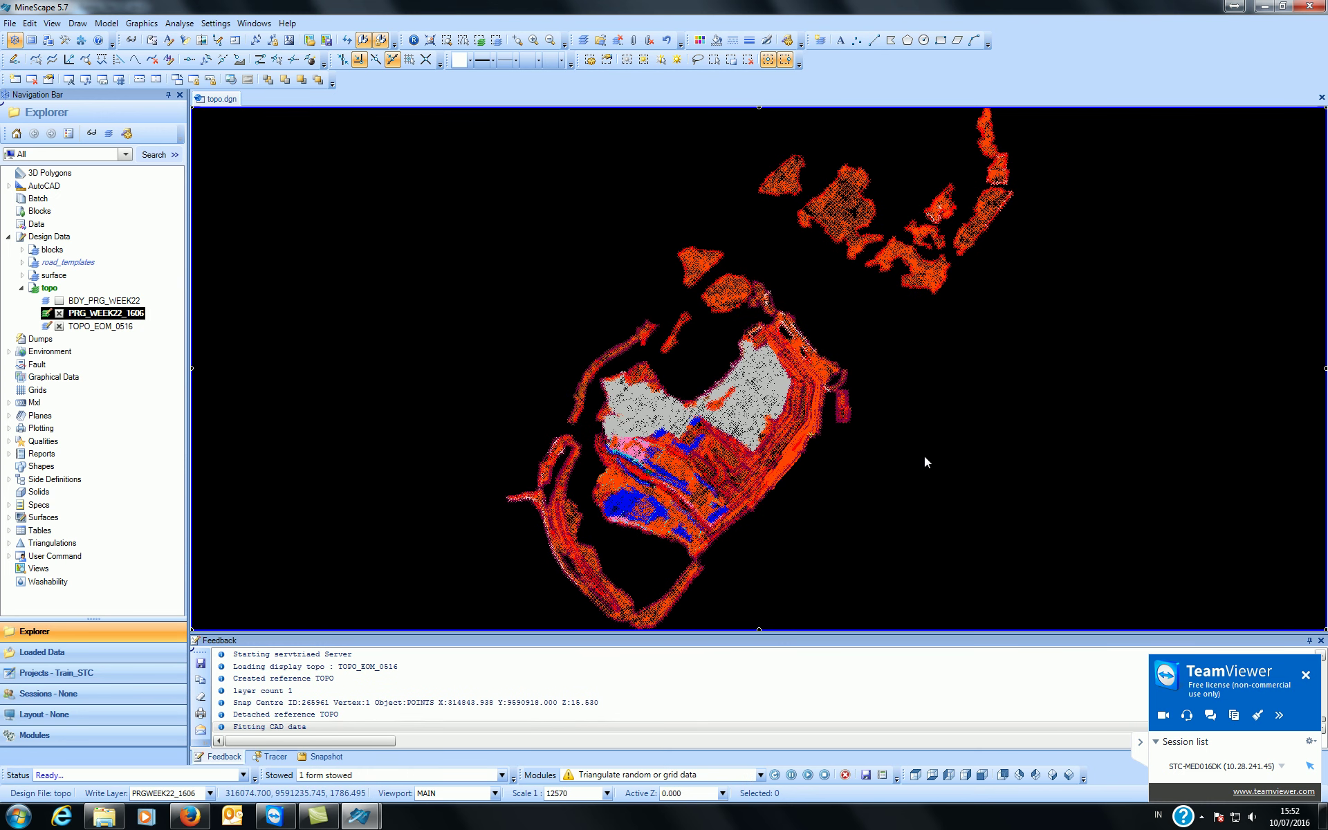
middle_drag(906, 450, 938, 427)
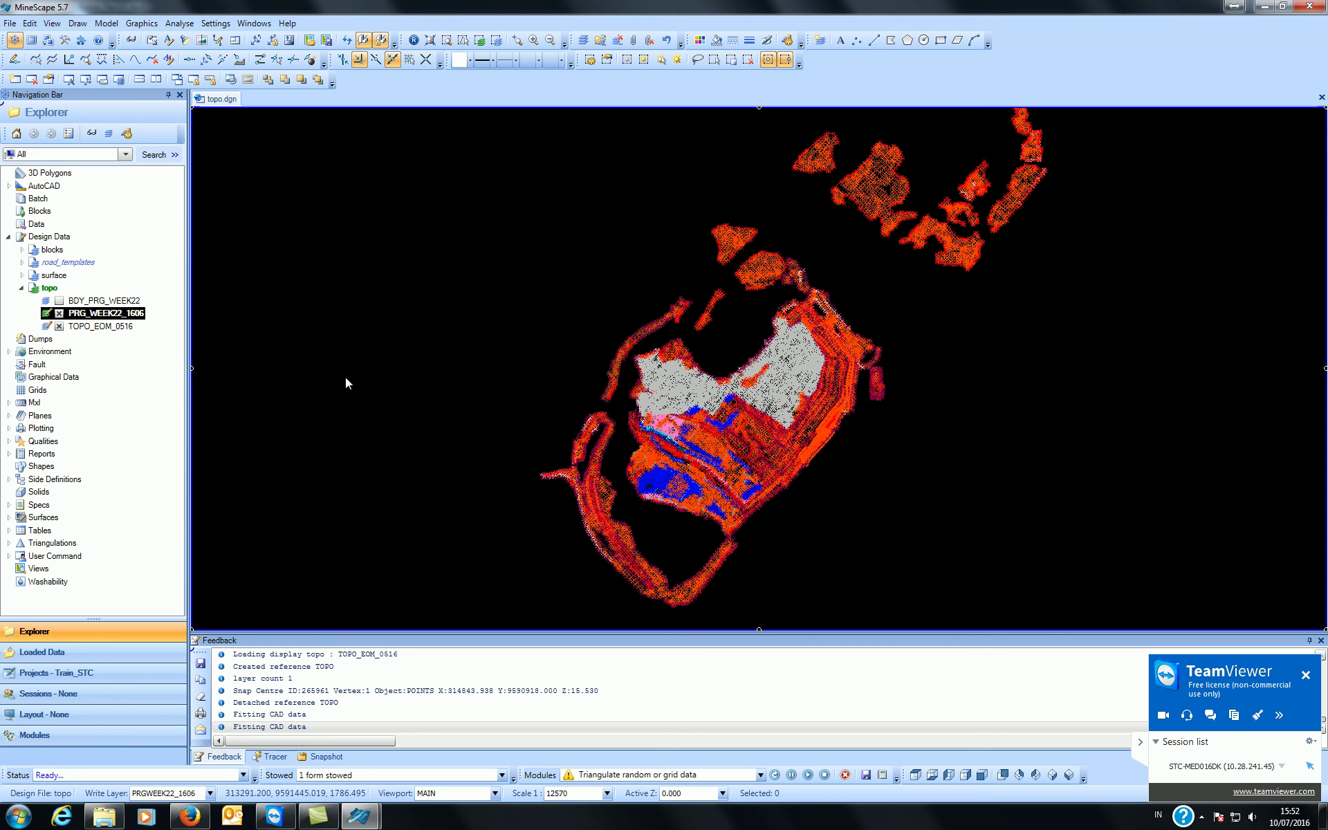
click(649, 39)
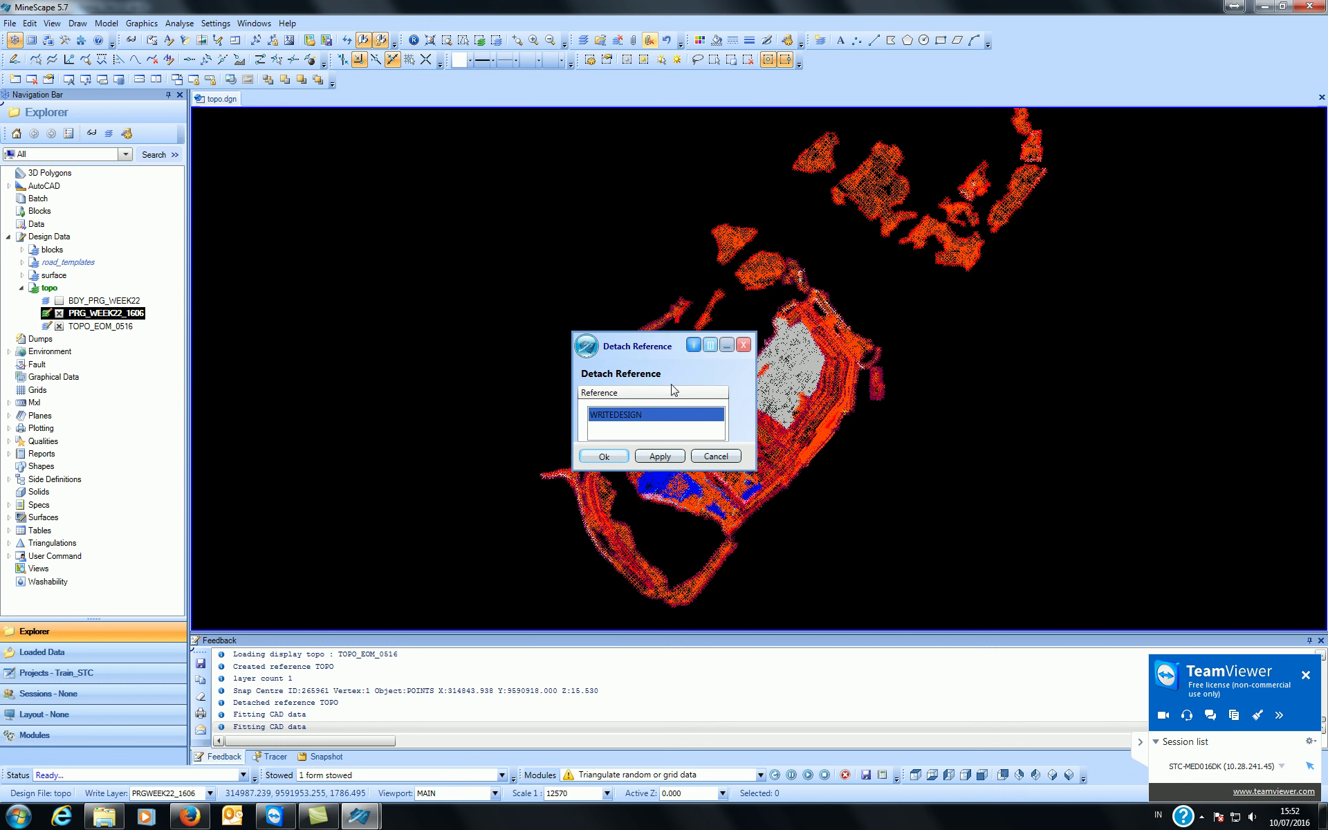
click(676, 466)
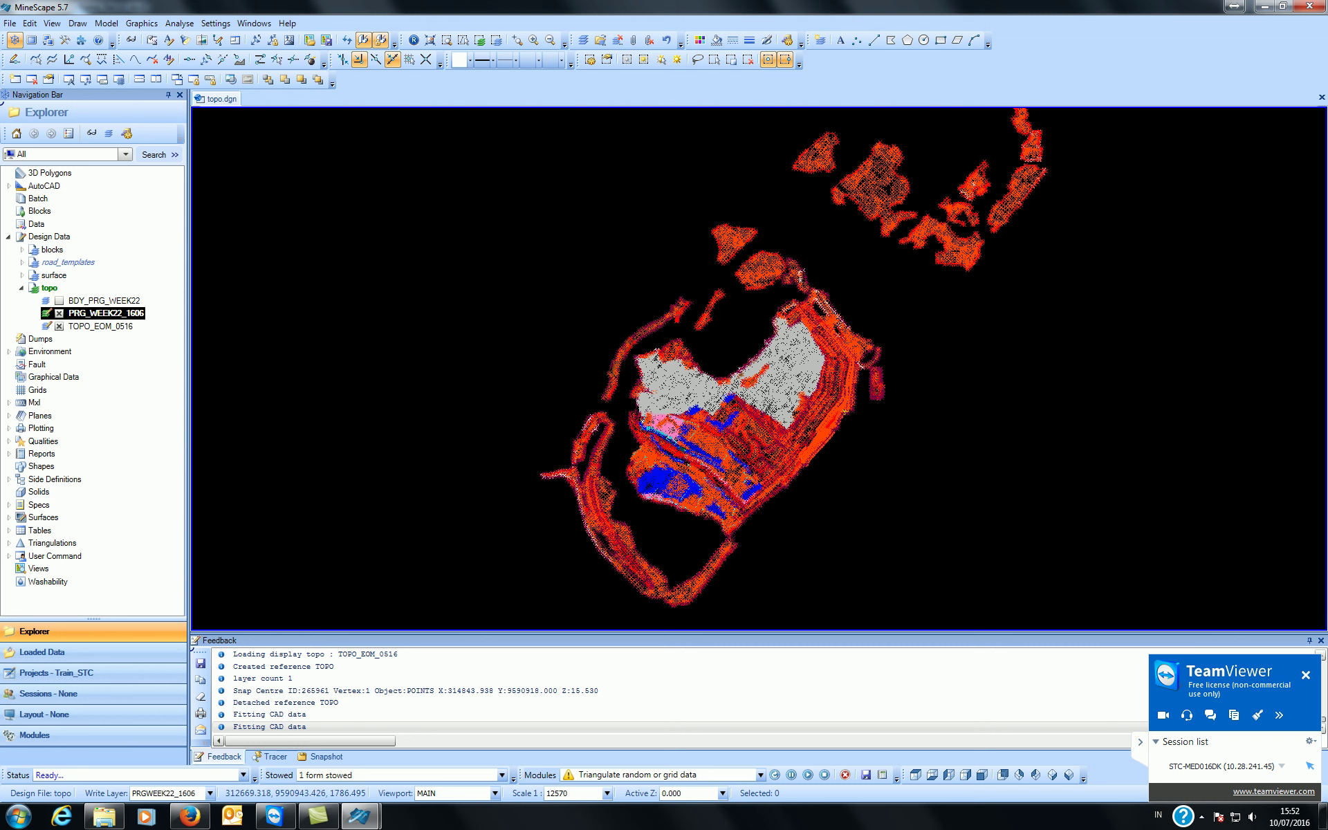
click(1206, 825)
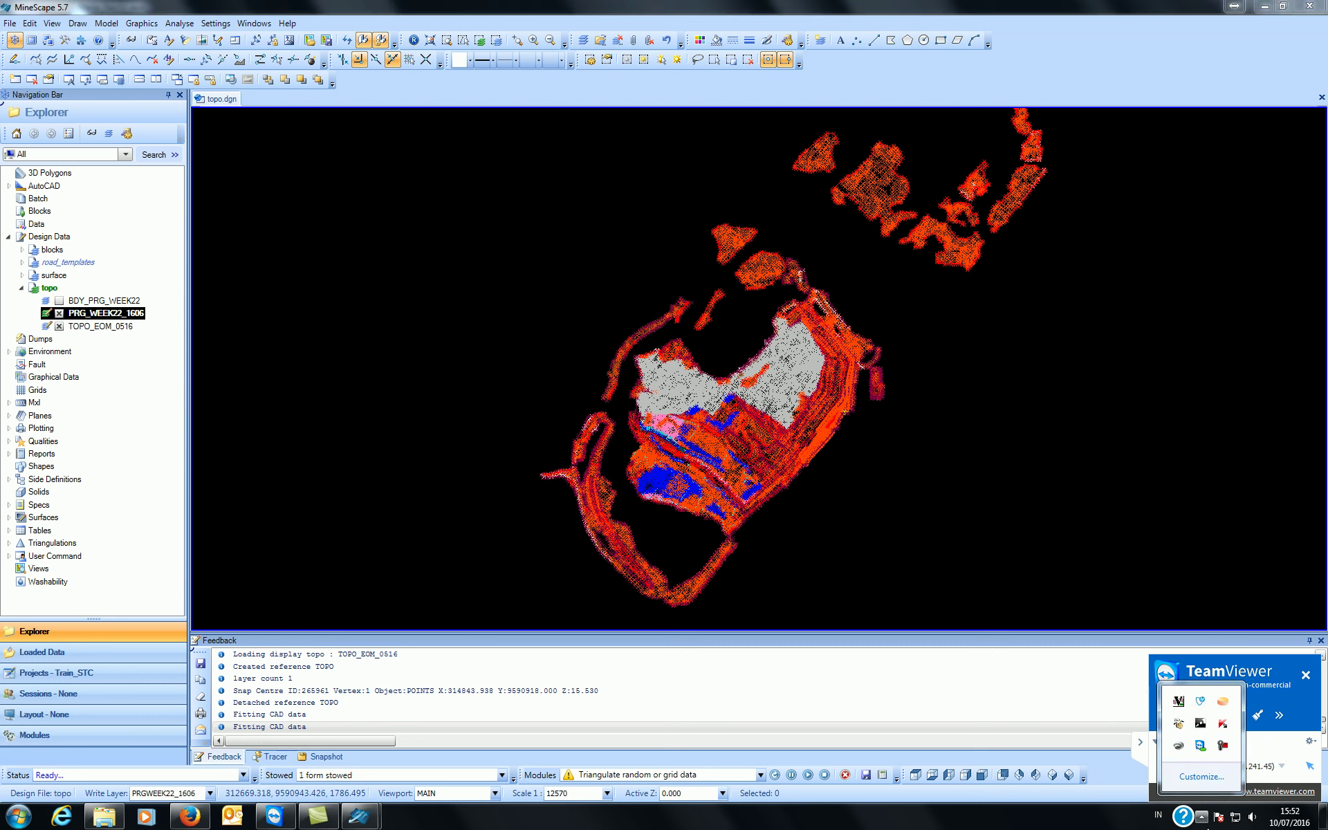
click(1222, 747)
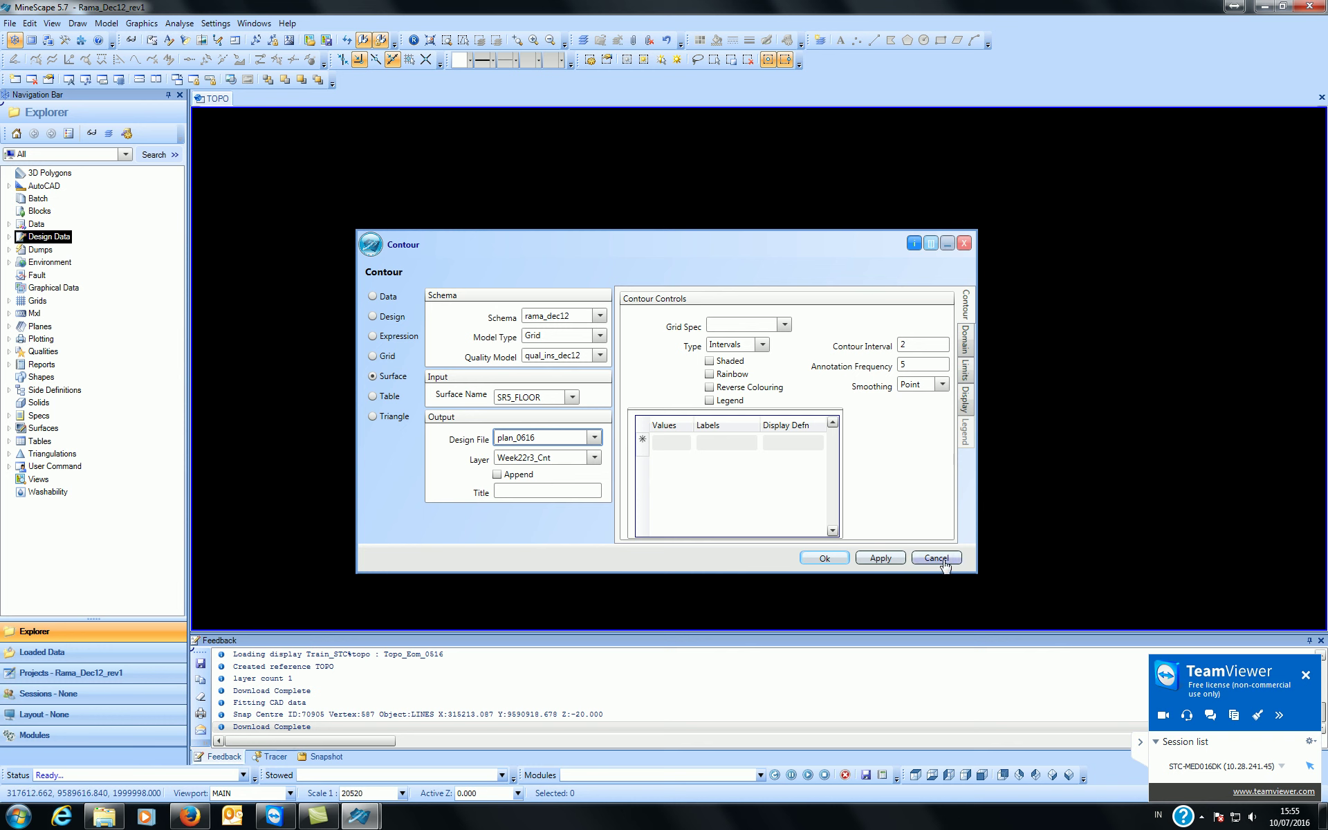
- Browse the surface names available for contouring in schema rama_dec12 and close the contour form without running it
click(954, 592)
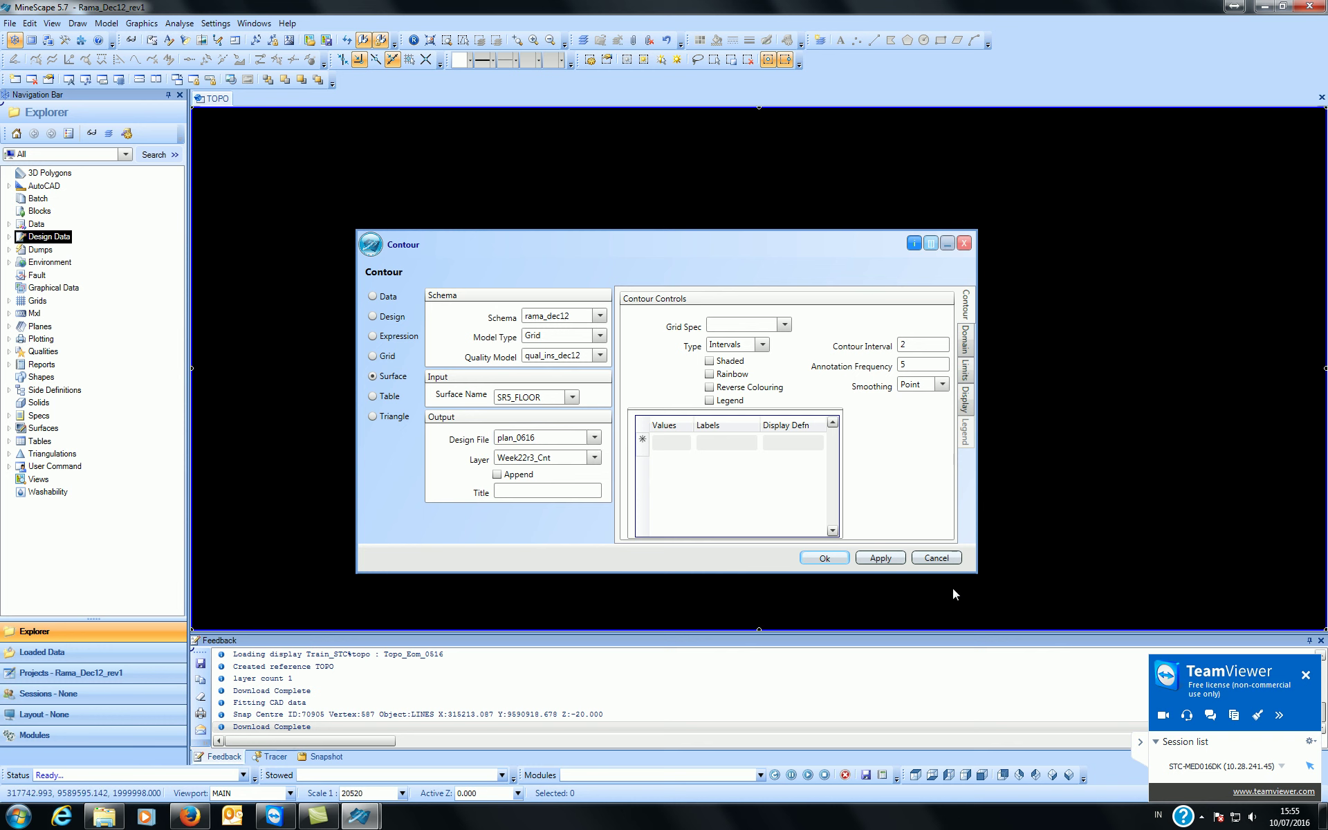
click(572, 397)
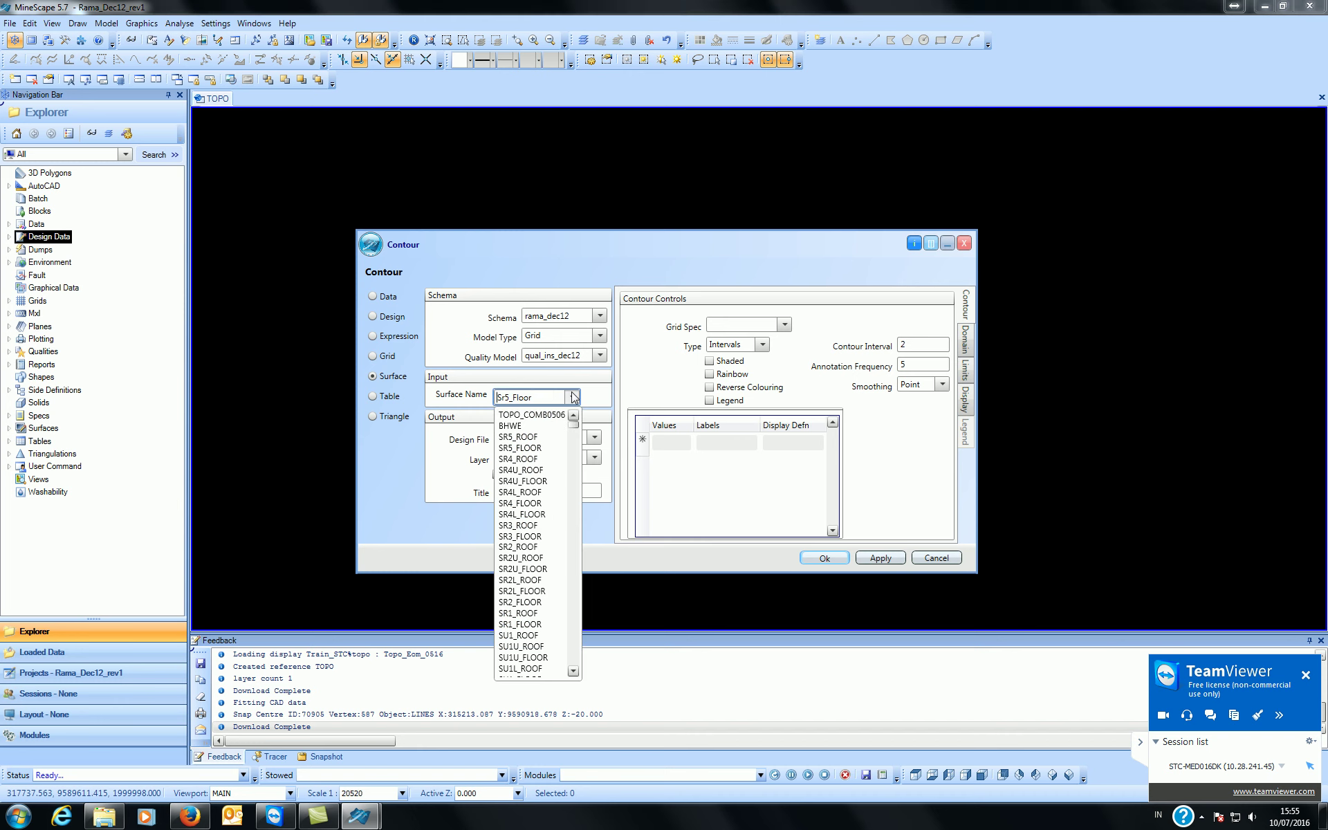
drag(577, 430, 587, 515)
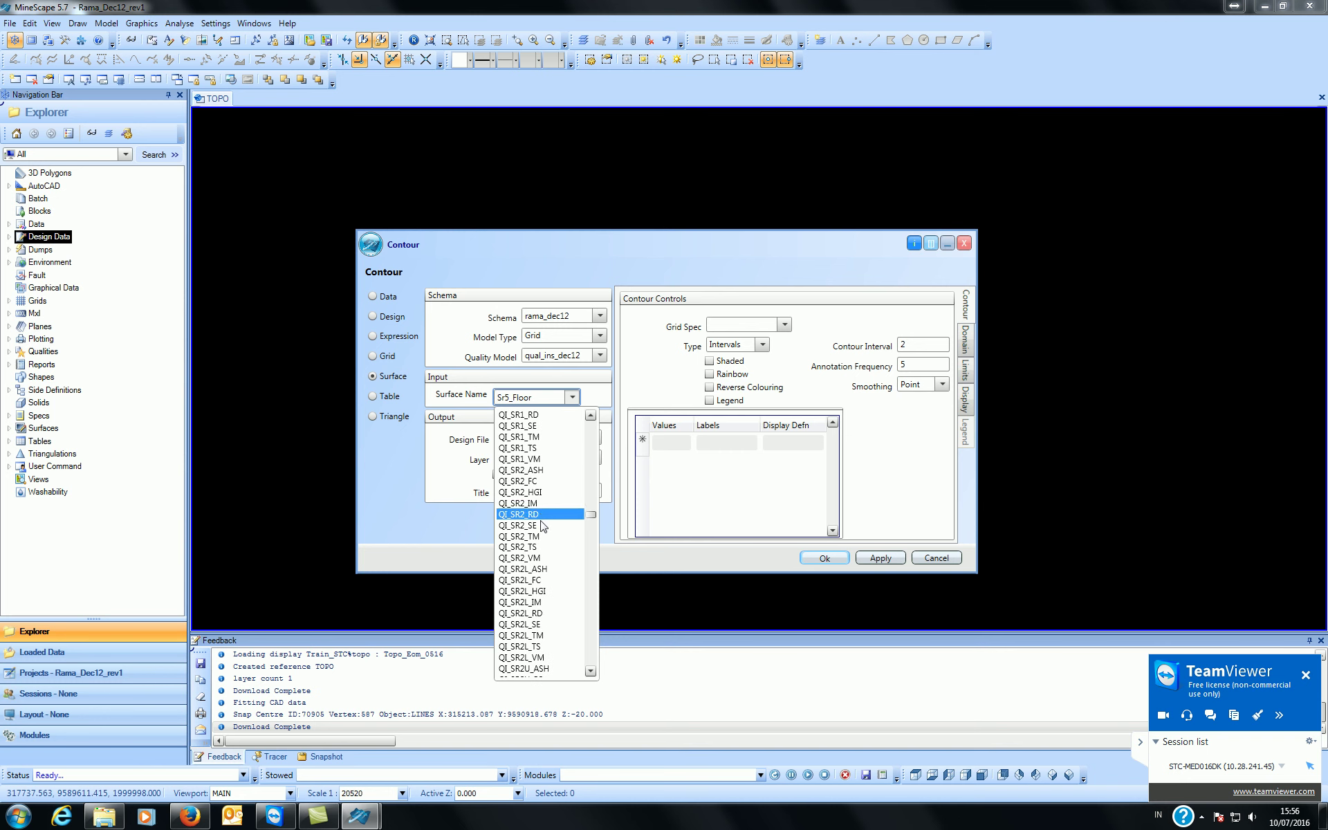
scroll(547, 583, down, 15)
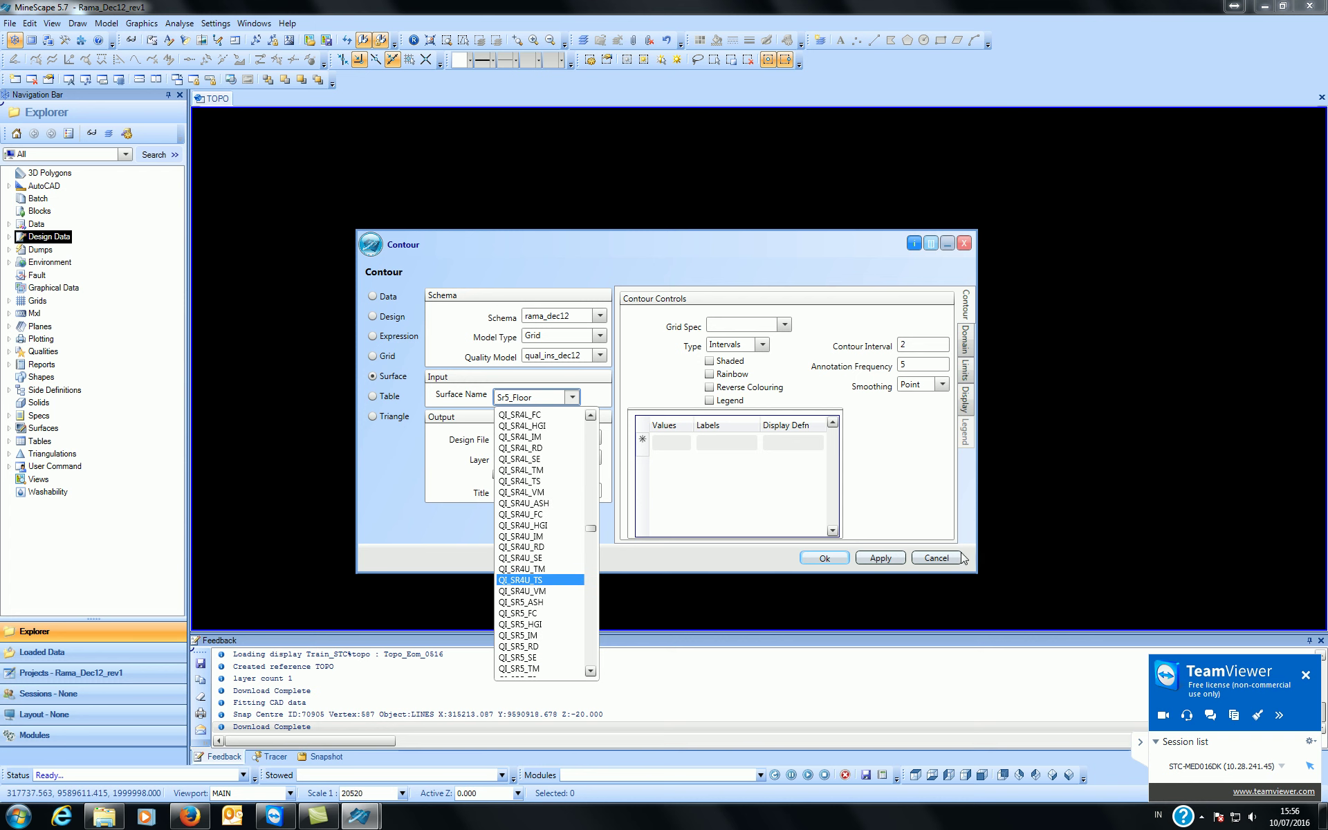
click(941, 500)
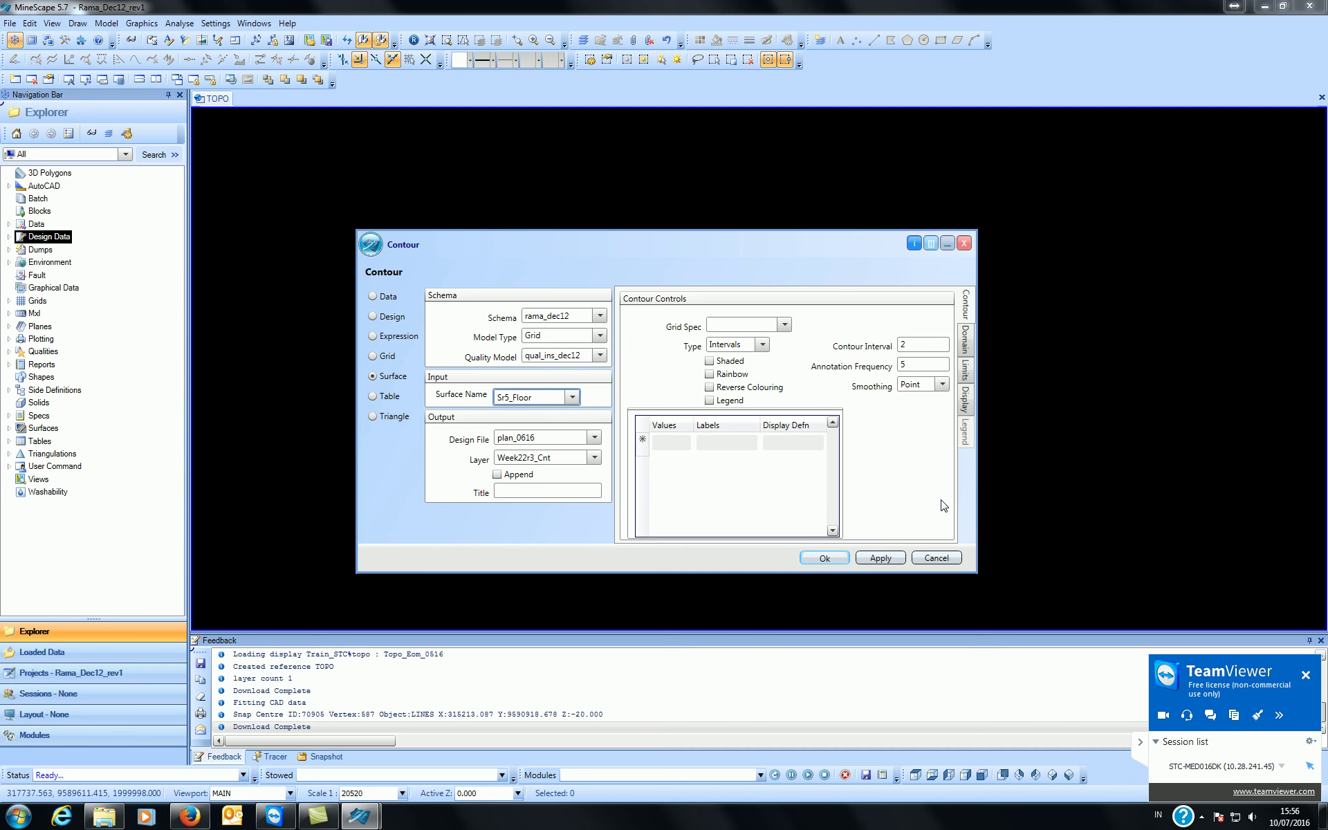
click(947, 558)
- Switch to the Train_STC project session and close its DXF/DWG import form
mouse_move(359, 816)
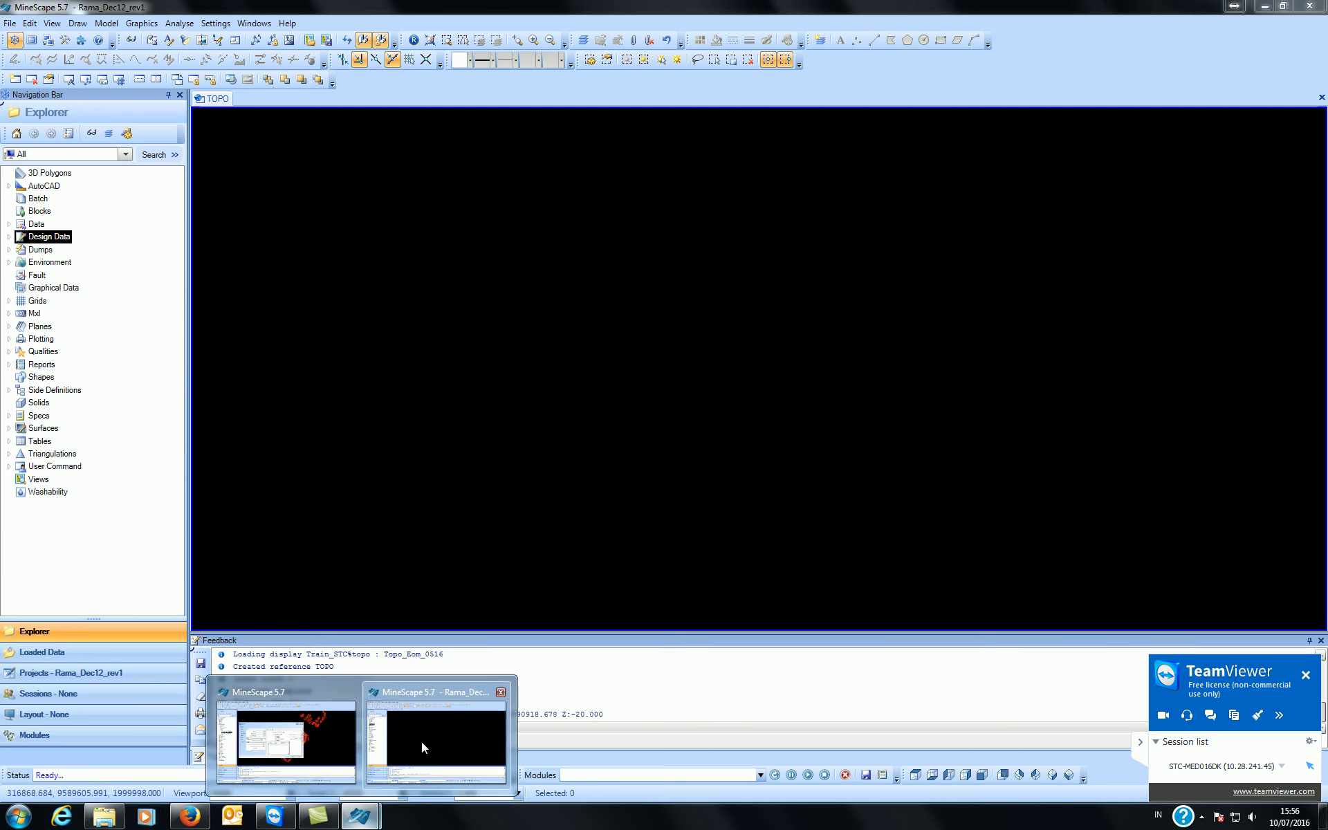
click(337, 740)
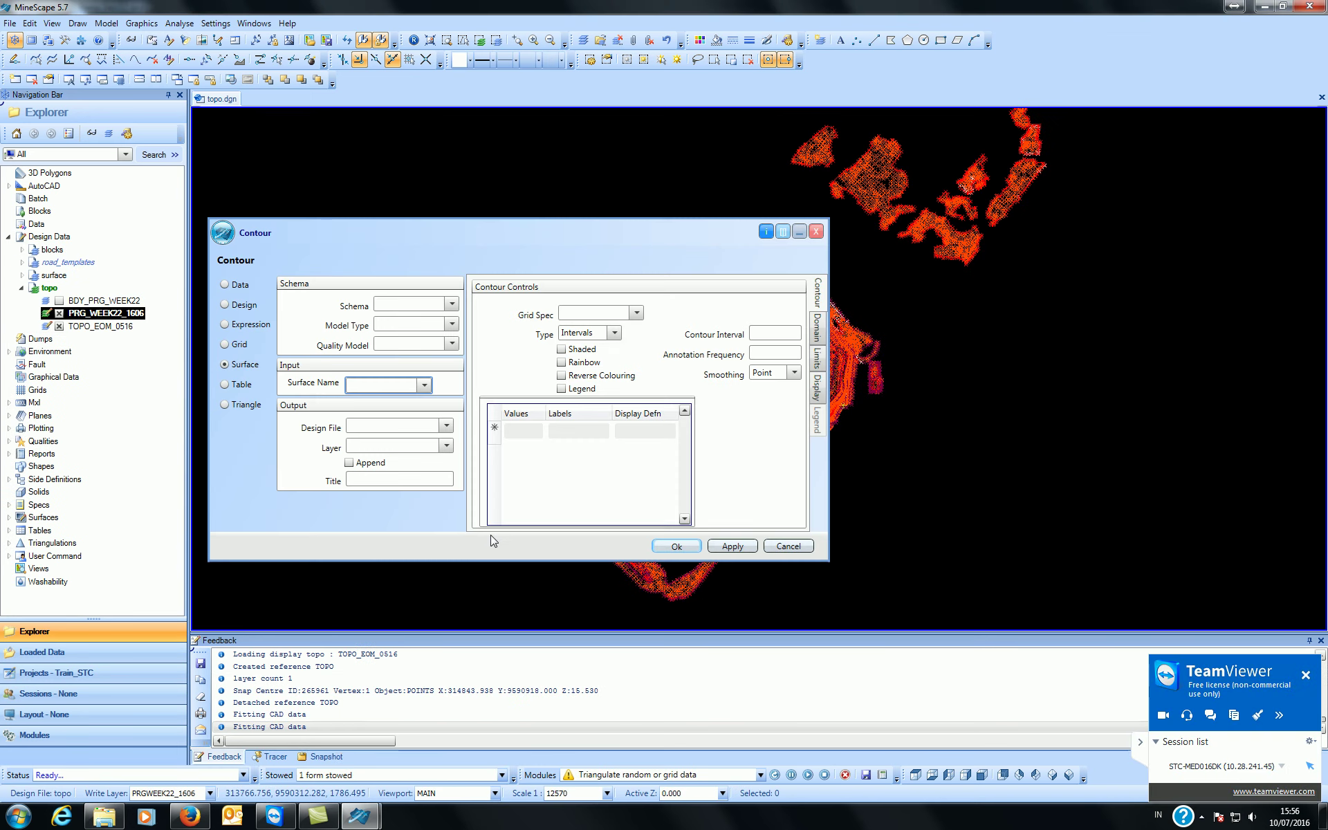
click(350, 776)
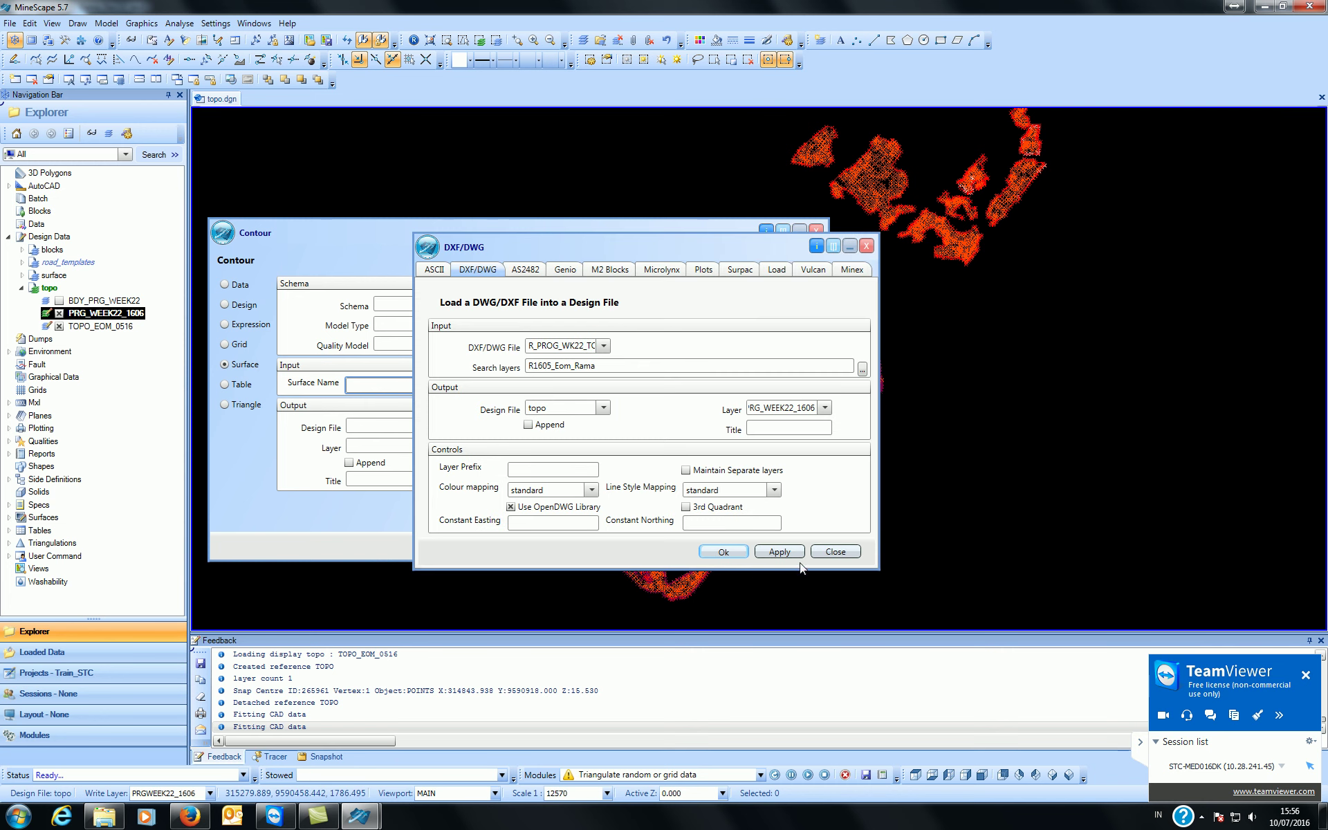
click(834, 551)
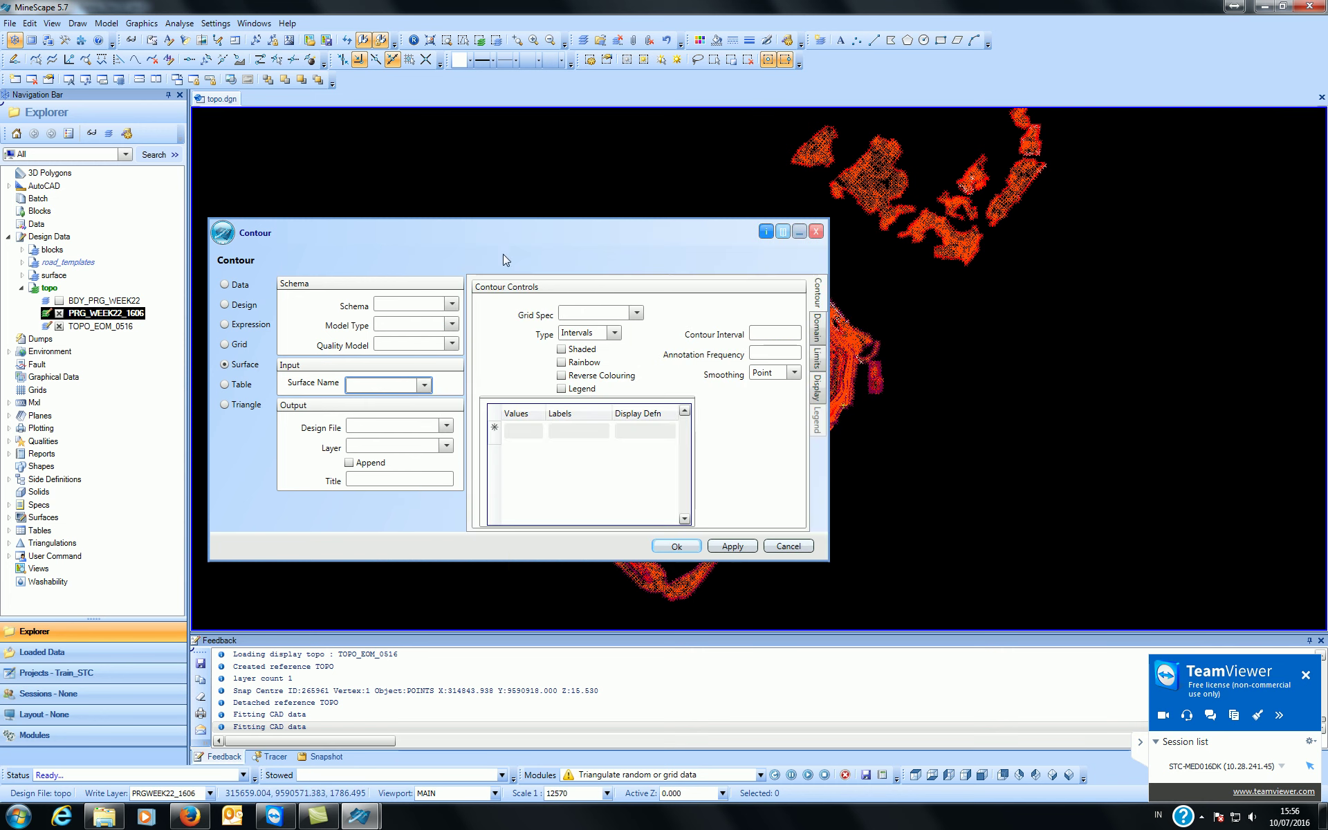
- Bring up the design-file triangulation form, check its Topo_Eom_0516 patch settings, and cancel it
click(107, 23)
mouse_move(129, 58)
click(211, 81)
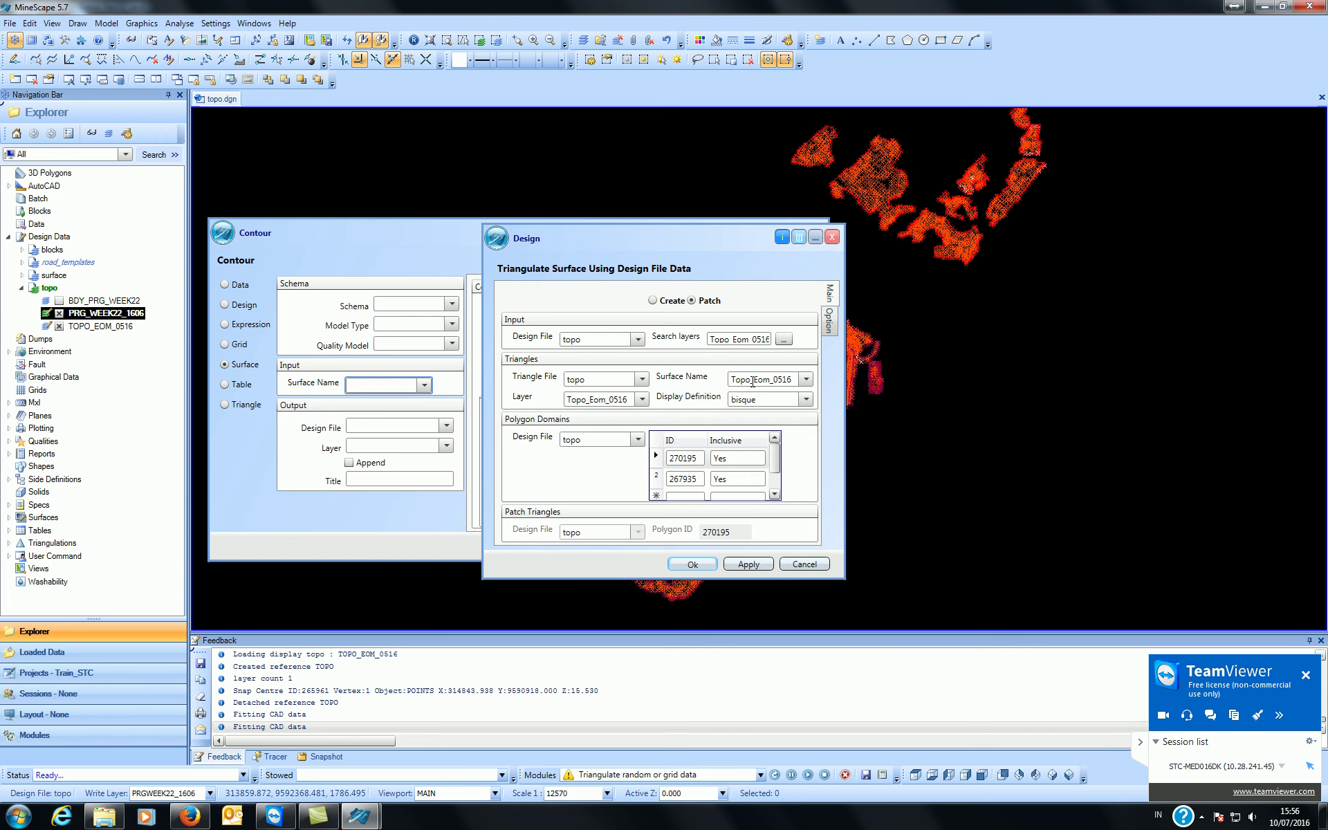
click(792, 567)
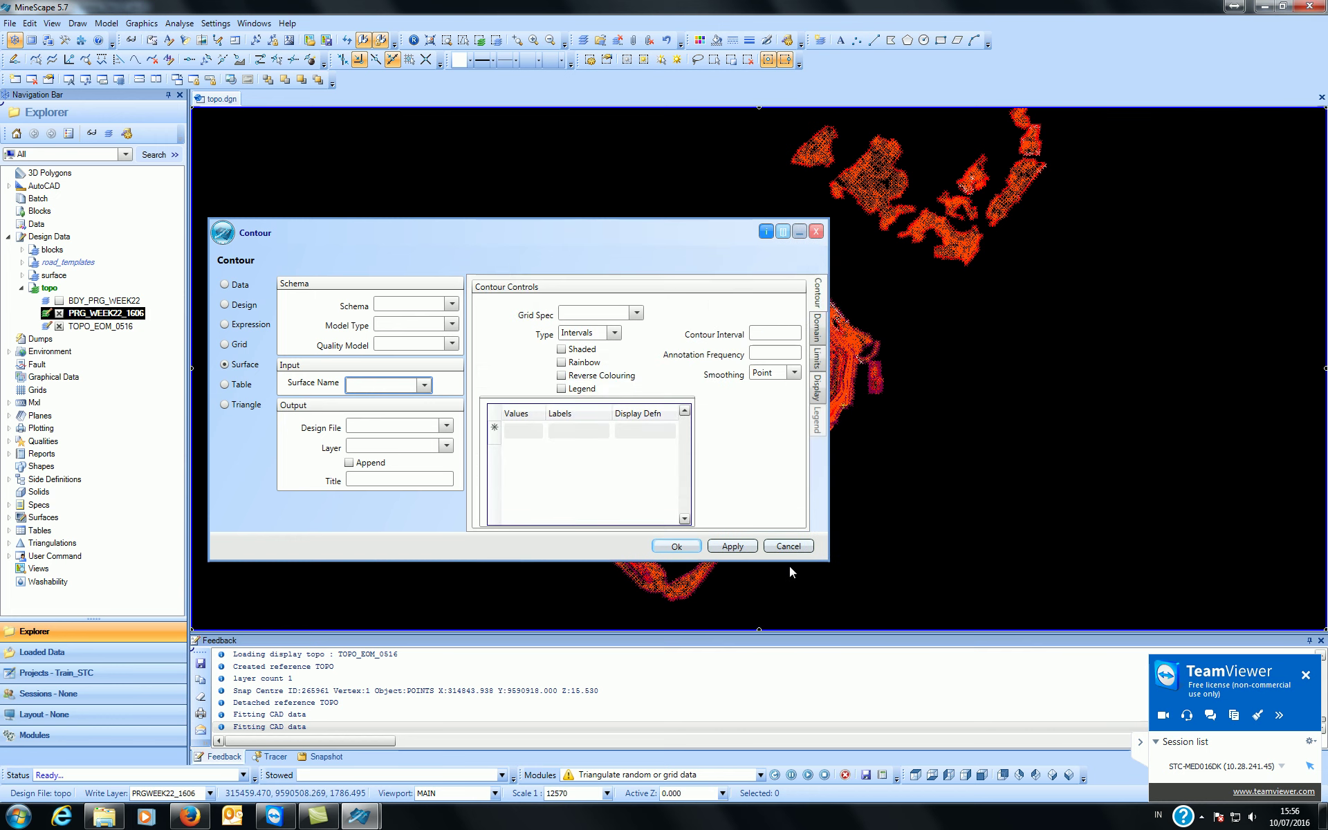
- Set the contour source to Triangle, using triangle file topo and search layer Topo_Eom_0516
drag(674, 238, 1000, 222)
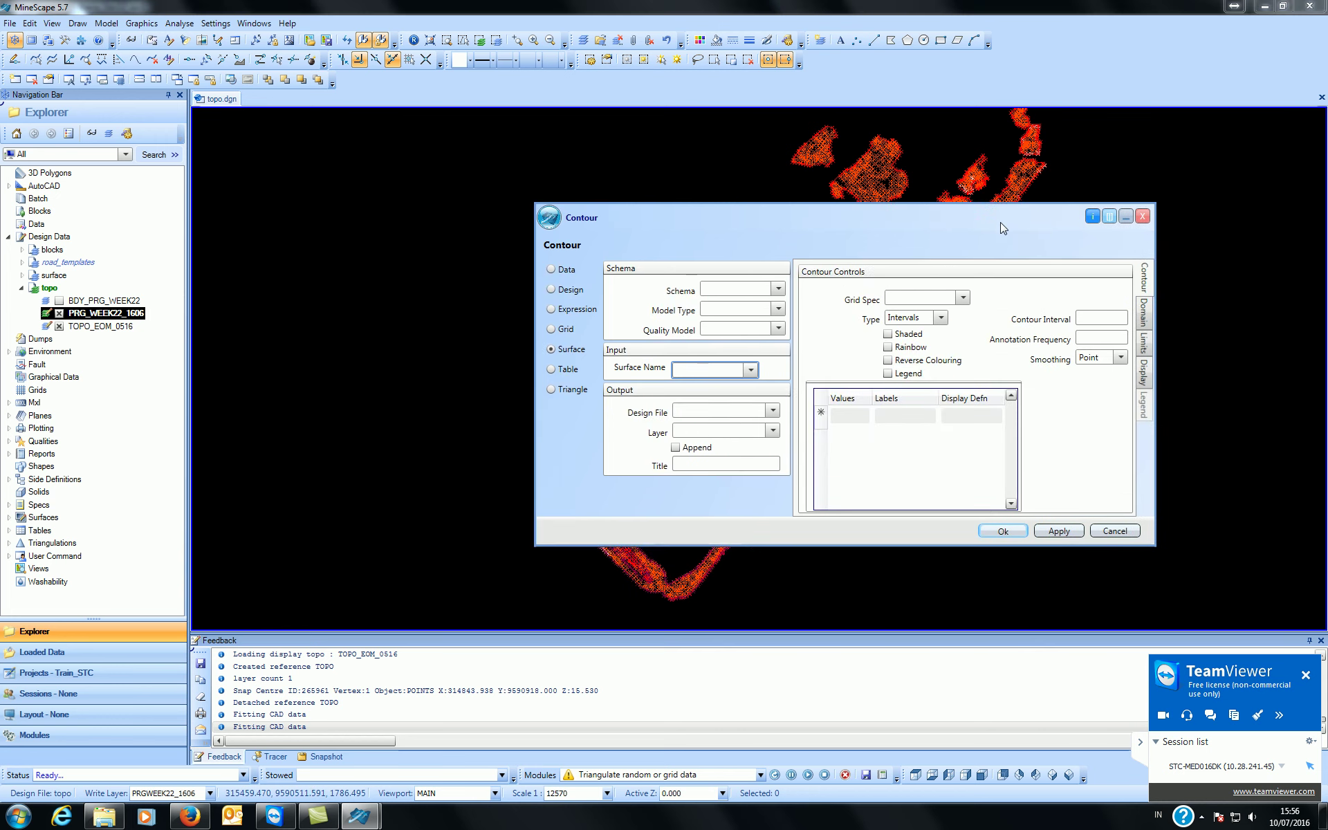
click(551, 390)
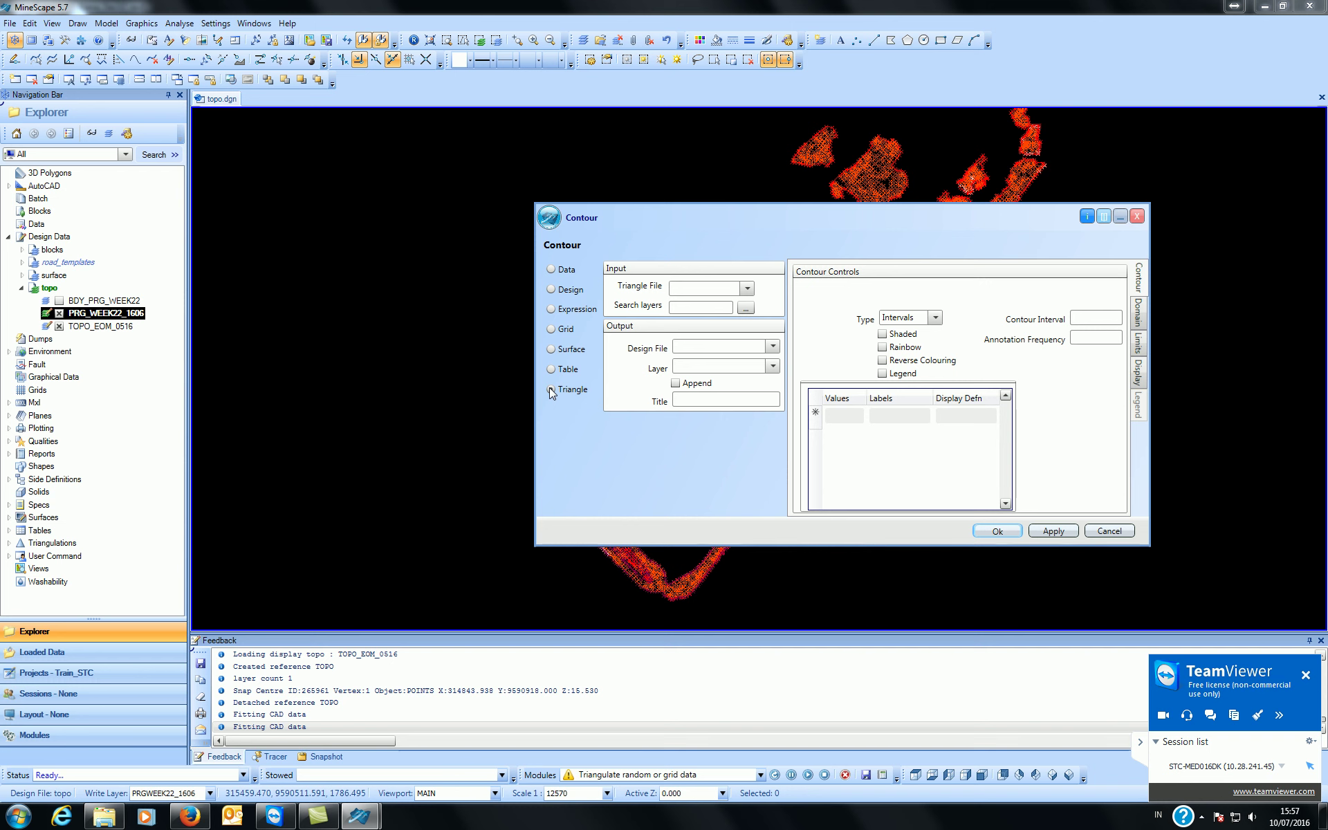
click(551, 389)
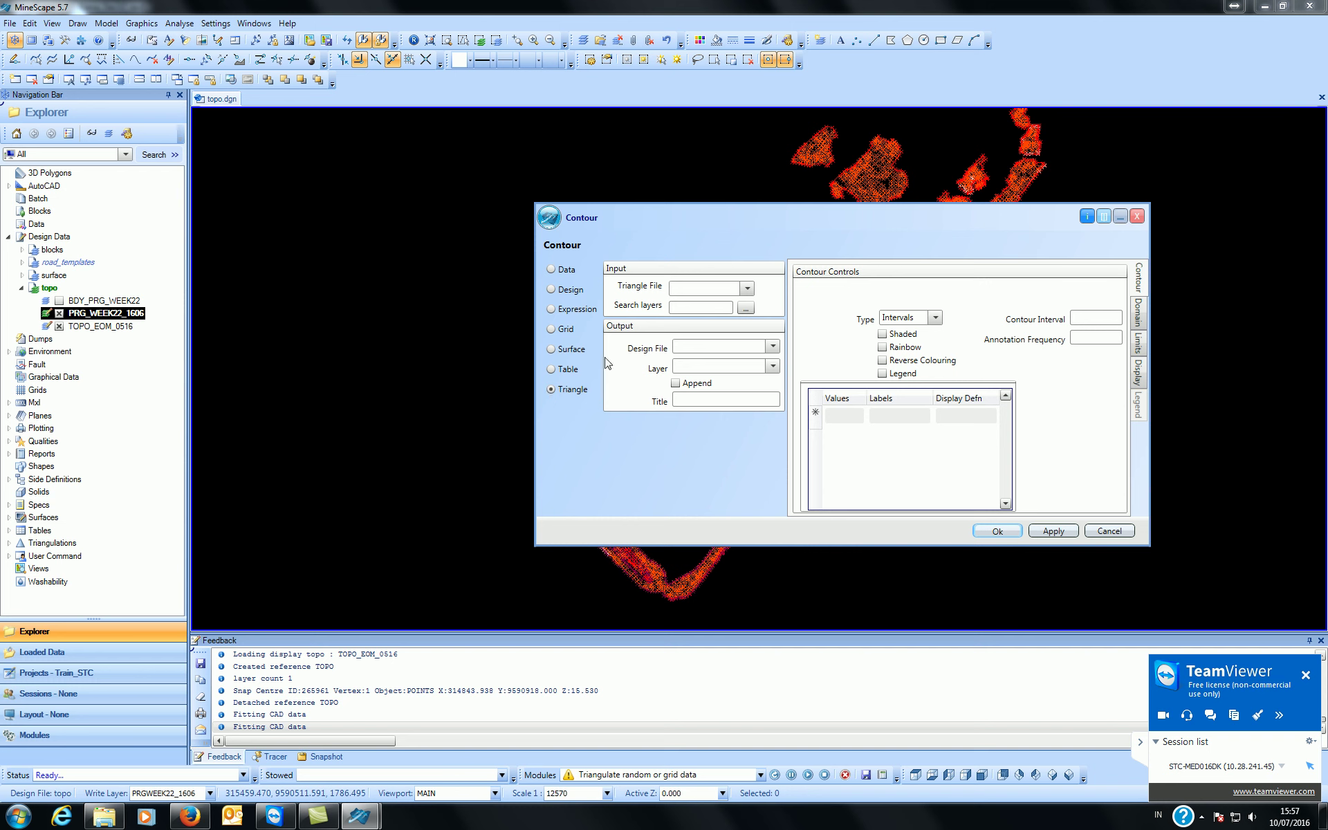
click(748, 289)
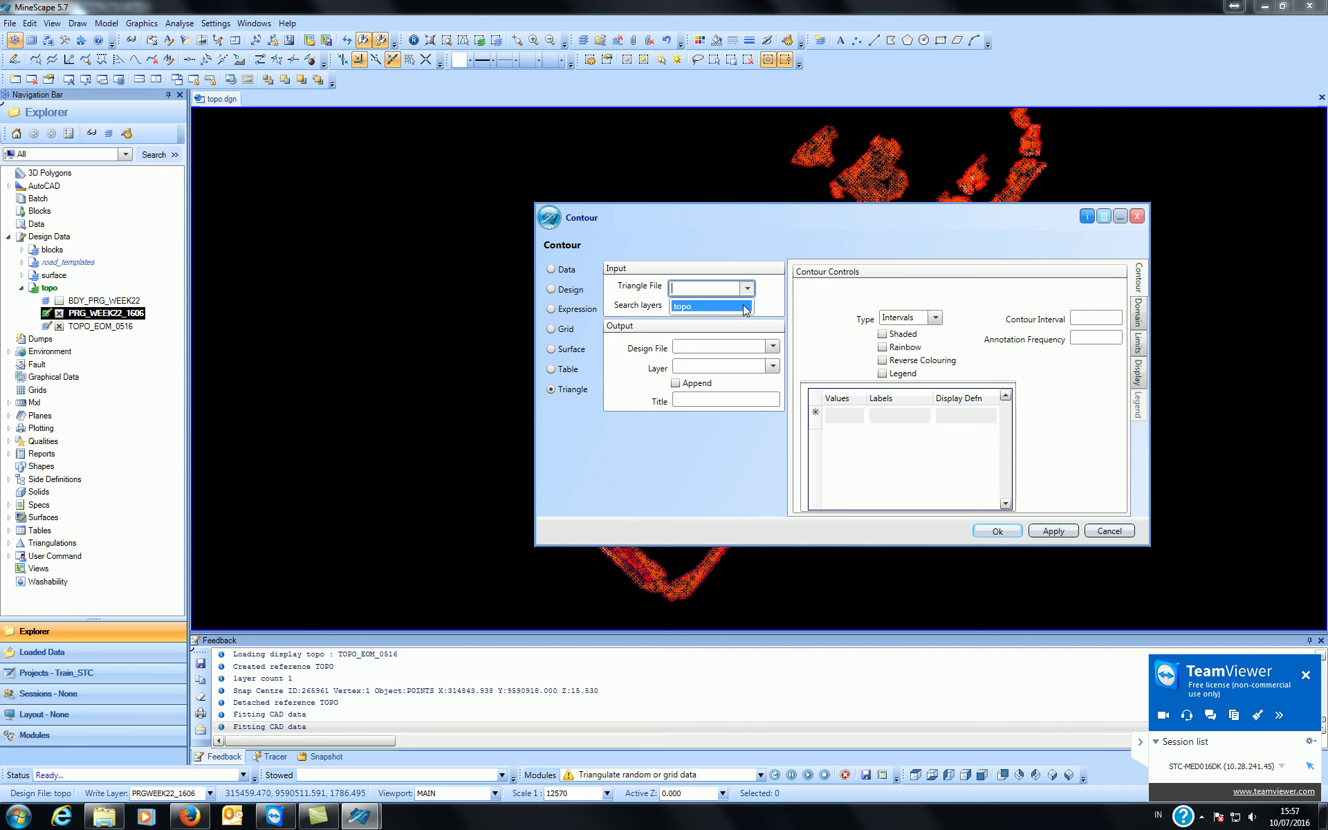
click(741, 305)
click(741, 304)
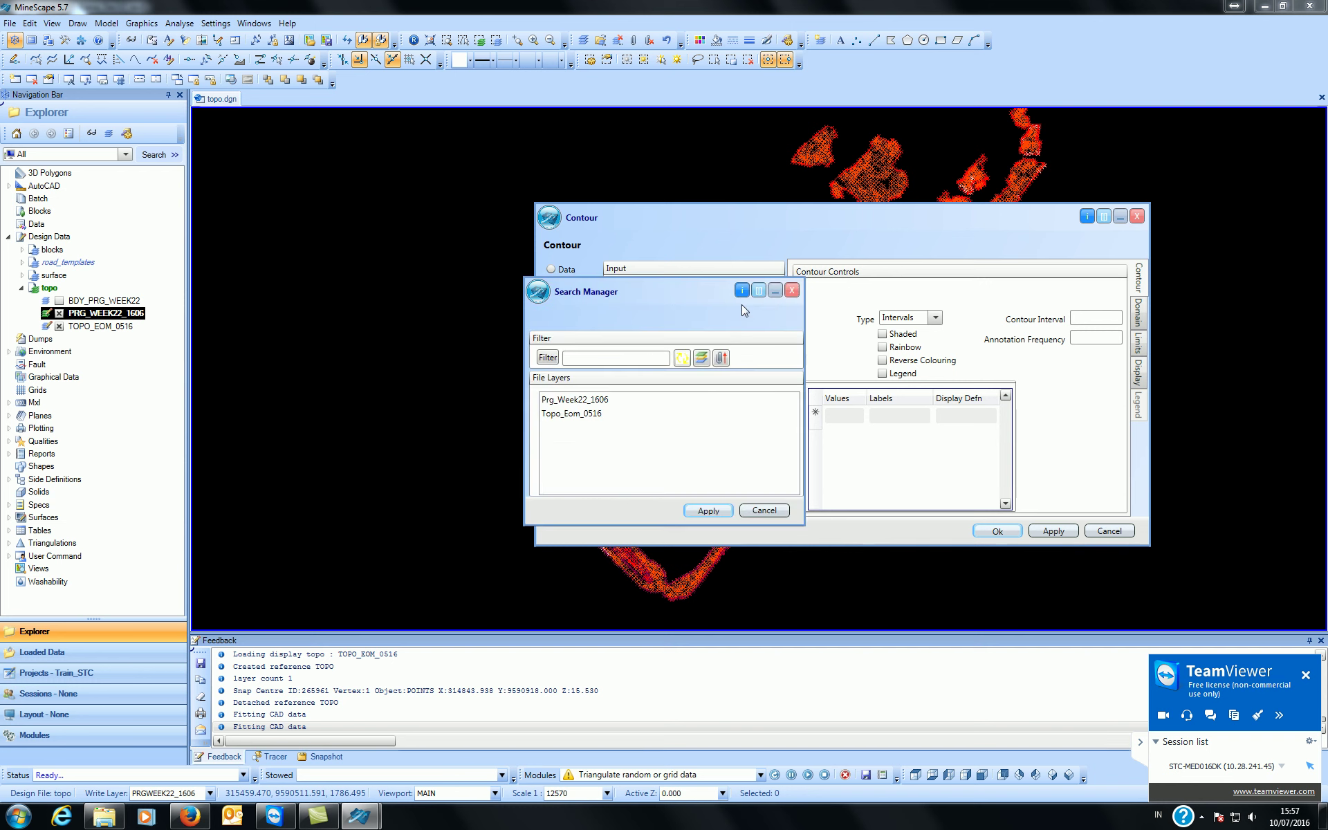
click(593, 402)
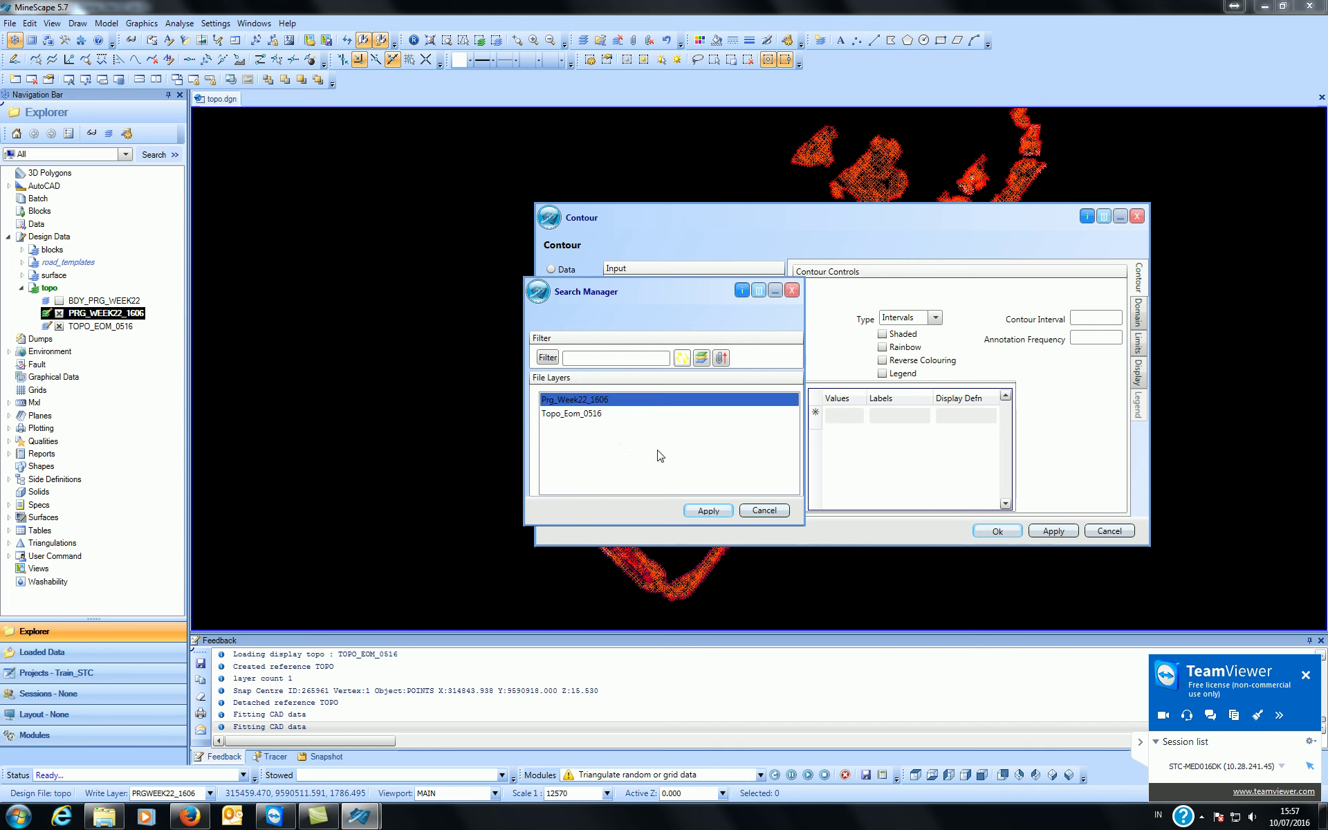
click(731, 513)
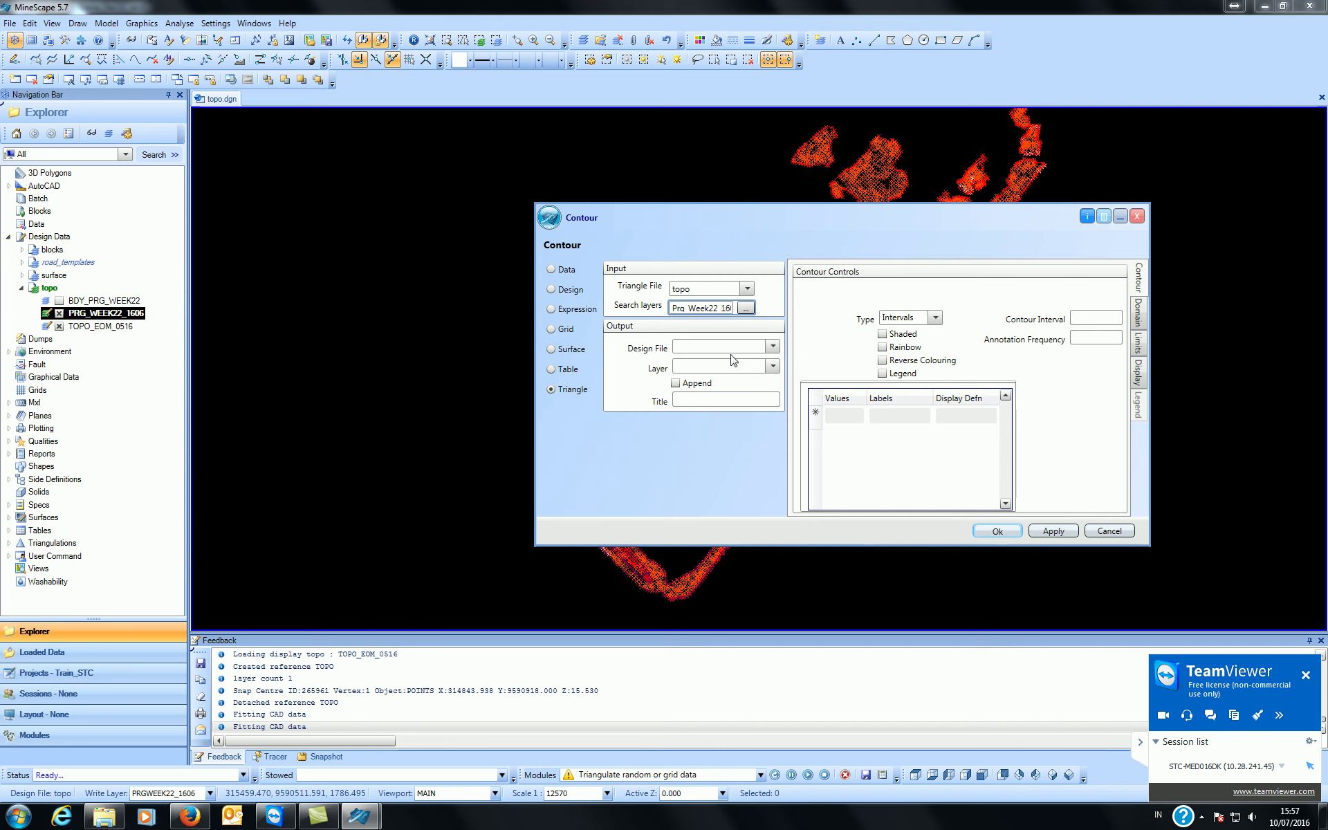
click(746, 308)
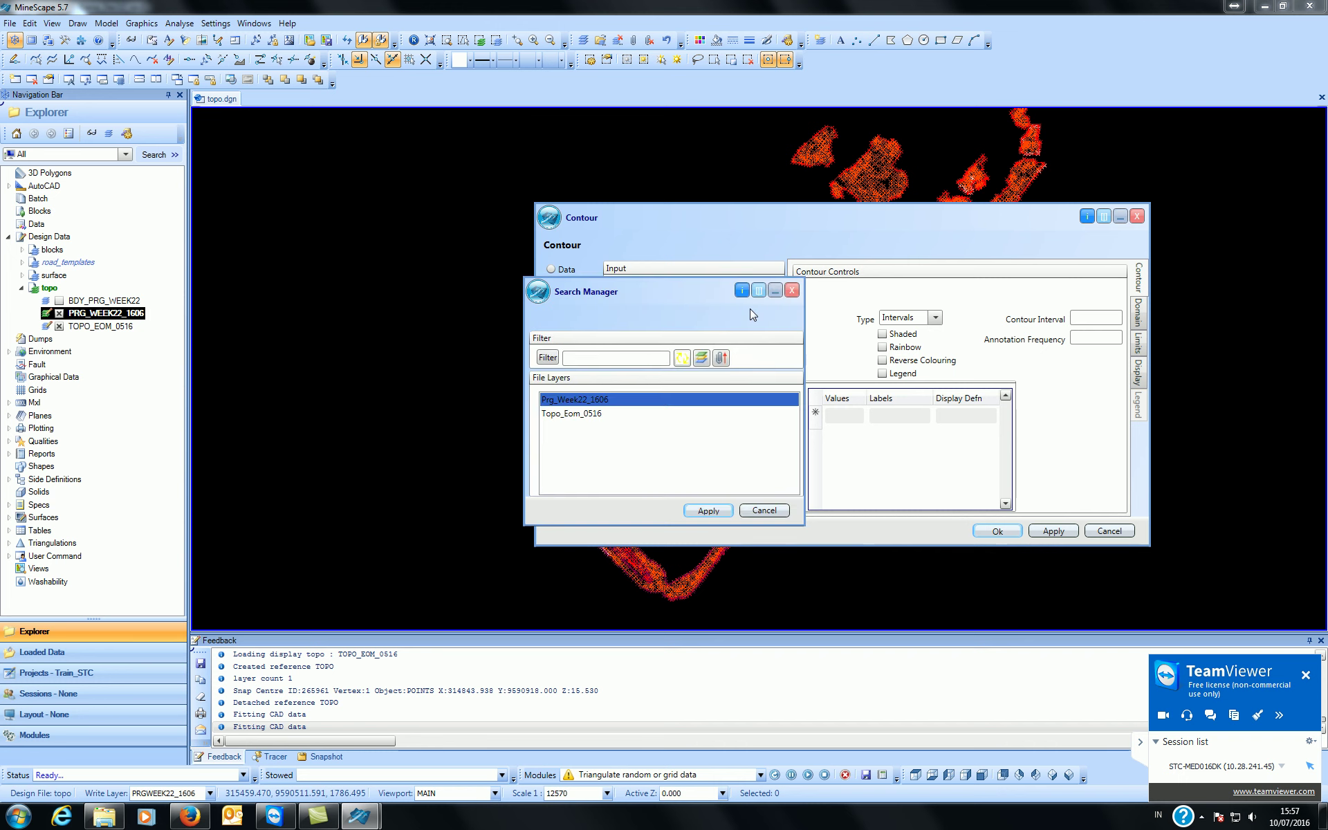
click(594, 414)
click(708, 510)
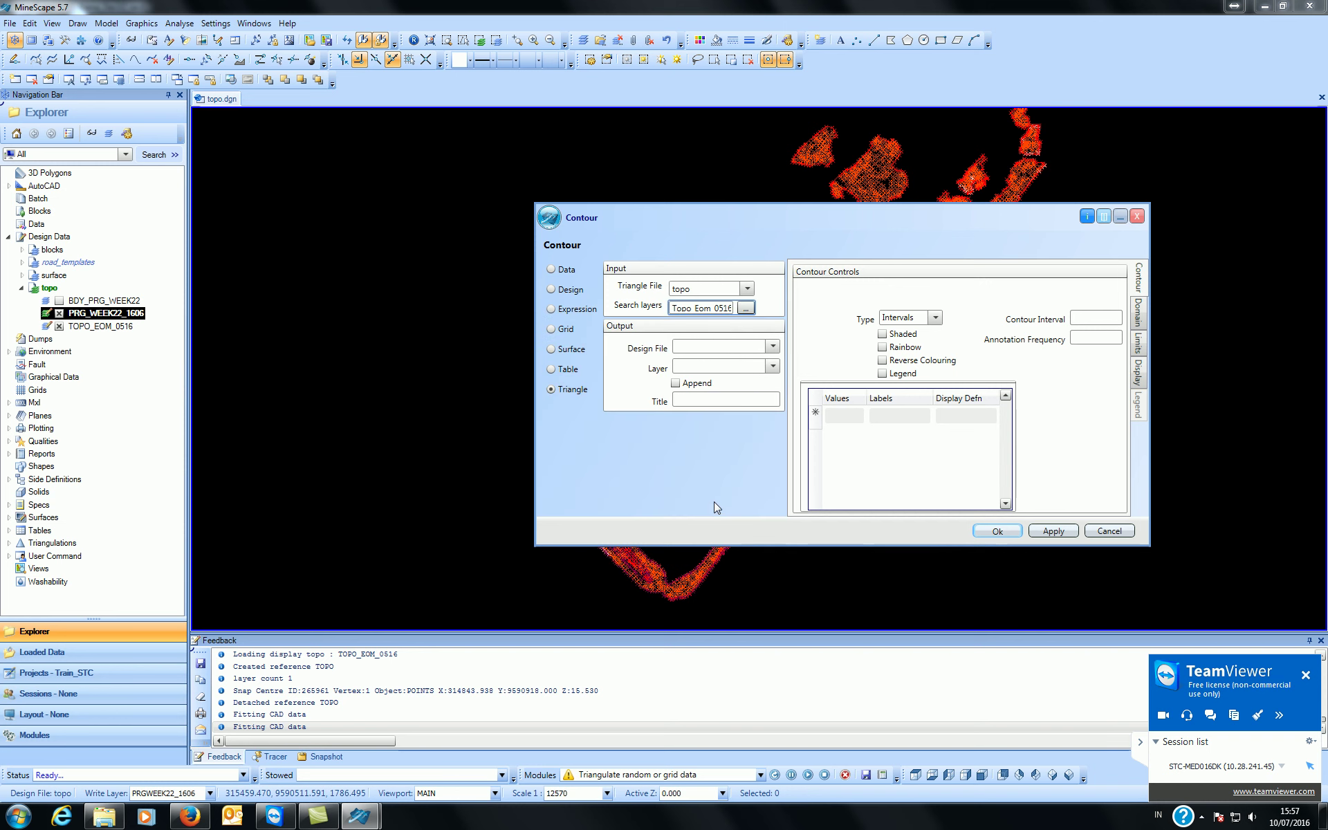
- Direct the contour output to design file topo on a new layer named Eom_0516_Cnt
click(771, 346)
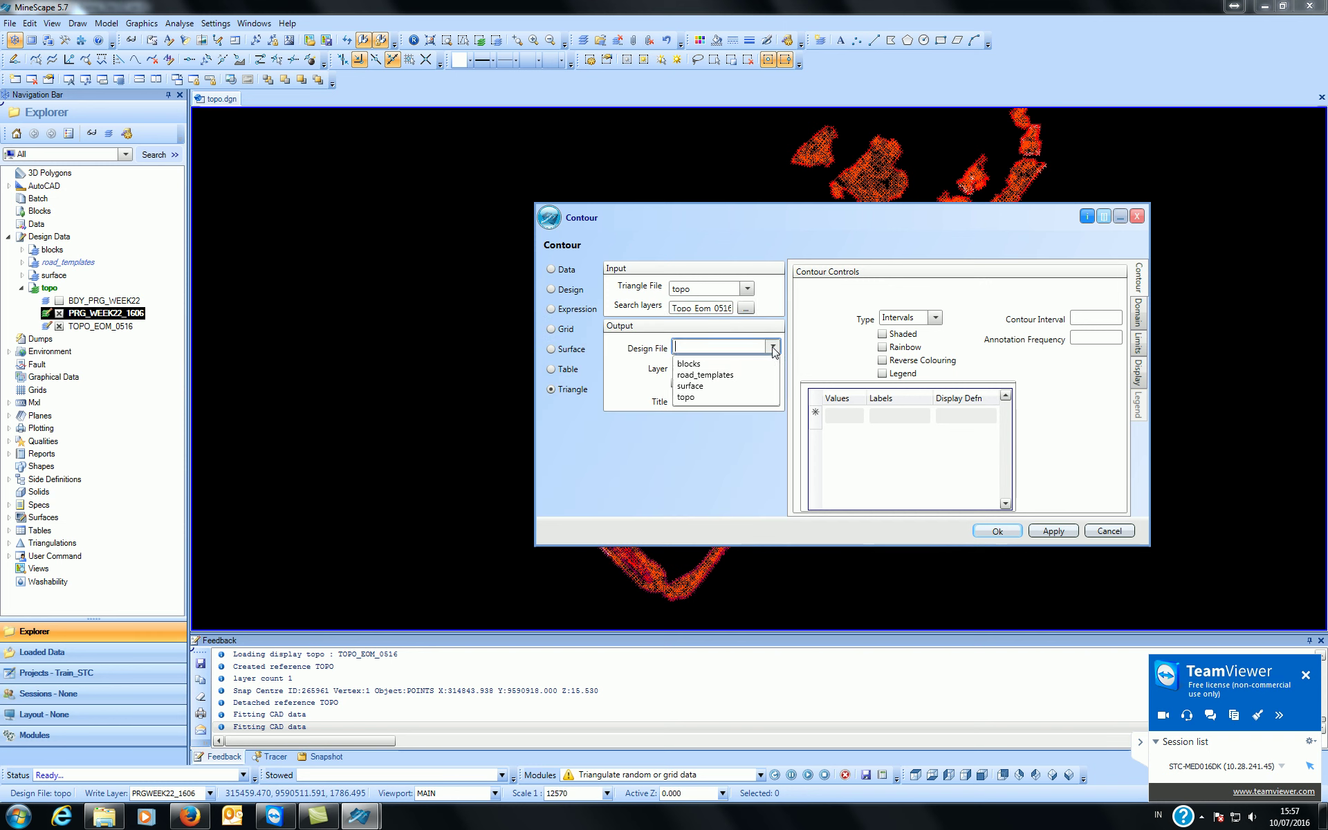
click(755, 397)
click(748, 372)
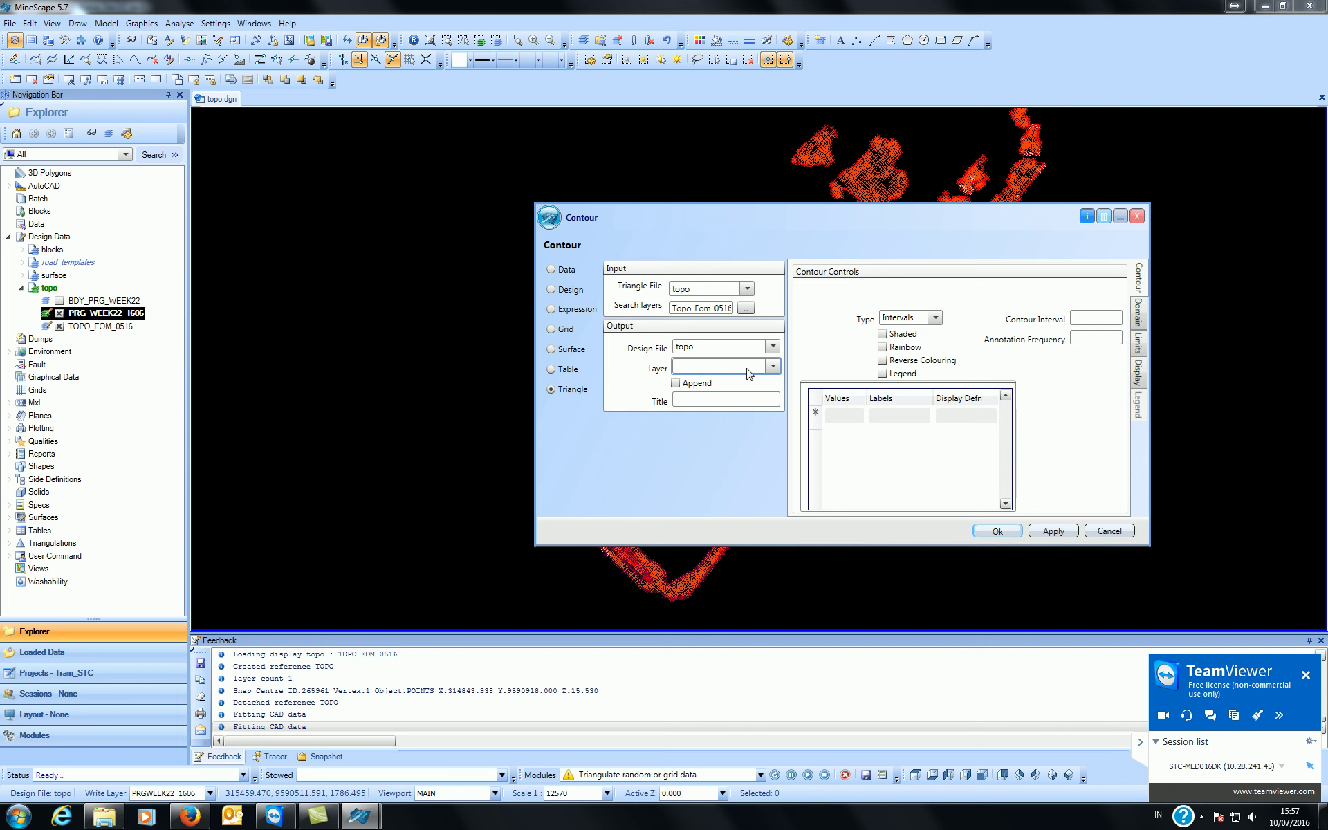
text(EOM_0516_cnt)
drag(993, 221, 1001, 202)
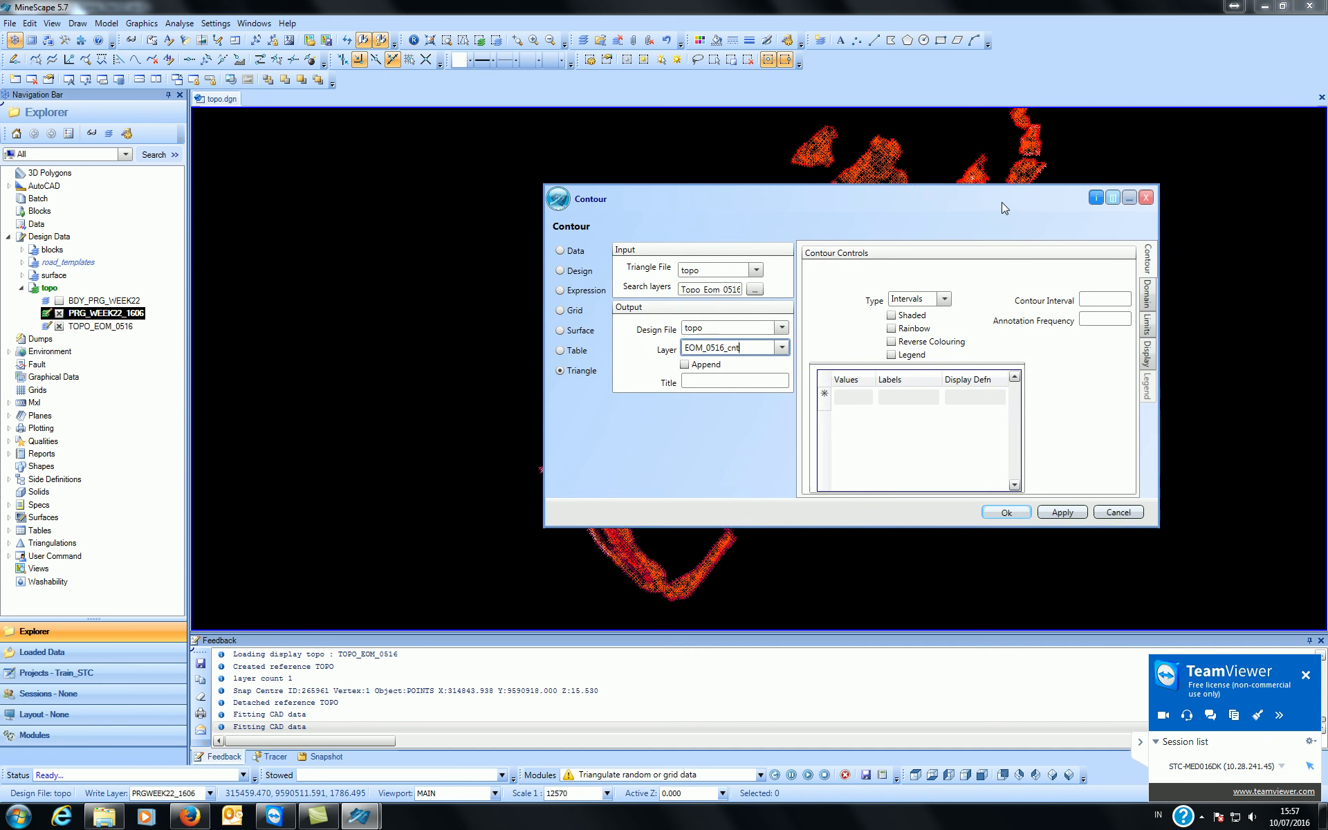
- Set the contour type to Values and look through the value, label and display definition entries
click(945, 298)
click(922, 326)
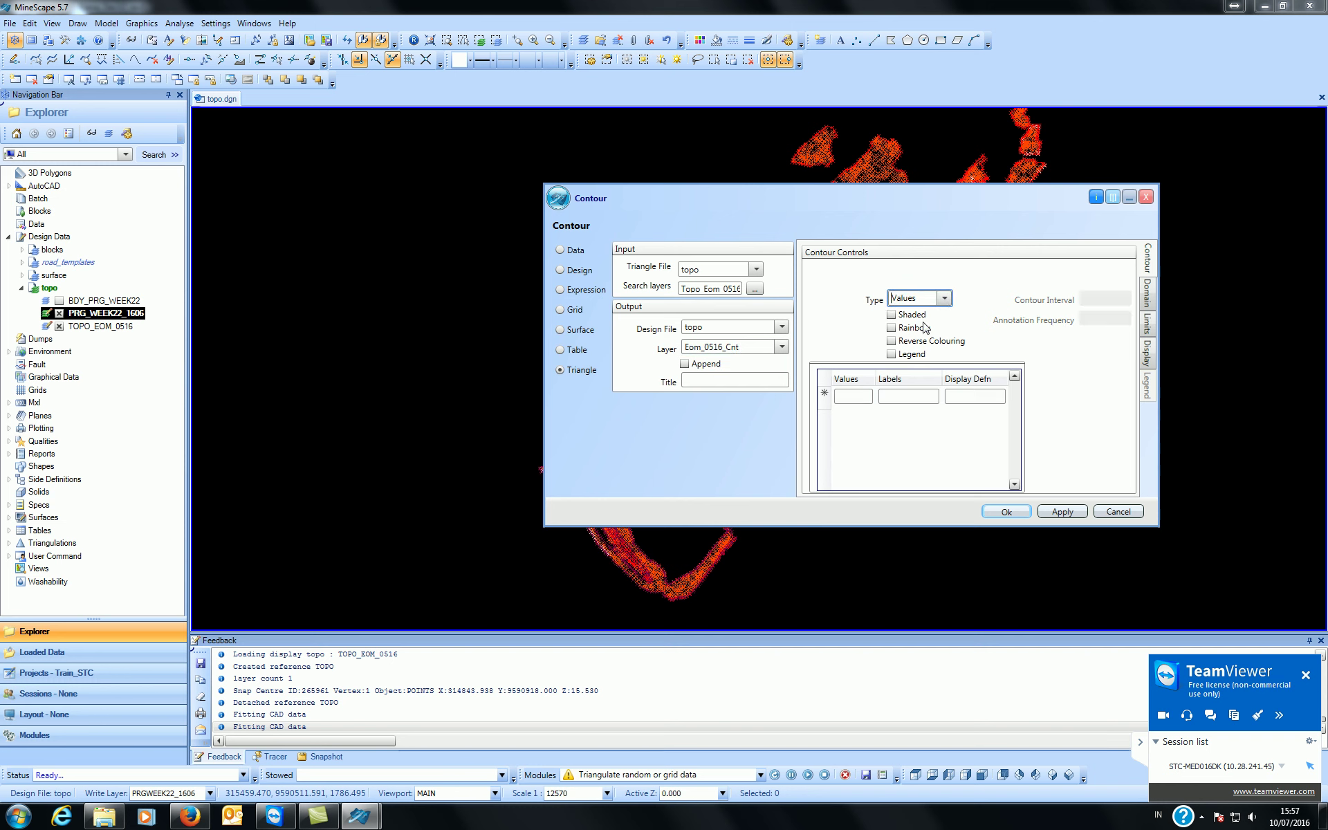
click(869, 397)
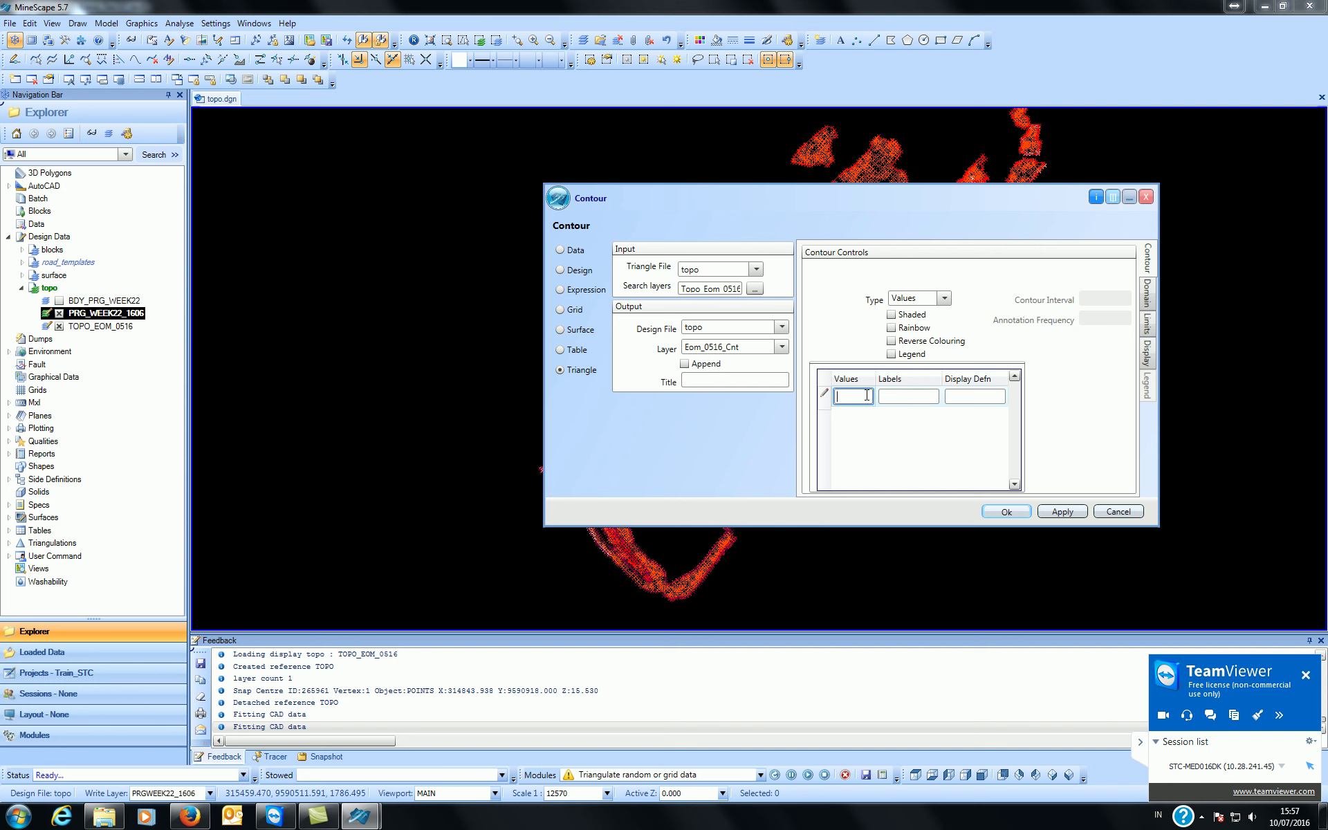
click(889, 395)
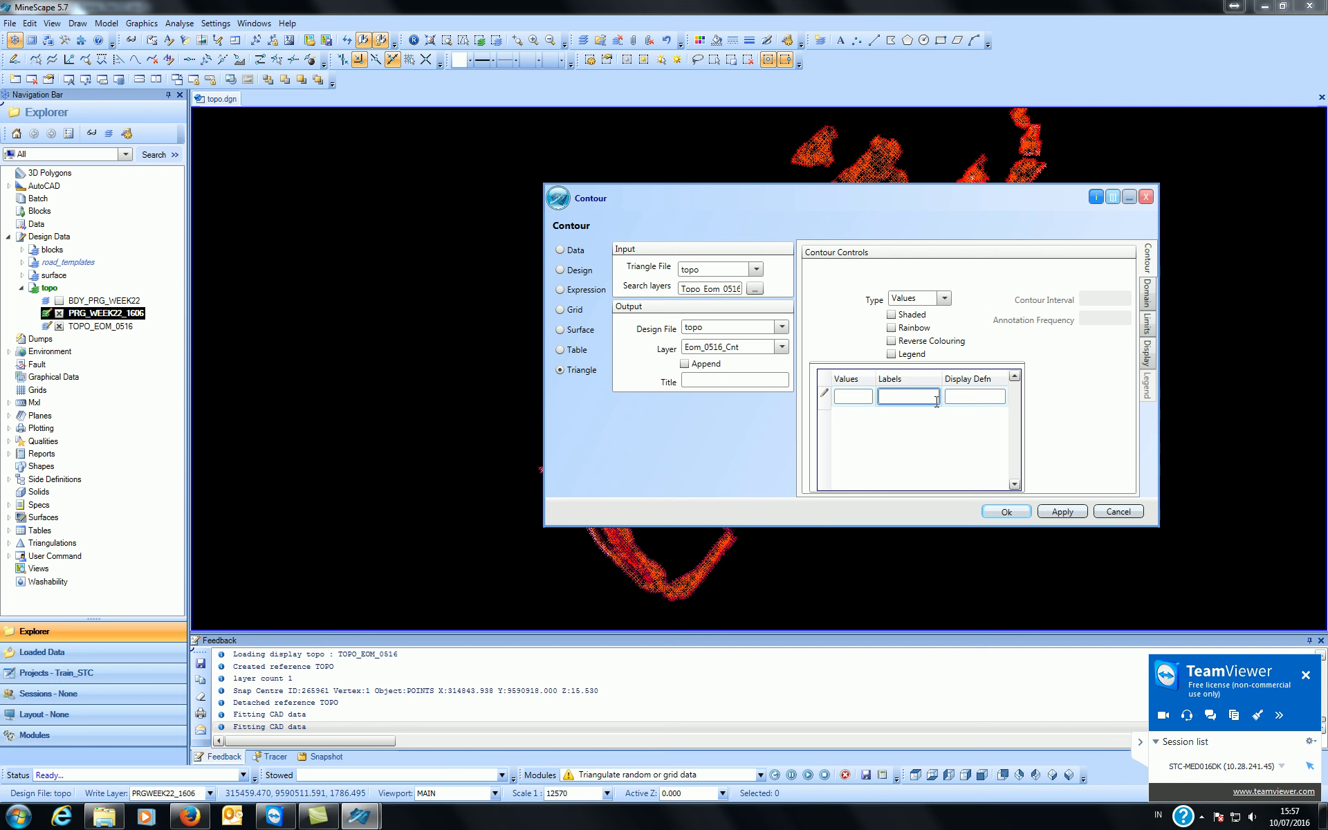
click(859, 394)
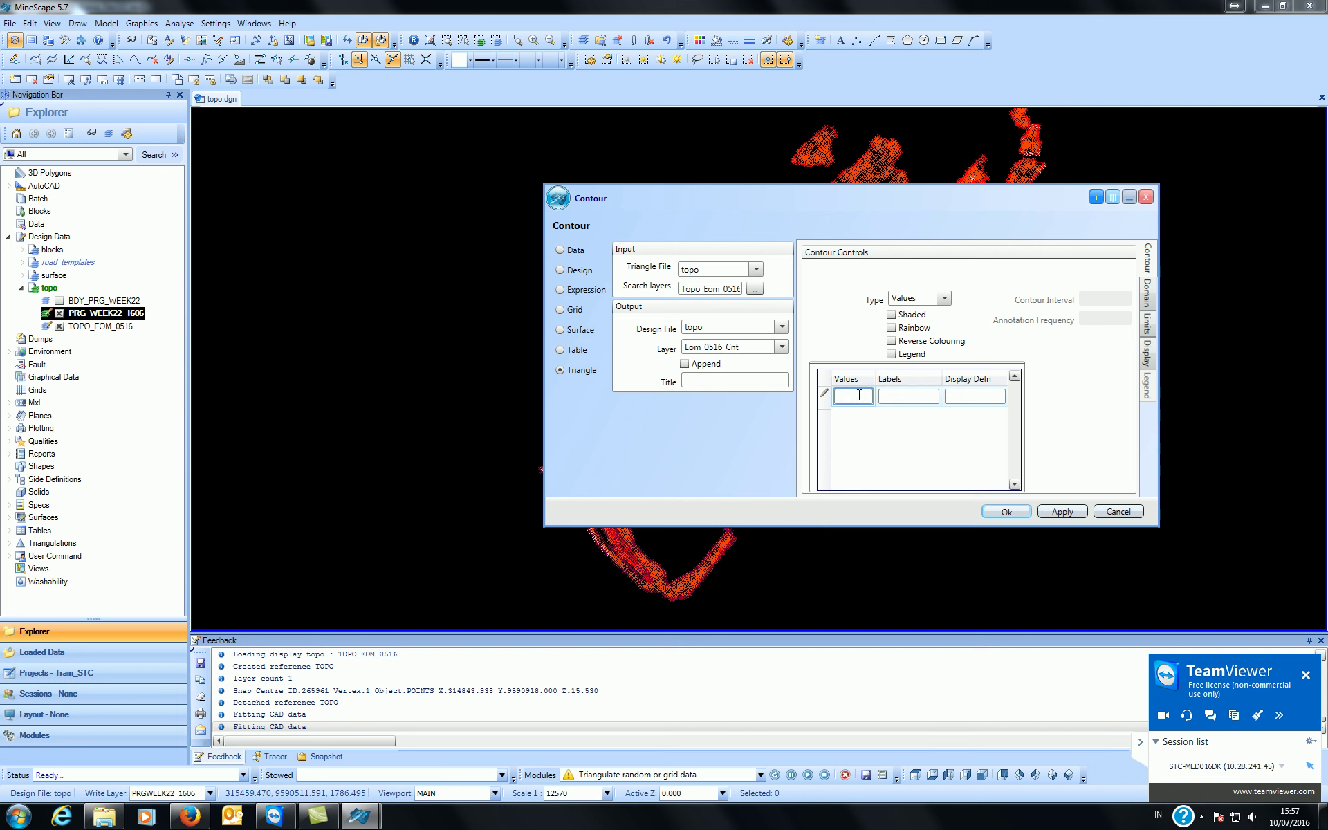
click(907, 397)
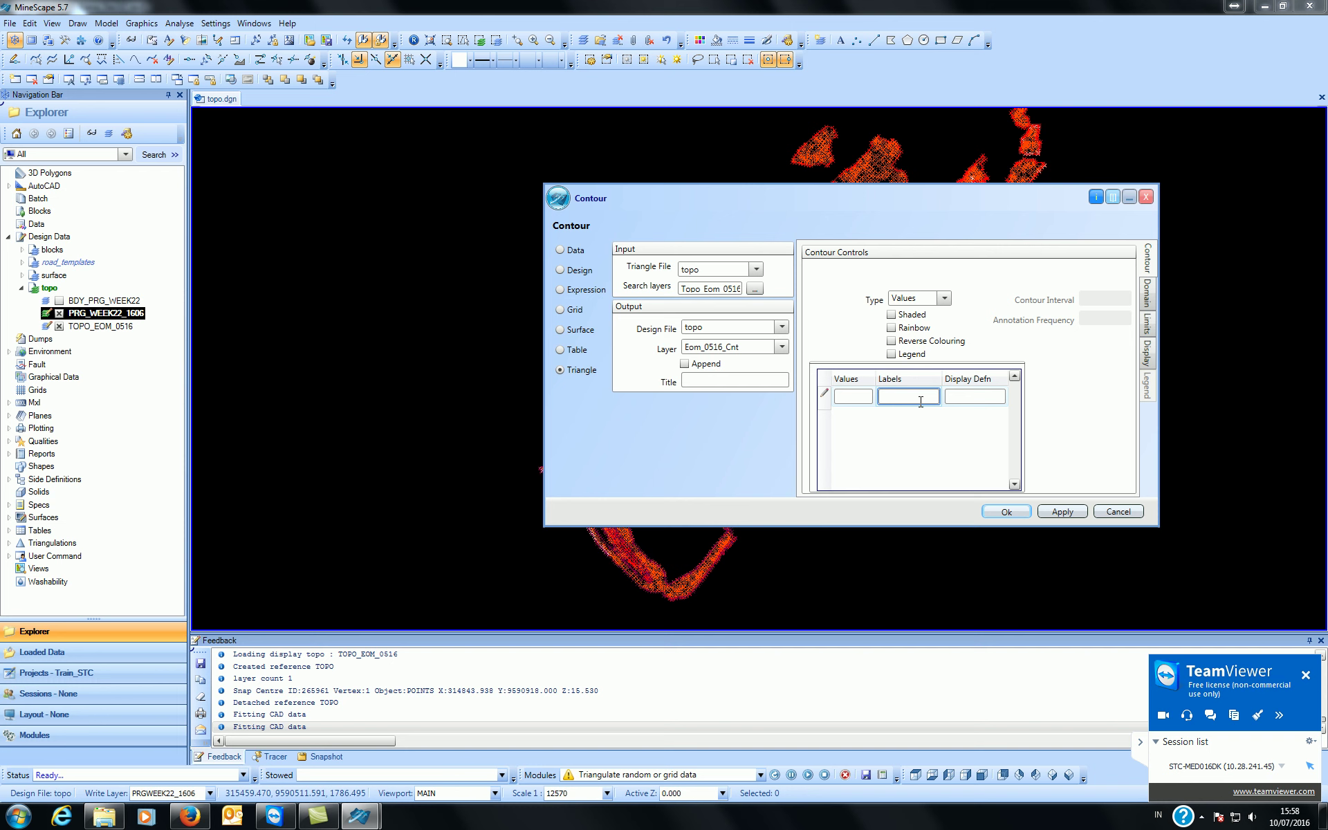
click(971, 398)
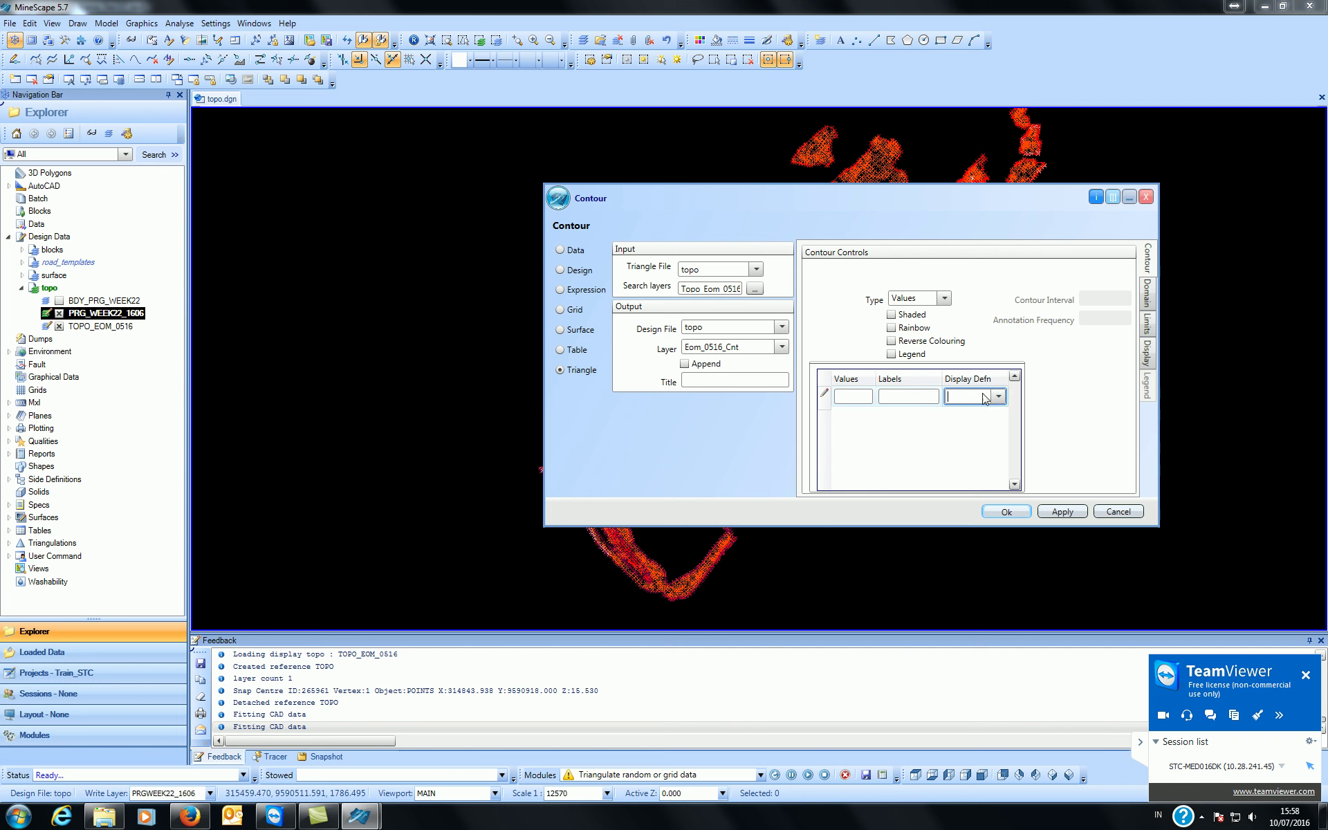
click(998, 397)
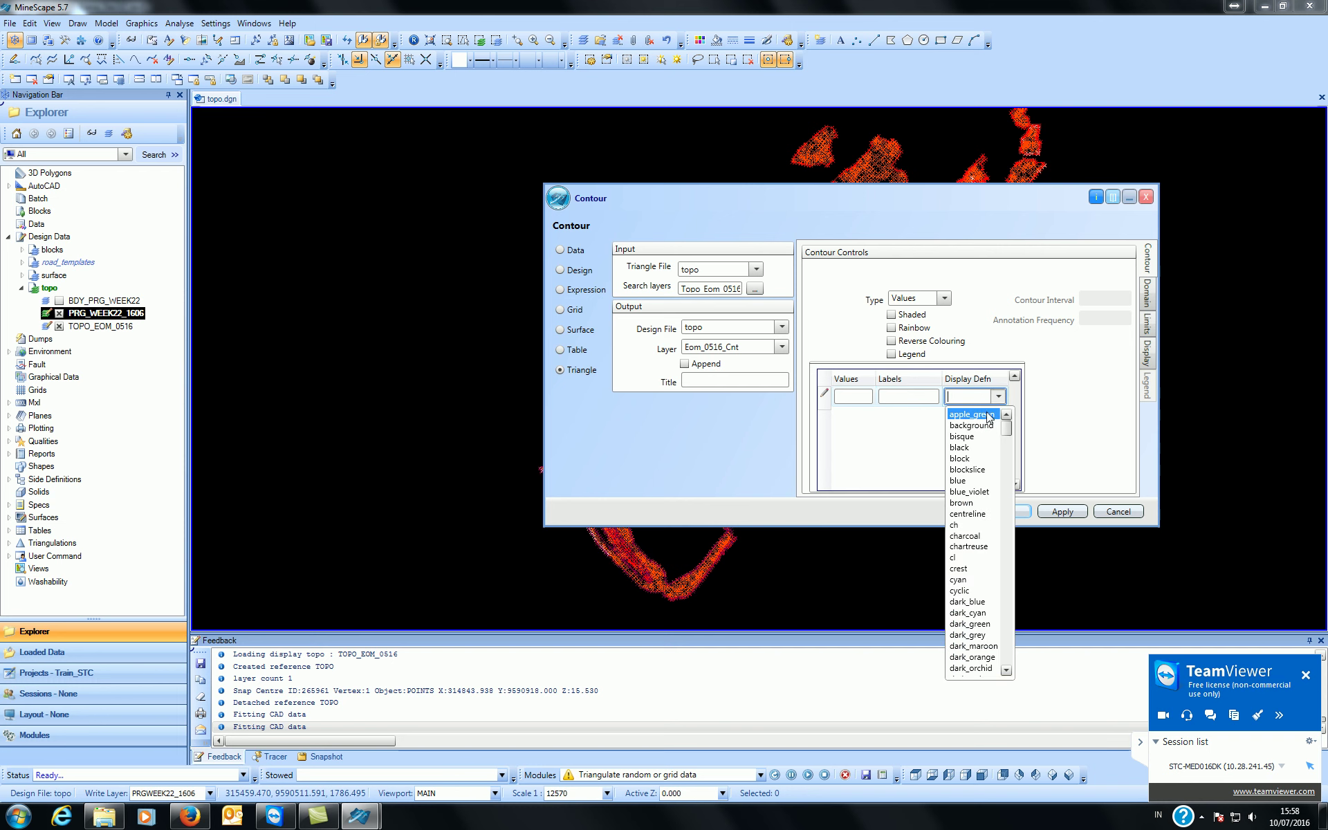
click(995, 399)
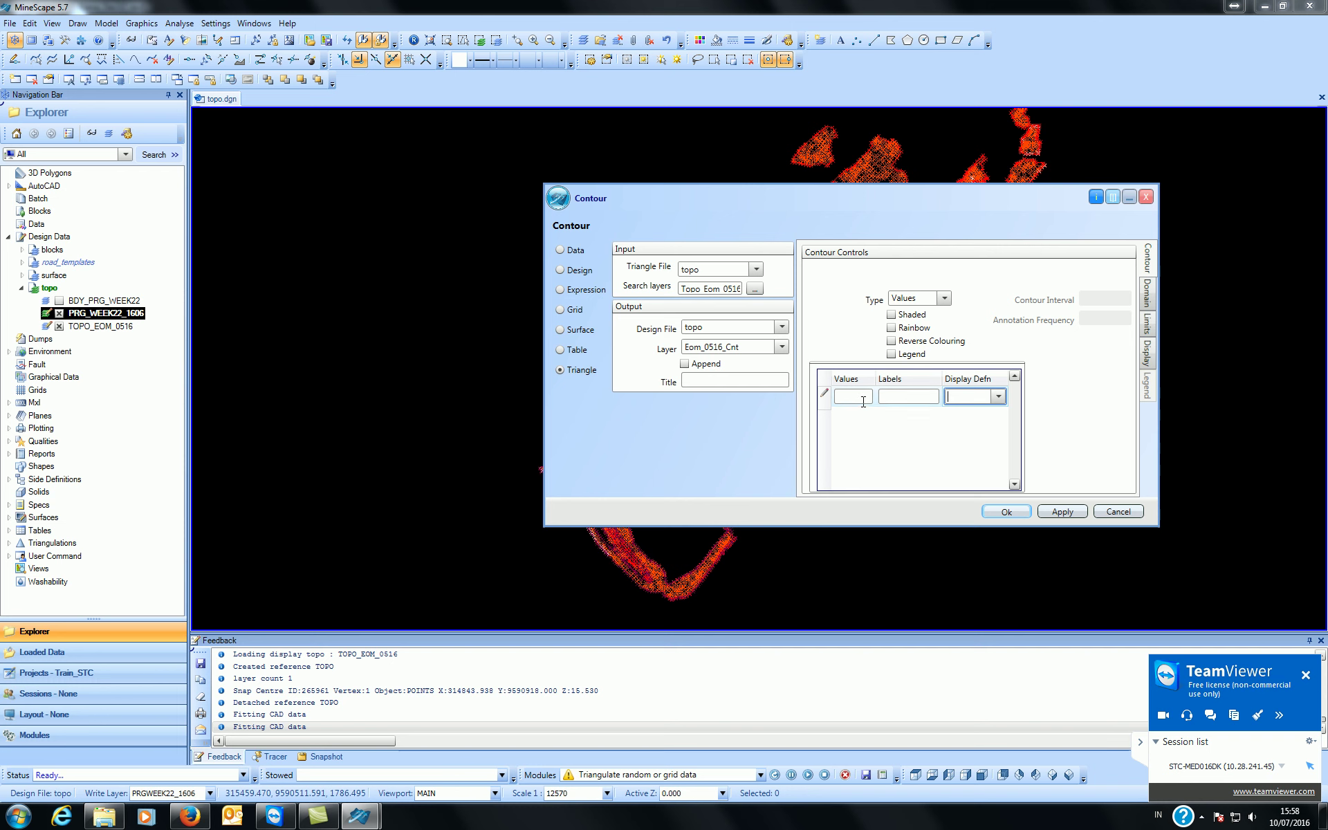
- Try adding rows to the contour values table, and return the contour type to Intervals
click(863, 401)
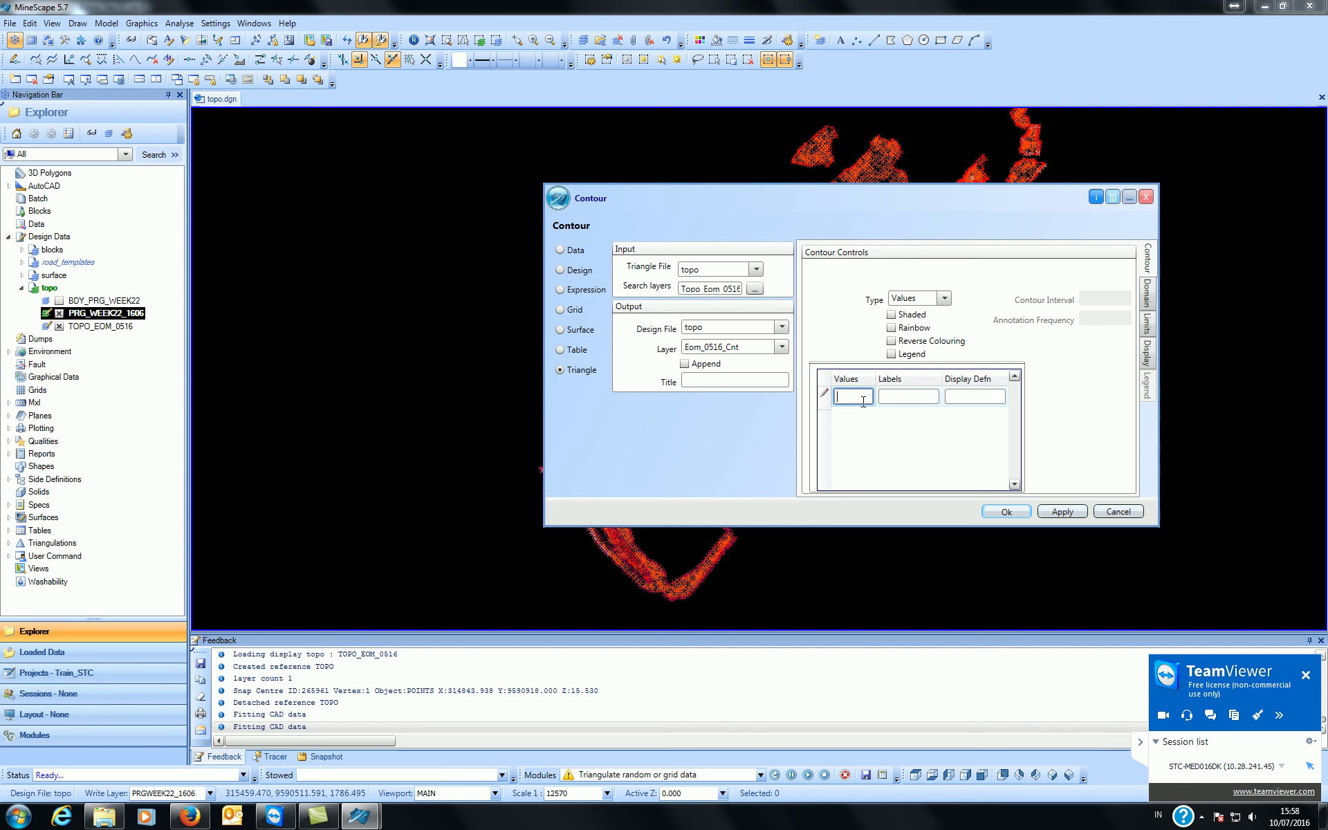
key(Return)
click(867, 417)
key(Return)
click(867, 418)
click(867, 400)
key(Escape)
click(943, 301)
click(927, 315)
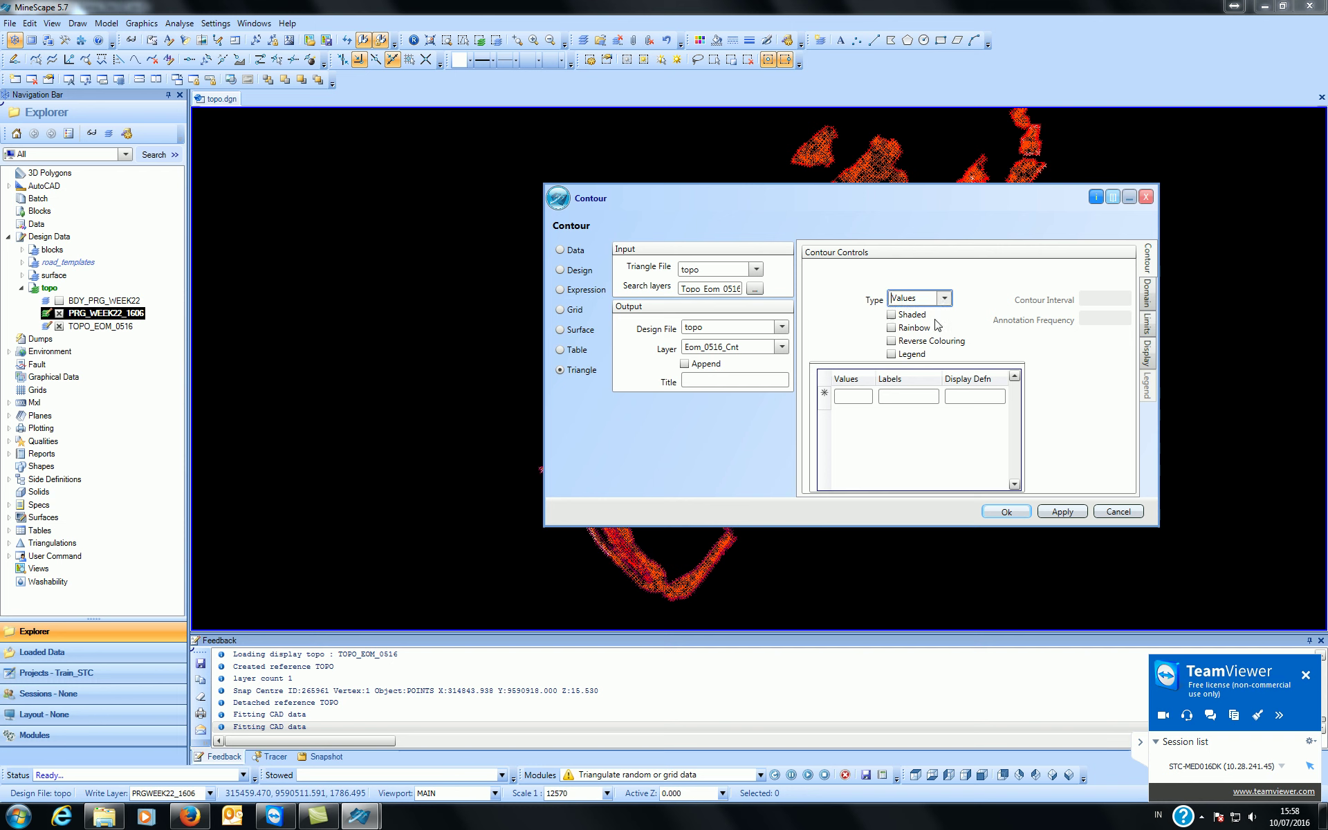
- Set the contour interval to 2 and the annotation frequency to 5
click(1090, 299)
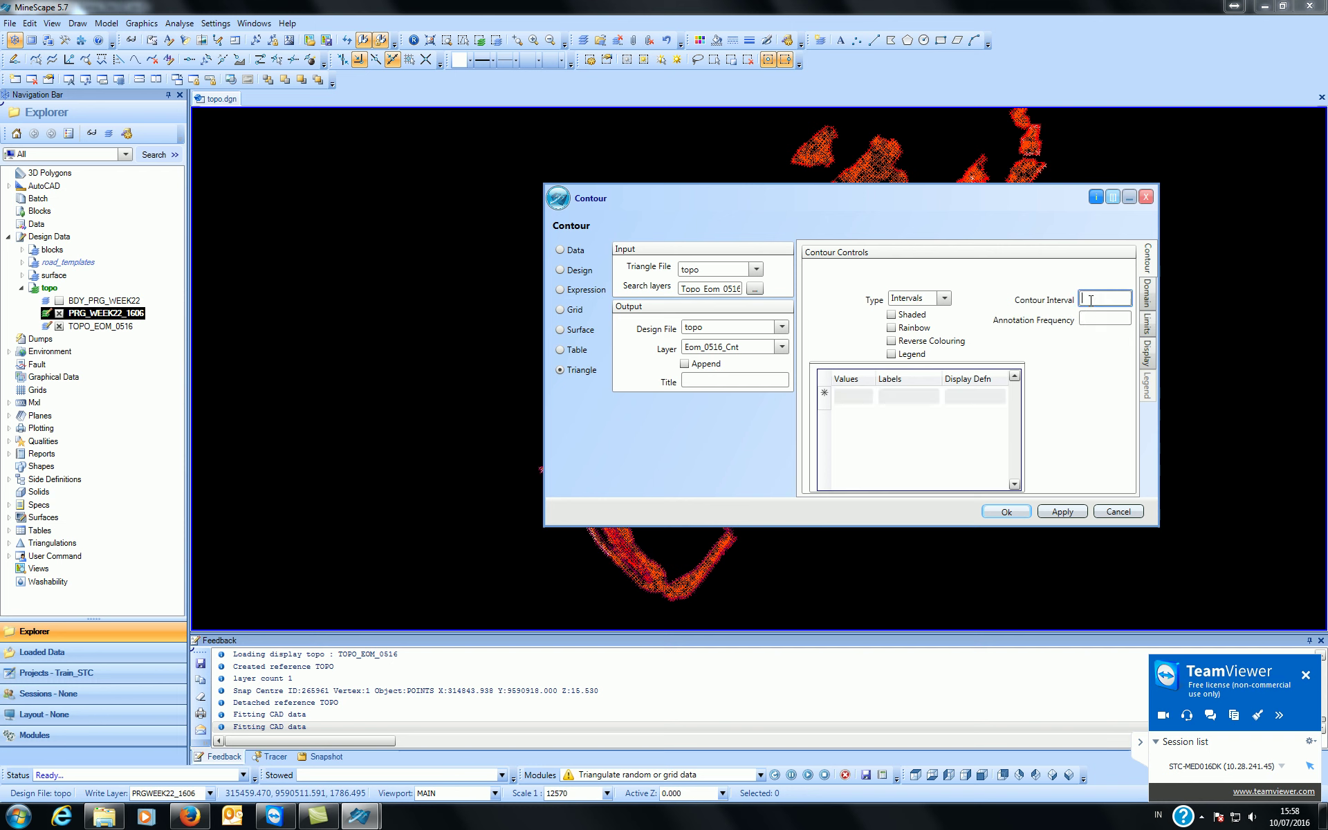
drag(1018, 198, 1011, 213)
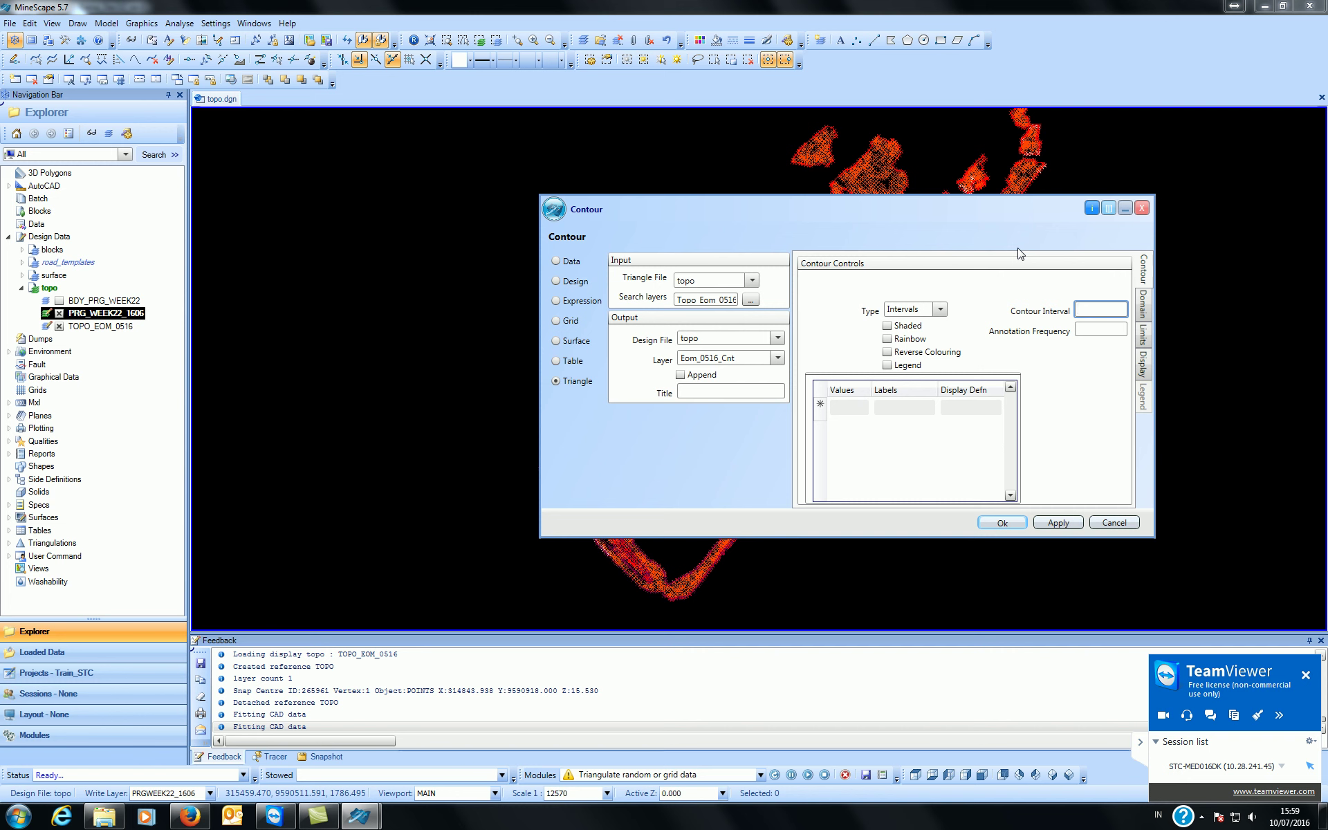
text(2)
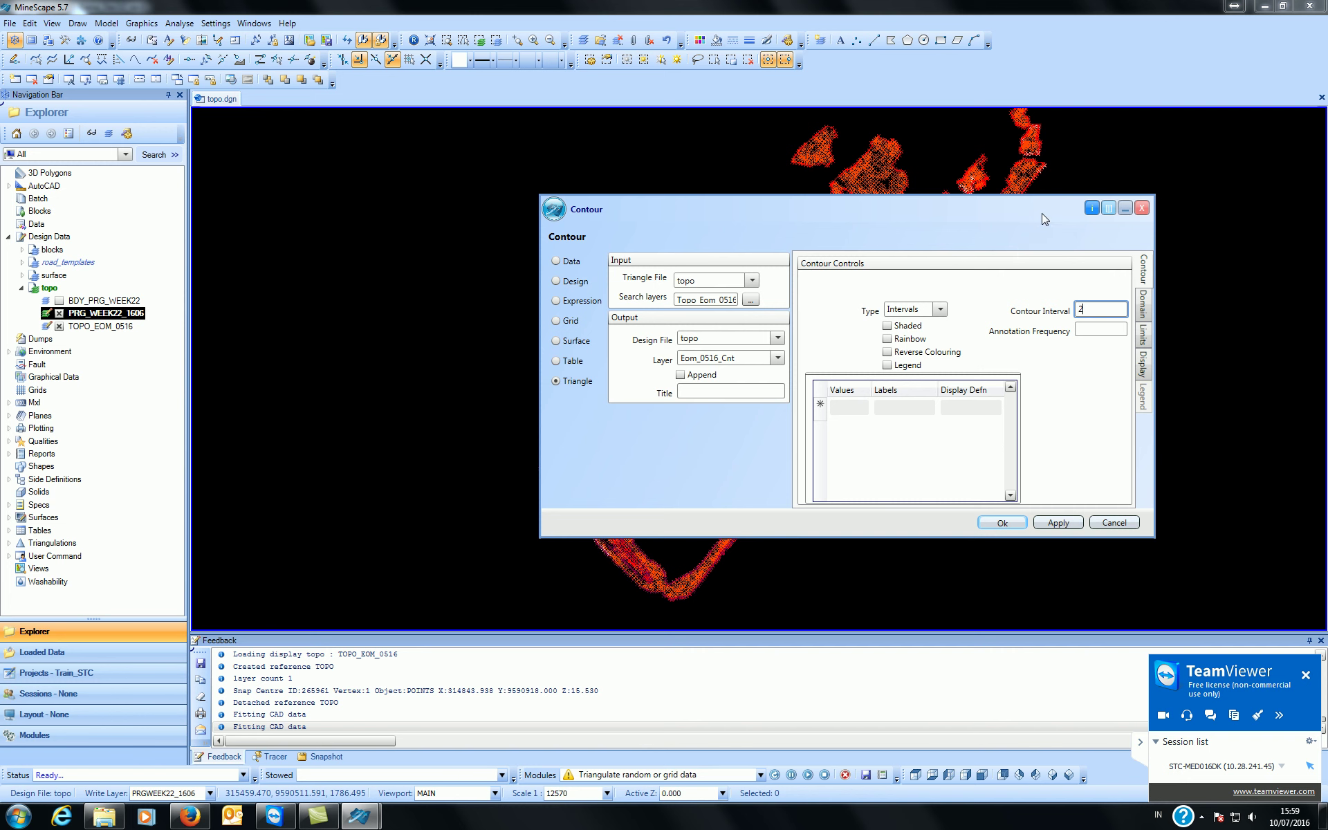
drag(1042, 213, 1052, 226)
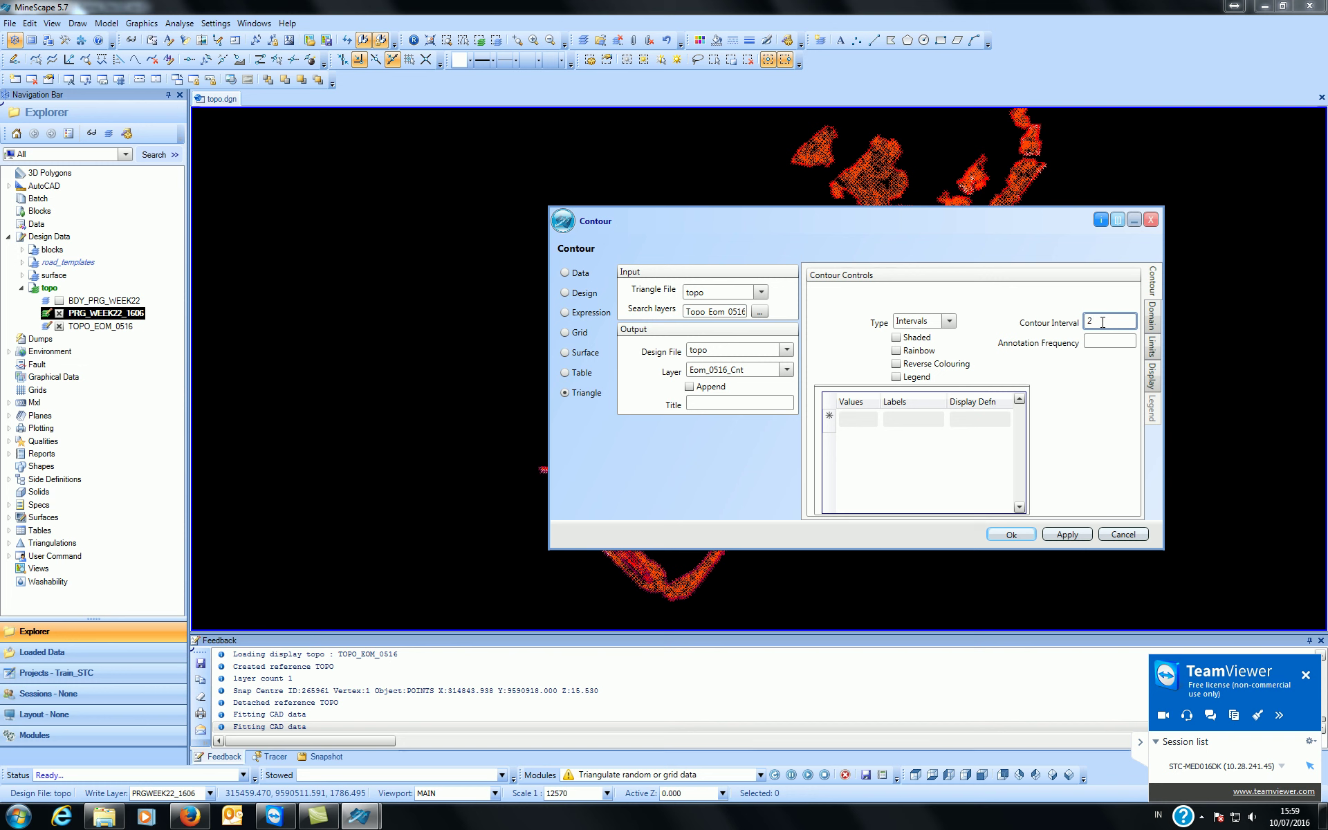
click(1098, 341)
text(5)
- Pick the blue boundary polygon in the drawing as the domain clipping polygon for the contours
click(1148, 320)
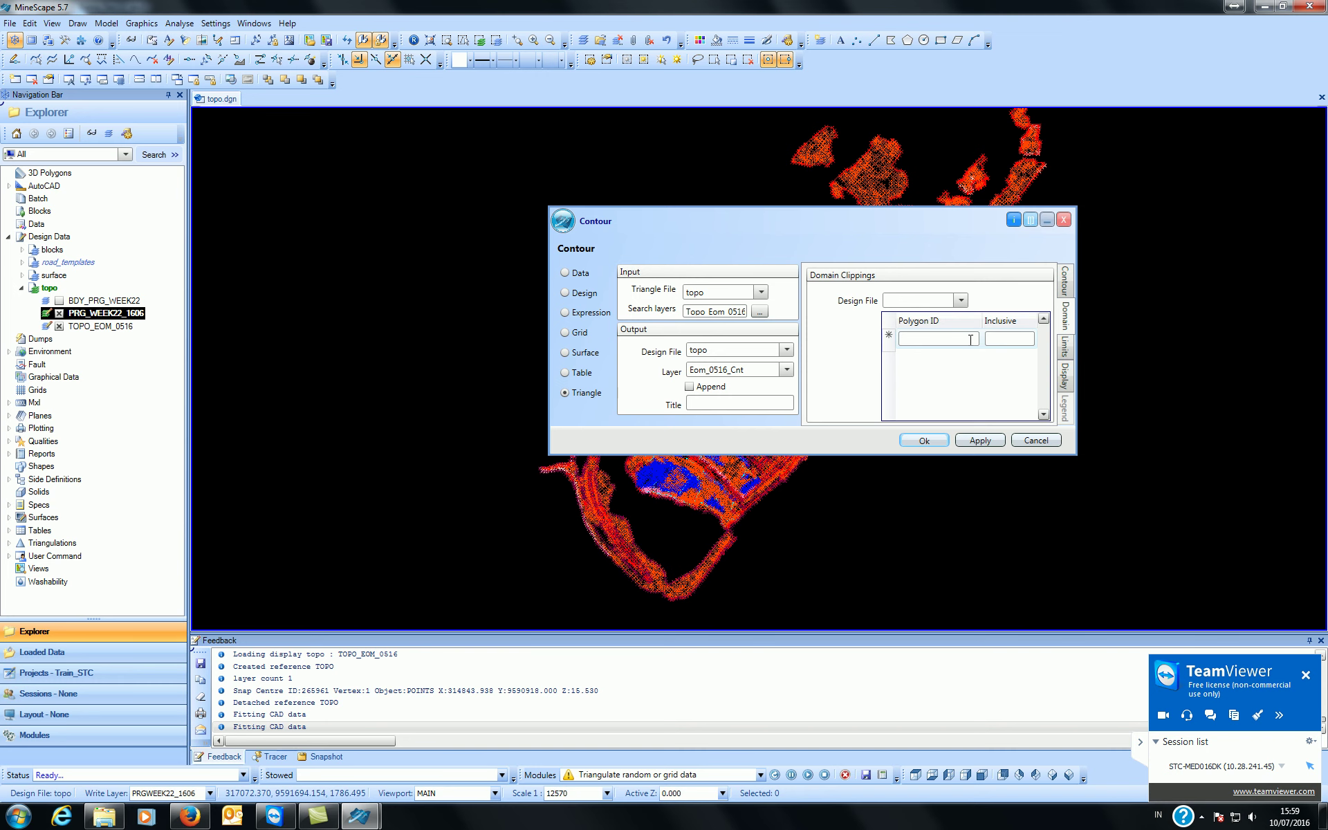
drag(910, 228, 888, 540)
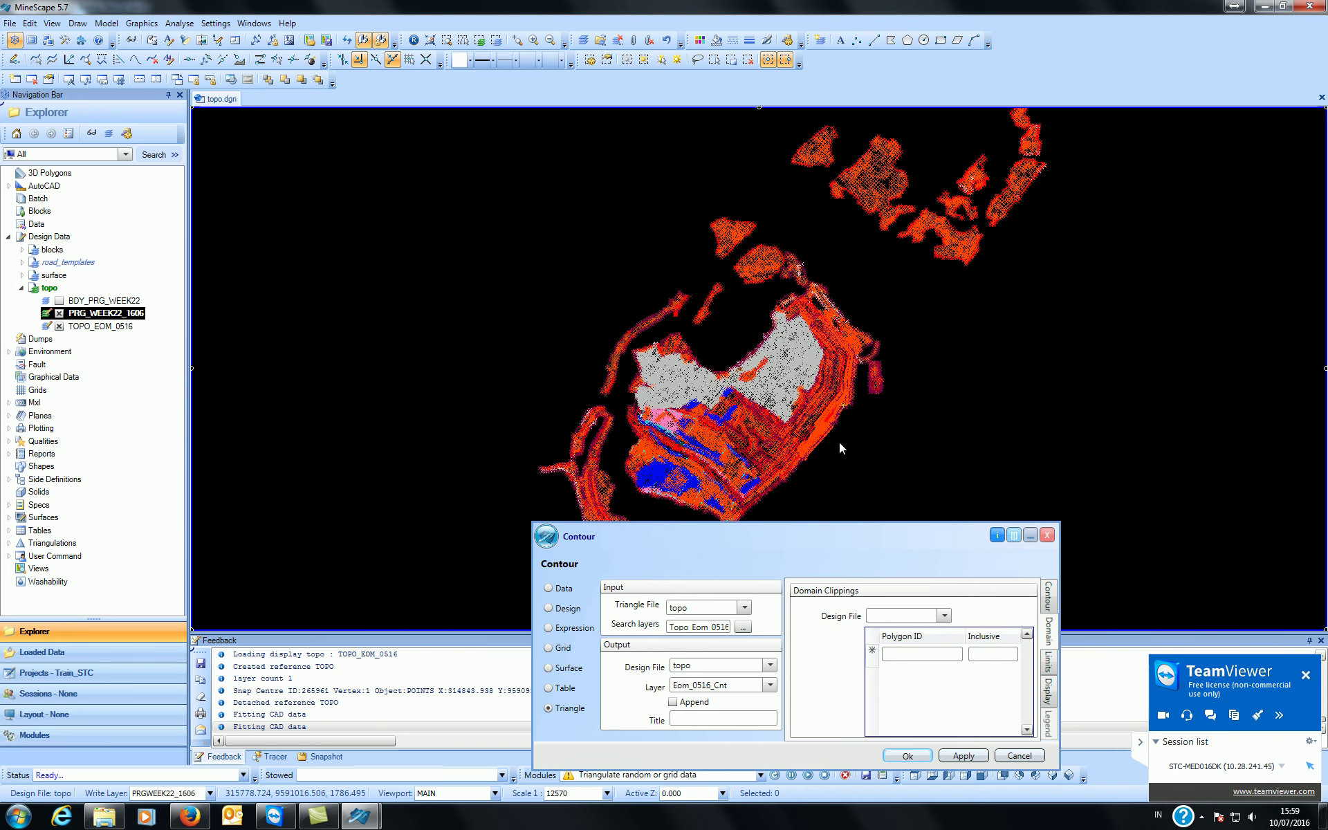
scroll(840, 442, up, 6)
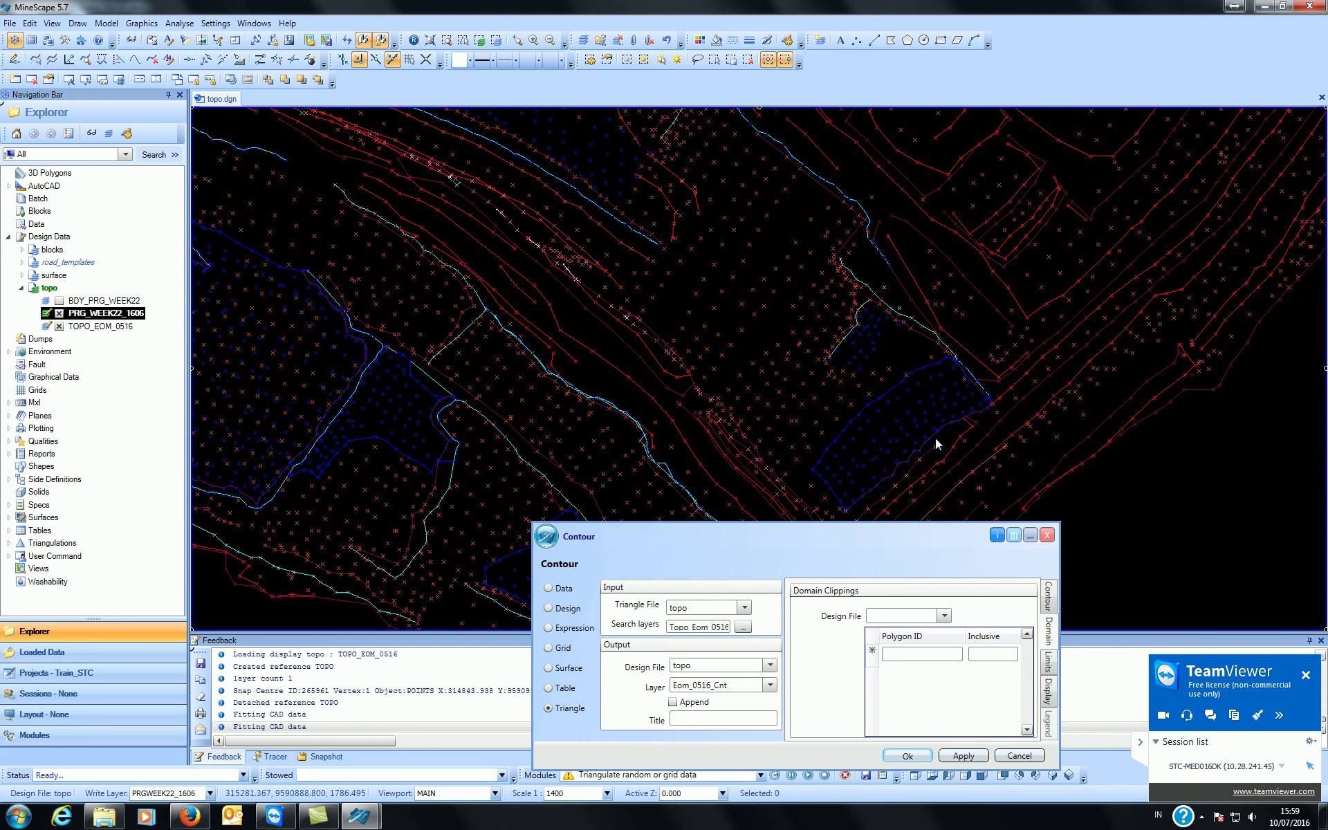
click(952, 654)
right_click(951, 654)
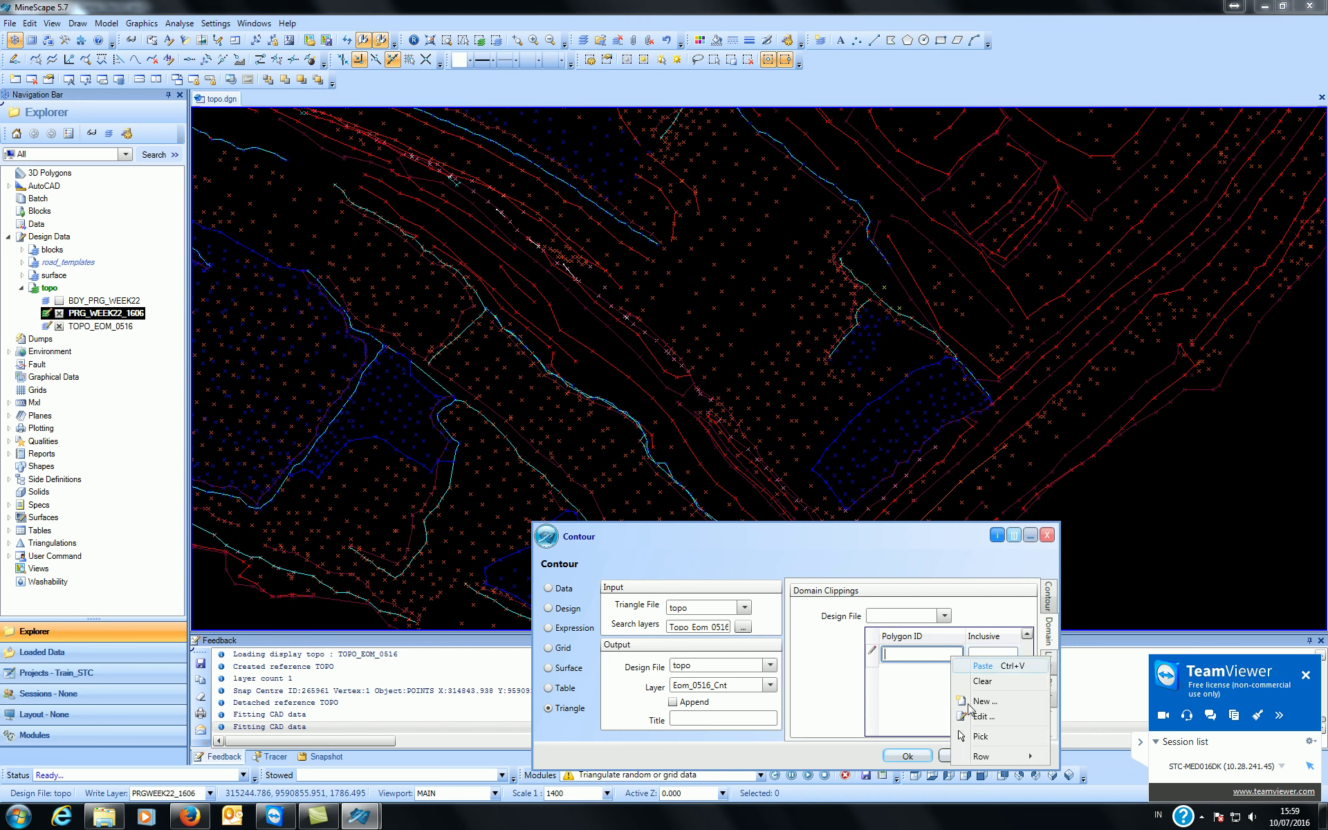
click(980, 737)
scroll(957, 450, up, 3)
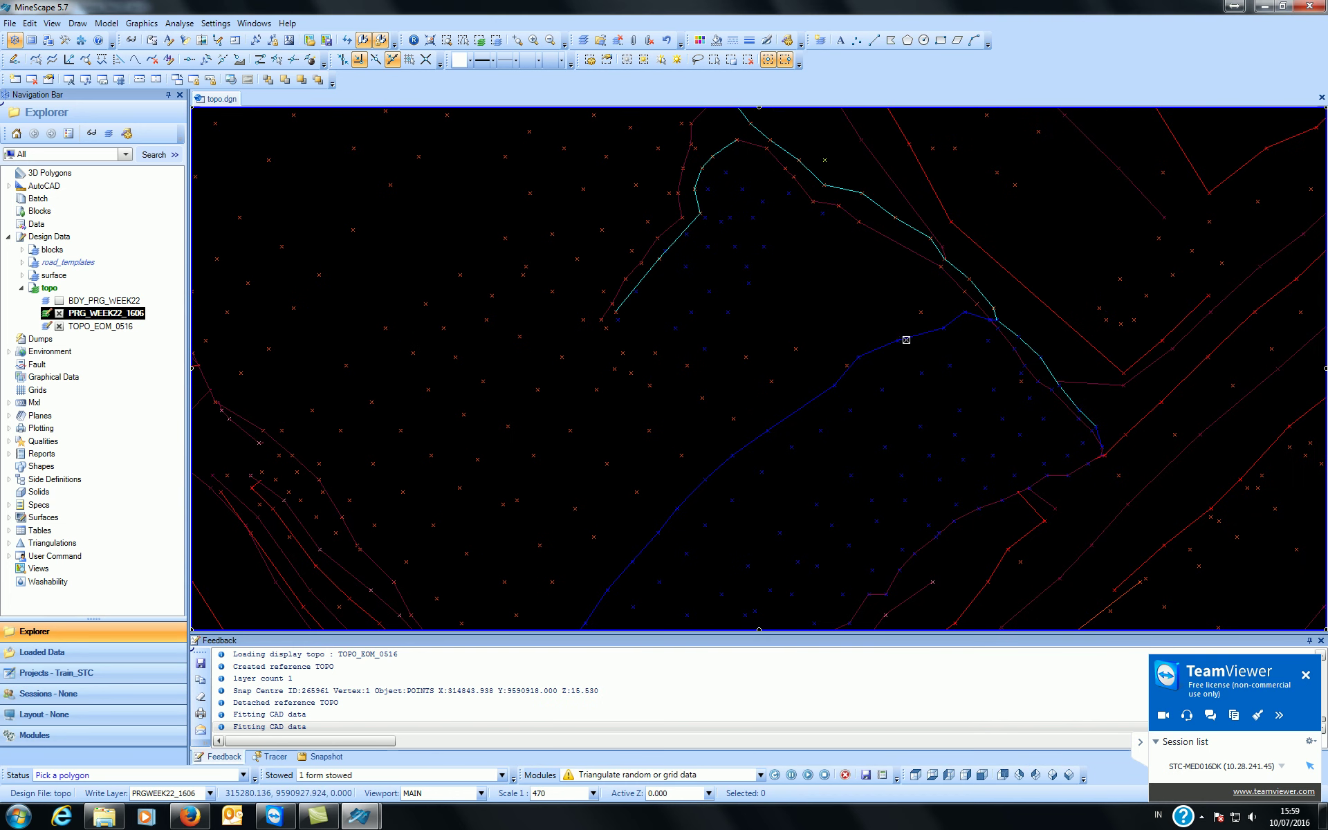
click(909, 337)
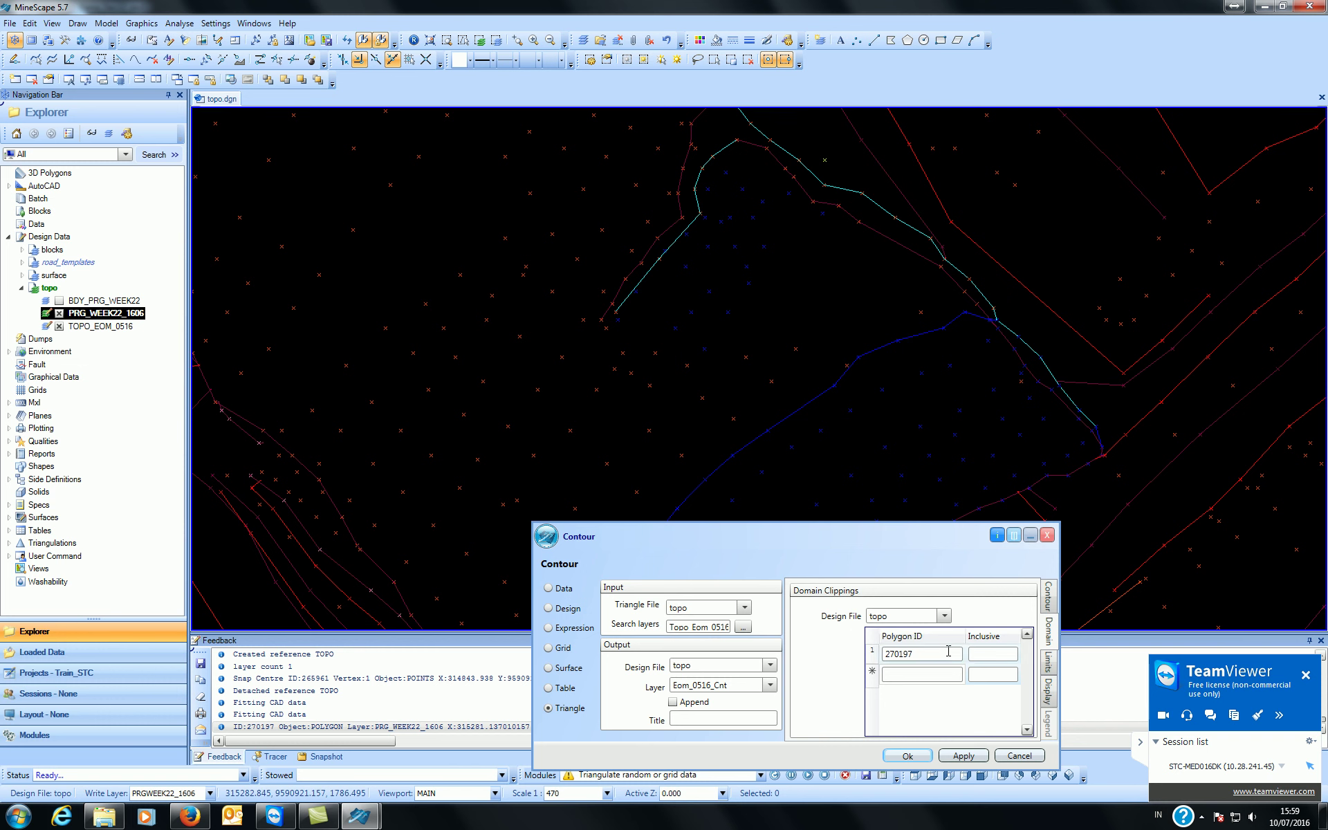
- Remove the picked polygon and clear the design file from the domain clippings
key(Escape)
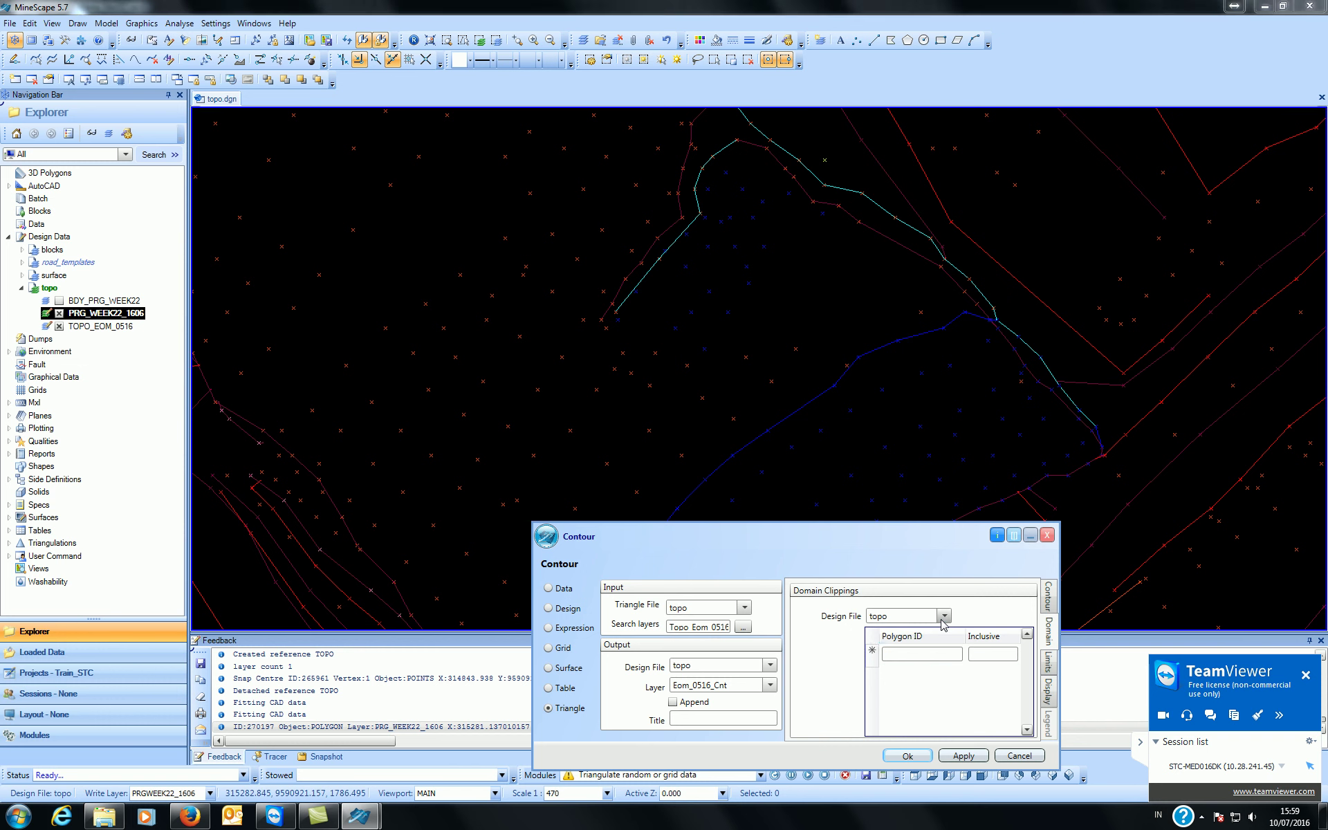
click(928, 621)
key(Delete)
drag(957, 542, 987, 343)
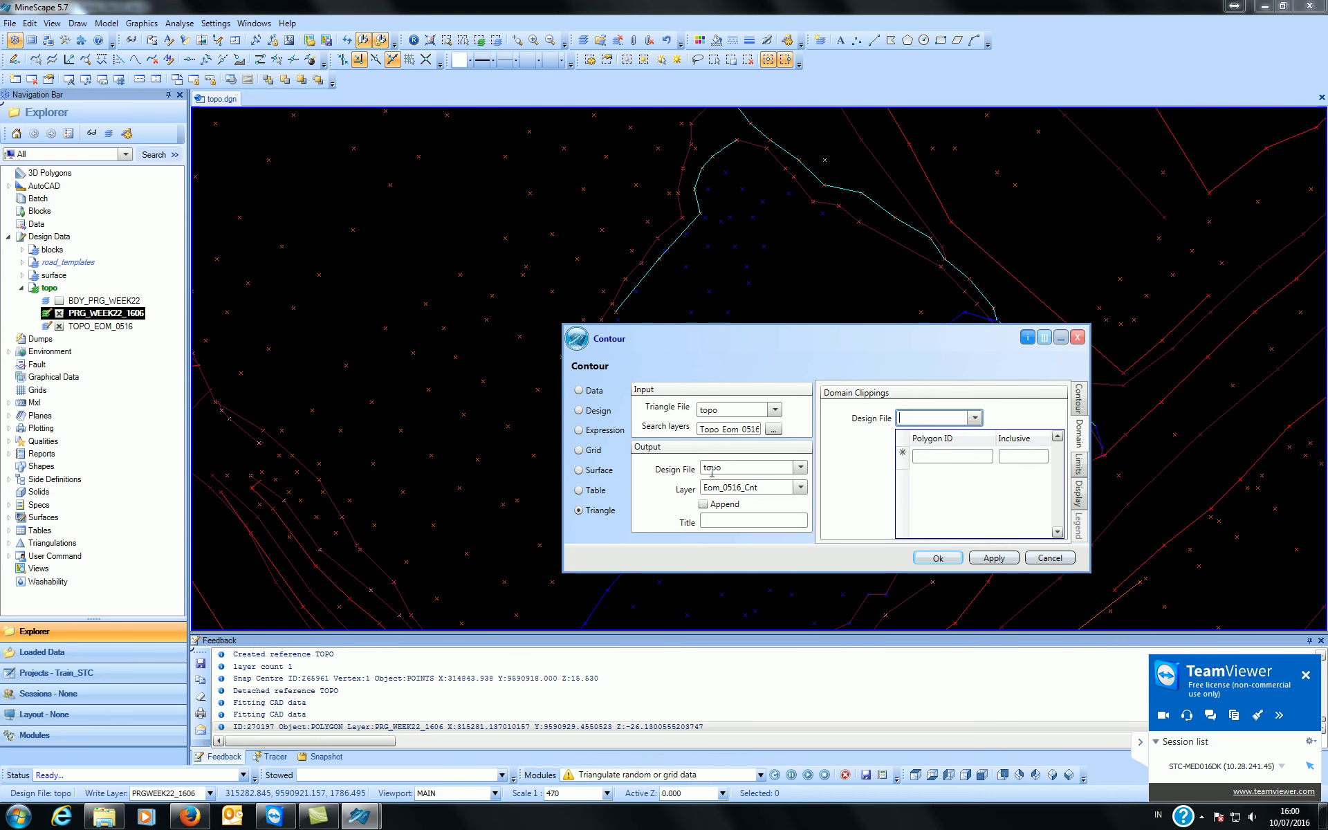
- Look through the sheet specifications available for the contour limits
click(1078, 473)
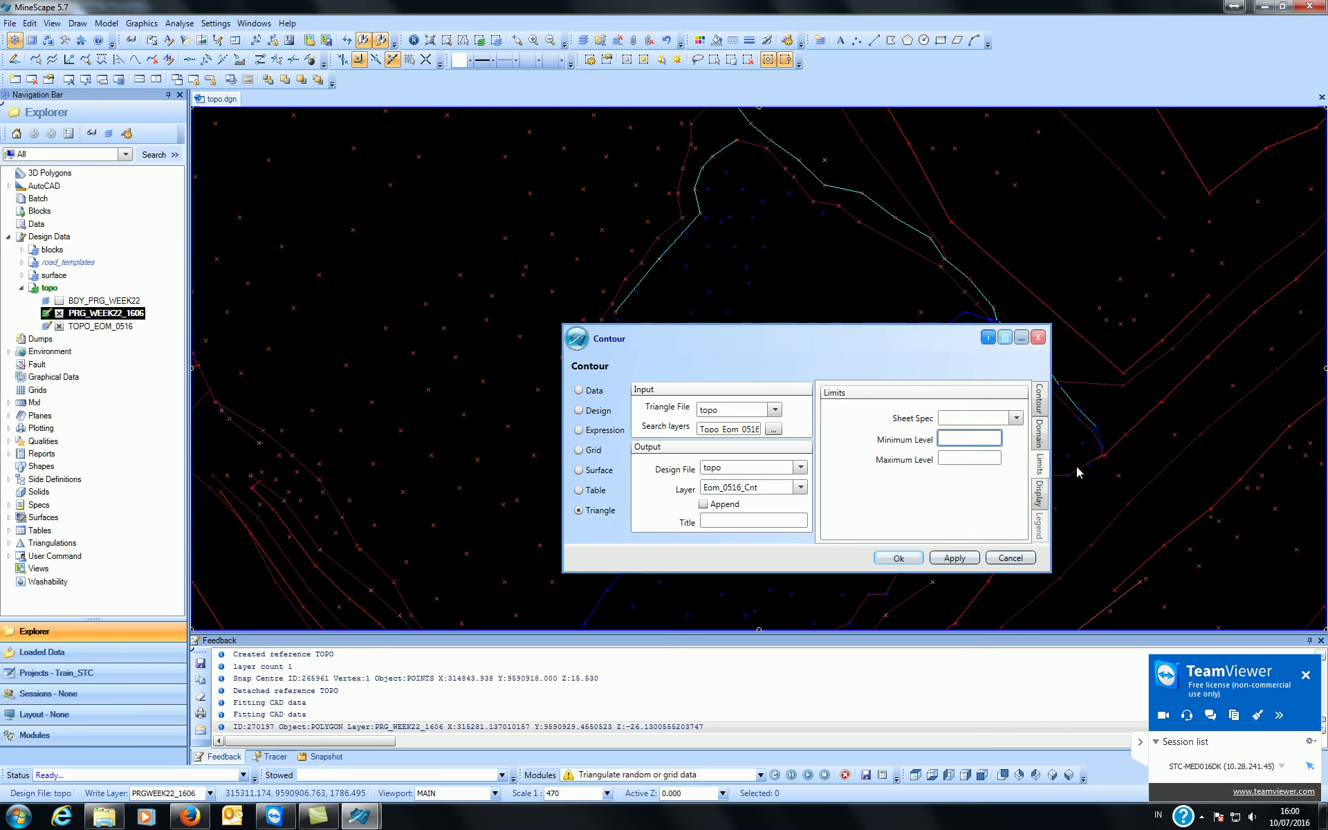
click(1015, 419)
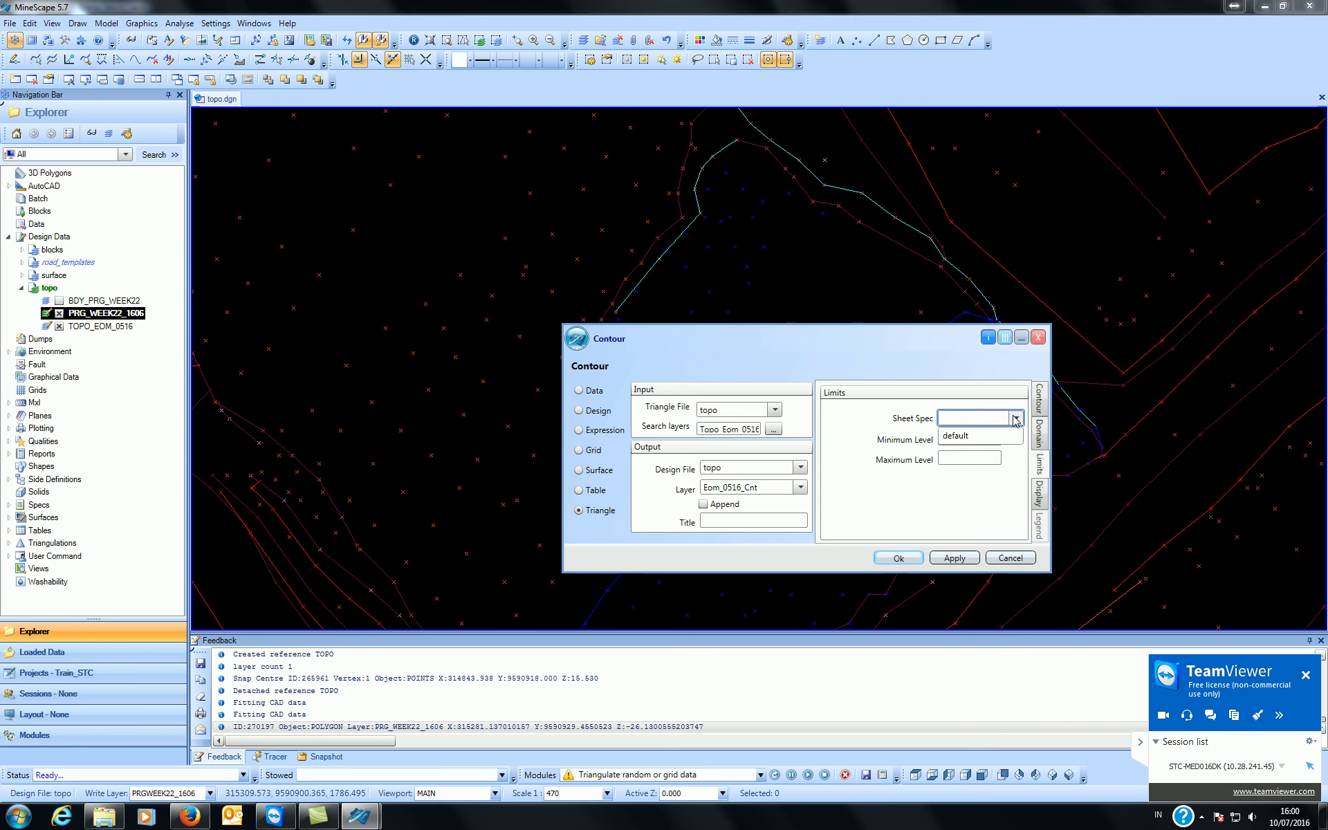
click(1015, 418)
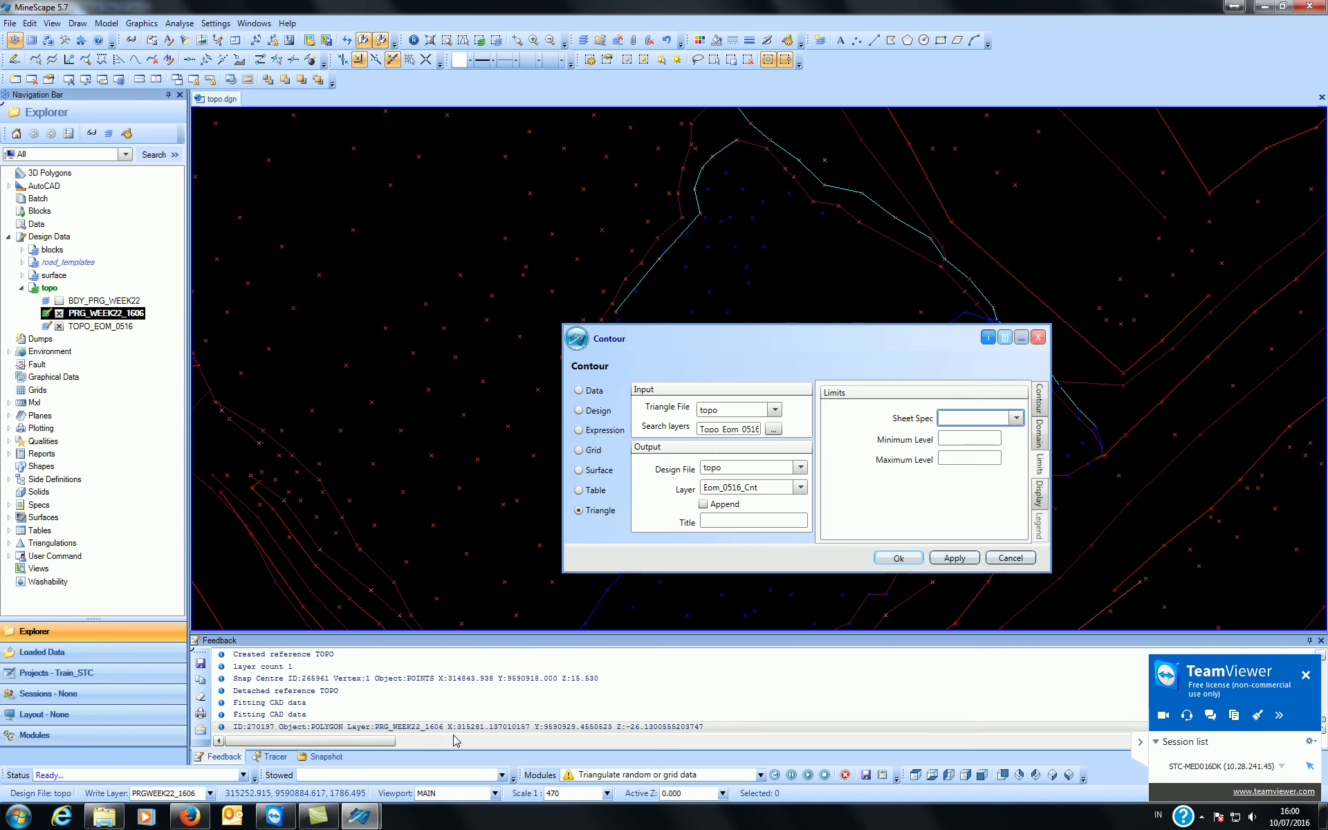
- Check the sheet specifications offered for contour limits in the Rama_Dec12_rev1 MineScape session, and return to the topo session
mouse_move(359, 816)
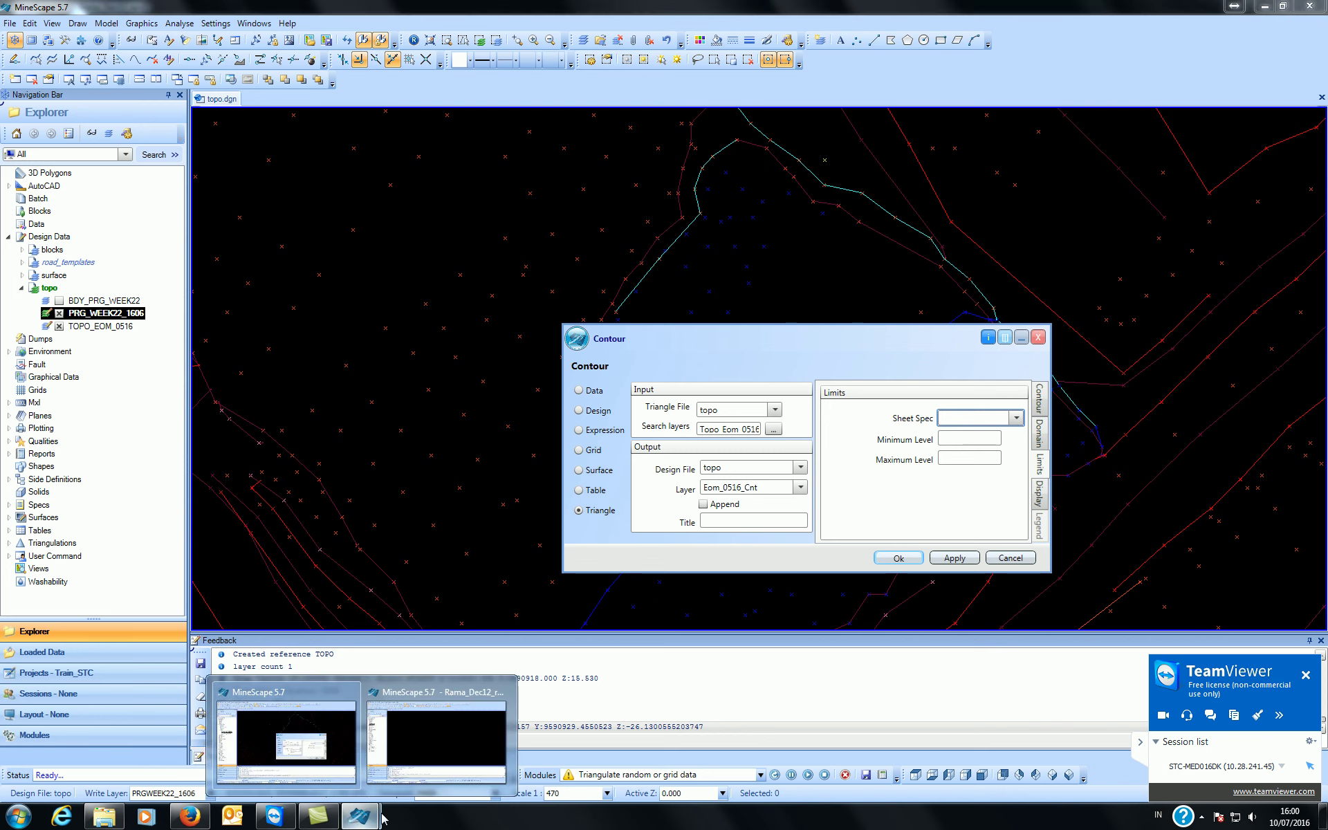
mouse_move(385, 733)
click(436, 729)
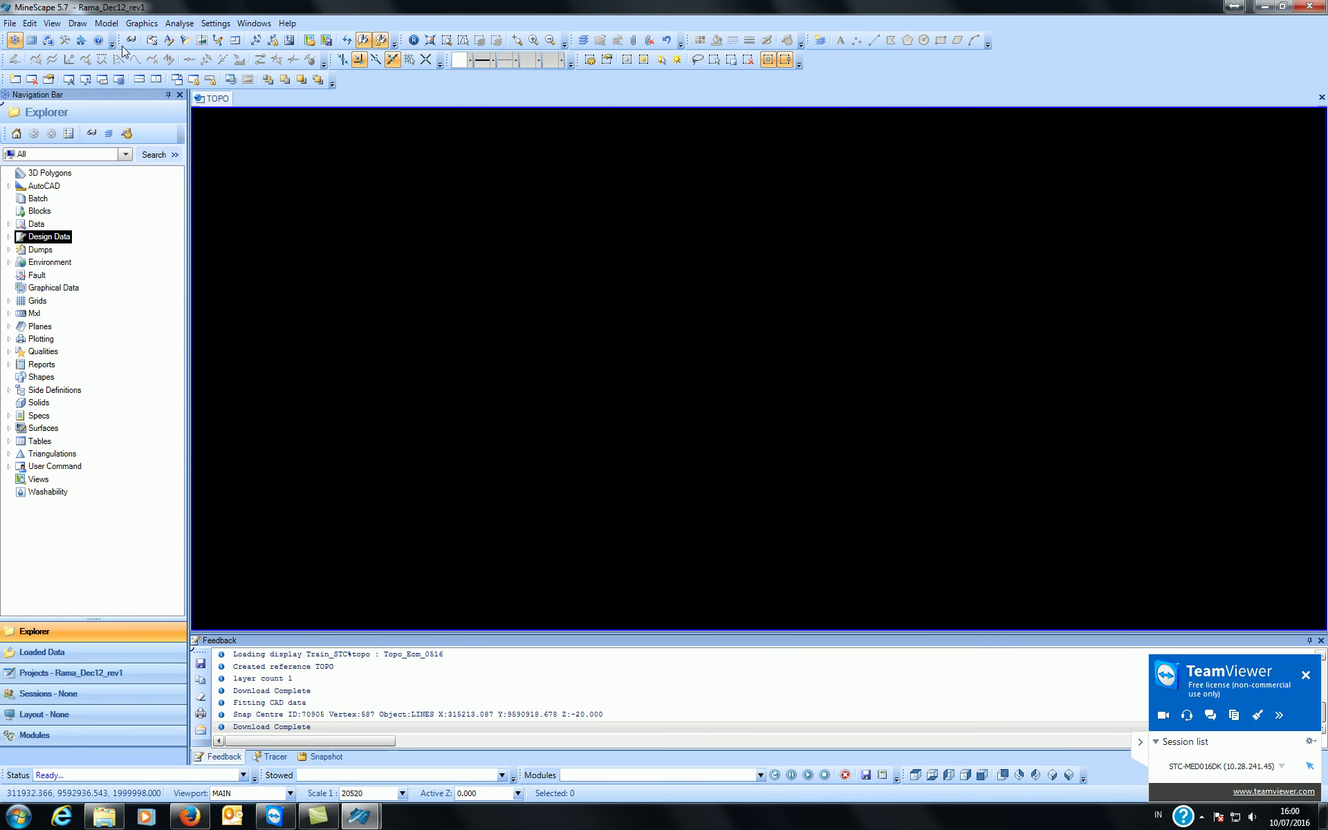
click(142, 23)
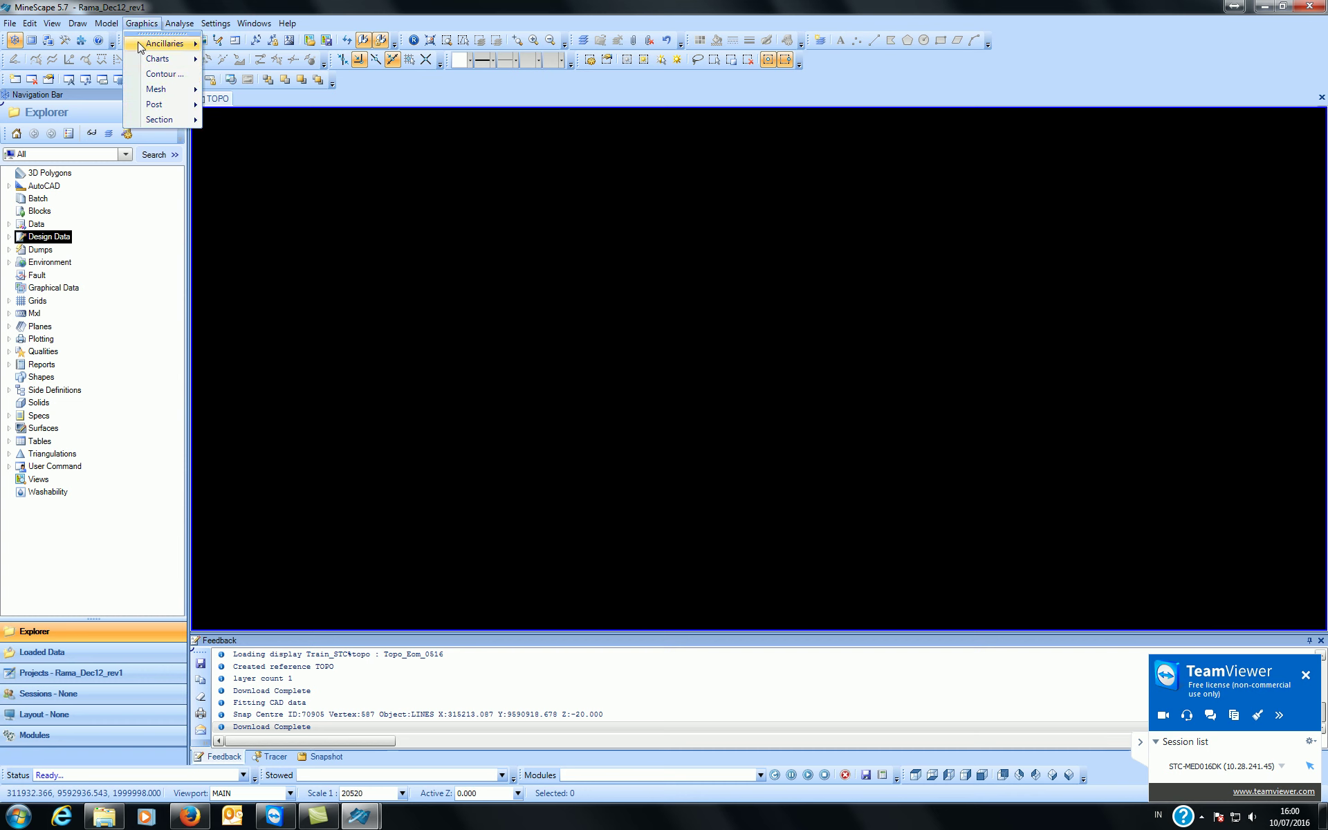
click(176, 76)
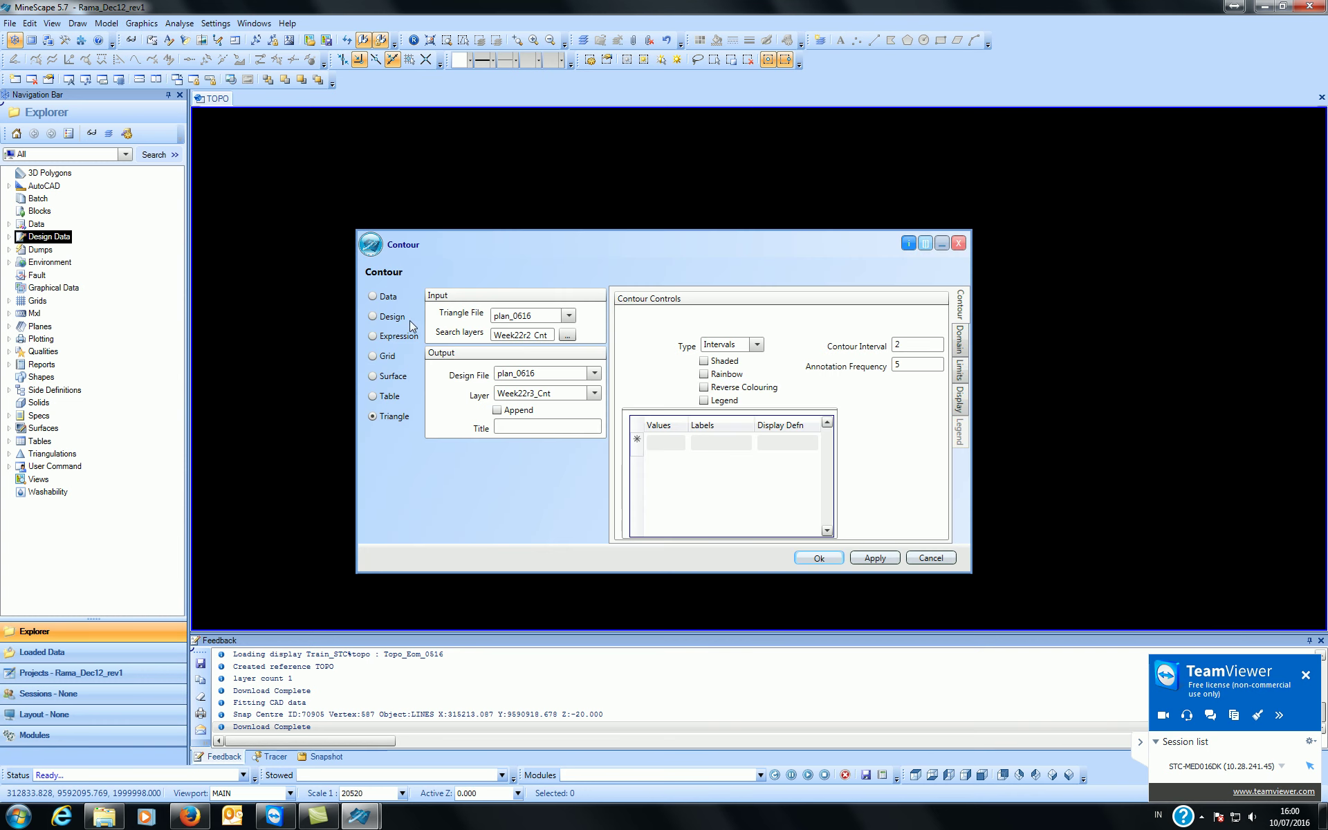
click(959, 372)
click(810, 329)
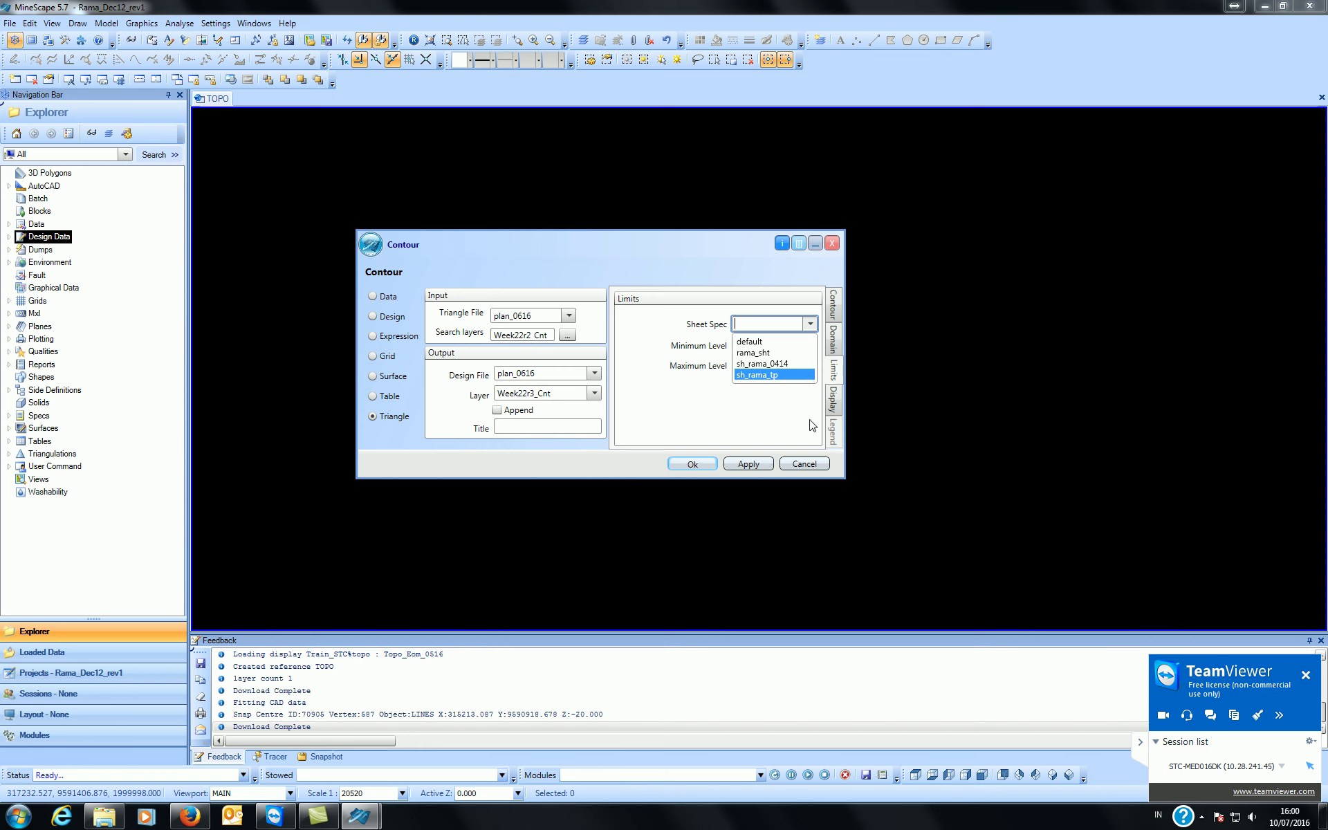
click(806, 462)
mouse_move(366, 821)
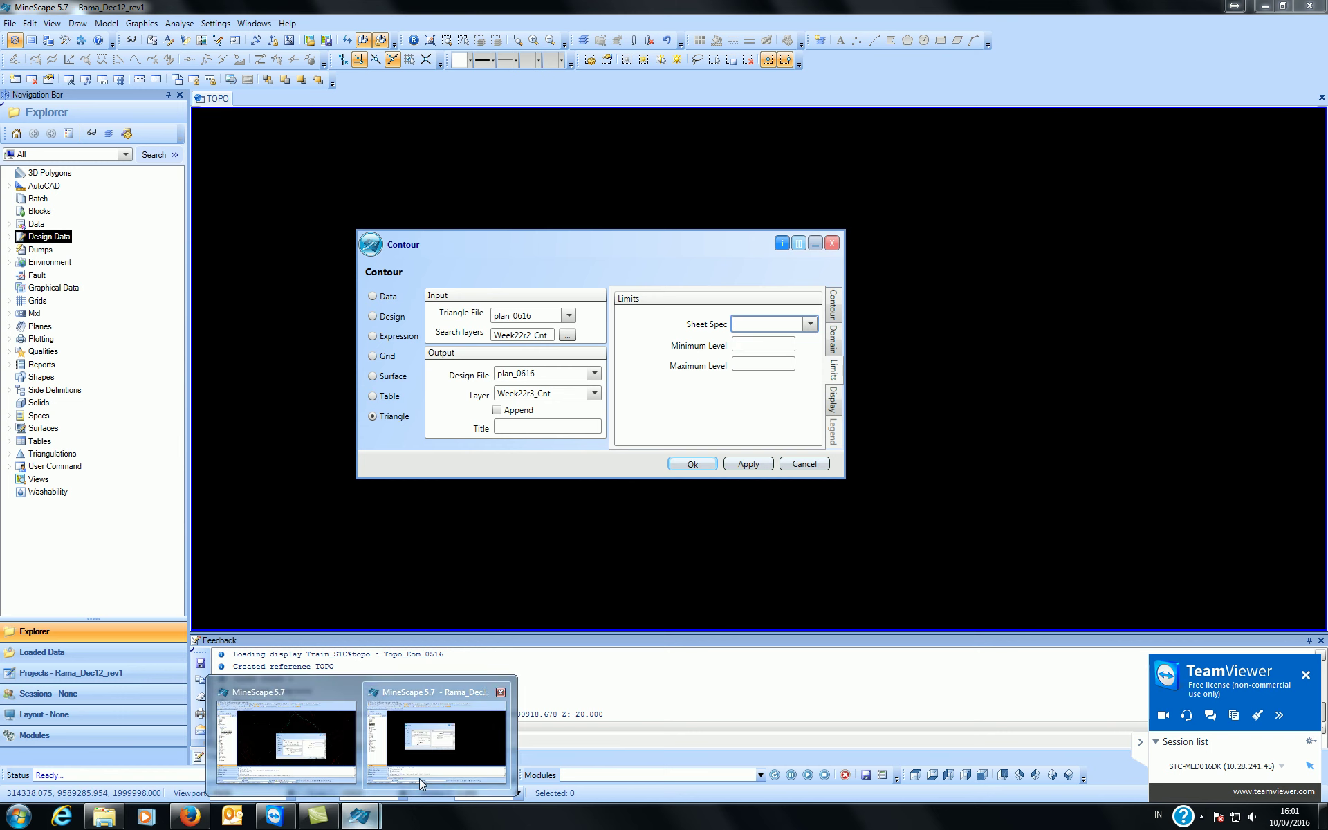
click(286, 734)
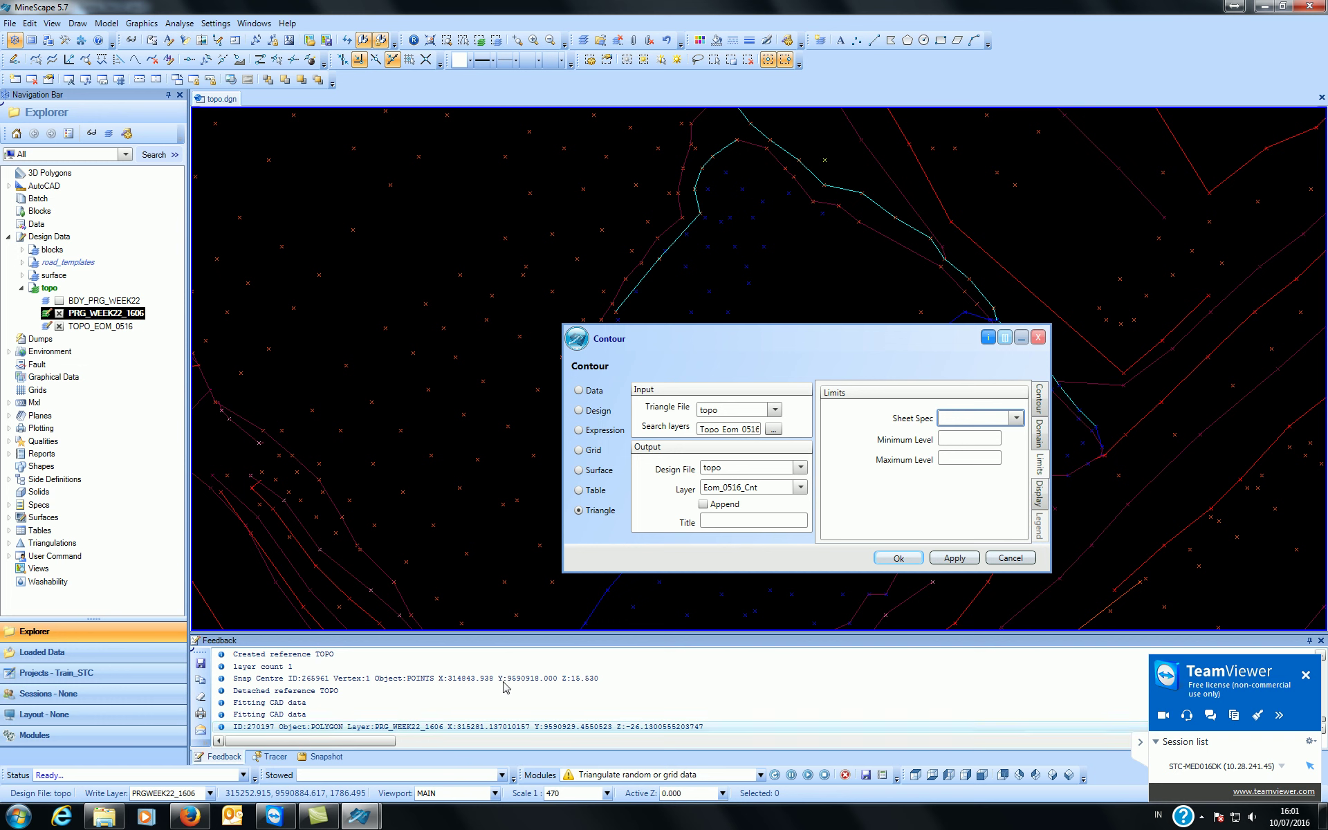
- Look over the minimum and maximum level entries of the contour limits
click(964, 438)
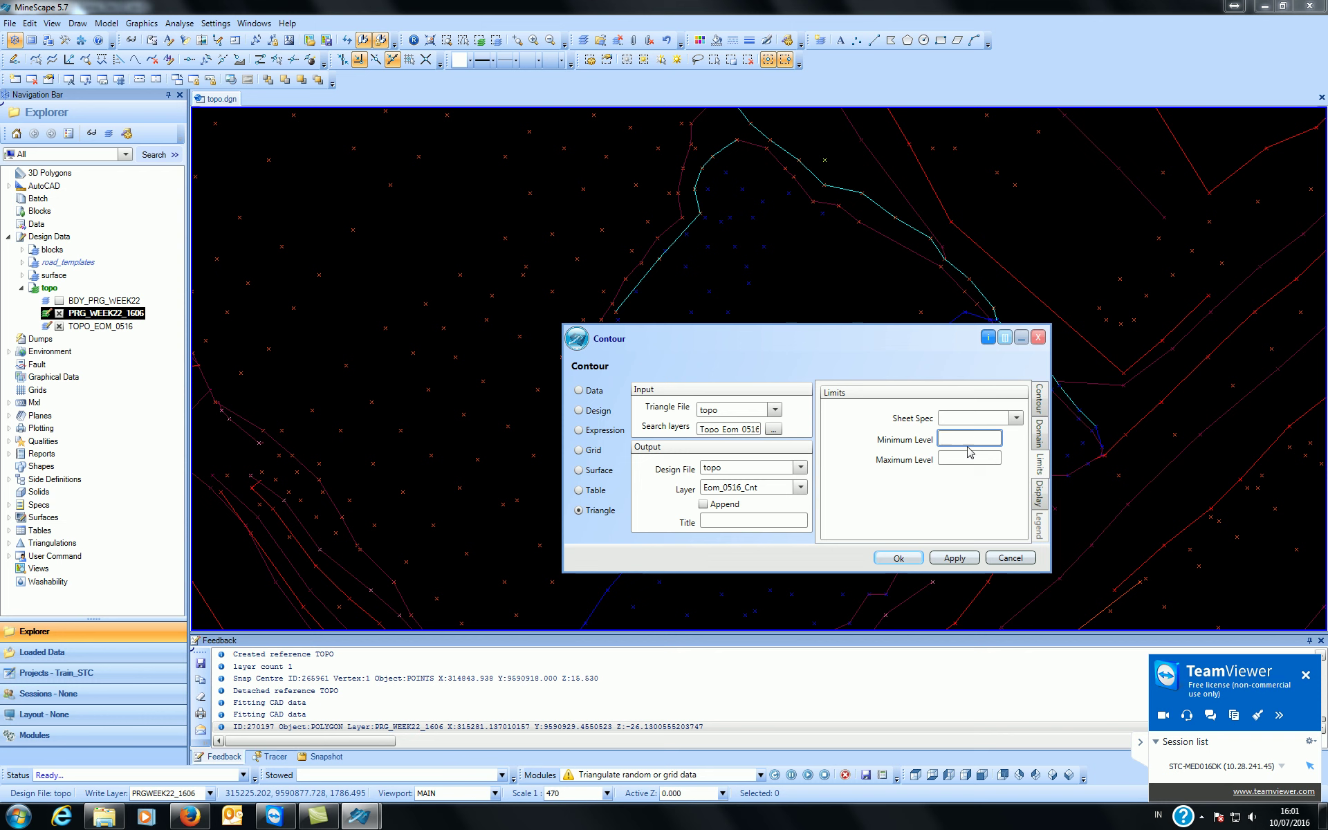
click(965, 458)
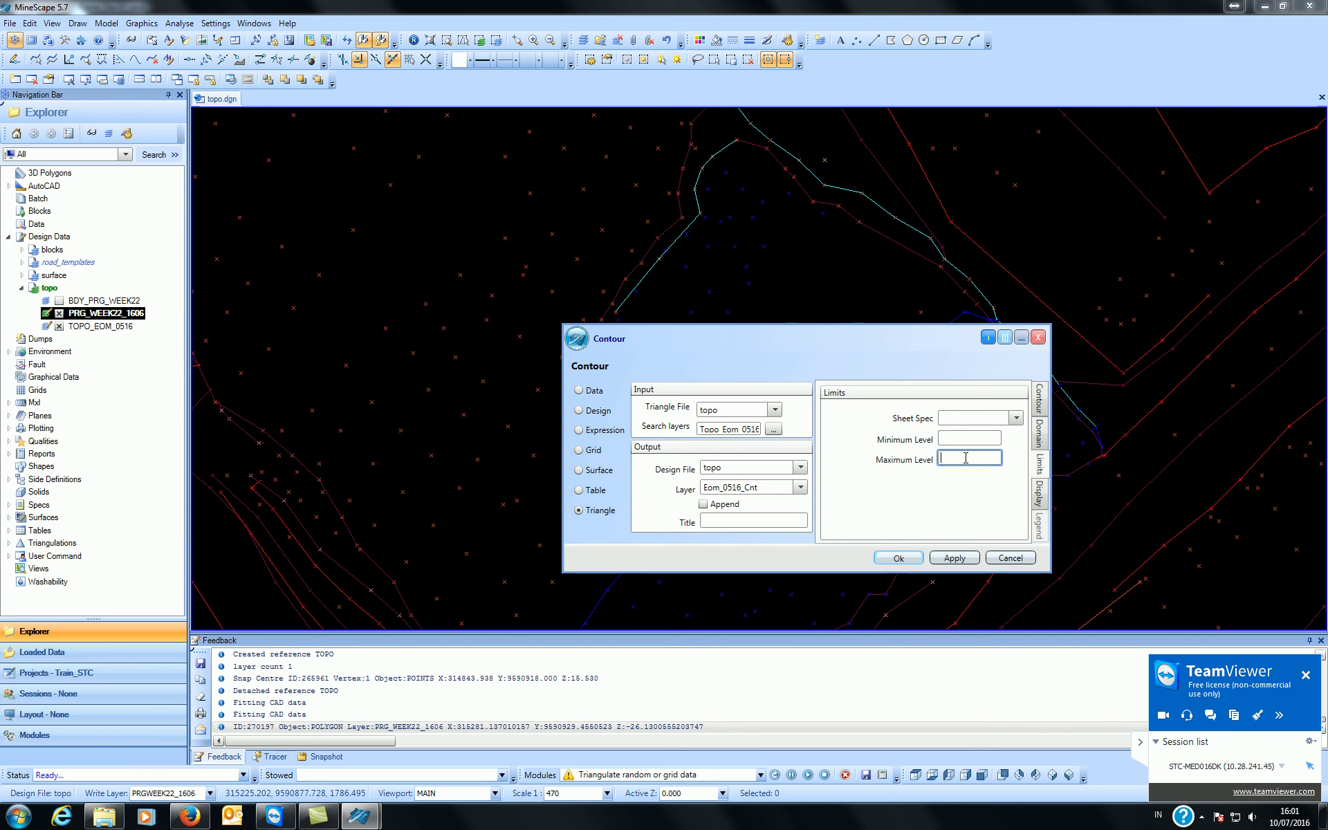
click(966, 436)
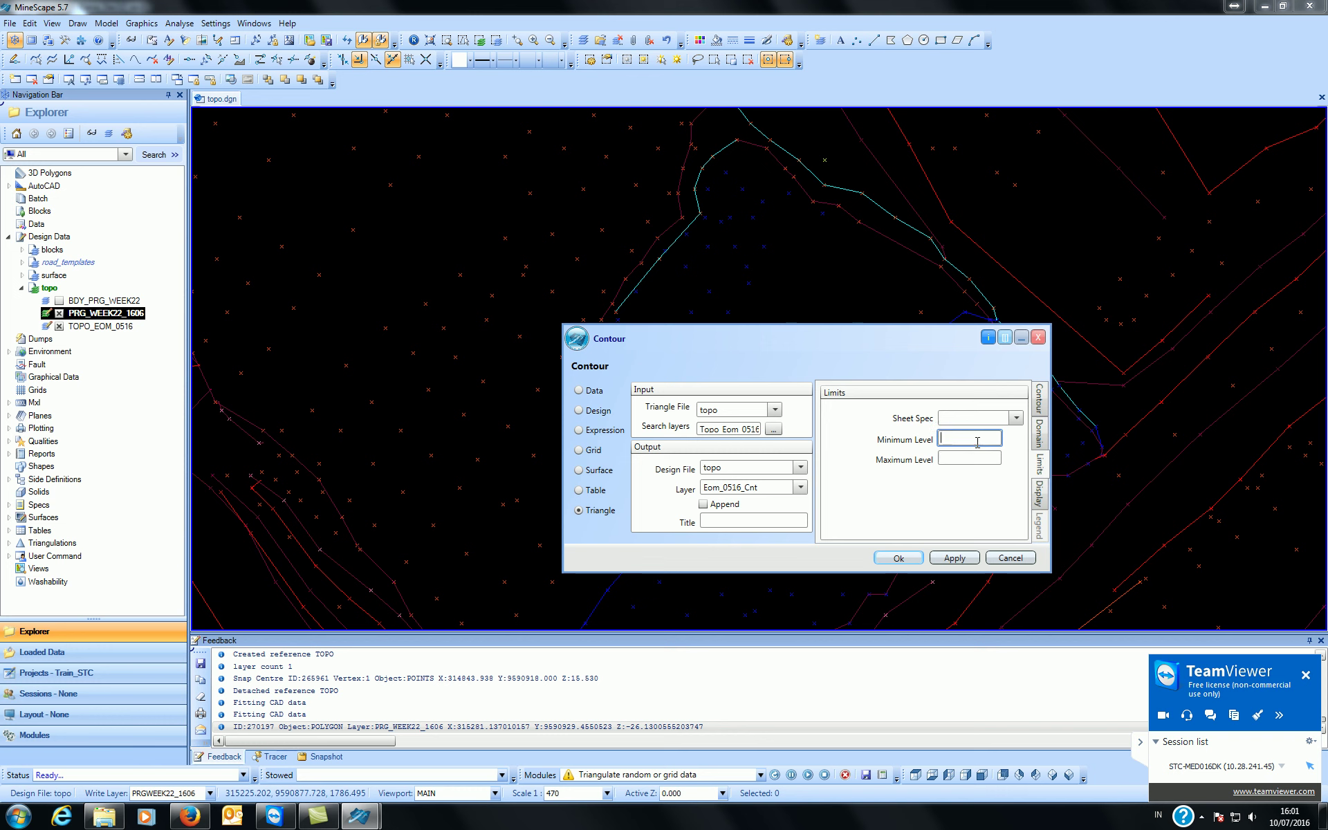
- Set the contour display definitions to green for major contours and grey for minor contours
click(1040, 493)
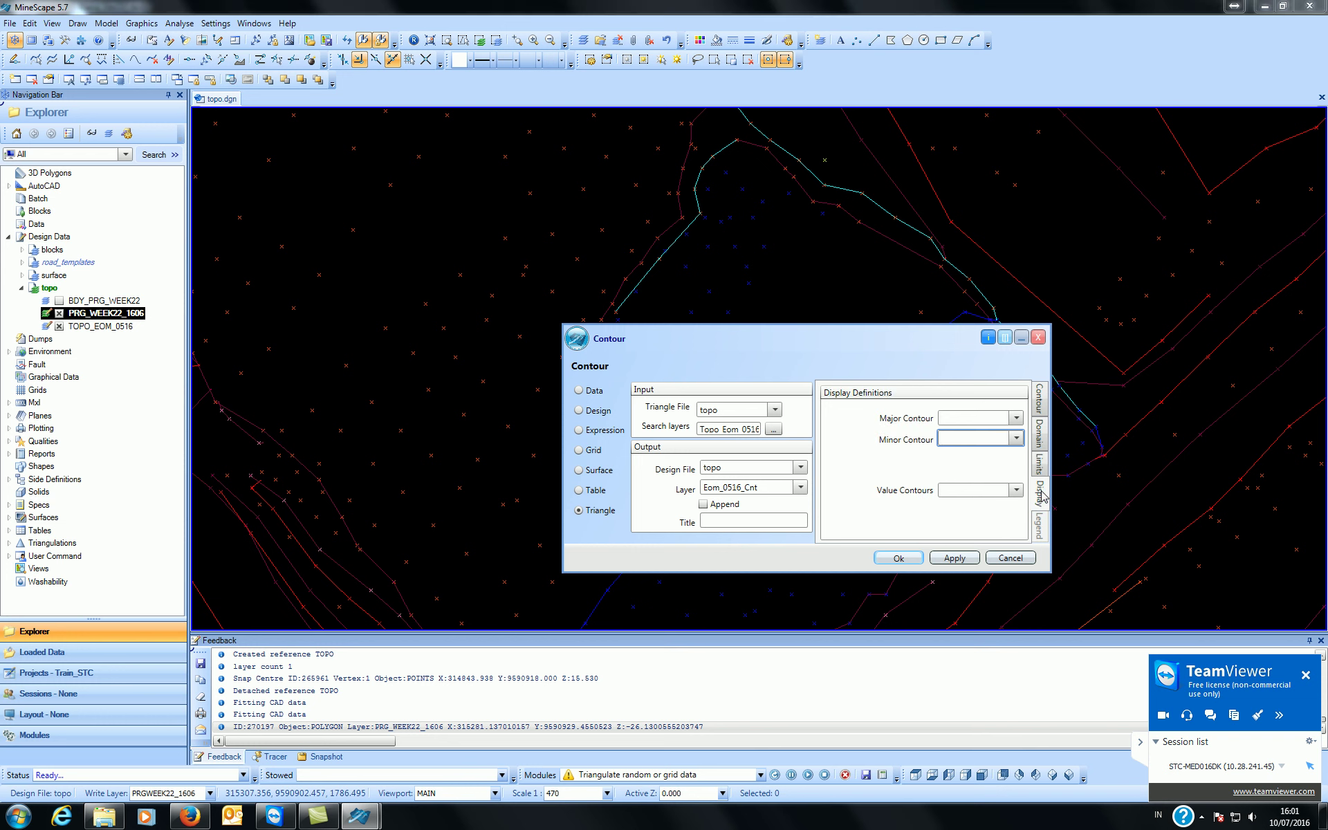
click(984, 418)
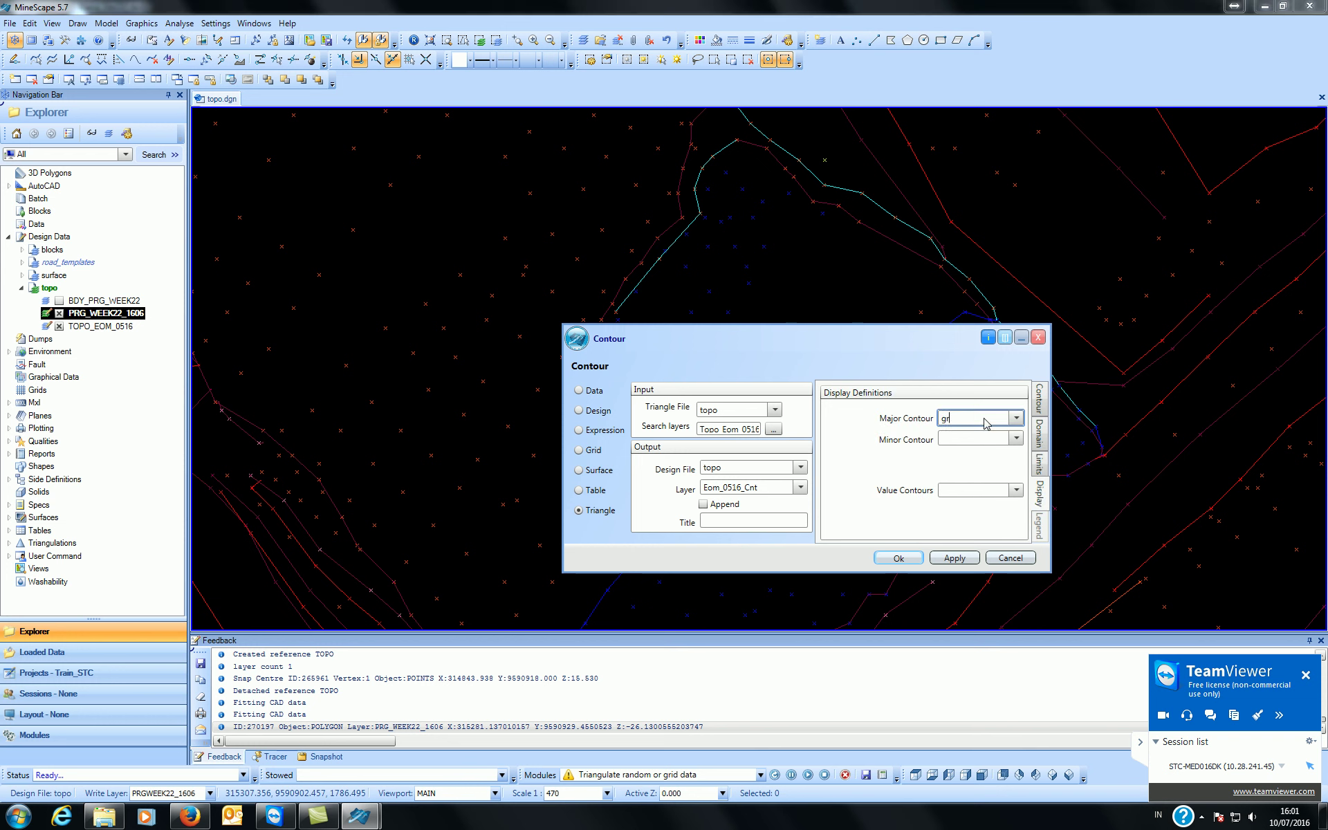
text(green)
click(990, 440)
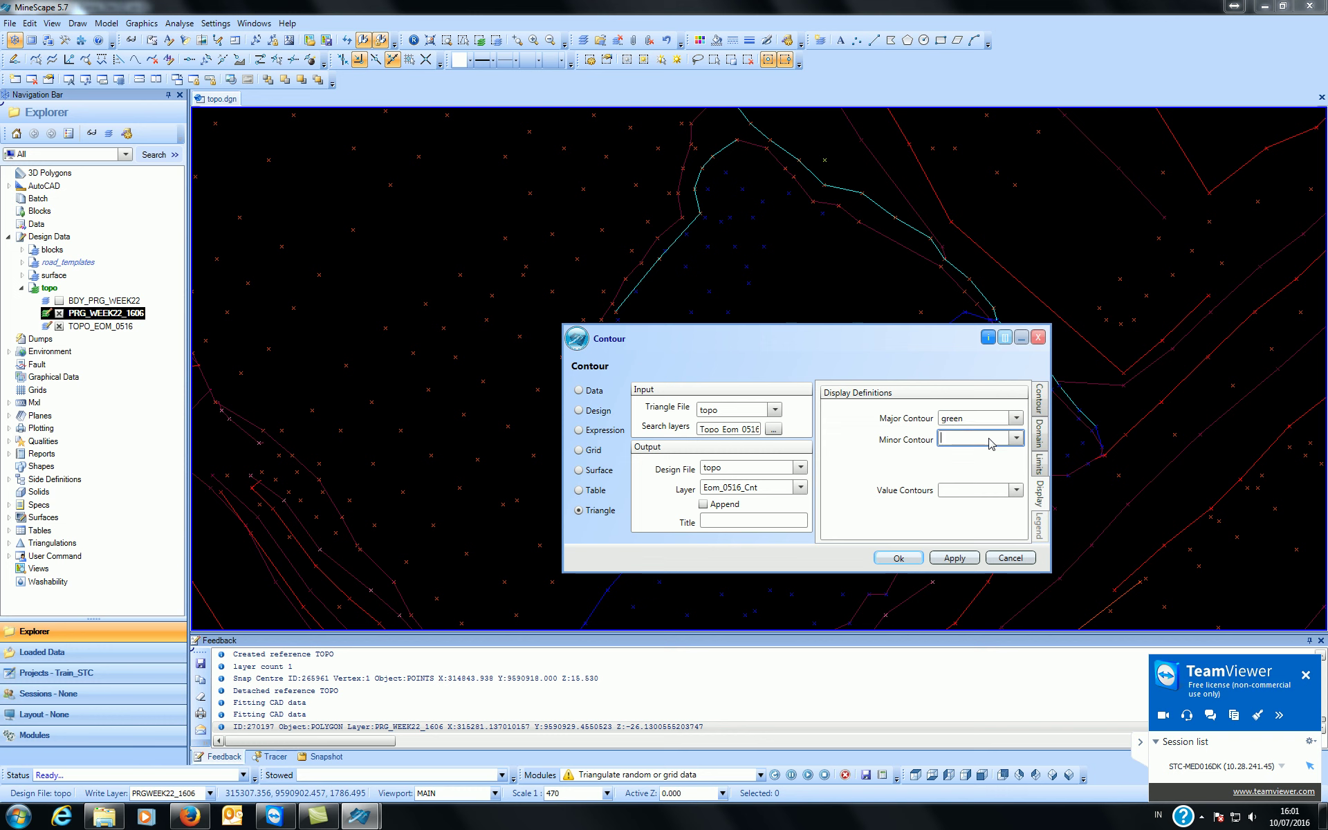
text(grey)
click(1015, 418)
click(957, 419)
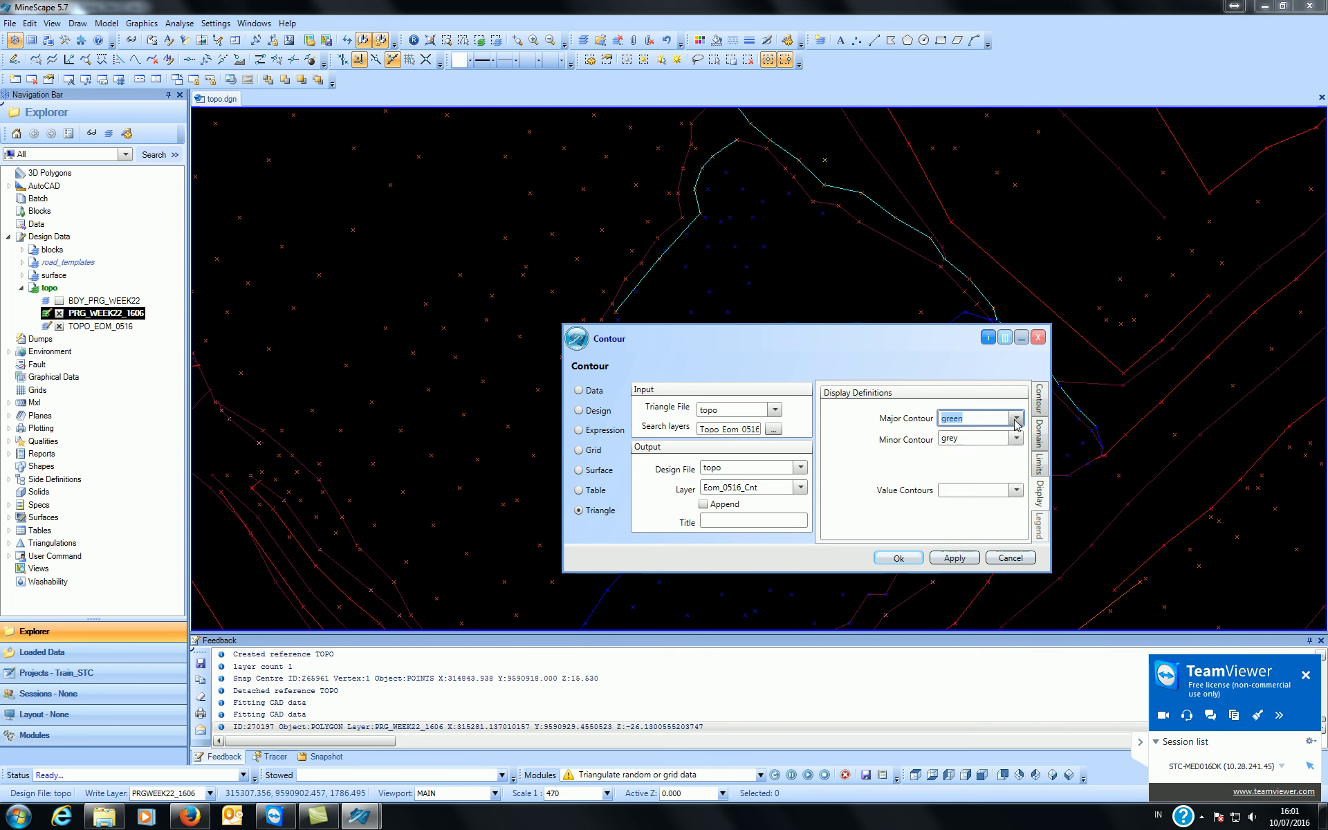
click(966, 439)
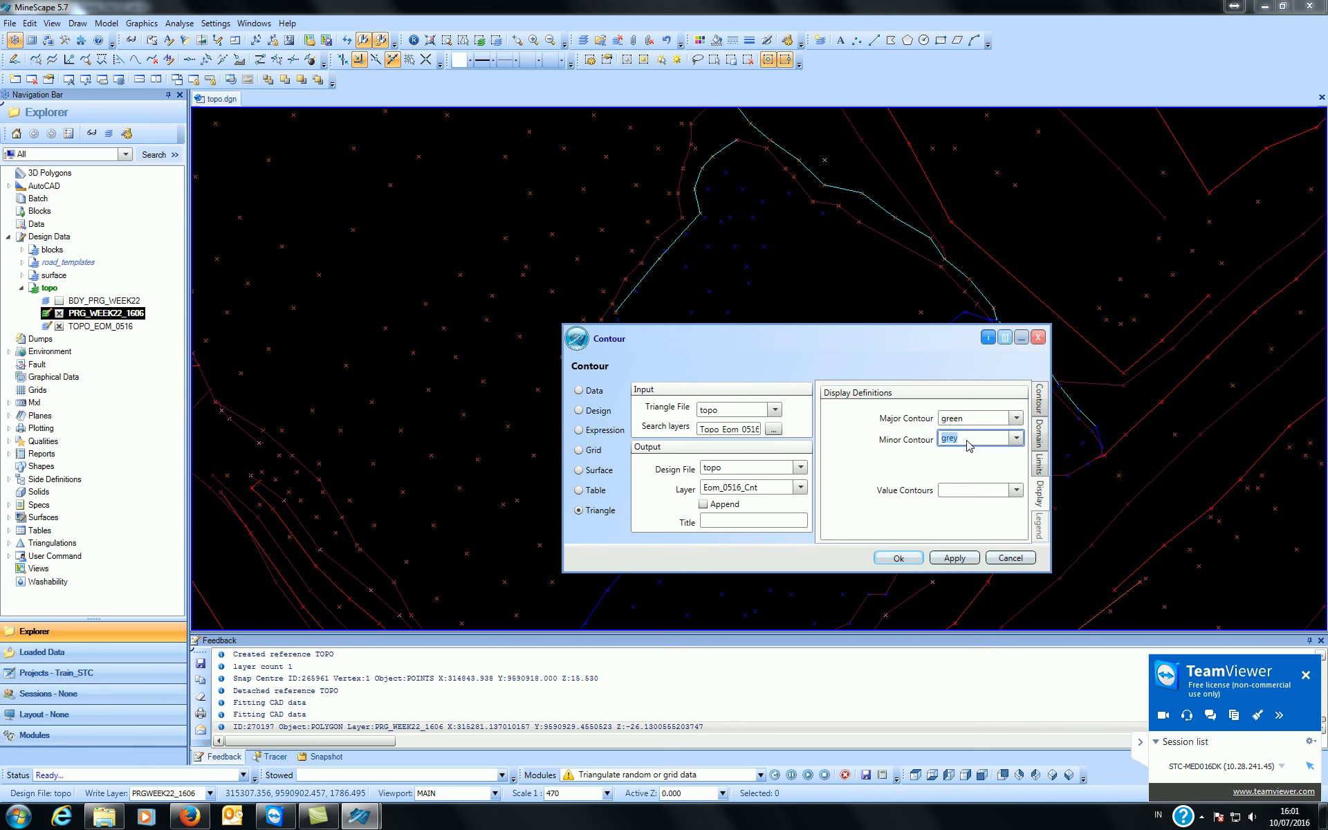
click(1015, 490)
click(1015, 489)
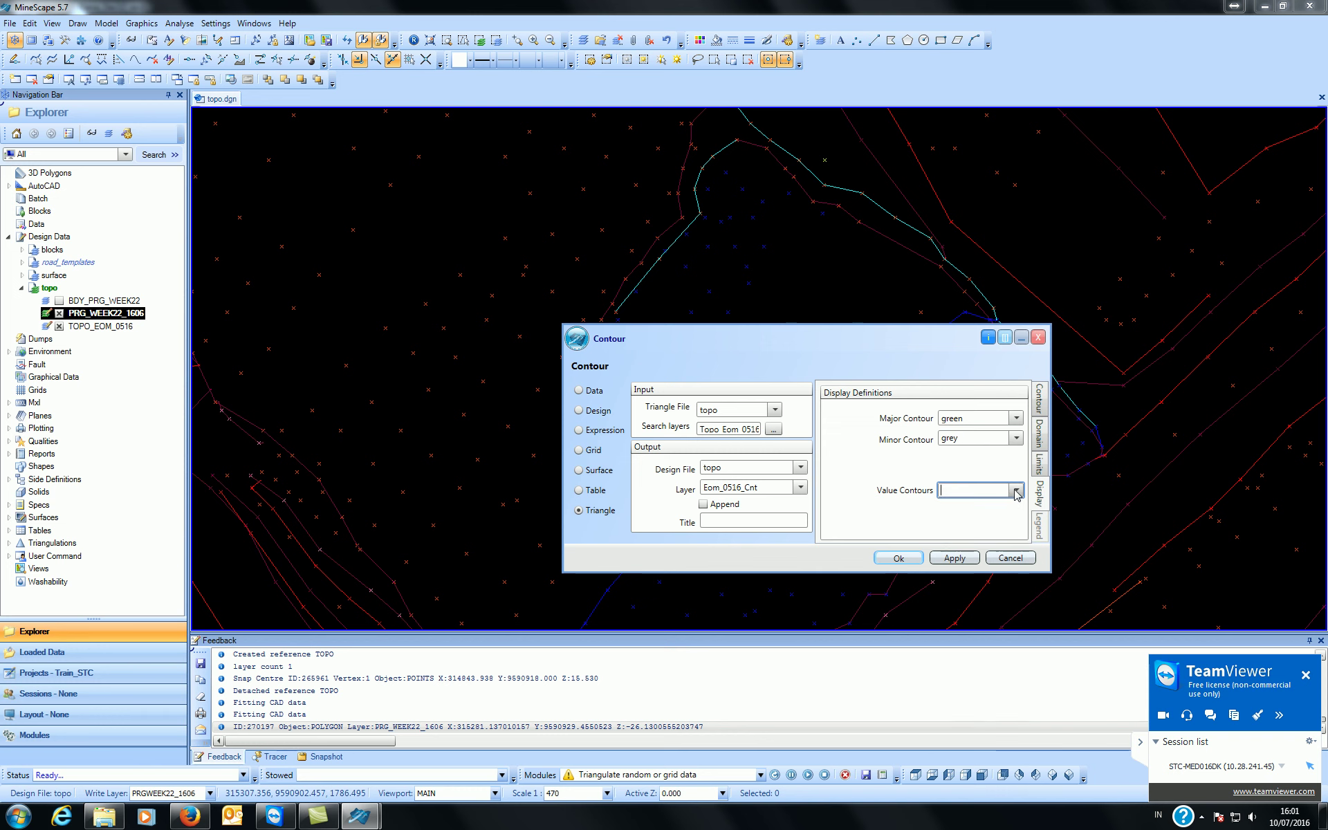
- Switch the contour type to Values and back to Intervals
click(1035, 415)
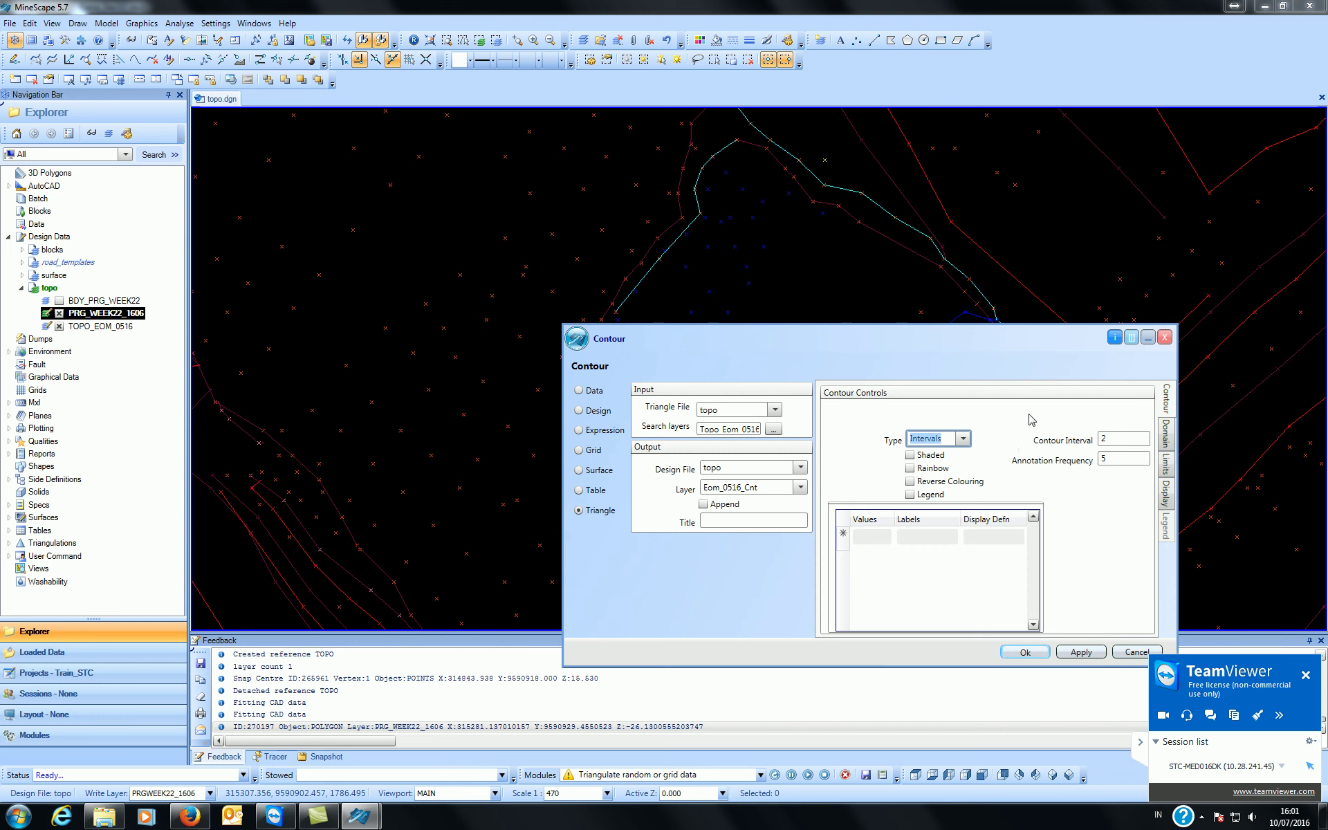
click(963, 439)
click(961, 468)
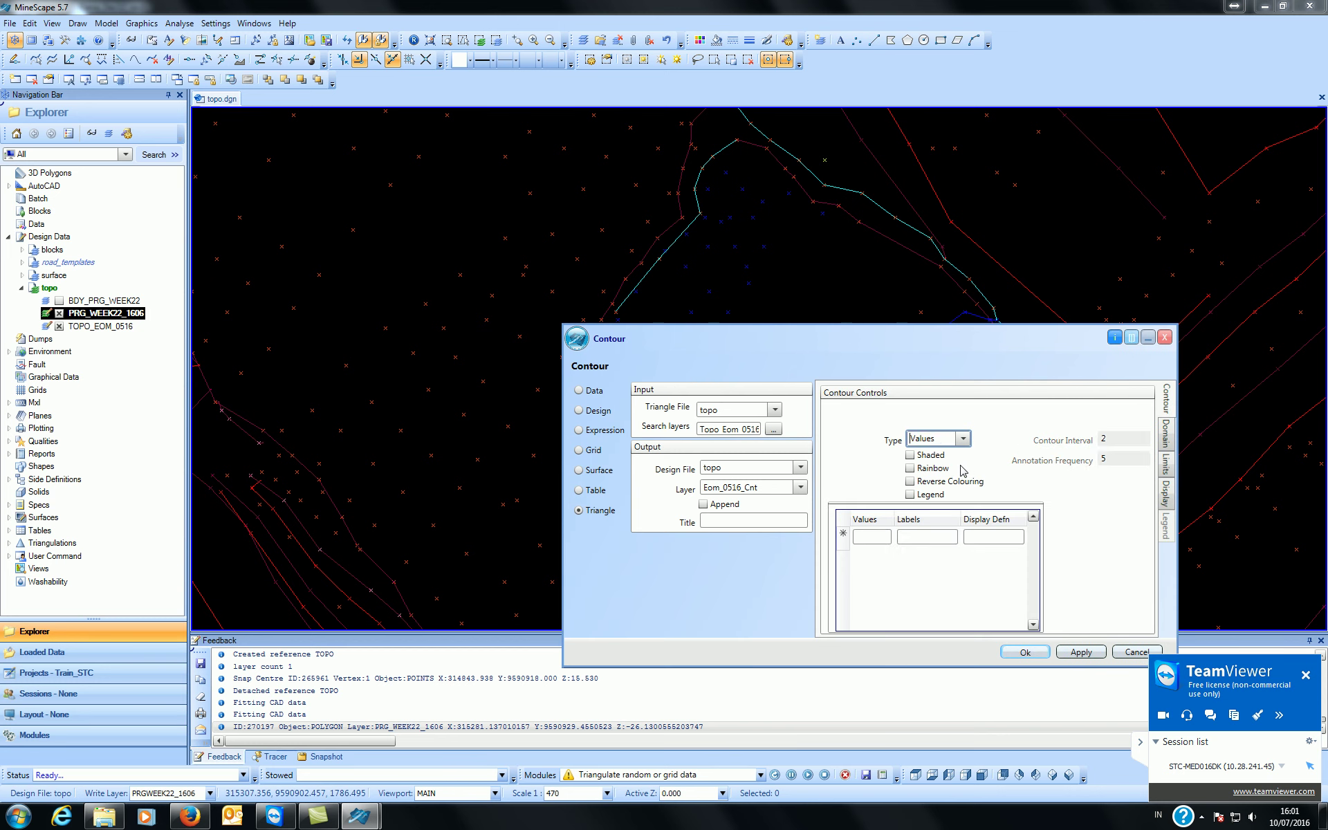
click(962, 438)
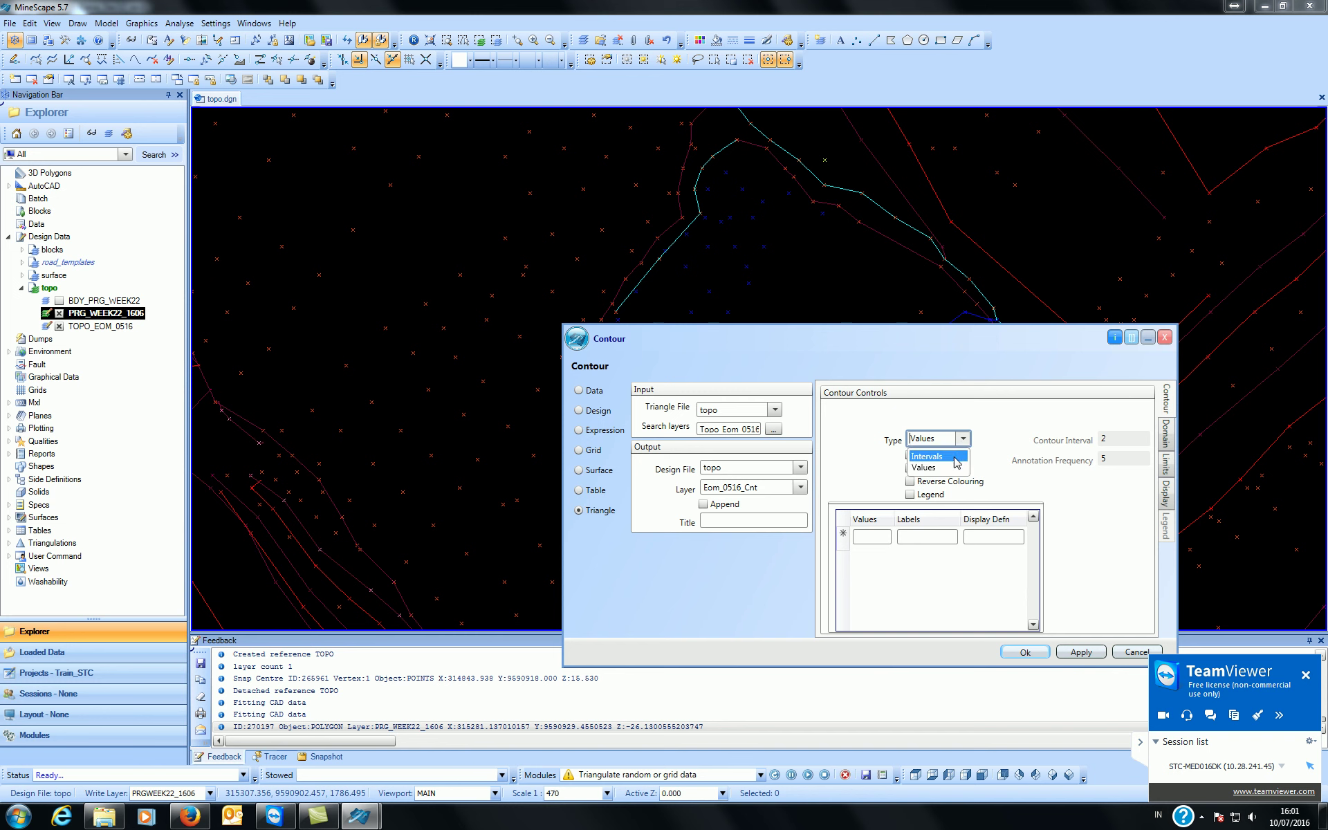
click(957, 456)
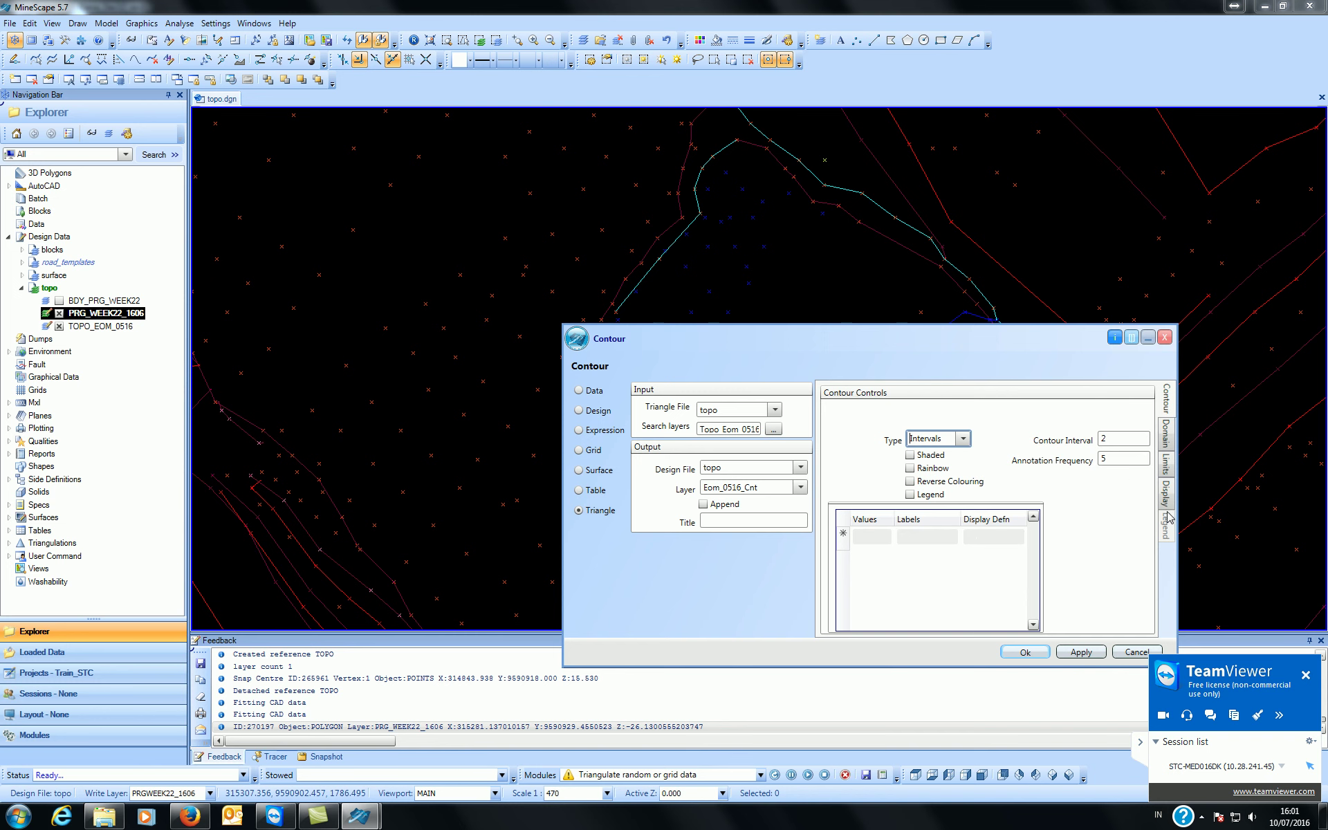
- Review the contour display definitions and run the triangle contouring of Topo_Eom_0516 onto layer Eom_0516_Cnt
click(1166, 499)
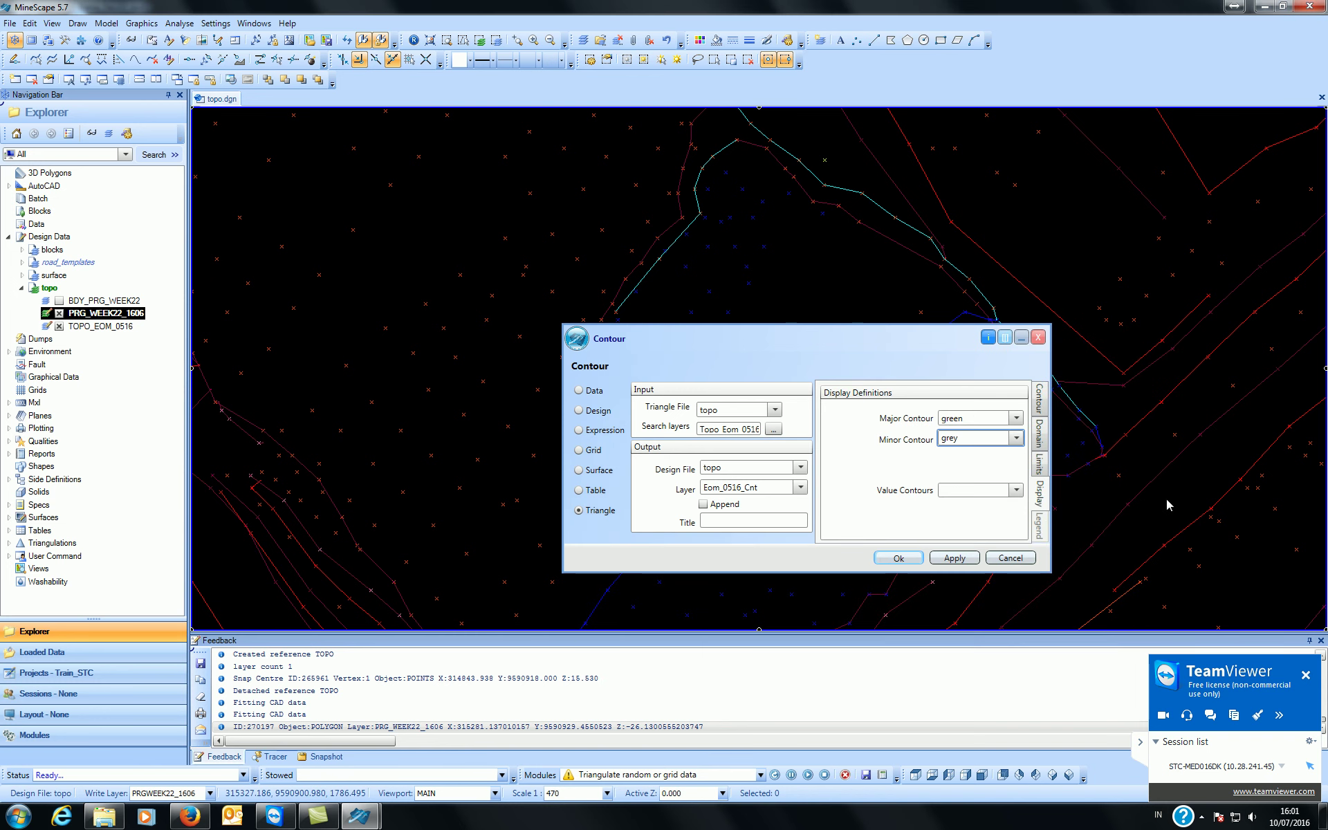
click(1040, 406)
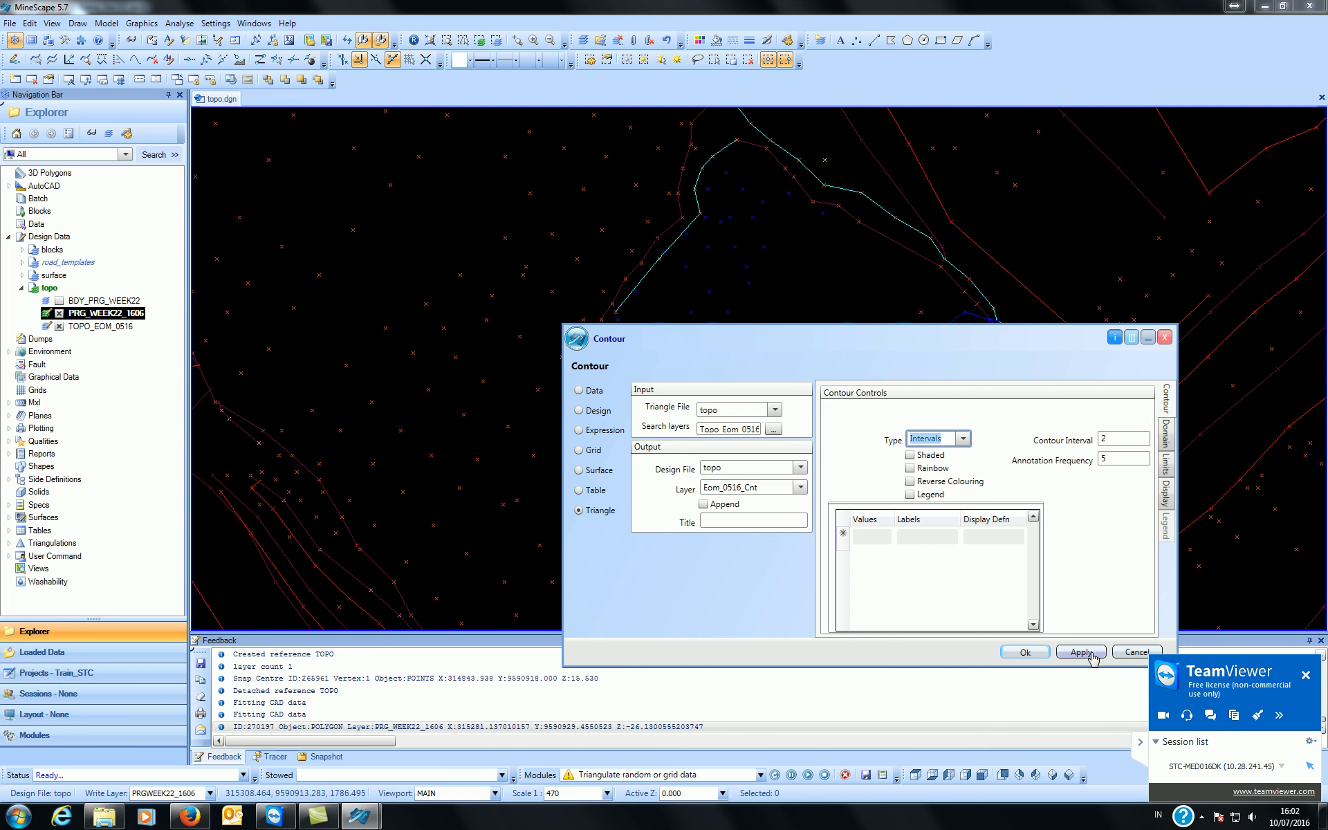
click(1024, 652)
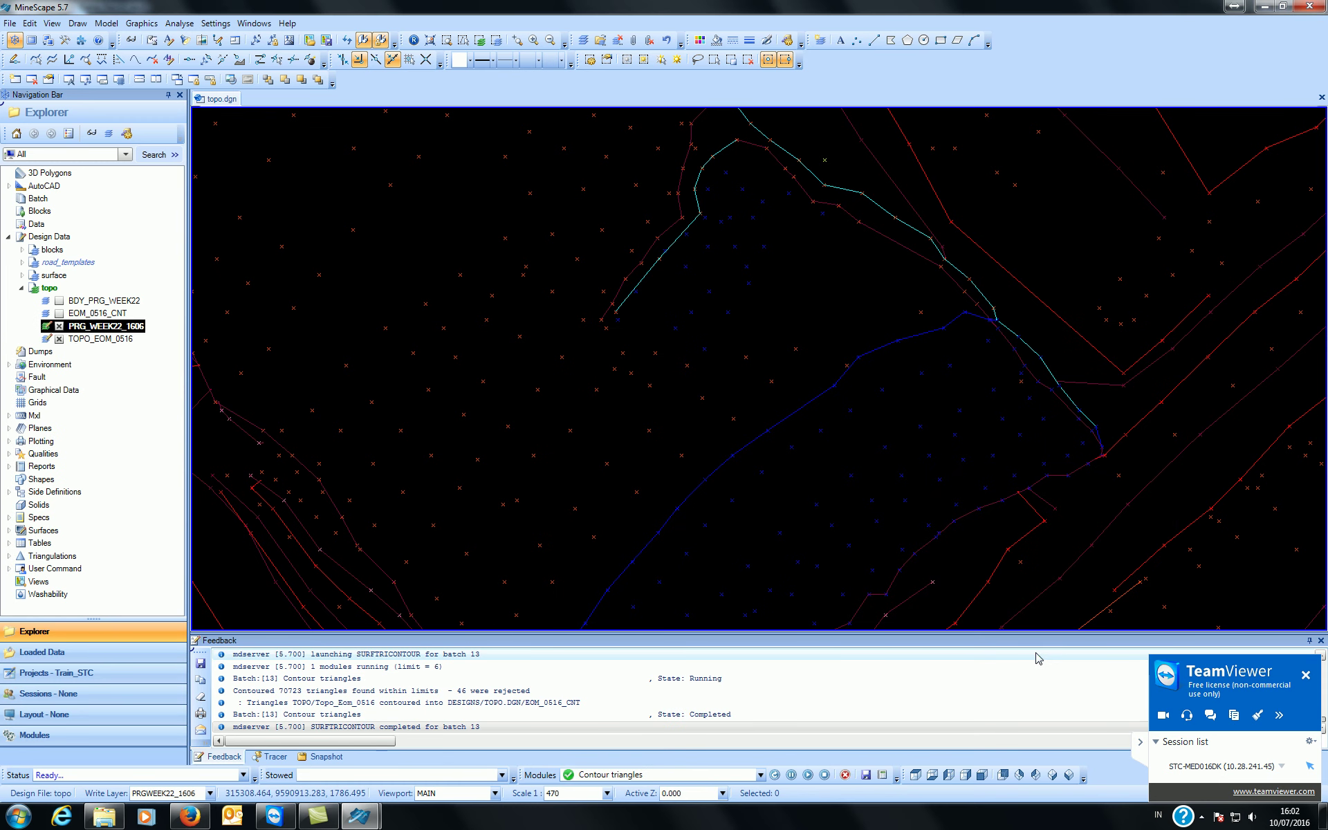
- Unload the PRG_WEEK22_1606 and TOPO_EOM_0516 layers and display only the EOM_0516_CNT contour layer
scroll(622, 326, down, 3)
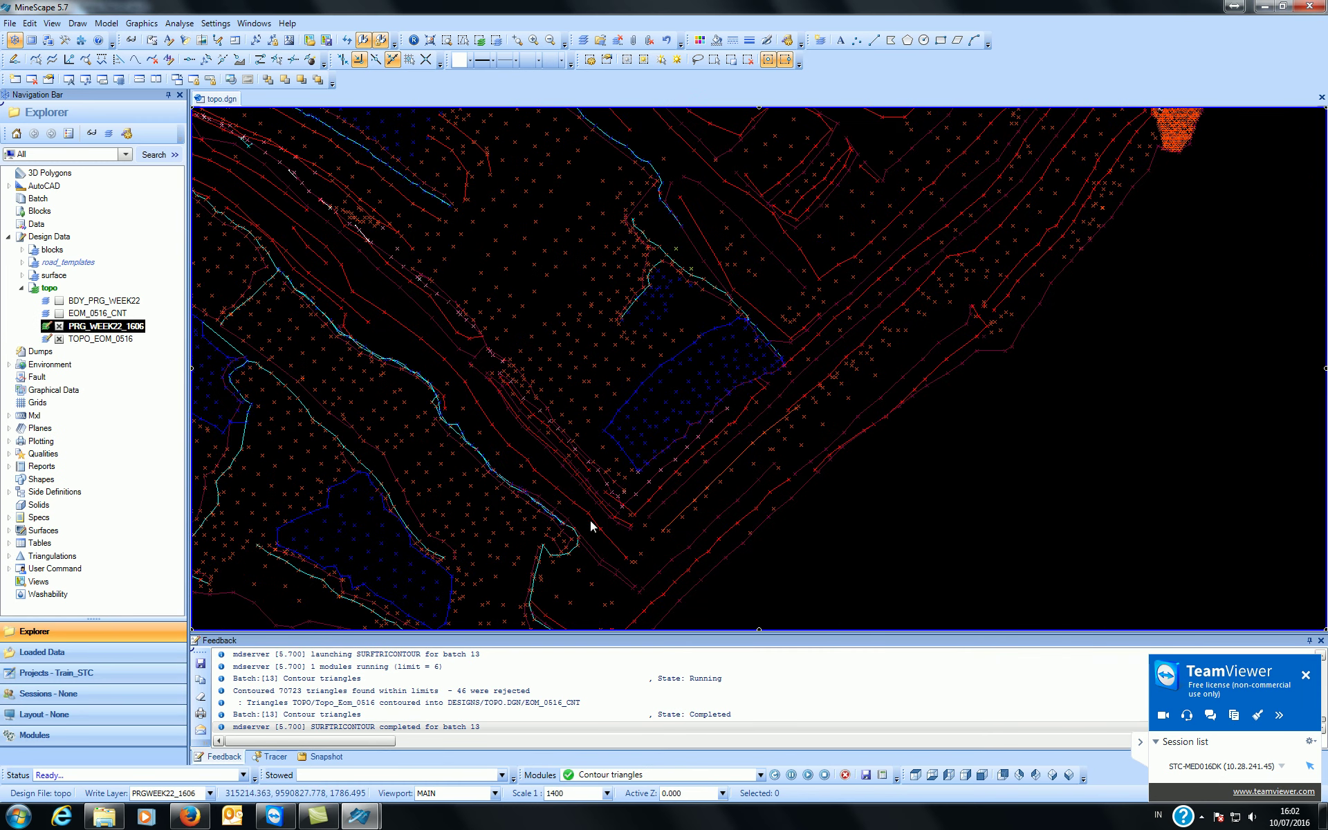
click(61, 327)
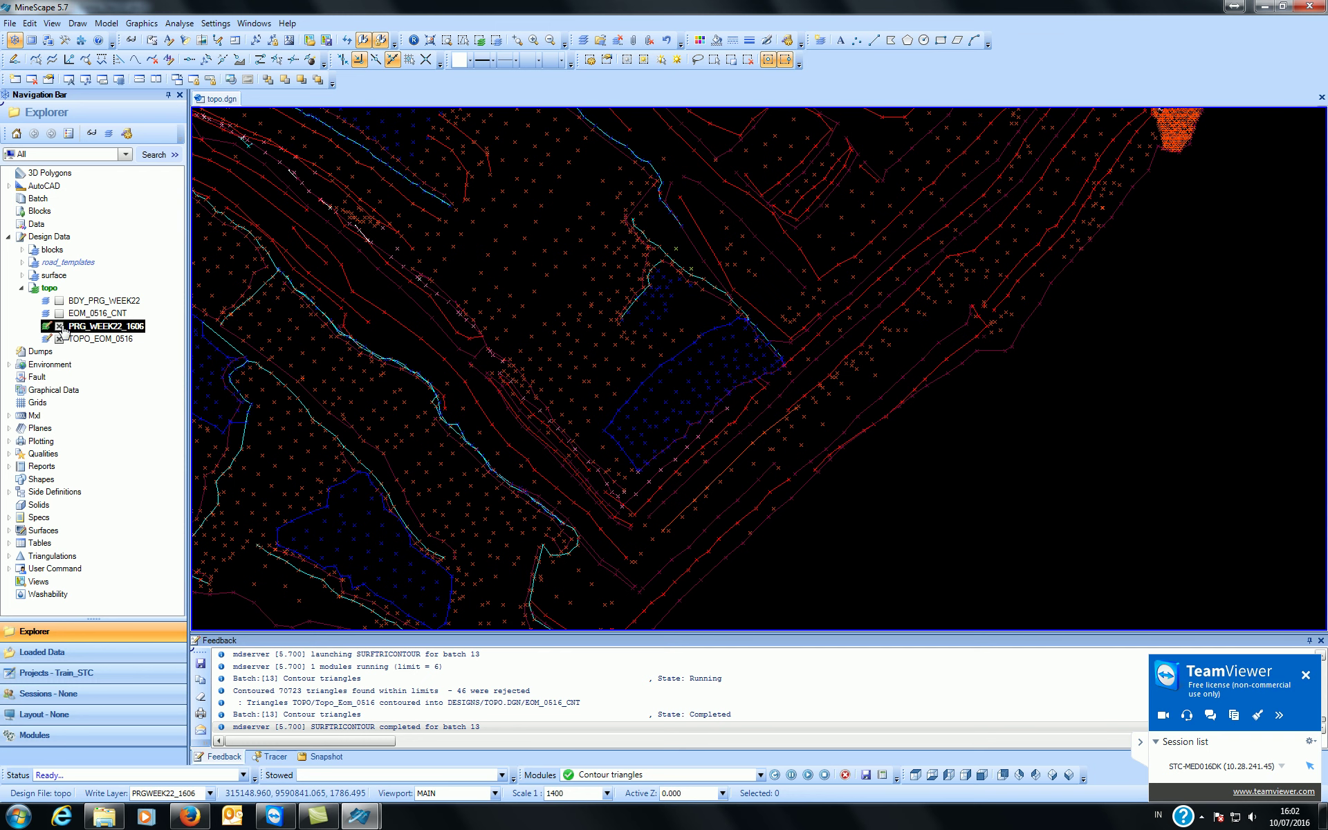
click(61, 327)
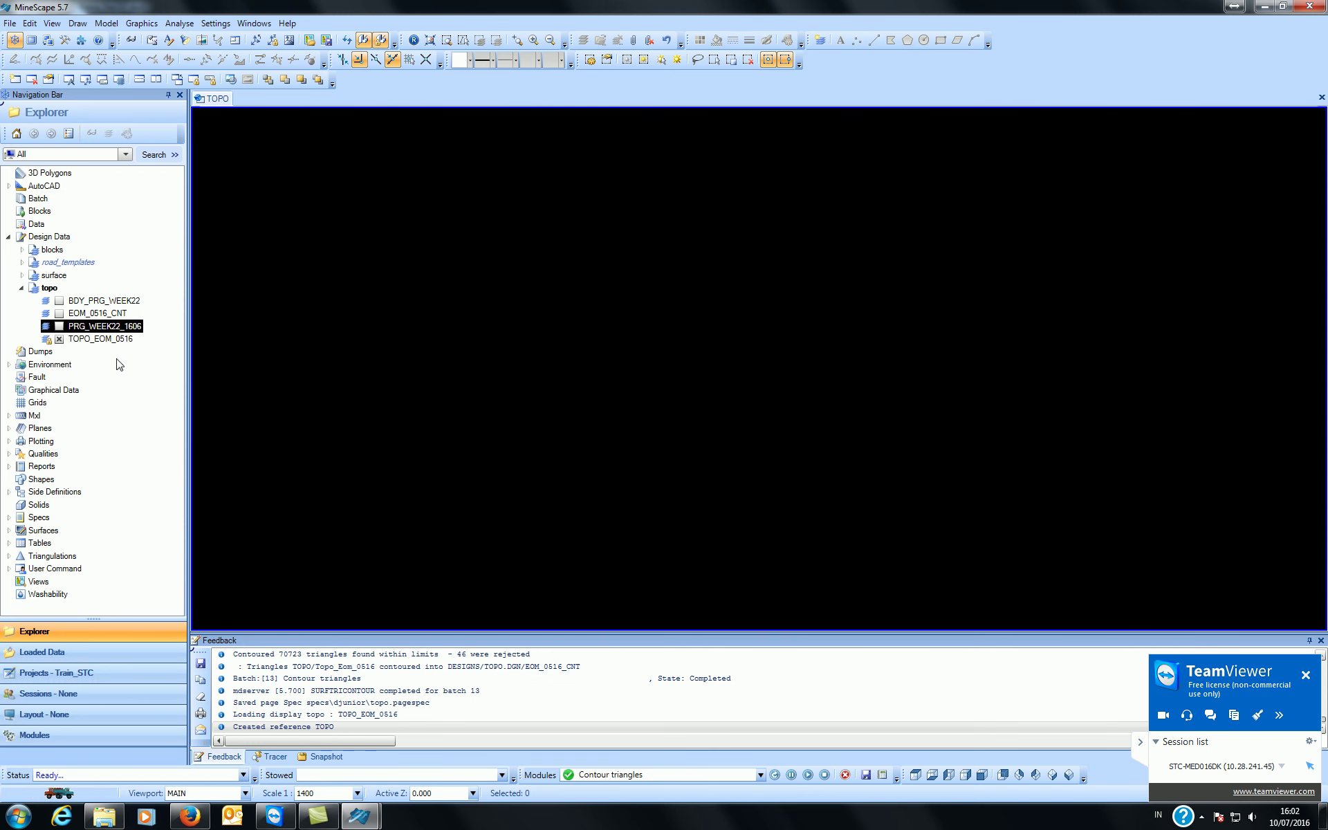
click(58, 312)
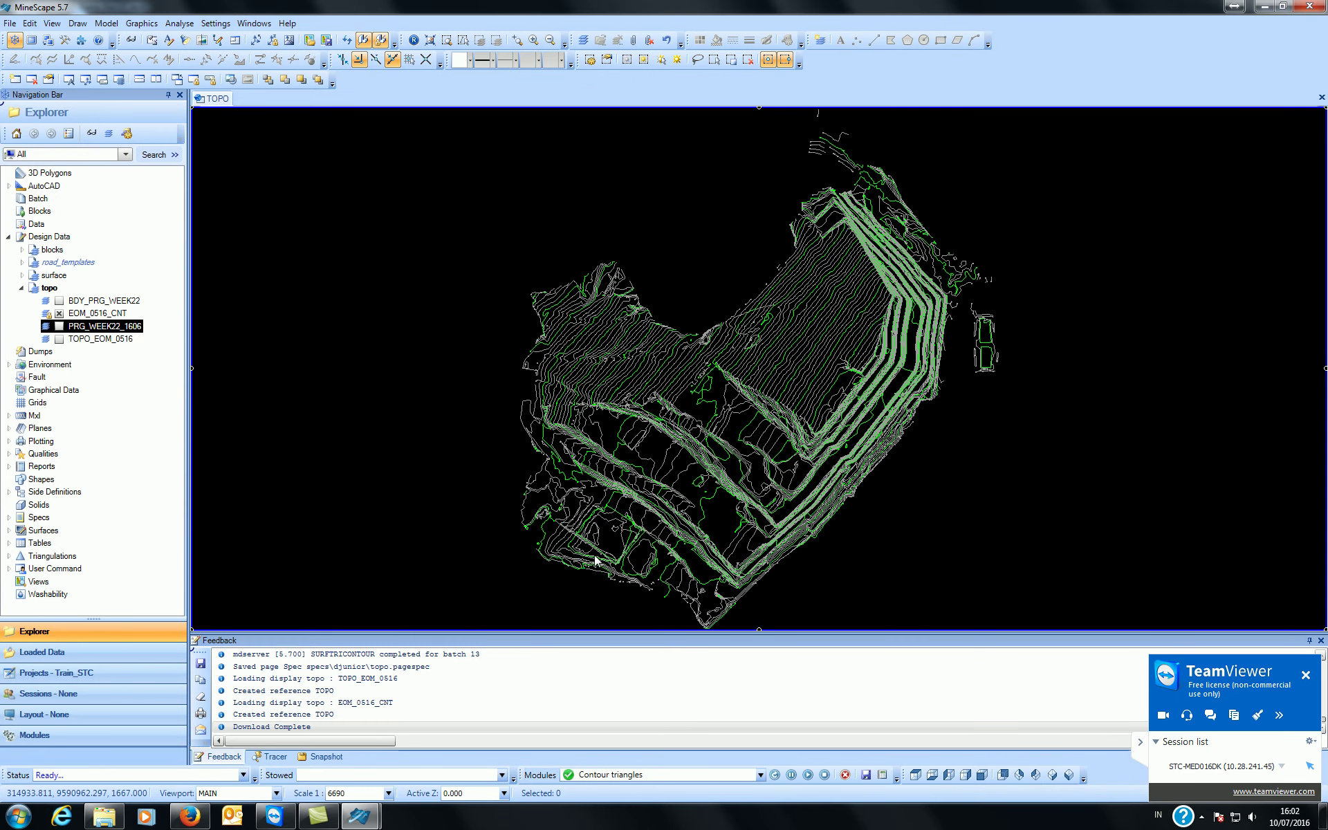
- Inspect the generated contours up close and turn on annotation of the contour lines
scroll(583, 516, up, 3)
middle_click(583, 515)
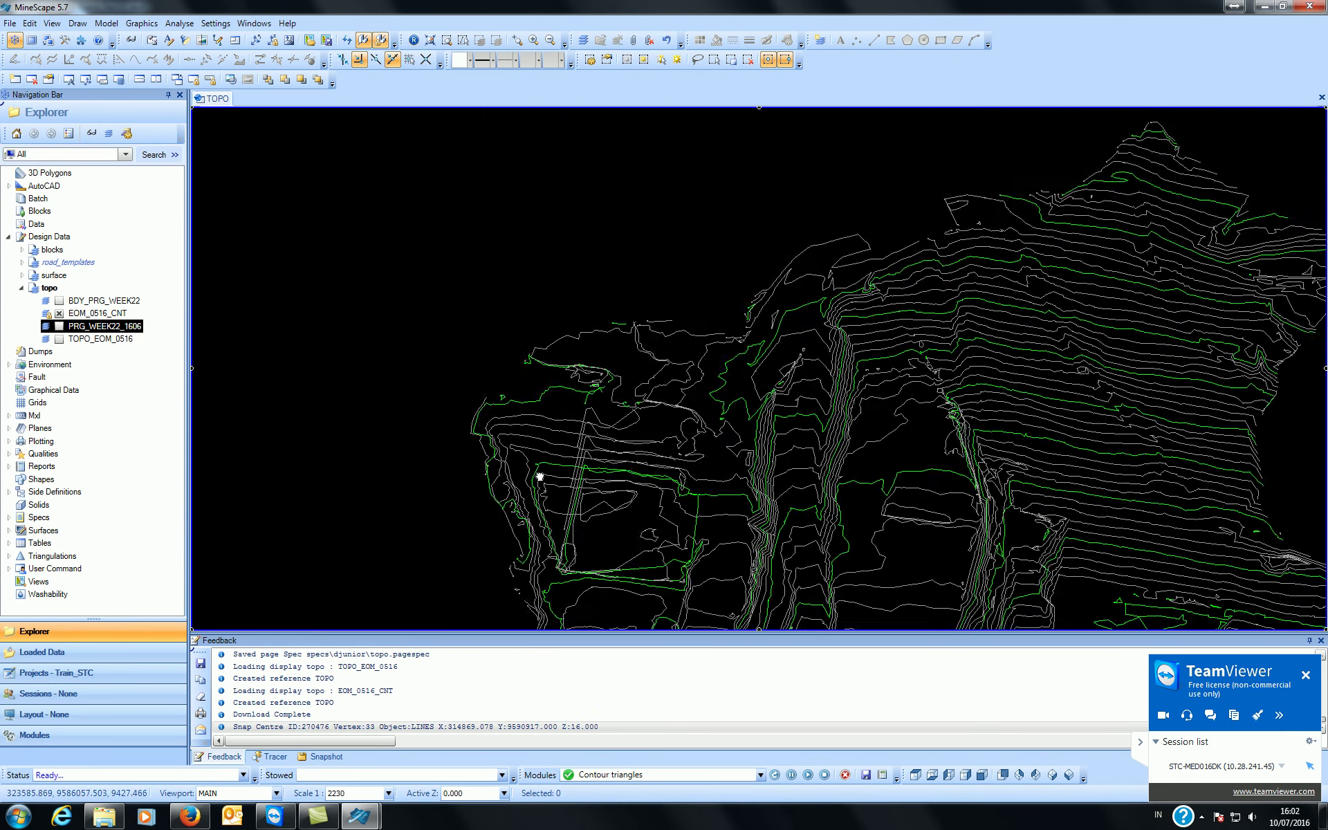
middle_drag(609, 497, 637, 380)
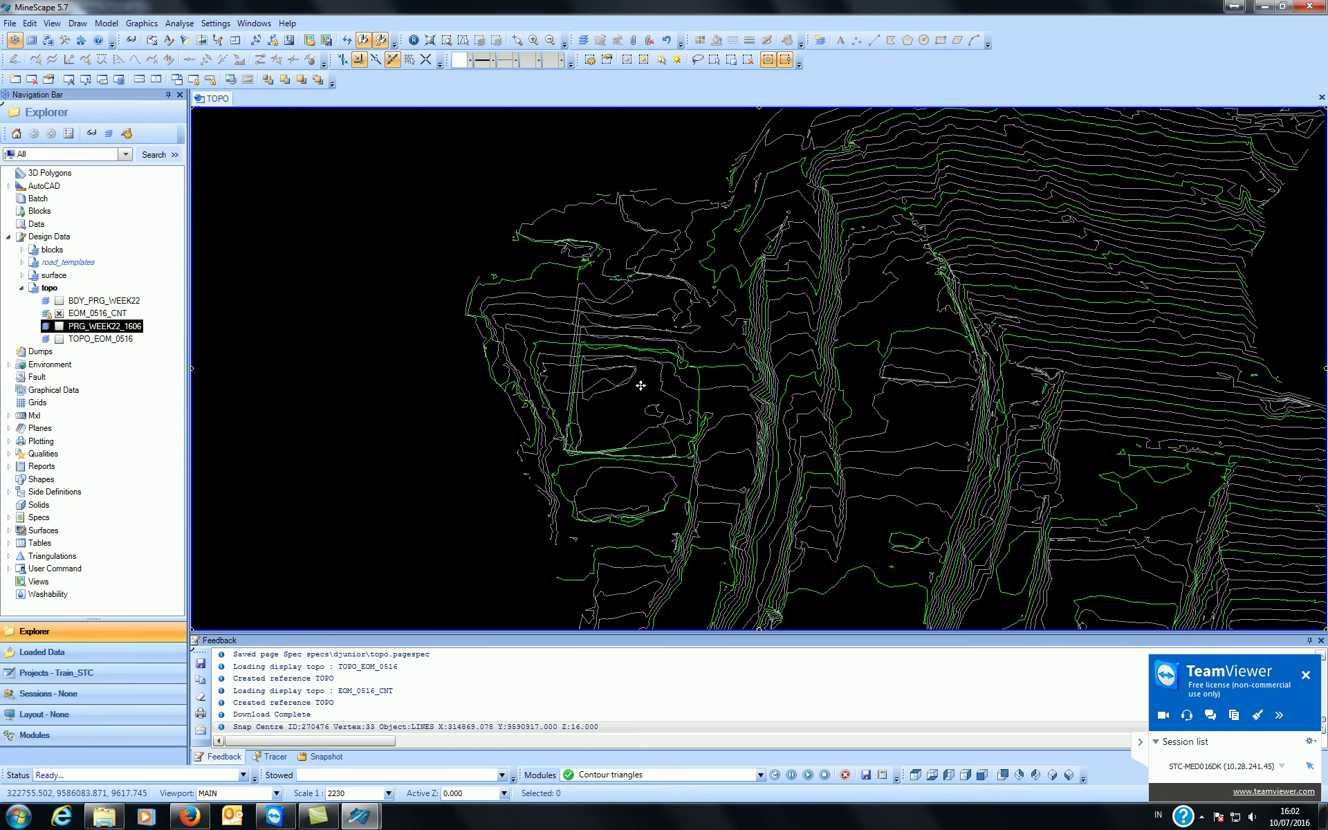
scroll(609, 345, up, 3)
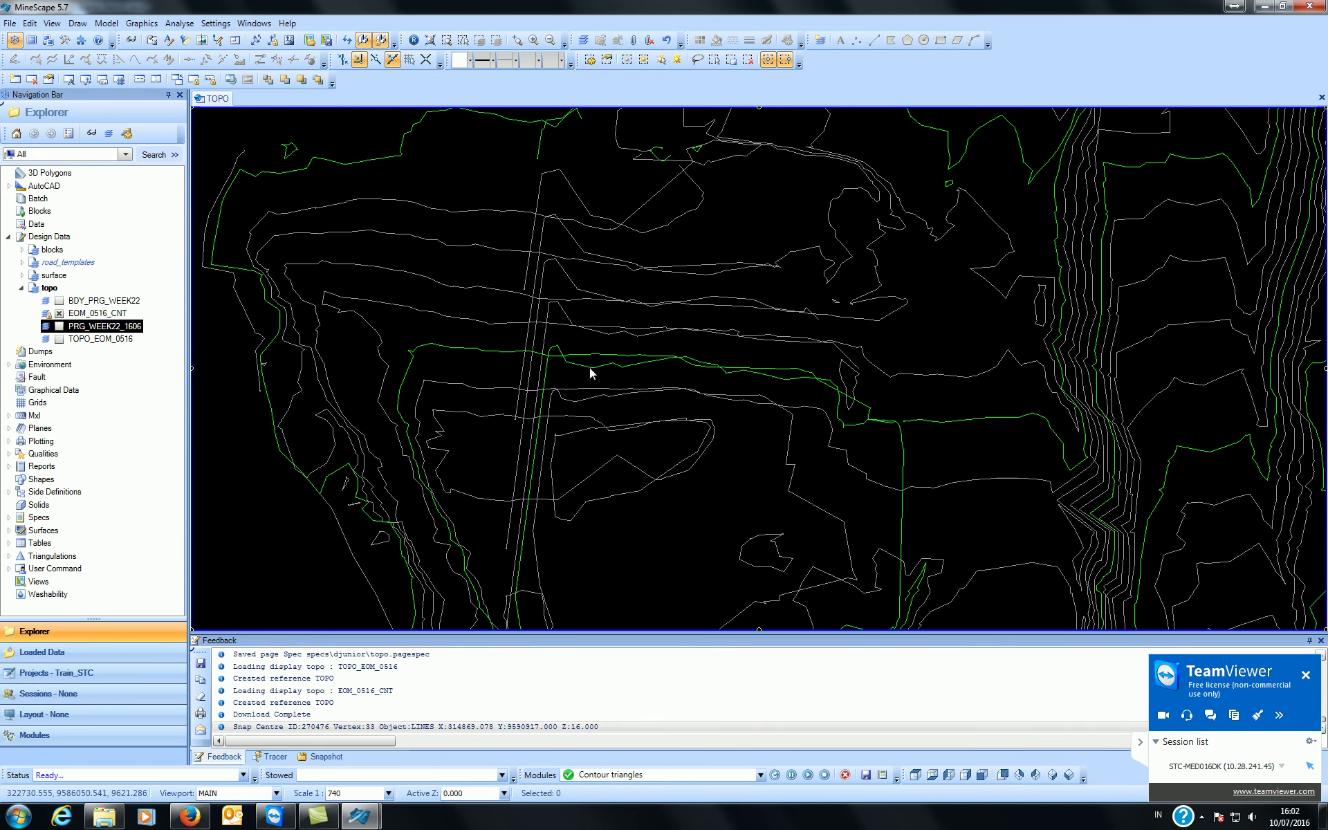
scroll(590, 369, down, 3)
middle_click(657, 411)
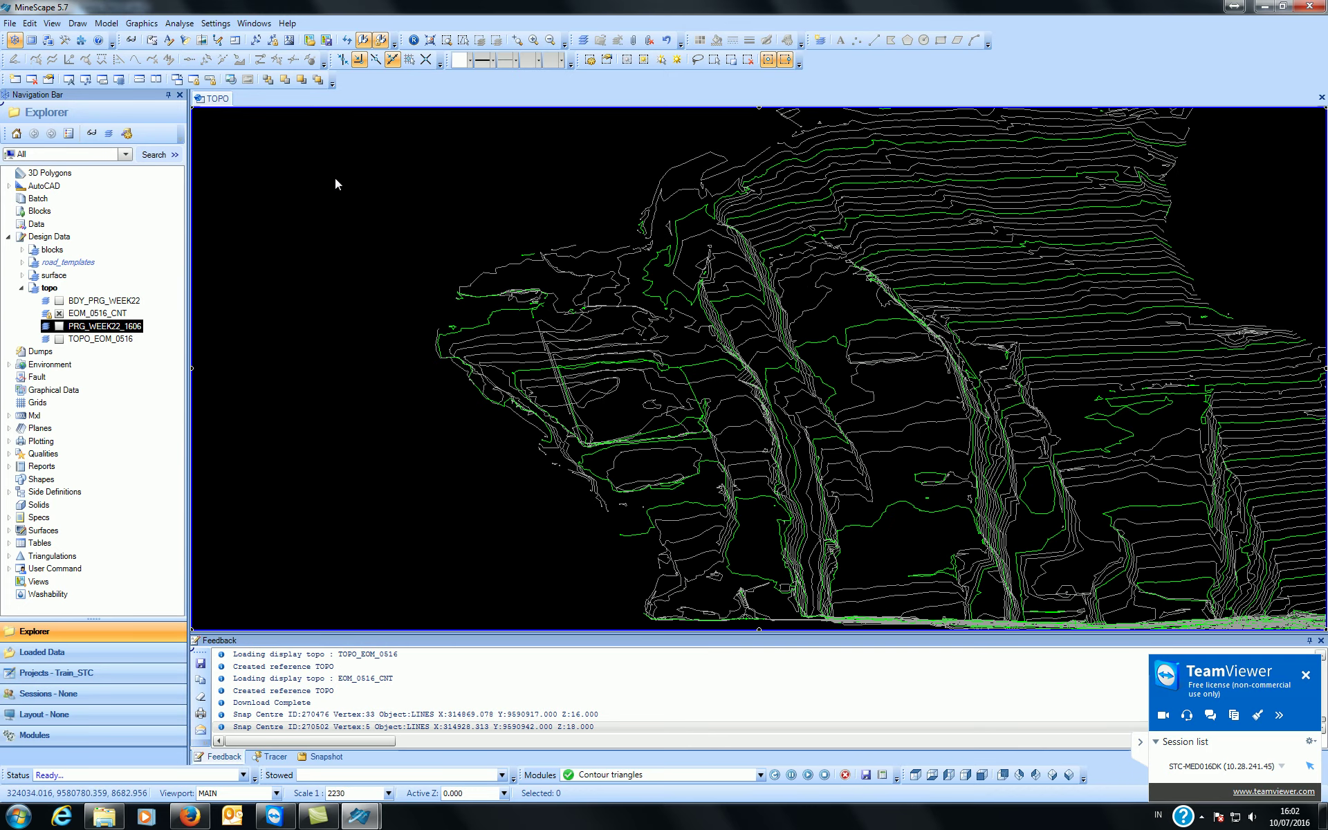
click(168, 40)
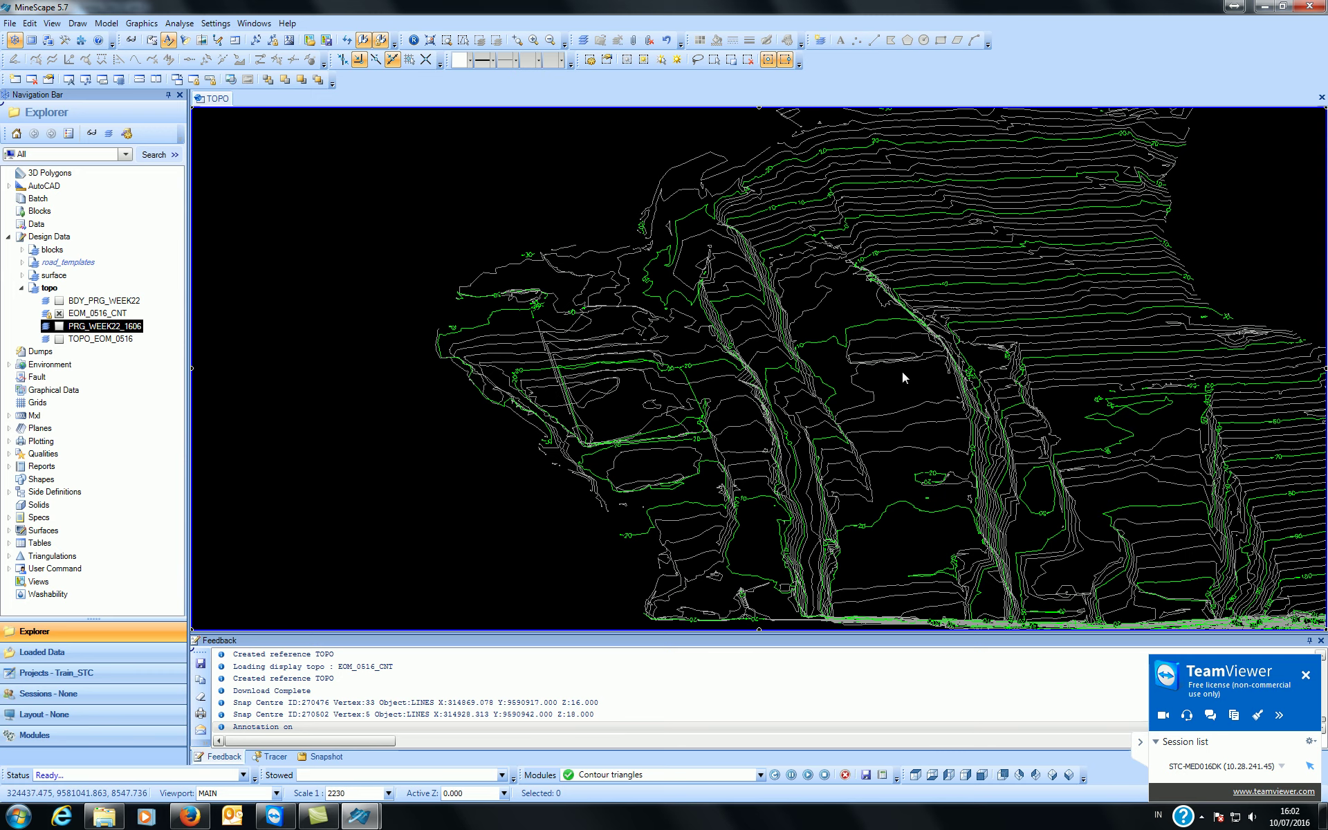
- Examine the annotated contours and their elevation labels up close and across the whole pit
scroll(874, 317, up, 1)
scroll(692, 411, up, 1)
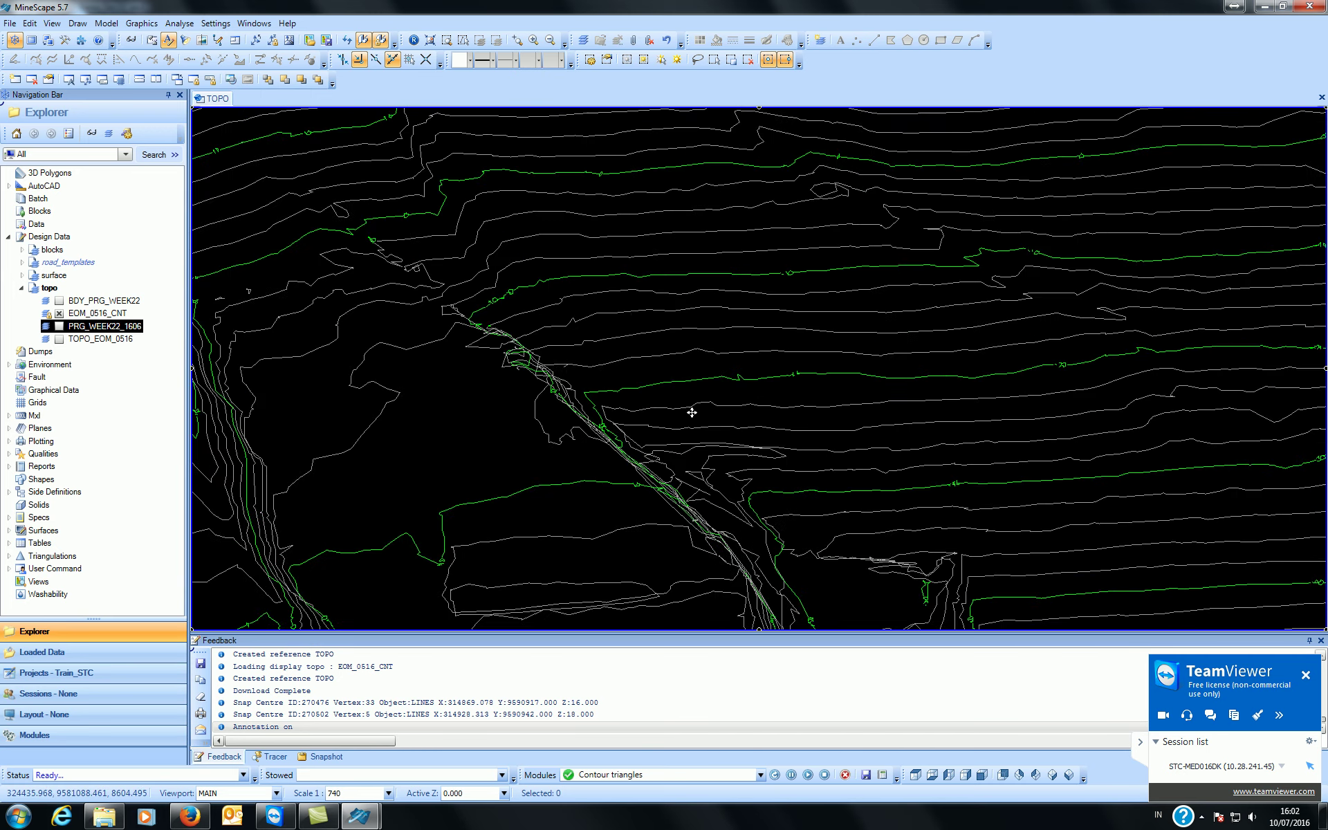
scroll(766, 284, down, 2)
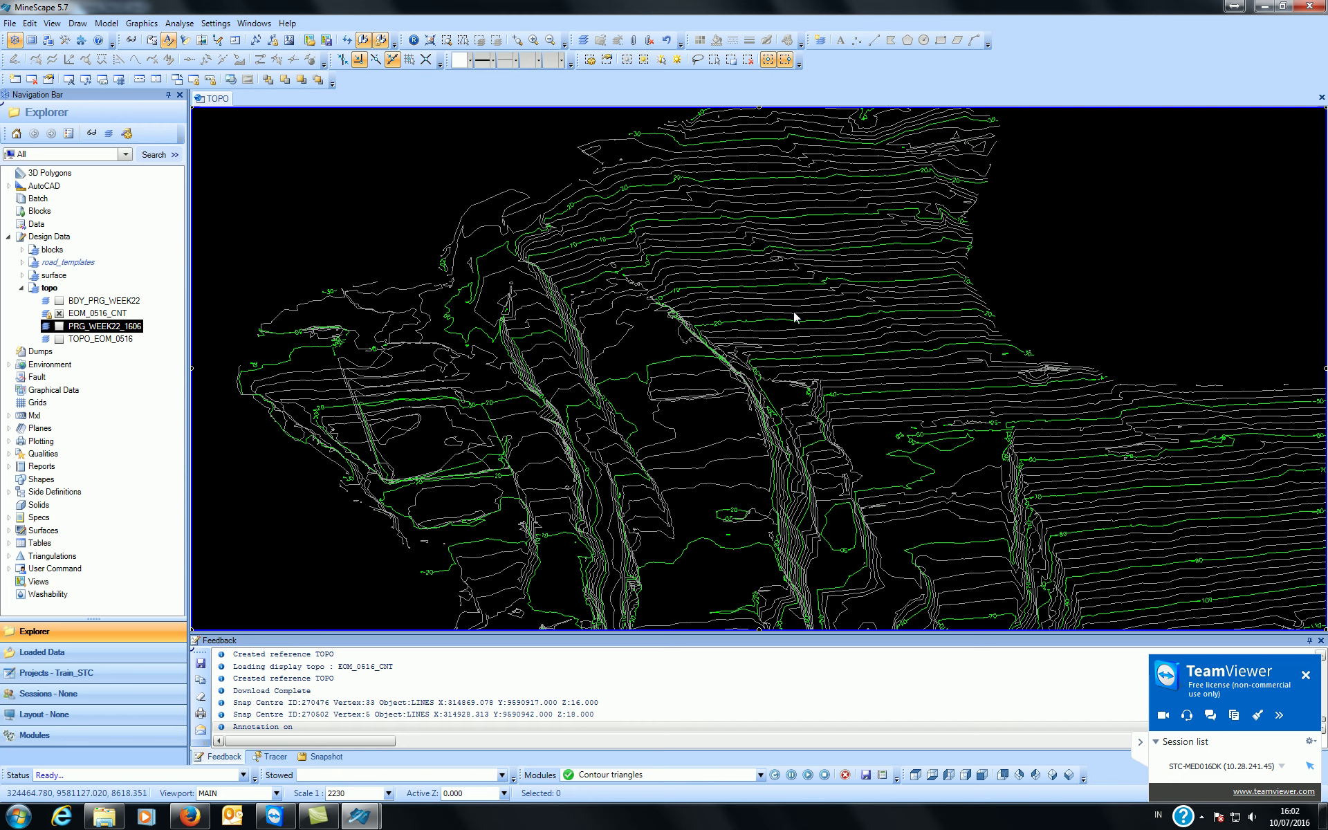
mouse_move(798, 321)
scroll(700, 149, up, 2)
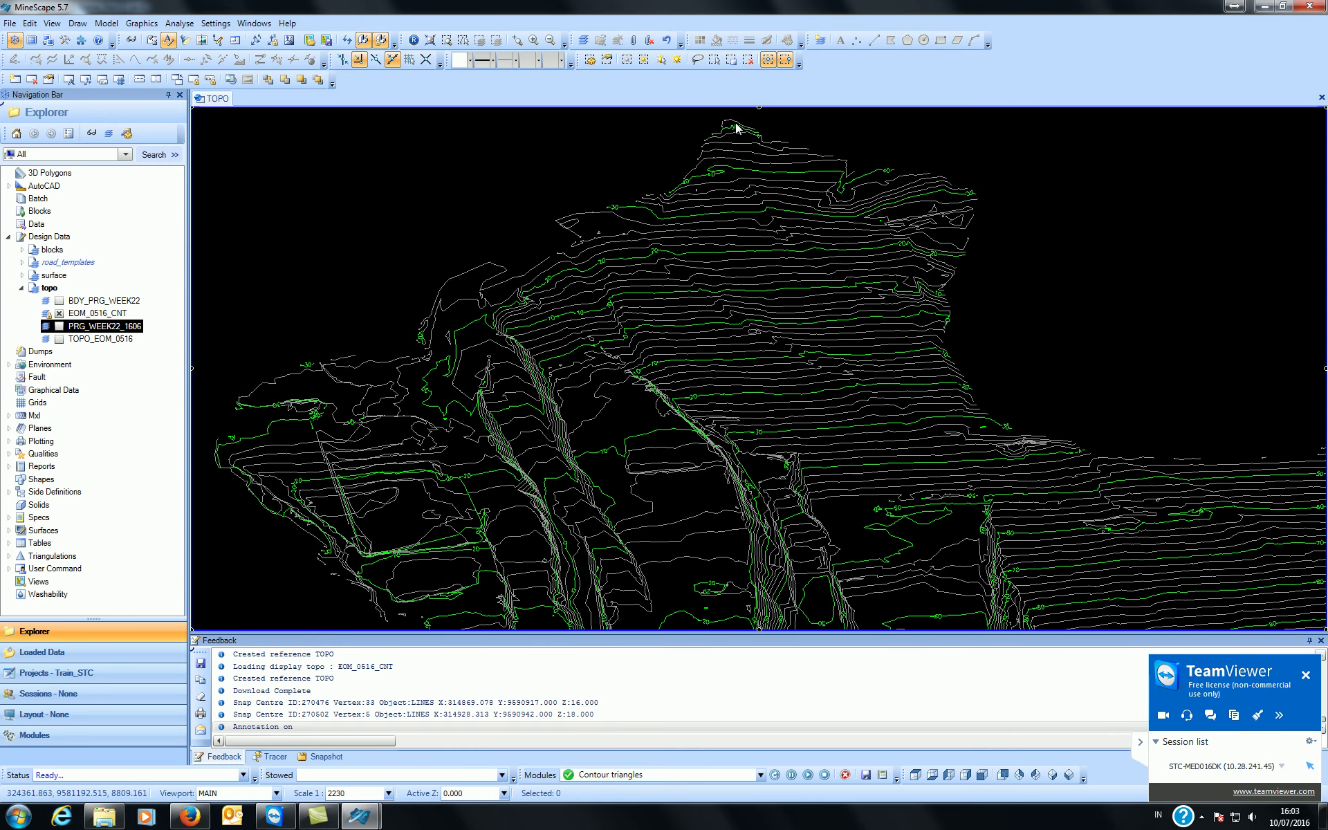
scroll(635, 235, down, 3)
mouse_move(739, 315)
middle_down()
mouse_move(755, 299)
mouse_move(757, 327)
middle_up()
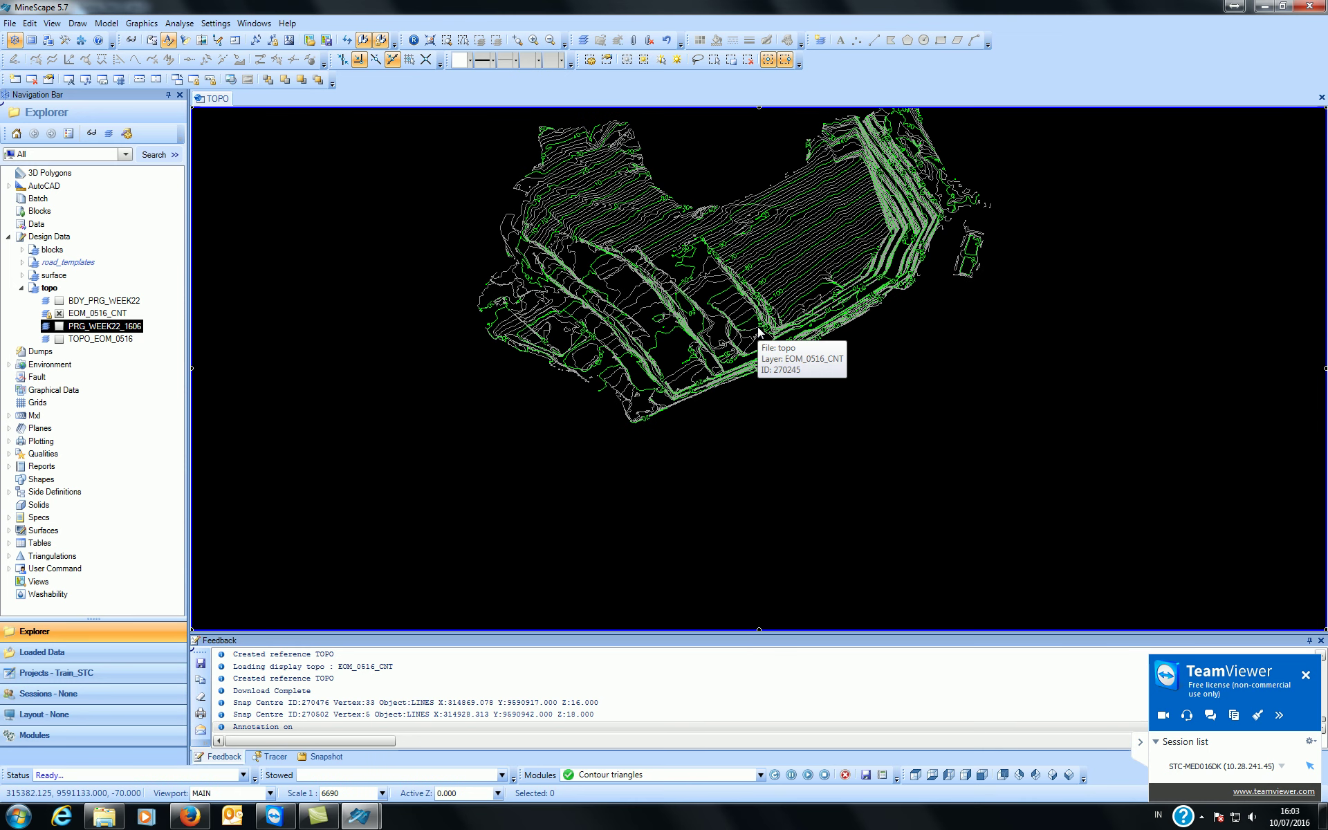
middle_drag(495, 367, 586, 424)
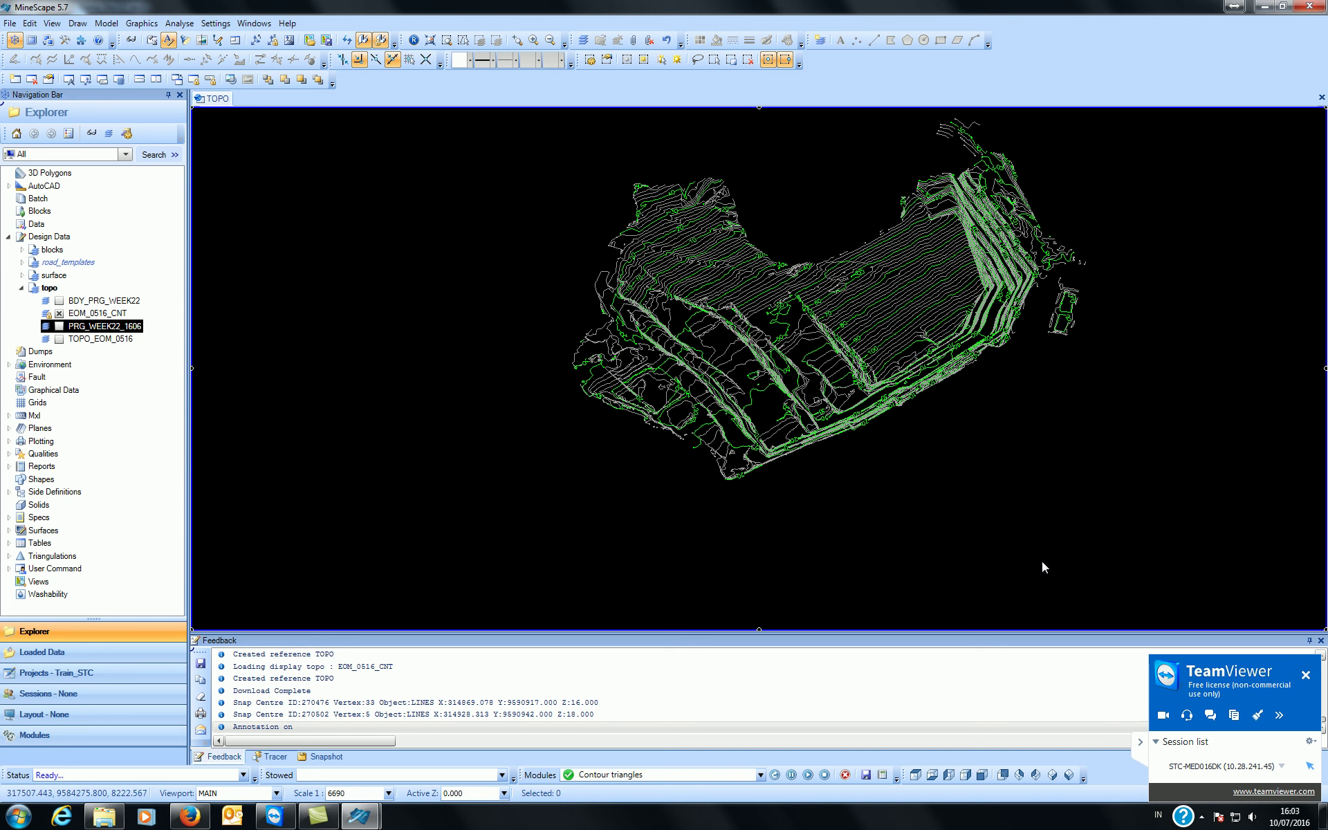
middle_drag(1041, 562, 1037, 586)
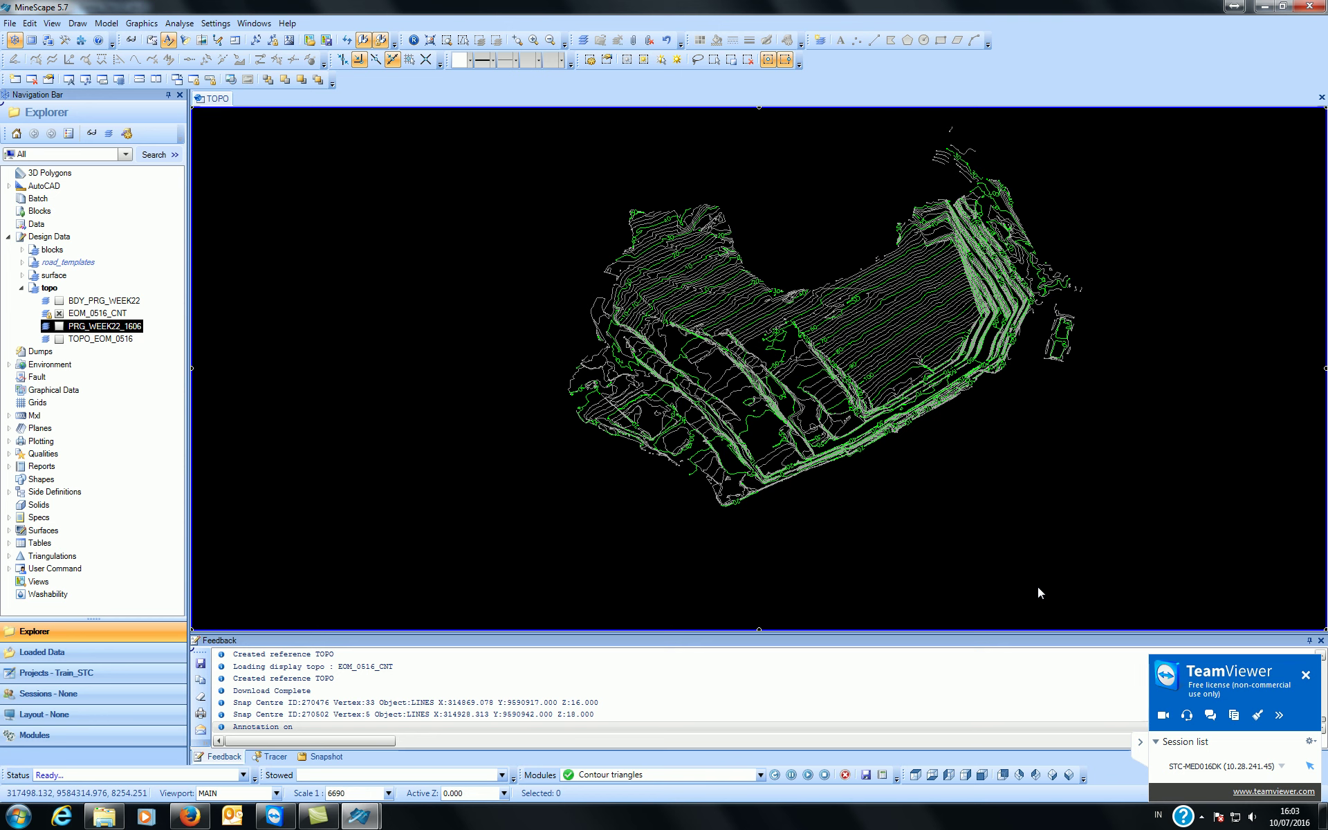
middle_drag(1037, 587, 998, 488)
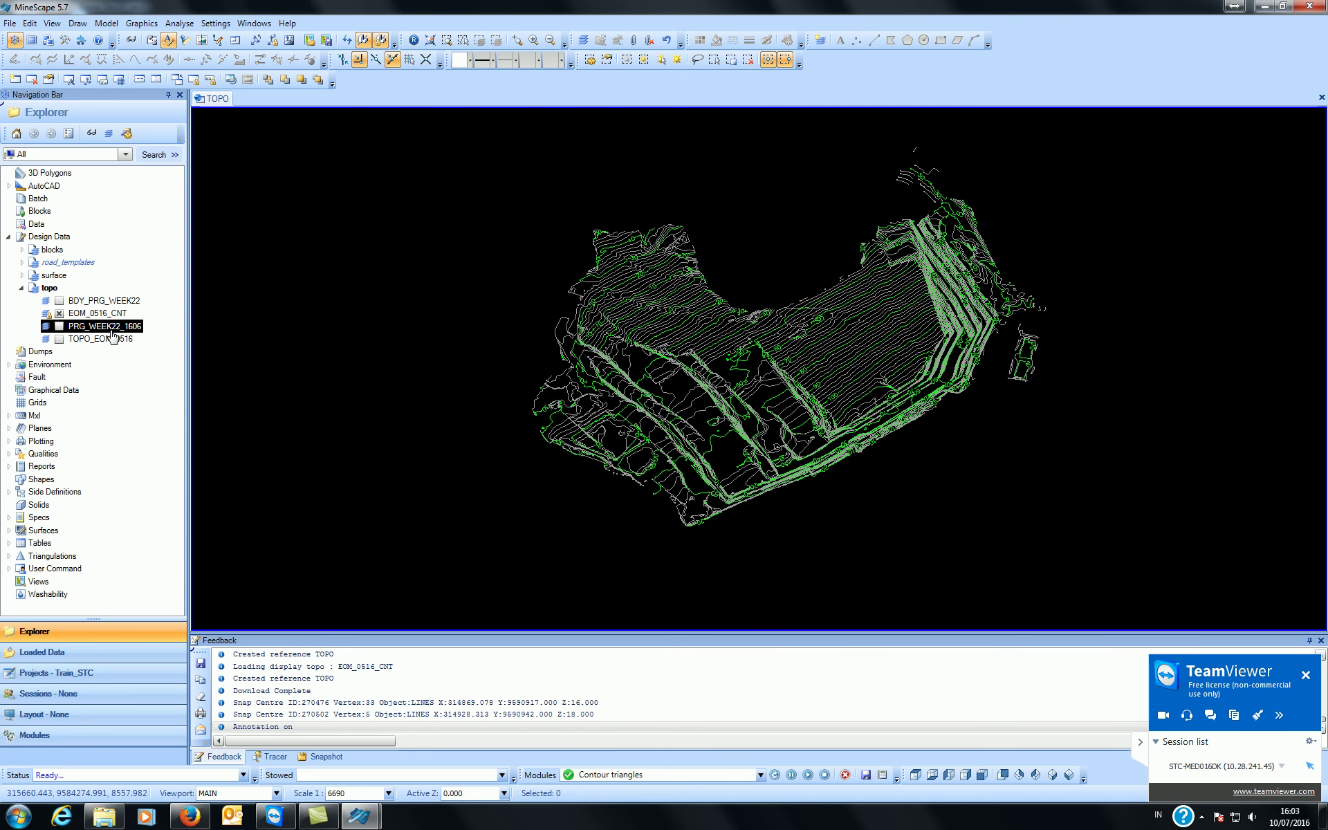
- Display the BDY_PRG_WEEK22 boundary layer together with the EOM_0516_CNT contours
click(58, 301)
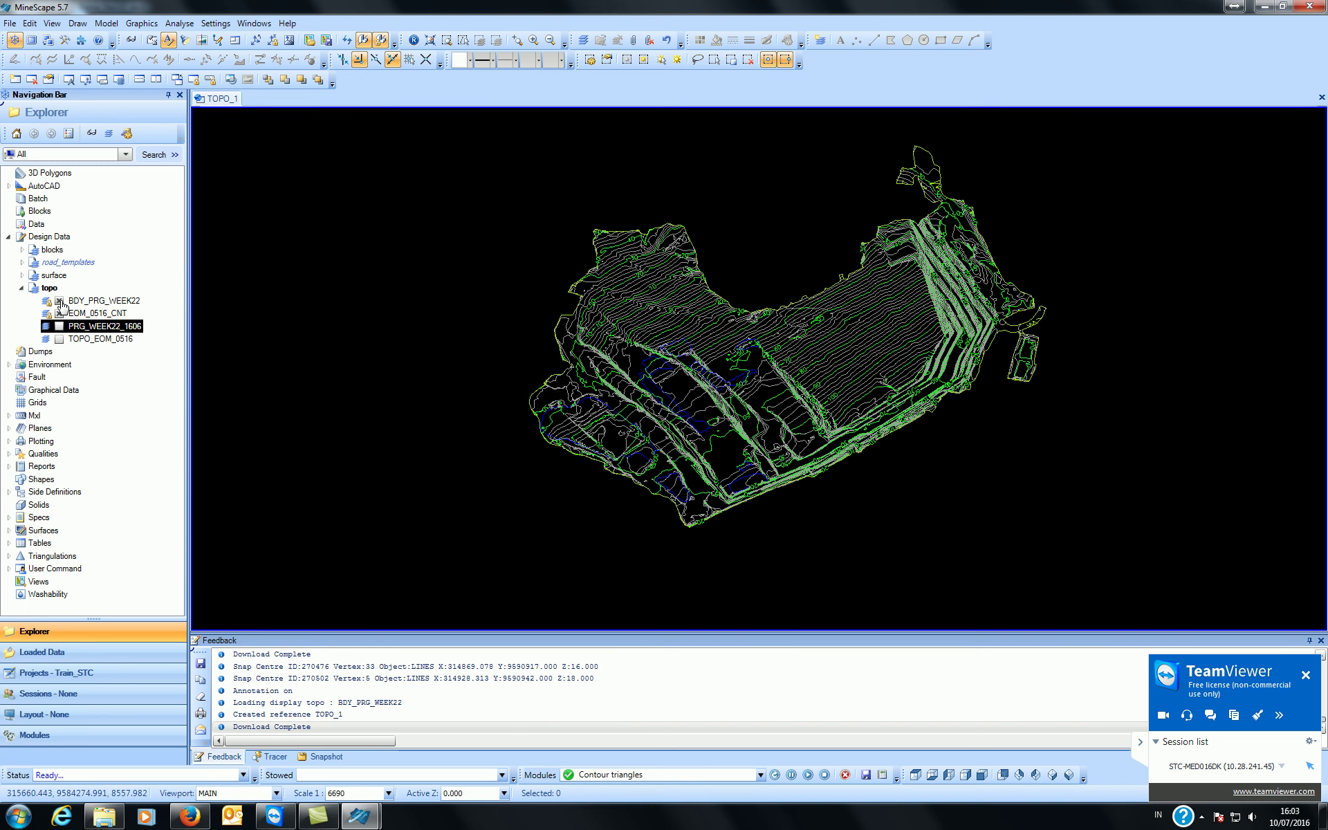
click(1199, 818)
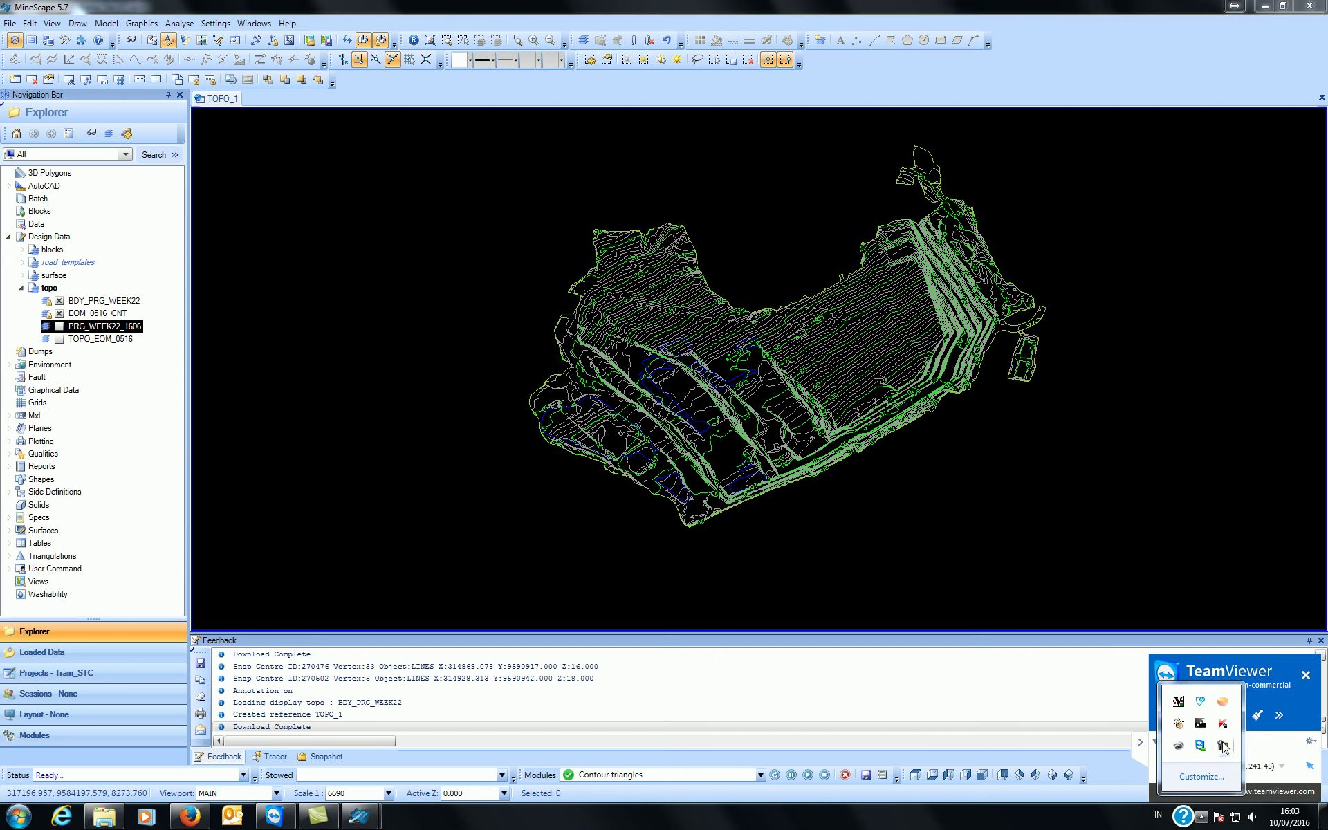